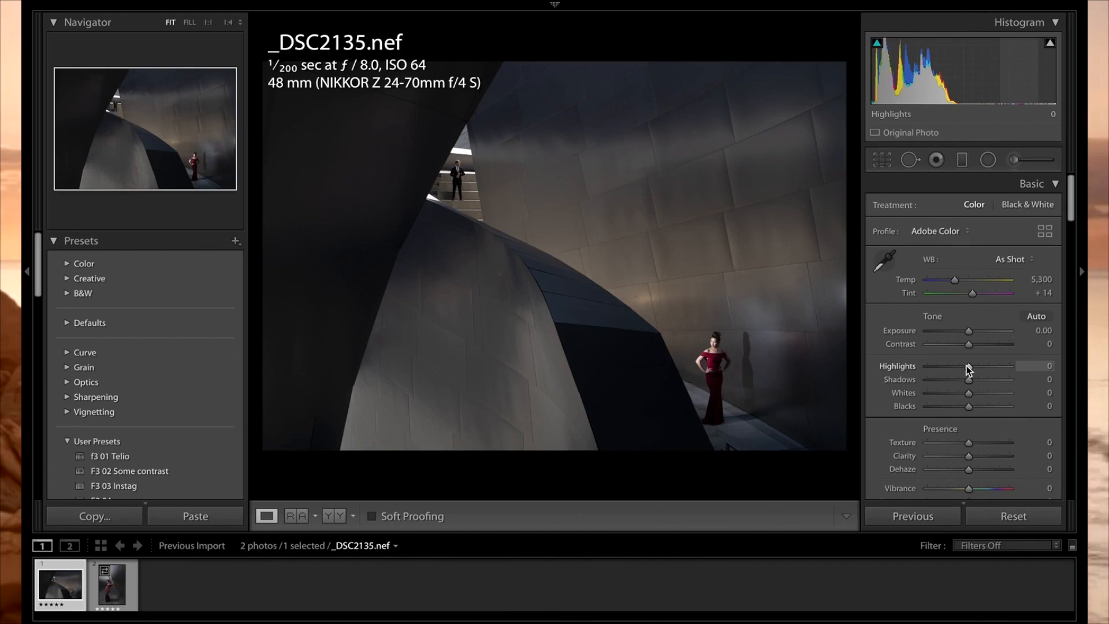
Step: Examine the woman in the red dress at 1:1 magnification
click(734, 363)
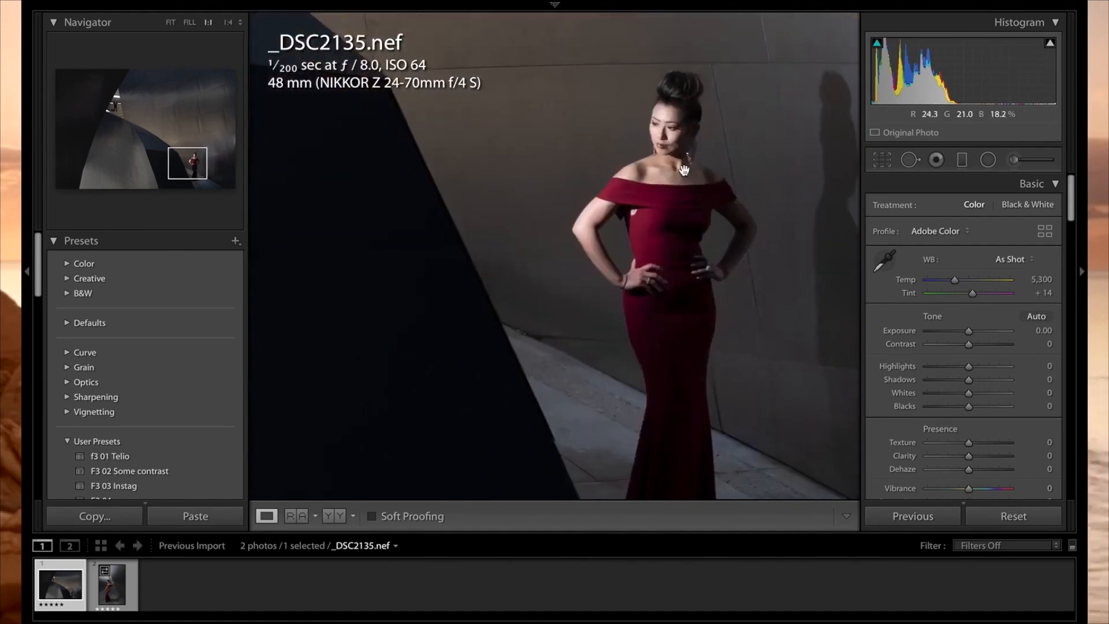
click(680, 188)
drag(460, 178, 480, 245)
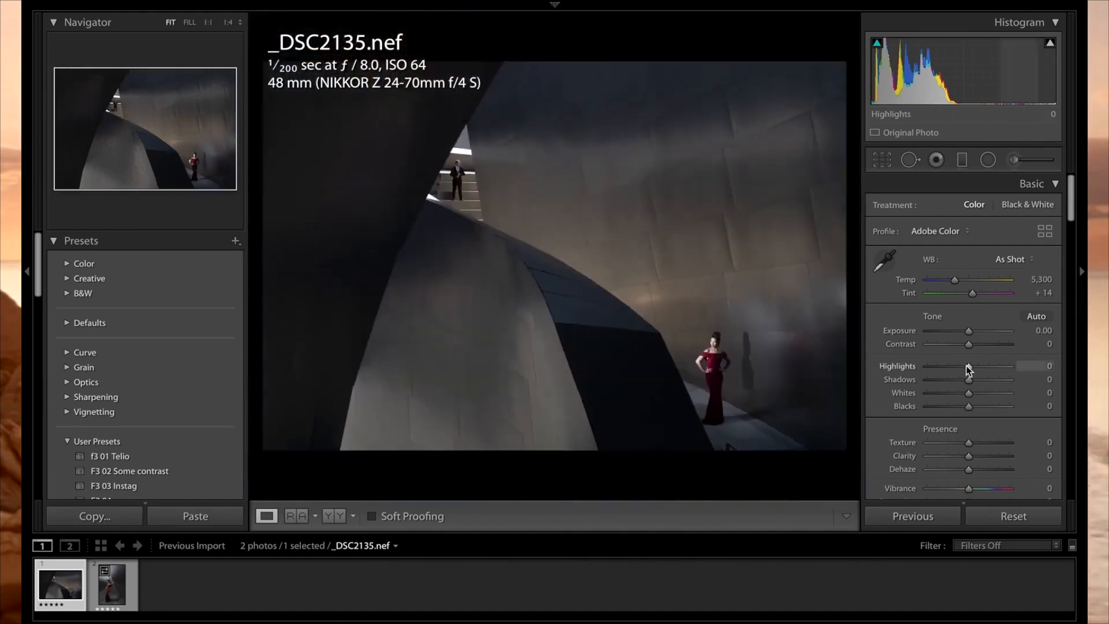
click(733, 363)
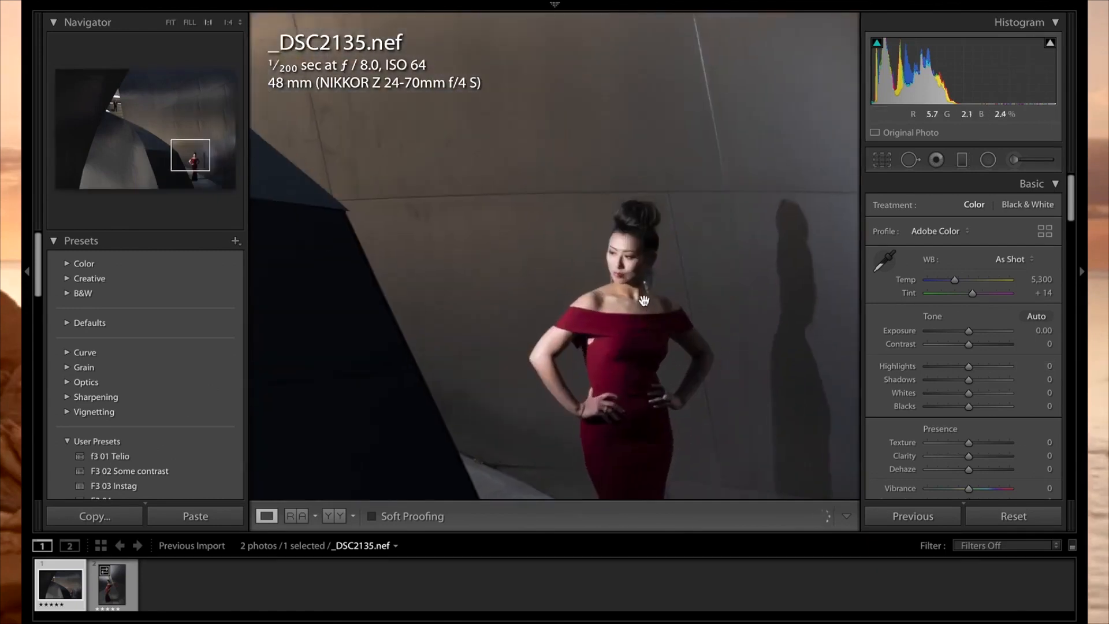
drag(639, 292, 685, 170)
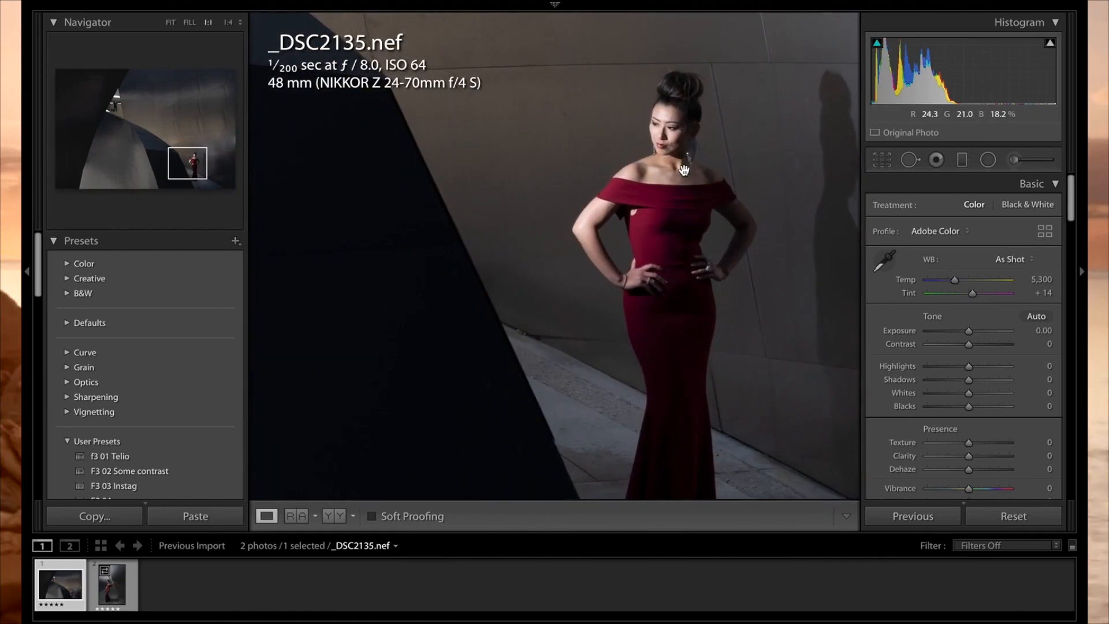
click(679, 188)
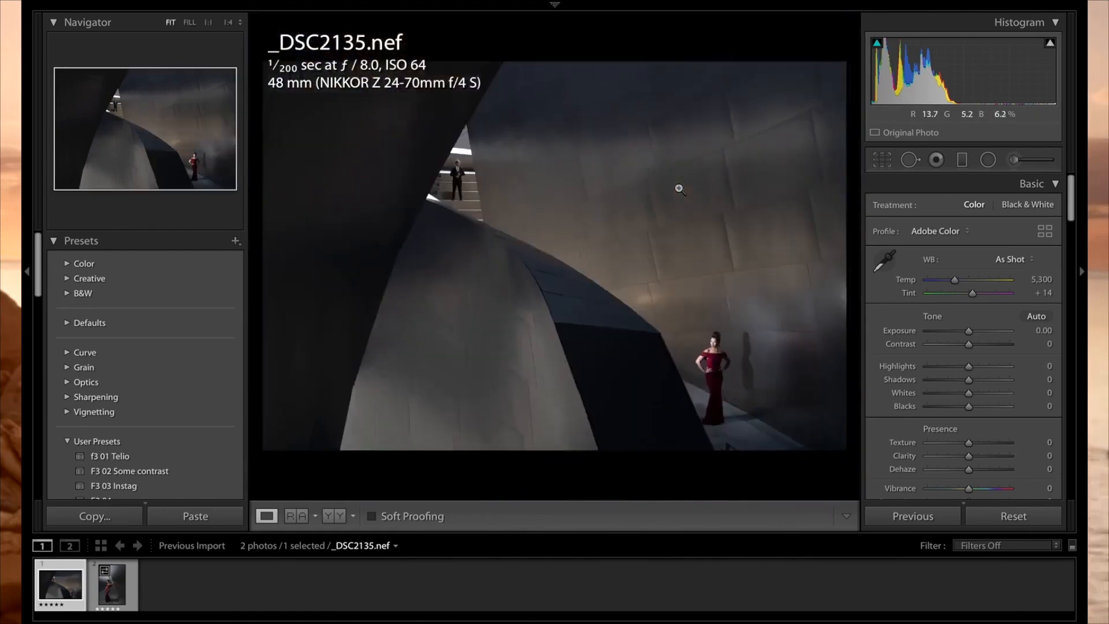
Step: Set the photo's Exposure to +0.30, Highlights to -100 and Shadows to +100, and check the woman up close
click(989, 379)
drag(989, 379, 923, 371)
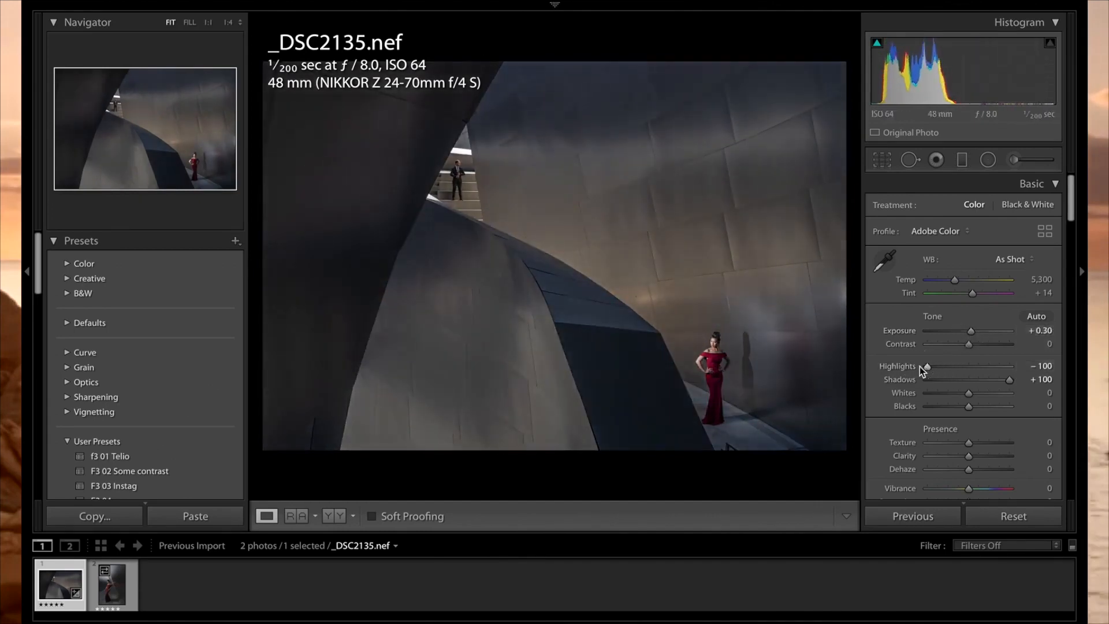
click(709, 347)
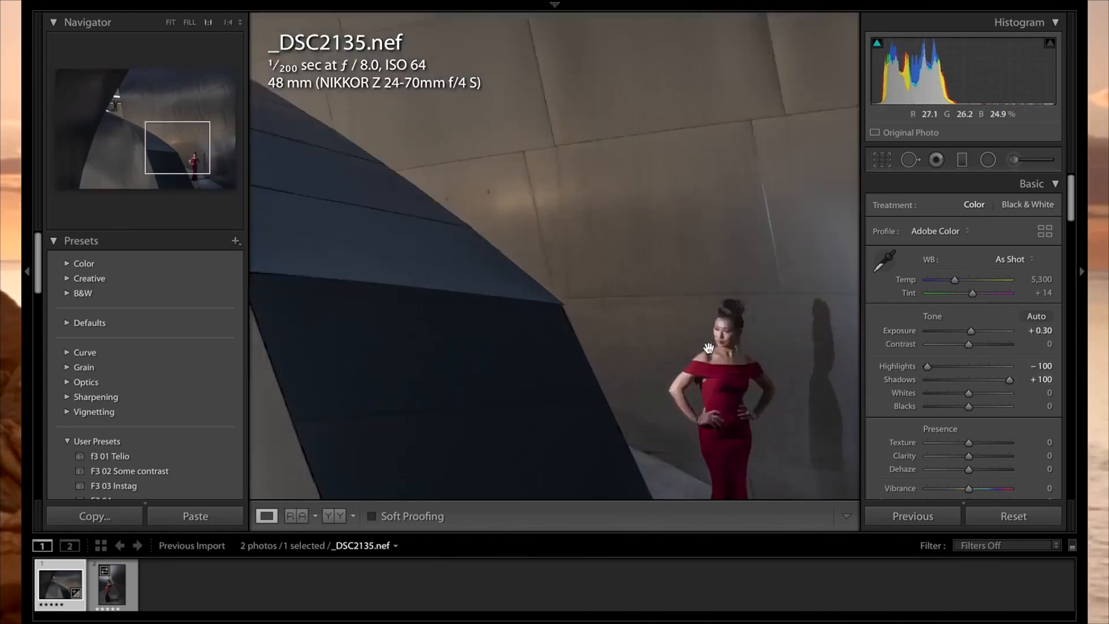
click(740, 374)
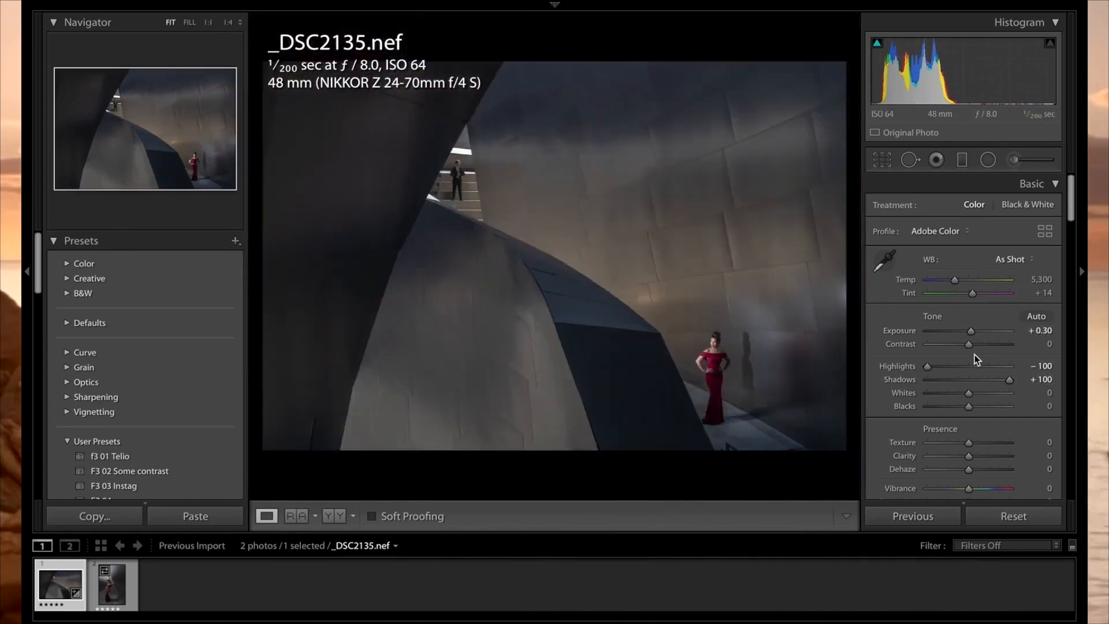
Step: Set the Darks region of the tone curve to +11
scroll(975, 354, down, 5)
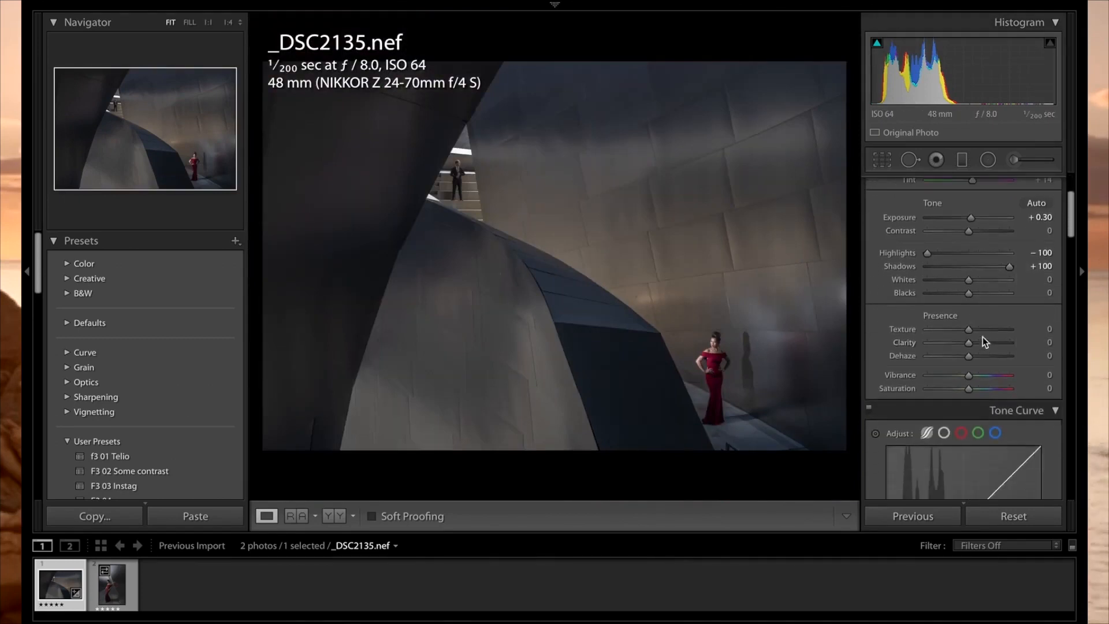
scroll(988, 353, down, 8)
drag(973, 404, 979, 407)
Step: Set the HSL luminance of Orange to +8 and Yellow to -23, checking both people up close
scroll(994, 406, down, 3)
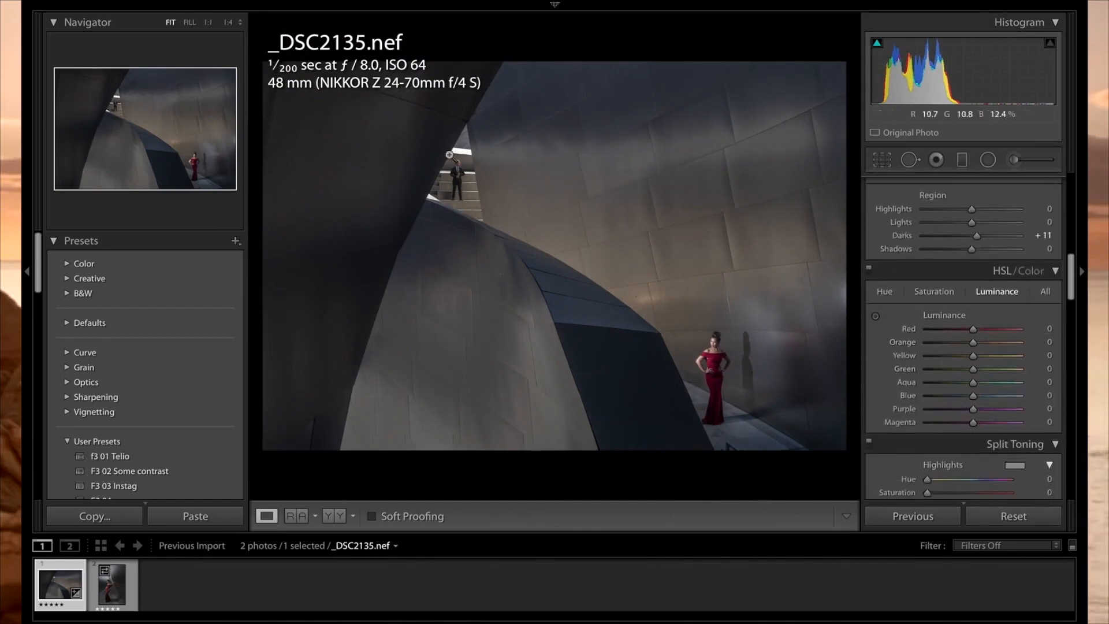
key(z)
mouse_move(973, 342)
mouse_down()
mouse_move(998, 344)
mouse_move(977, 347)
mouse_up()
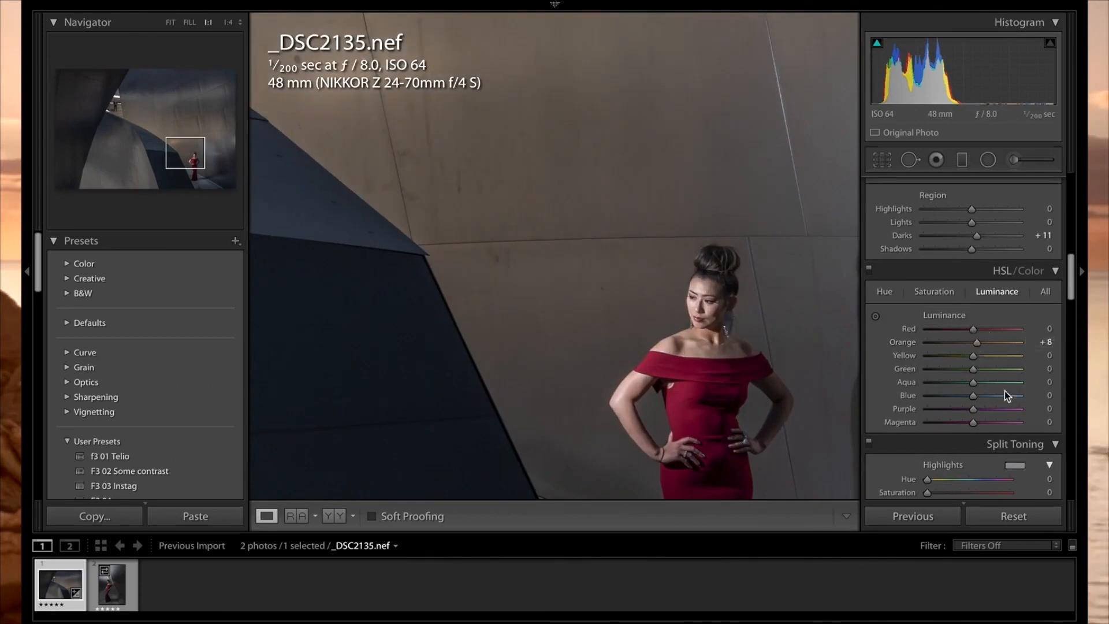
click(777, 332)
click(506, 199)
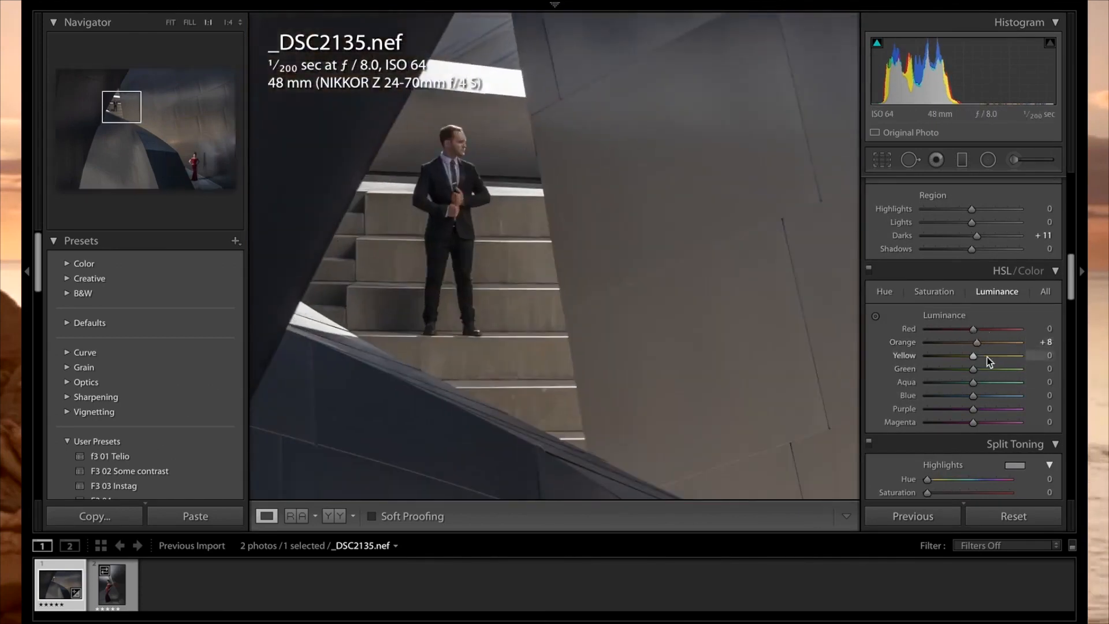
click(795, 358)
mouse_move(975, 361)
mouse_down()
mouse_move(1018, 362)
mouse_move(903, 359)
mouse_move(1021, 367)
mouse_move(931, 354)
mouse_move(963, 355)
mouse_up()
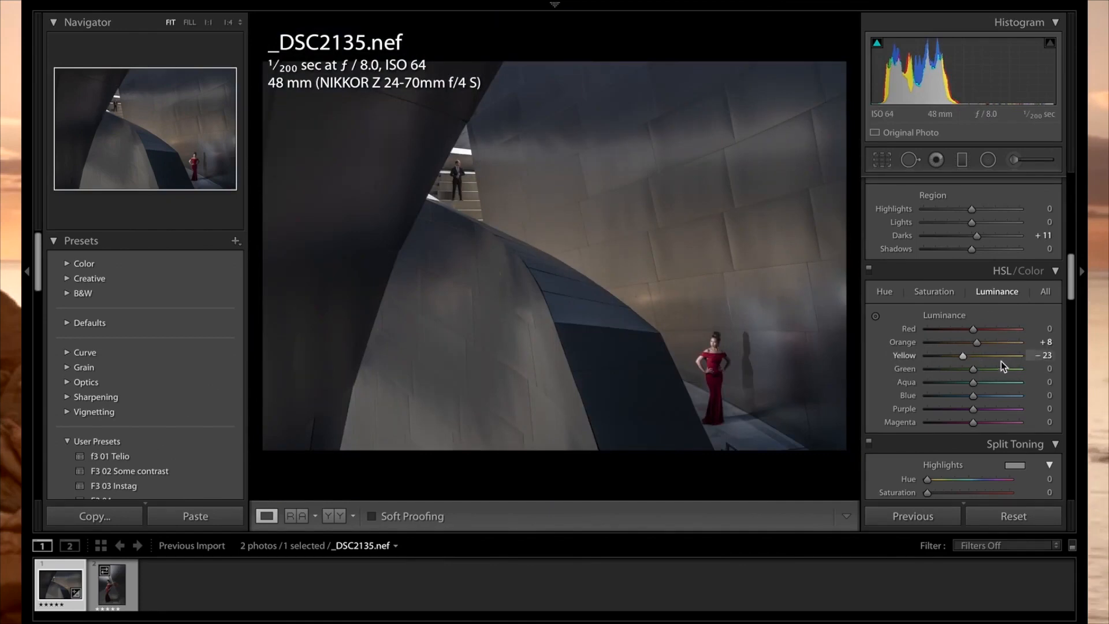
Step: Set the HSL saturation of Blue to +34 and raise the saturation of Yellow
mouse_move(973, 395)
mouse_down()
mouse_move(1032, 401)
mouse_move(941, 404)
mouse_move(978, 409)
mouse_move(1003, 379)
mouse_move(1018, 384)
mouse_move(929, 386)
mouse_move(1000, 391)
mouse_move(974, 384)
mouse_move(993, 395)
mouse_move(884, 400)
mouse_move(1085, 419)
mouse_move(979, 401)
mouse_move(995, 405)
mouse_move(989, 398)
mouse_up()
click(939, 290)
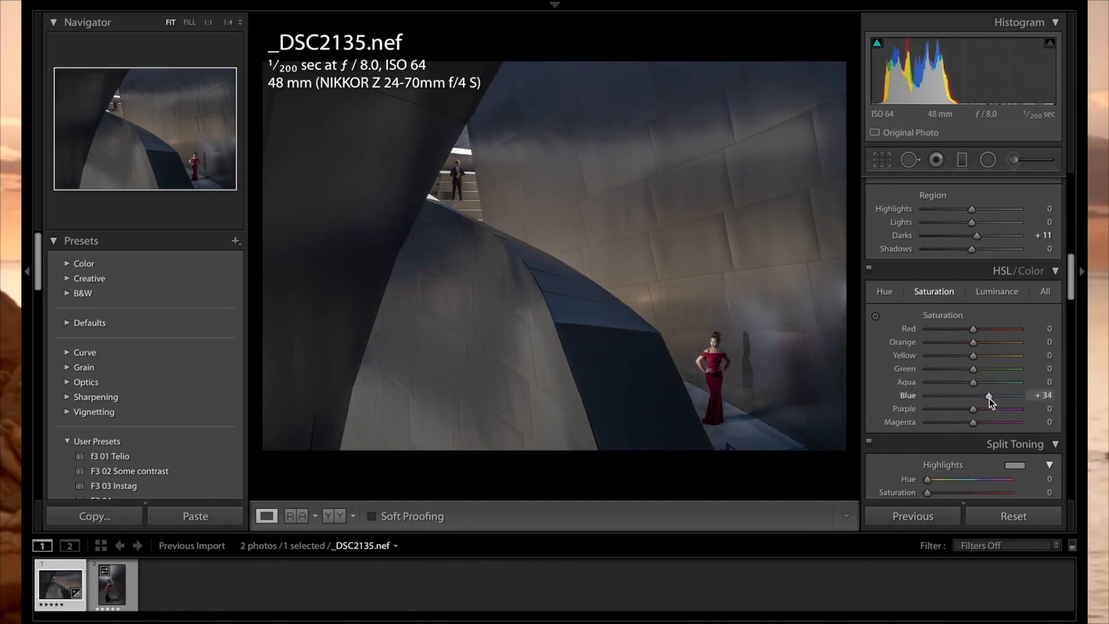
mouse_move(1028, 354)
mouse_down()
mouse_move(909, 355)
mouse_move(1028, 354)
mouse_up()
Step: Review the split toning, sharpening and noise reduction settings, and inspect different areas of the photo at 1:1
scroll(994, 323, down, 3)
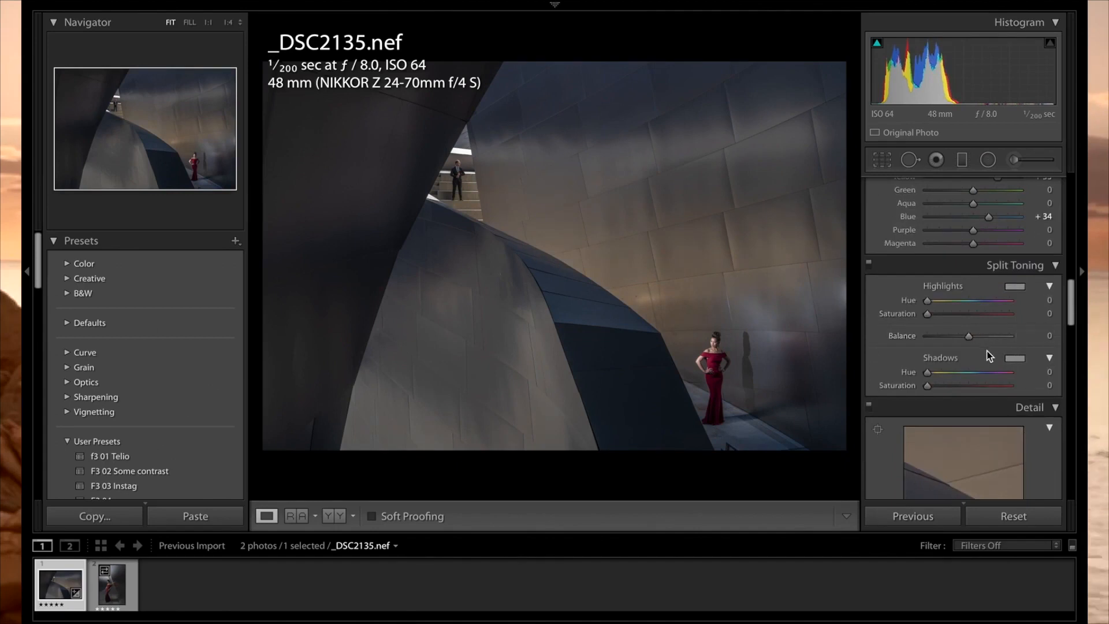
scroll(988, 352, down, 5)
scroll(989, 360, down, 2)
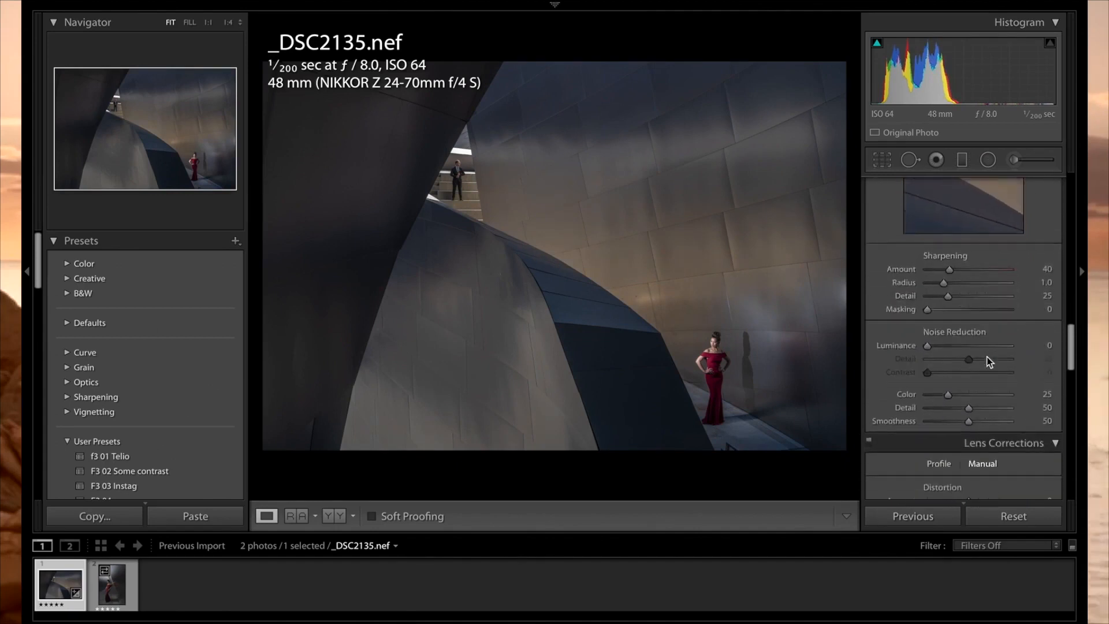
scroll(1041, 358, down, 1)
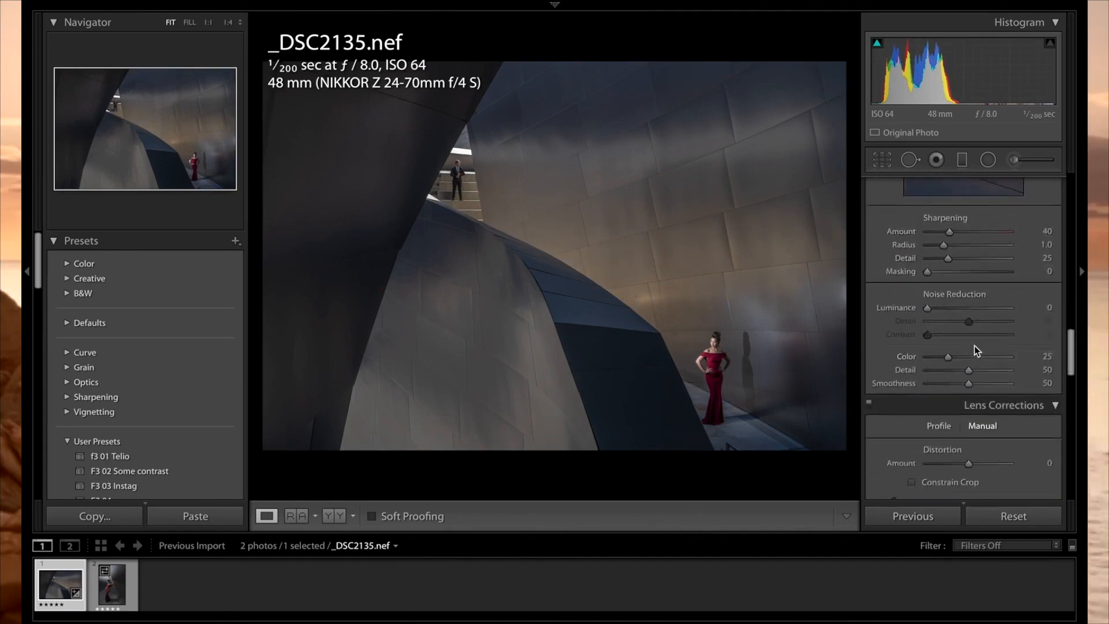
scroll(976, 346, down, 2)
click(724, 356)
drag(682, 375, 855, 70)
drag(601, 151, 837, 401)
drag(408, 78, 521, 367)
click(521, 367)
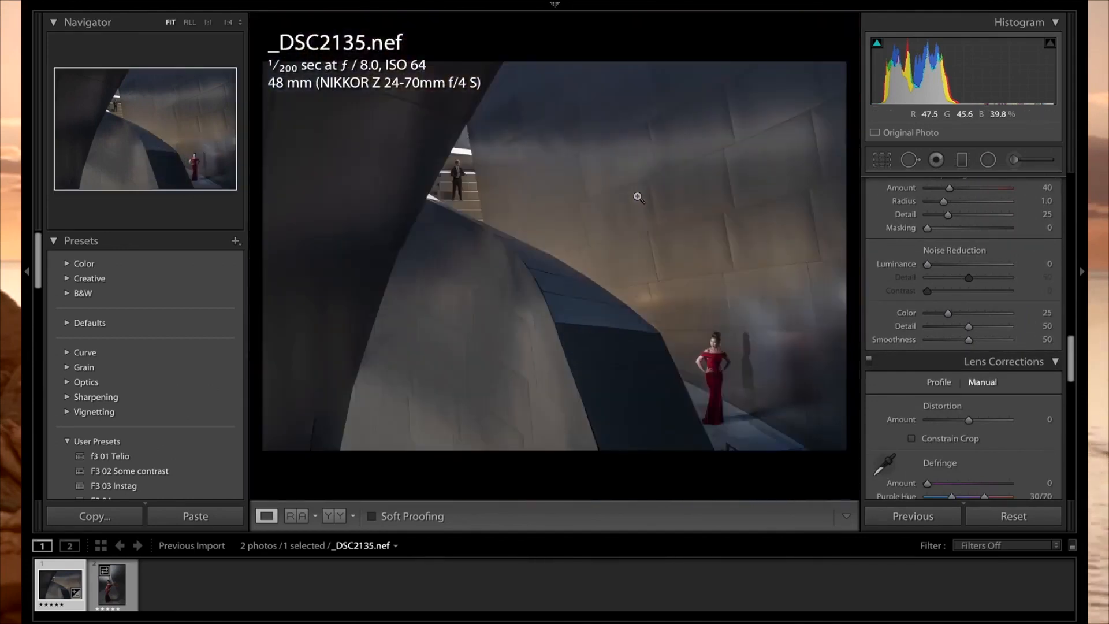
Step: Set the Blue Primary saturation in Calibration to +50 and check the woman's skin and dress up close
scroll(978, 379, down, 8)
scroll(1003, 432, down, 10)
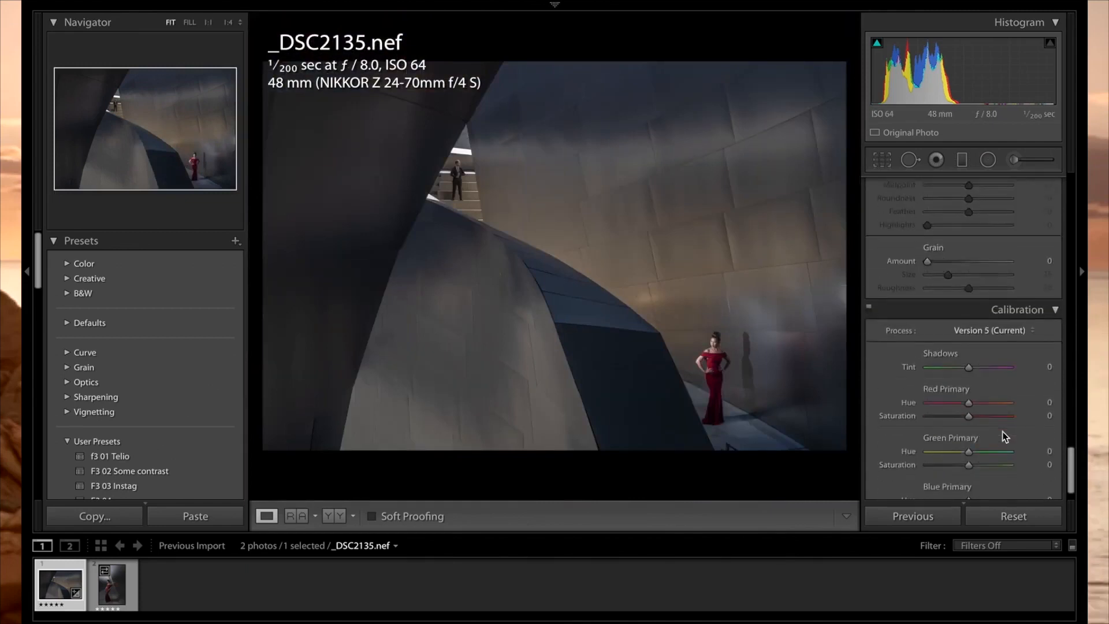
click(992, 483)
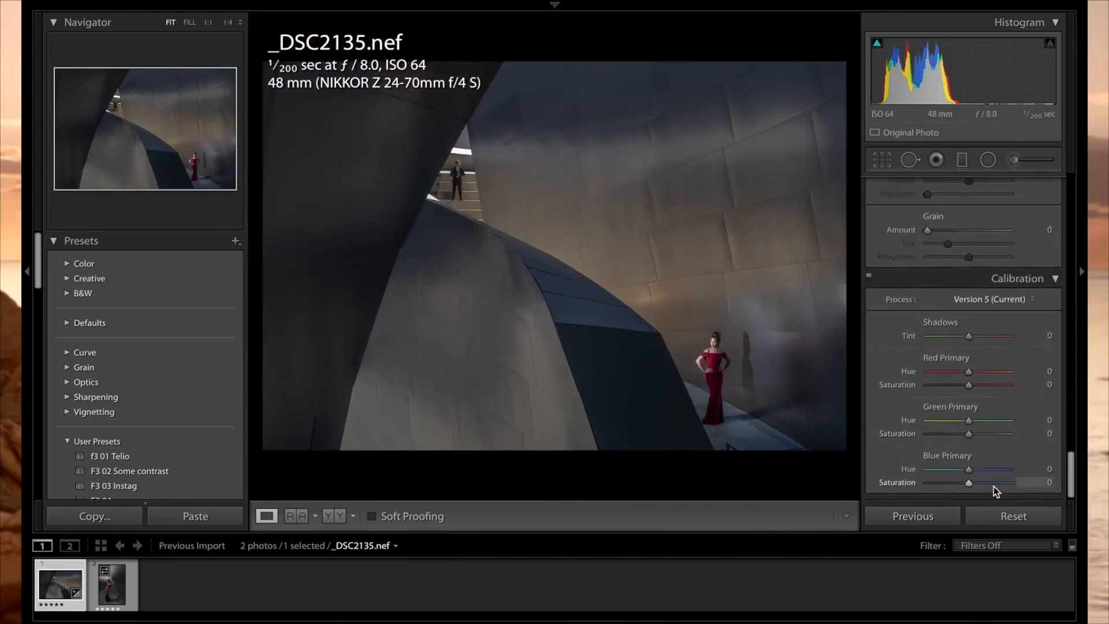
mouse_move(992, 484)
mouse_down()
mouse_move(1008, 480)
mouse_move(895, 490)
mouse_move(1026, 492)
mouse_move(885, 488)
mouse_move(993, 490)
mouse_up()
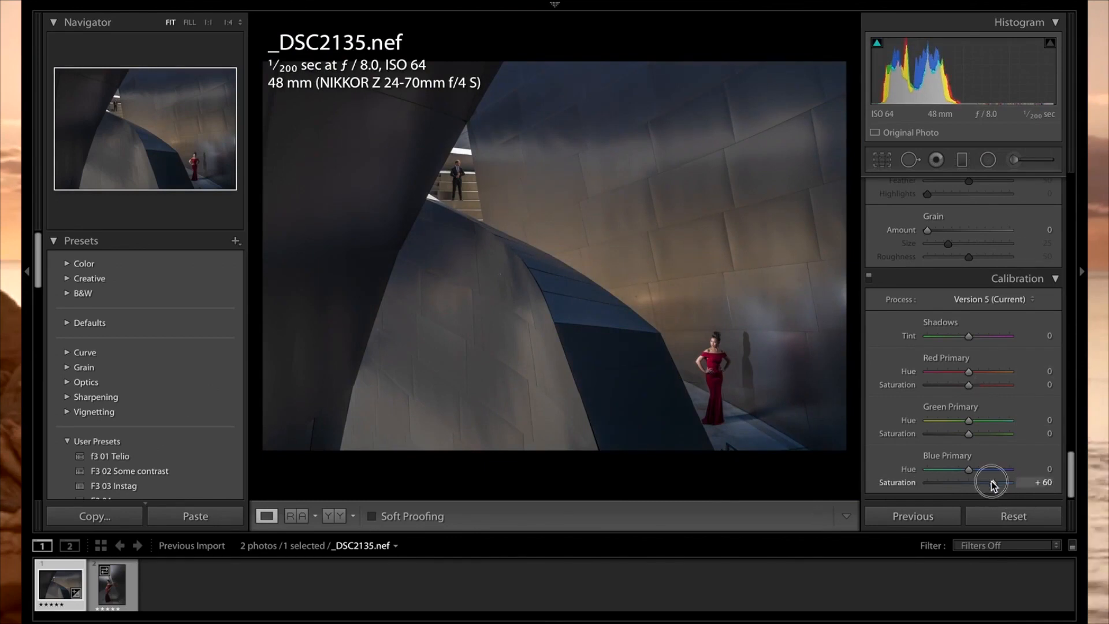
drag(992, 485, 988, 485)
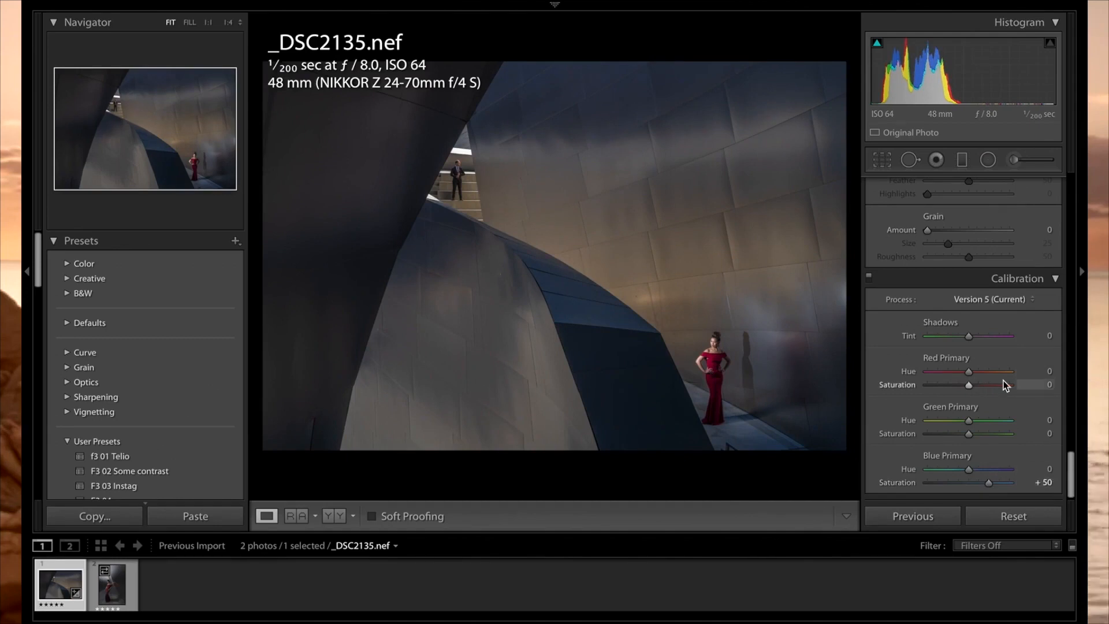
click(714, 356)
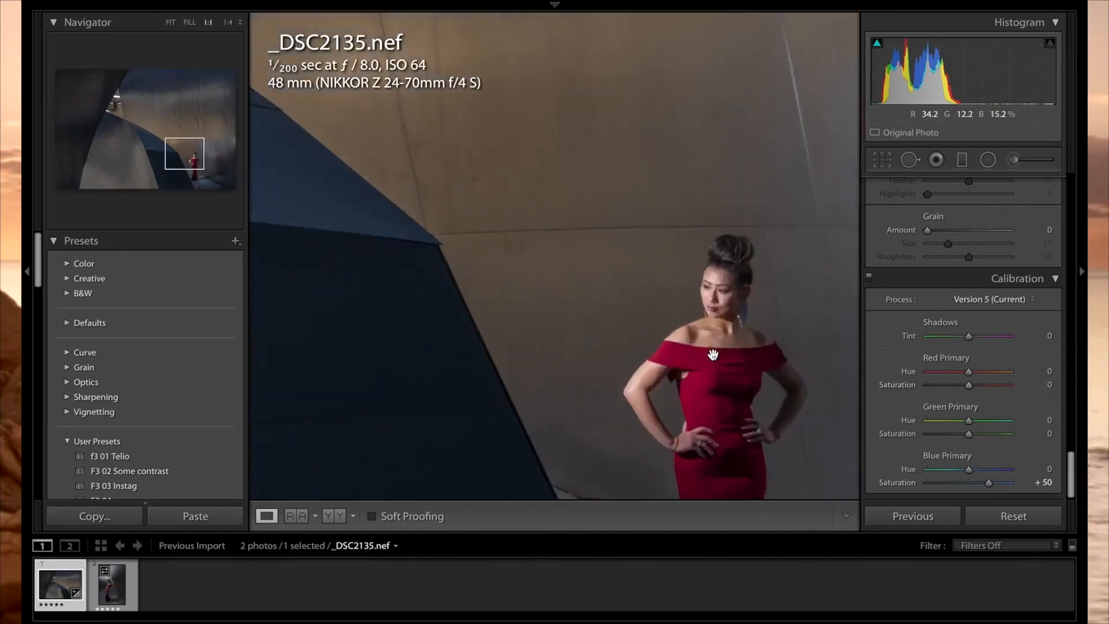
click(713, 355)
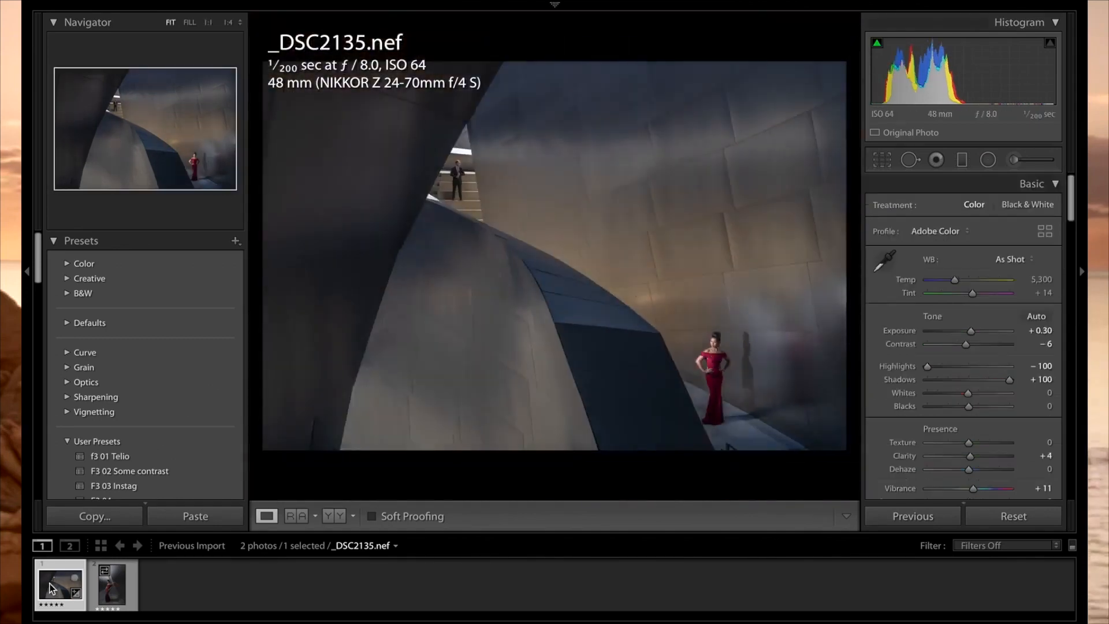
Step: Send _DSC2135.nef to Adobe Photoshop 2020 for editing and close the floating plug-in filter palette there
right_click(49, 584)
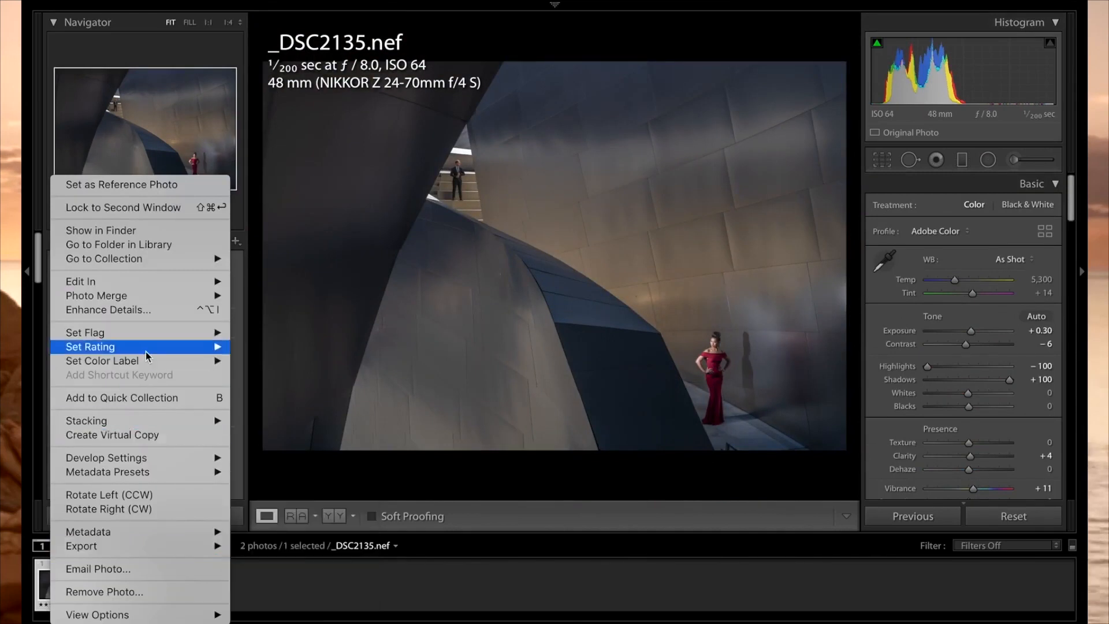
mouse_move(147, 285)
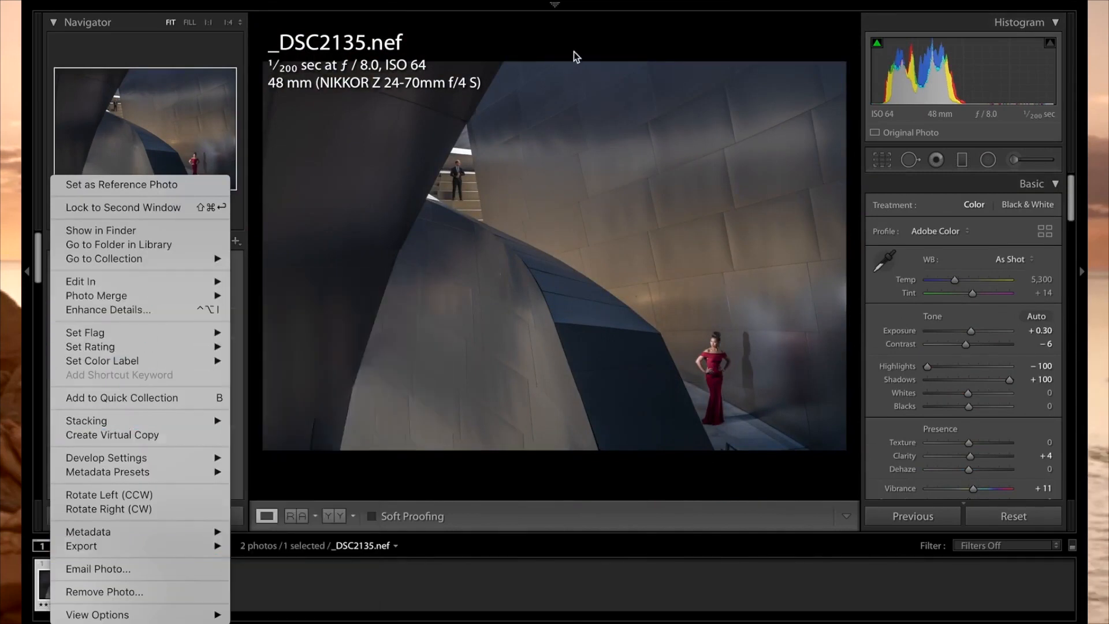
mouse_move(183, 280)
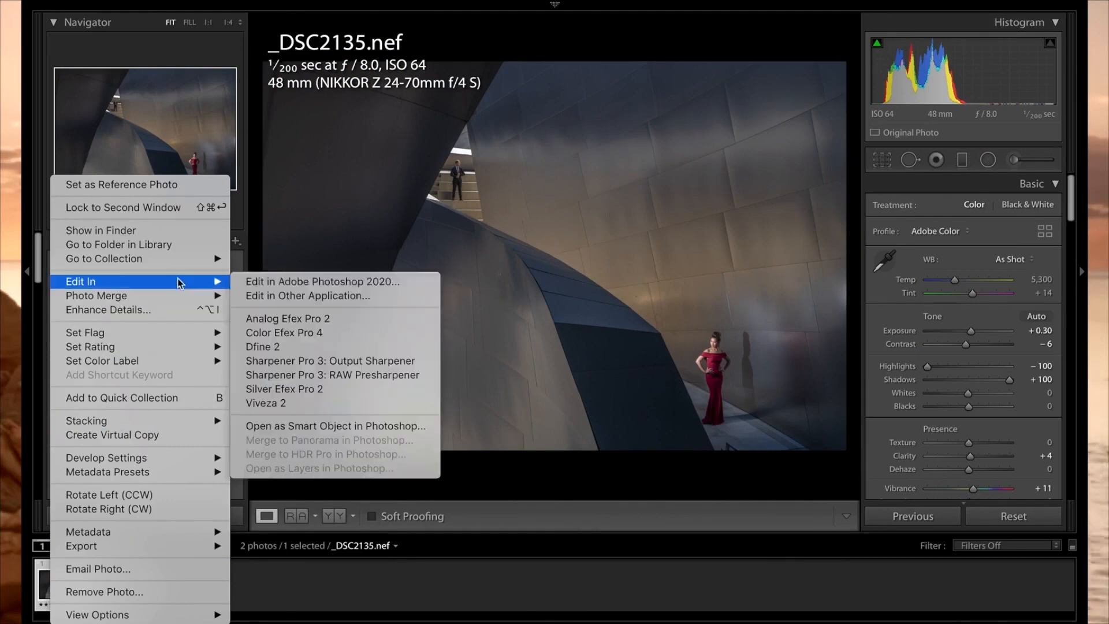
click(362, 281)
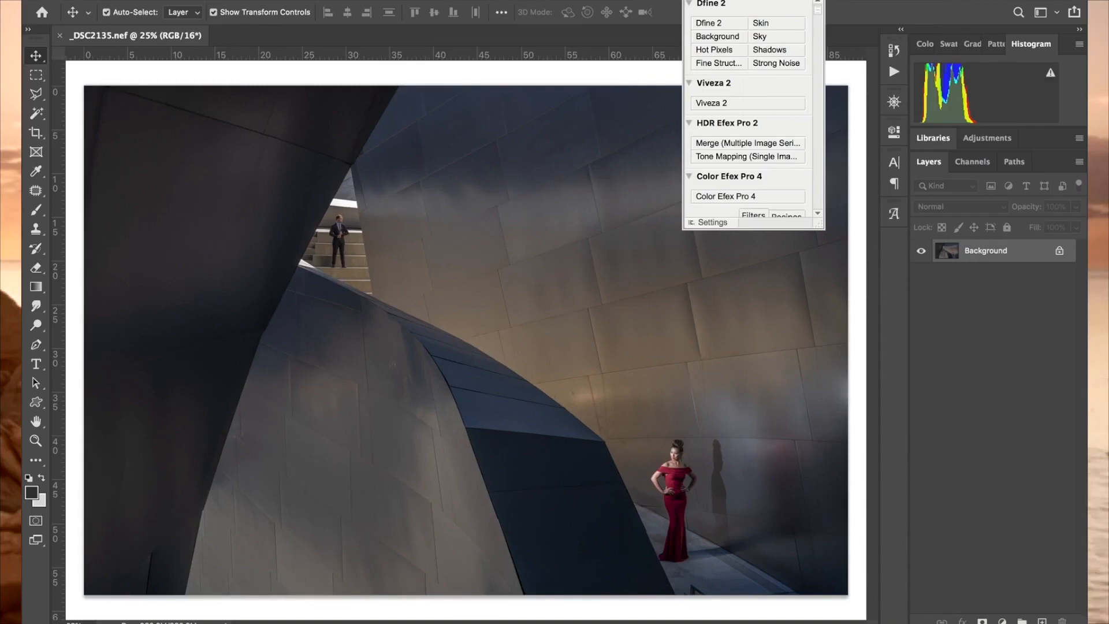
click(823, 2)
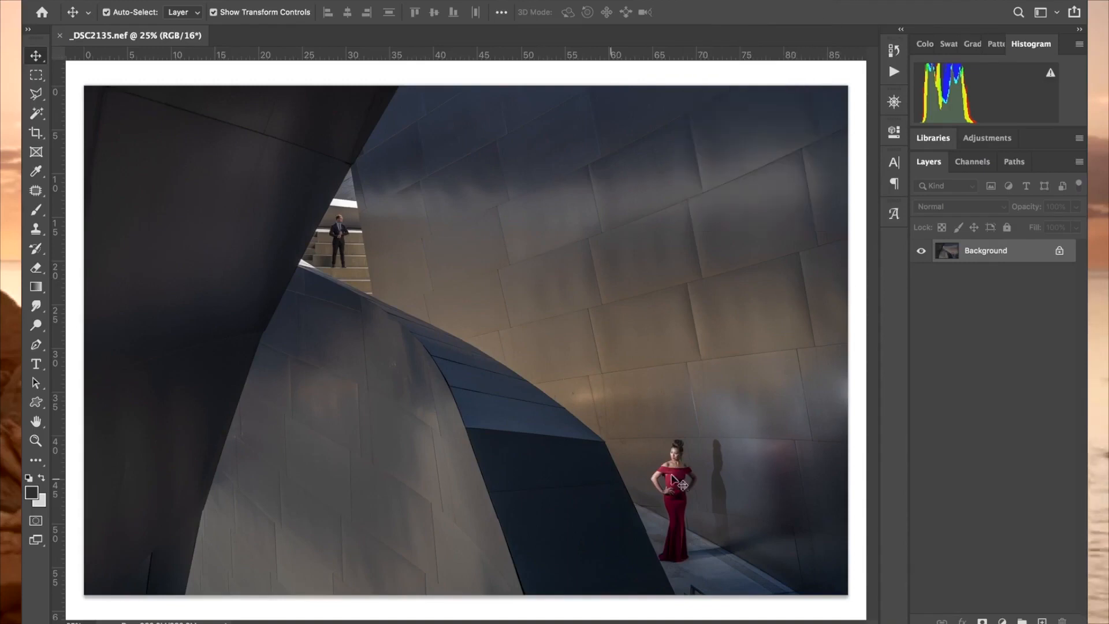
Step: Examine the composition and the metal wall surfaces of the opened photo at several magnifications
key(super+minus)
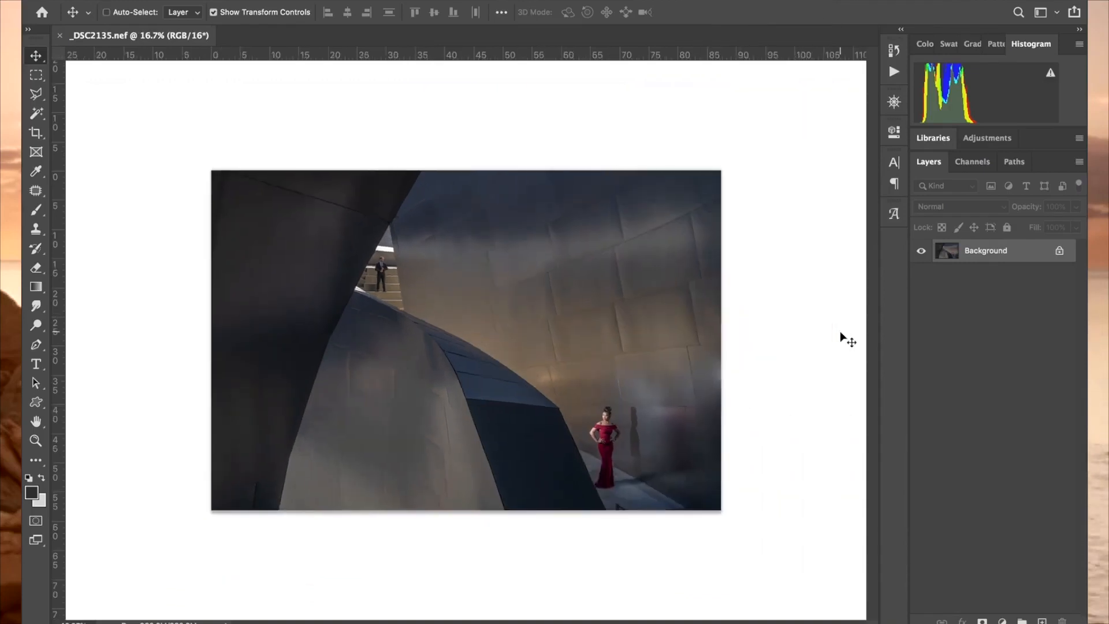
key(super+plus)
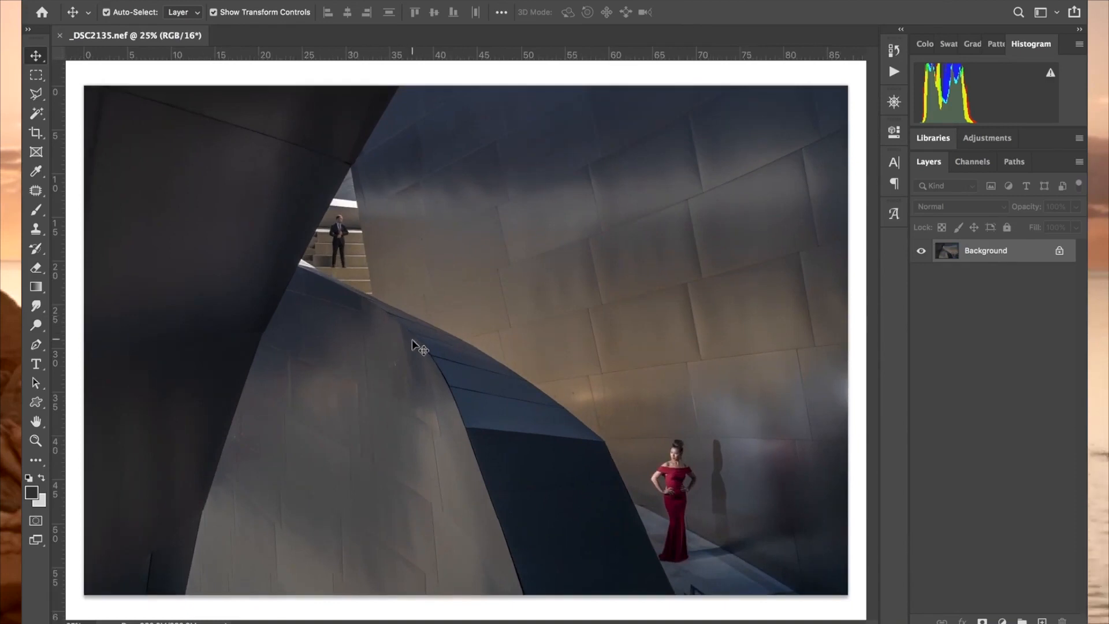
key(super+minus)
key(super+minus)
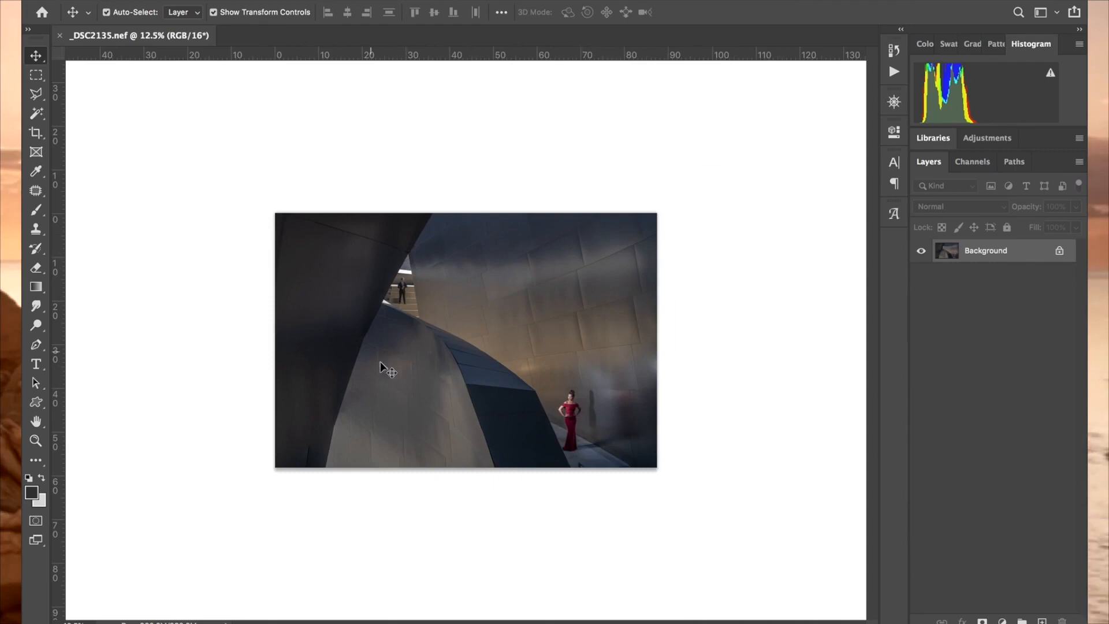
key(super+equal)
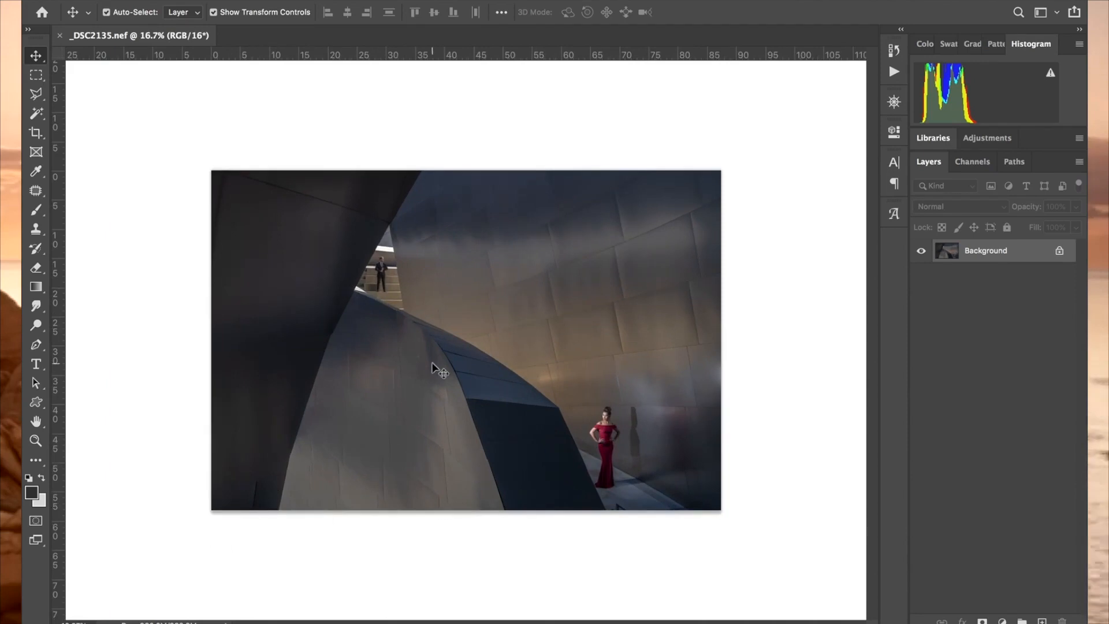
scroll(431, 382, up, 3)
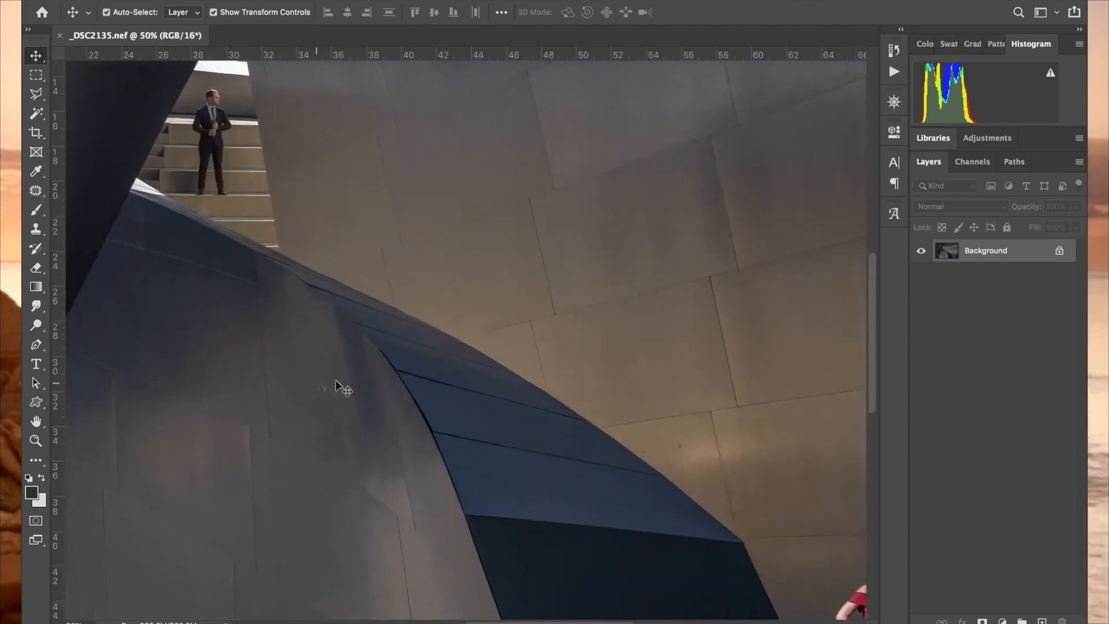
key(ctrl+minus)
key(ctrl+minus)
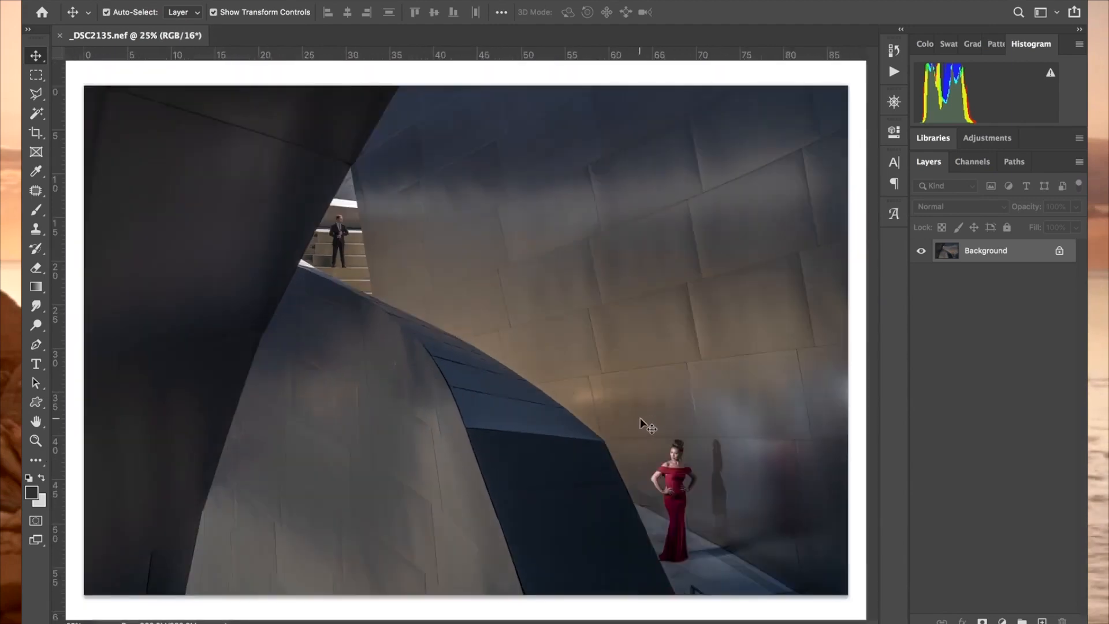
Step: Examine the wall panels, the woman with the floor around her, and the man on the stairs for flaws
scroll(688, 537, up, 3)
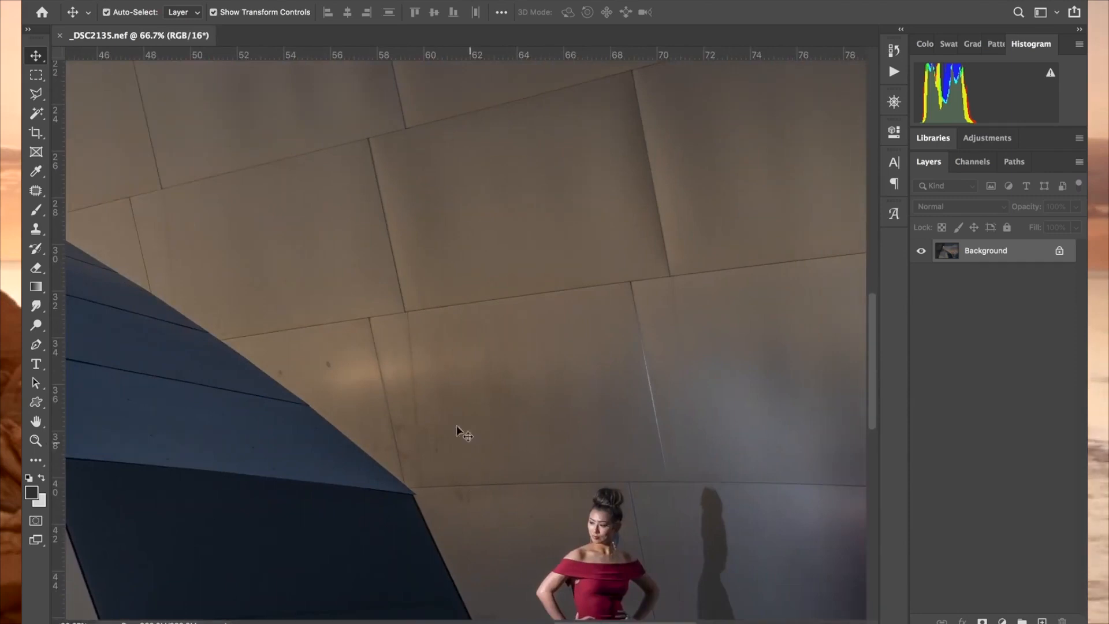
scroll(664, 459, down, 10)
scroll(664, 458, right, 3)
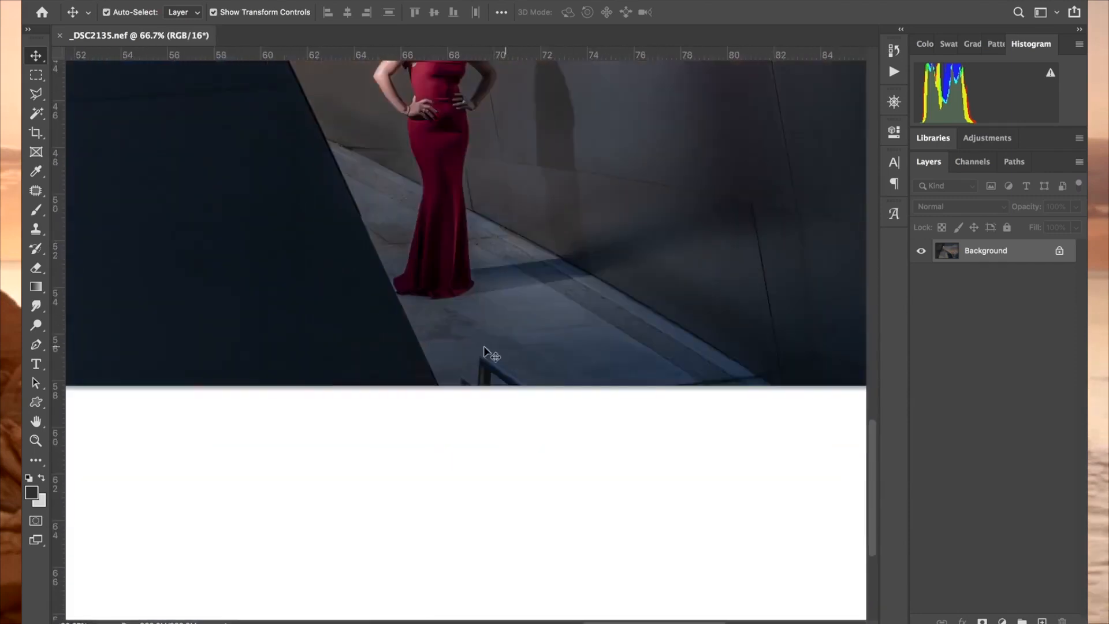
scroll(510, 366, up, 18)
scroll(510, 365, left, 18)
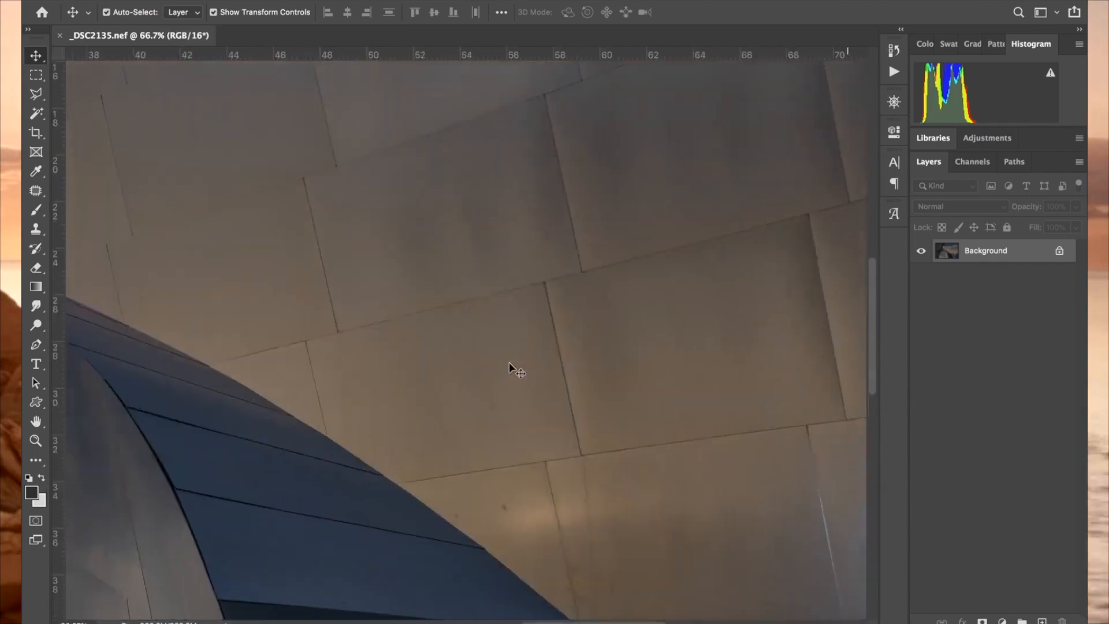
scroll(510, 365, left, 2)
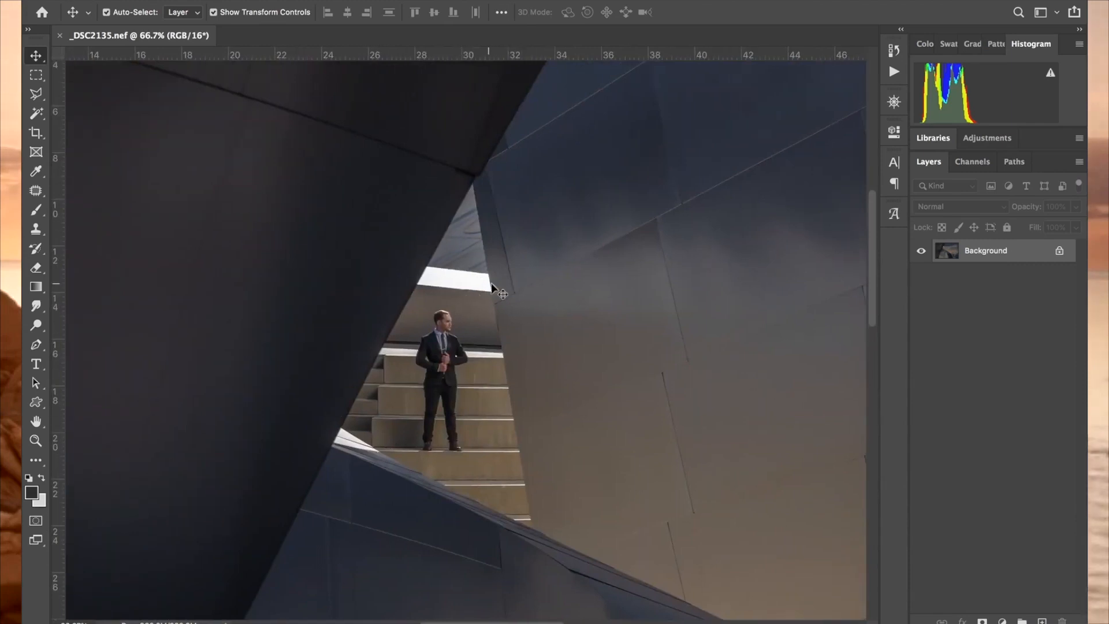
key(super+minus)
key(super+minus)
key(super+minus)
key(super+minus)
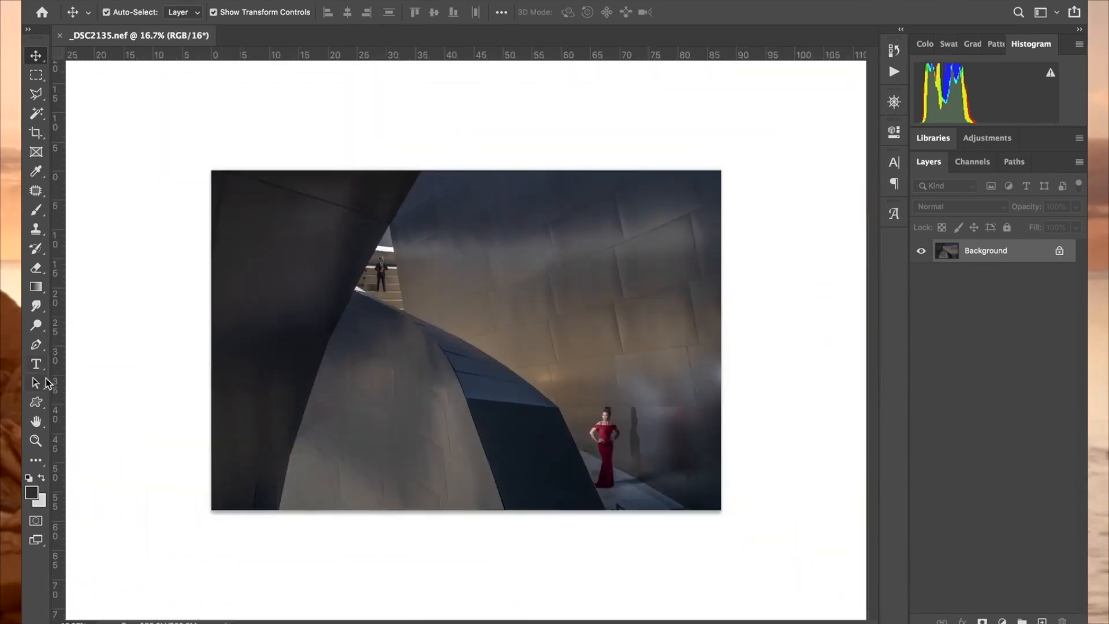
Step: Select the short dark seam at the bottom of the dark wall with the Patch tool, fill it with Content-Aware, and deselect
click(37, 192)
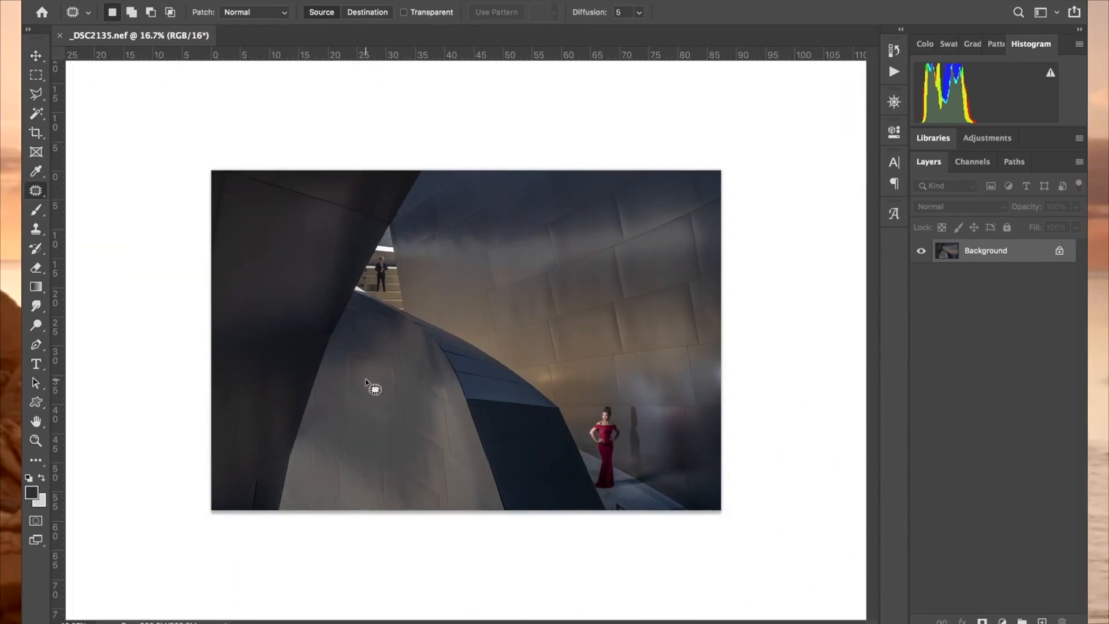
scroll(266, 490, up, 5)
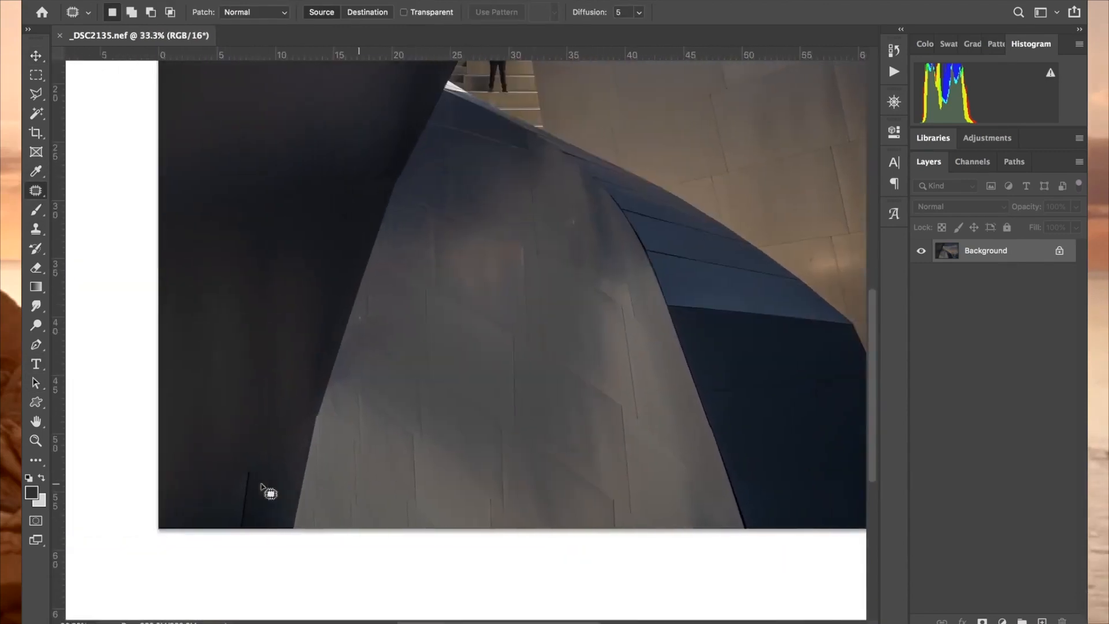
mouse_move(262, 461)
mouse_down()
mouse_move(208, 501)
mouse_move(224, 526)
mouse_move(250, 532)
mouse_up()
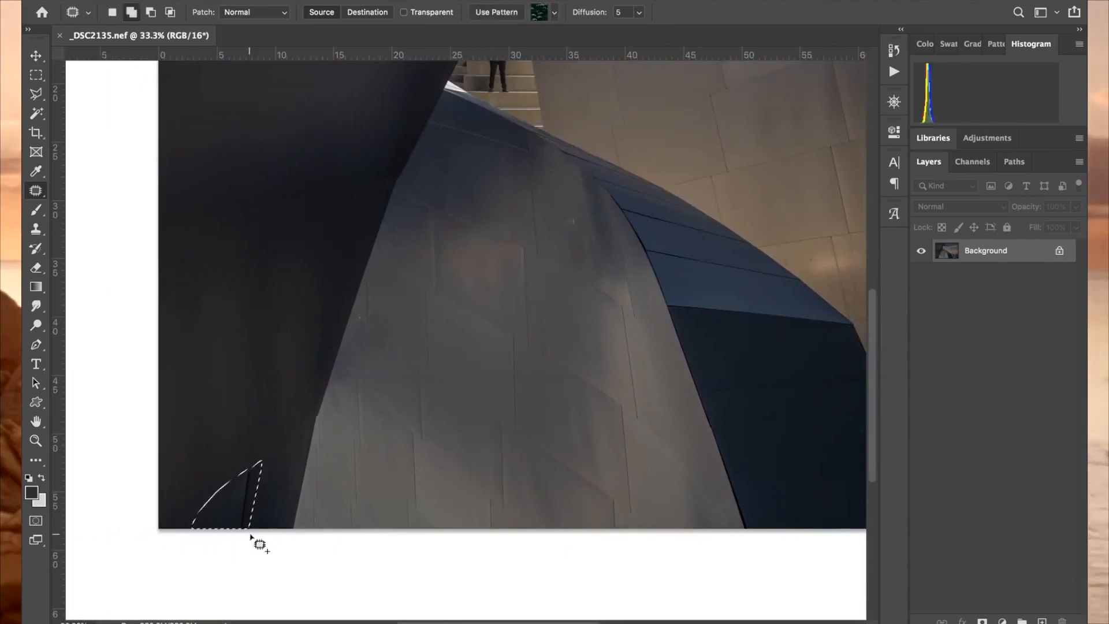
key(shift+BackSpace)
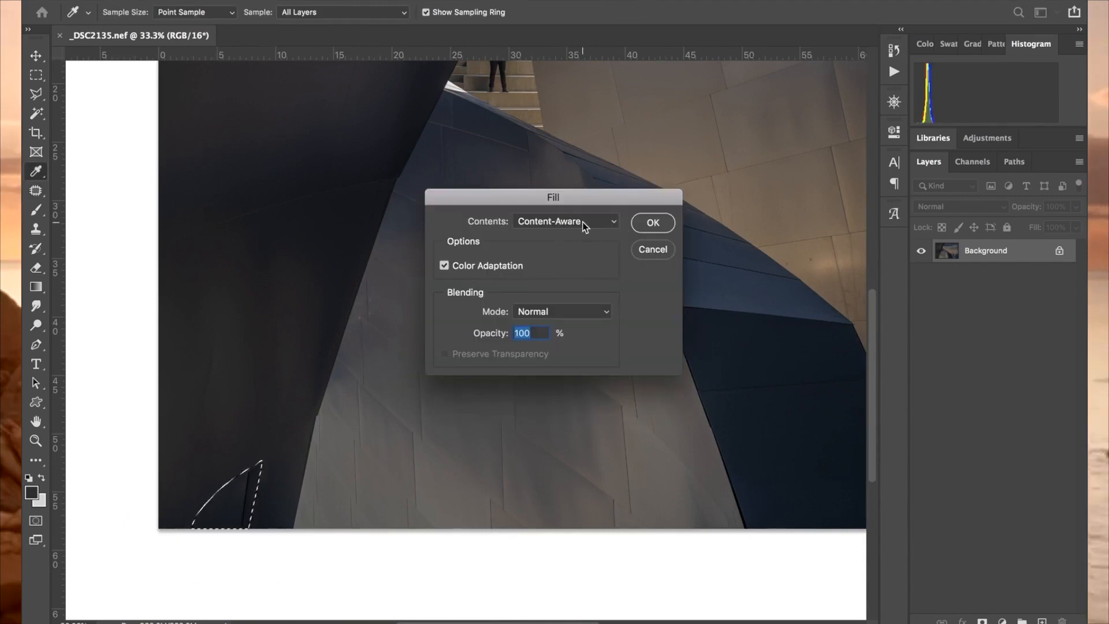
click(651, 224)
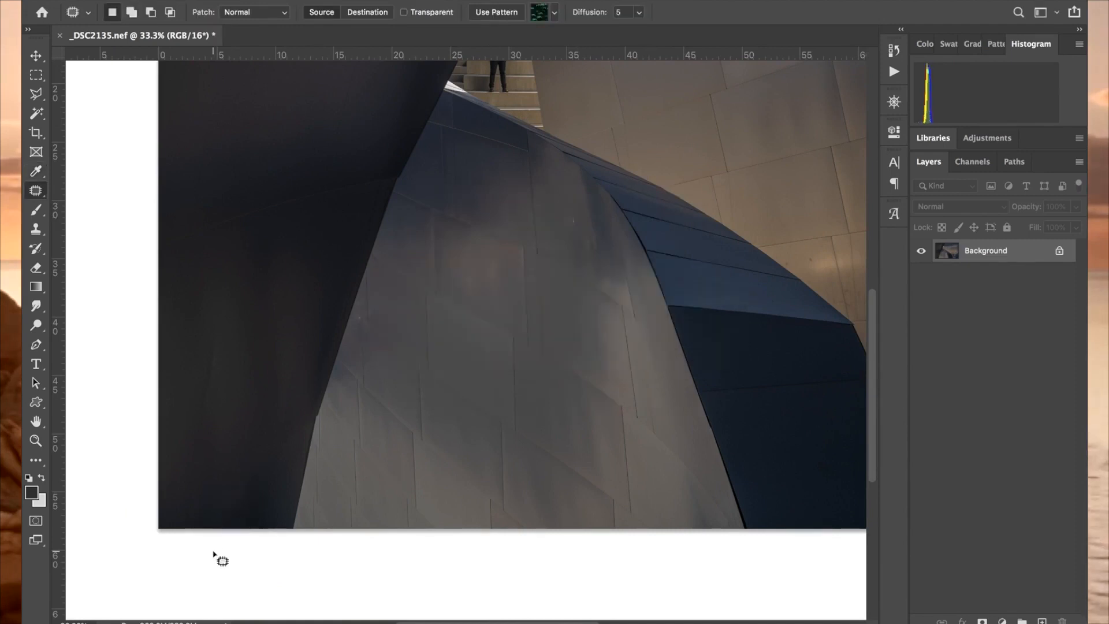
key(super+d)
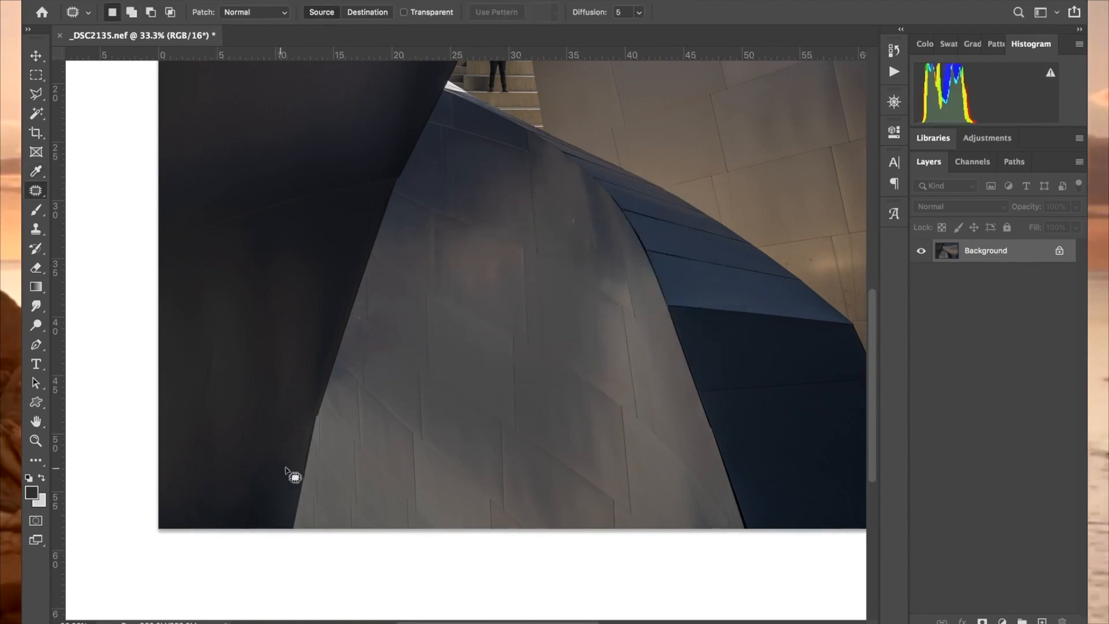
Step: Patch uneven spots on the lower and upper parts of the large dark wall
mouse_move(218, 324)
mouse_down()
mouse_move(203, 347)
mouse_move(204, 419)
mouse_move(230, 376)
mouse_up()
click(231, 375)
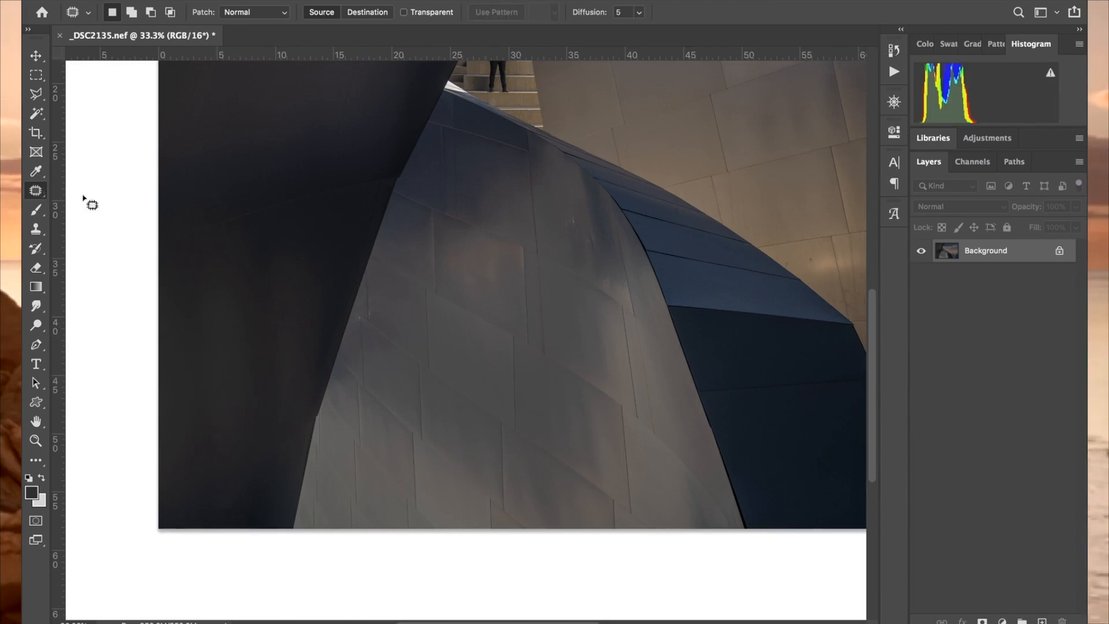
scroll(293, 237, up, 3)
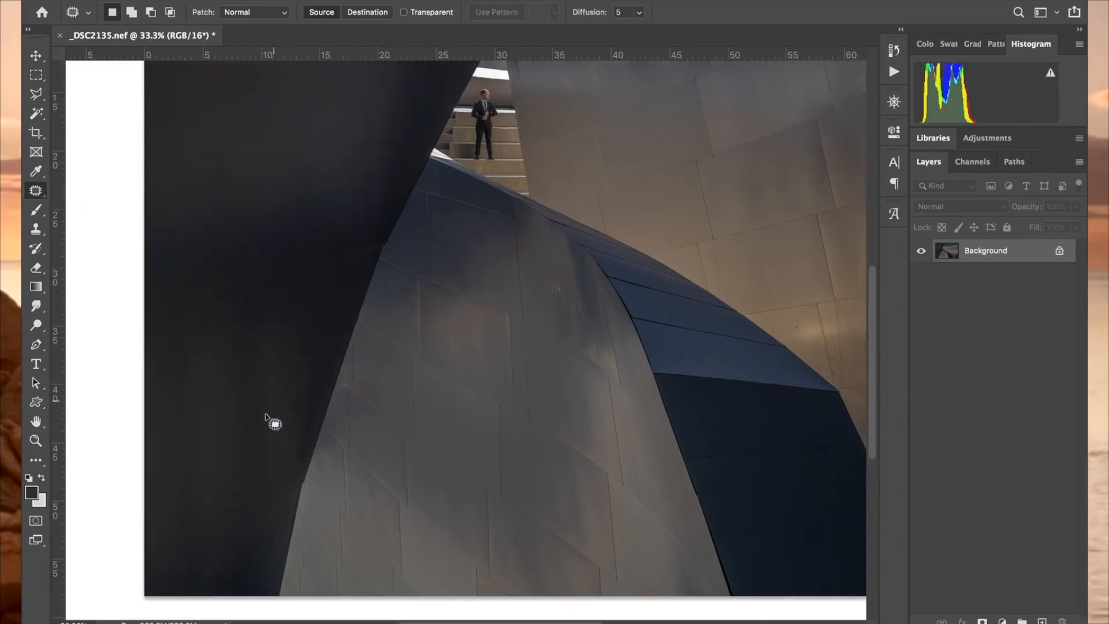
scroll(264, 336, up, 8)
scroll(264, 336, right, 2)
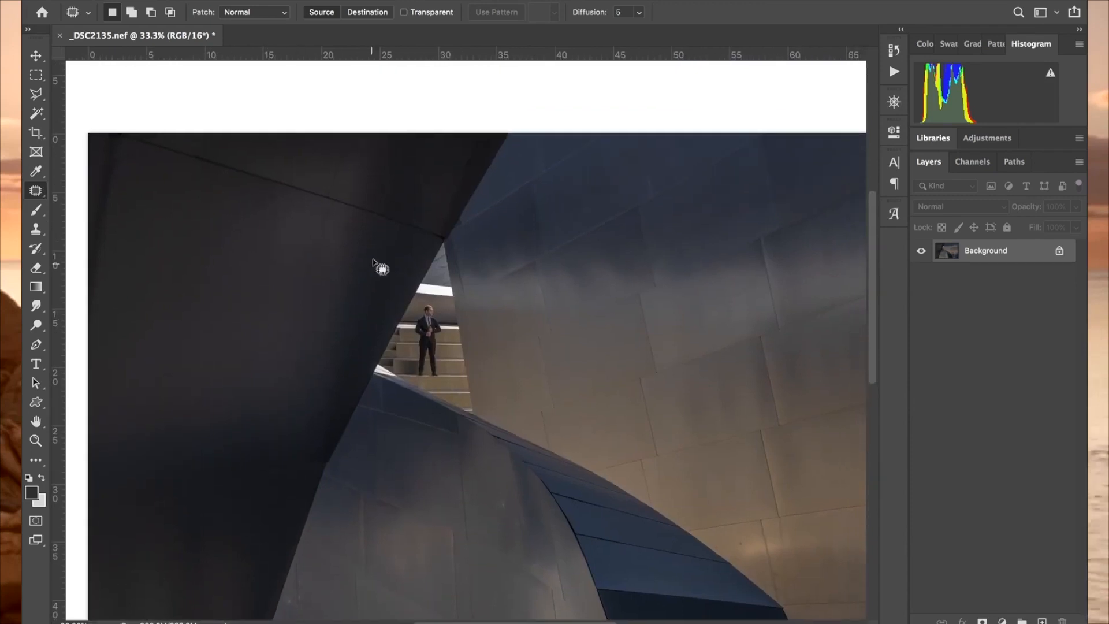
mouse_move(354, 216)
mouse_down()
mouse_move(324, 272)
mouse_move(312, 342)
mouse_move(345, 270)
mouse_up()
click(346, 269)
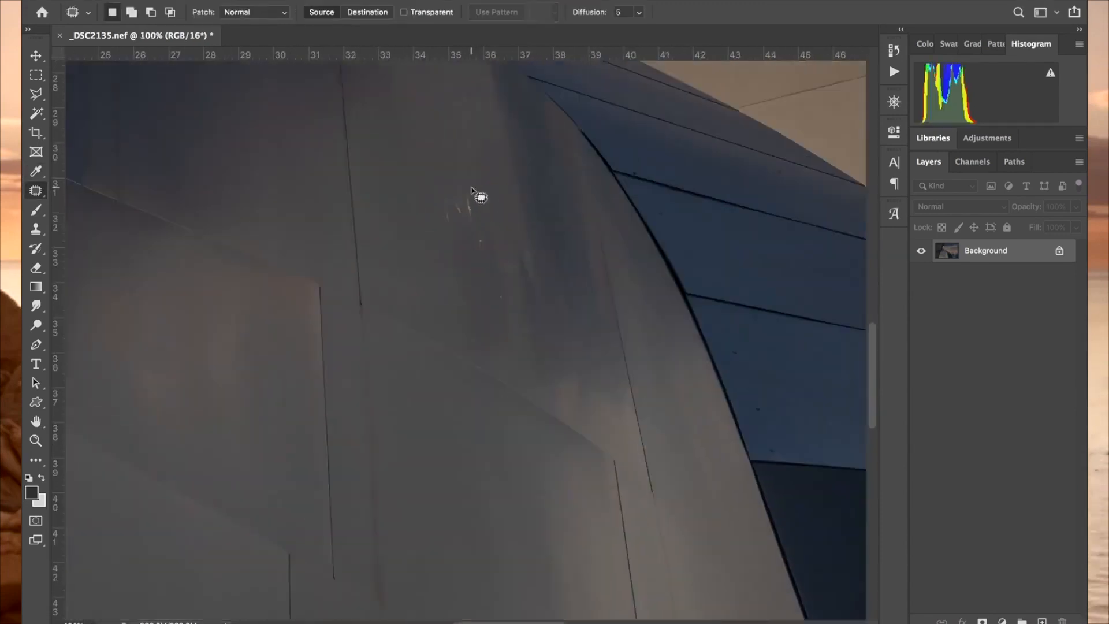
Step: Patch the bright scratches and the dark streak near the upper curved edge of the grey metal wall
drag(517, 254, 518, 277)
click(527, 269)
drag(474, 152, 485, 141)
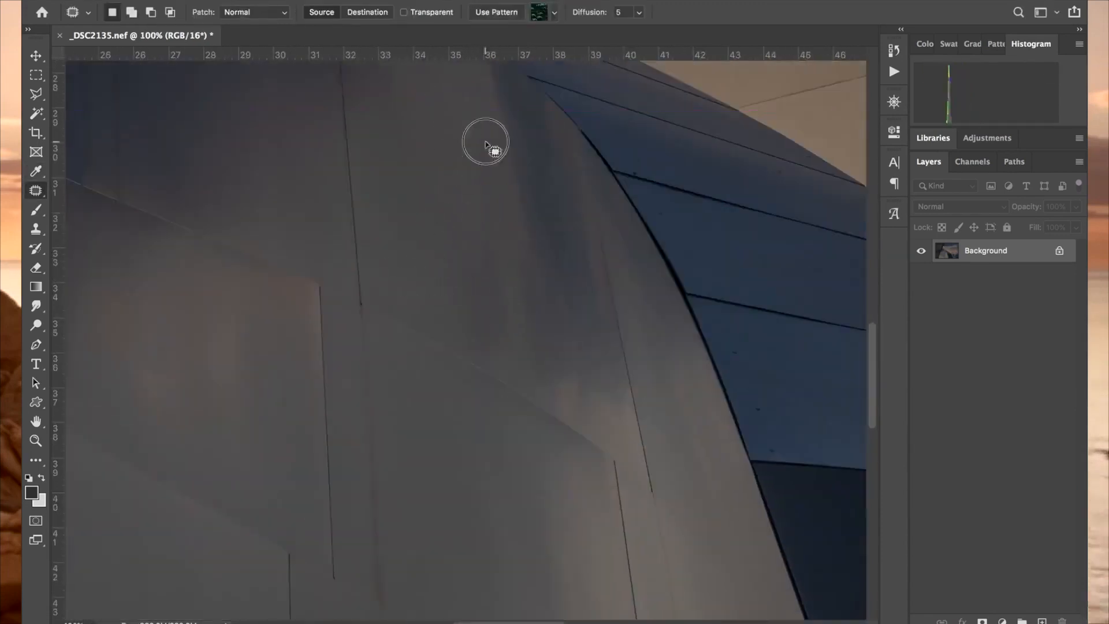
mouse_move(601, 367)
mouse_down()
mouse_move(636, 459)
mouse_move(627, 431)
mouse_up()
drag(628, 377, 591, 428)
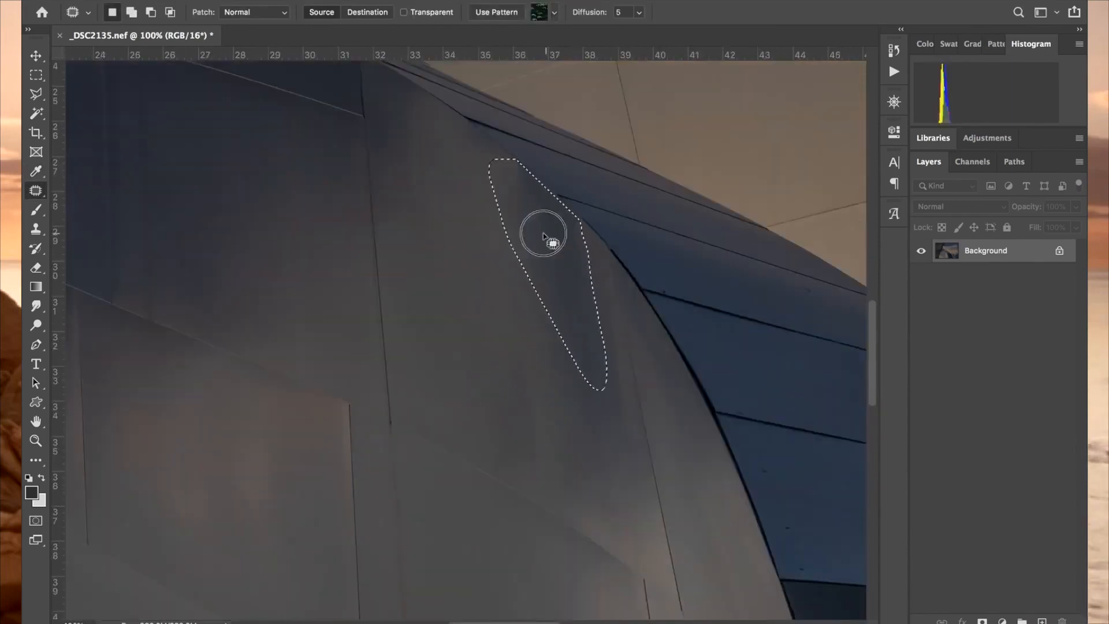
click(544, 237)
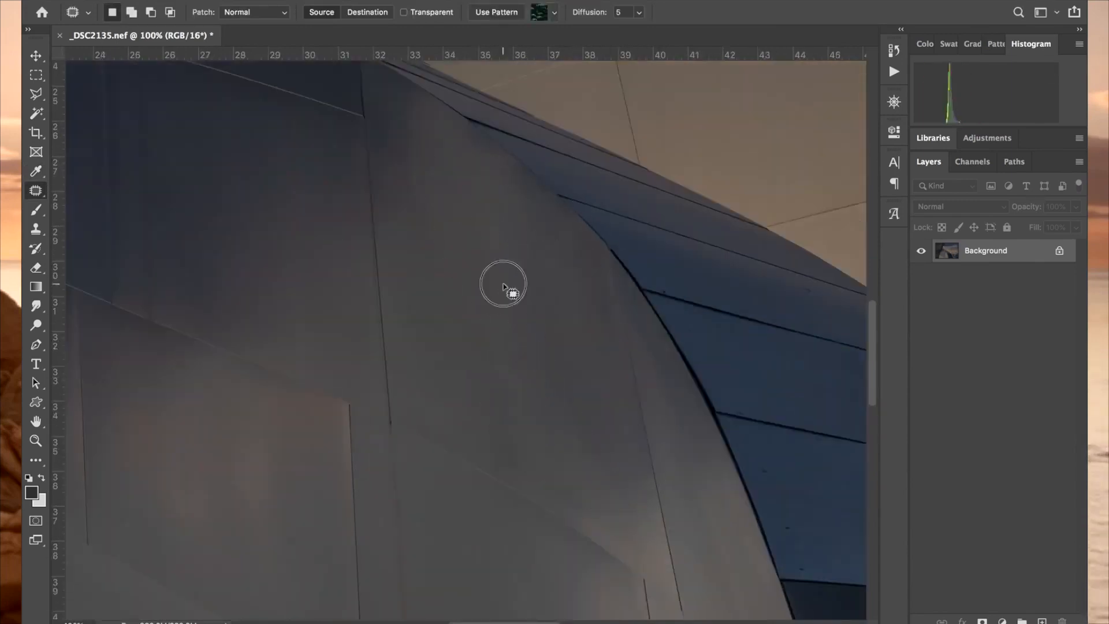
drag(540, 379, 471, 451)
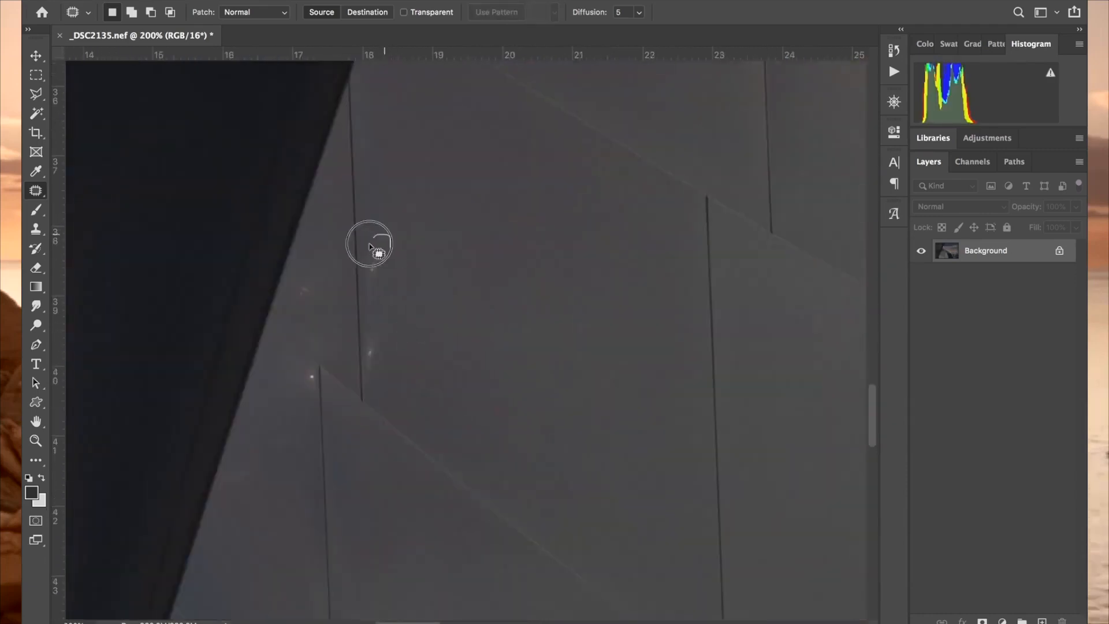
Step: Patch the small bright specks around the panel seams beside the dark wall, working down the grey wall
mouse_move(388, 312)
mouse_down()
mouse_move(395, 380)
mouse_move(387, 312)
mouse_up()
drag(315, 278, 312, 275)
drag(303, 292, 340, 260)
drag(295, 364, 297, 362)
drag(312, 379, 315, 405)
drag(259, 462, 219, 485)
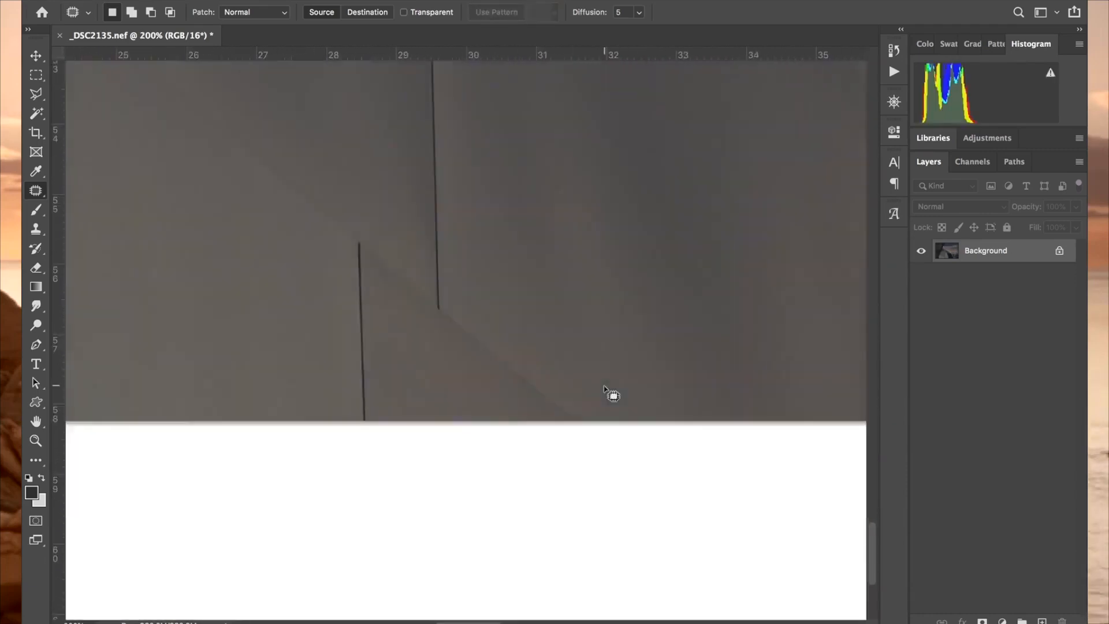
scroll(607, 388, down, 3)
scroll(604, 385, up, 3)
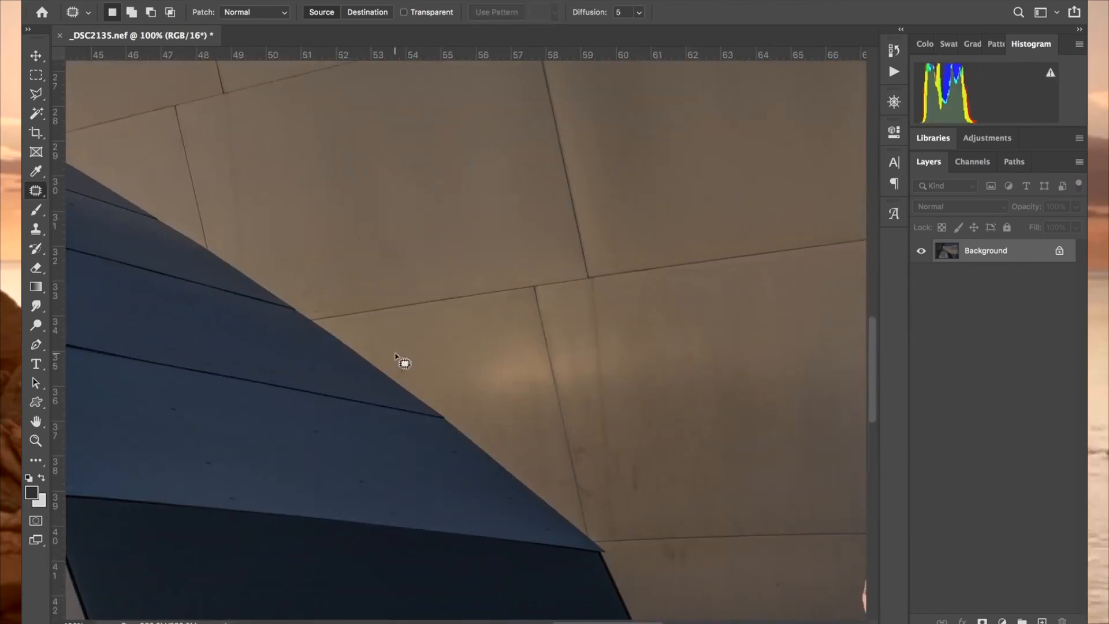
Step: Patch the blemishes on the warm-toned wall panels along the blue roof edge and around the bright reflection
drag(404, 364, 413, 347)
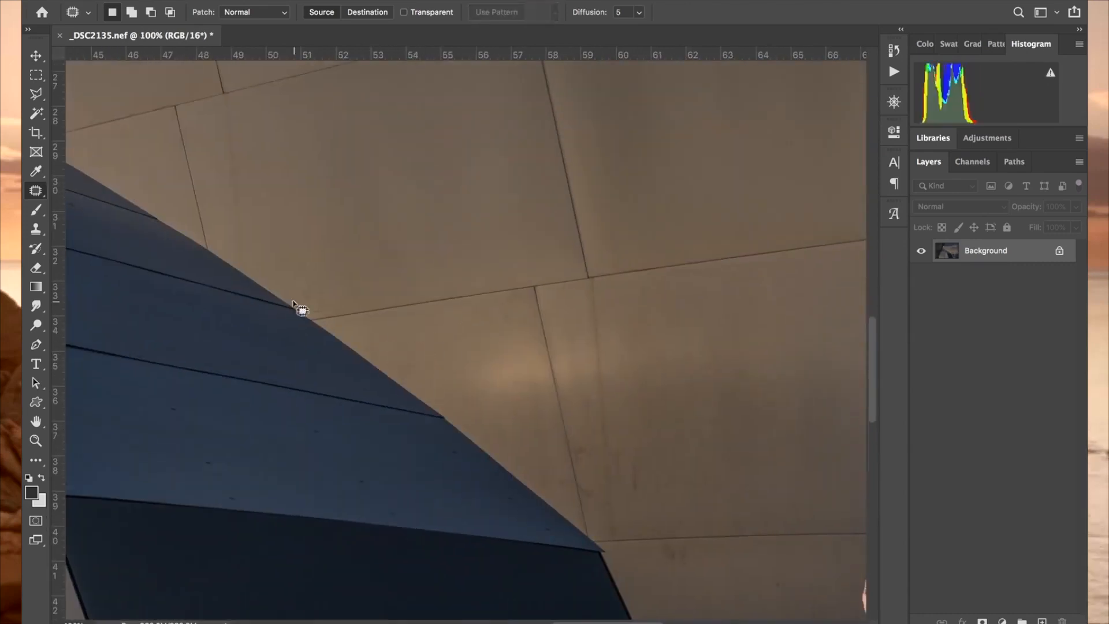
drag(300, 309, 323, 278)
mouse_move(224, 97)
mouse_down()
mouse_move(239, 144)
mouse_move(223, 96)
mouse_up()
scroll(324, 109, up, 2)
drag(529, 341, 525, 366)
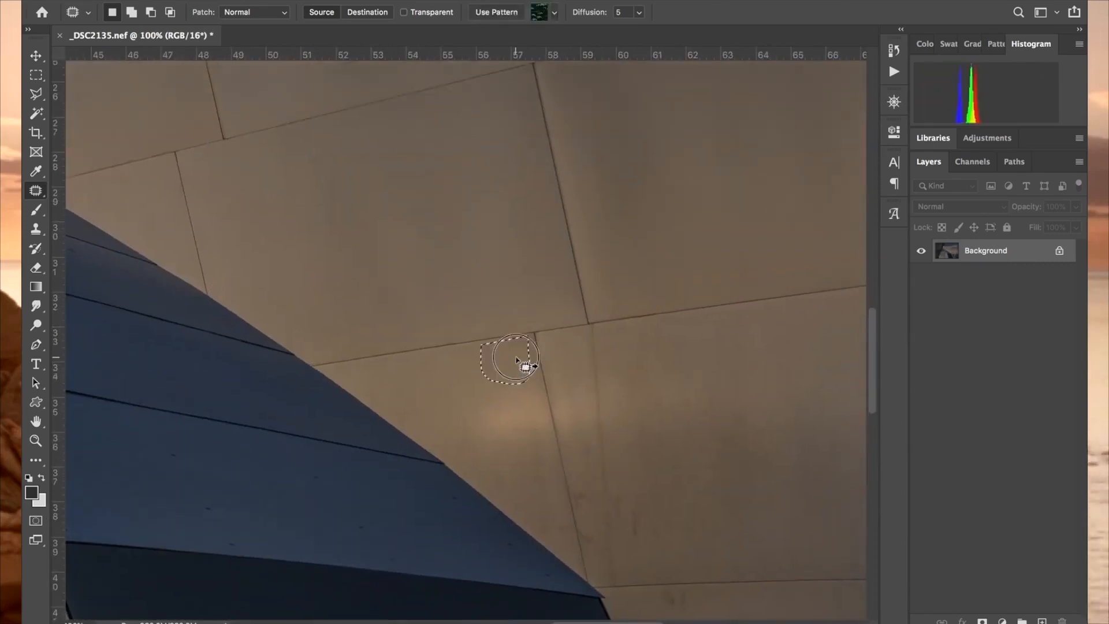
scroll(525, 367, down, 3)
mouse_move(543, 439)
mouse_down()
mouse_move(568, 461)
mouse_move(549, 439)
mouse_up()
mouse_move(557, 429)
mouse_down()
mouse_move(528, 357)
mouse_move(565, 456)
mouse_up()
Step: Patch the dark smudges and the faint vertical stain on the large warm-toned panel above the woman
scroll(525, 341, right, 5)
click(263, 381)
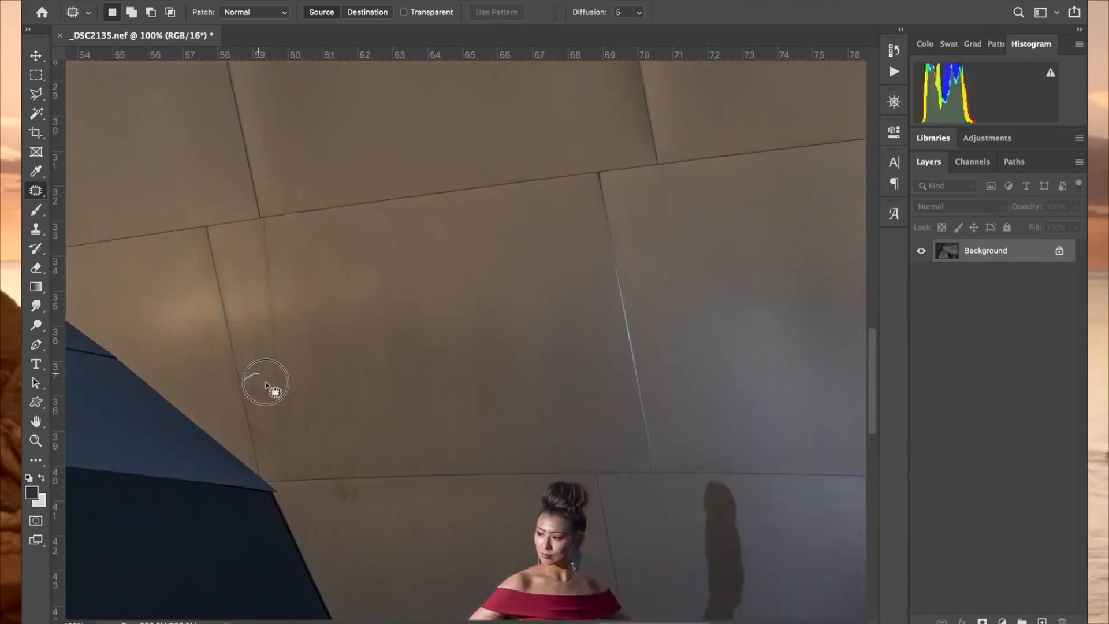
drag(264, 219, 265, 222)
drag(289, 338, 420, 338)
click(325, 398)
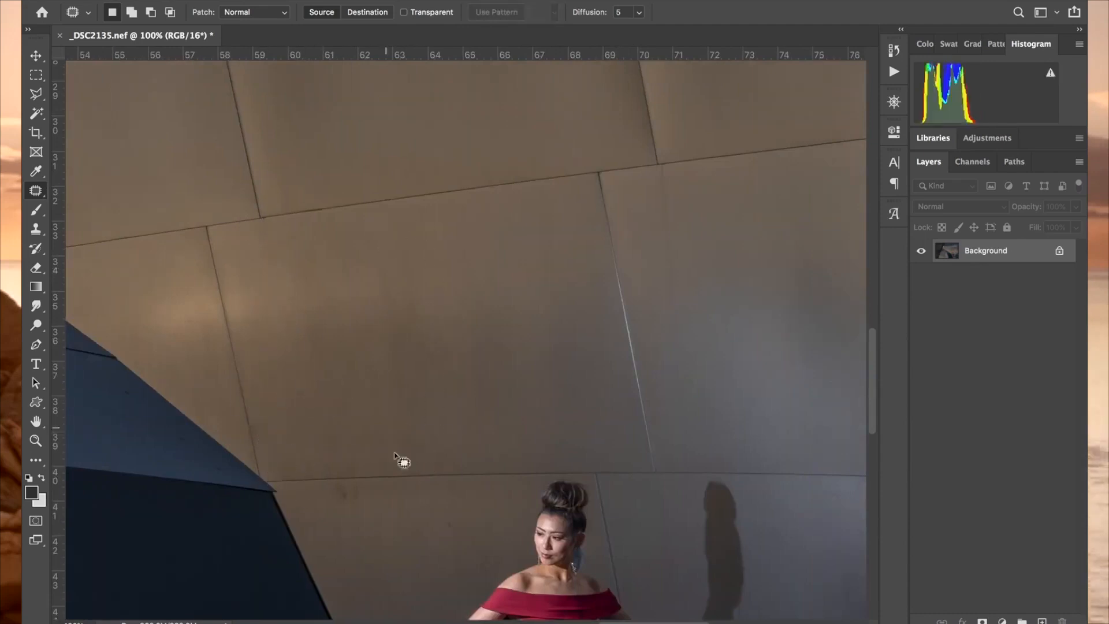
scroll(398, 471, left, 3)
scroll(399, 471, up, 2)
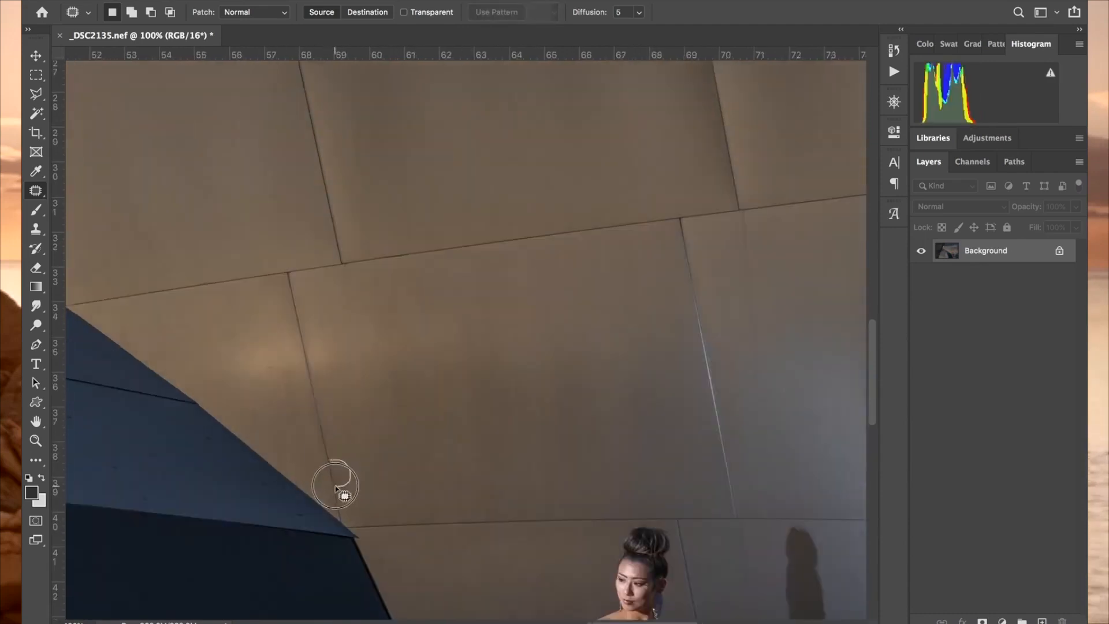
Step: Patch the marks on the lower wall surfaces around the woman and her shadow
scroll(431, 224, right, 5)
scroll(595, 401, down, 10)
mouse_move(346, 465)
mouse_down()
mouse_move(414, 416)
mouse_move(448, 465)
mouse_up()
drag(404, 439, 542, 433)
scroll(535, 391, right, 7)
mouse_move(488, 283)
mouse_down()
mouse_move(477, 279)
mouse_move(491, 289)
mouse_up()
drag(491, 375, 570, 379)
Step: Patch the uneven marks on the wall panels along the photo's right edge
scroll(570, 379, up, 2)
mouse_move(525, 140)
mouse_down()
mouse_move(527, 300)
mouse_move(517, 292)
mouse_up()
scroll(512, 272, up, 10)
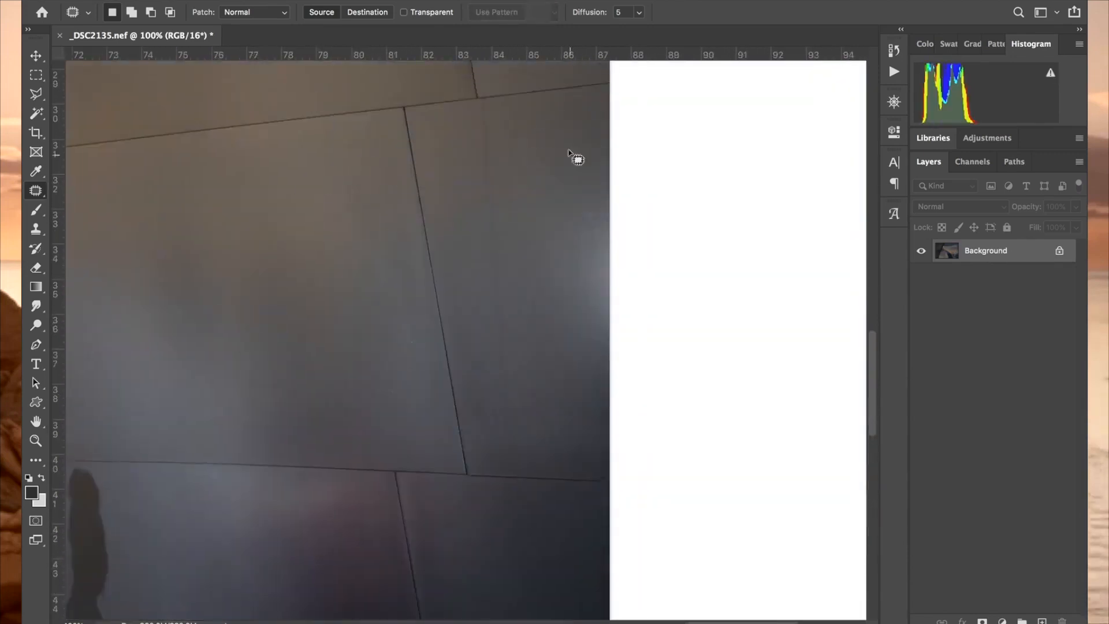
drag(480, 99, 510, 466)
click(510, 189)
scroll(512, 188, up, 10)
scroll(512, 189, left, 2)
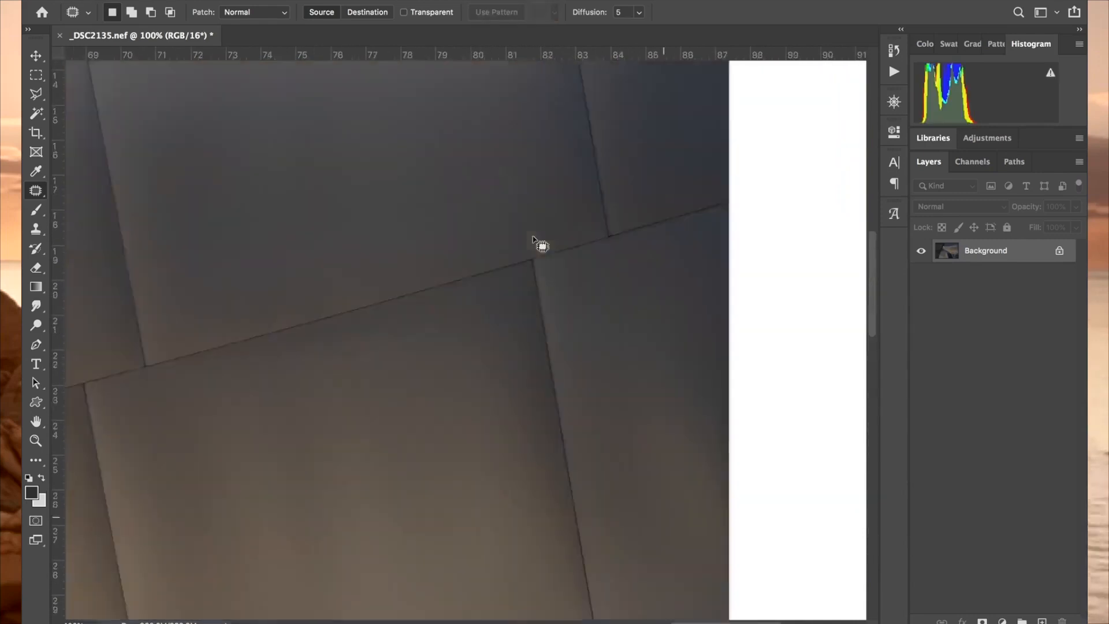
Step: Patch spots on the dark overhang close to the photo's upper edge
scroll(533, 238, up, 10)
scroll(533, 238, left, 10)
click(627, 249)
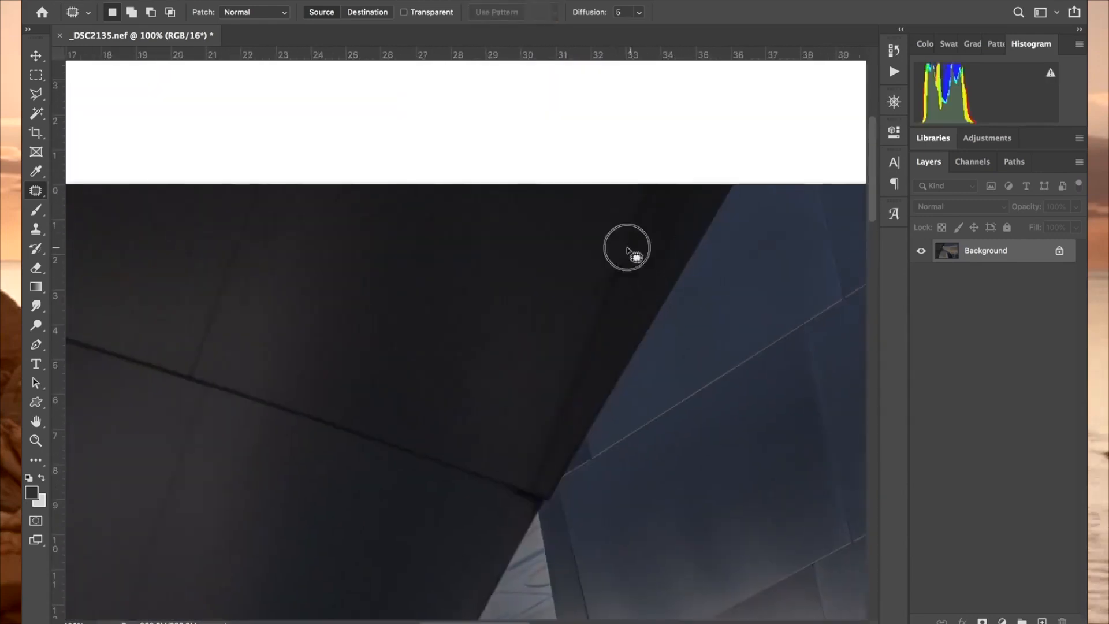
click(591, 351)
scroll(626, 332, left, 10)
scroll(565, 428, down, 3)
Step: Review the whole retouched photo against an earlier history state
key(super+0)
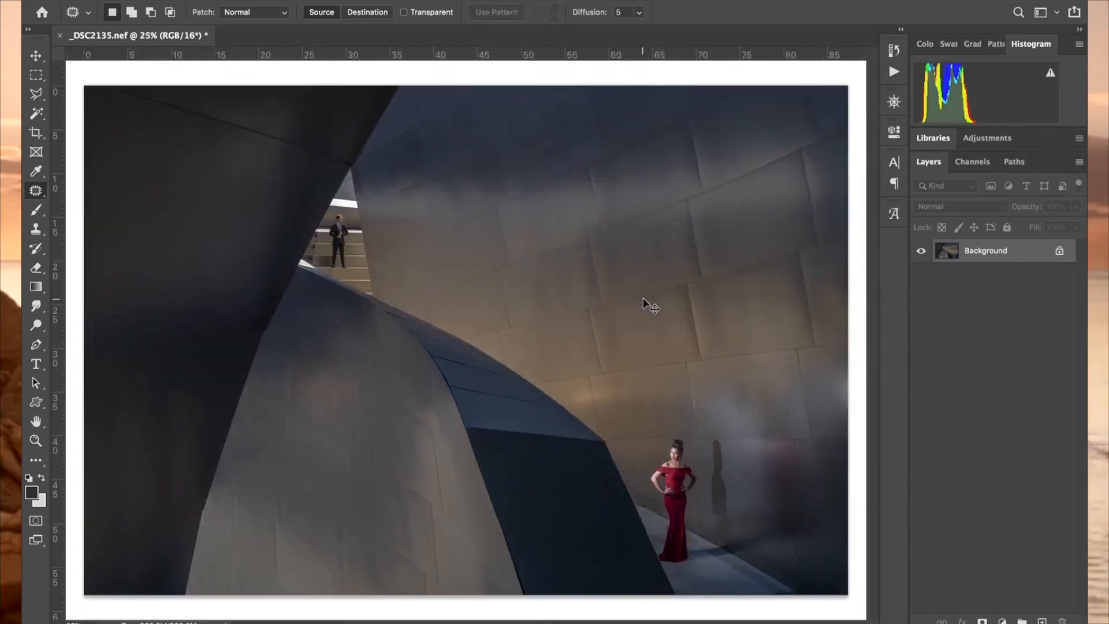
click(893, 51)
click(804, 71)
click(894, 50)
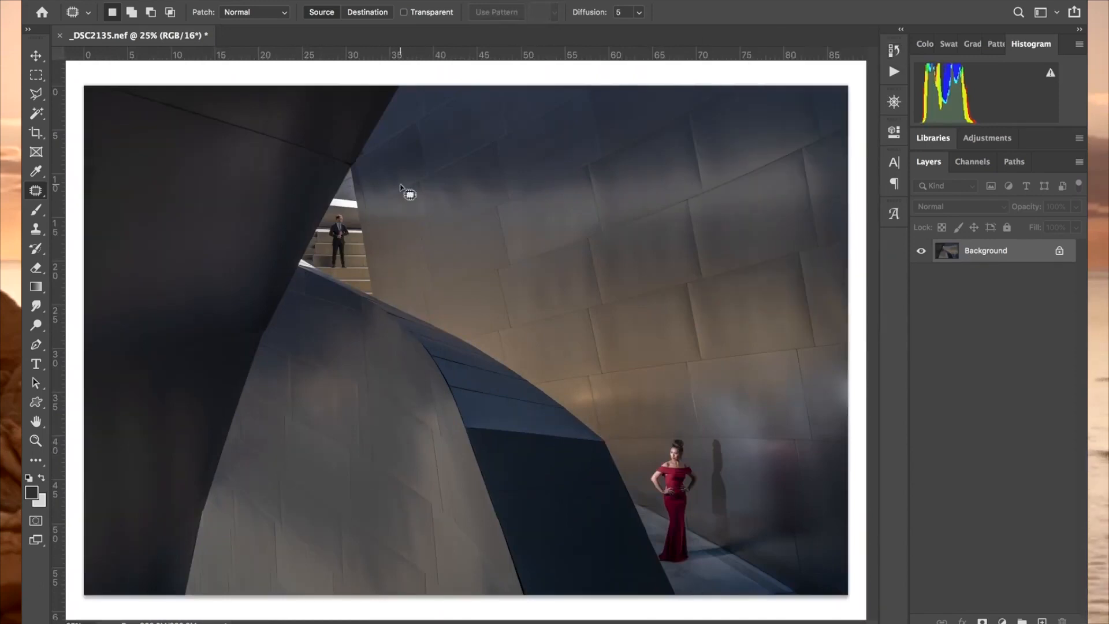
Step: Add a Selective Color adjustment layer above the Background for the bright area around the man on the stairs
key(super+equal)
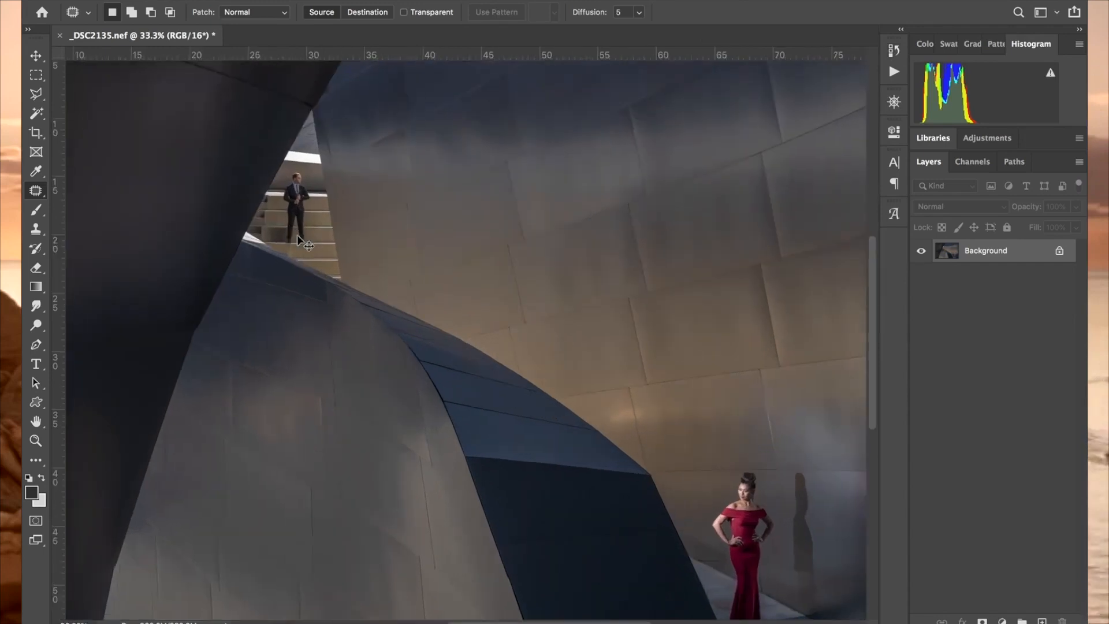
key(super+equal)
key(super+equal)
scroll(297, 234, up, 5)
scroll(297, 234, left, 5)
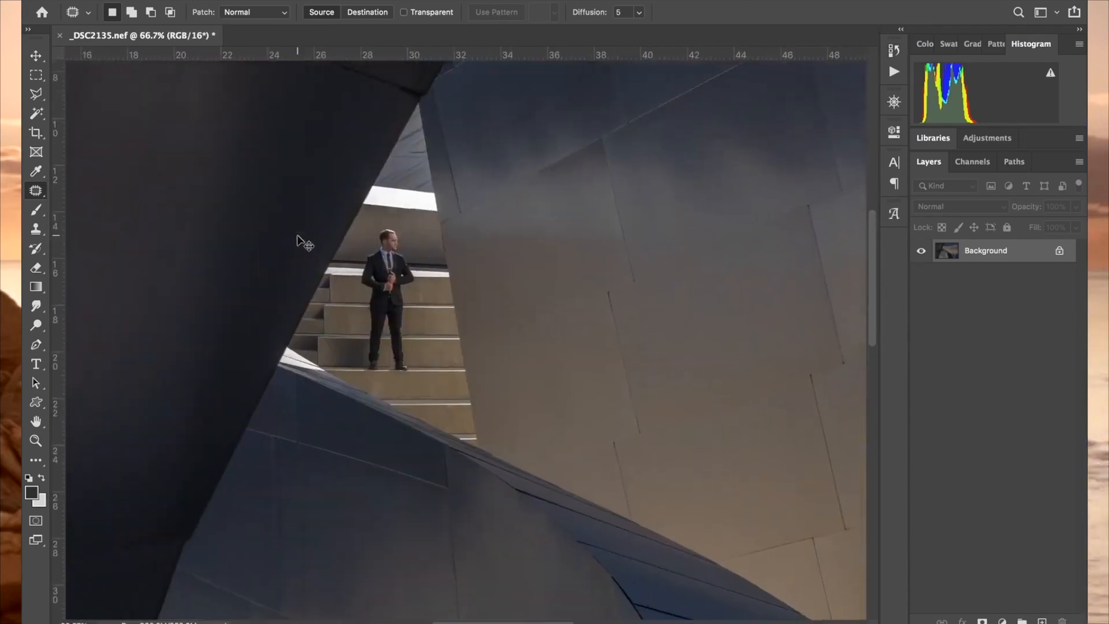
key(super+equal)
scroll(302, 241, up, 4)
scroll(302, 240, left, 4)
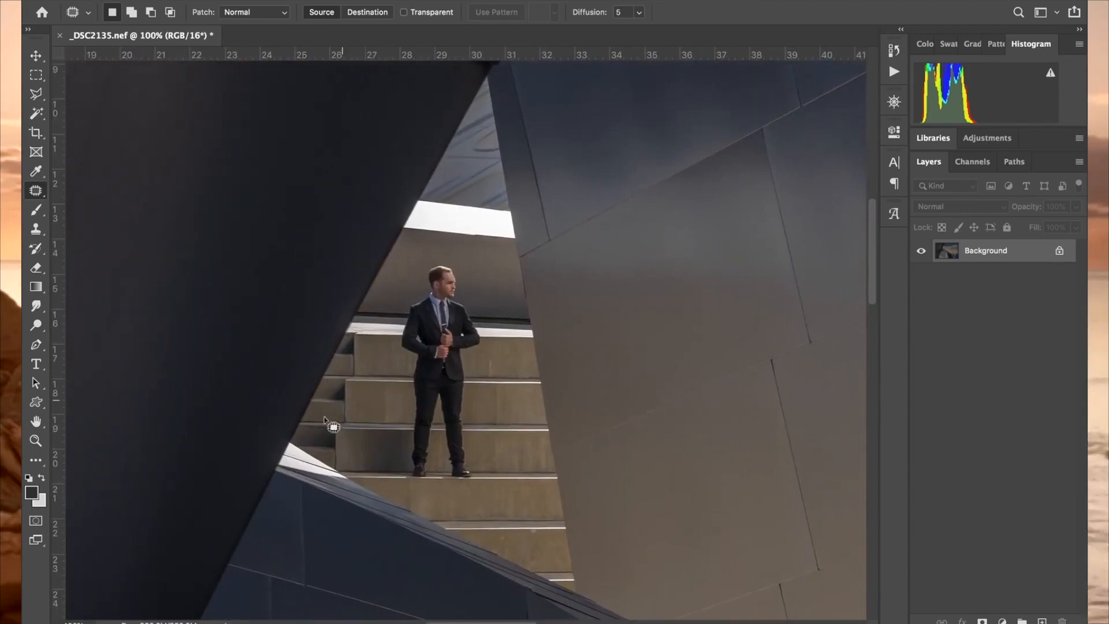
click(1002, 621)
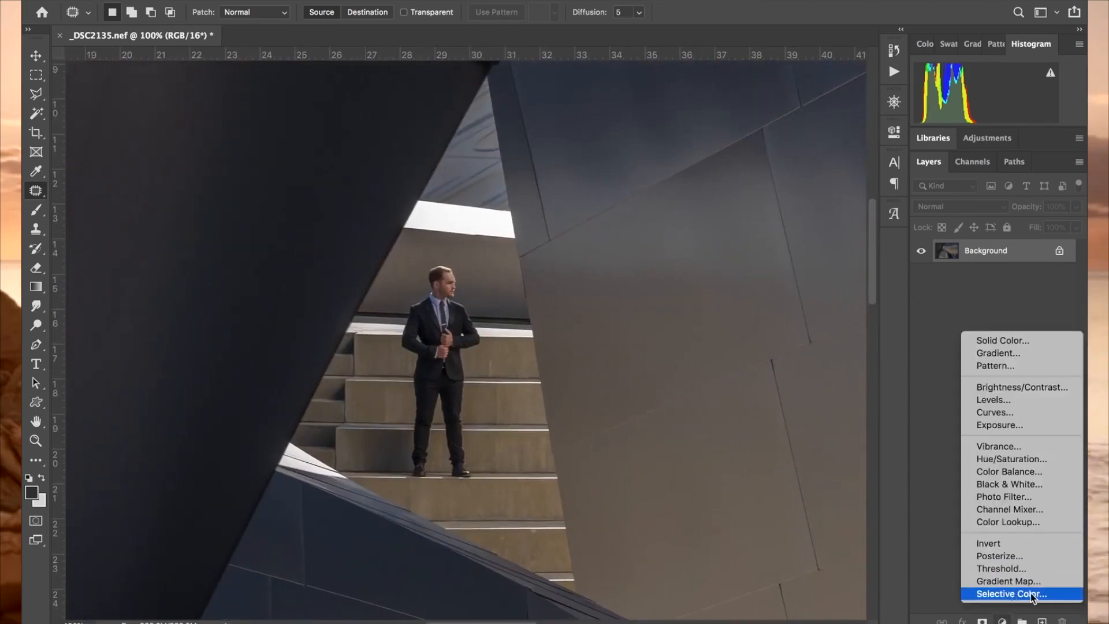
click(1032, 595)
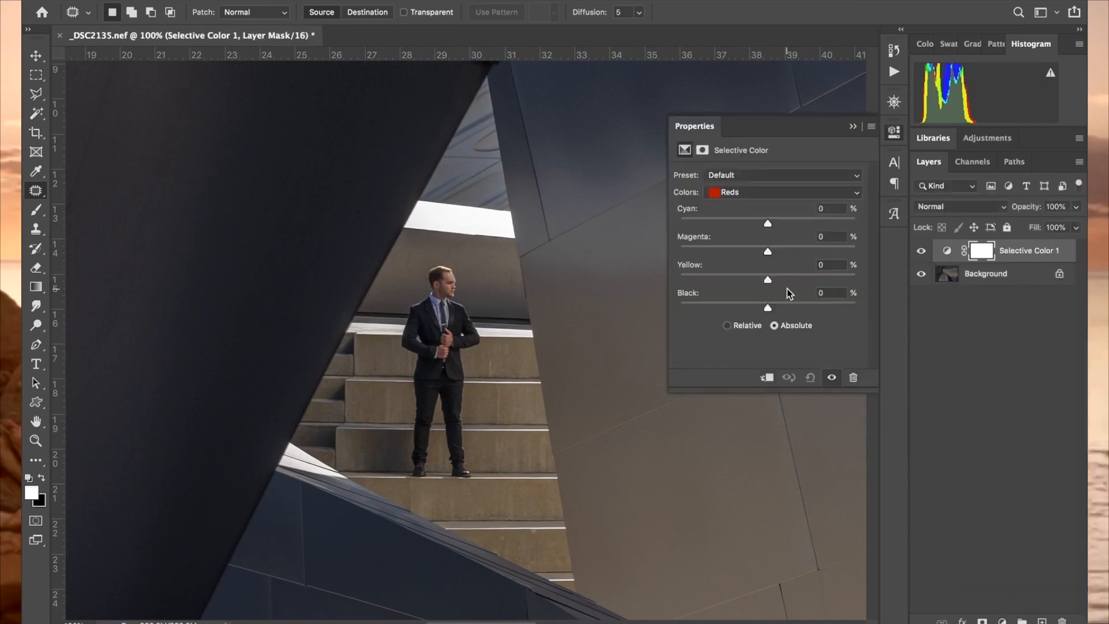
Step: Raise Black to +55% for the Whites in the Selective Color adjustment
click(755, 194)
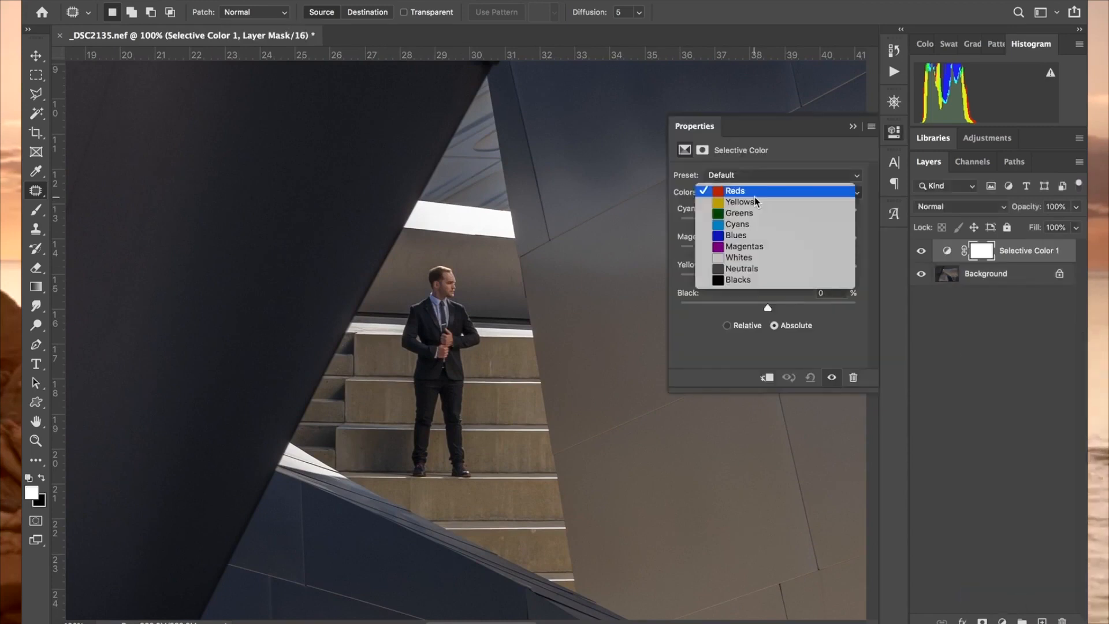
click(749, 256)
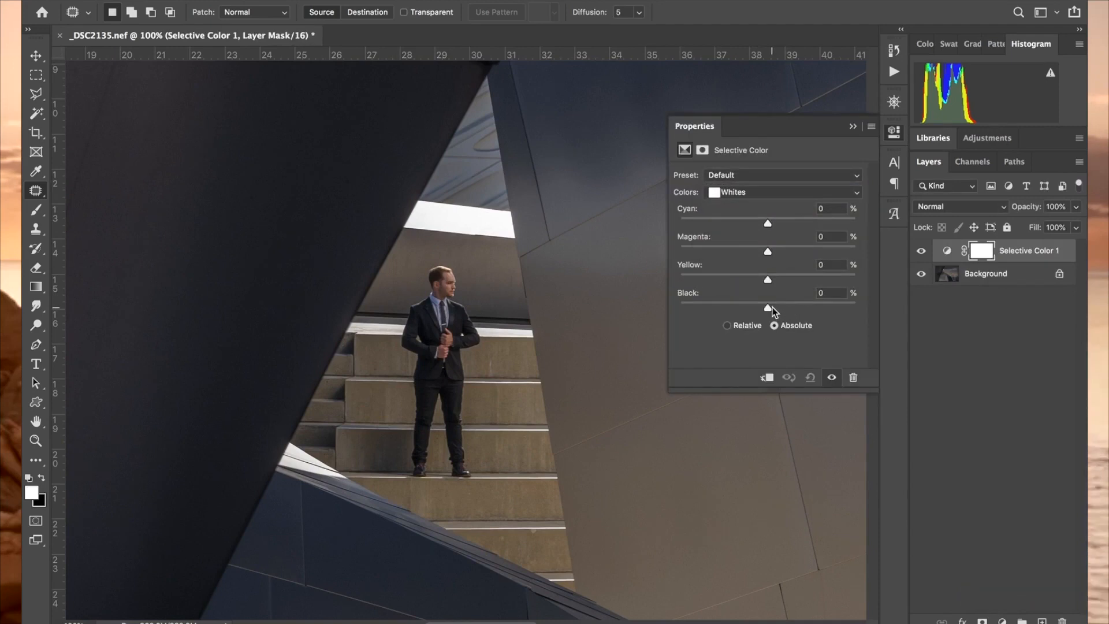
click(761, 192)
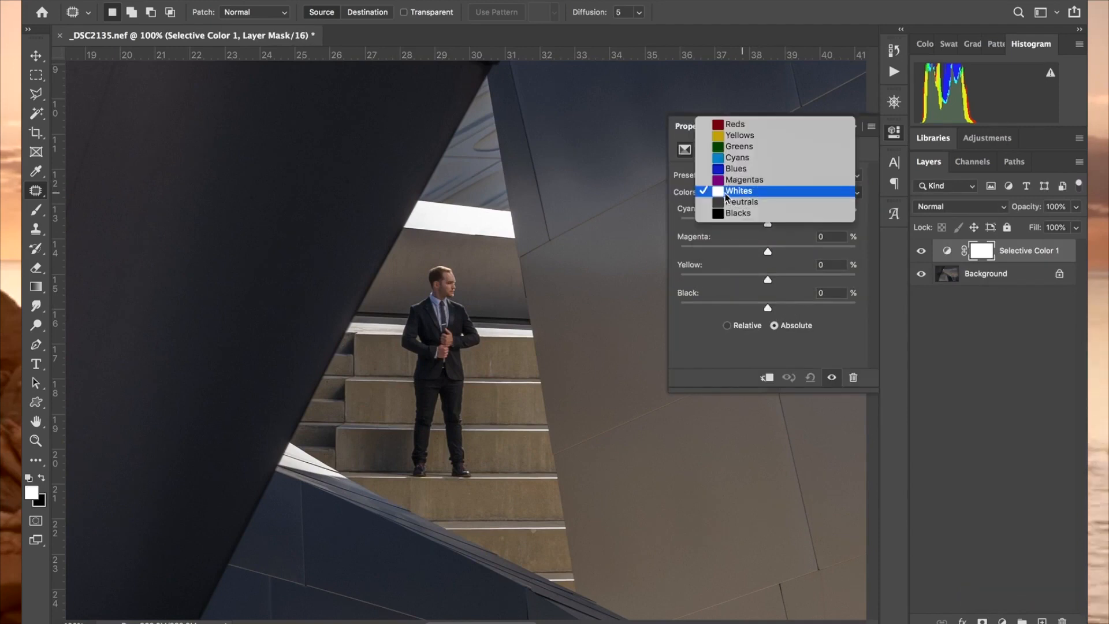
click(717, 193)
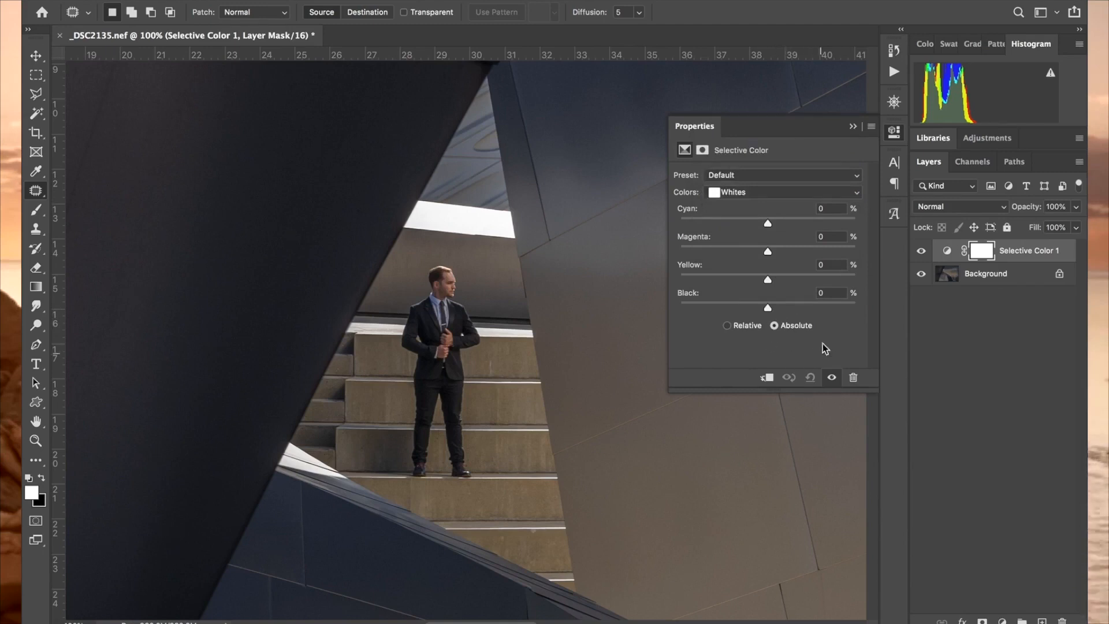
mouse_move(770, 312)
mouse_down()
mouse_move(812, 310)
mouse_move(723, 309)
mouse_move(810, 312)
mouse_up()
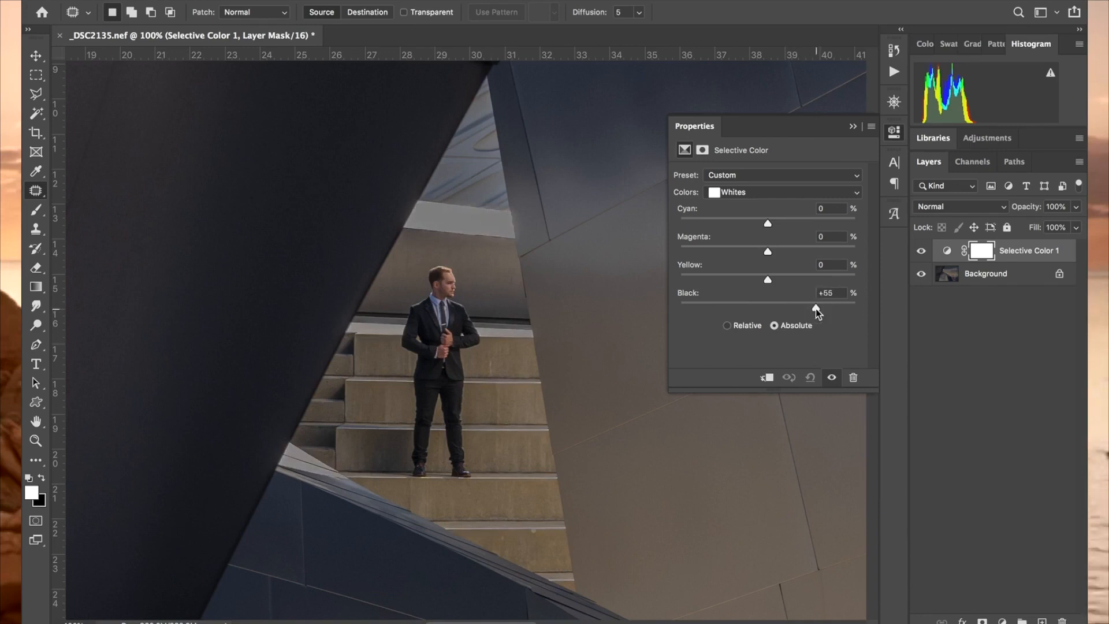
Step: Compare the staircase area with and without the Selective Color layer, then put its settings away
click(921, 252)
click(921, 252)
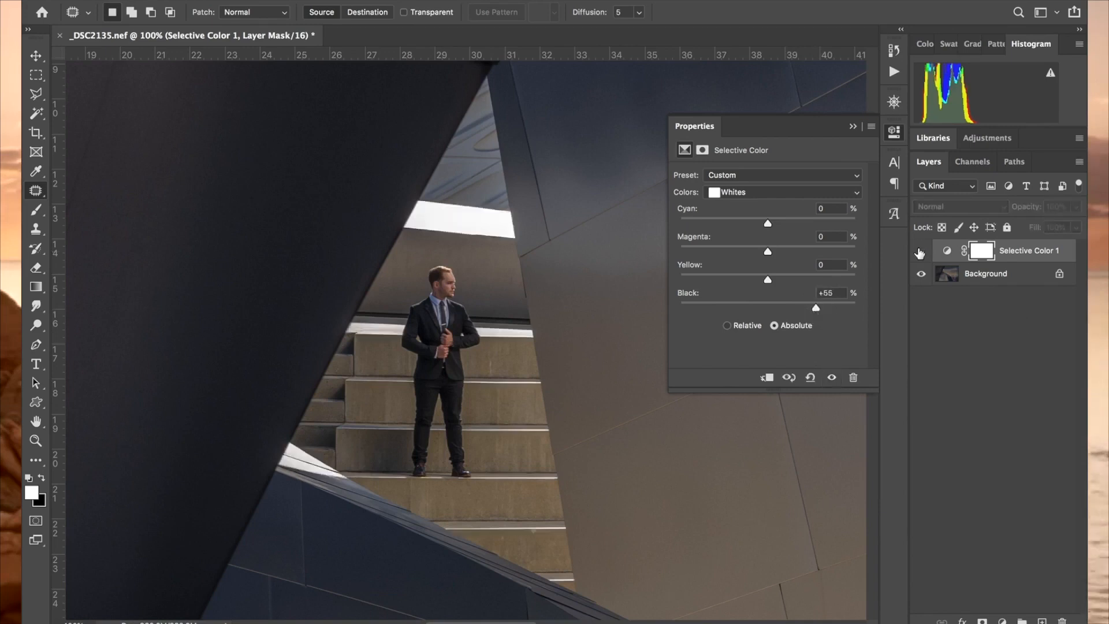
click(921, 252)
click(921, 252)
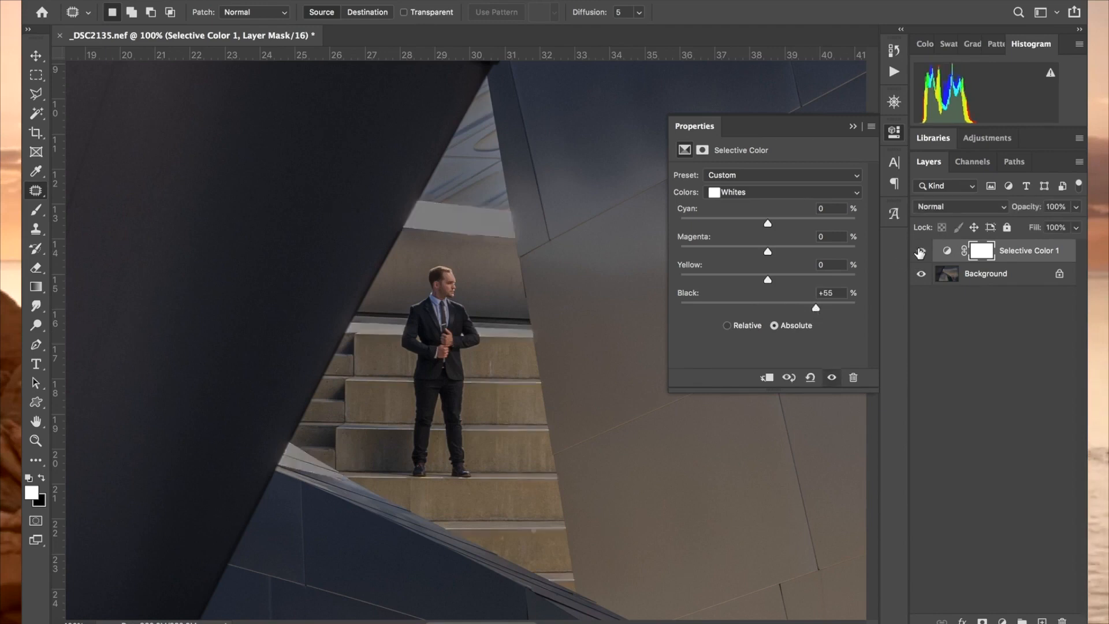
click(895, 134)
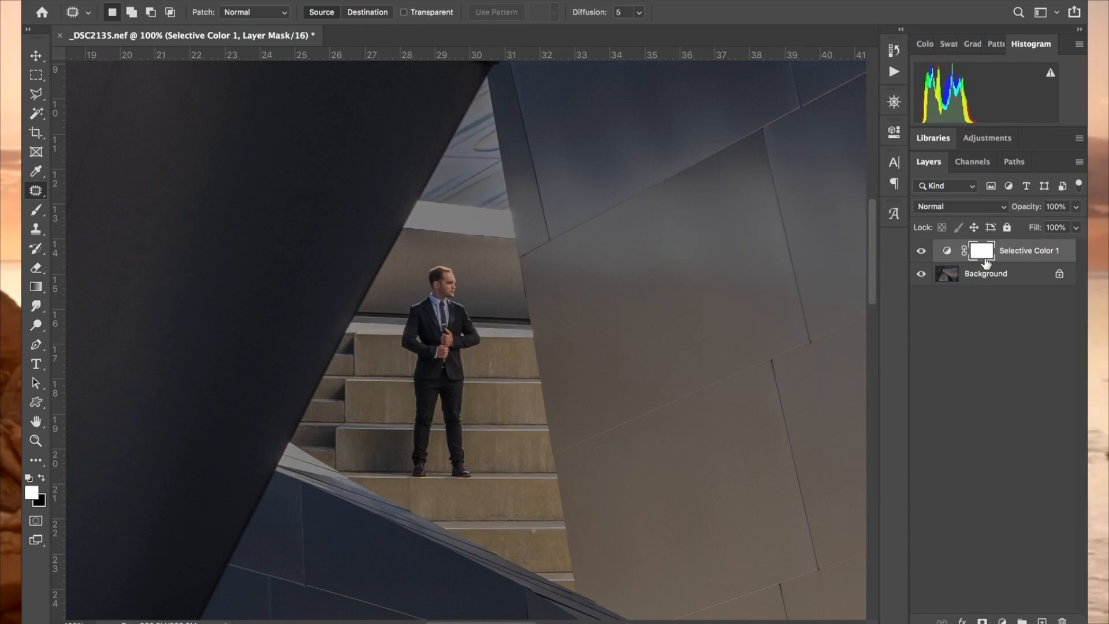
Step: Invert the Selective Color mask and erase it over the bright ledge behind the man and the white edge beside the stairs
key(super+i)
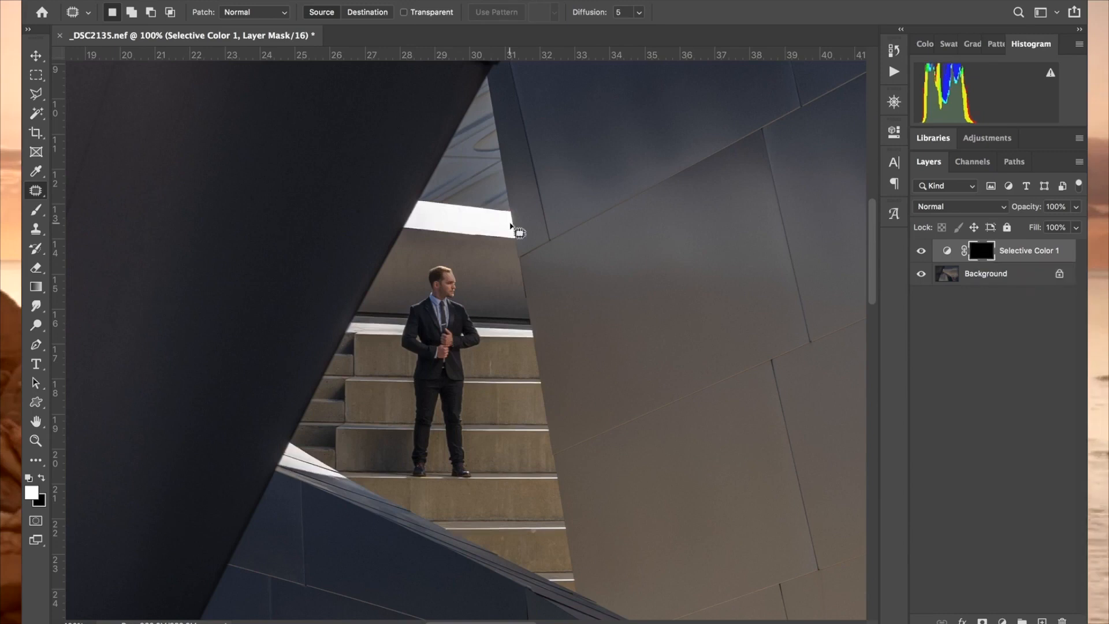
click(38, 270)
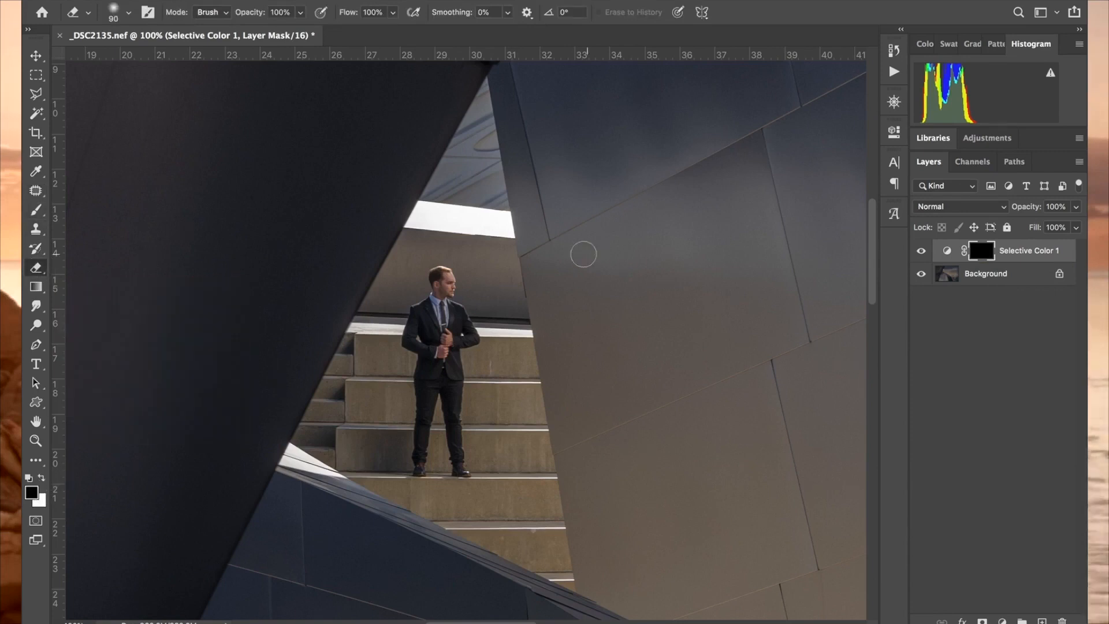
mouse_move(497, 221)
mouse_down()
mouse_move(448, 222)
mouse_move(433, 205)
mouse_move(408, 220)
mouse_move(523, 219)
mouse_move(496, 211)
mouse_move(515, 230)
mouse_move(396, 239)
mouse_move(468, 260)
mouse_move(500, 213)
mouse_move(461, 191)
mouse_move(403, 219)
mouse_move(369, 330)
mouse_move(357, 328)
mouse_move(399, 327)
mouse_move(363, 342)
mouse_move(410, 344)
mouse_move(519, 338)
mouse_up()
mouse_move(350, 459)
mouse_down()
mouse_move(310, 454)
mouse_move(327, 471)
mouse_move(278, 463)
mouse_move(334, 458)
mouse_up()
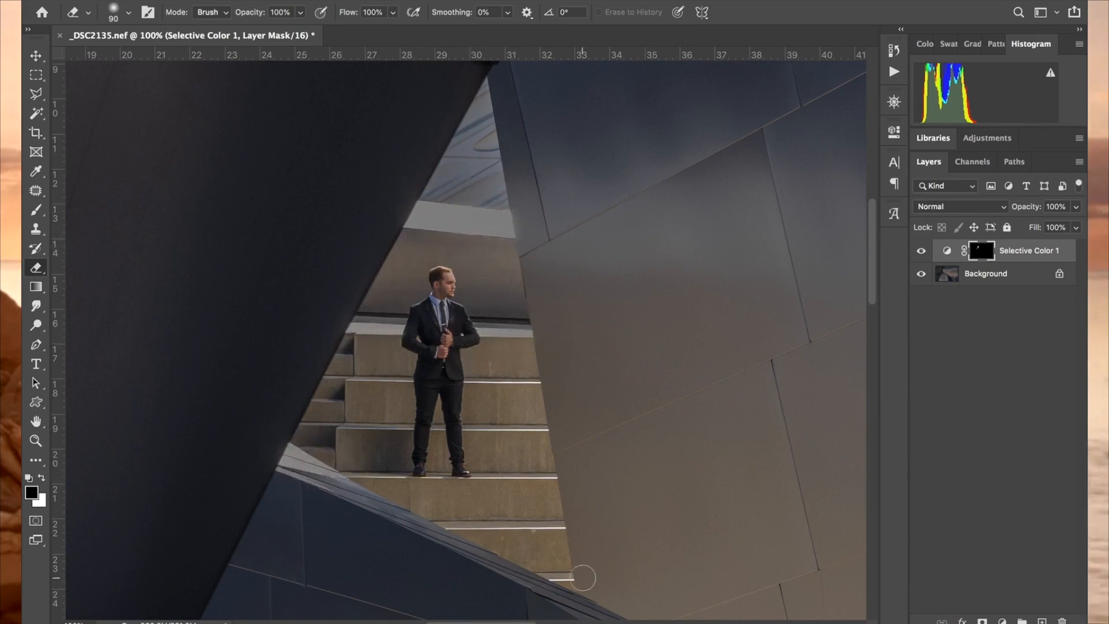
Step: Set the Eraser to size 176 and 53% opacity and partly reveal the darkening along the bright stair edges
scroll(582, 578, down, 2)
key([)
key([)
key([)
key([)
key([)
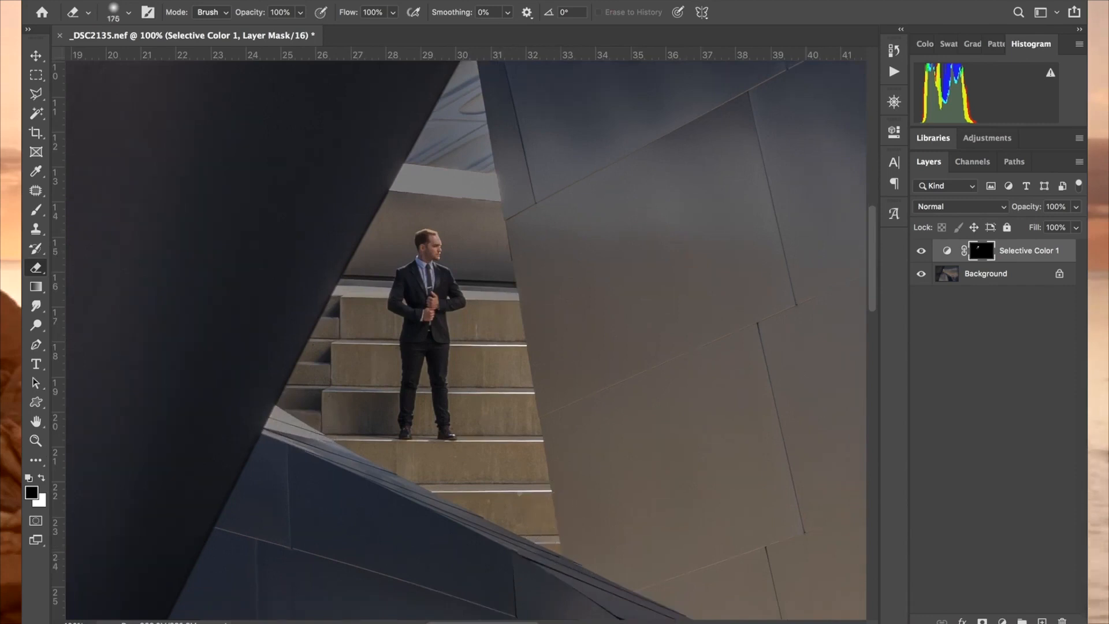
click(300, 13)
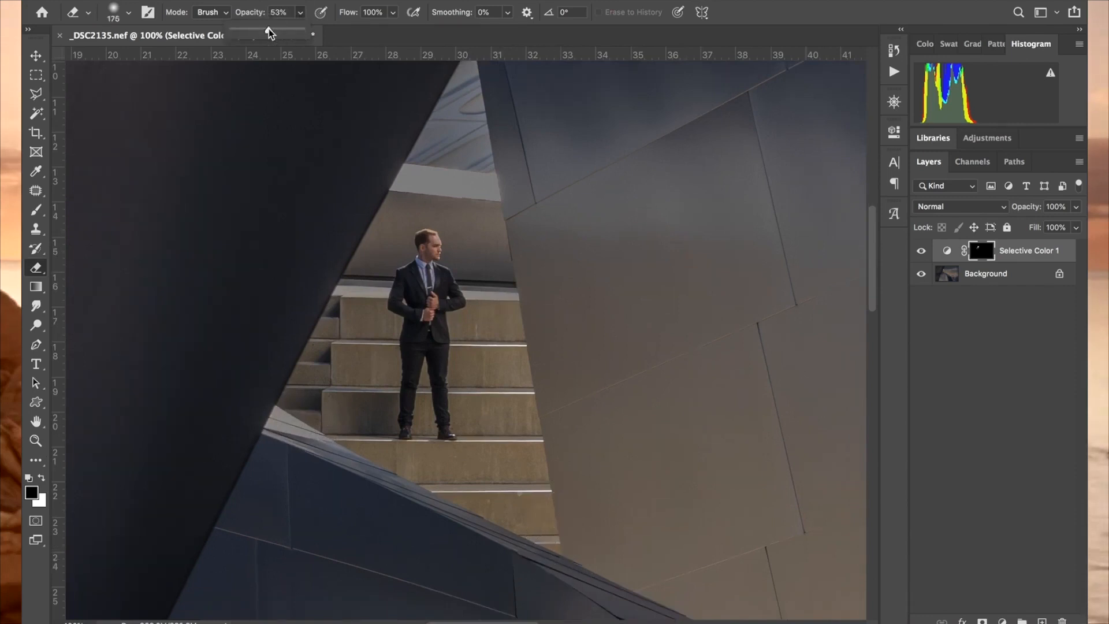
mouse_move(553, 474)
mouse_down()
mouse_move(471, 494)
mouse_move(537, 461)
mouse_move(498, 396)
mouse_move(530, 342)
mouse_move(453, 334)
mouse_move(492, 370)
mouse_up()
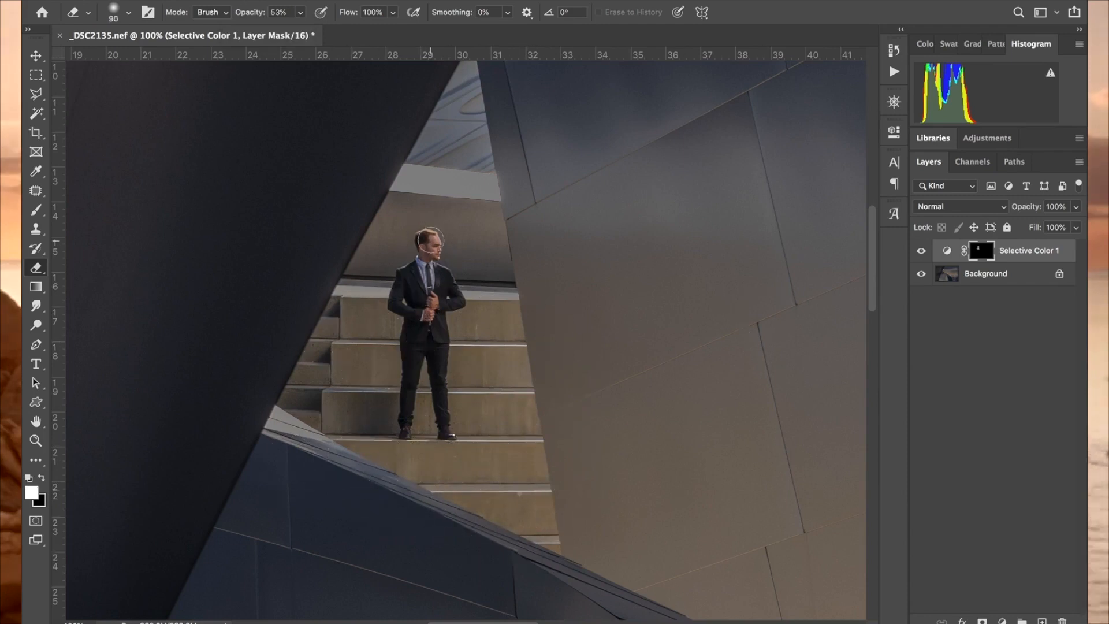
Step: Review the whole photo with the masked Selective Color layer switched on and off
key(super+0)
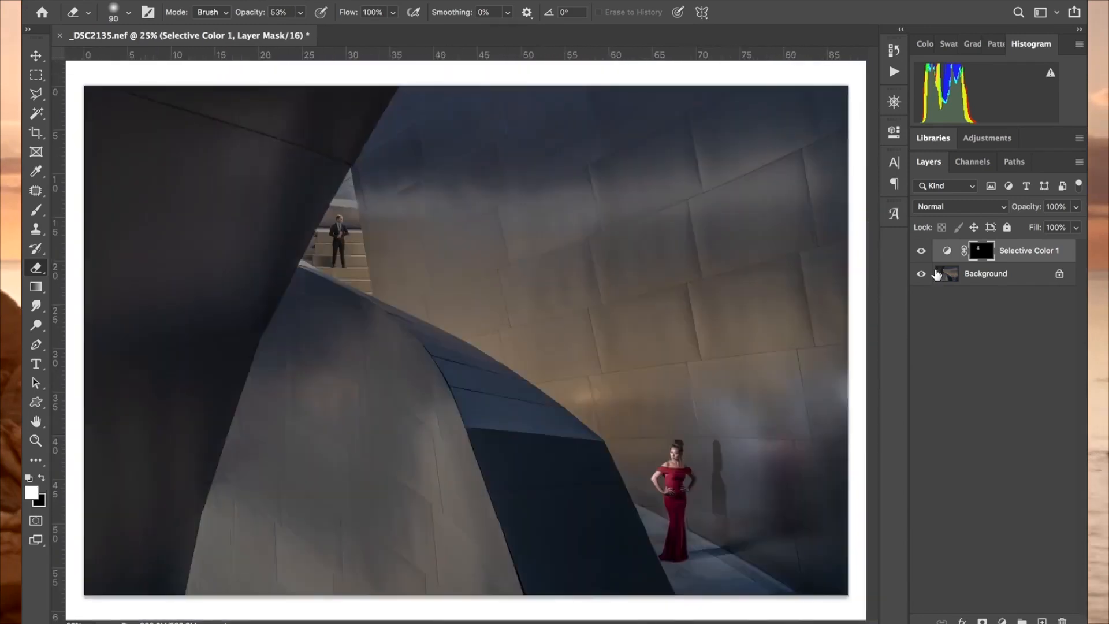
click(922, 252)
click(921, 251)
click(922, 252)
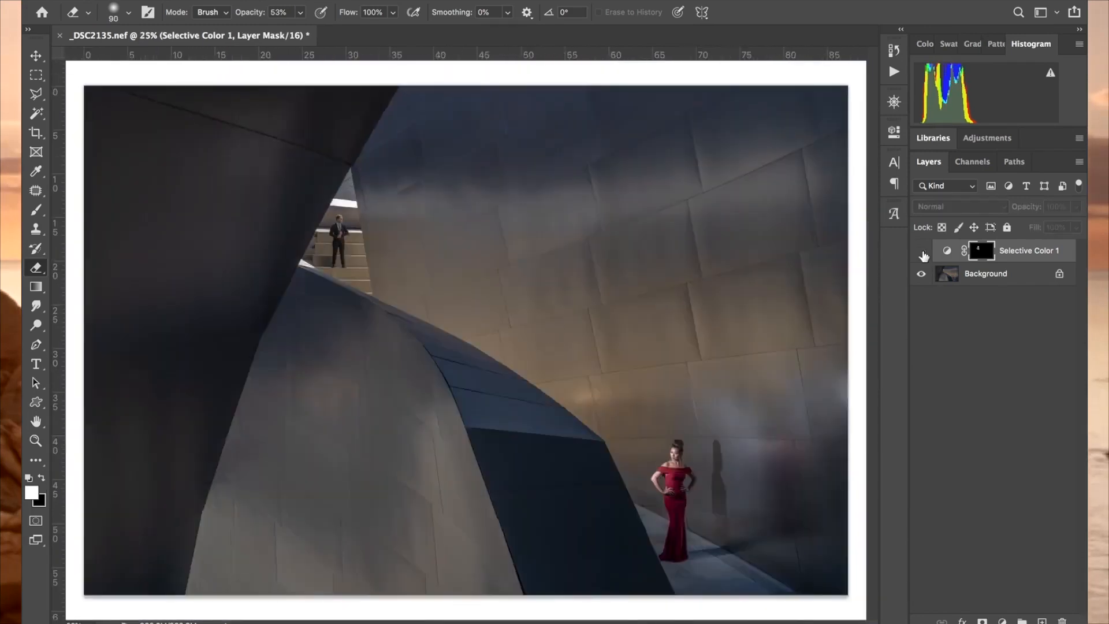
click(922, 252)
click(922, 252)
click(922, 252)
click(922, 252)
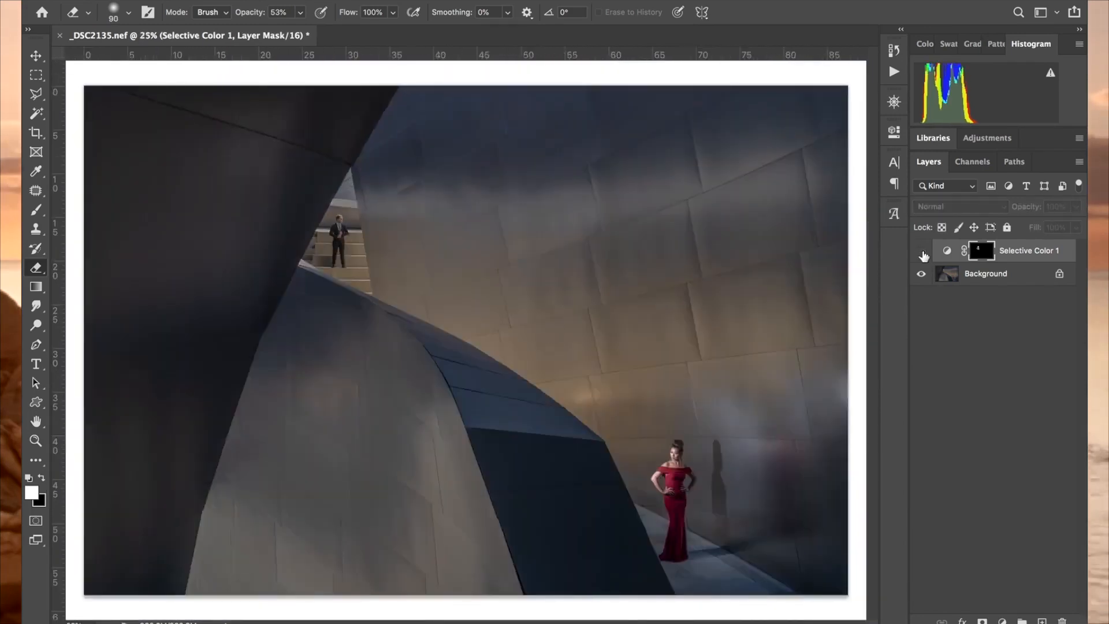
click(921, 252)
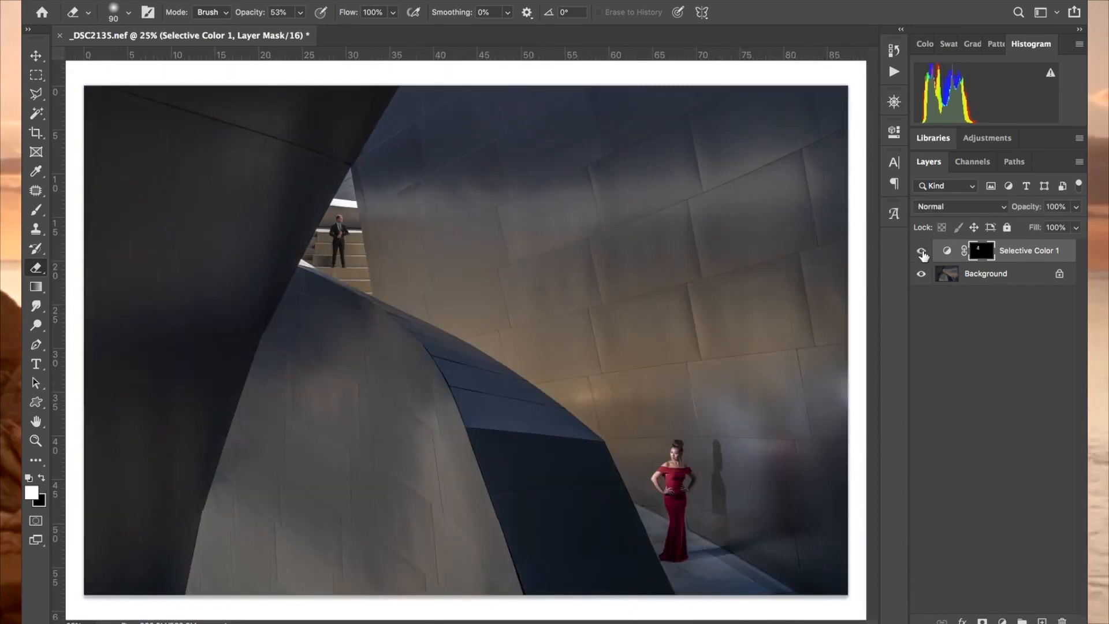
Step: Stamp the Background and Selective Color layers into a new merged layer on top
click(35, 55)
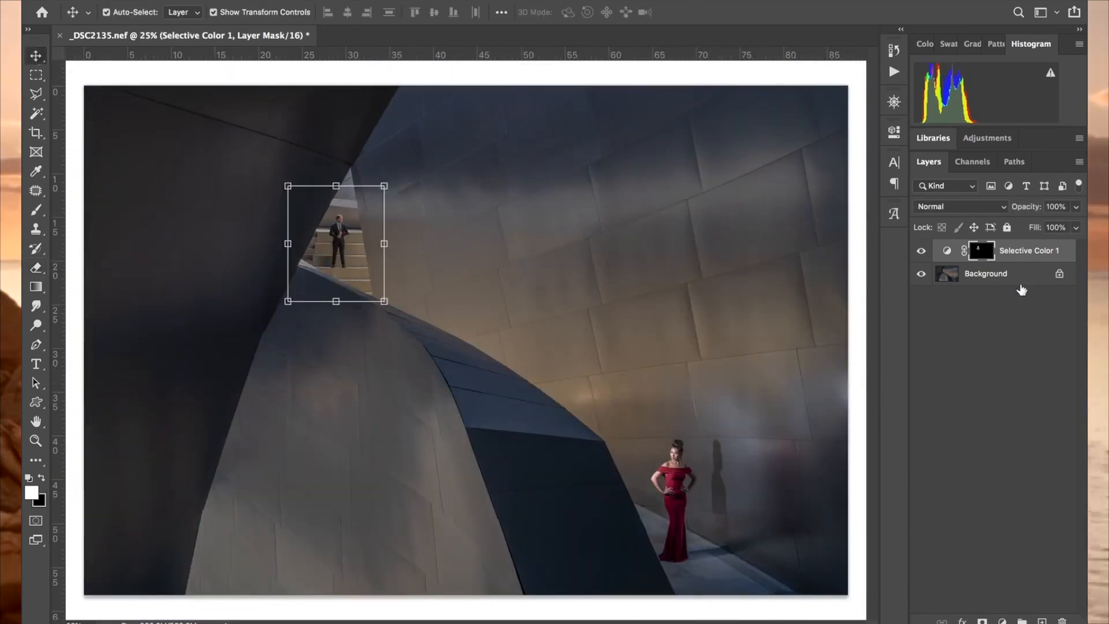
click(1002, 275)
click(1031, 254)
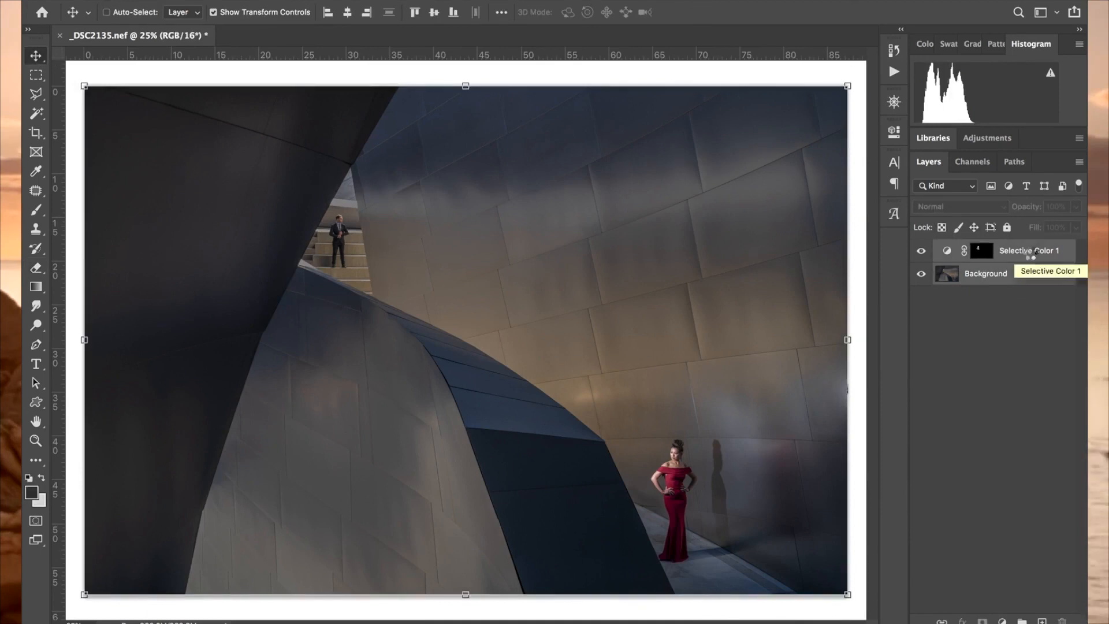
key(ctrl+alt+shift+e)
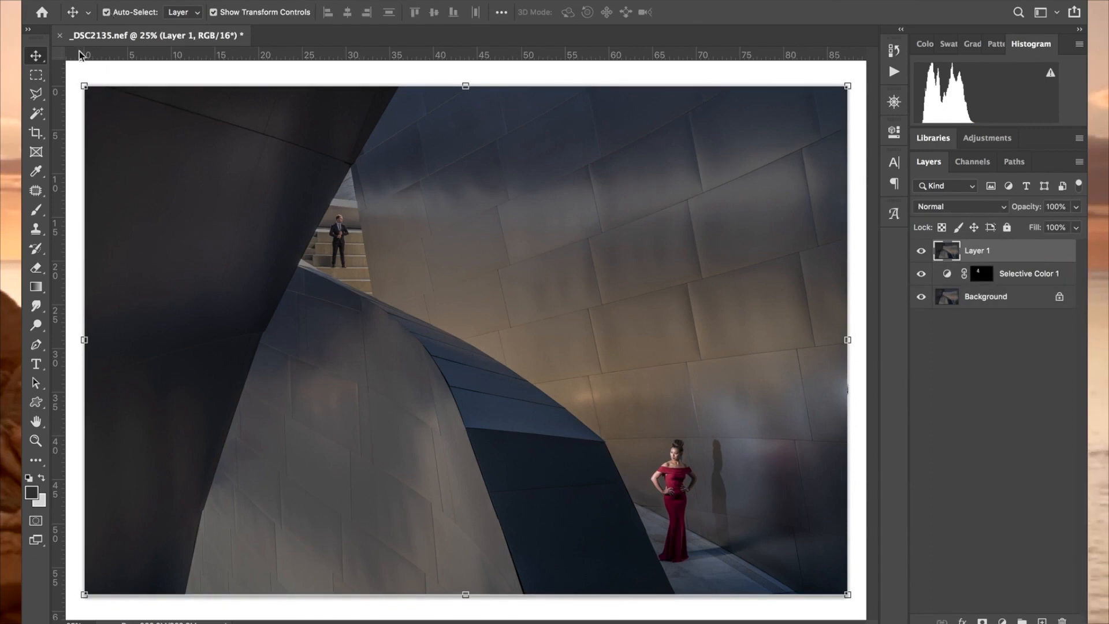
Step: Make a rectangular selection around the woman and her shadow on the merged layer and open it in Liquify
click(40, 75)
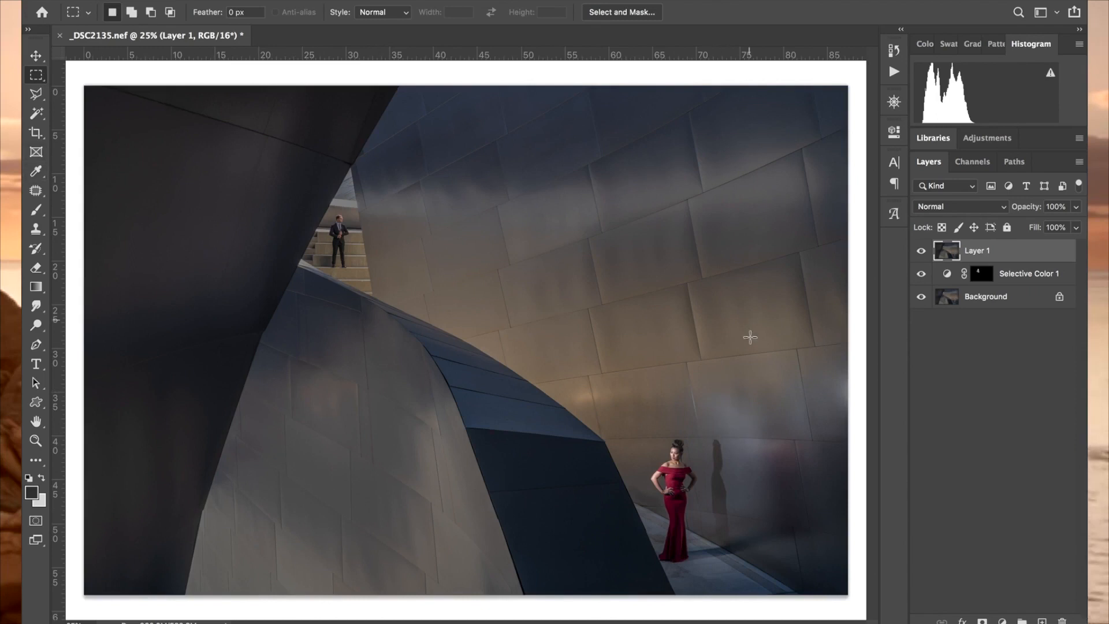
drag(733, 414, 620, 589)
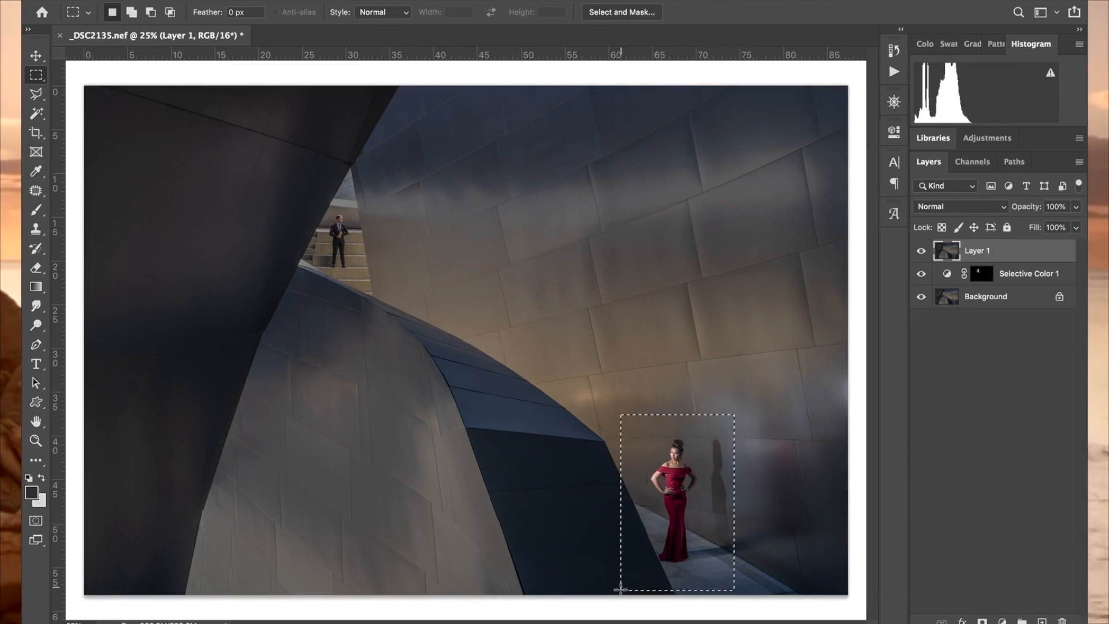
click(359, 2)
click(397, 93)
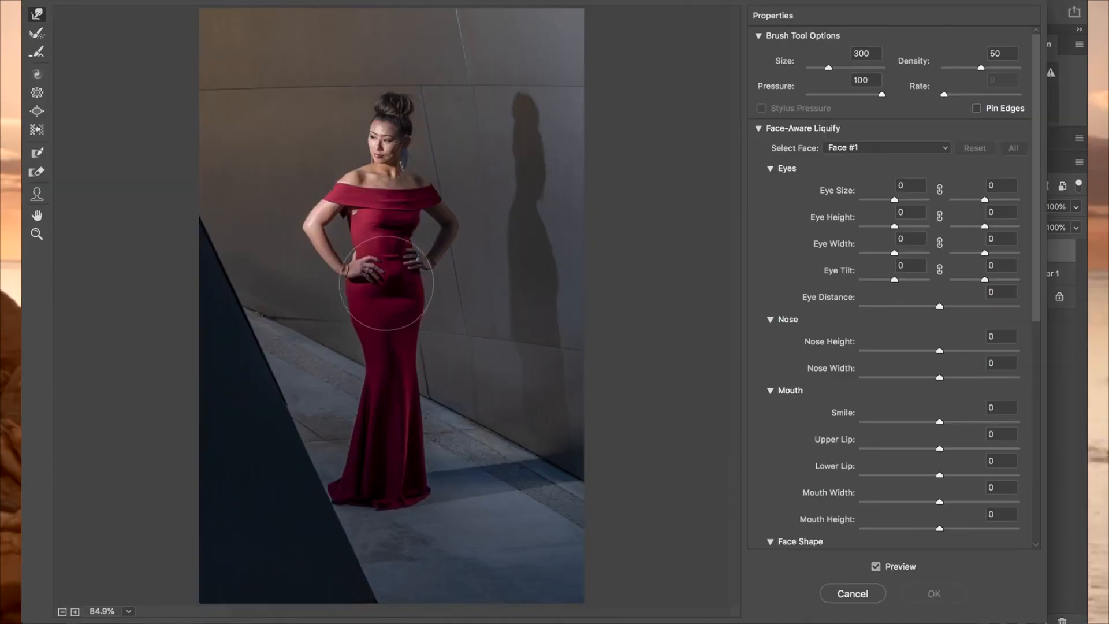
Step: Reshape the woman's hips and waist with the Forward Warp brush, reducing its size to 200 and to 175
key(bracketleft)
key(bracketleft)
key(bracketleft)
key(bracketleft)
key(bracketleft)
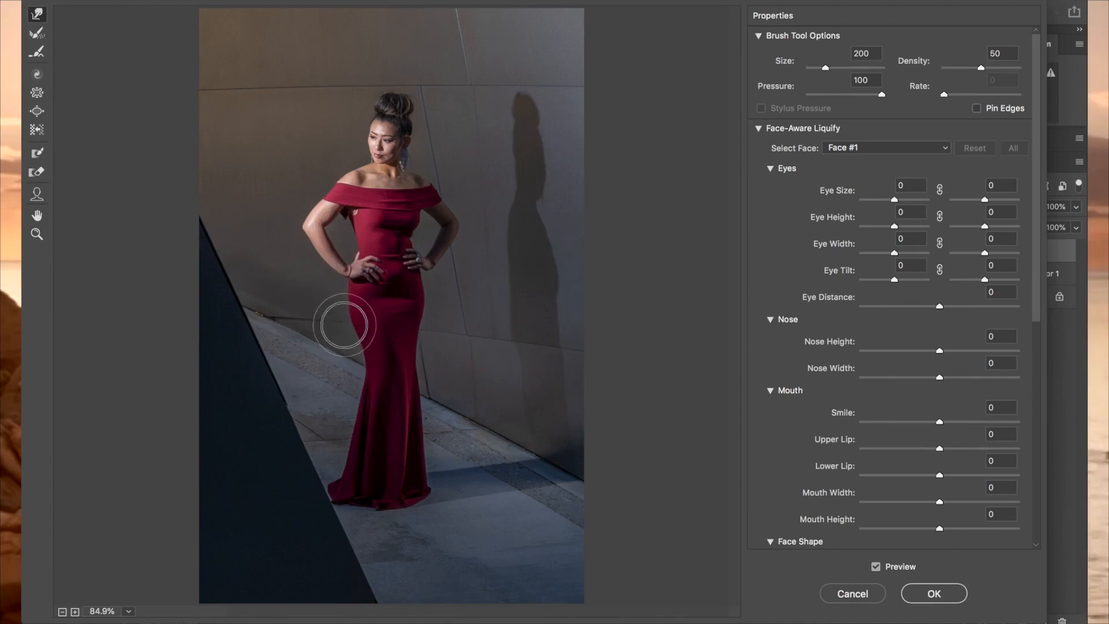
key(bracketleft)
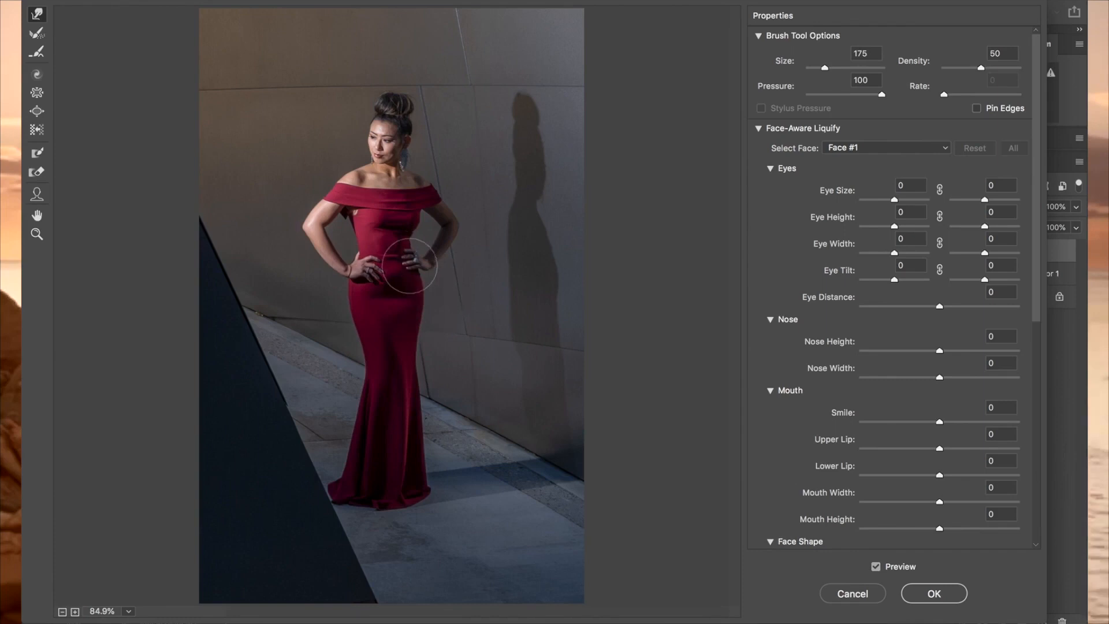
Step: Refine the outlines of the woman's arms with the Forward Warp brush at size 175, enlarge it to 200 and apply Liquify
key(bracketright)
key(bracketright)
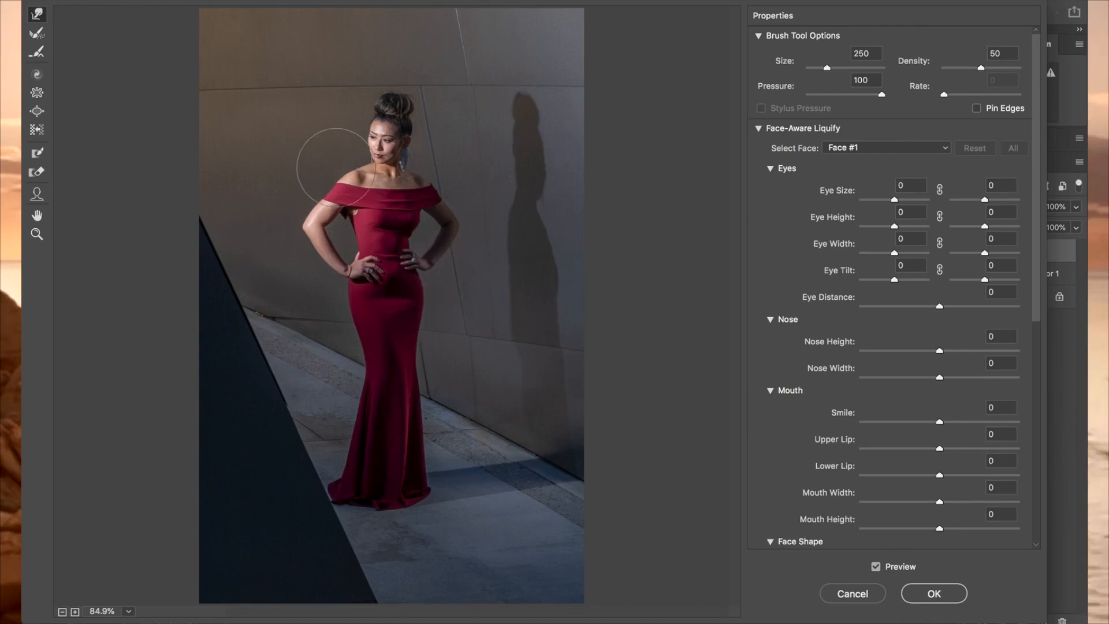
key(bracketleft)
key(bracketleft)
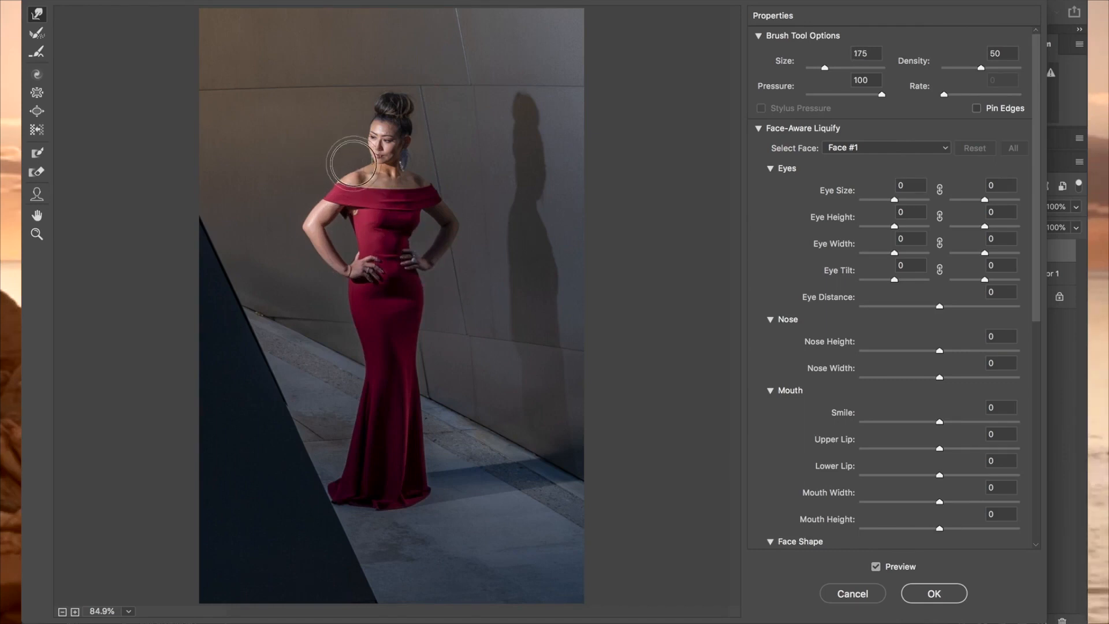
drag(312, 201, 313, 203)
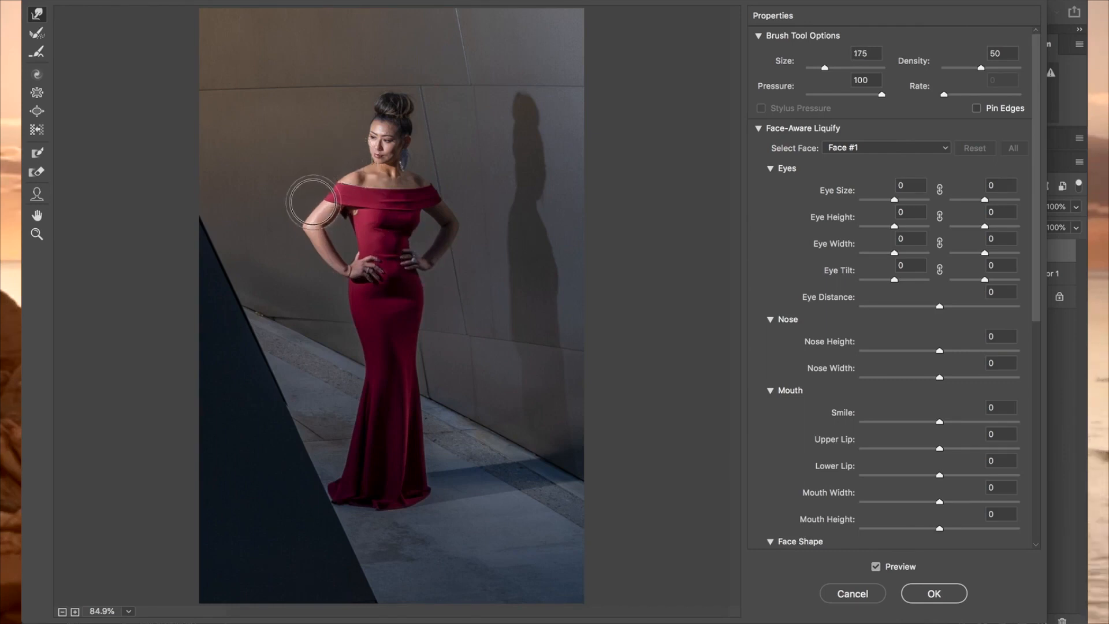
drag(313, 257, 328, 260)
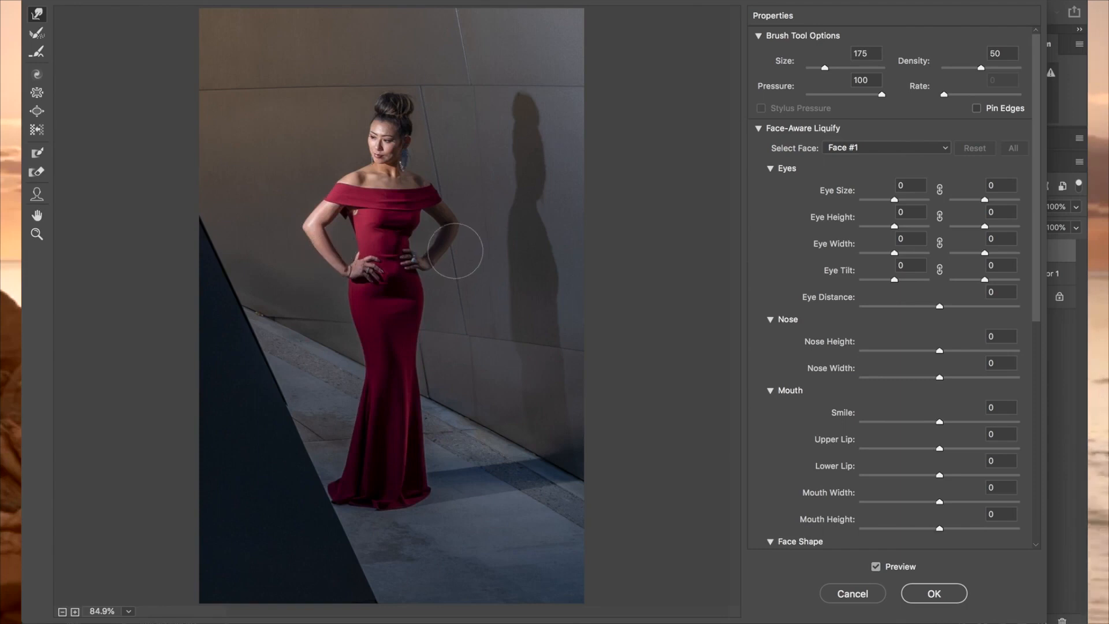
drag(454, 252, 453, 250)
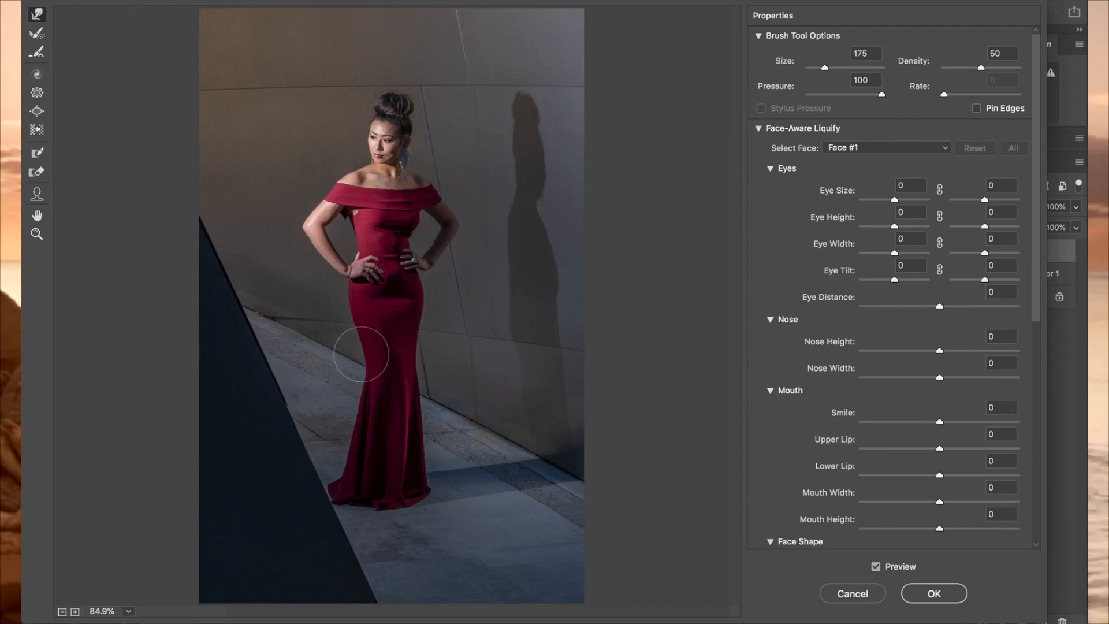
key(bracketright)
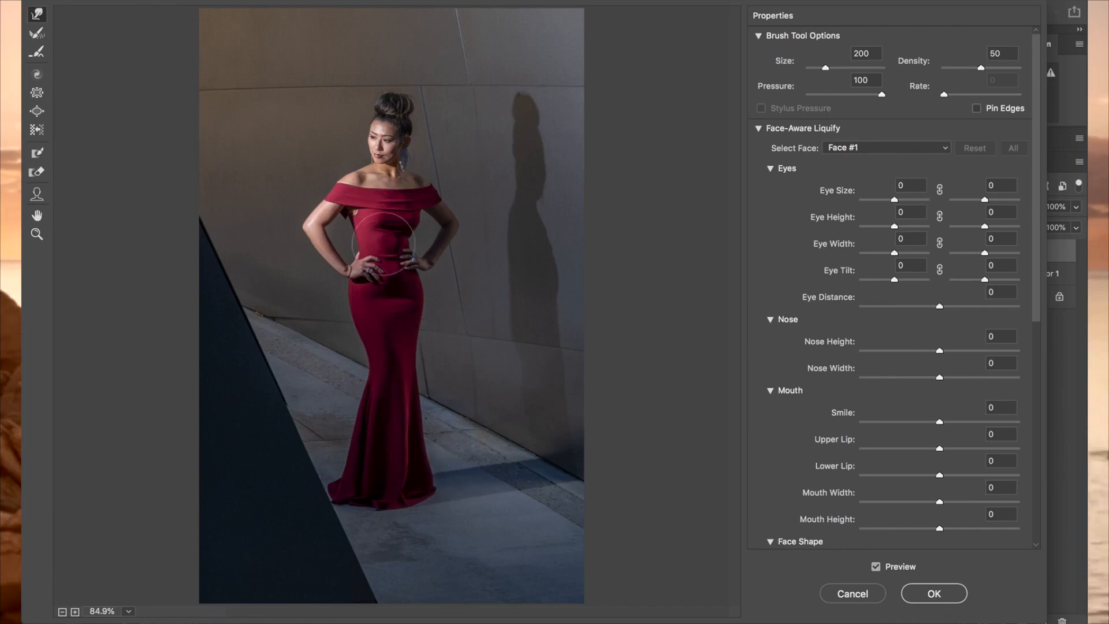
click(934, 596)
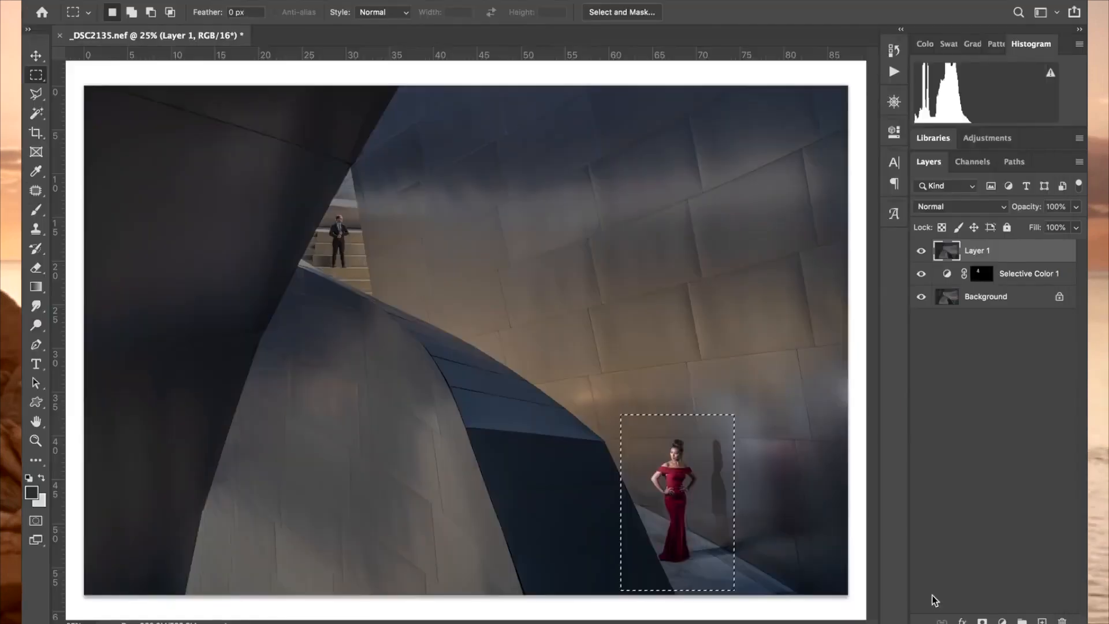
Step: Smooth out the horizontal crease just beneath the bust of the red dress with the Patch tool
key(super+equal)
key(super+equal)
key(super+equal)
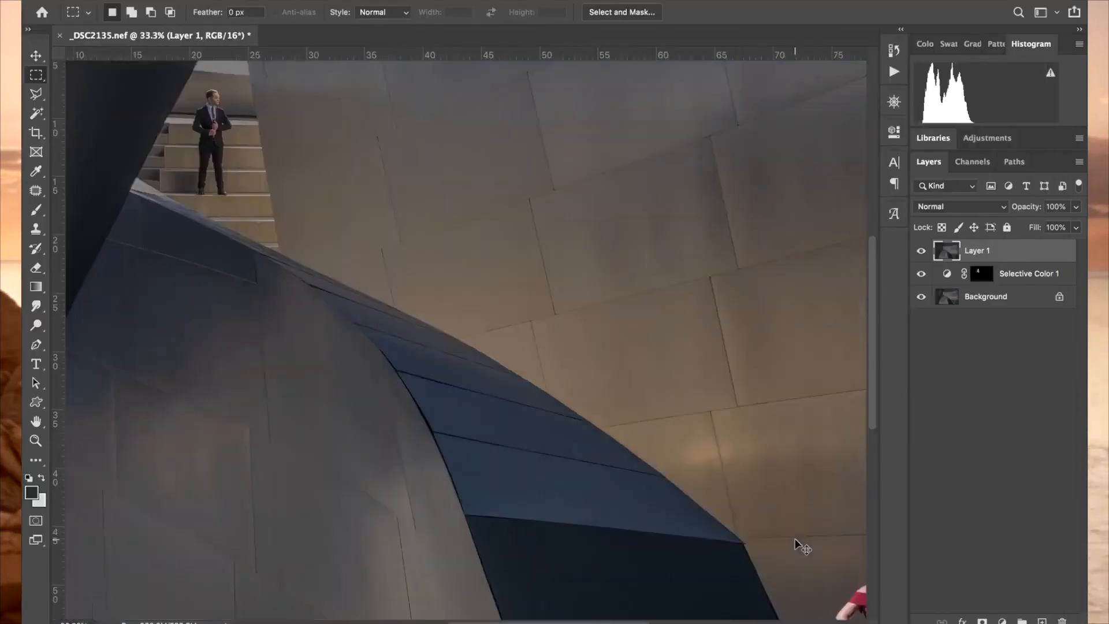
scroll(796, 539, down, 10)
scroll(795, 539, right, 10)
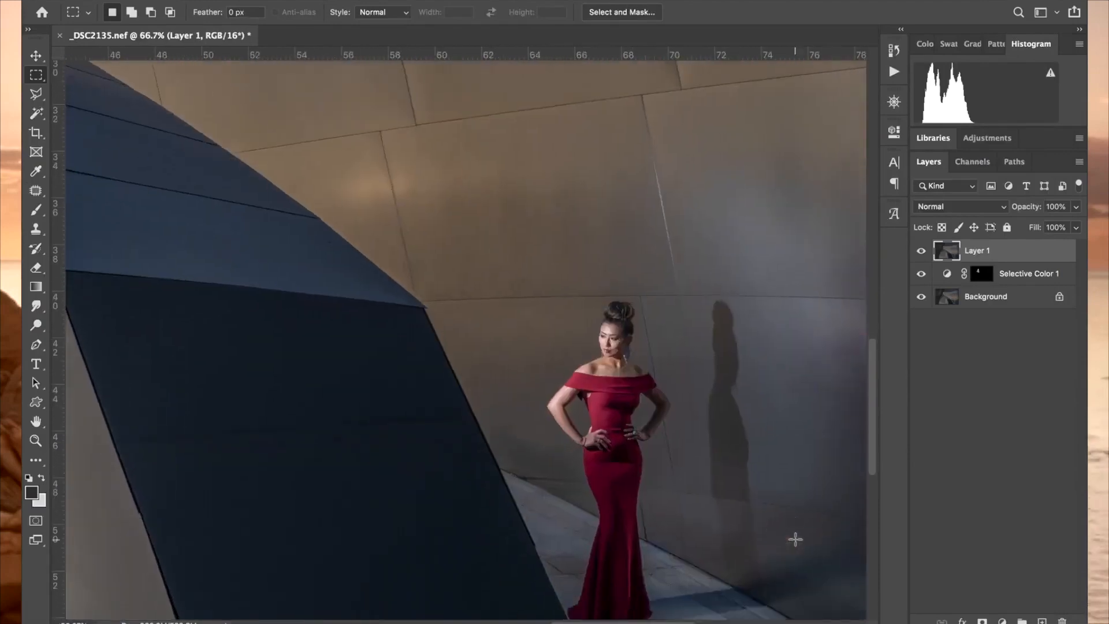
key(super+equal)
key(super+equal)
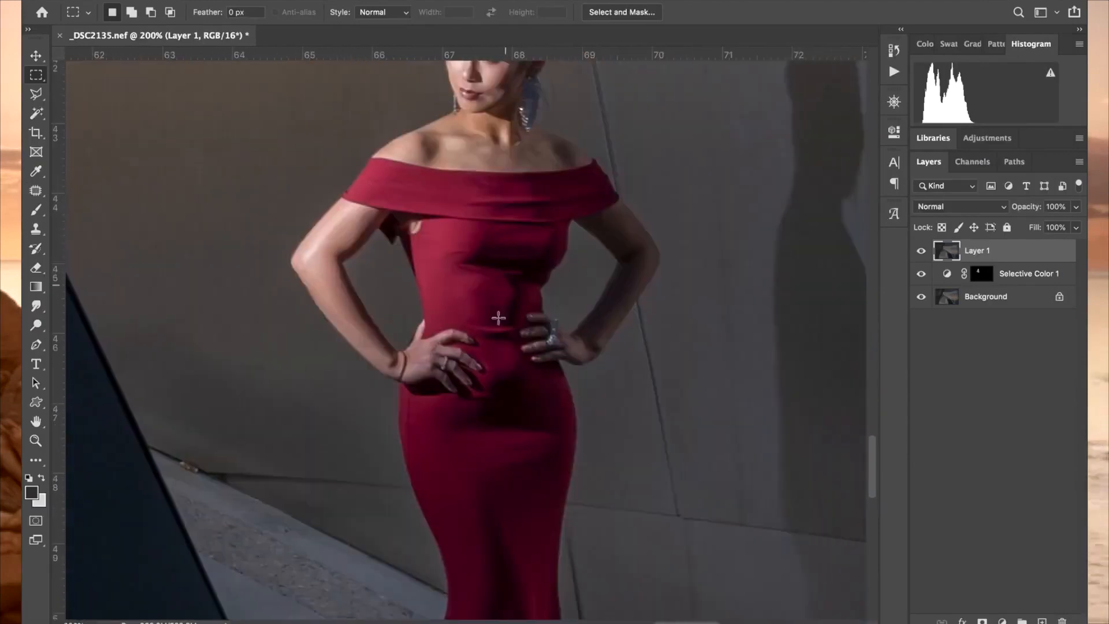
click(36, 191)
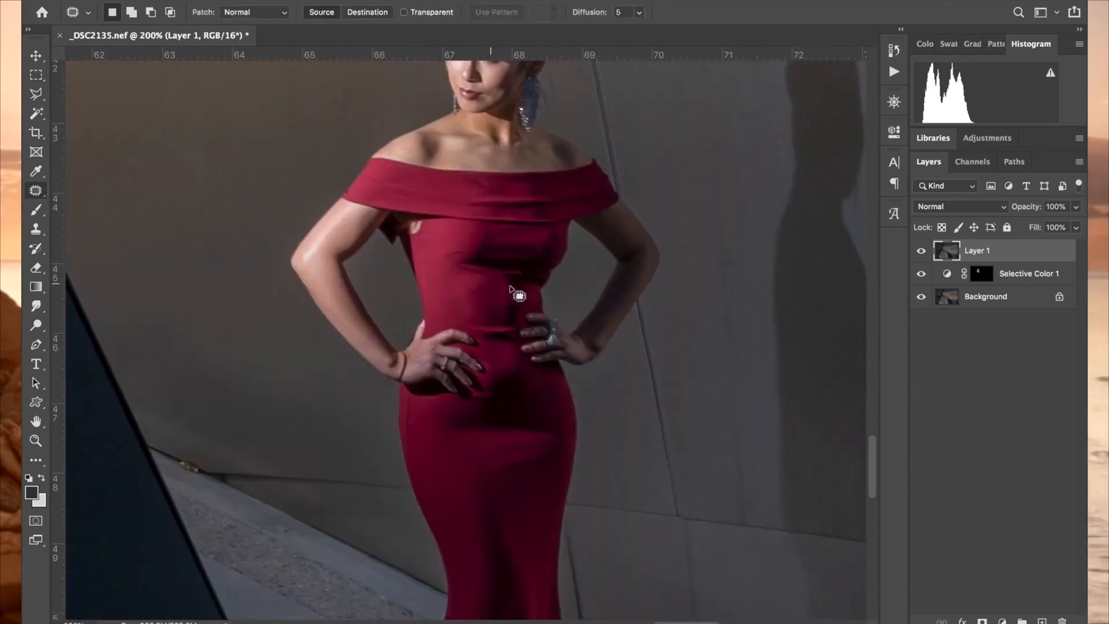
mouse_move(518, 270)
mouse_down()
mouse_move(493, 263)
mouse_move(491, 273)
mouse_move(515, 278)
mouse_up()
key(shift+BackSpace)
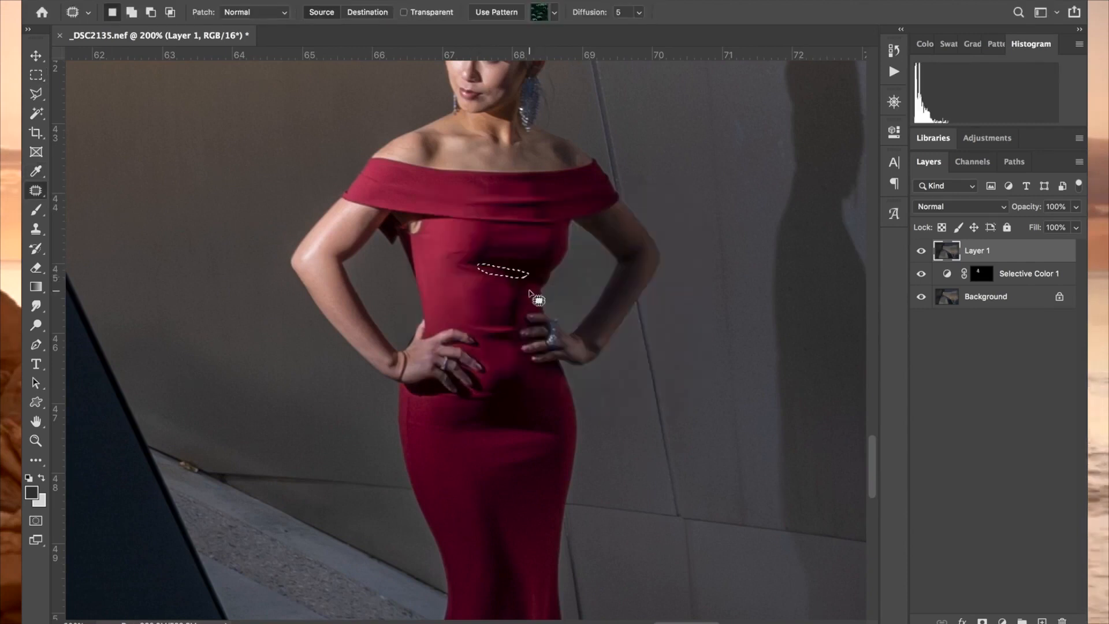
key(ctrl+d)
mouse_move(503, 273)
mouse_down()
mouse_move(520, 290)
mouse_move(511, 305)
mouse_move(535, 300)
mouse_move(455, 264)
mouse_move(509, 286)
mouse_up()
key(super+d)
key(super+d)
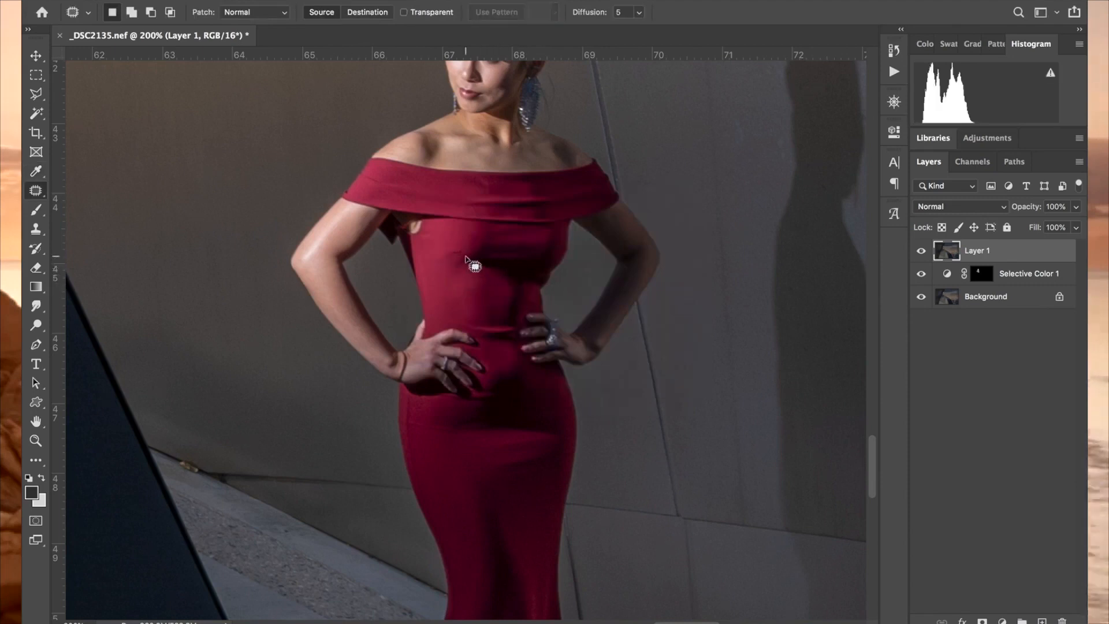
Step: Patch the small fold under the bust and the horizontal crease at the waist between the woman's hands
mouse_move(470, 255)
mouse_down()
mouse_move(446, 247)
mouse_move(444, 262)
mouse_move(469, 251)
mouse_move(456, 232)
mouse_up()
key(super+d)
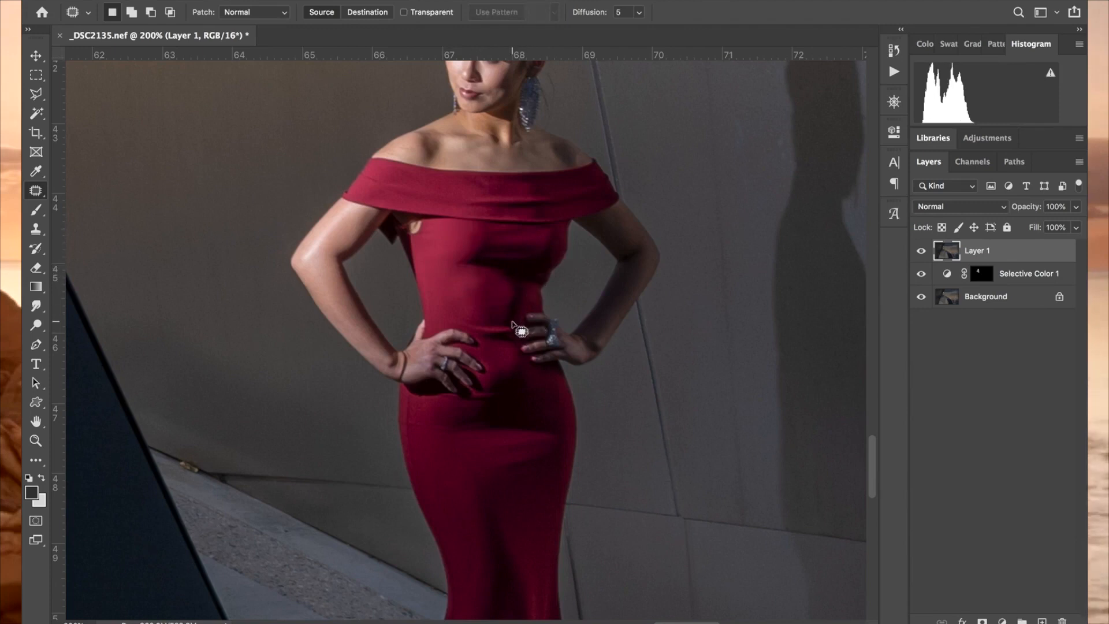
mouse_move(514, 325)
mouse_down()
mouse_move(470, 326)
mouse_move(514, 342)
mouse_move(510, 312)
mouse_move(475, 304)
mouse_move(519, 296)
mouse_up()
key(super+d)
key(super+d)
mouse_move(513, 293)
mouse_down()
mouse_move(524, 400)
mouse_move(483, 312)
mouse_move(527, 405)
mouse_up()
key(super+d)
key(super+d)
mouse_move(510, 317)
mouse_down()
mouse_move(515, 336)
mouse_move(499, 301)
mouse_up()
key(super+d)
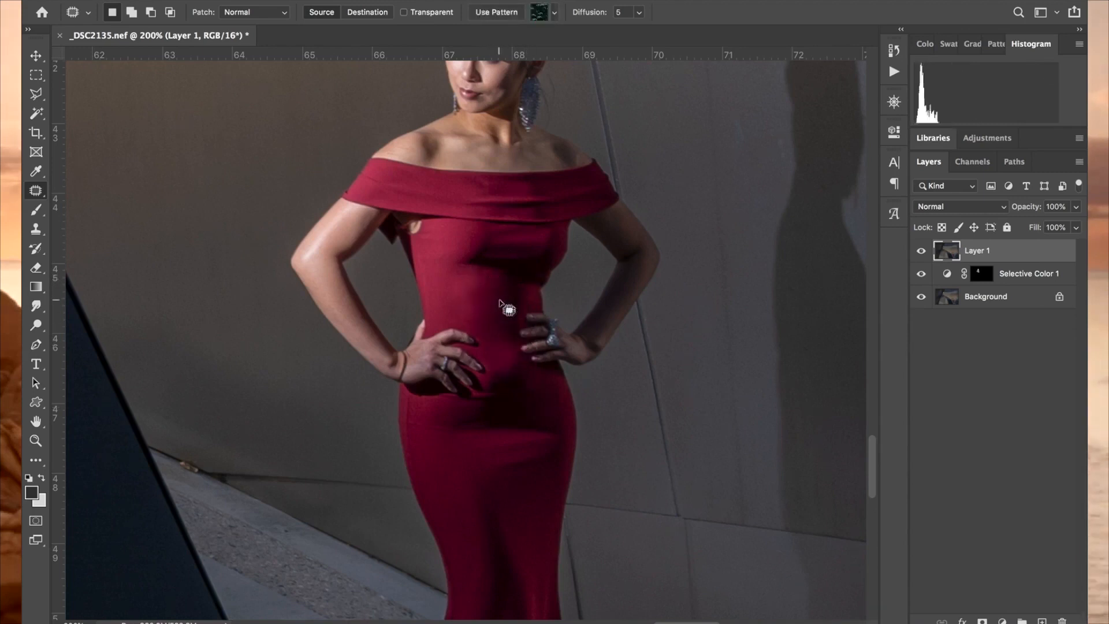
key(super+d)
Step: Smooth the folds over the abdomen between and just below the hands with patches and a fill
mouse_move(502, 342)
mouse_down()
mouse_move(526, 405)
mouse_move(518, 347)
mouse_move(526, 406)
mouse_move(523, 368)
mouse_up()
key(super+d)
mouse_move(519, 385)
mouse_down()
mouse_move(503, 316)
mouse_move(540, 398)
mouse_move(490, 305)
mouse_up()
key(super+d)
mouse_move(519, 363)
mouse_down()
mouse_move(495, 361)
mouse_move(517, 386)
mouse_move(474, 396)
mouse_move(501, 403)
mouse_move(492, 394)
mouse_up()
key(super+d)
key(shift+BackSpace)
key(Return)
key(super+d)
Step: Patch the bright folds across both hips and the upper thighs of the dress with smoother fabric
mouse_move(557, 425)
mouse_down()
mouse_move(507, 421)
mouse_move(508, 508)
mouse_move(558, 439)
mouse_move(516, 525)
mouse_up()
key(super+d)
mouse_move(511, 431)
mouse_down()
mouse_move(495, 496)
mouse_move(516, 470)
mouse_up()
drag(499, 485, 532, 527)
key(super+d)
mouse_move(516, 437)
mouse_down()
mouse_move(445, 451)
mouse_move(525, 473)
mouse_up()
drag(509, 462, 538, 456)
key(super+d)
drag(467, 433, 463, 466)
key(super+d)
drag(432, 418, 425, 442)
drag(419, 433, 456, 456)
key(super+d)
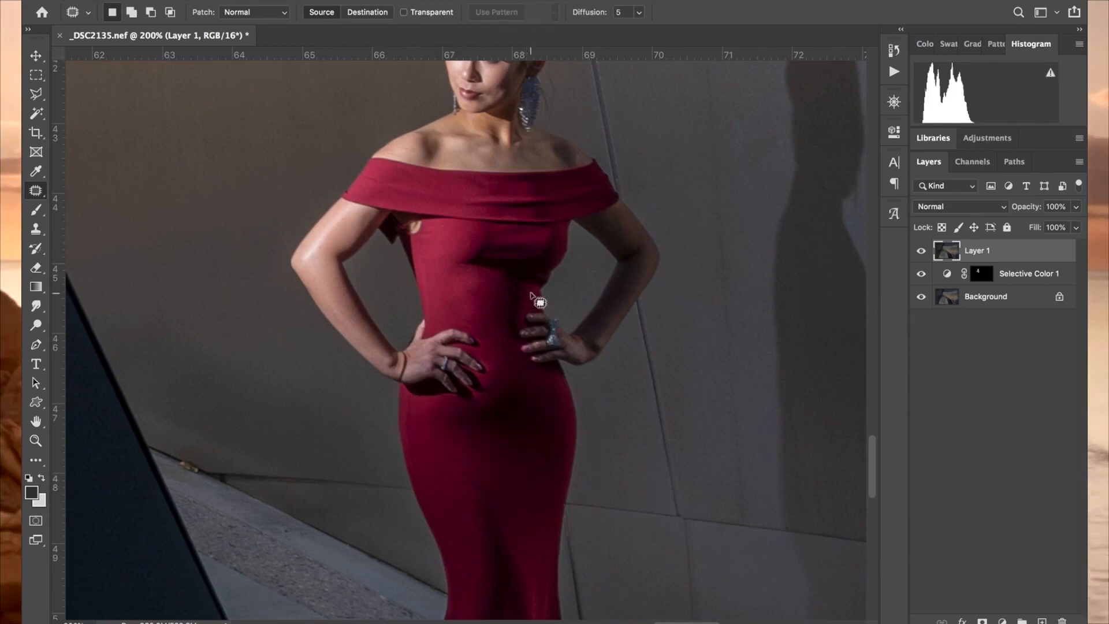
Step: Even out the uneven shading on the hip below the ringed hand with several patches from the fabric beneath
click(498, 267)
scroll(543, 398, down, 2)
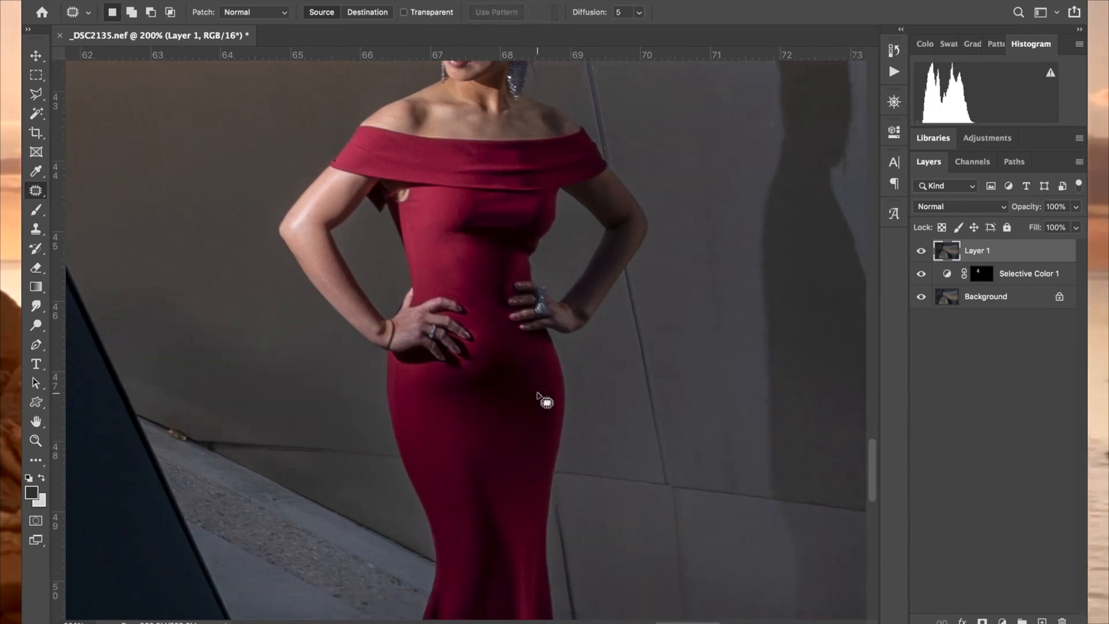
click(520, 273)
click(548, 346)
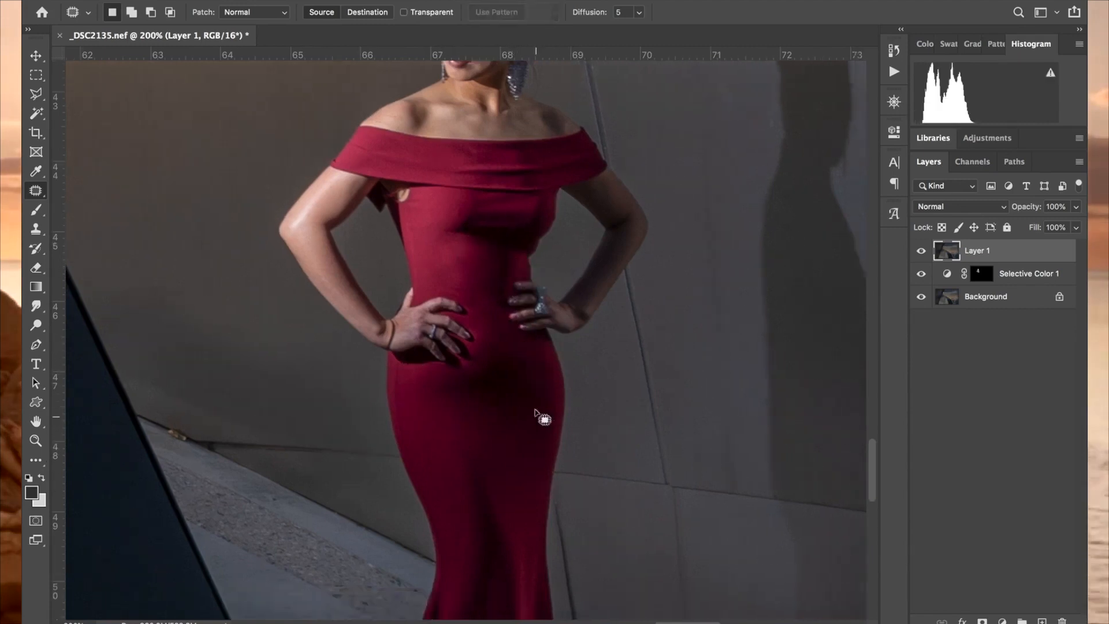
mouse_move(522, 370)
mouse_down()
mouse_move(546, 403)
mouse_move(529, 379)
mouse_up()
drag(500, 387, 511, 455)
key(super+d)
mouse_move(546, 375)
mouse_down()
mouse_move(498, 404)
mouse_move(520, 379)
mouse_up()
mouse_move(517, 393)
mouse_down()
mouse_move(492, 379)
mouse_move(479, 417)
mouse_move(518, 422)
mouse_move(543, 395)
mouse_move(533, 435)
mouse_up()
key(super+d)
key(super+d)
mouse_move(542, 376)
mouse_down()
mouse_move(489, 408)
mouse_move(529, 426)
mouse_up()
key(super+d)
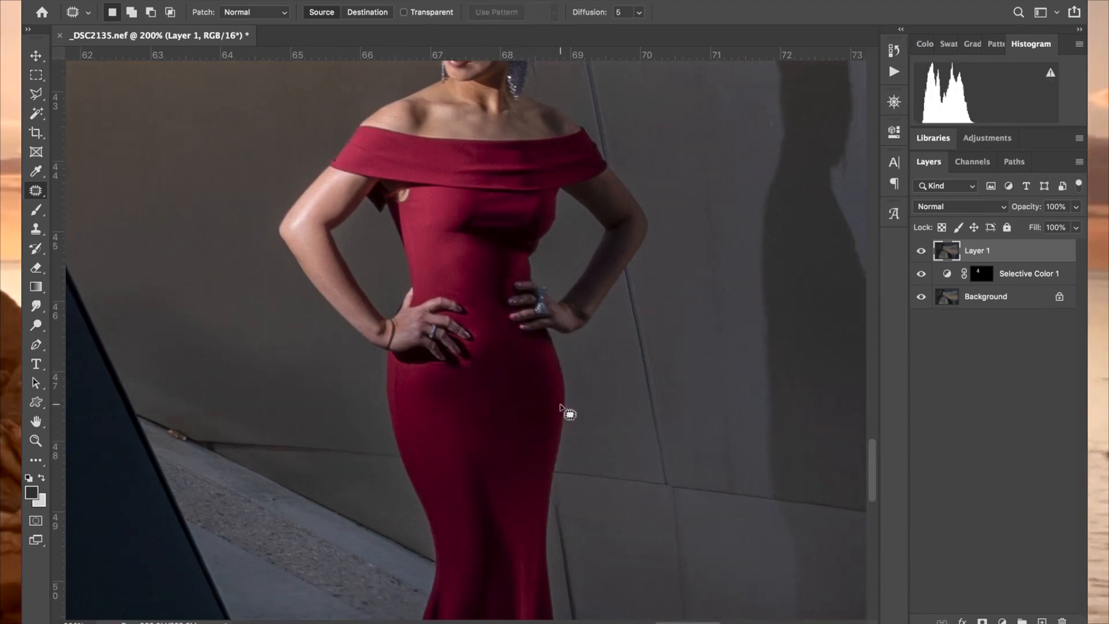
Step: Patch the last uneven spots on the front of the dress
scroll(565, 411, down, 2)
mouse_move(488, 347)
mouse_down()
mouse_move(454, 371)
mouse_move(508, 375)
mouse_up()
key(super+d)
scroll(513, 367, up, 3)
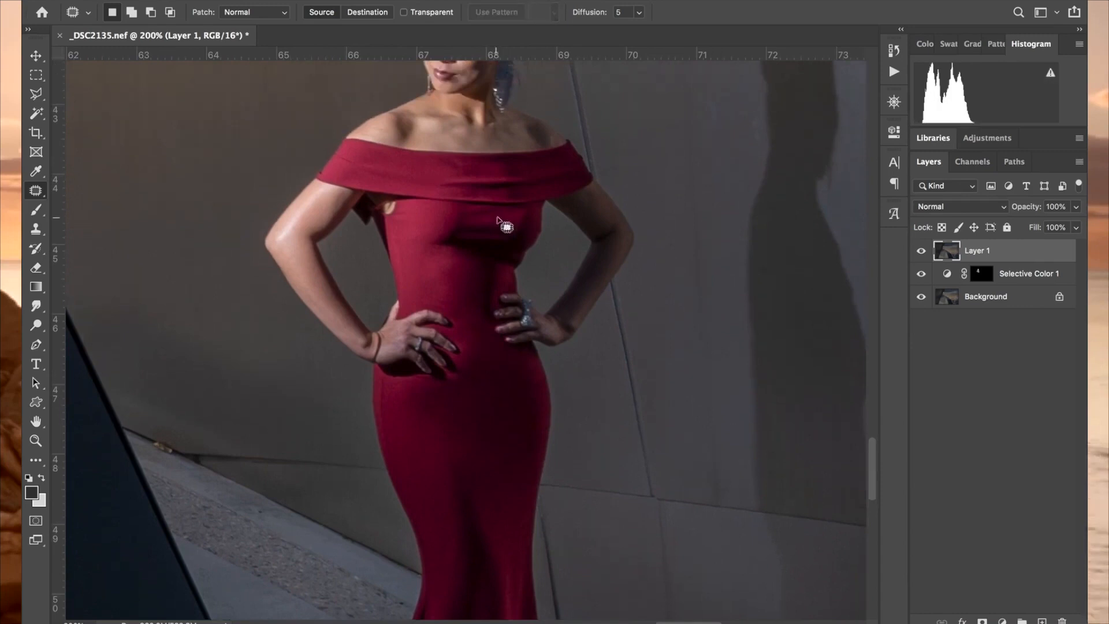
scroll(502, 324, down, 5)
drag(454, 287, 437, 256)
key(super+d)
Step: Compare the woman's figure and dress with the merged Layer 1 switched off and on
key(super+minus)
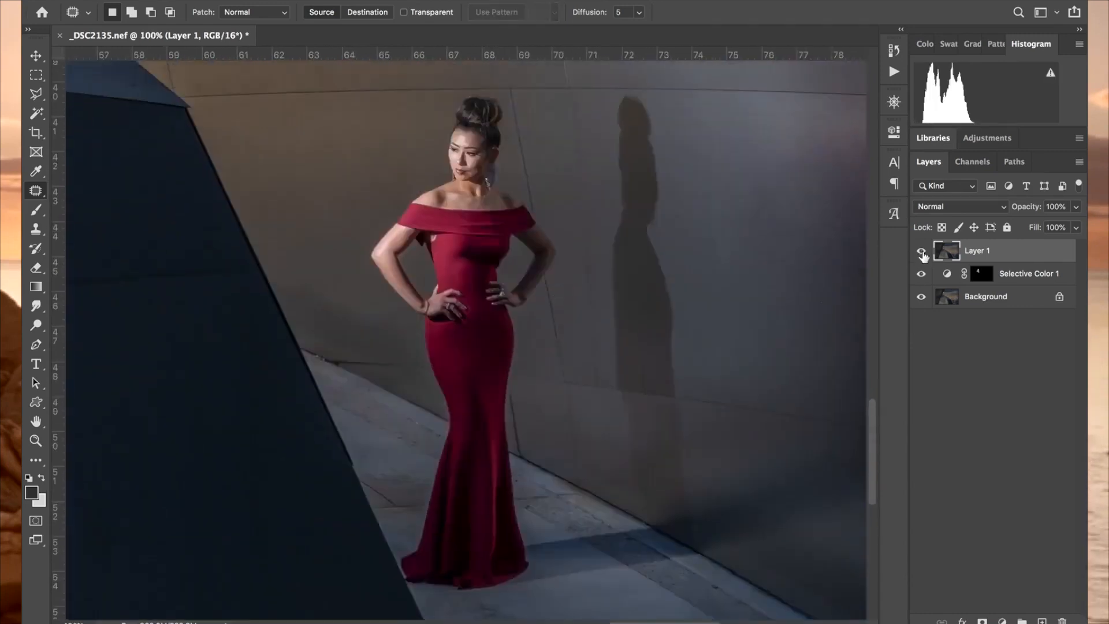
click(922, 250)
click(922, 250)
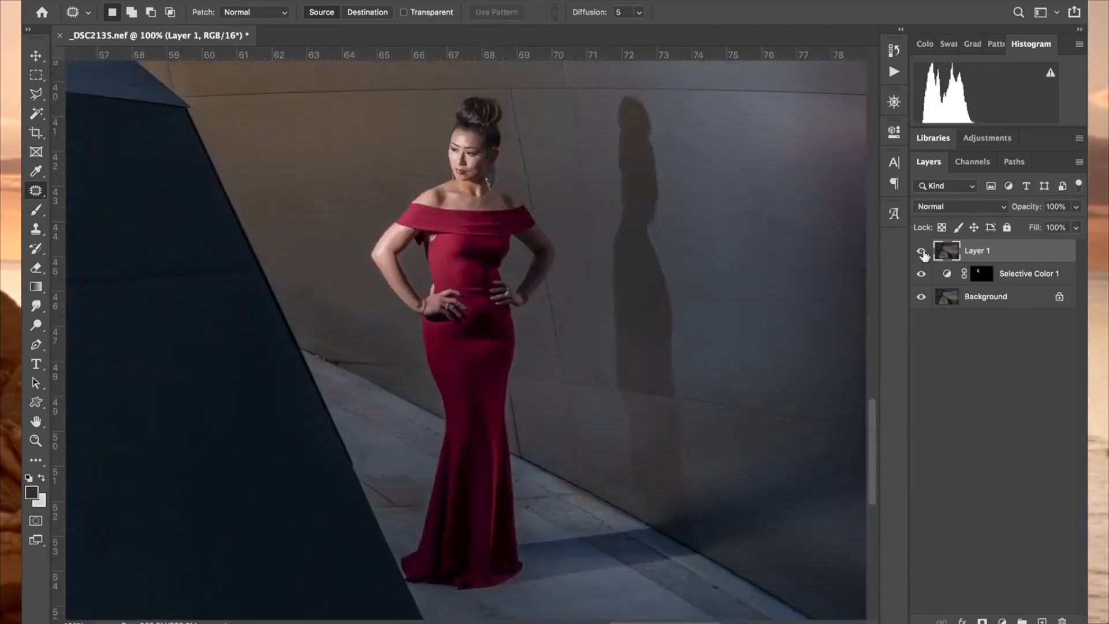
click(922, 251)
click(922, 251)
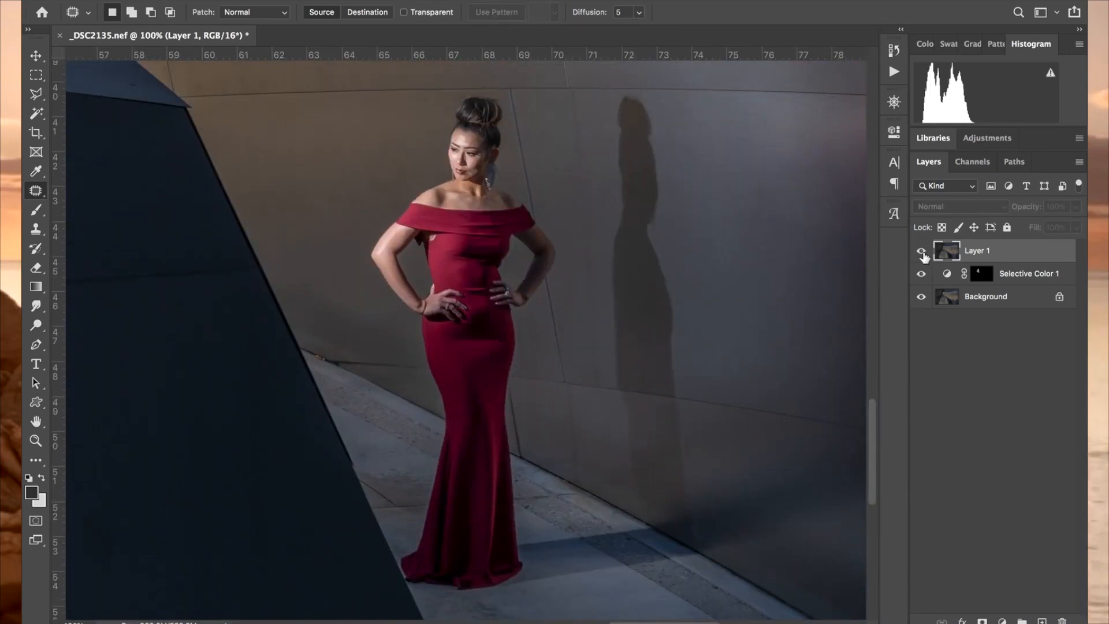
click(921, 251)
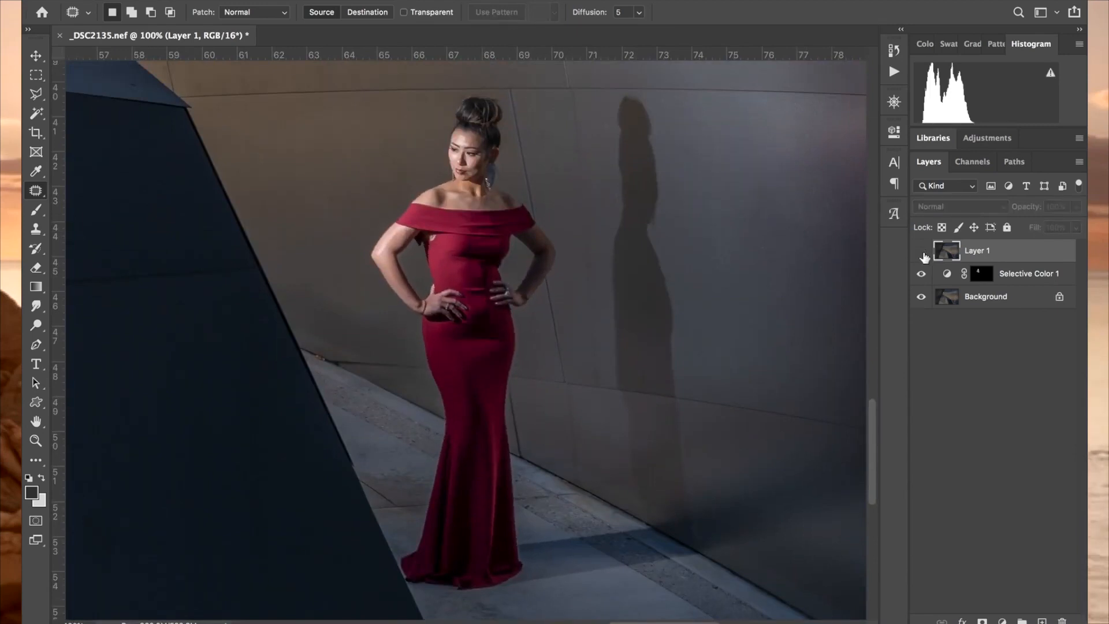
click(921, 252)
click(922, 252)
click(922, 253)
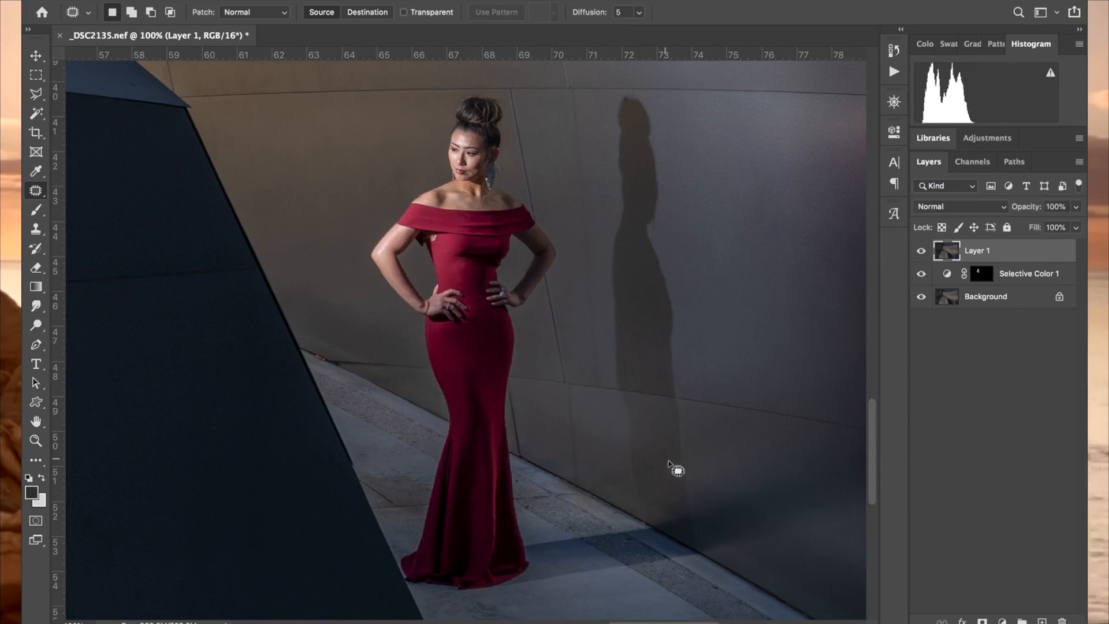
Step: Remove the upper part of the faint streak on the wall between the woman and her shadow with a fill and a patch
scroll(648, 439, right, 3)
scroll(647, 439, down, 2)
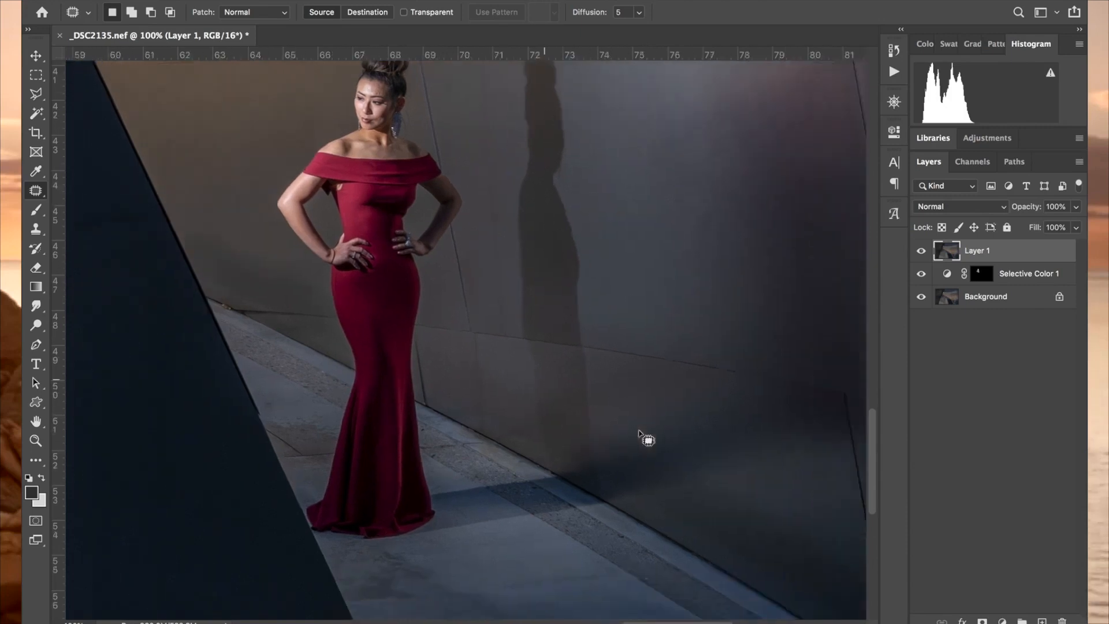
scroll(735, 421, right, 3)
scroll(735, 421, up, 2)
scroll(545, 296, left, 2)
scroll(545, 297, up, 1)
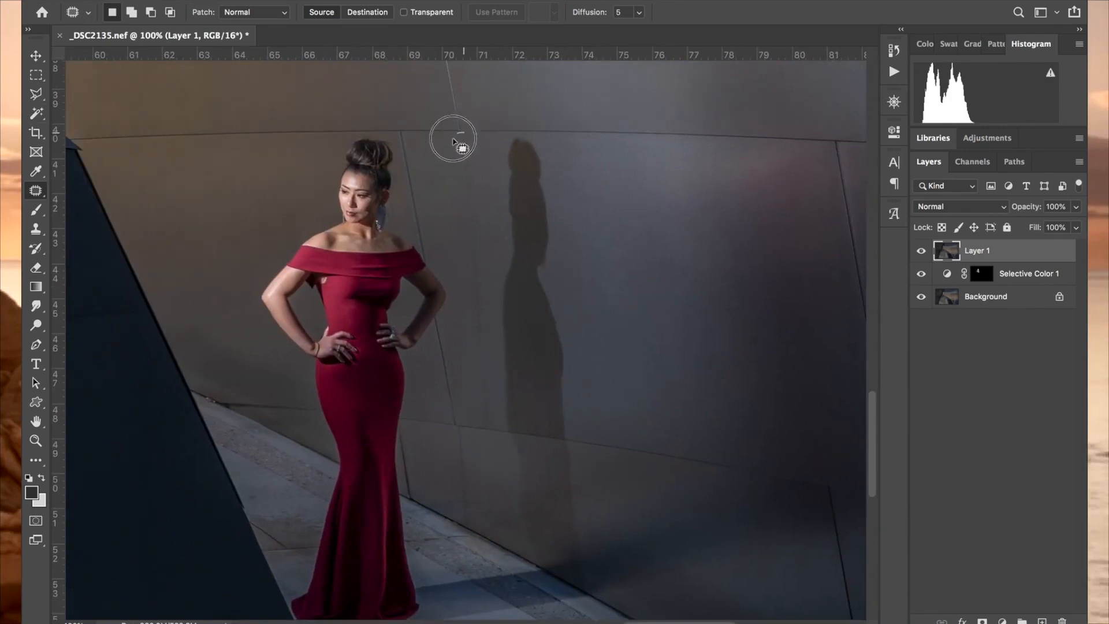
mouse_move(460, 134)
mouse_down()
mouse_move(470, 238)
mouse_move(482, 151)
mouse_move(469, 136)
mouse_up()
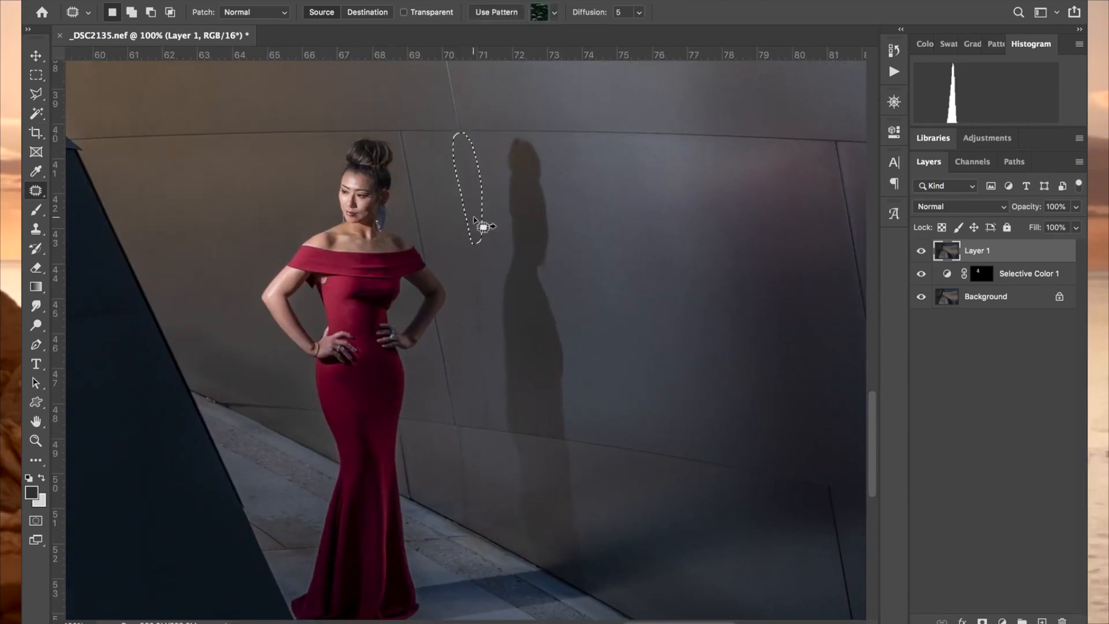
key(shift+BackSpace)
key(Return)
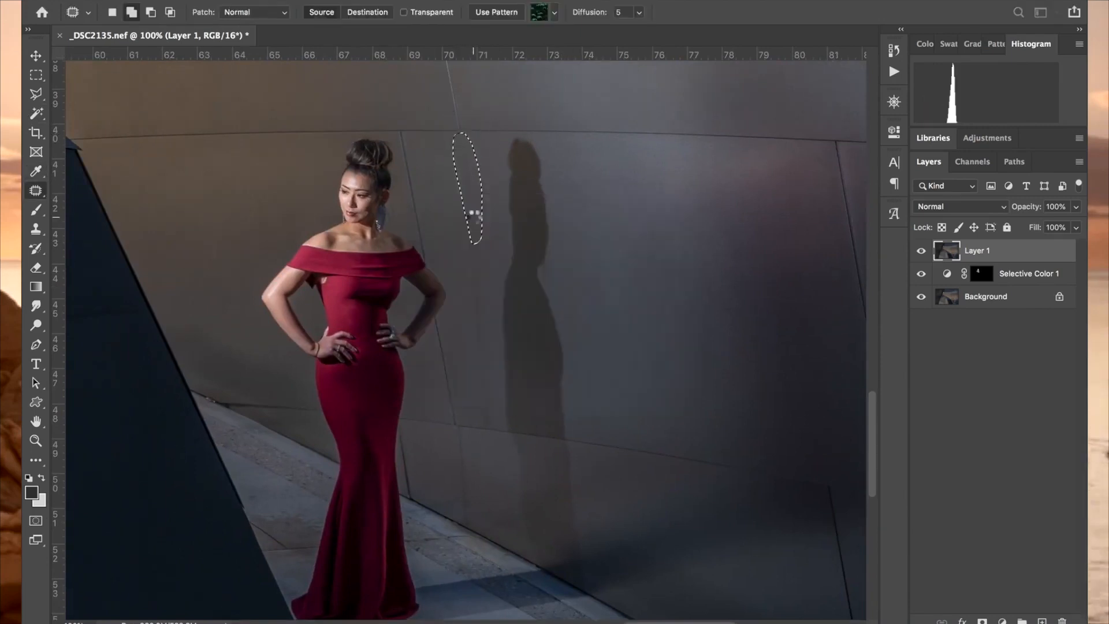
click(487, 276)
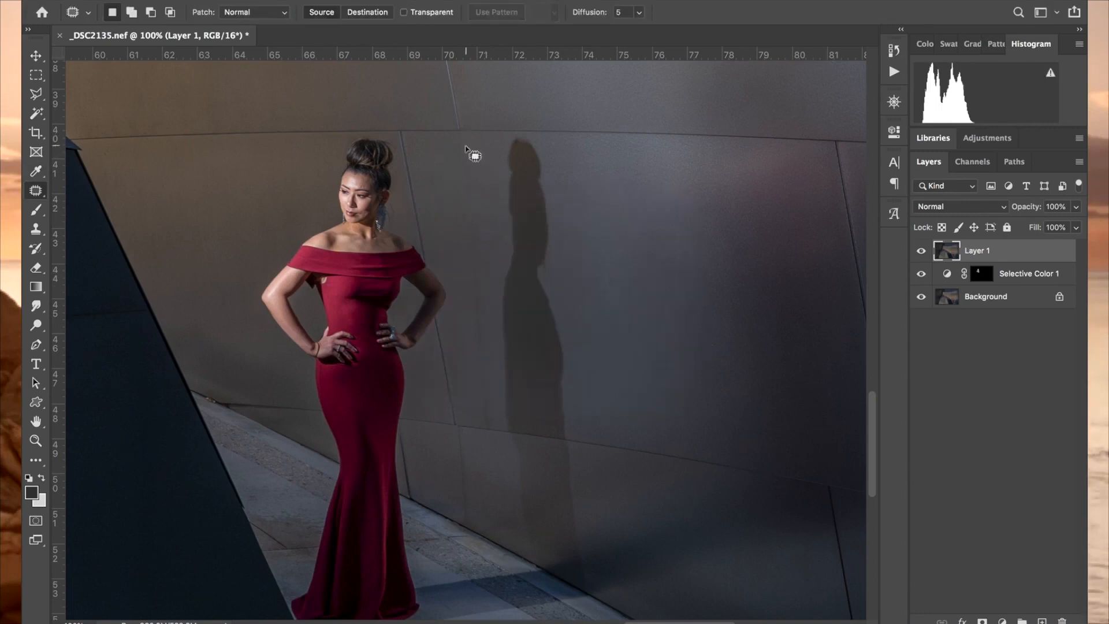
drag(440, 142, 465, 154)
drag(445, 146, 455, 188)
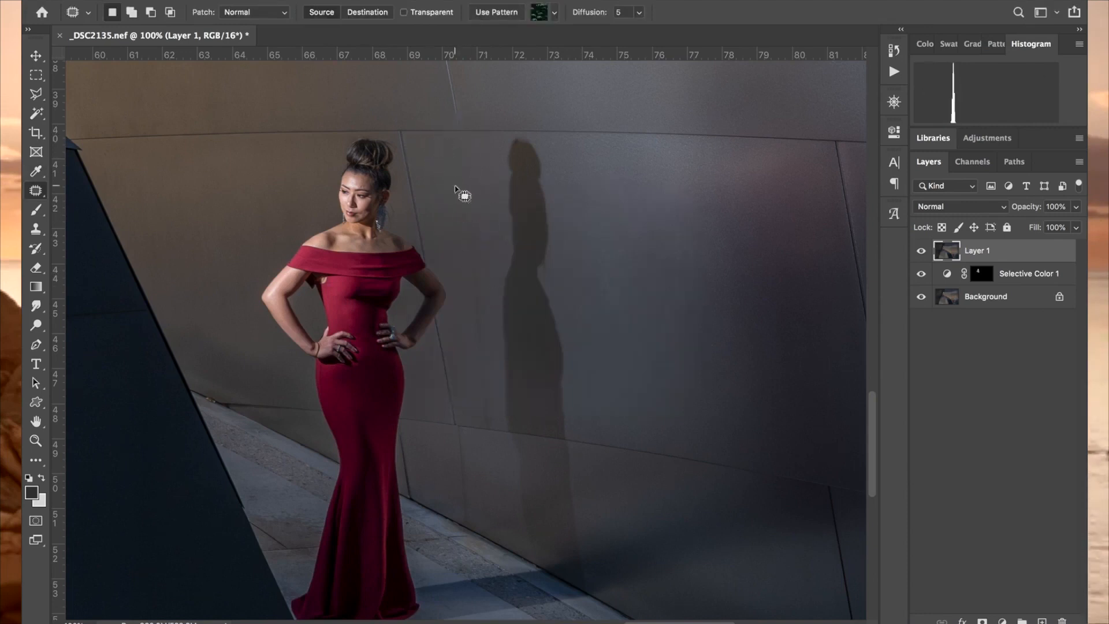
key(super+d)
Step: Outline the lower strip of wall between the woman and her shadow and replace it with Content-Aware Fill
mouse_move(484, 252)
mouse_down()
mouse_move(474, 238)
mouse_move(481, 420)
mouse_move(496, 431)
mouse_up()
key(shift+BackSpace)
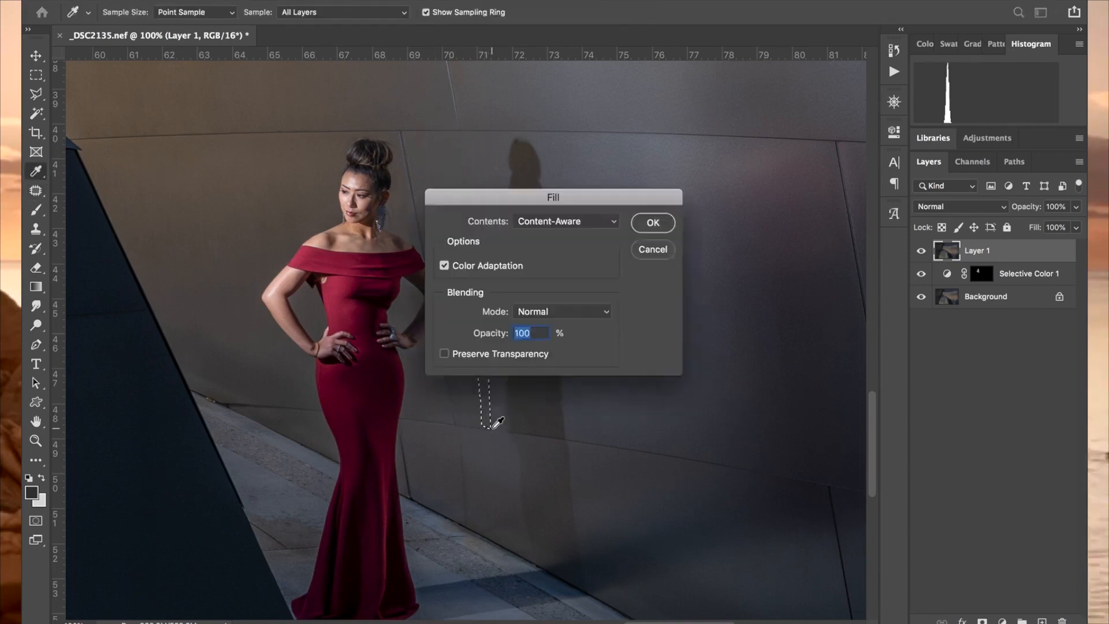
key(Return)
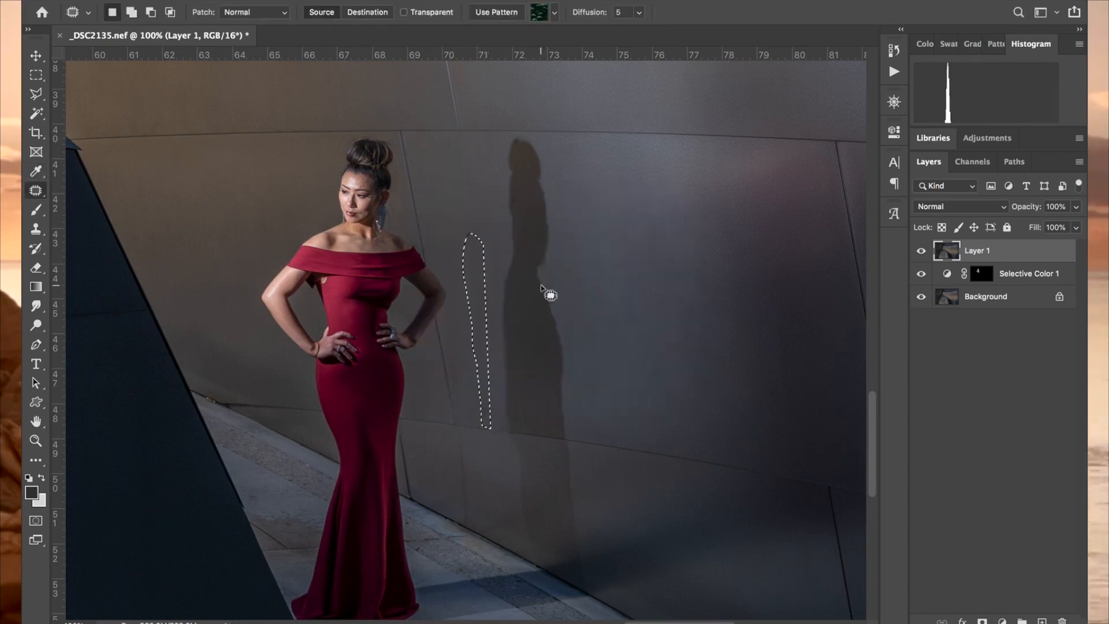
key(super+d)
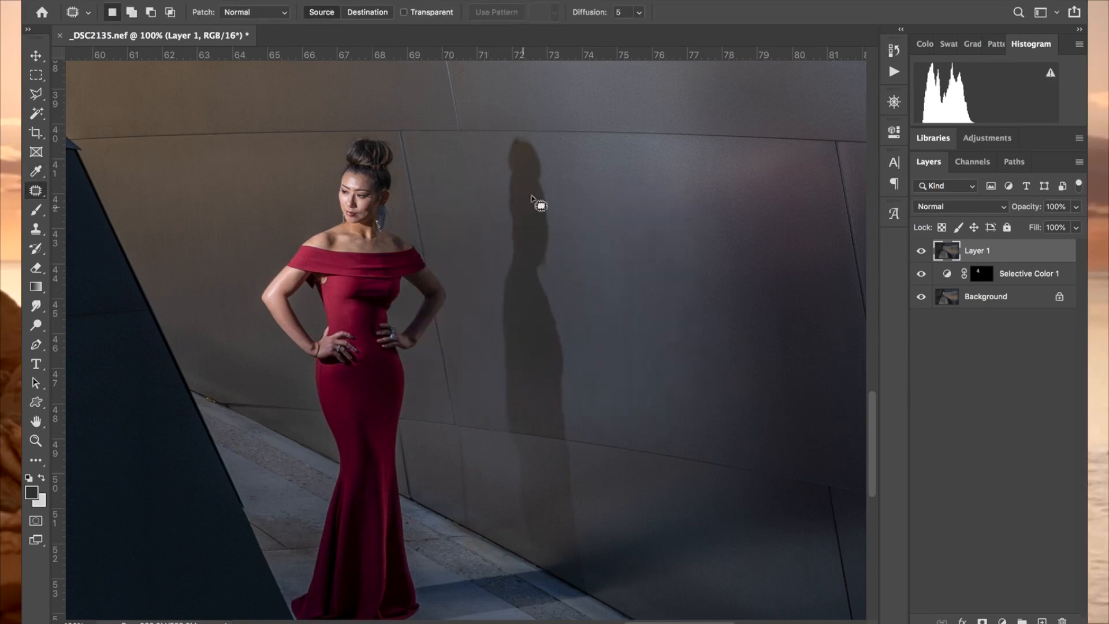
Step: Outline the head and shoulders of the woman's shadow on the wall, replace them with Content-Aware Fill and patch the area
mouse_move(524, 133)
mouse_down()
mouse_move(493, 186)
mouse_move(492, 233)
mouse_move(525, 269)
mouse_move(565, 263)
mouse_move(557, 149)
mouse_up()
key(shift+BackSpace)
key(Return)
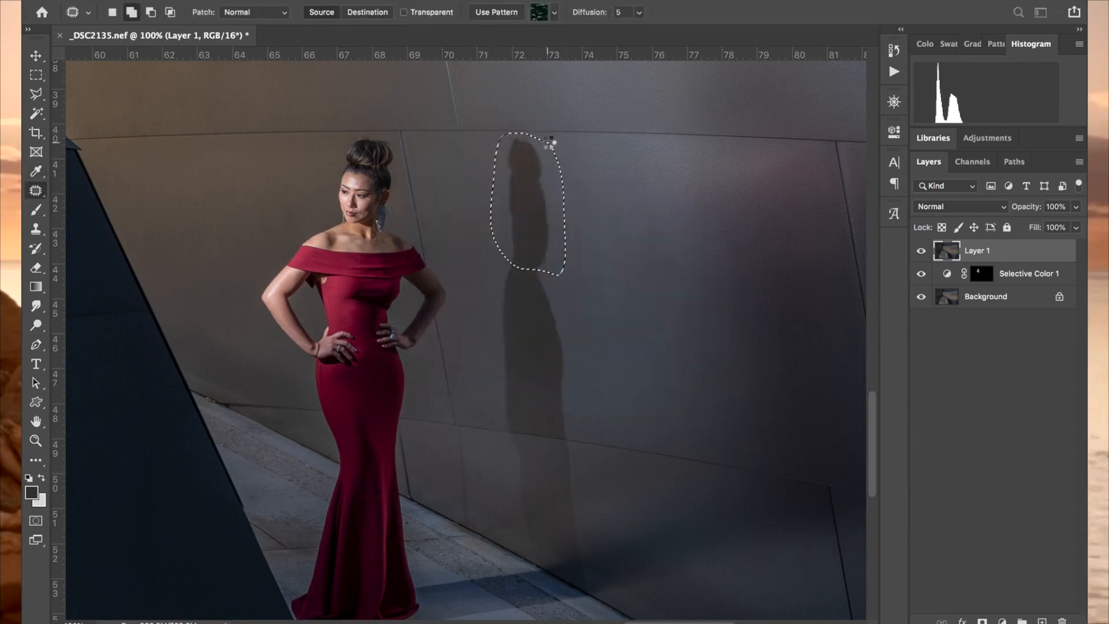
drag(546, 143, 562, 312)
key(super+d)
Step: Outline the body of the shadow down to the lower panel seam, replace it with Content-Aware Fill and deselect
mouse_move(533, 225)
mouse_down()
mouse_move(498, 237)
mouse_move(507, 428)
mouse_move(561, 434)
mouse_move(572, 413)
mouse_move(567, 347)
mouse_up()
key(shift+BackSpace)
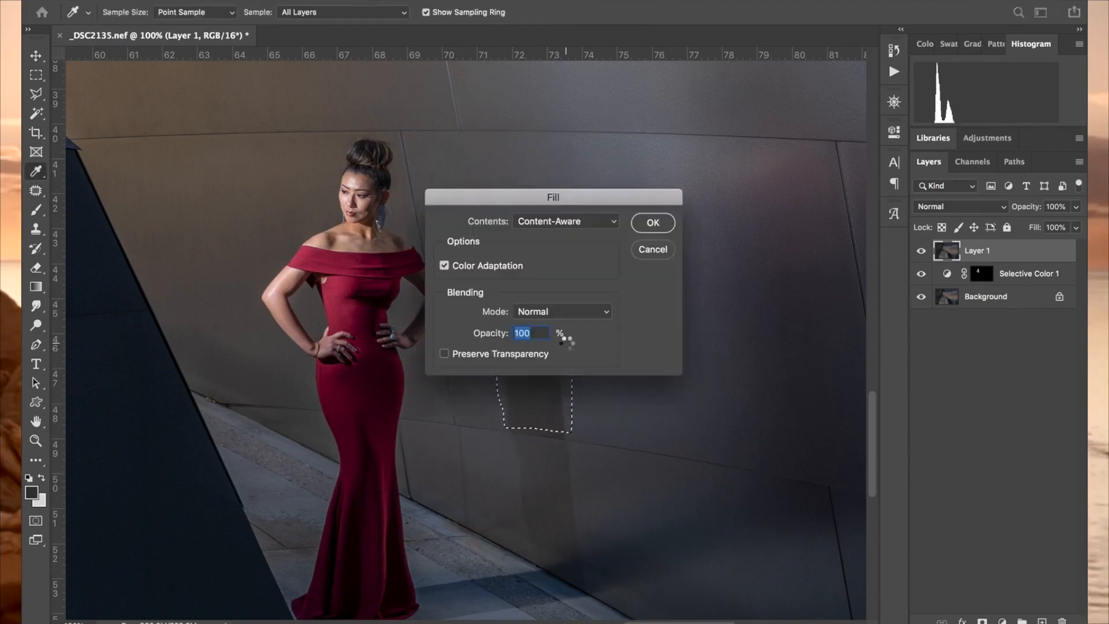
key(Return)
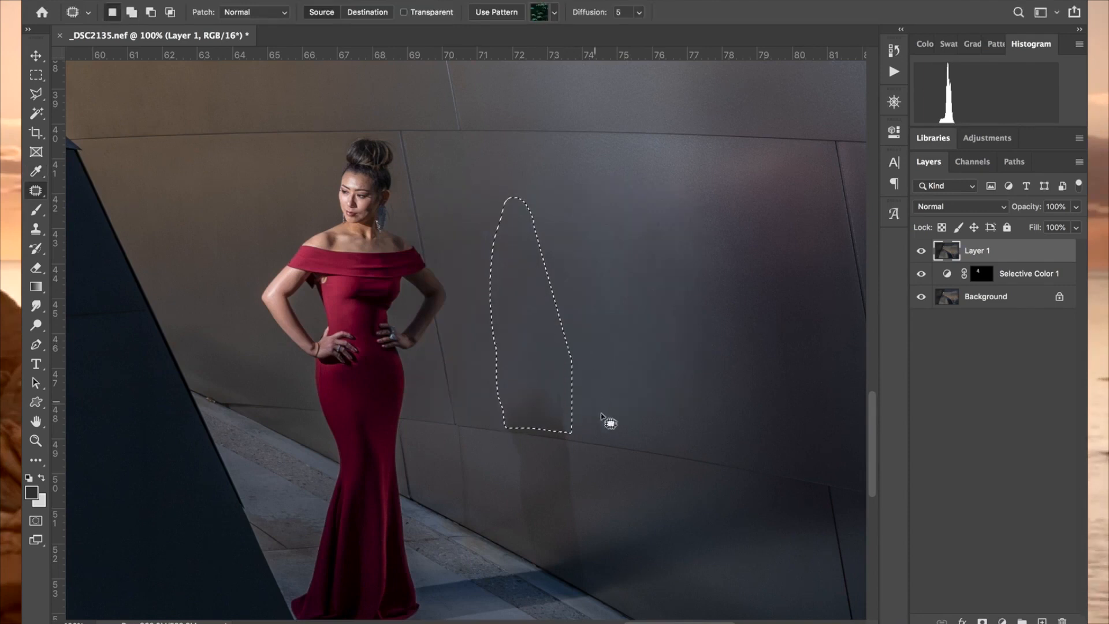
key(super+d)
Step: Patch the shadow remnants around the panel seam and on the wall below, and compare the result with Layer 1 off and on
drag(572, 394, 572, 436)
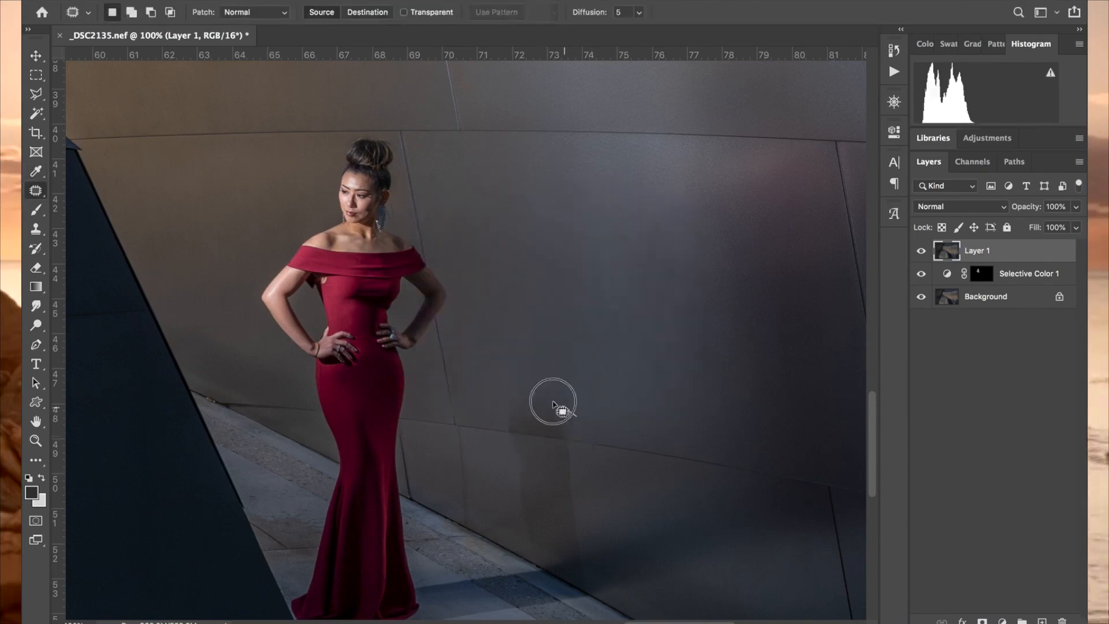
drag(549, 397, 595, 453)
key(super+d)
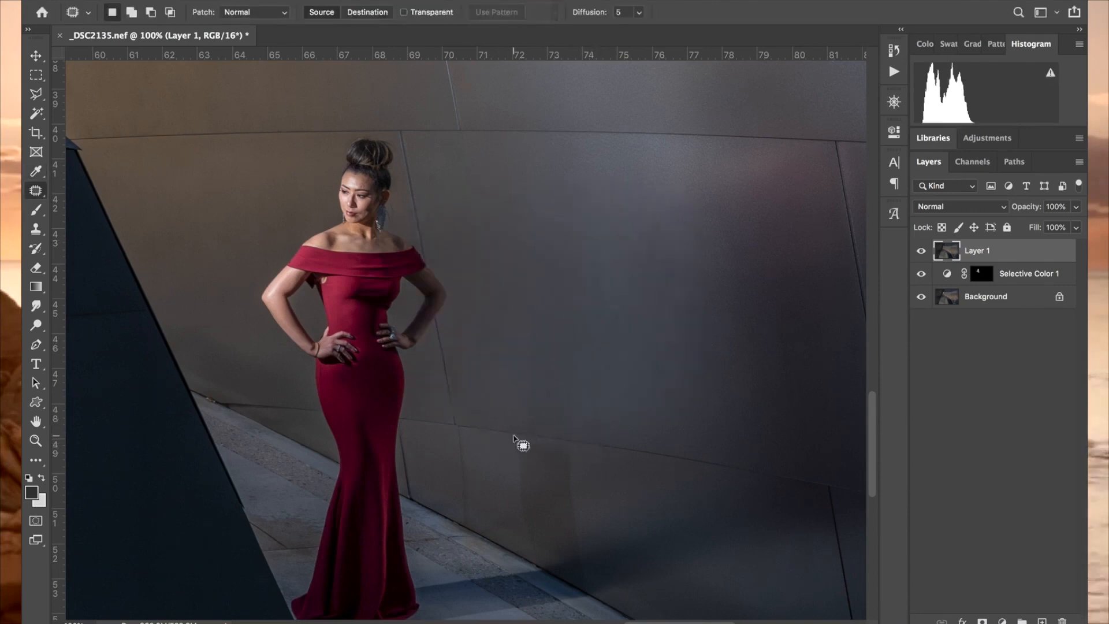
mouse_move(520, 446)
mouse_down()
mouse_move(584, 513)
mouse_move(580, 473)
mouse_up()
drag(558, 496, 523, 504)
mouse_move(558, 545)
mouse_down()
mouse_move(588, 563)
mouse_move(630, 548)
mouse_up()
key(super+d)
key(super+minus)
click(927, 248)
click(926, 249)
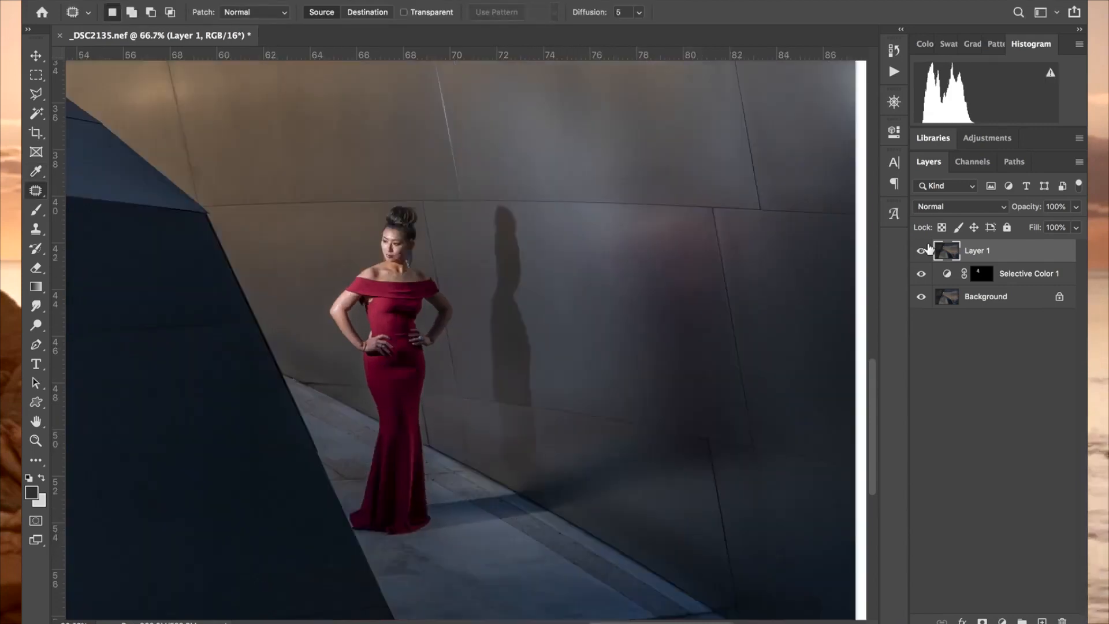
Step: Patch the stained pavement in front of the hem of the woman's dress
drag(377, 543, 471, 601)
drag(421, 564, 548, 571)
key(super+d)
Step: Inspect the pavement and the metal walls across the photo for remaining flaws
scroll(581, 582, down, 3)
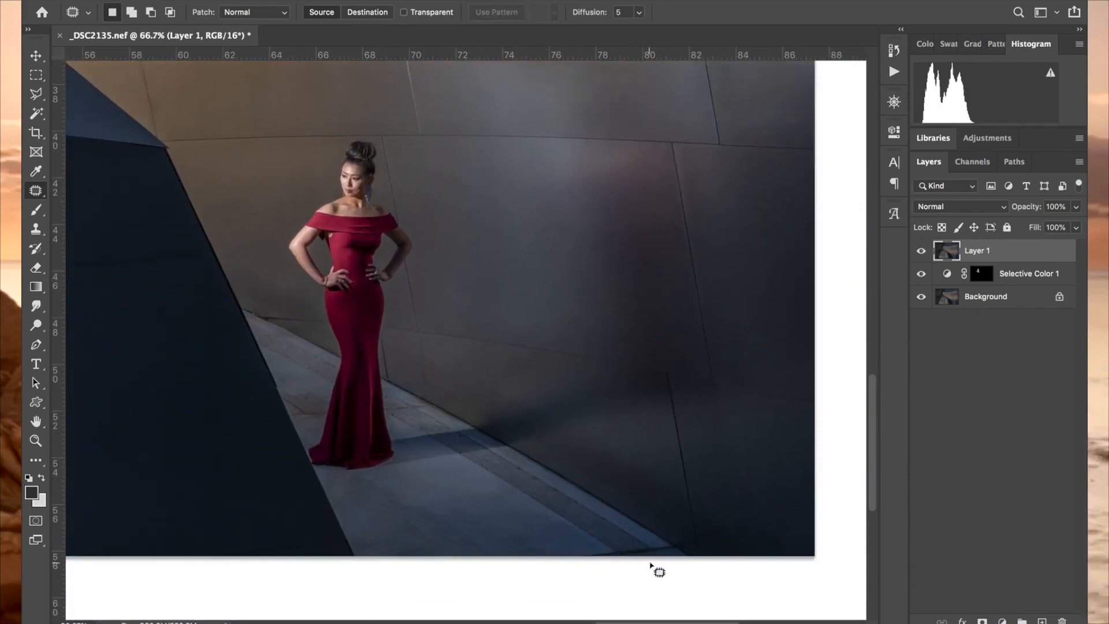
scroll(513, 392, up, 5)
scroll(513, 392, left, 5)
scroll(507, 389, left, 2)
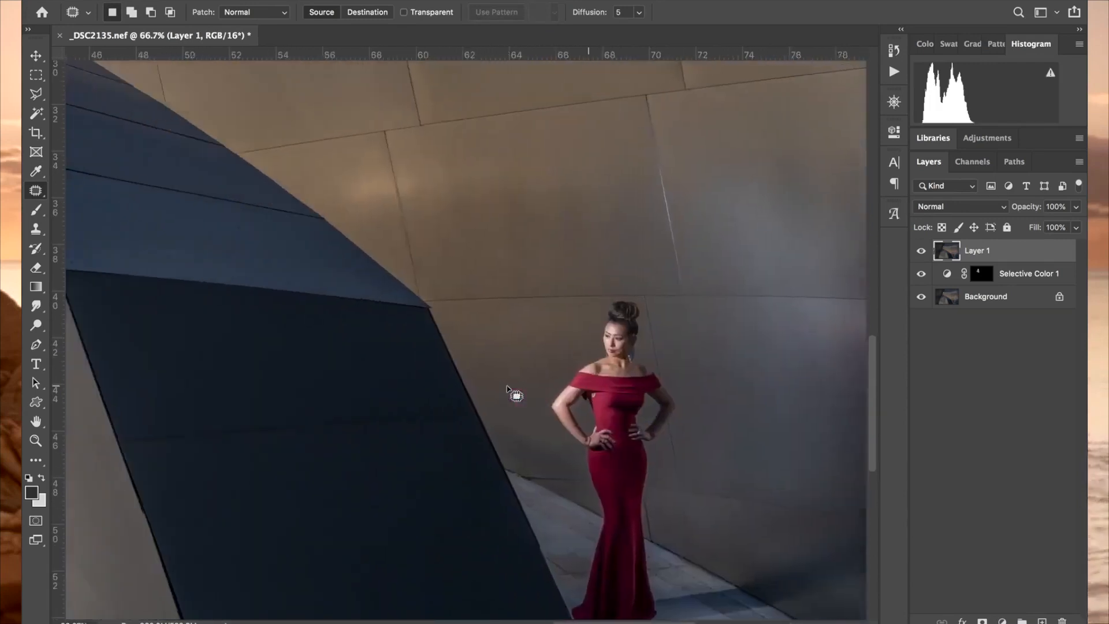
scroll(507, 389, down, 7)
scroll(507, 389, up, 8)
scroll(507, 389, left, 3)
scroll(507, 389, left, 10)
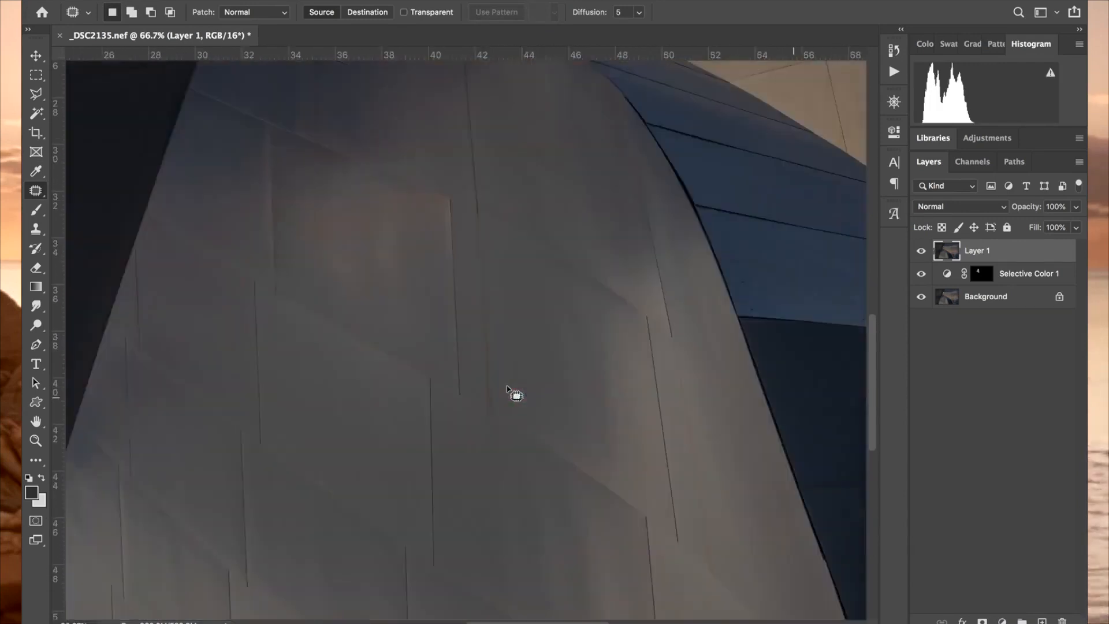
scroll(507, 388, right, 12)
scroll(508, 388, up, 6)
scroll(508, 389, up, 6)
scroll(507, 388, left, 5)
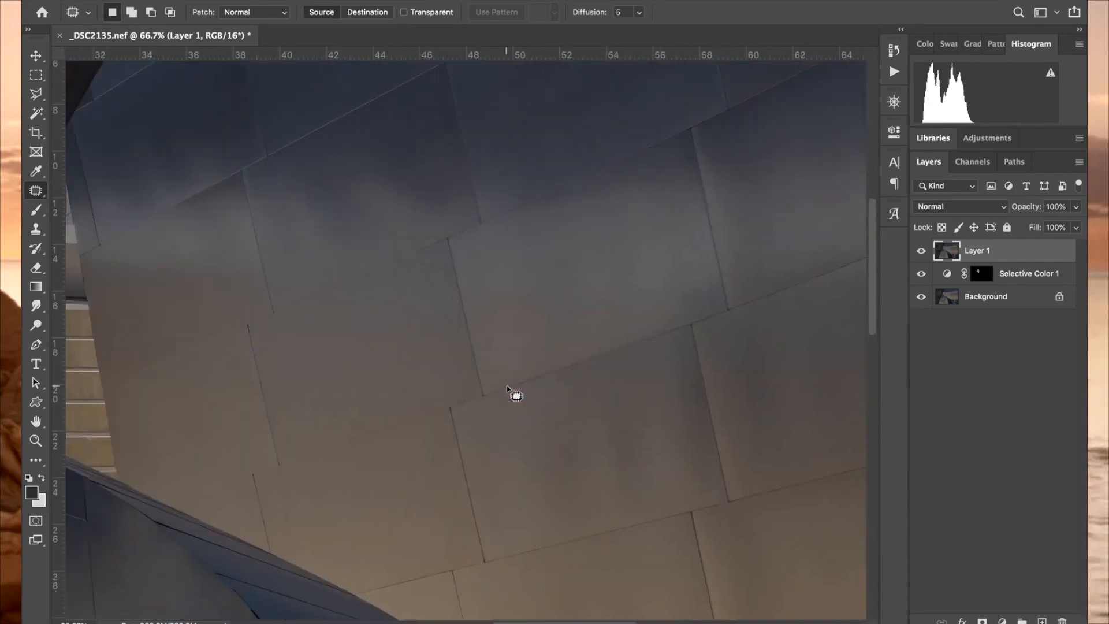
scroll(787, 293, up, 3)
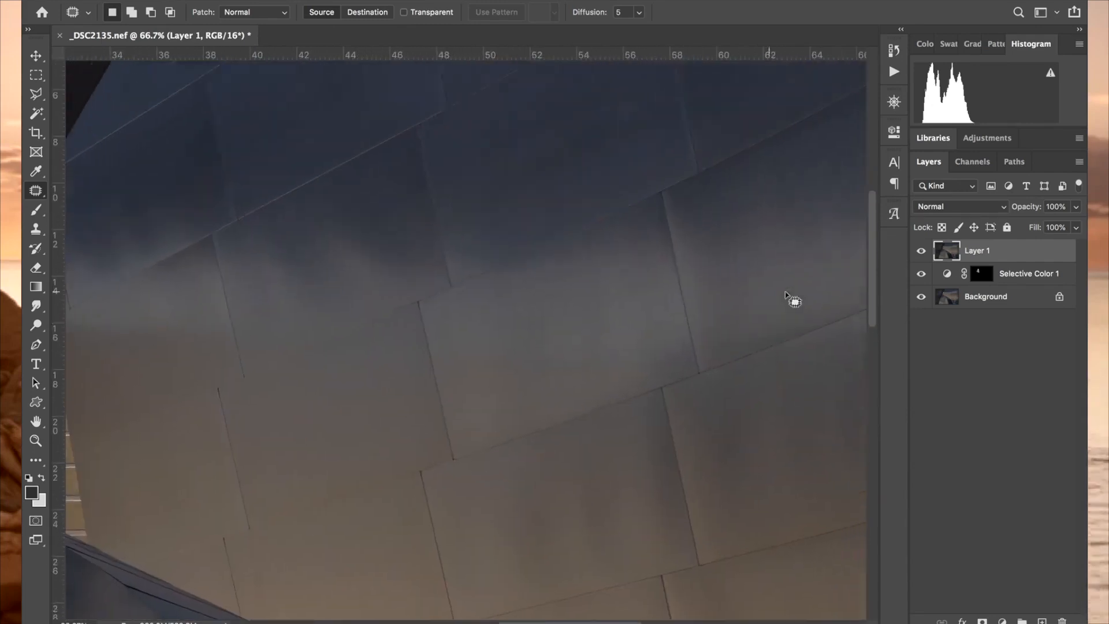
Step: Patch an uneven area on the dark upper wall and a small spot on the steps beside the man
drag(612, 130, 563, 162)
click(552, 169)
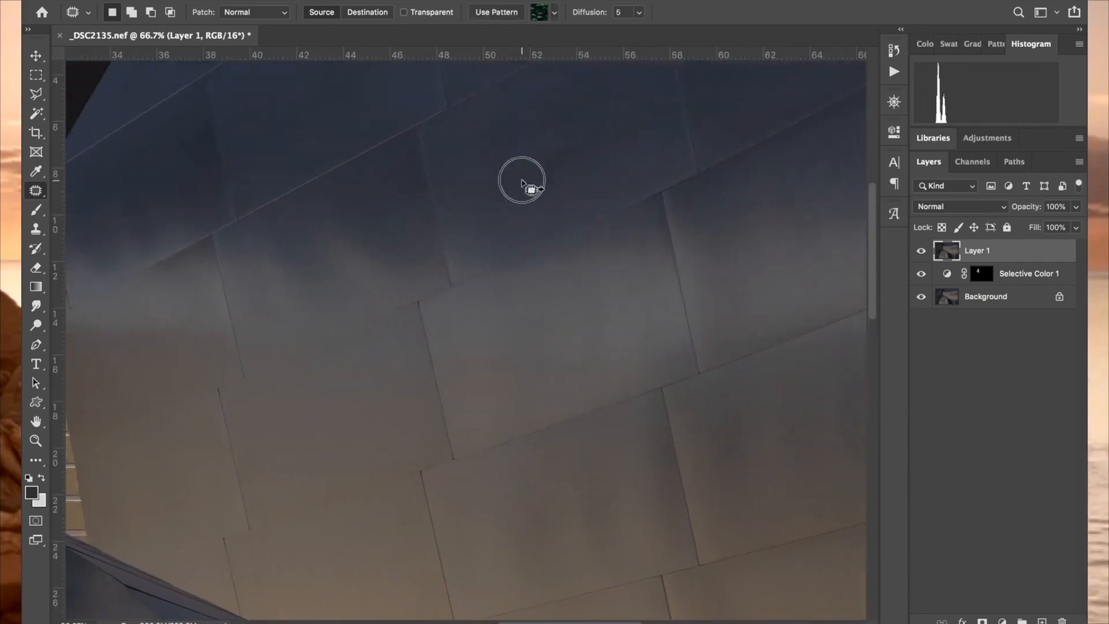
scroll(528, 188, left, 6)
scroll(528, 189, up, 3)
scroll(423, 268, down, 3)
scroll(423, 268, left, 3)
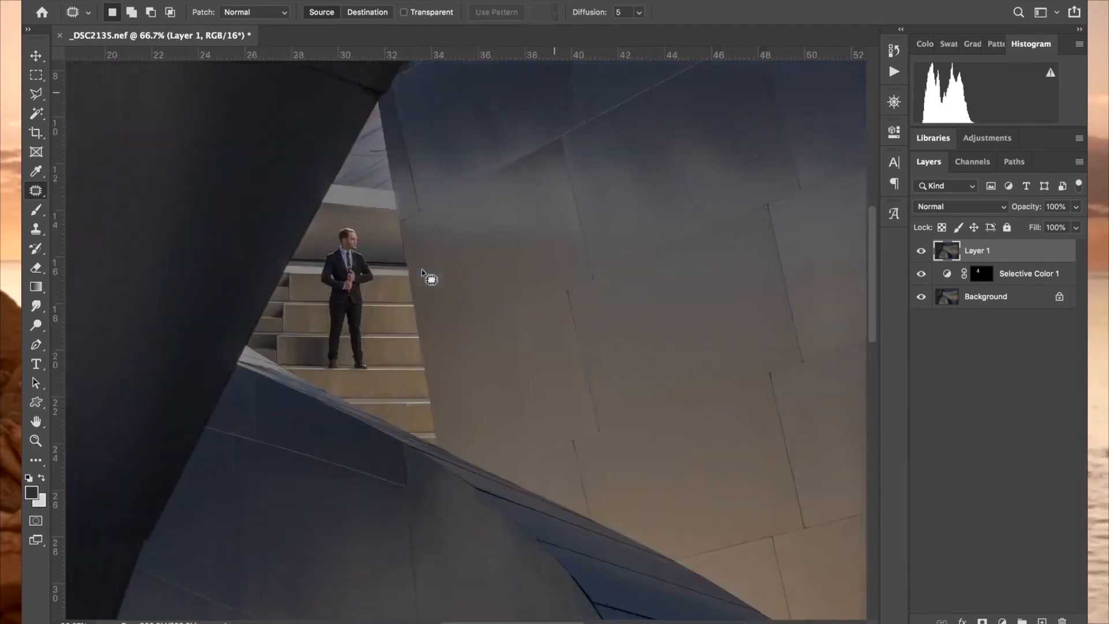
drag(380, 285, 383, 298)
drag(384, 299, 396, 299)
key(super+d)
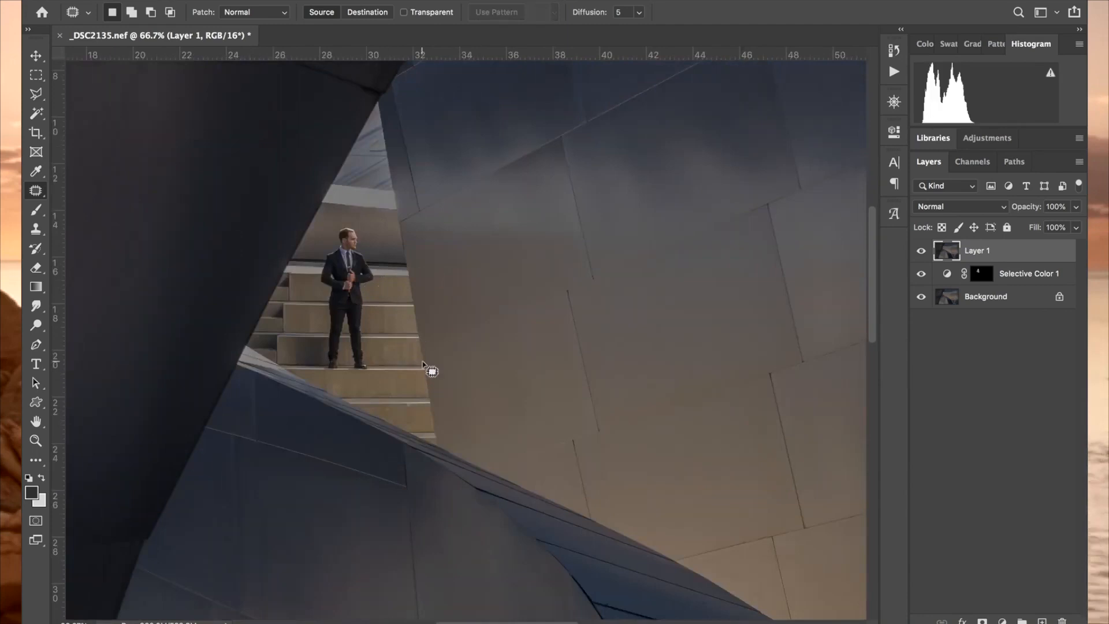
Step: Compare the whole photo with Layer 1 switched off and on
scroll(422, 362, up, 1)
key(super+minus)
key(super+minus)
key(super+minus)
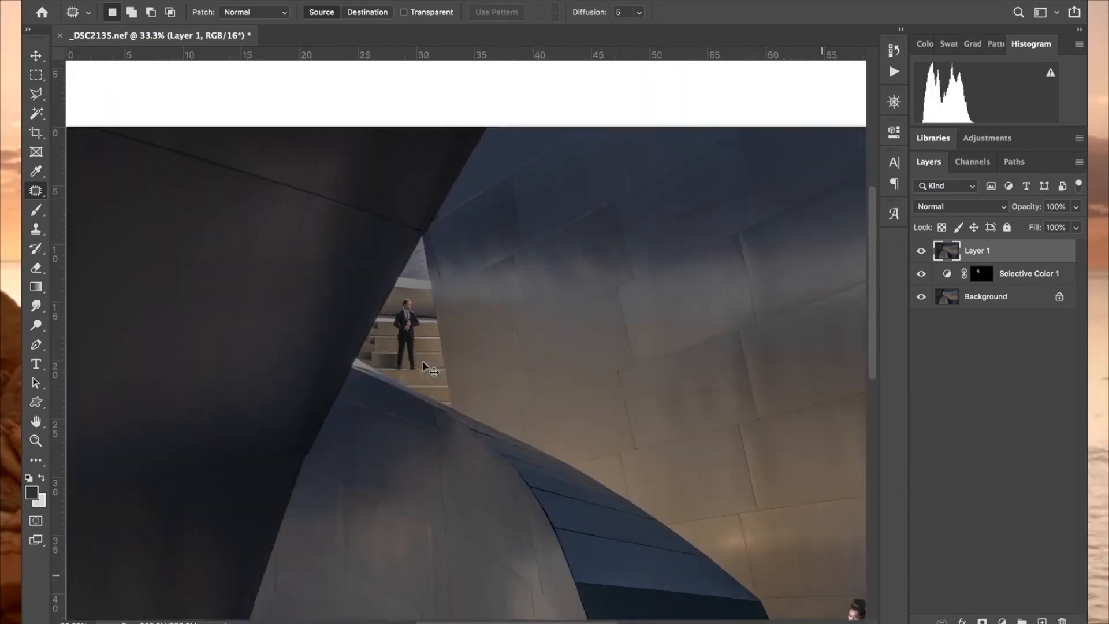
key(super+minus)
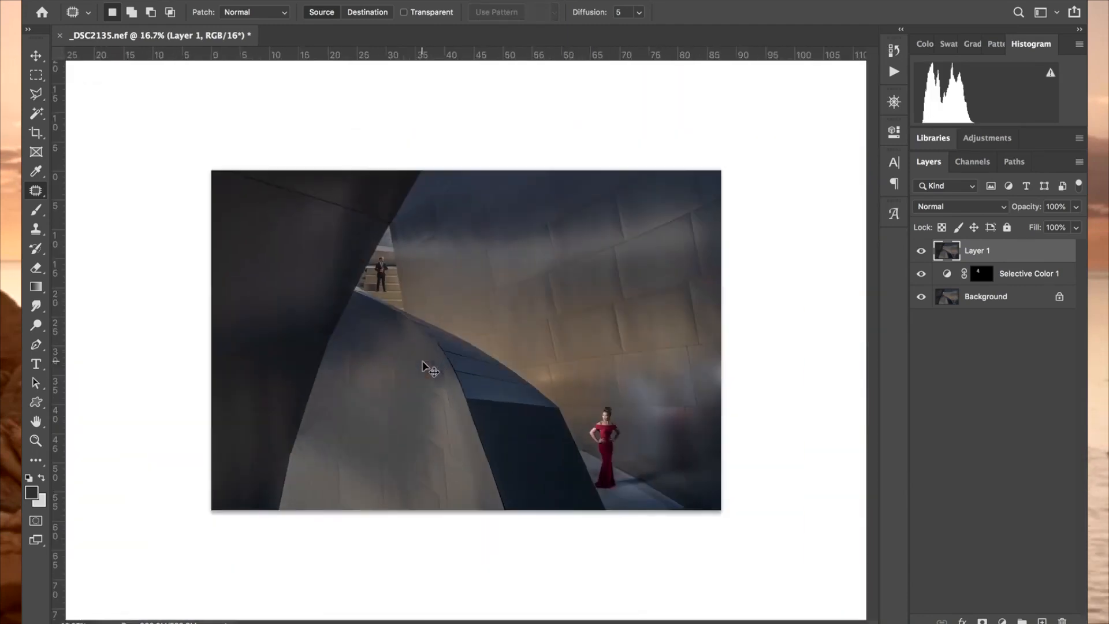
click(921, 252)
click(921, 253)
click(921, 253)
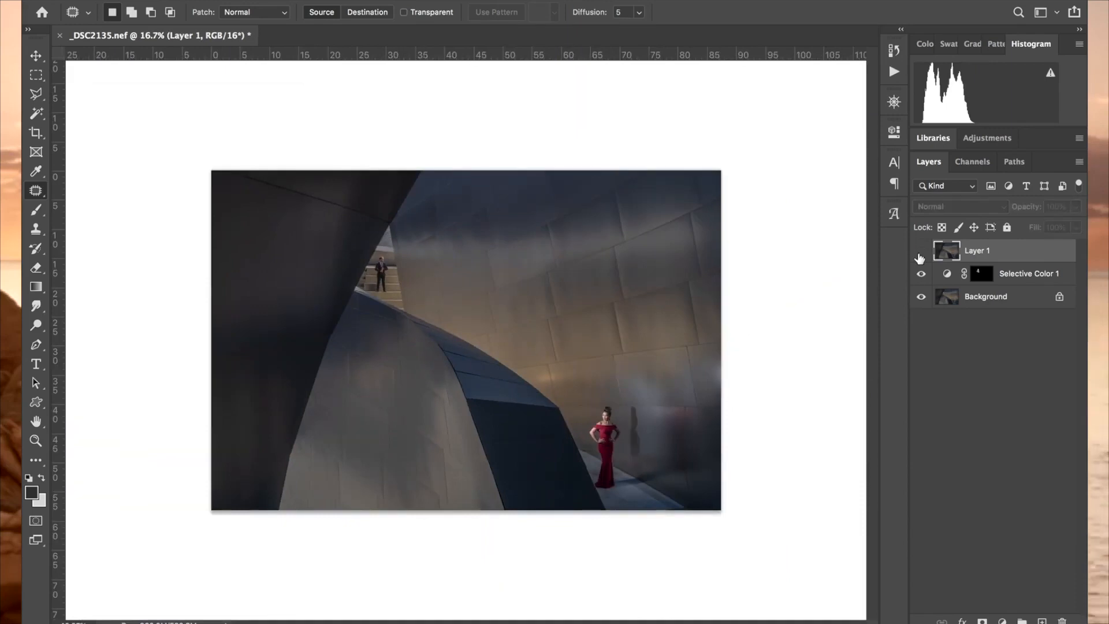
click(921, 252)
Step: Open the Nik Sharpener Pro 3 Output Sharpener on Layer 1 and set Adaptive Sharpening and Output Sharpening Strength to 0%
click(35, 55)
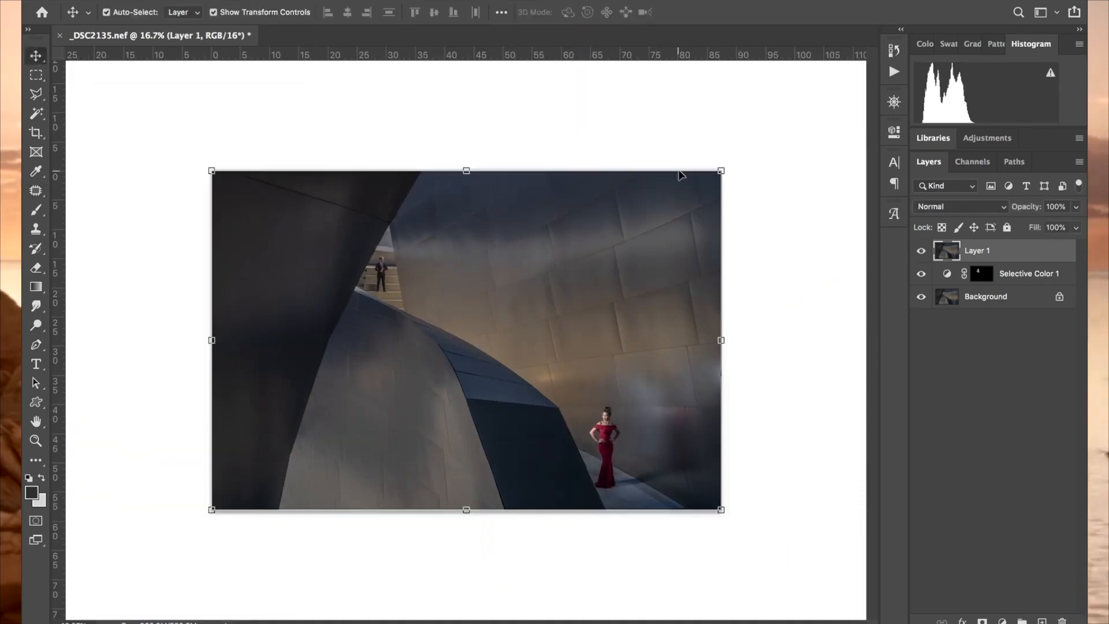
key(super+equal)
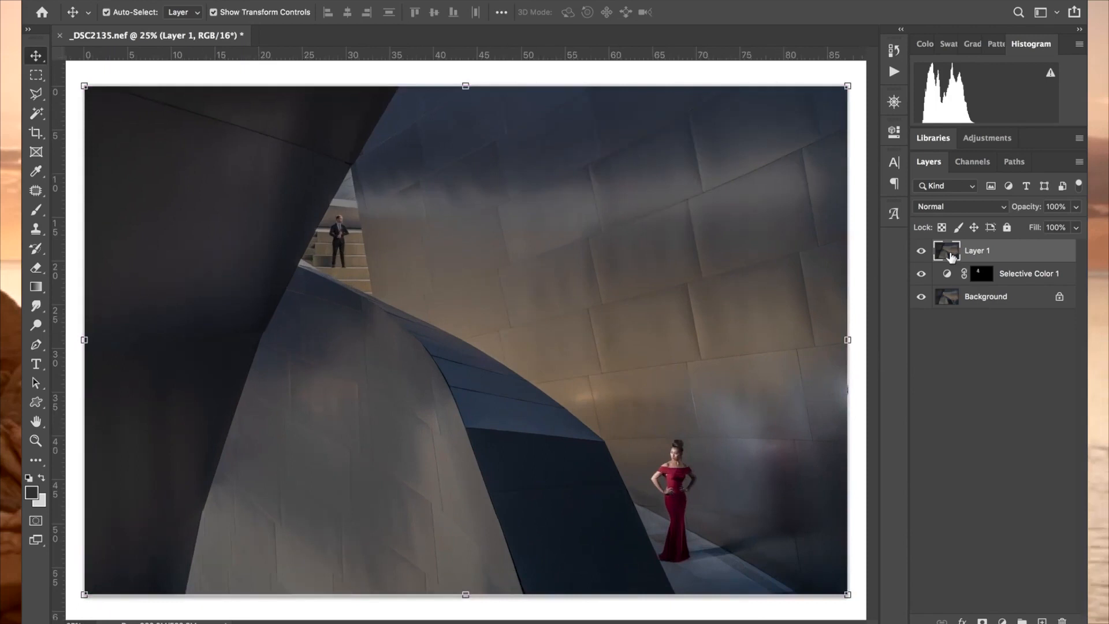
click(365, 0)
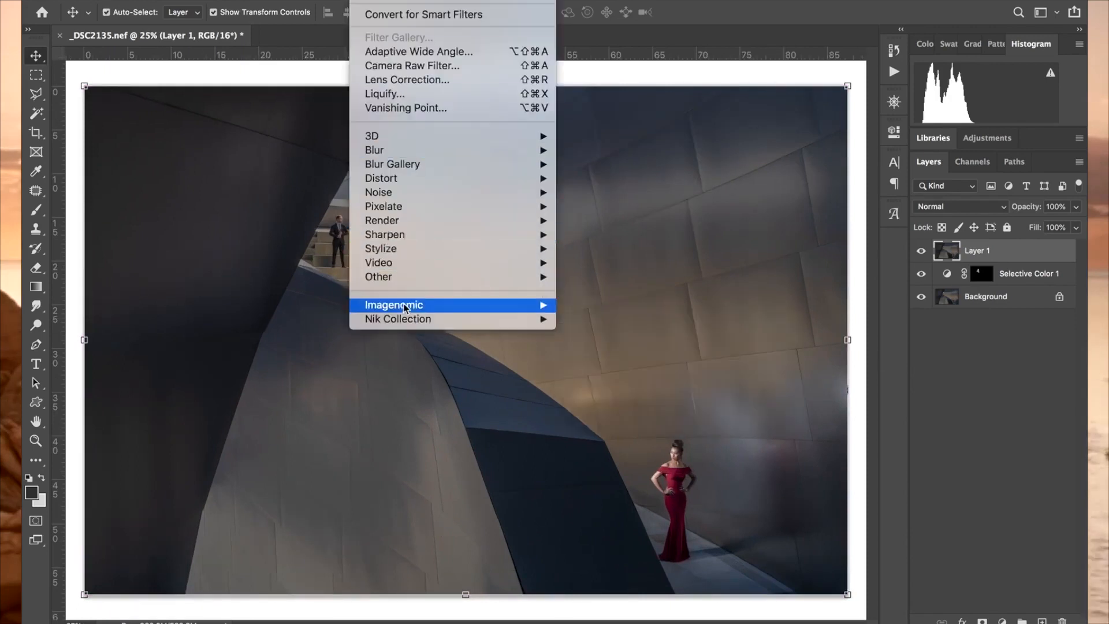
mouse_move(427, 322)
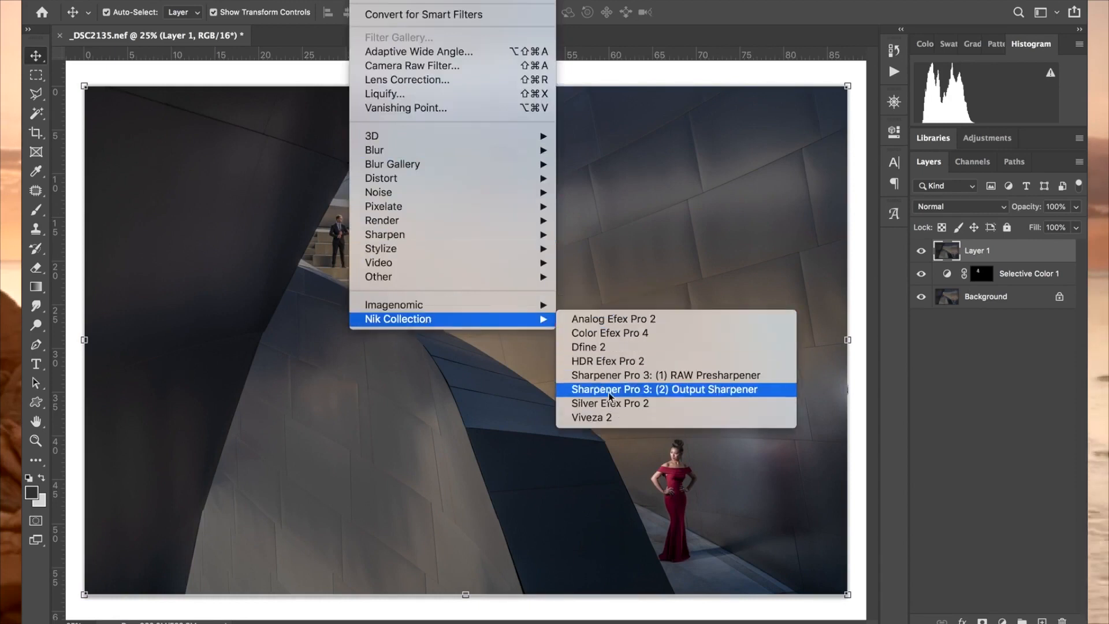
click(744, 390)
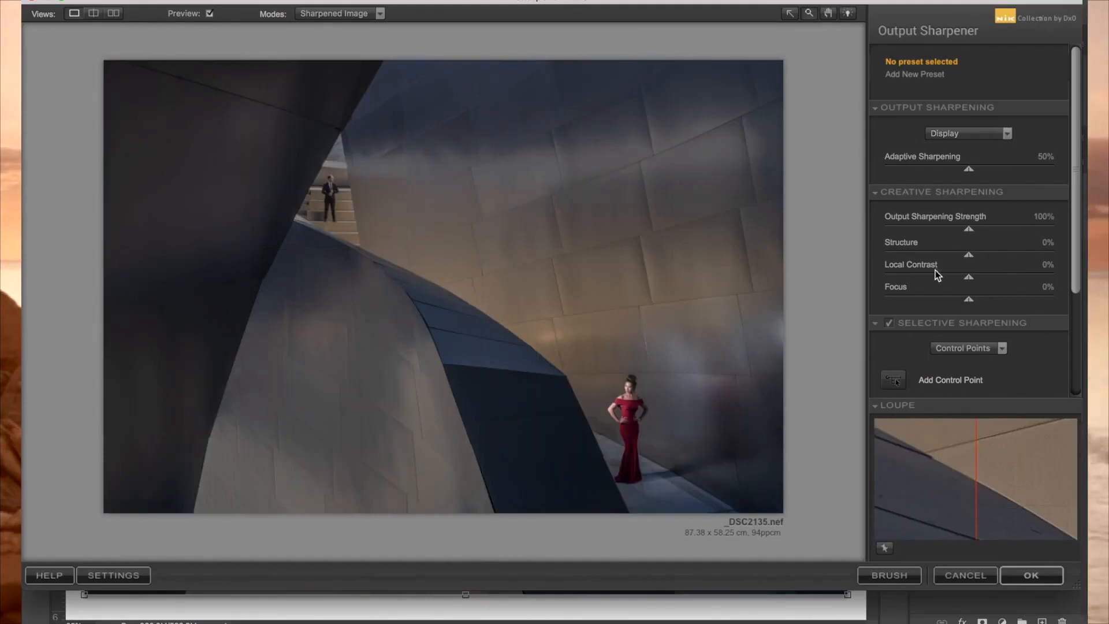
drag(969, 229, 881, 230)
drag(972, 169, 872, 169)
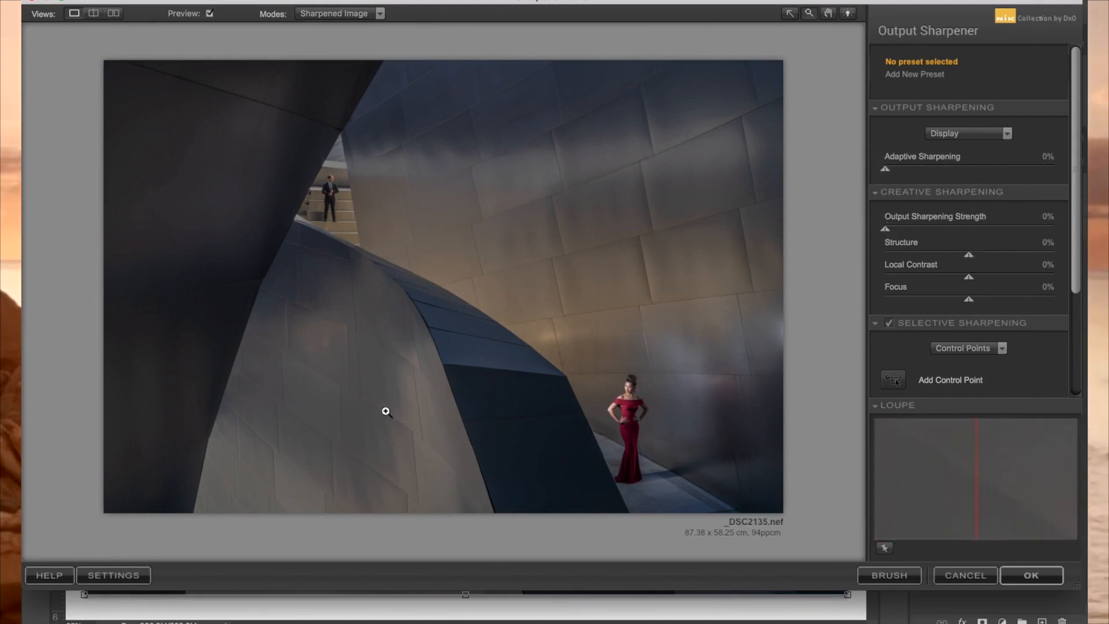
Step: Try Structure values of 66%, -30% and -36% on the photo
drag(968, 257, 1025, 261)
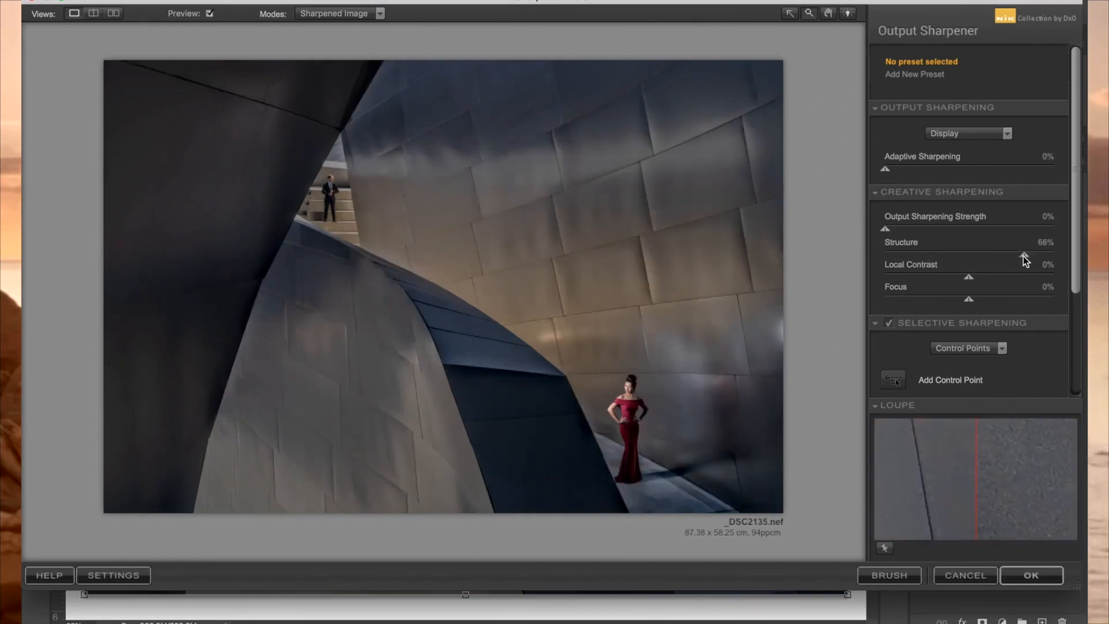
drag(1024, 255, 944, 256)
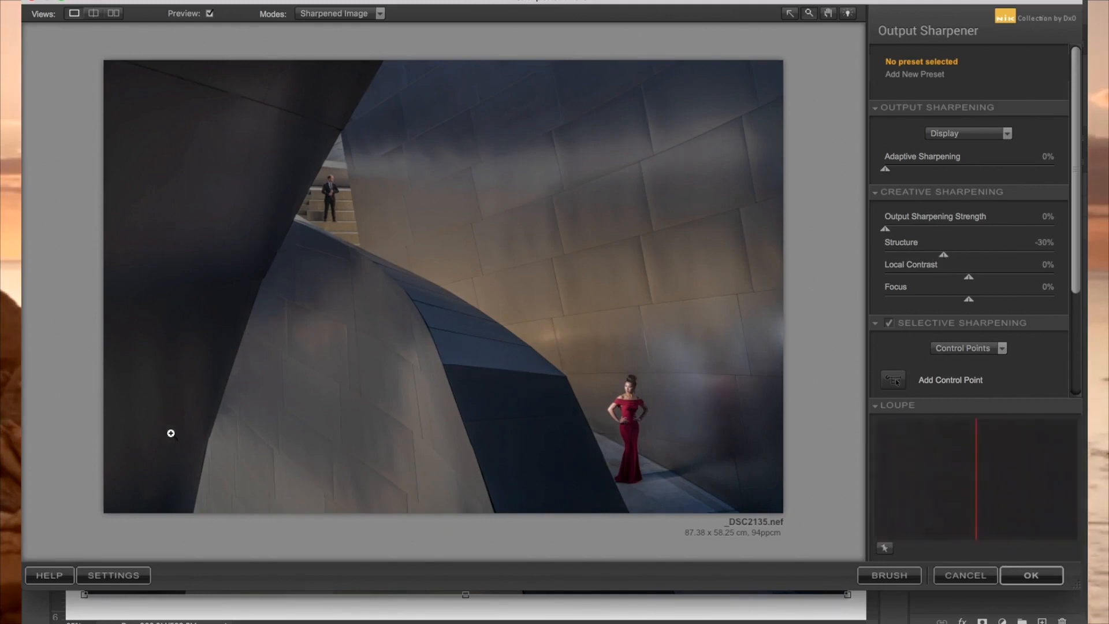
drag(943, 255, 939, 255)
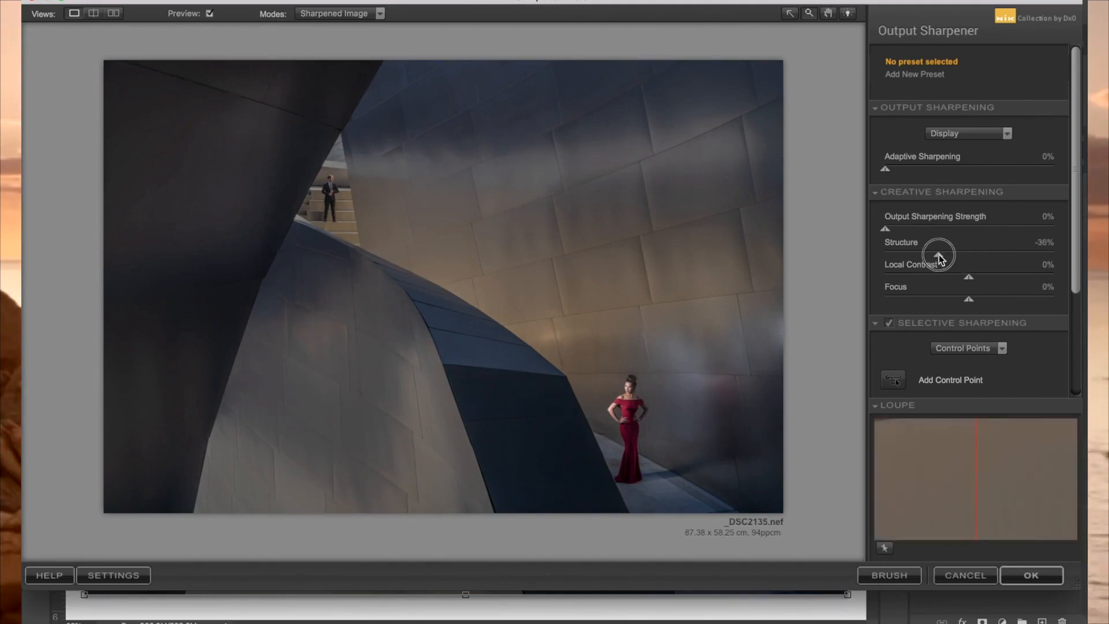
Step: Inspect the blue metal panels at 100%, set Structure to -30% and apply the Output Sharpener
click(512, 406)
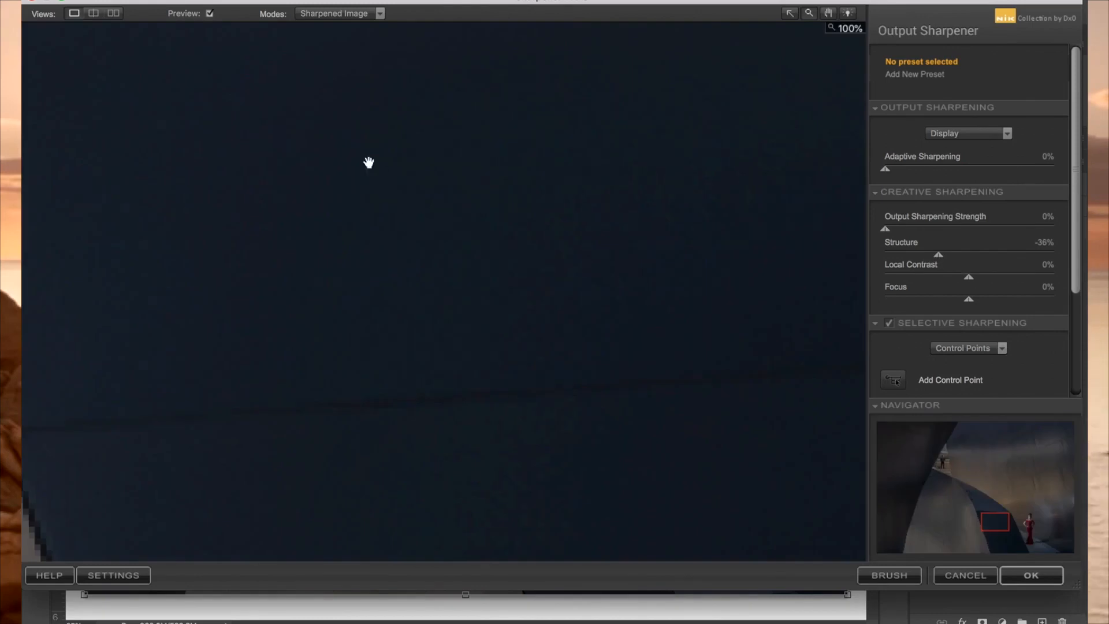
drag(368, 162, 602, 463)
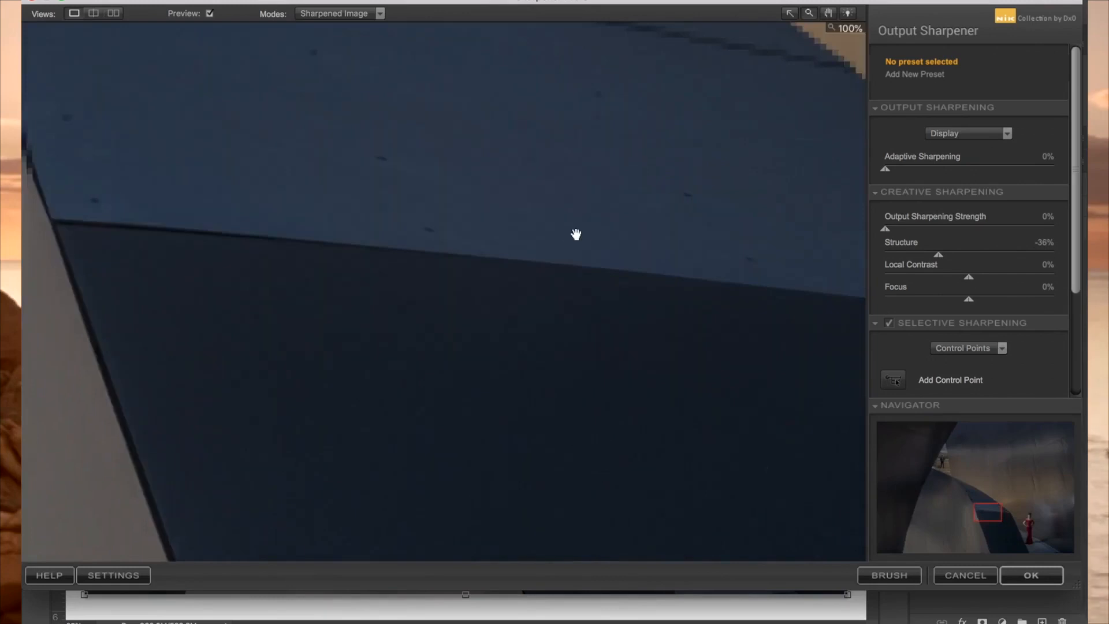
drag(576, 234, 634, 406)
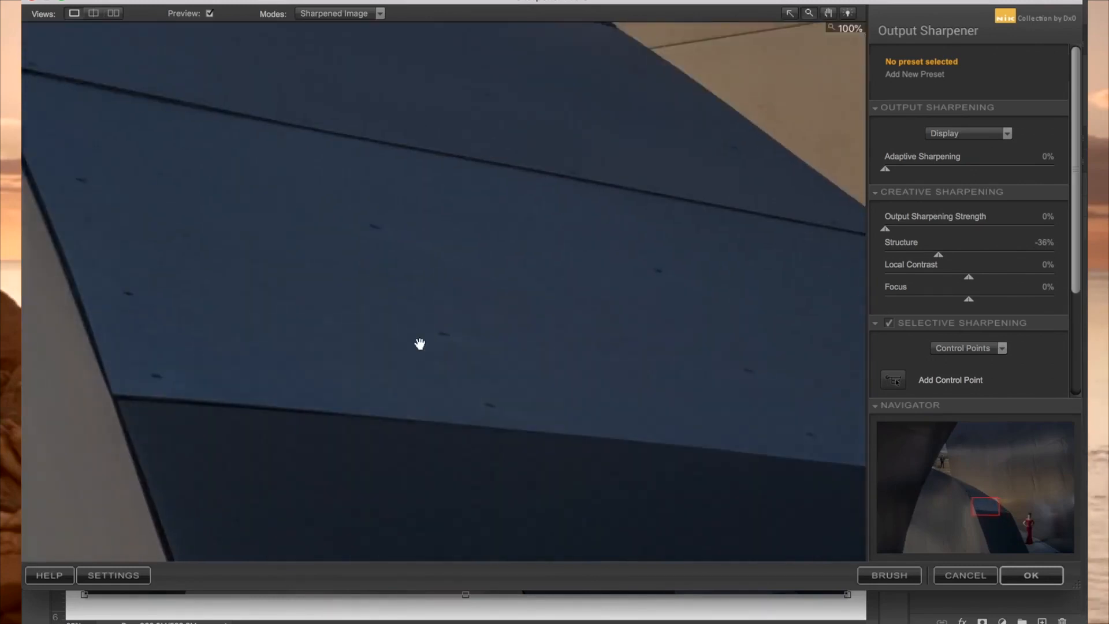
click(1046, 244)
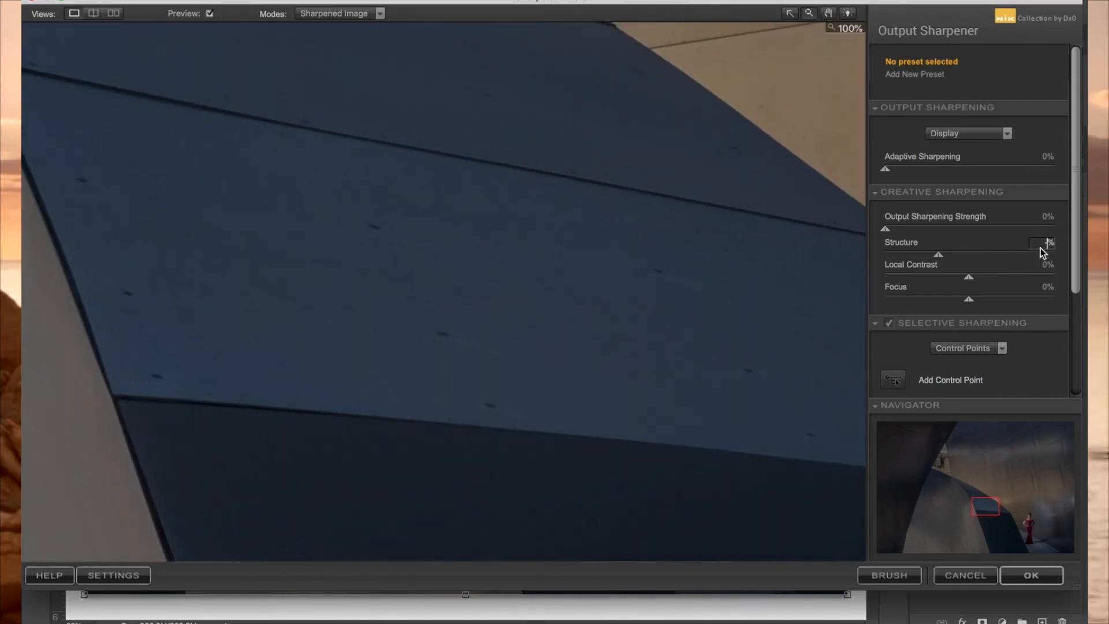
text(-30)
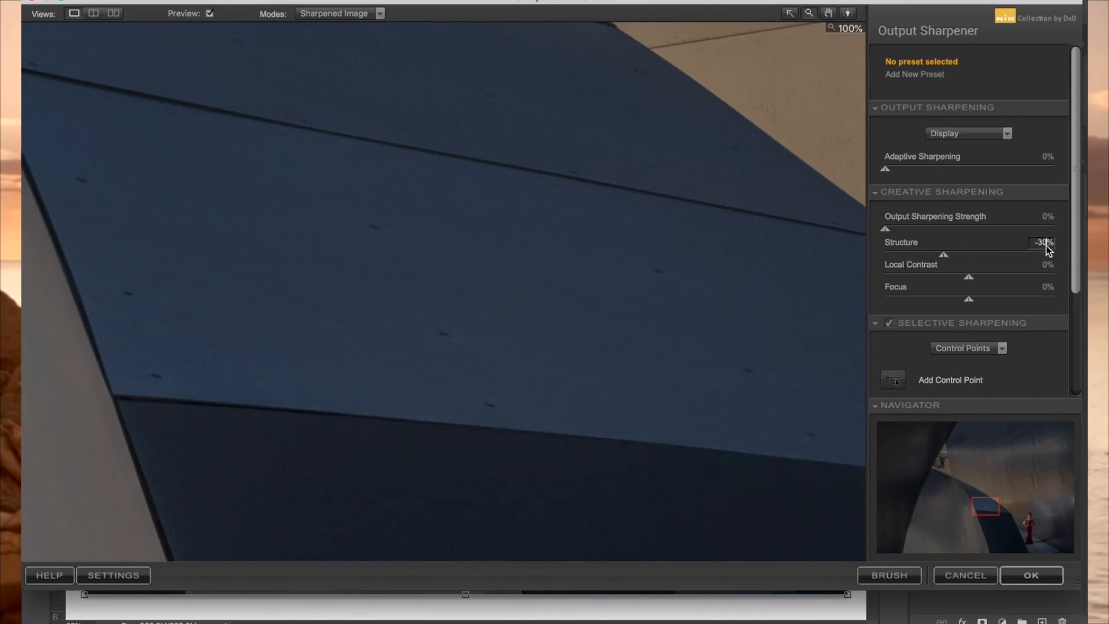
key(Return)
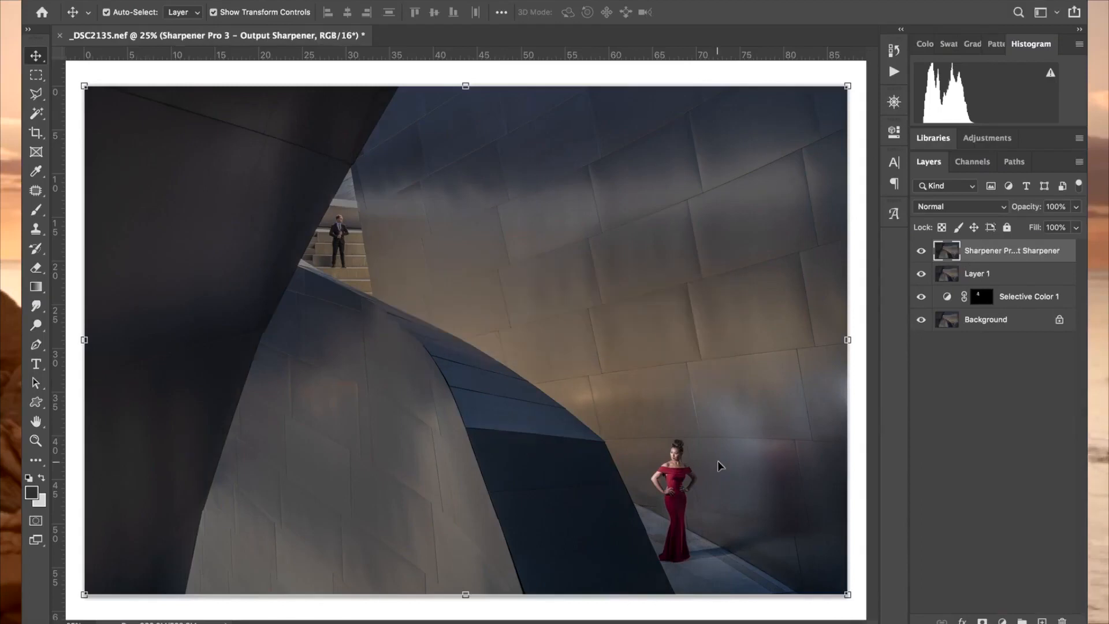
Step: Compare the photo with the Output Sharpener layer off and on, and add an inverted black mask to that layer
click(921, 251)
click(921, 251)
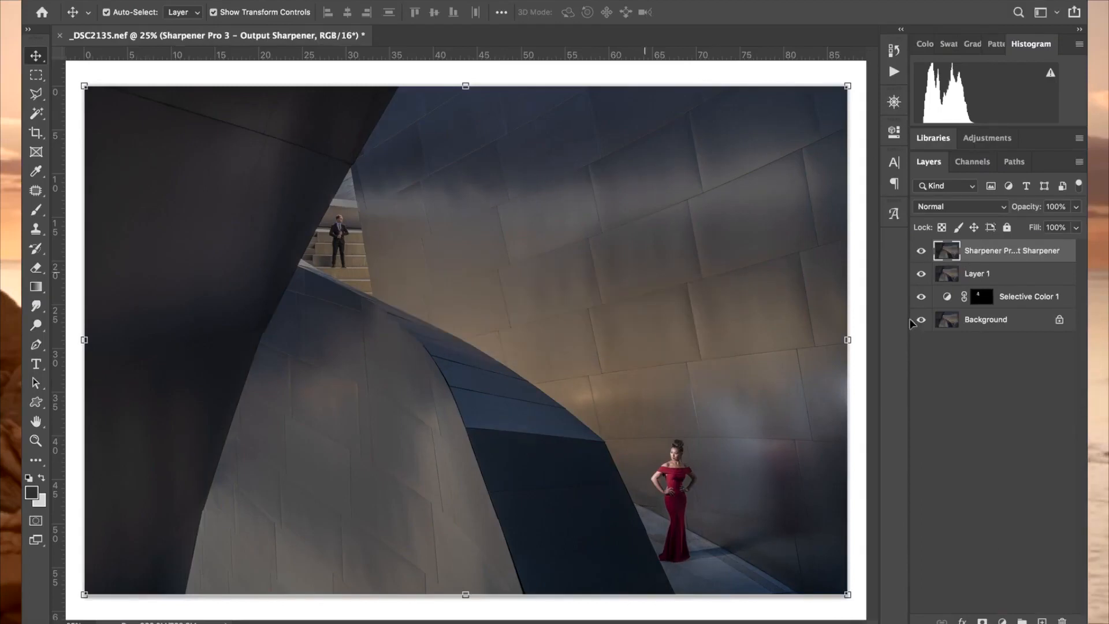
click(983, 620)
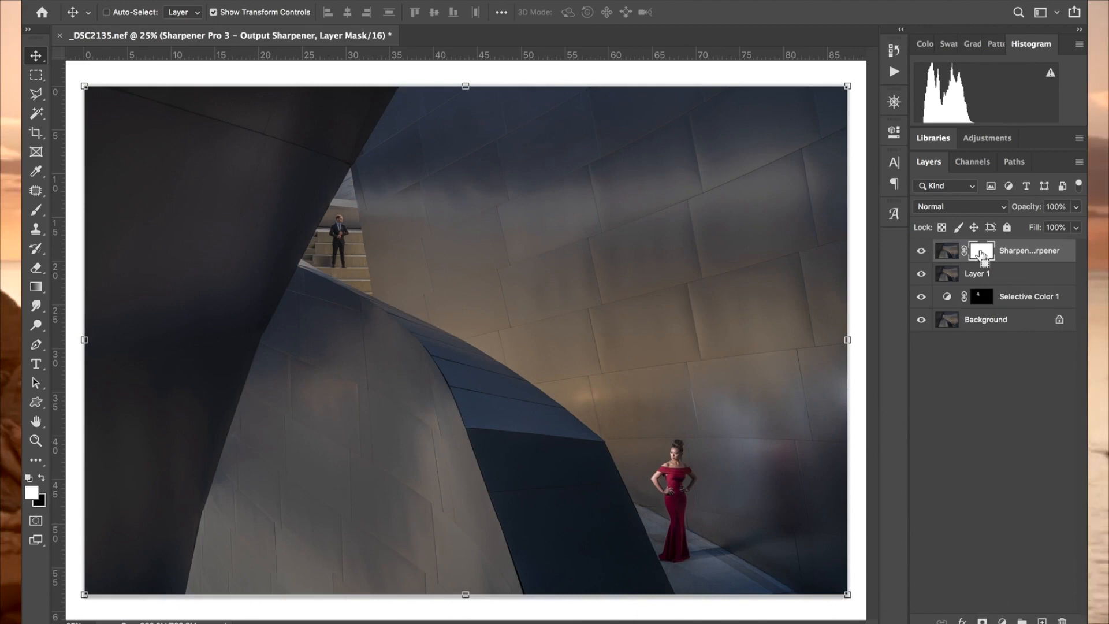
key(ctrl+i)
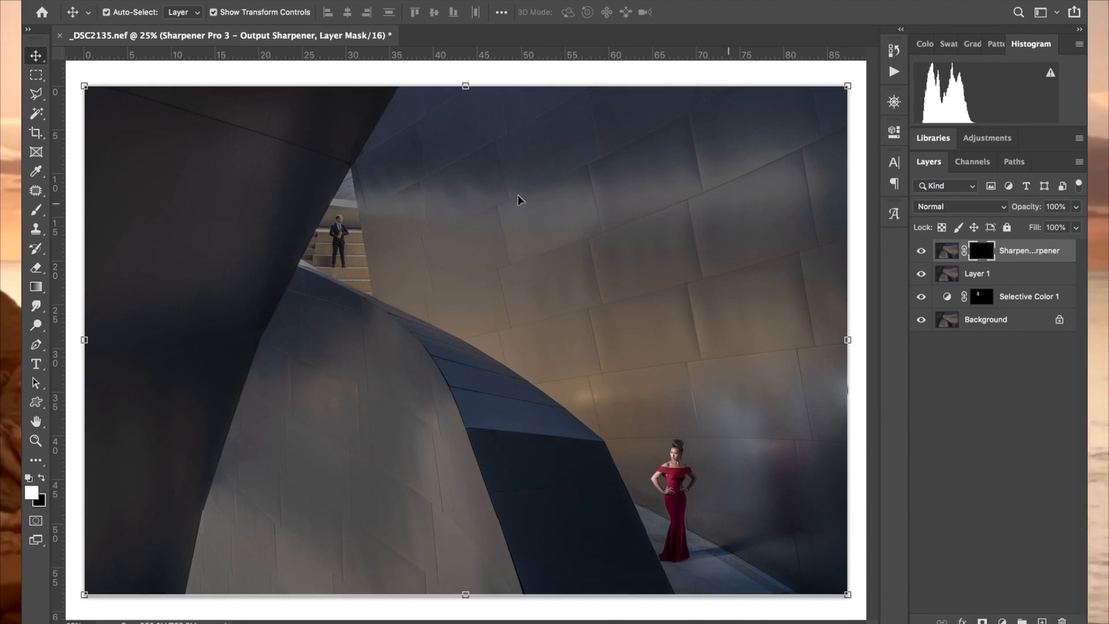
Step: Reveal the smoothing on the curved foreground metal wall through the layer mask, using a 1000 px Eraser at 53% opacity
click(36, 267)
key(bracketright)
key(bracketright)
key(bracketright)
key(bracketright)
key(bracketright)
key(bracketright)
key(bracketright)
key(bracketright)
key(bracketright)
key(bracketright)
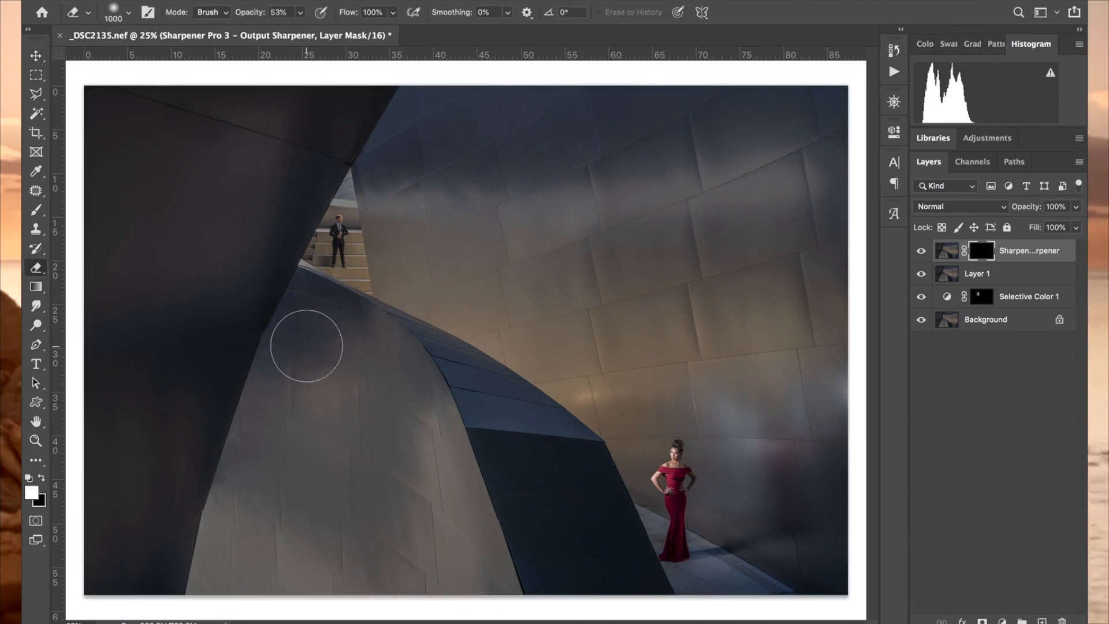
key(x)
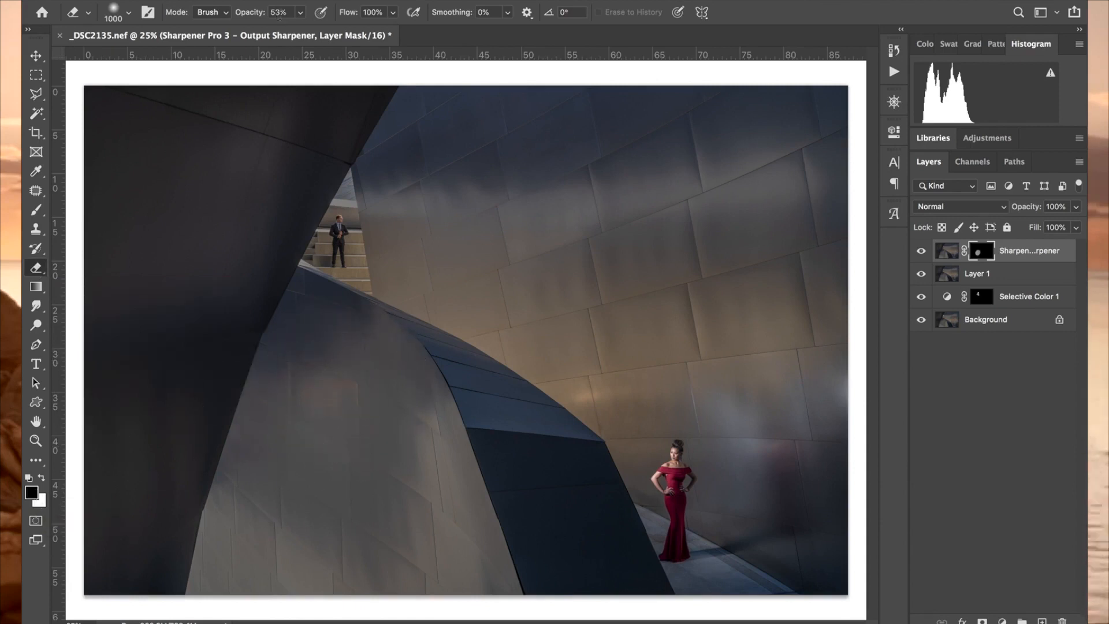
Step: Raise the Eraser opacity to 100% and reveal the smoothing across the remaining metal walls, leaving the man and woman masked
click(303, 14)
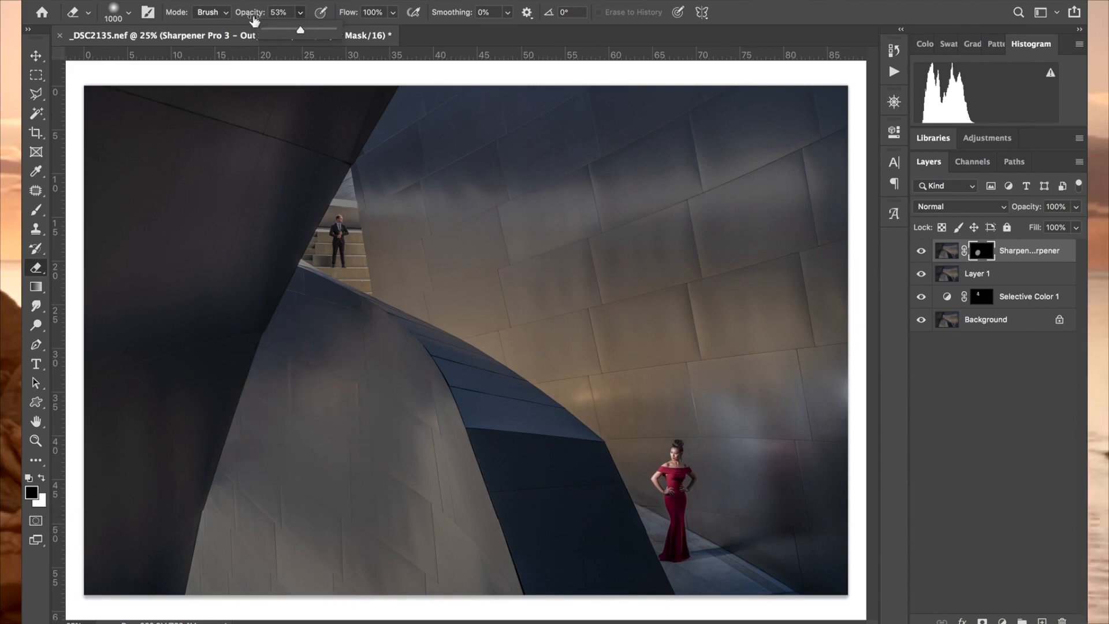
drag(300, 32, 341, 33)
mouse_move(327, 304)
mouse_down()
mouse_move(344, 378)
mouse_move(322, 398)
mouse_move(333, 362)
mouse_move(314, 329)
mouse_move(237, 550)
mouse_move(210, 405)
mouse_move(185, 523)
mouse_move(167, 349)
mouse_move(116, 339)
mouse_move(104, 413)
mouse_move(236, 312)
mouse_move(226, 287)
mouse_move(281, 177)
mouse_move(262, 177)
mouse_move(264, 125)
mouse_move(114, 263)
mouse_move(126, 123)
mouse_move(96, 107)
mouse_move(347, 83)
mouse_move(240, 170)
mouse_move(155, 342)
mouse_move(191, 366)
mouse_move(292, 341)
mouse_move(280, 316)
mouse_move(381, 351)
mouse_move(492, 441)
mouse_move(400, 357)
mouse_move(495, 411)
mouse_move(554, 462)
mouse_move(644, 611)
mouse_move(421, 414)
mouse_move(352, 335)
mouse_move(343, 434)
mouse_move(649, 148)
mouse_up()
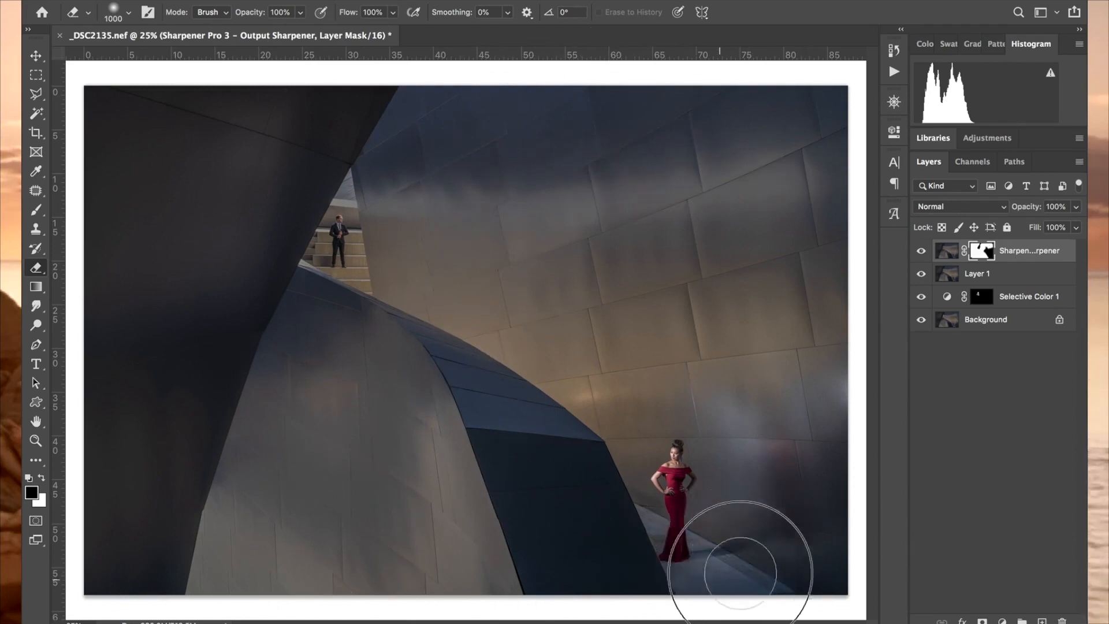
mouse_move(740, 573)
mouse_down()
mouse_move(853, 449)
mouse_move(787, 389)
mouse_move(634, 384)
mouse_move(607, 391)
mouse_move(604, 407)
mouse_move(619, 408)
mouse_move(574, 397)
mouse_move(515, 347)
mouse_move(610, 361)
mouse_move(426, 346)
mouse_move(527, 251)
mouse_move(803, 255)
mouse_move(541, 227)
mouse_move(770, 116)
mouse_move(827, 226)
mouse_move(853, 333)
mouse_up()
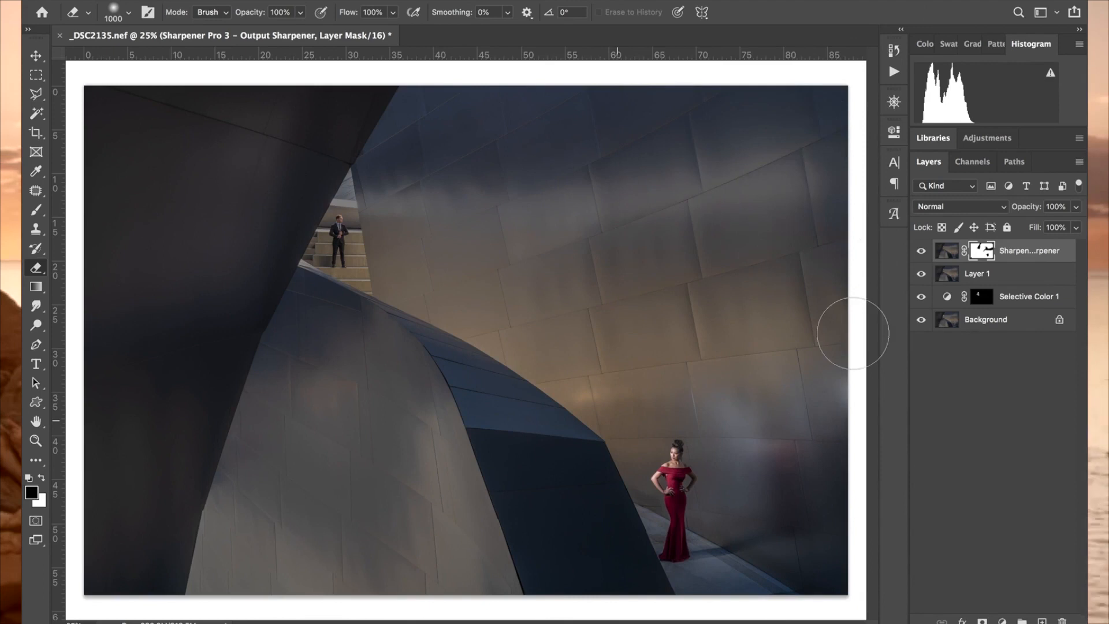
Step: Show the mask as a red overlay and mask the woman's head and the man on the stairs with a 250 px Eraser
alt+shift+click(985, 254)
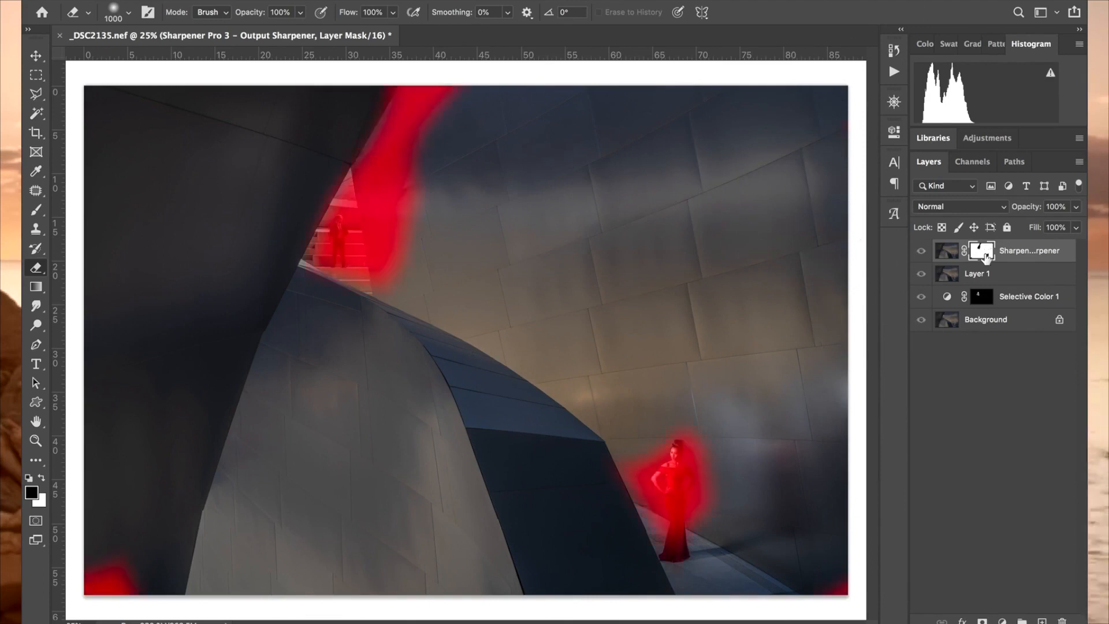
key(x)
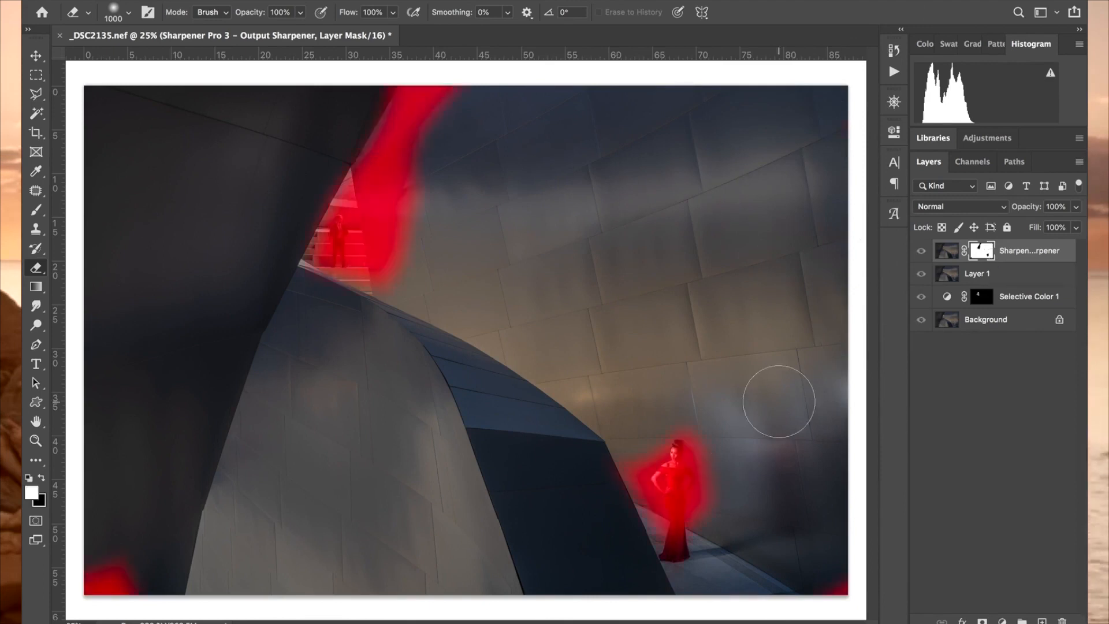
key(bracketleft)
key(bracketleft)
key(bracketleft)
key(bracketleft)
key(bracketleft)
key(bracketleft)
key(bracketleft)
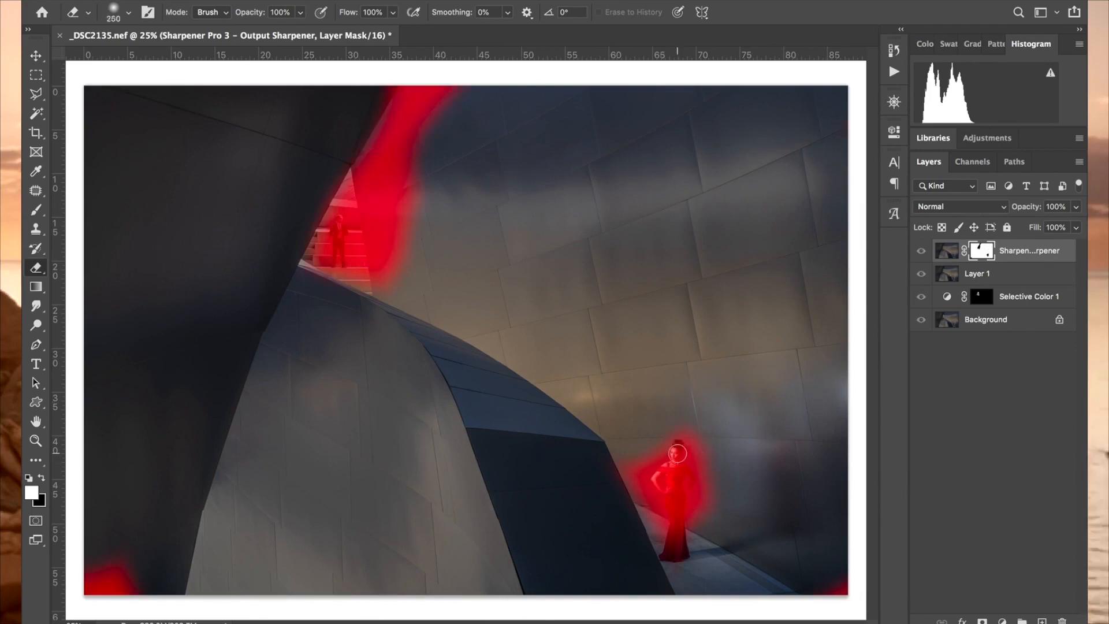
drag(678, 454, 671, 453)
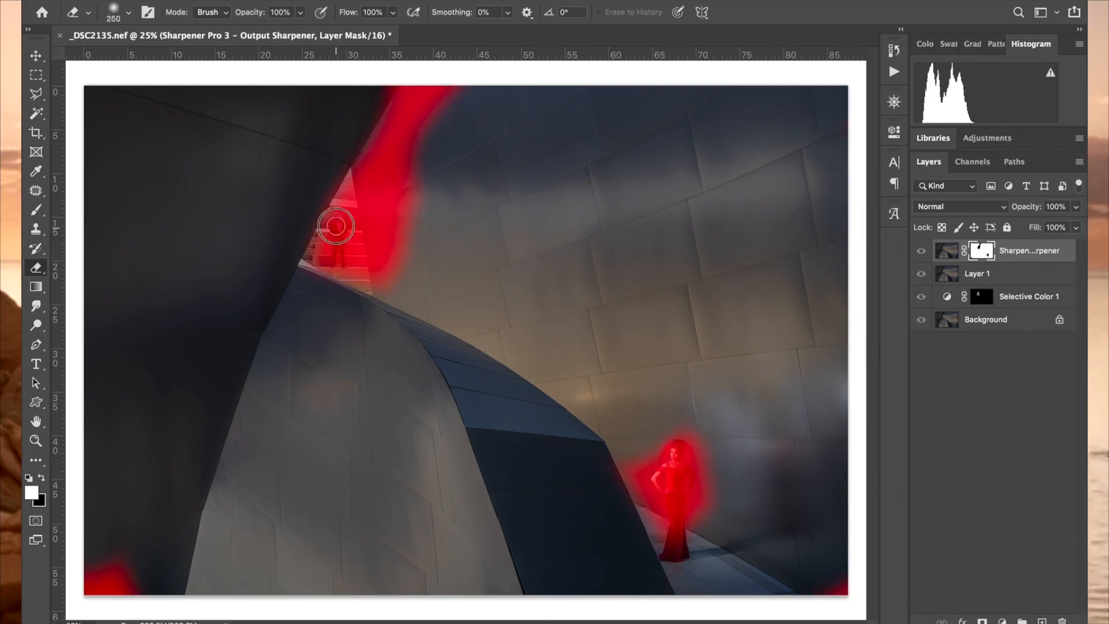
mouse_move(336, 226)
mouse_down()
mouse_move(317, 248)
mouse_move(347, 265)
mouse_move(339, 228)
mouse_move(371, 284)
mouse_up()
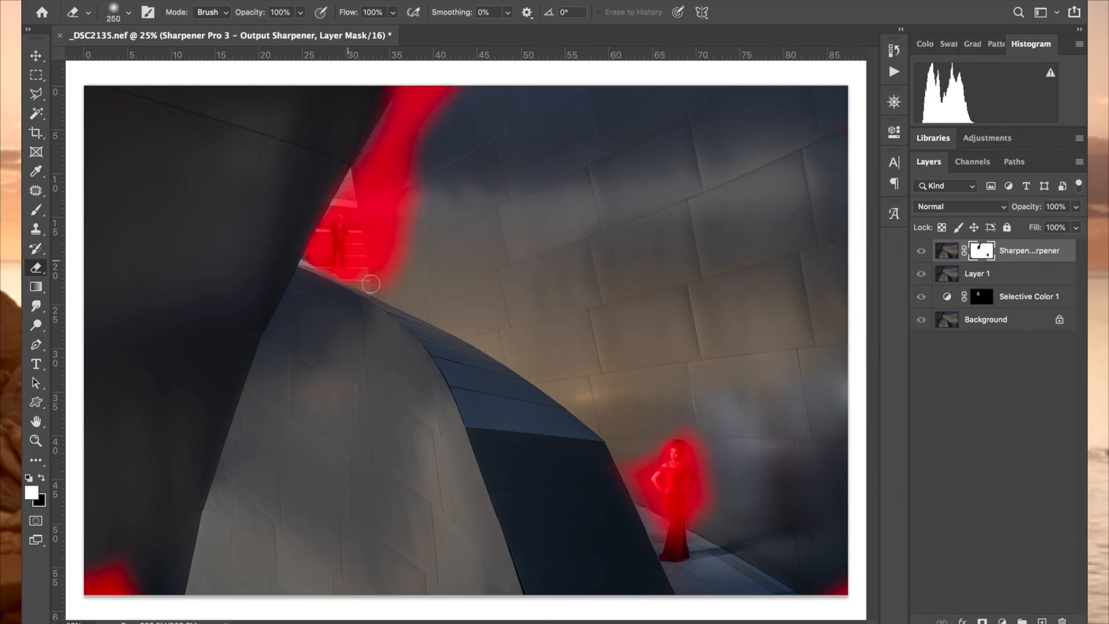
Step: Clear the leftover red mask patches from the photo's lower corners so the smoothing covers them
key(x)
drag(829, 582, 850, 595)
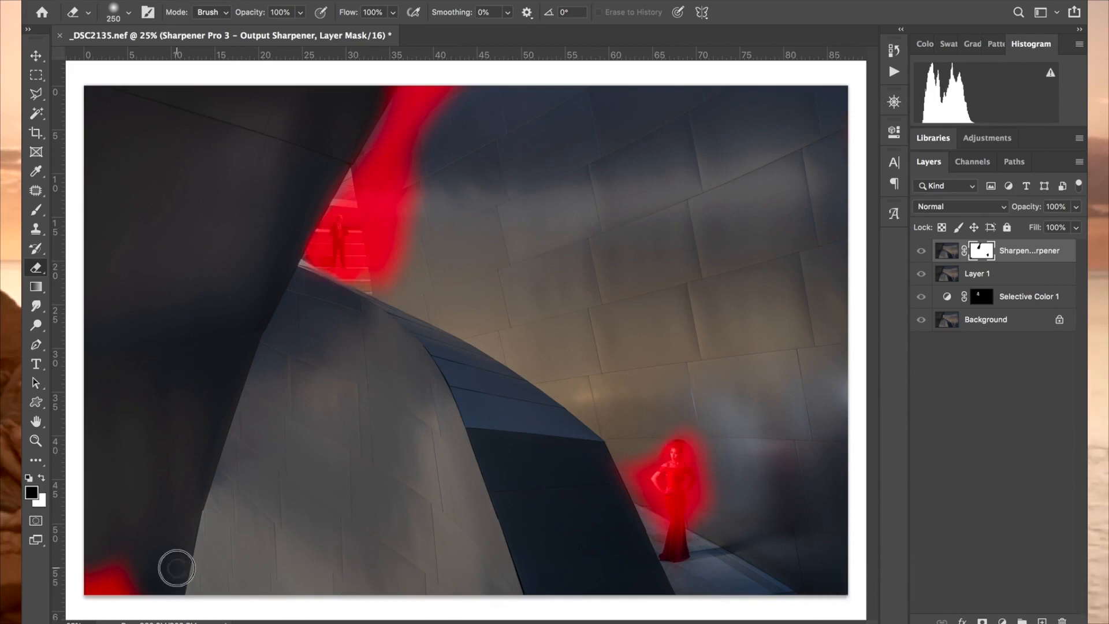
drag(176, 568, 94, 587)
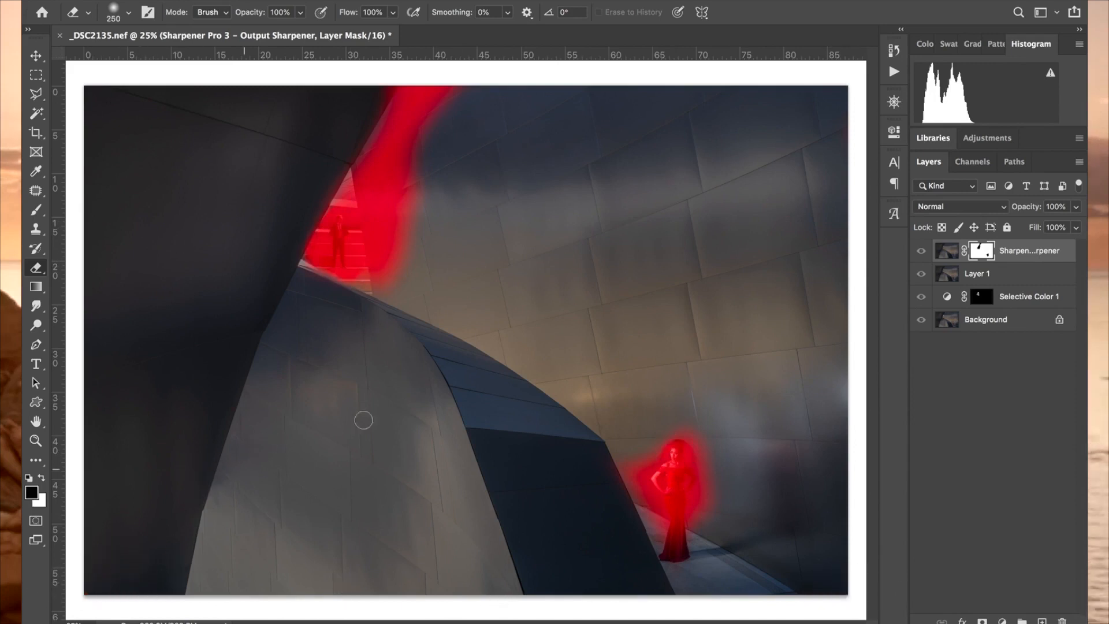
Step: Mask the rest of the woman's red dress from the smoothing and hide the mask overlay
key(x)
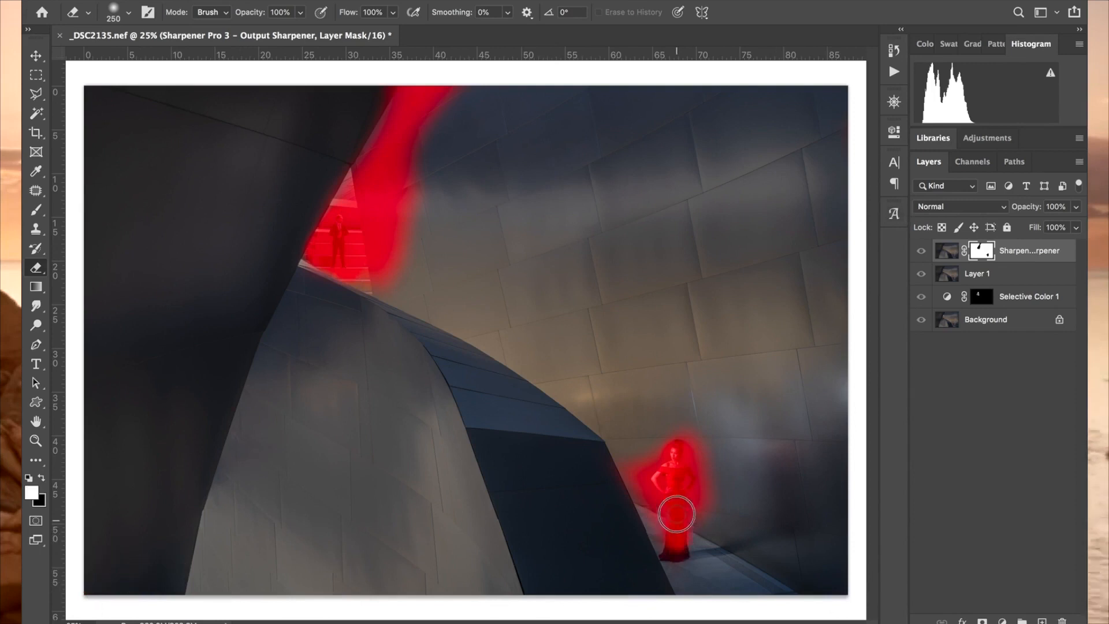
mouse_move(676, 514)
mouse_down()
mouse_move(668, 549)
mouse_move(685, 548)
mouse_move(680, 482)
mouse_up()
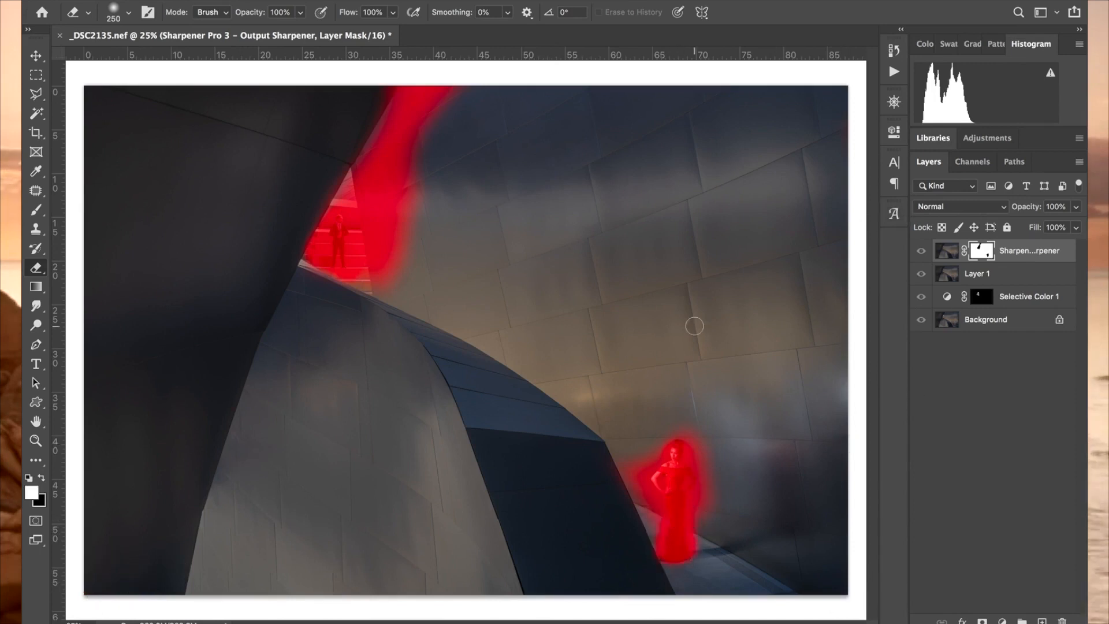
key(backslash)
Step: Merge the masked Output Sharpener layer with Layer 1
key(v)
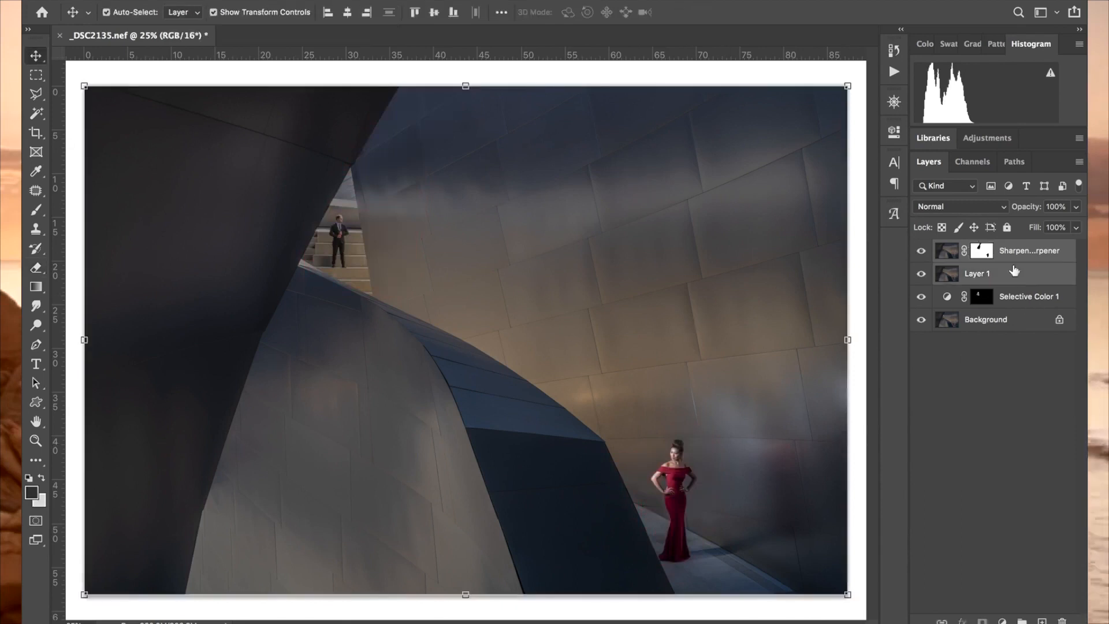
click(948, 252)
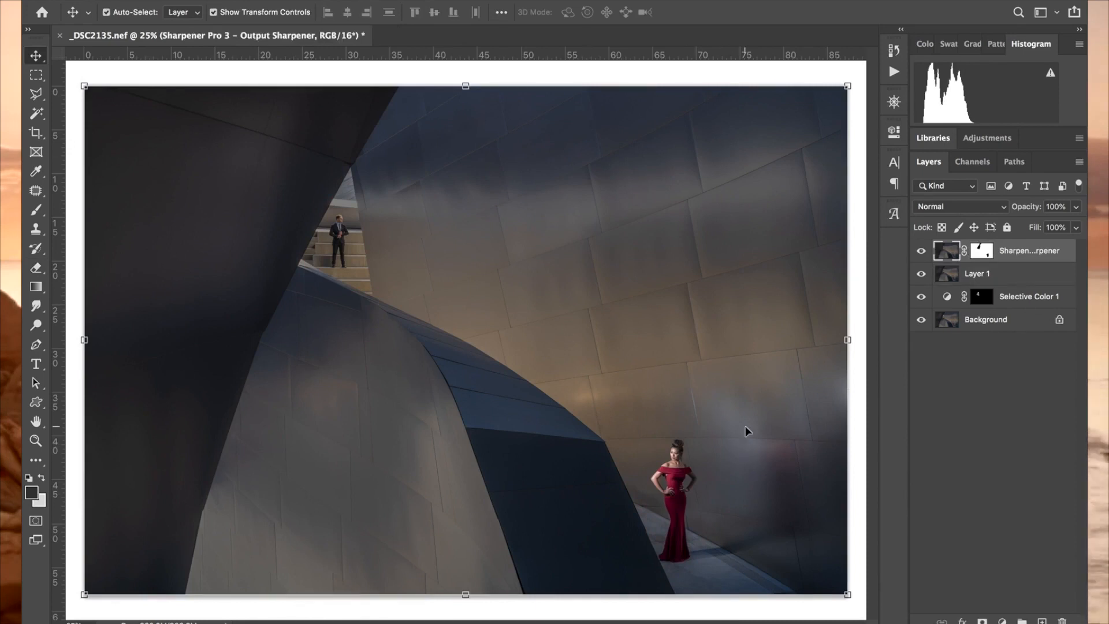
click(978, 276)
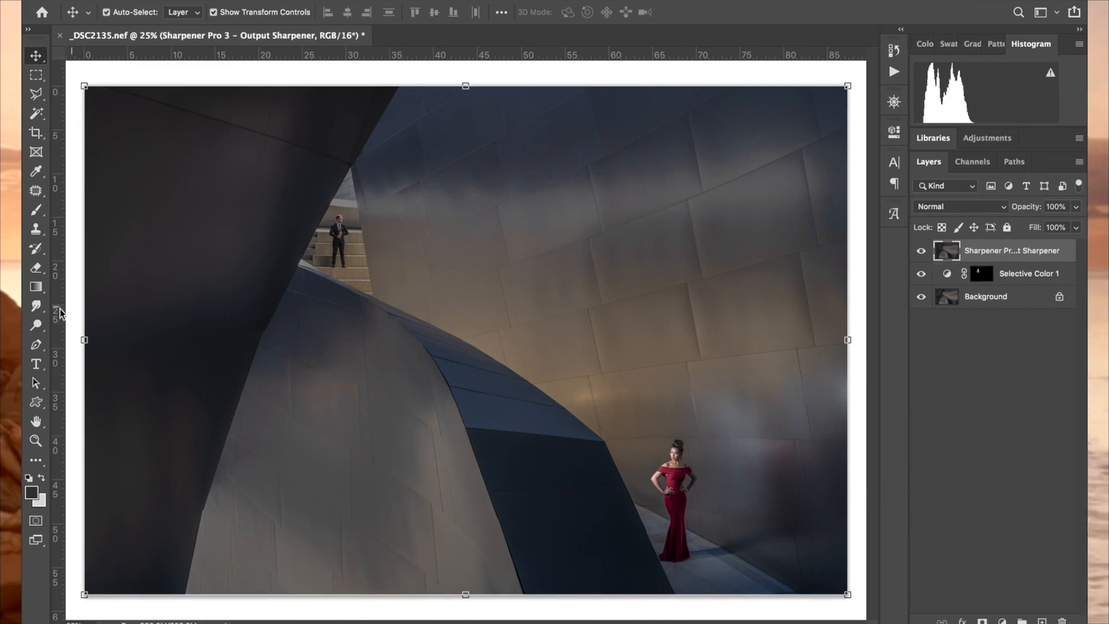
Step: Set up the Burn tool with its range on Highlights and its exposure at 21%, keeping Protect Tones on
click(35, 325)
click(70, 339)
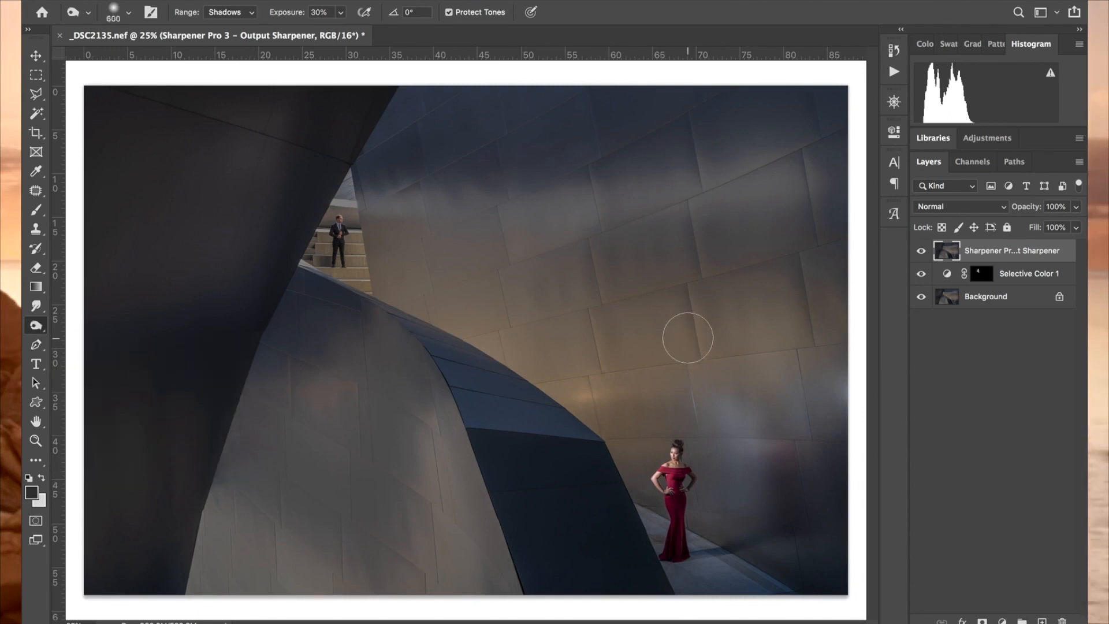
click(240, 12)
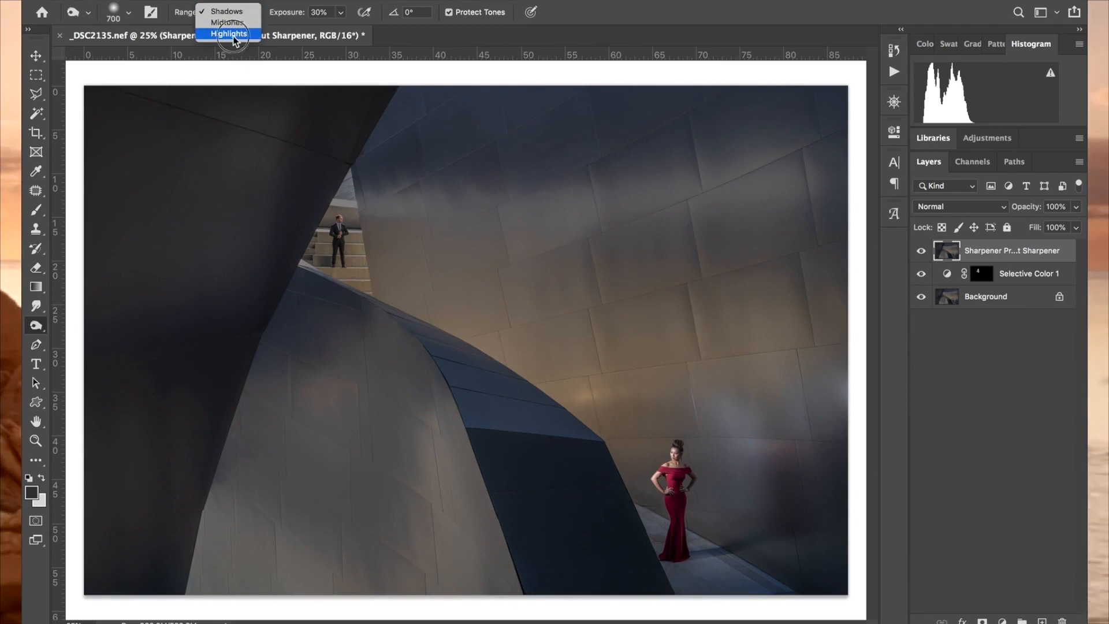
click(231, 36)
click(342, 13)
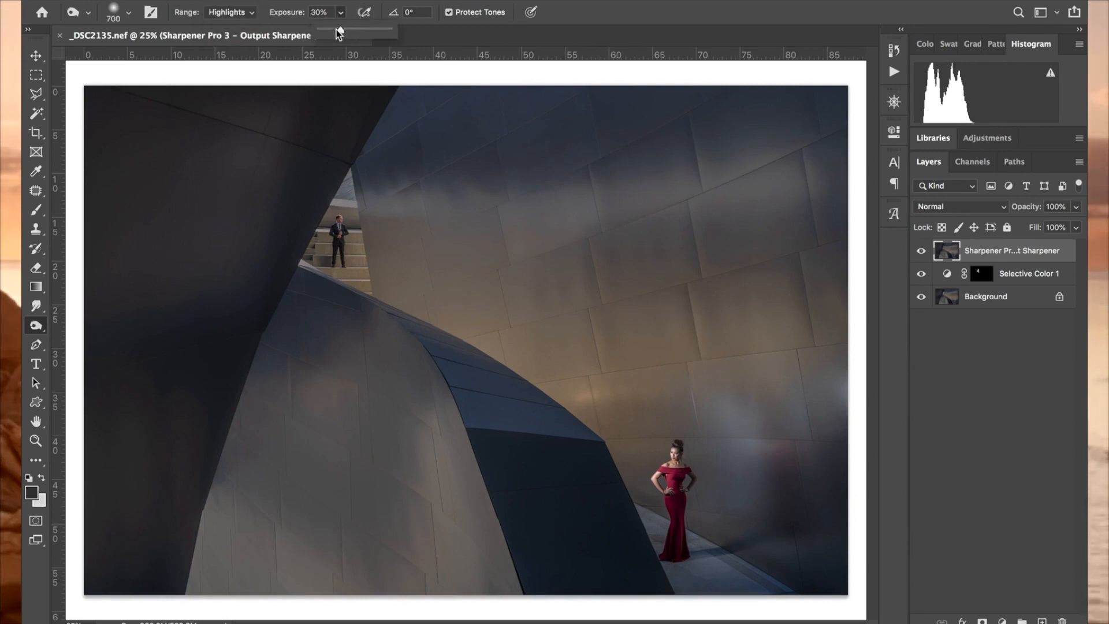
drag(338, 33, 336, 34)
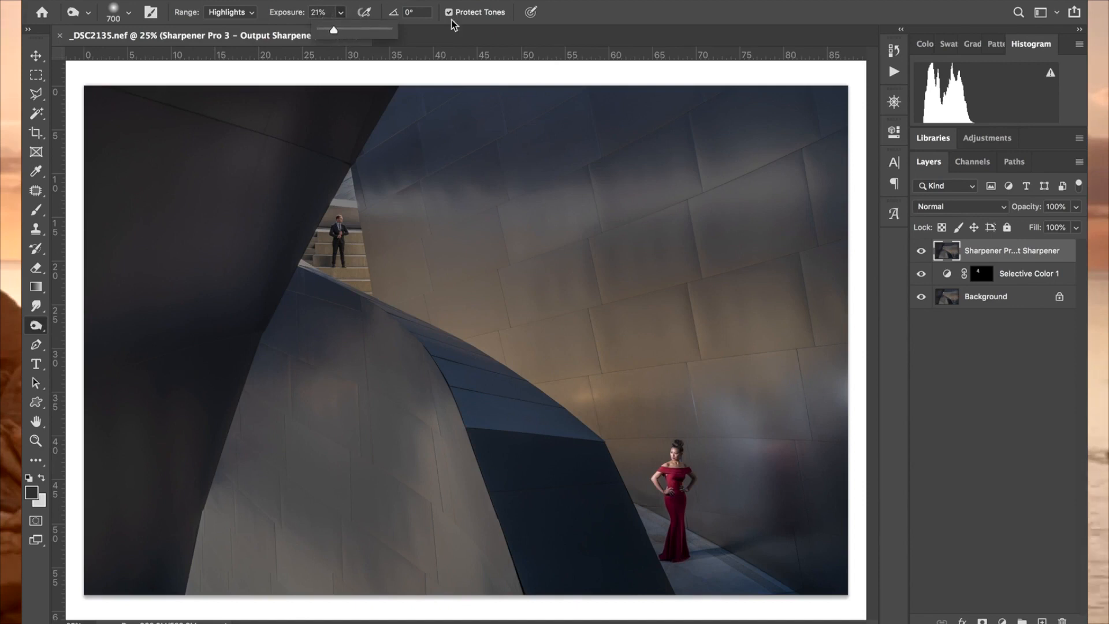
click(452, 1)
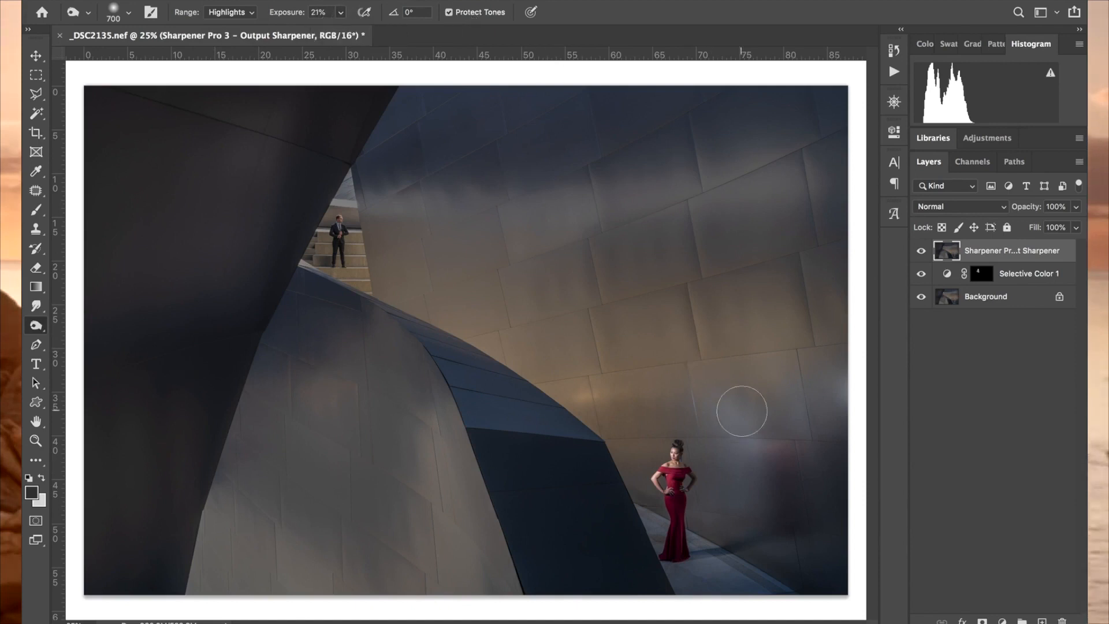
Step: Burn the bright reflections on the metal wall beside and above the woman, enlarging the brush to about 1000 px
key(bracketright)
mouse_move(728, 418)
mouse_down()
mouse_move(751, 458)
mouse_move(753, 421)
mouse_move(788, 455)
mouse_move(804, 419)
mouse_move(792, 425)
mouse_move(817, 396)
mouse_move(760, 455)
mouse_move(696, 396)
mouse_move(751, 478)
mouse_move(743, 500)
mouse_move(775, 446)
mouse_move(775, 466)
mouse_move(773, 429)
mouse_move(732, 493)
mouse_move(706, 397)
mouse_move(772, 423)
mouse_up()
key(bracketright)
mouse_move(798, 219)
mouse_down()
mouse_move(804, 166)
mouse_move(640, 257)
mouse_up()
key(])
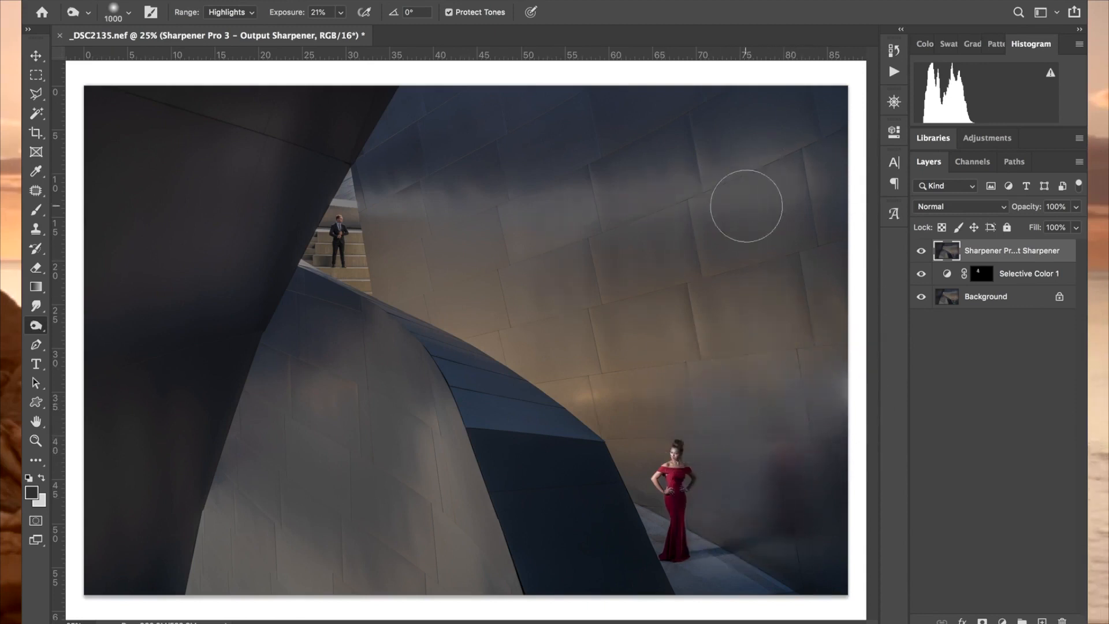
key(])
mouse_move(745, 207)
mouse_down()
mouse_move(411, 183)
mouse_move(694, 383)
mouse_move(608, 376)
mouse_up()
Step: Burn the pavement beside the woman with a 600 px brush and the surrounding wall highlights with an 1100 px brush
key([)
key([)
key([)
key([)
key([)
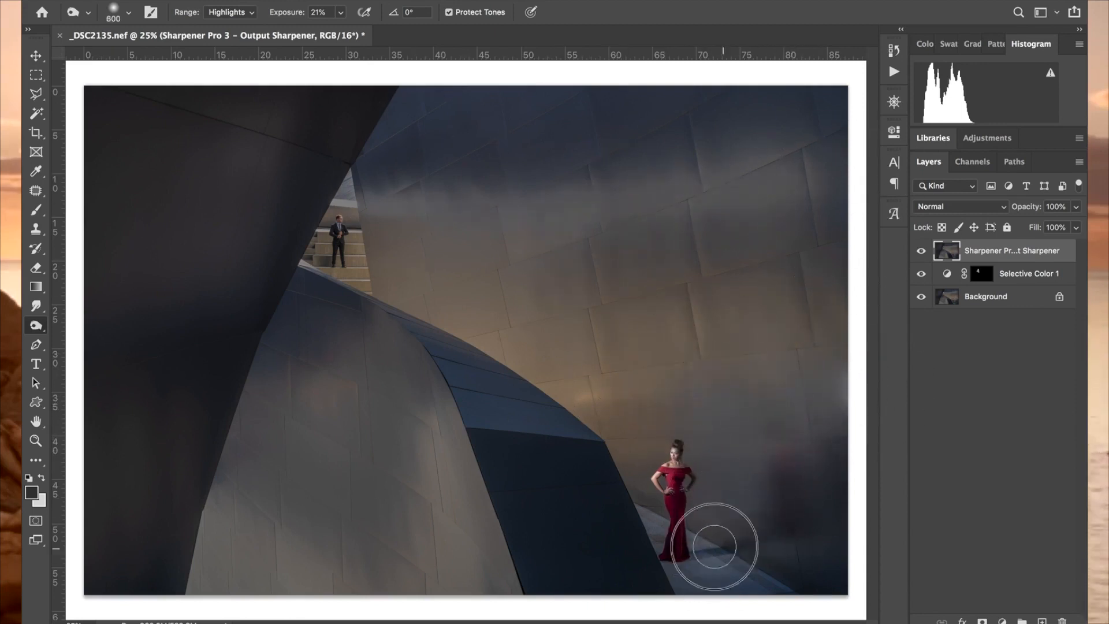
key(])
key(])
key(])
key(])
key(])
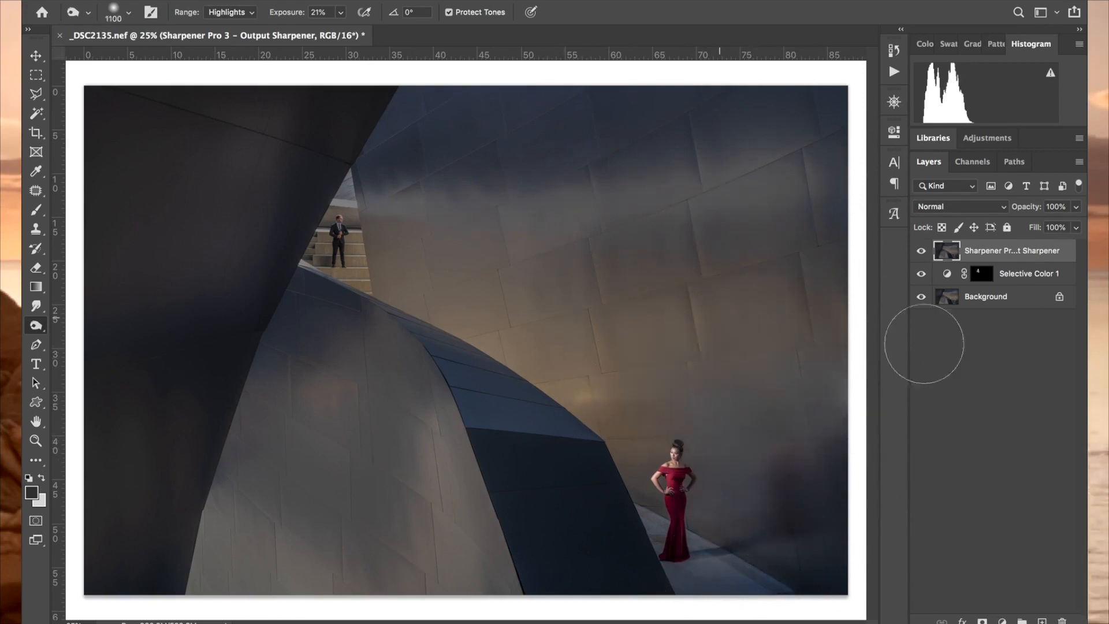
Step: Patch the bright spot on the warm metal wall beside the blue curved roof with the Patch tool
key(super+plus)
key(super+plus)
key(j)
mouse_move(740, 432)
mouse_down()
mouse_move(609, 375)
mouse_move(577, 410)
mouse_move(601, 393)
mouse_up()
drag(580, 399, 592, 433)
mouse_move(577, 378)
mouse_down()
mouse_move(569, 403)
mouse_move(552, 404)
mouse_up()
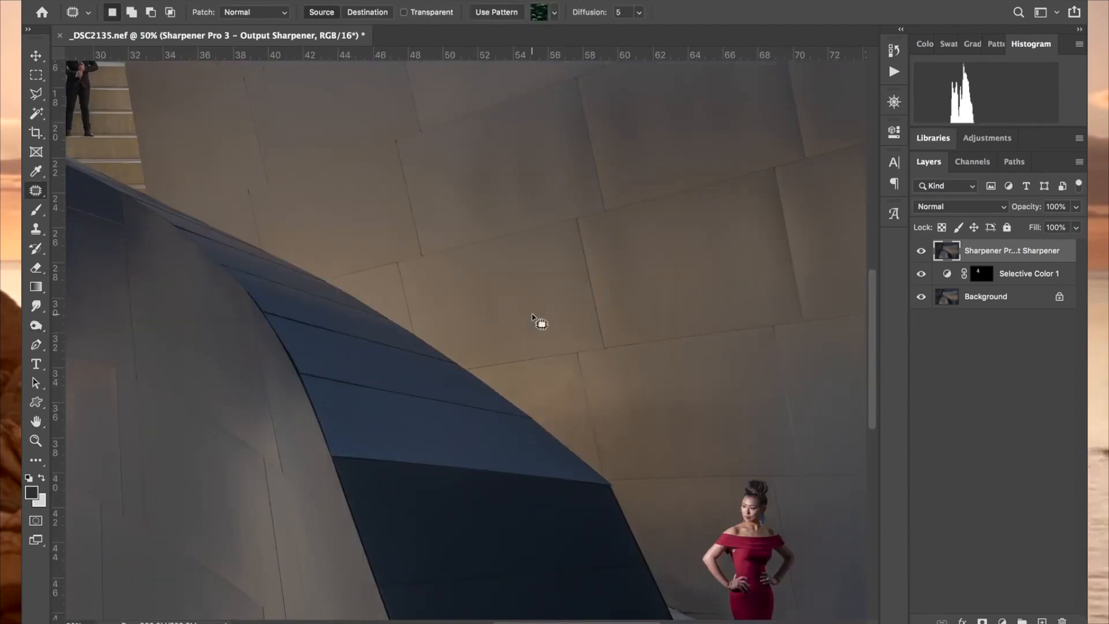
click(922, 251)
click(921, 251)
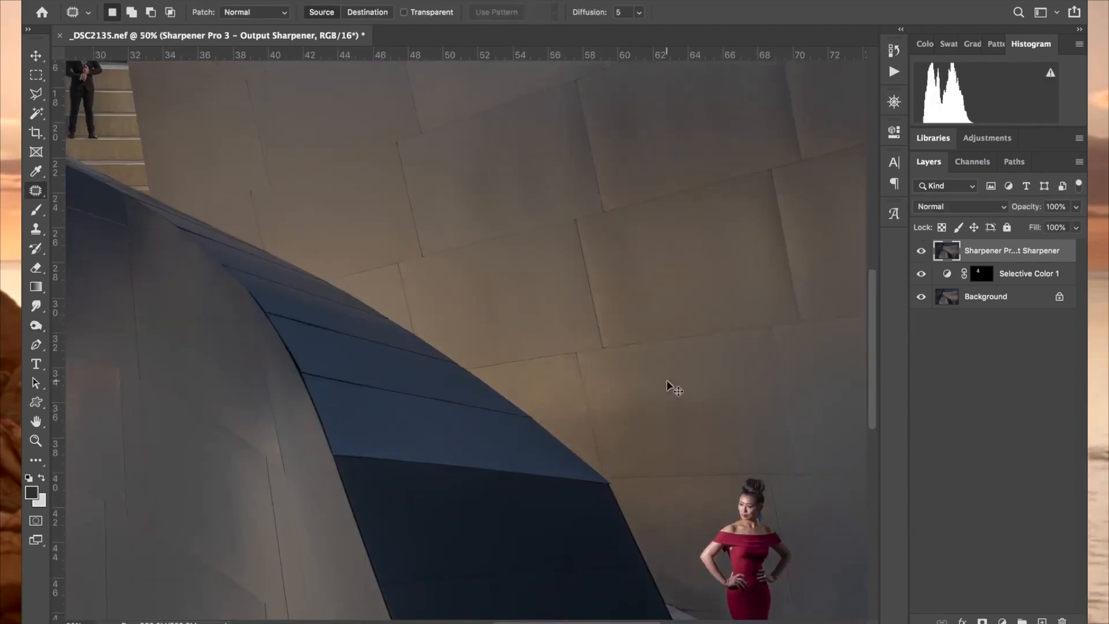
Step: Patch the remaining uneven tones on the warm wall between the roof edge and the woman, and clear the selection
key(super+minus)
drag(667, 401, 664, 403)
drag(660, 414, 705, 426)
click(634, 399)
drag(634, 399, 657, 397)
drag(656, 412, 704, 347)
click(685, 435)
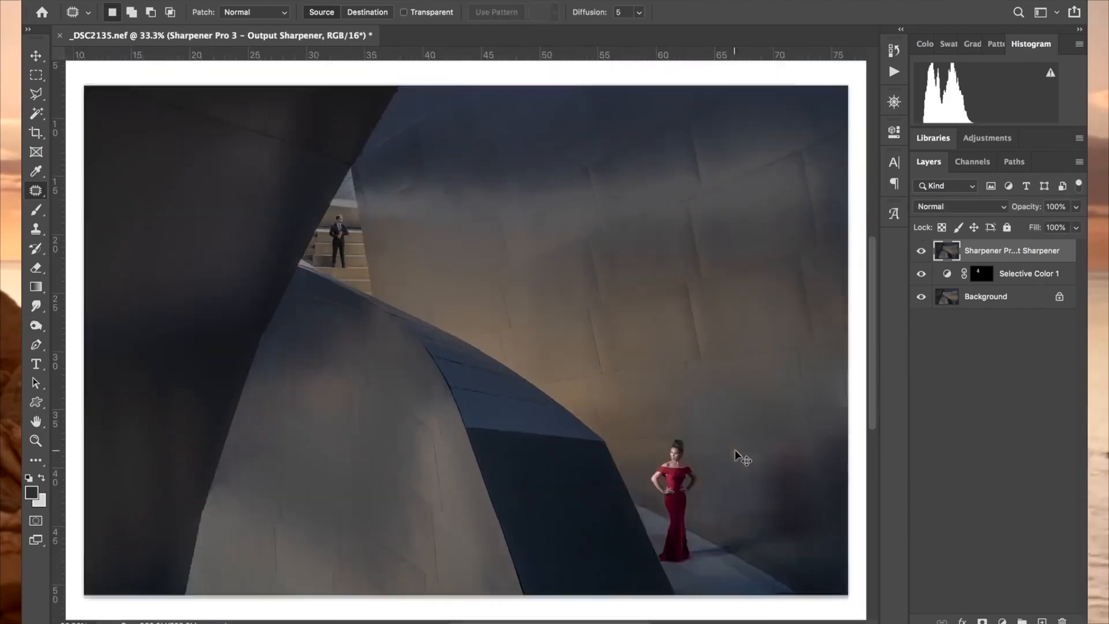
key(super+minus)
drag(605, 433, 655, 437)
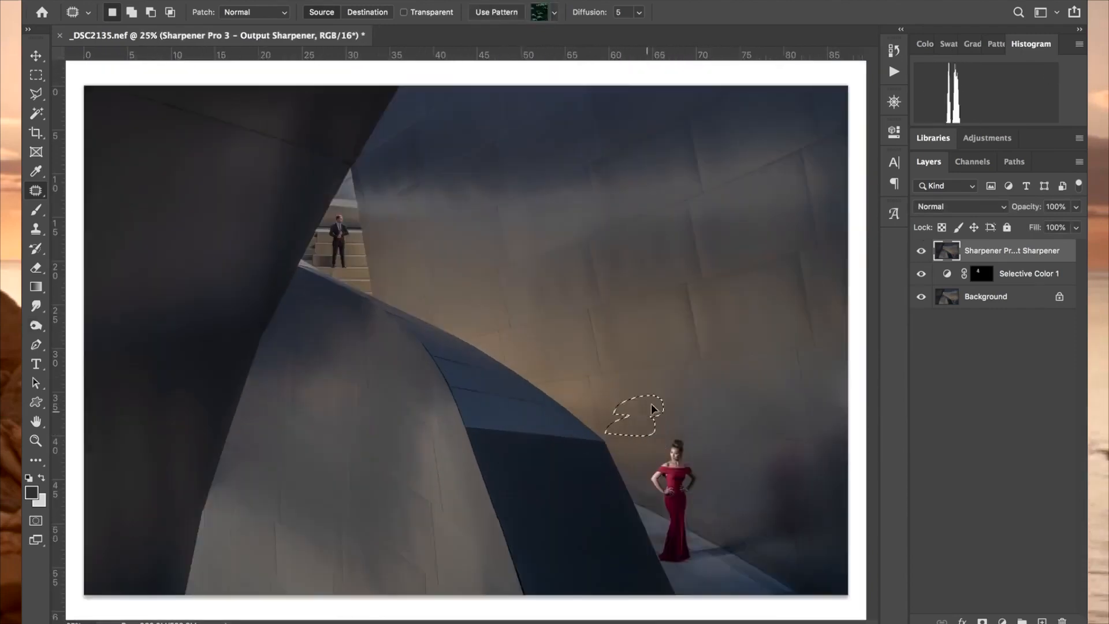
key(super+d)
Step: Compare the photo with the merged Output Sharpener layer off and on, and review the whole image at 16.7%
click(922, 251)
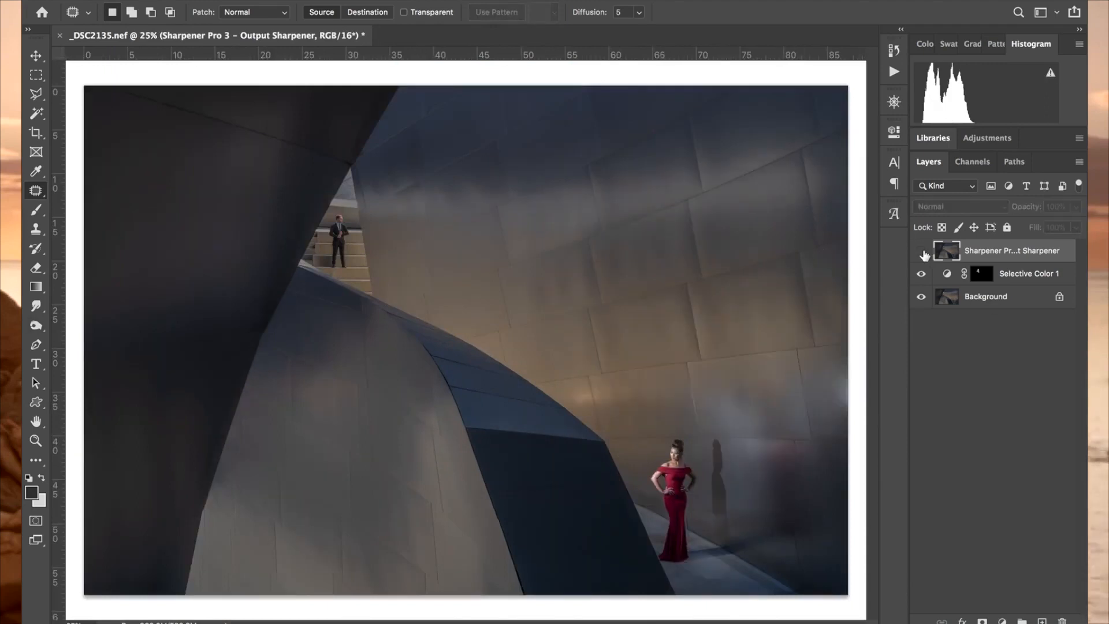
click(922, 251)
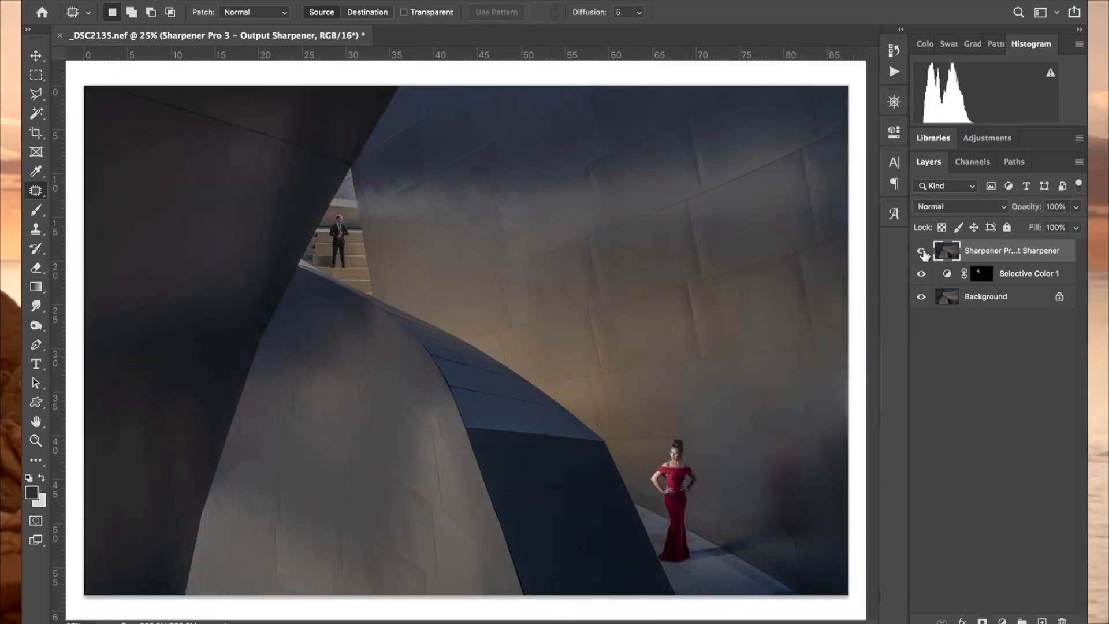
click(921, 251)
click(921, 251)
click(922, 251)
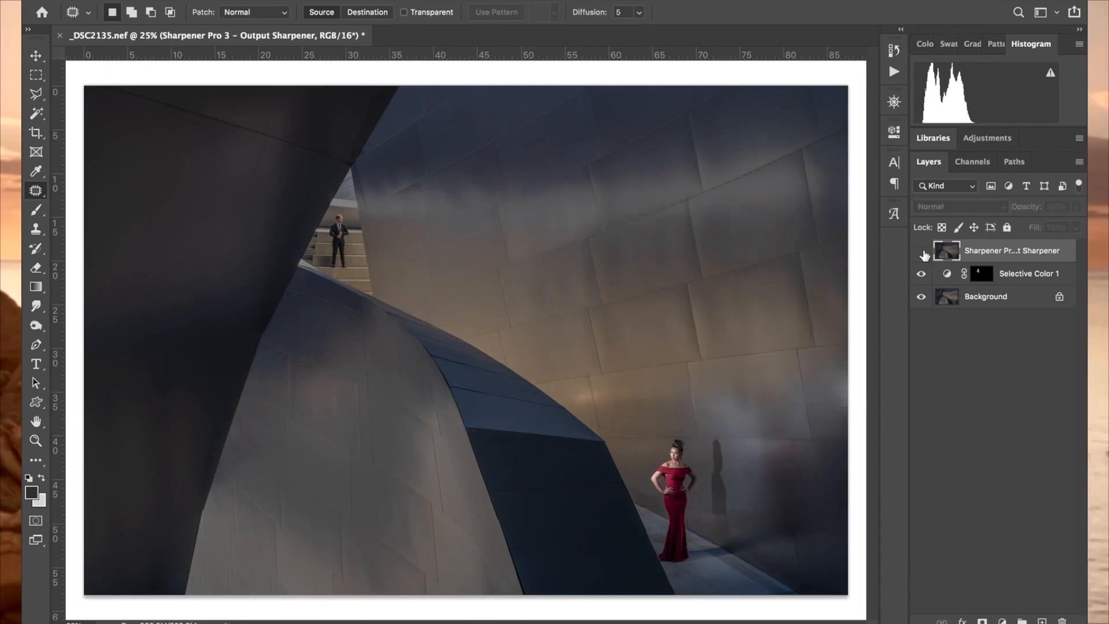
click(921, 251)
click(922, 251)
click(922, 251)
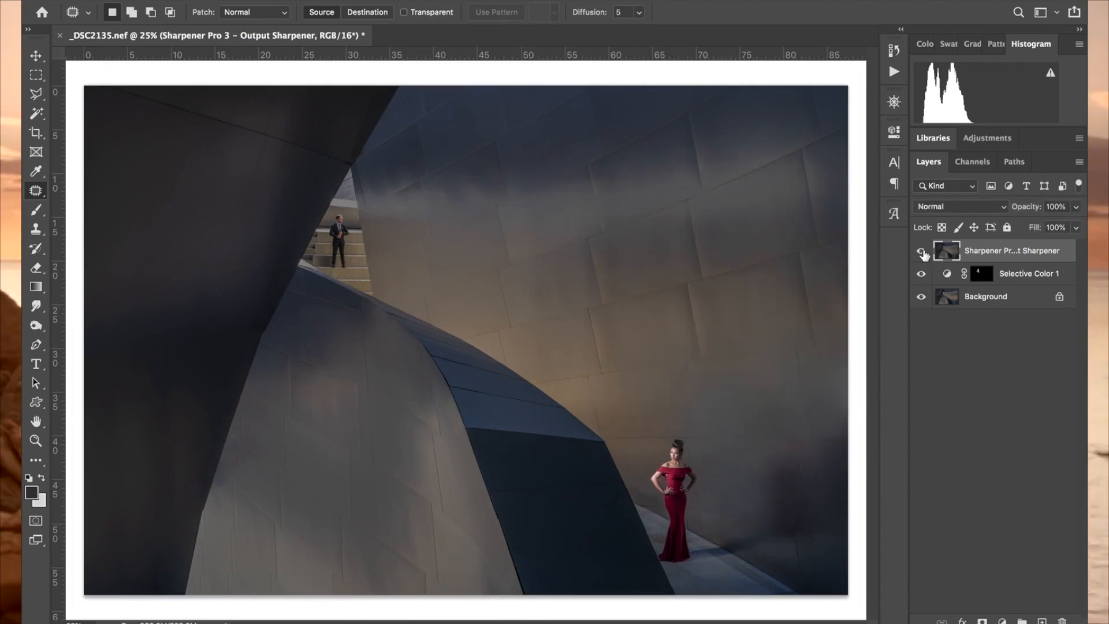
click(36, 54)
key(super)
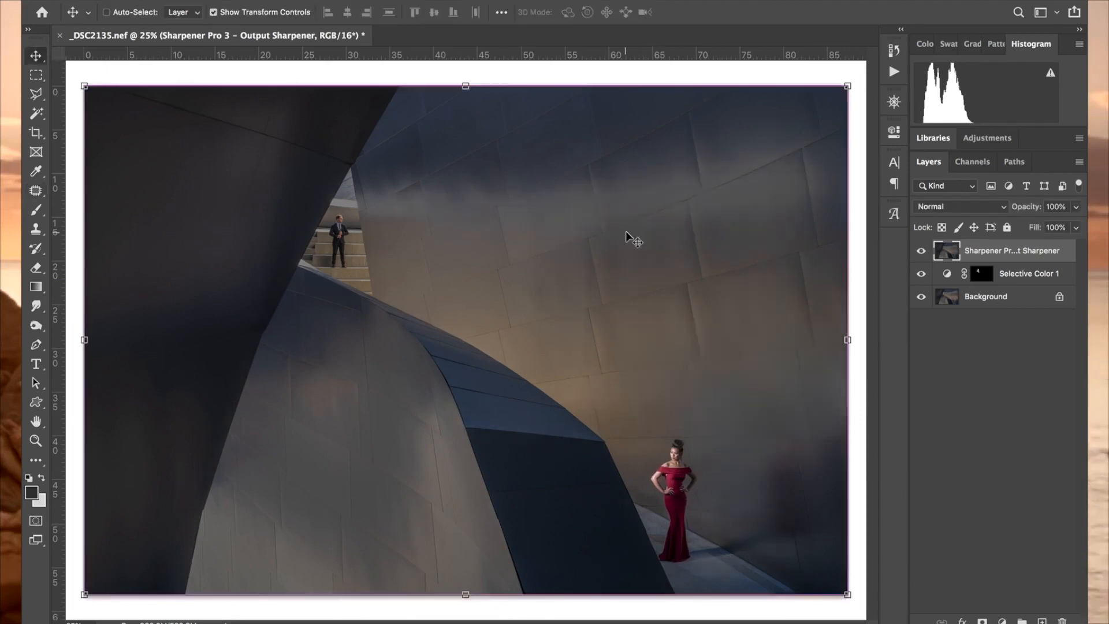
key(super+minus)
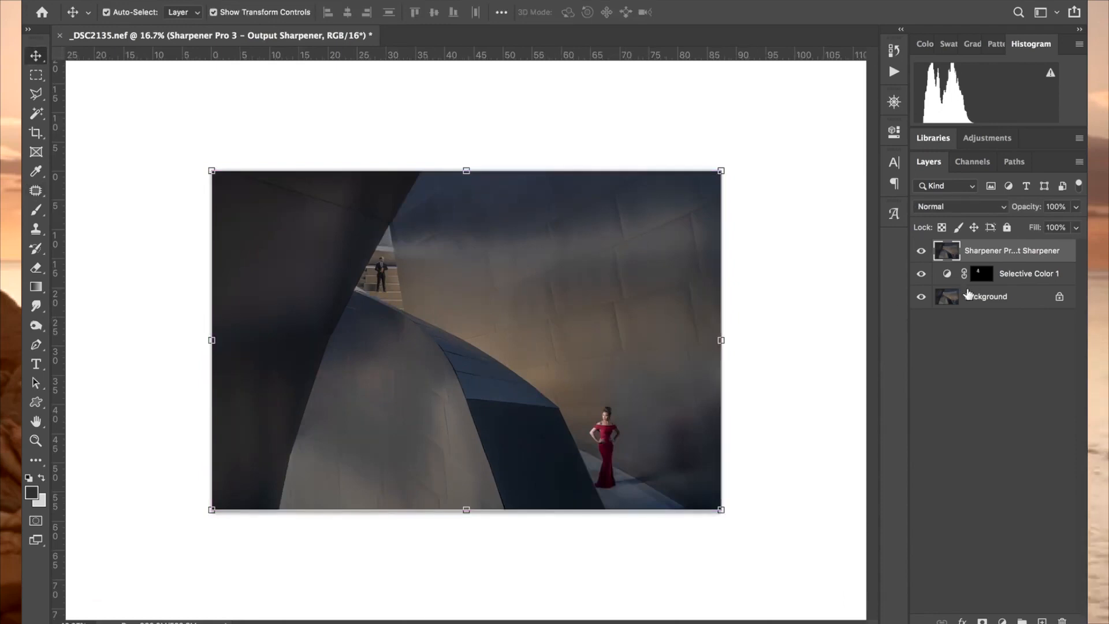
Step: Merge the Output Sharpener layer, the Selective Color layer and the Background into one layer
shift+click(1016, 298)
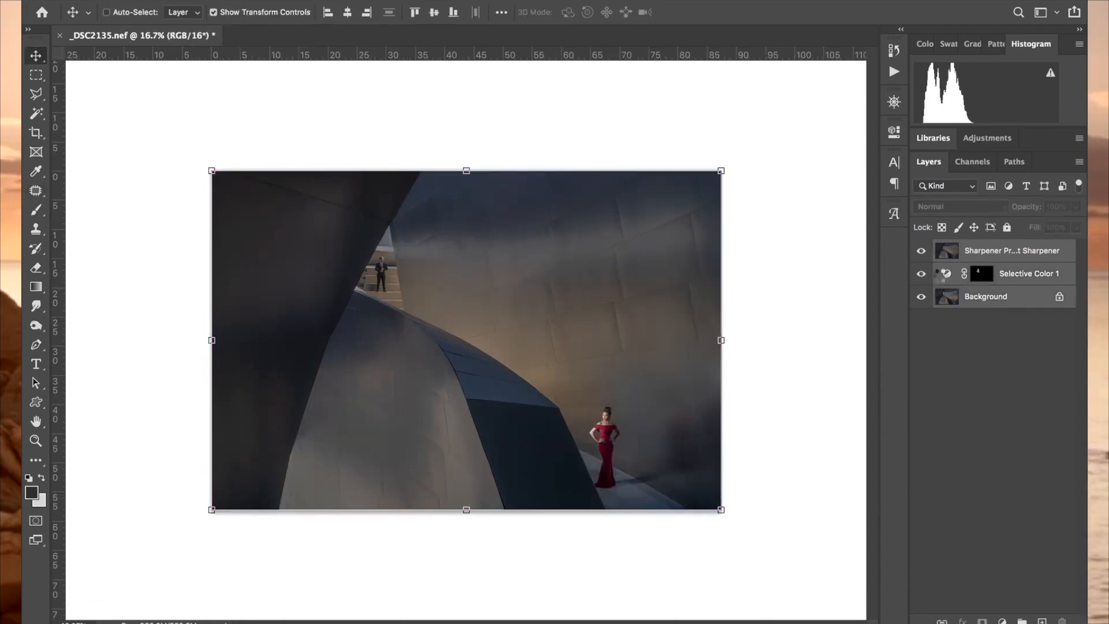
key(super+e)
key(super+plus)
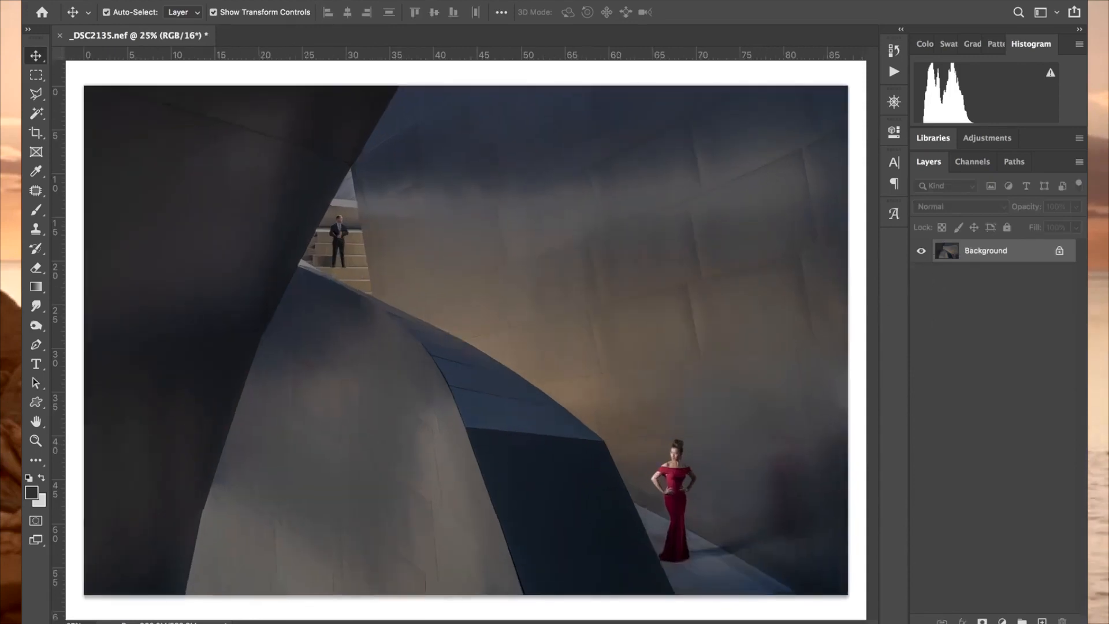
Step: Add a Levels adjustment layer above the Background and set its white input level to 225
click(1002, 621)
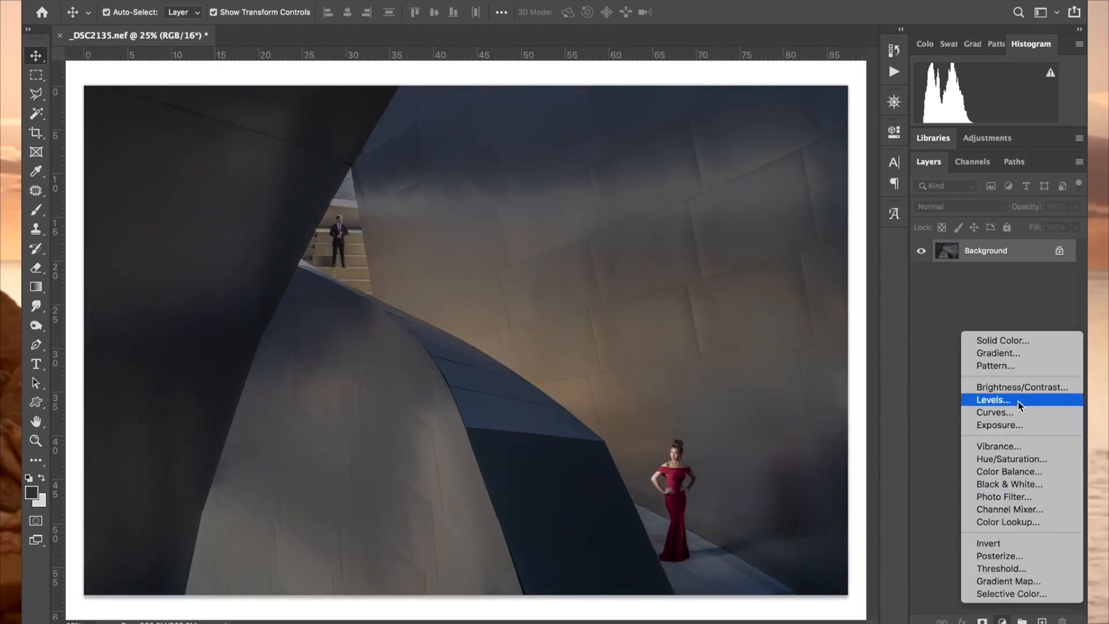
click(994, 400)
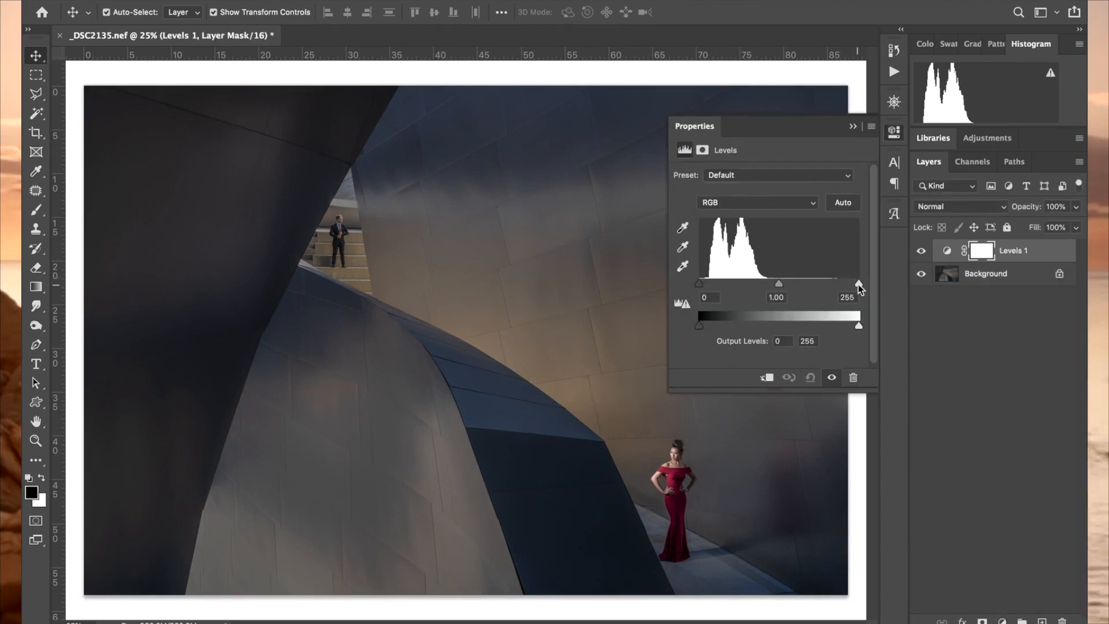
drag(860, 287, 832, 284)
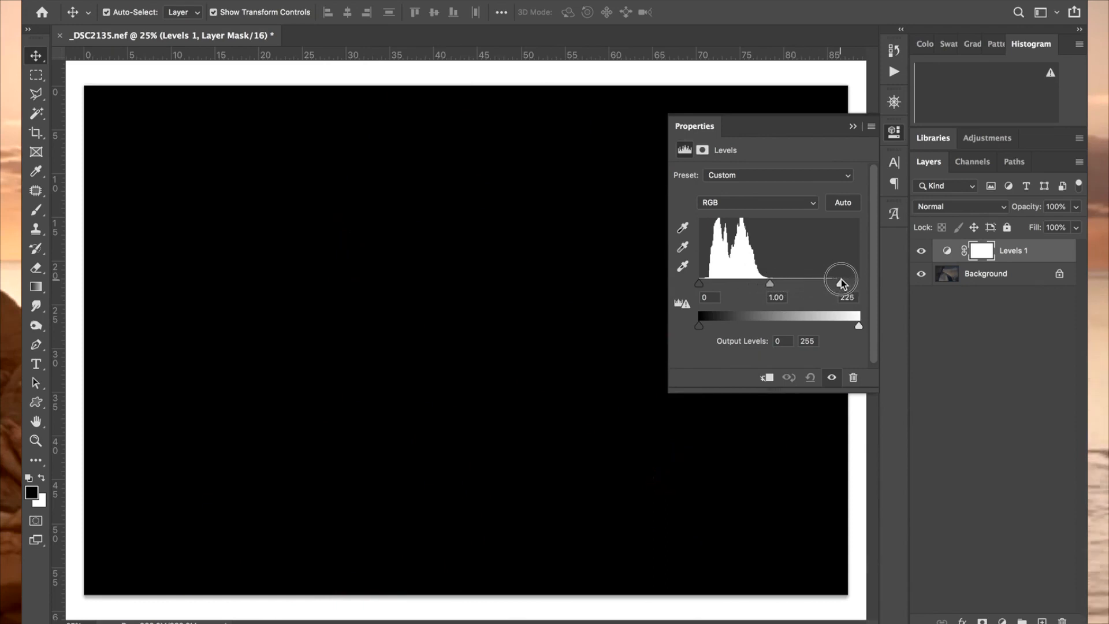
drag(842, 279, 841, 279)
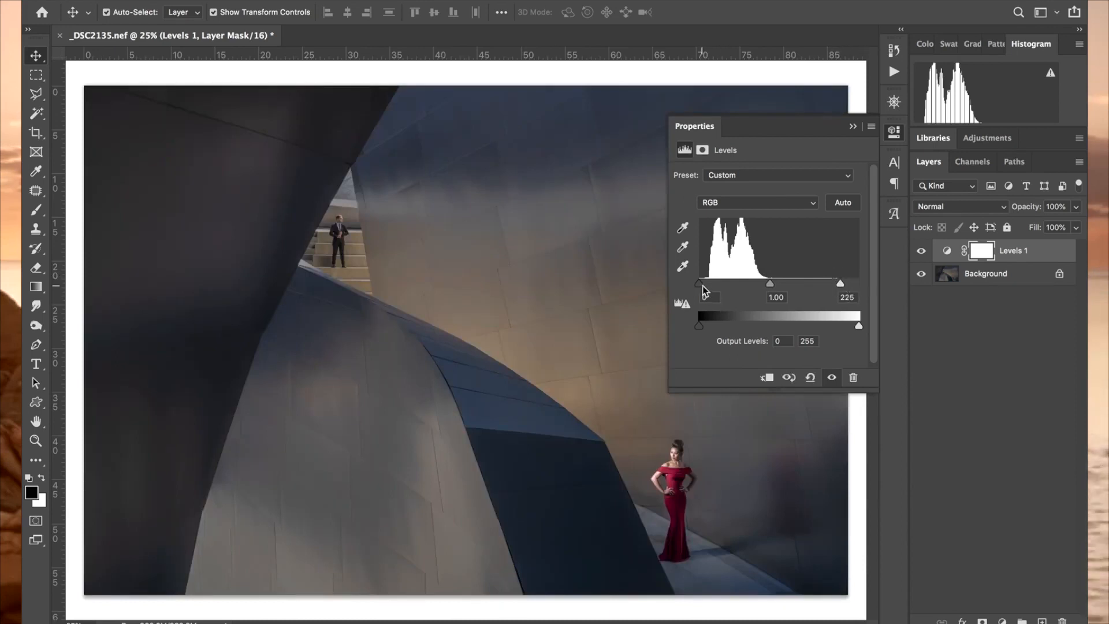
drag(705, 291, 699, 289)
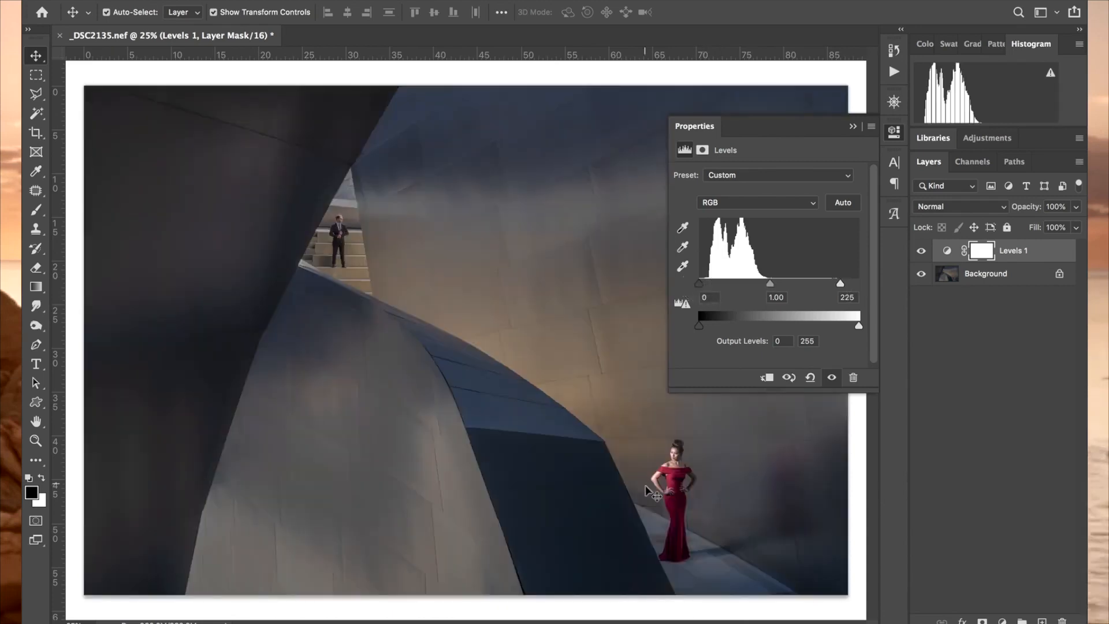
Step: Compare the whole photo with the Levels layer off and on, and close its properties
click(926, 254)
click(926, 254)
click(926, 254)
click(926, 254)
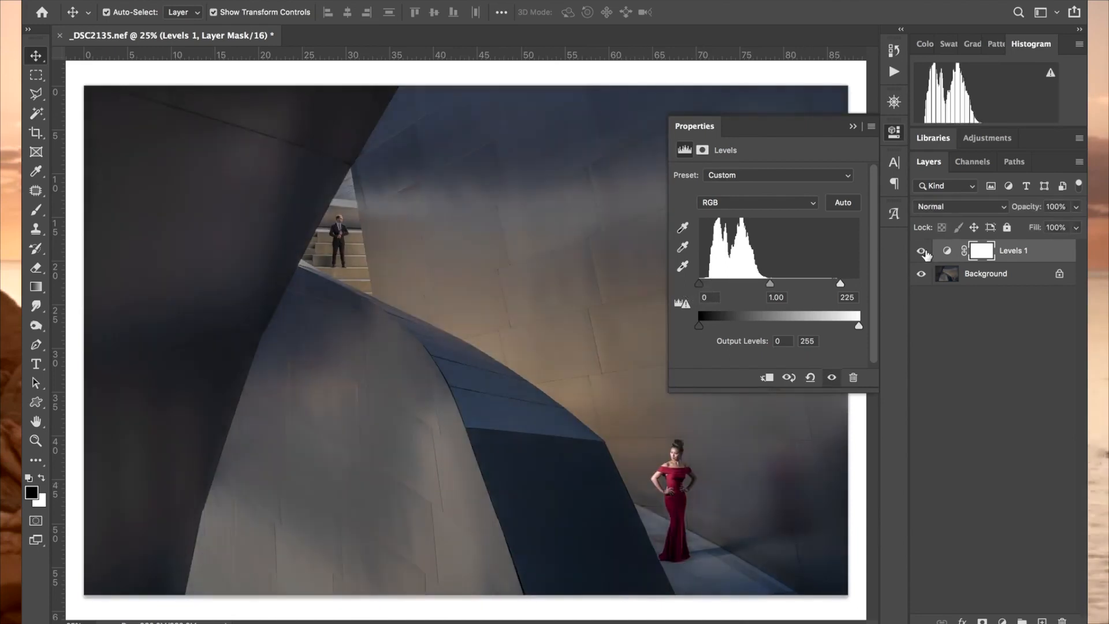
click(926, 253)
click(927, 254)
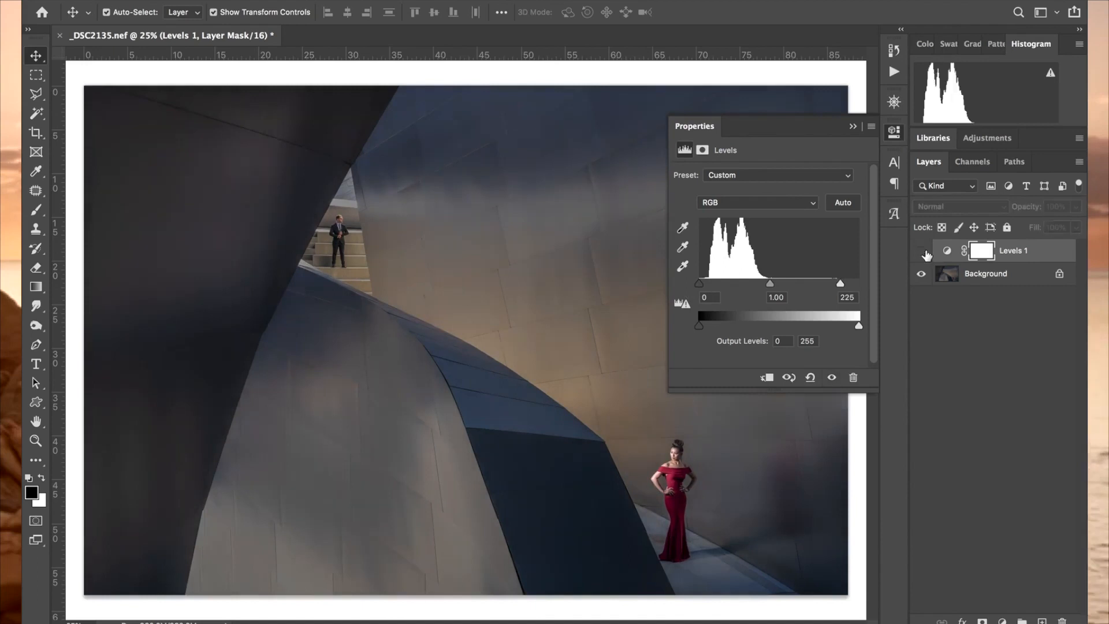
click(926, 254)
click(922, 252)
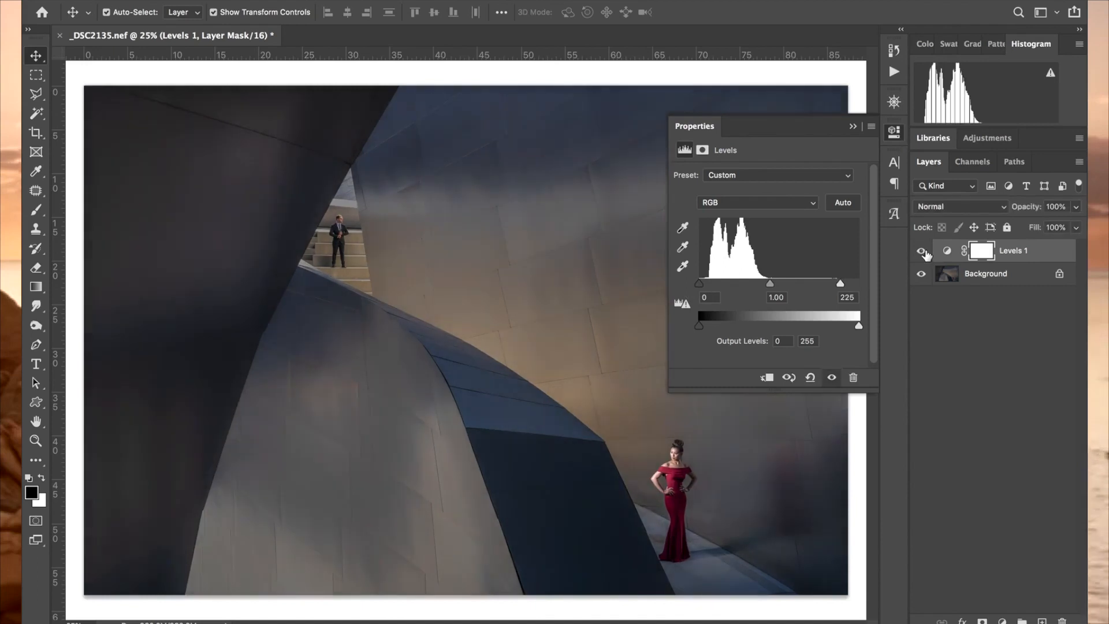
click(895, 138)
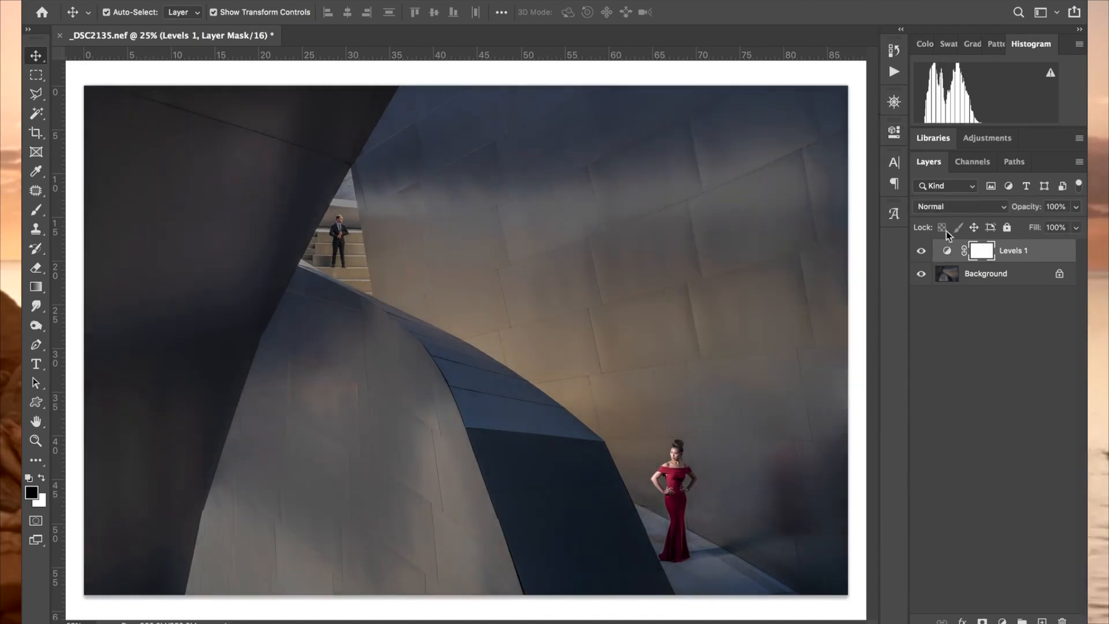
click(922, 253)
click(923, 253)
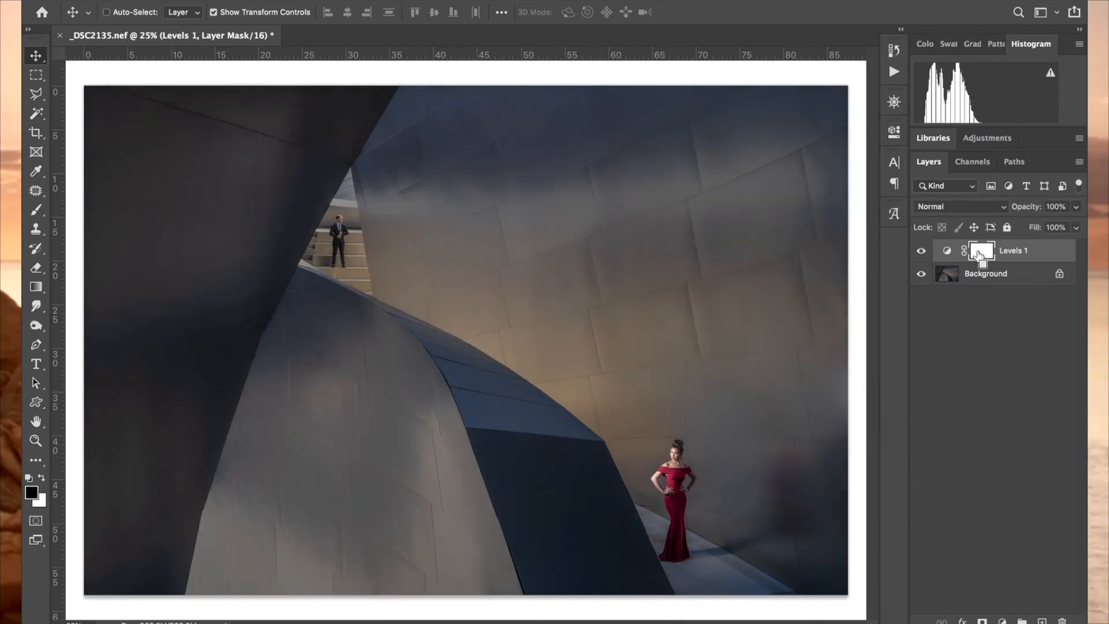
Step: Invert the Levels mask to black and outline the triangular stair opening around the man with the Polygonal Lasso
key(super+i)
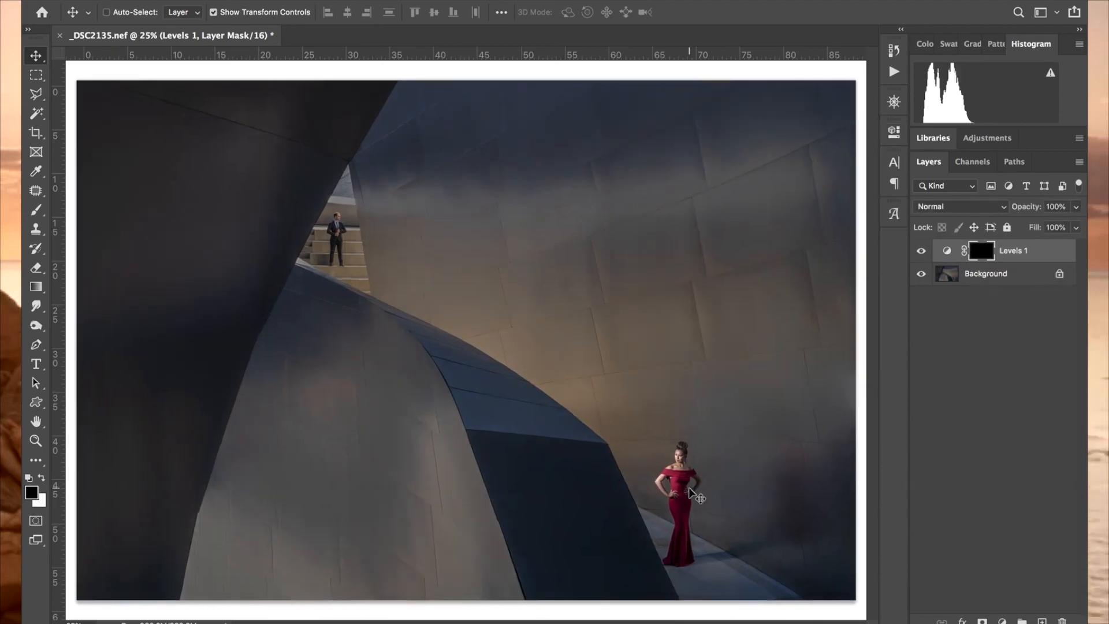
key(super+equal)
key(super+equal)
key(super+equal)
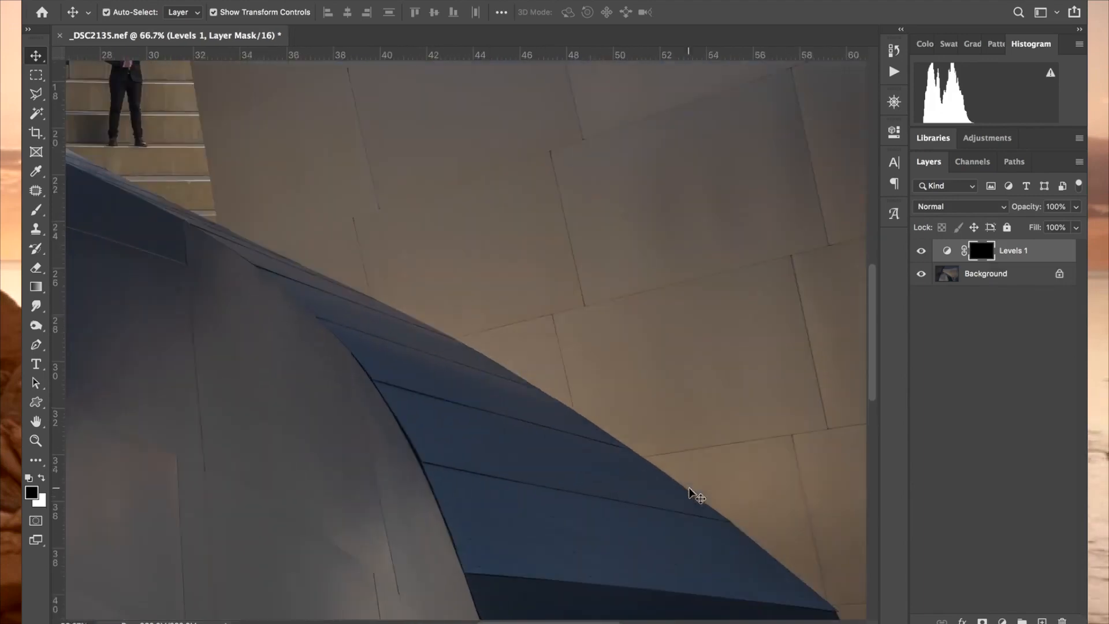
scroll(694, 494, up, 5)
scroll(693, 494, left, 5)
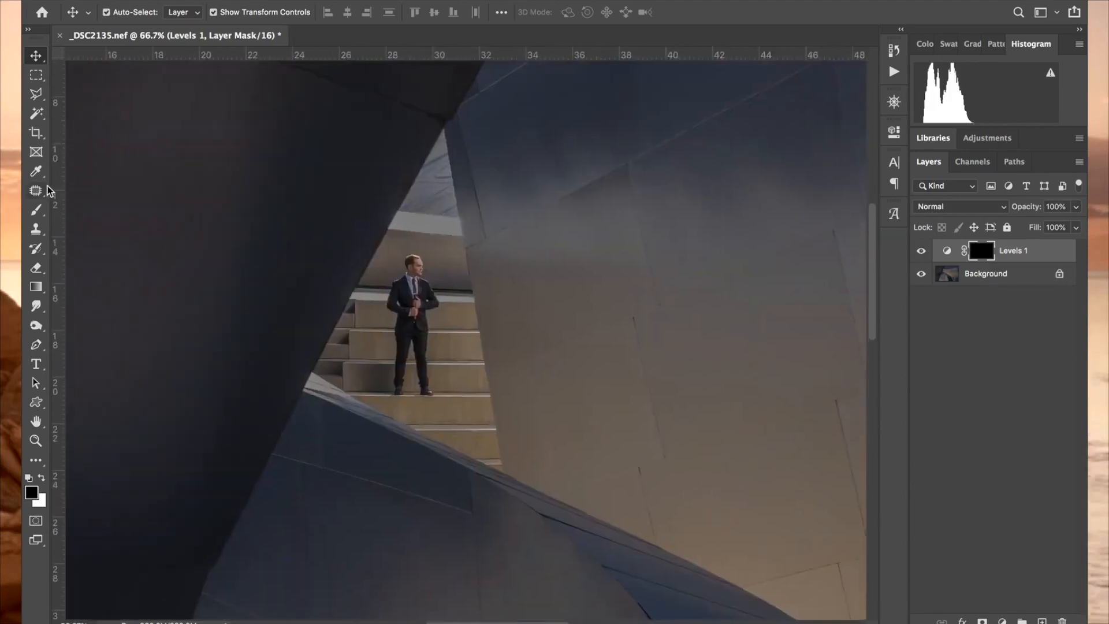
click(36, 95)
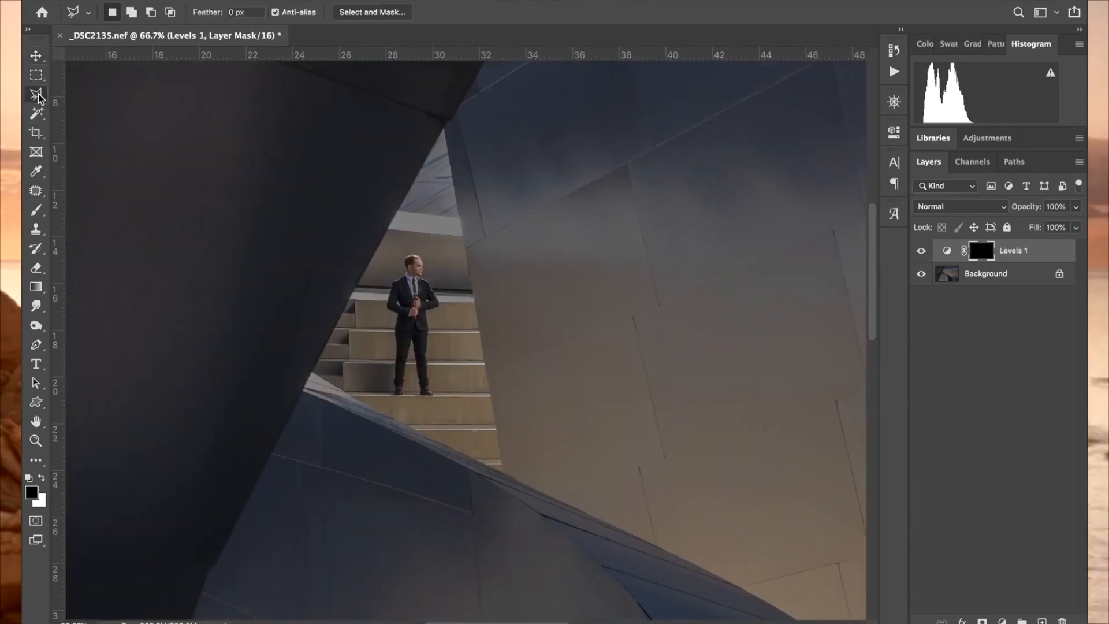
click(445, 132)
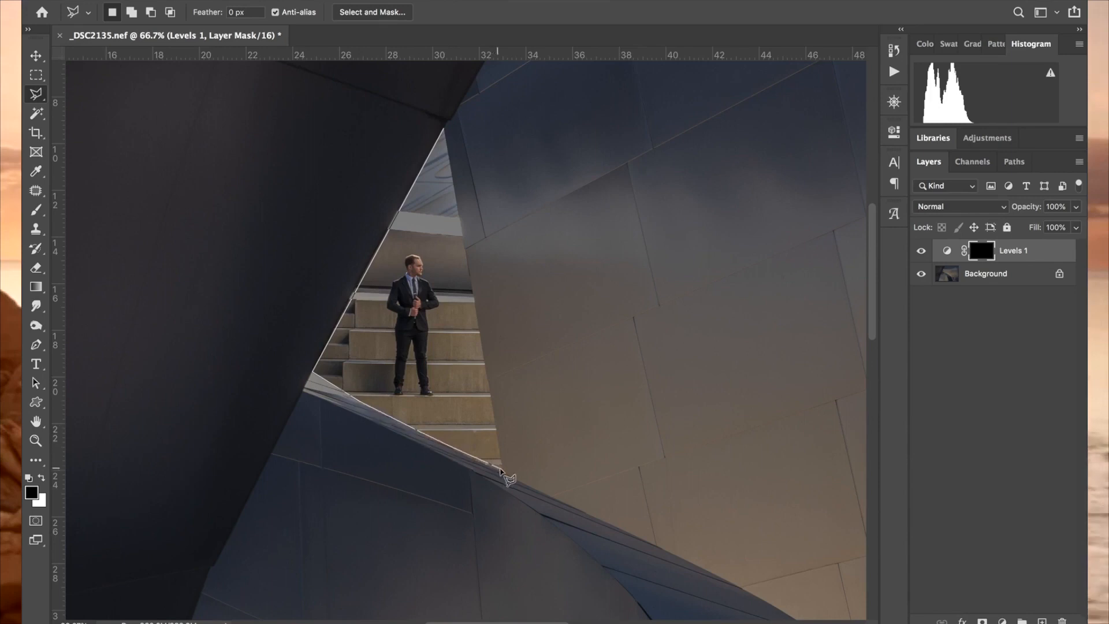
click(503, 473)
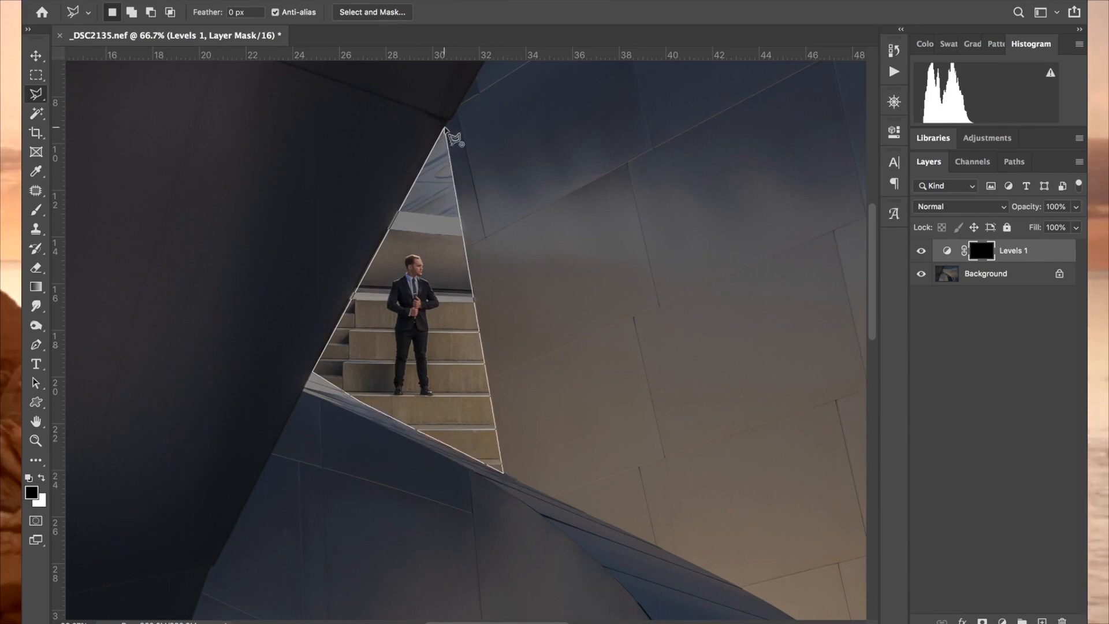
click(445, 128)
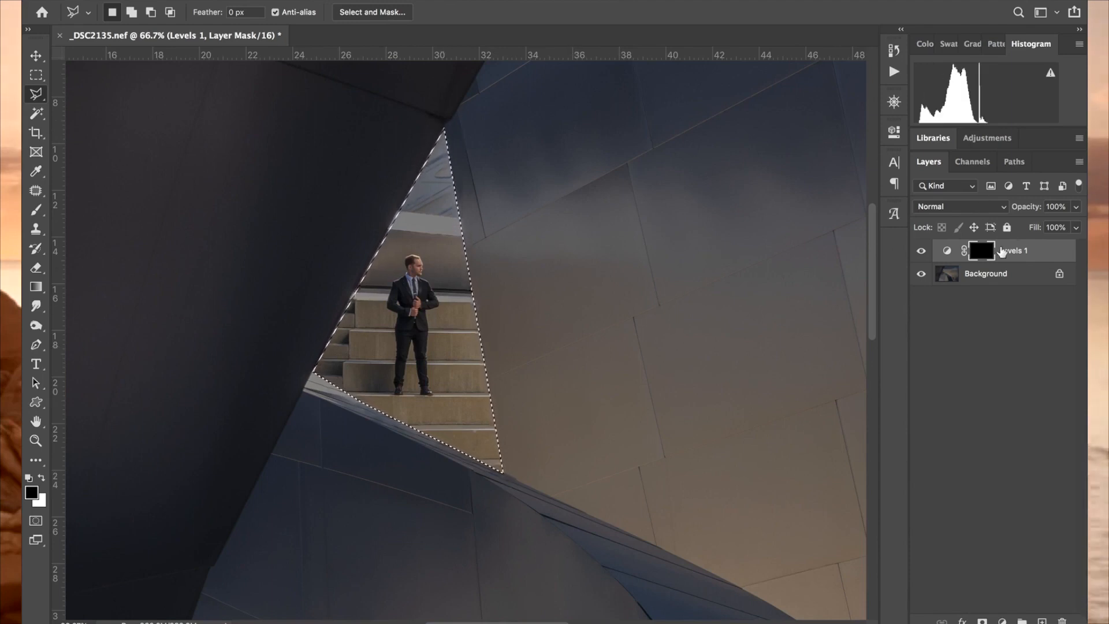
Step: Clear the selected stair opening to white on the Levels mask and remove the selection
key(BackSpace)
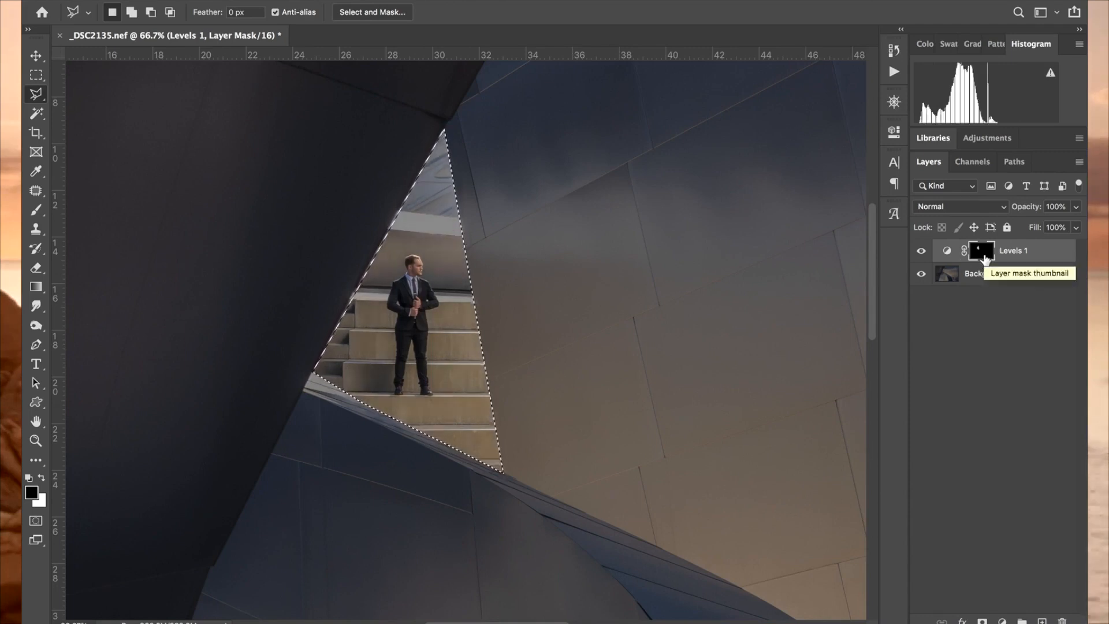
key(m)
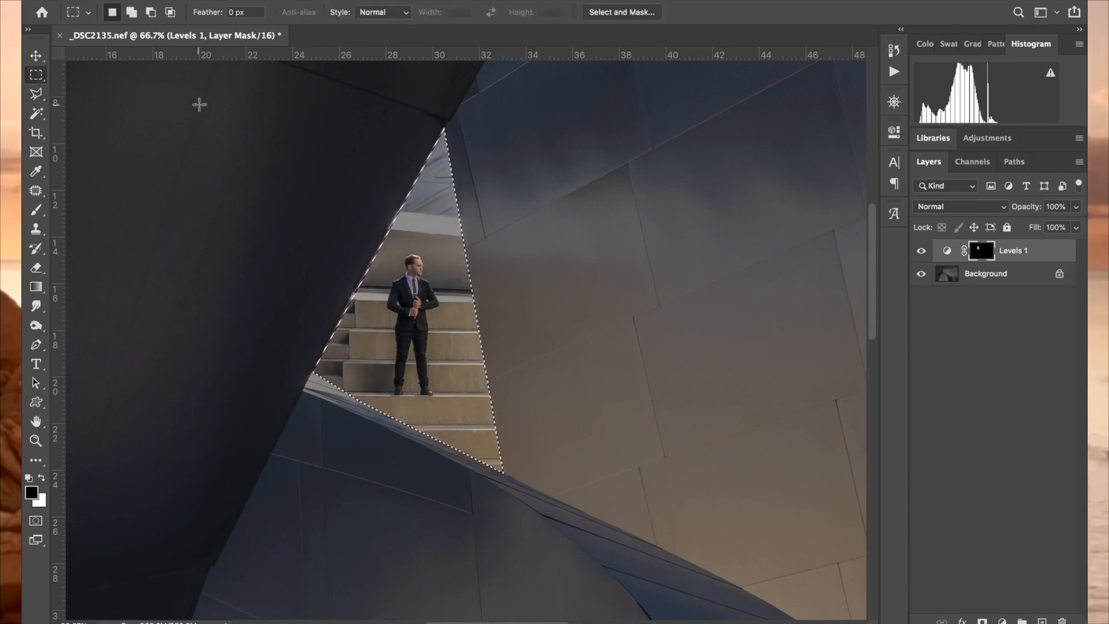
key(ctrl+d)
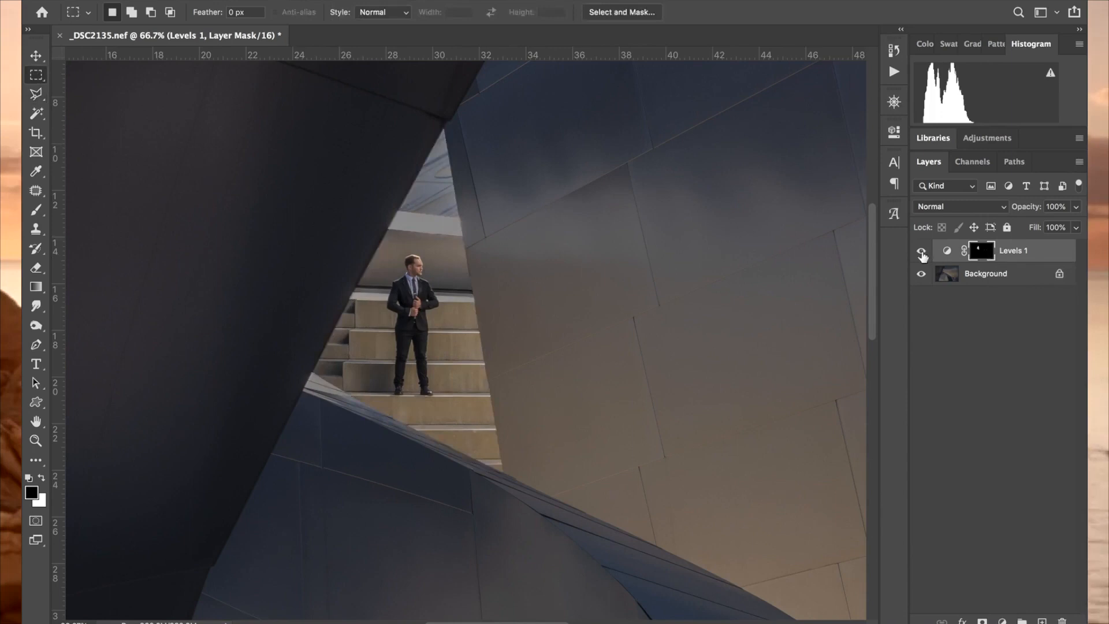
Step: Compare the stair opening around the man with the Levels layer off and on
click(922, 252)
click(923, 253)
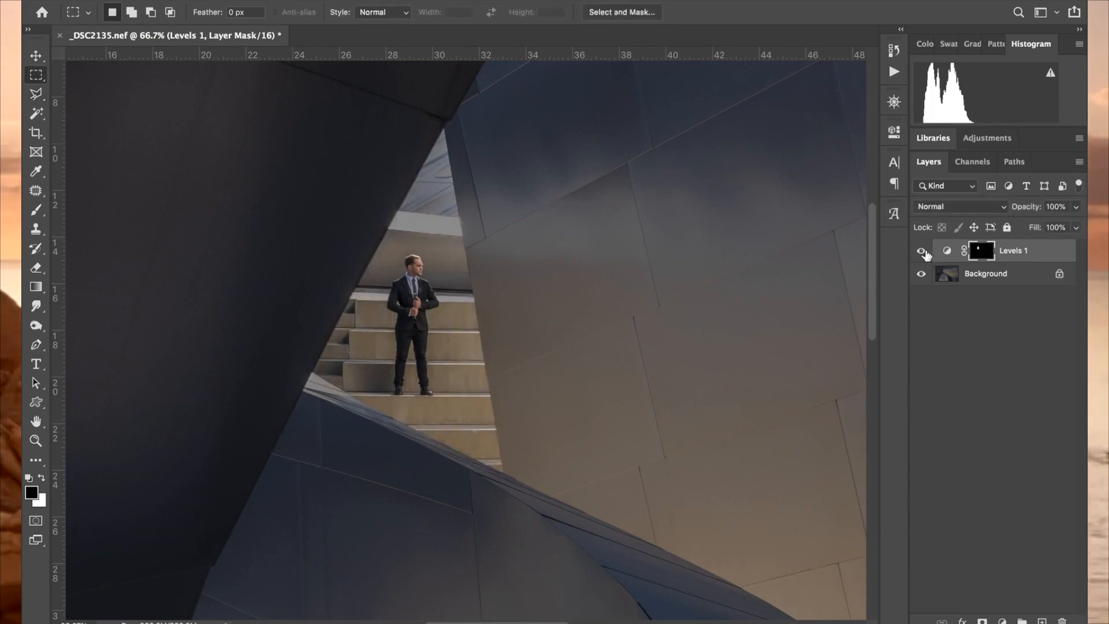
click(924, 252)
click(924, 252)
click(924, 252)
click(925, 252)
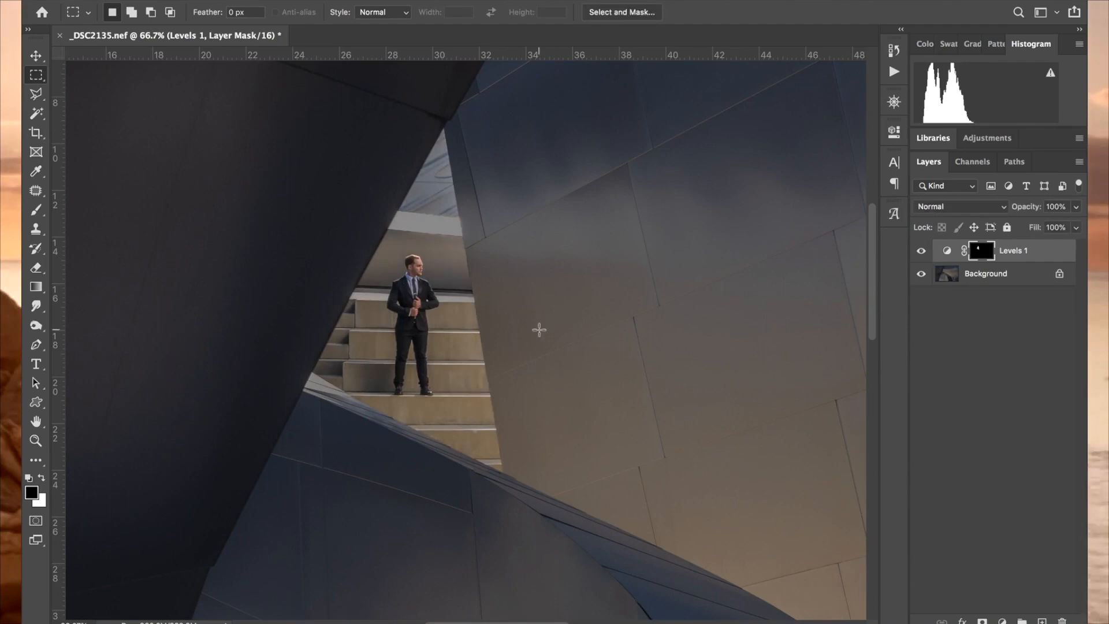
Step: Set up the Eraser for the woman in red with 100% hardness and a 90 px brush
scroll(564, 321, right, 15)
scroll(564, 321, down, 10)
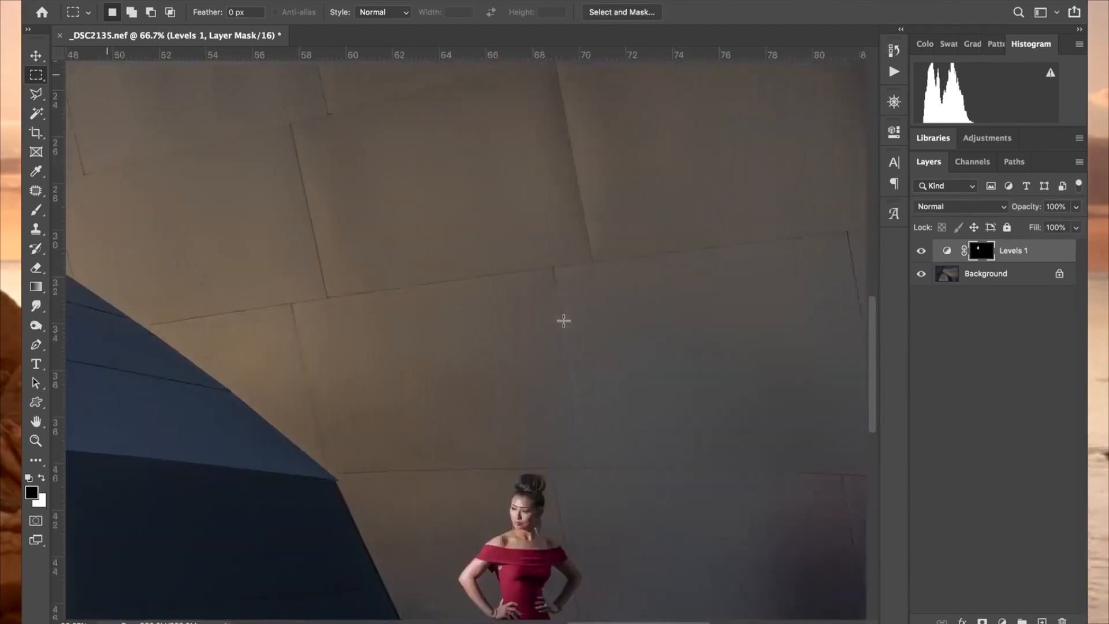
scroll(564, 321, down, 3)
scroll(564, 321, left, 1)
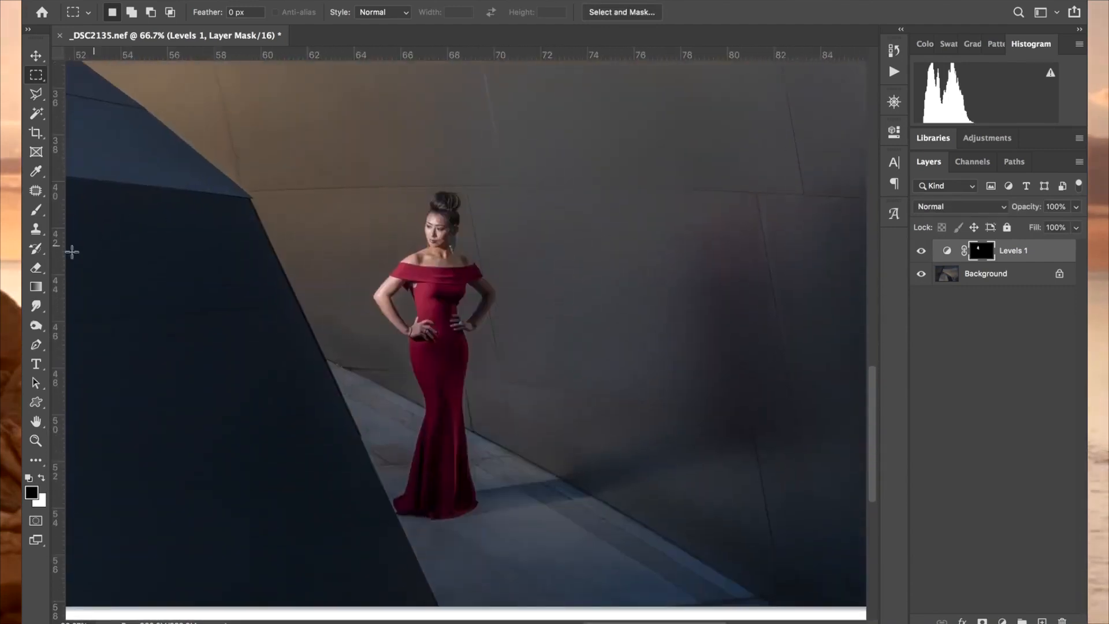
click(36, 268)
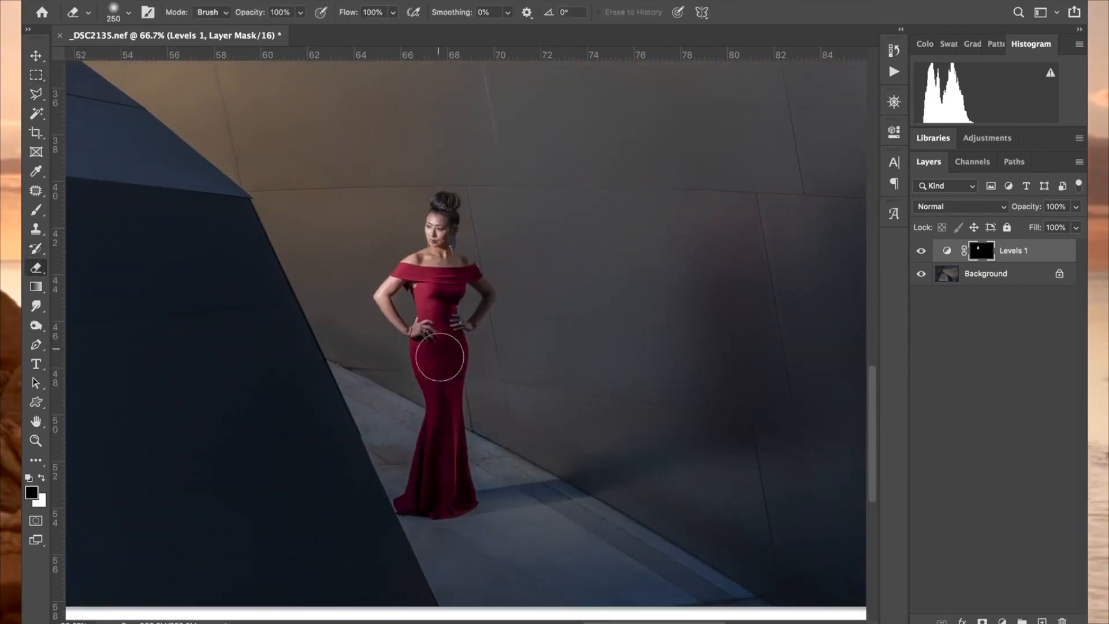
click(129, 13)
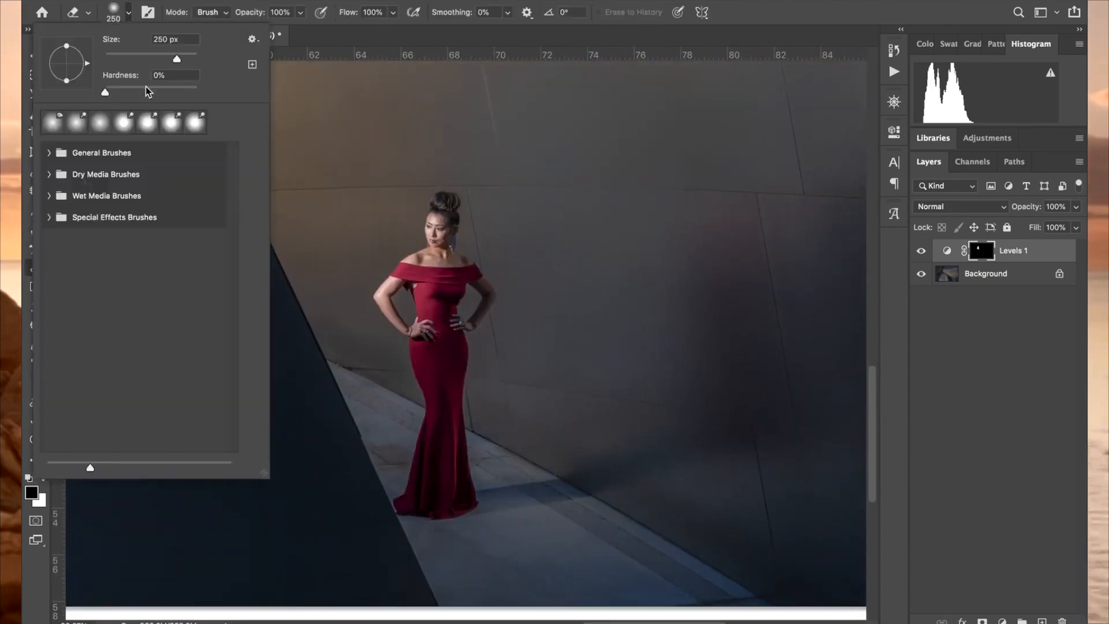
mouse_move(115, 87)
mouse_down()
mouse_move(107, 90)
mouse_move(209, 97)
mouse_up()
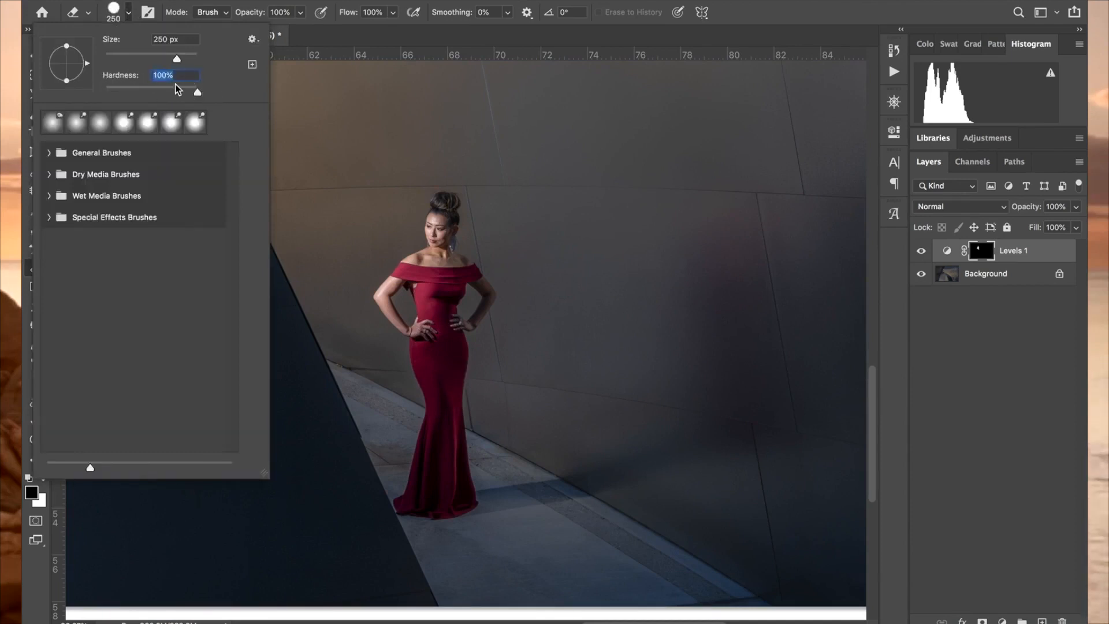
key(Return)
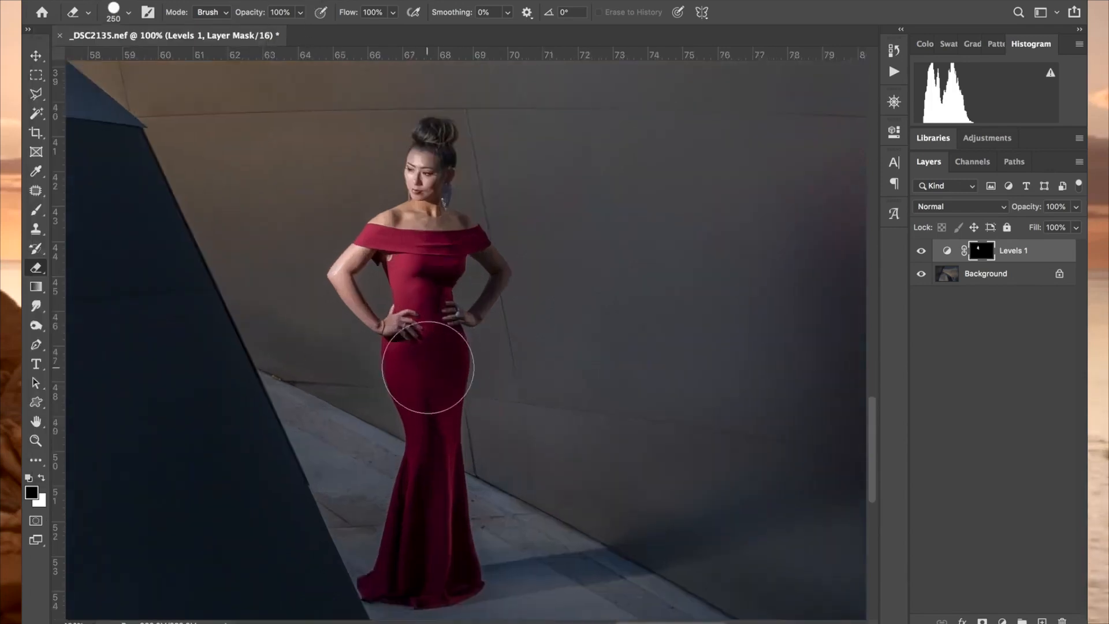
key(bracketleft)
key(bracketleft)
key(bracketleft)
key(bracketleft)
key(bracketleft)
key(bracketleft)
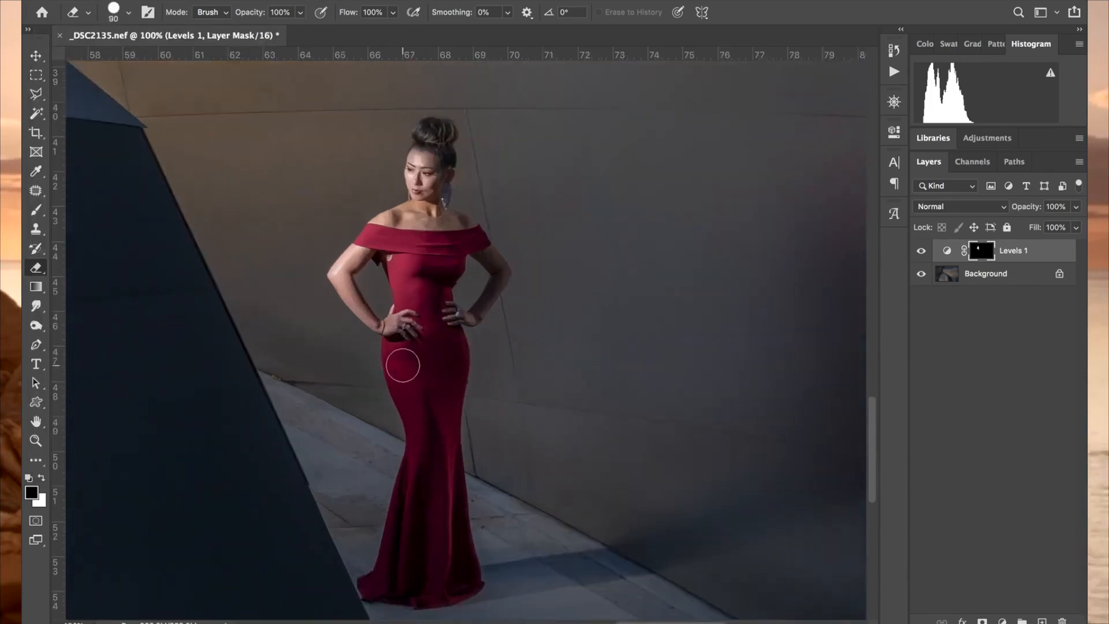
Step: Erase the black Levels mask over the woman's red dress and body, reducing the brush to 70 px
mouse_move(422, 384)
mouse_down()
mouse_move(402, 362)
mouse_move(405, 381)
mouse_move(400, 337)
mouse_move(424, 431)
mouse_move(403, 554)
mouse_move(423, 581)
mouse_move(437, 452)
mouse_move(461, 571)
mouse_move(438, 411)
mouse_move(446, 336)
mouse_move(399, 247)
mouse_move(426, 298)
mouse_up()
key(x)
key(x)
key(bracketleft)
key(bracketleft)
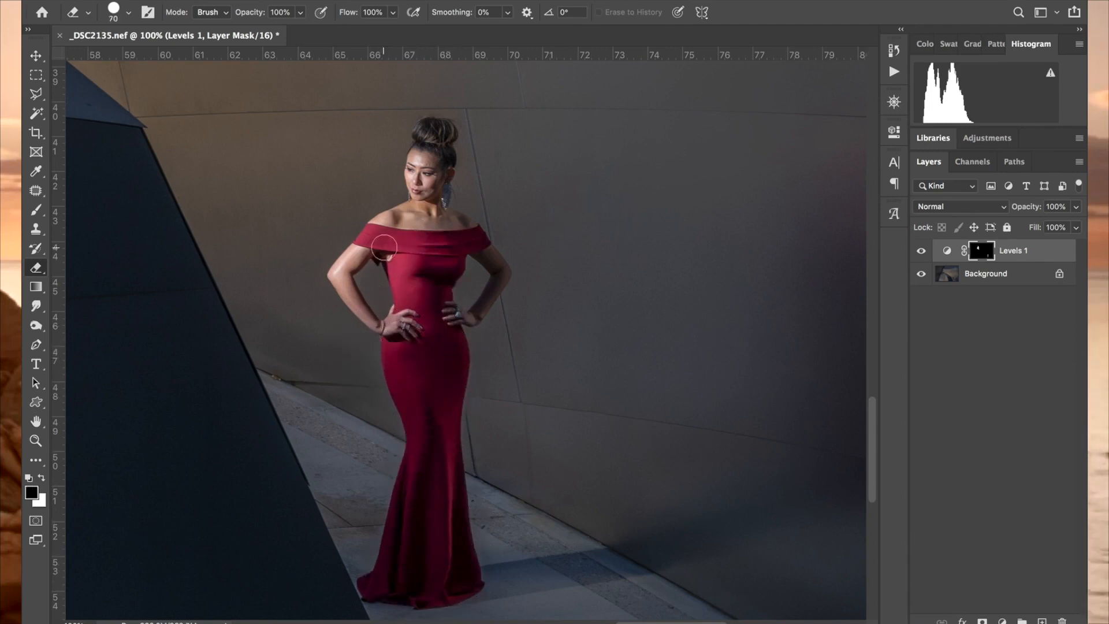
Step: Switch the Eraser to a soft-edged brush and enlarge it to 125 px
click(129, 12)
click(98, 93)
click(199, 4)
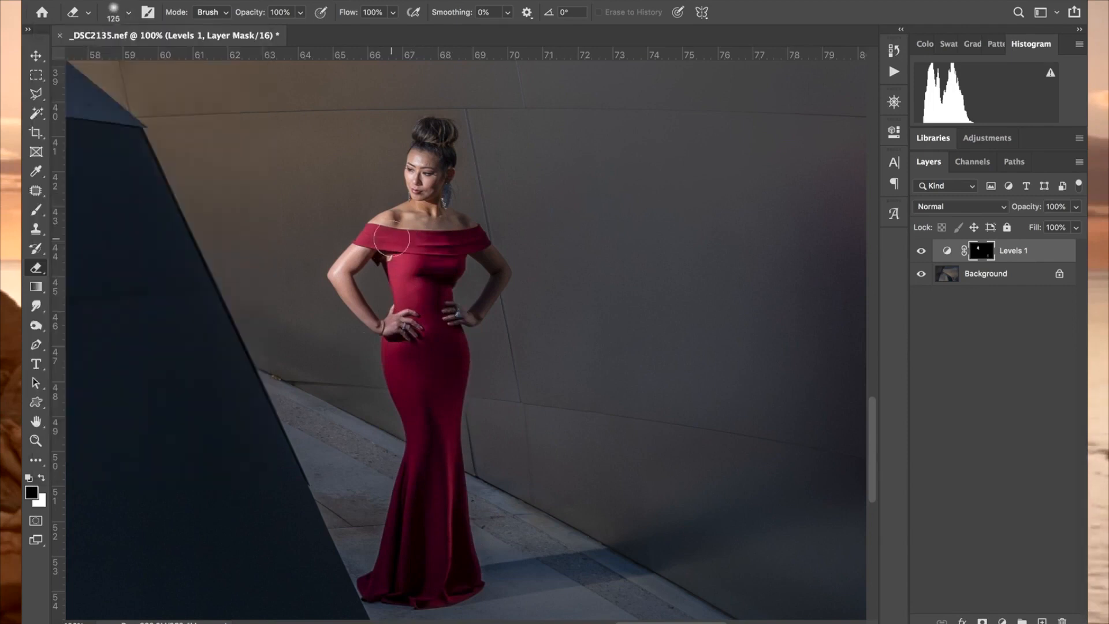
key(bracketright)
key(bracketright)
key(bracketright)
key(bracketright)
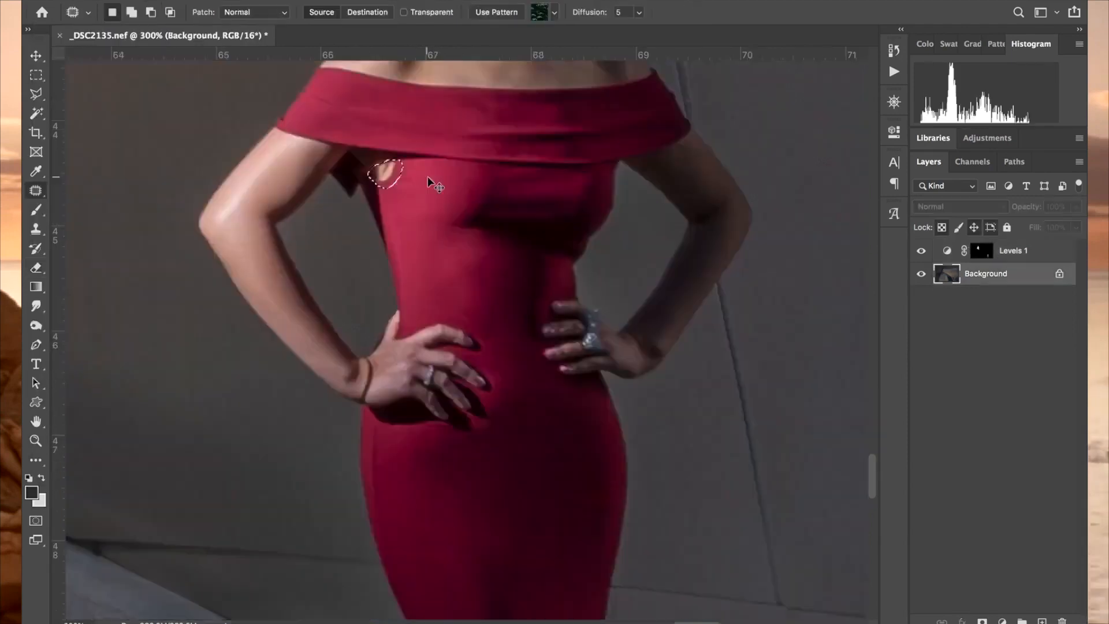
Step: Retouch the bright spot at the woman's underarm beside the dress on the Background with the Patch tool
scroll(426, 181, up, 1)
mouse_move(451, 185)
mouse_down()
mouse_move(420, 212)
mouse_move(417, 189)
mouse_move(446, 208)
mouse_up()
key(shift+BackSpace)
key(Return)
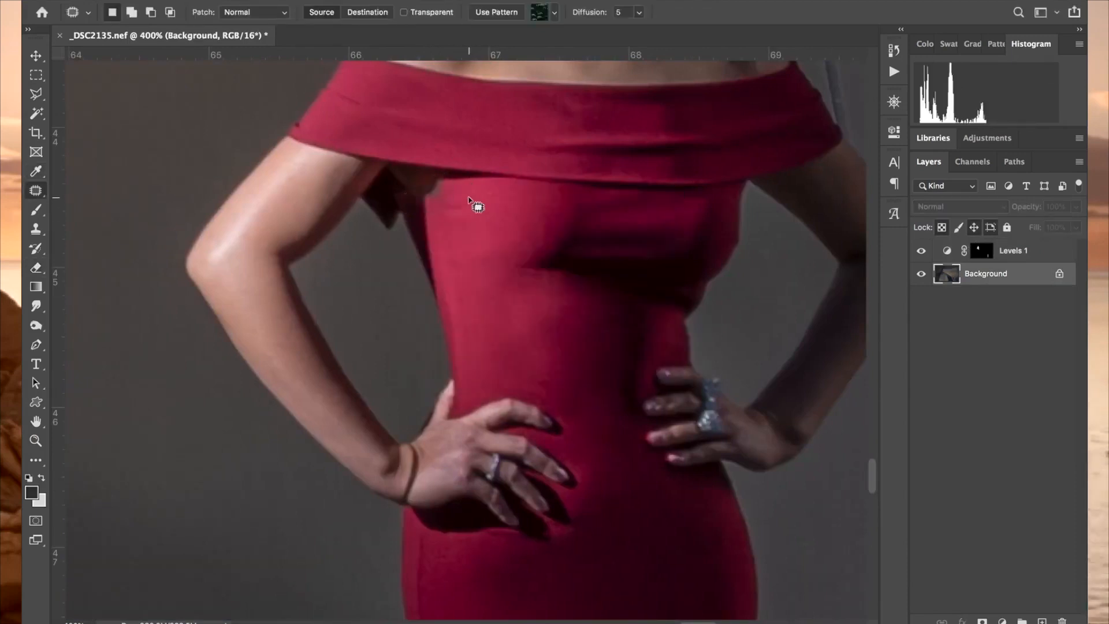
Step: Retouch the remaining light patch at the dress edge below the woman's underarm by selecting and filling it, and clear the selection
key(ctrl+d)
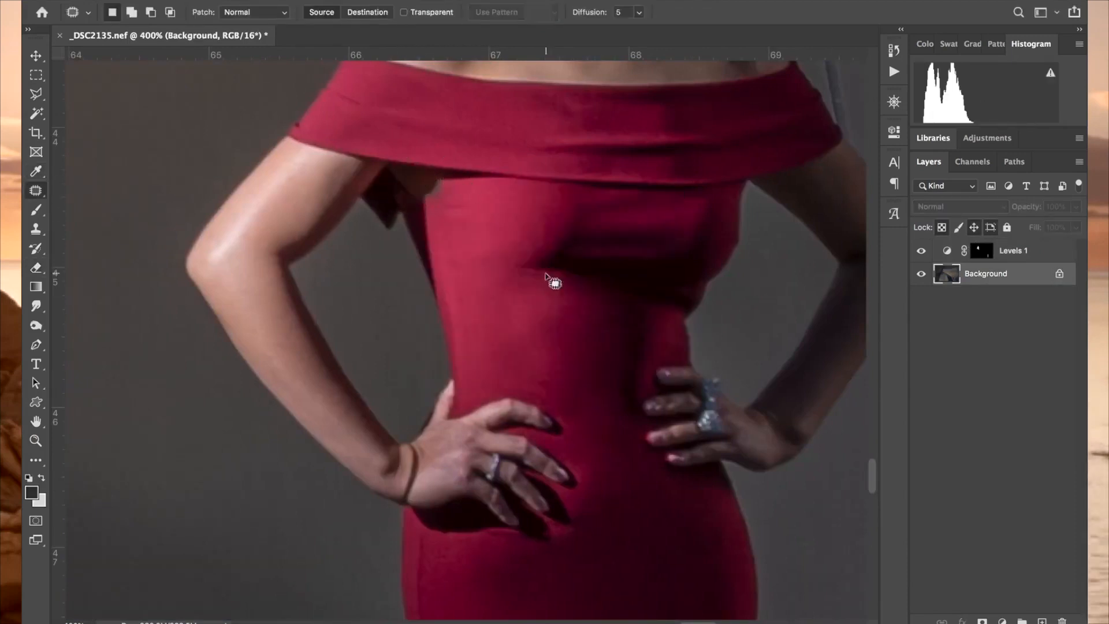
mouse_move(438, 179)
mouse_down()
mouse_move(437, 195)
mouse_move(436, 179)
mouse_move(451, 196)
mouse_move(443, 184)
mouse_move(438, 194)
mouse_up()
key(shift+BackSpace)
key(Return)
key(super+d)
key(super+d)
key(super+d)
Step: Examine the retouching across the whole photo and up close around the woman in red
key(super+minus)
key(super+minus)
key(super+minus)
key(super+minus)
key(super+minus)
key(super+minus)
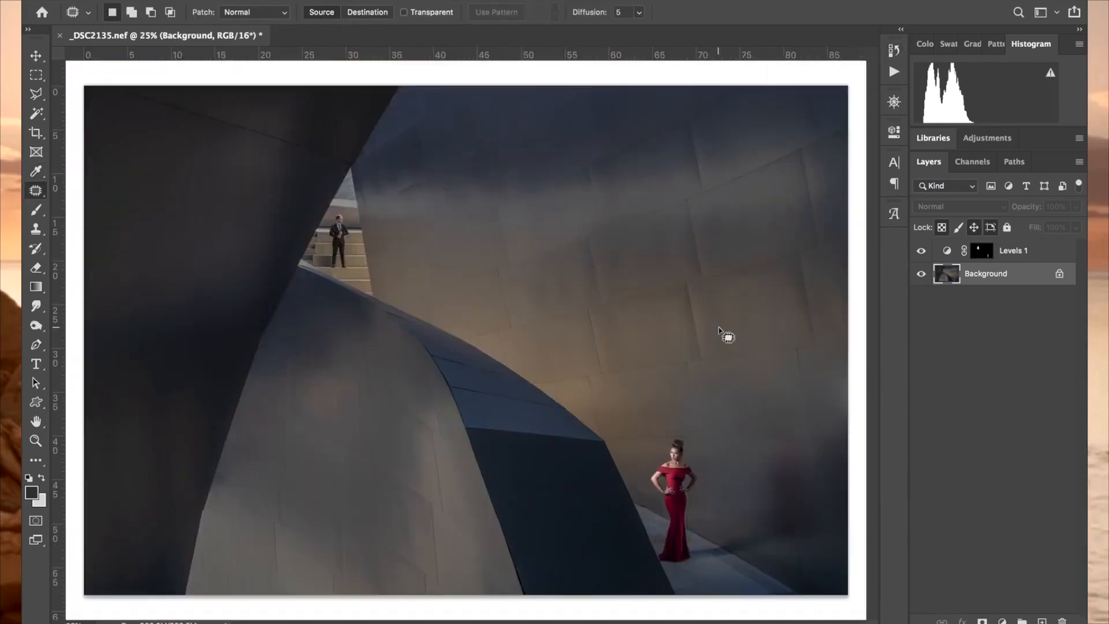
key(super+plus)
key(super+plus)
key(super+plus)
drag(386, 304, 400, 316)
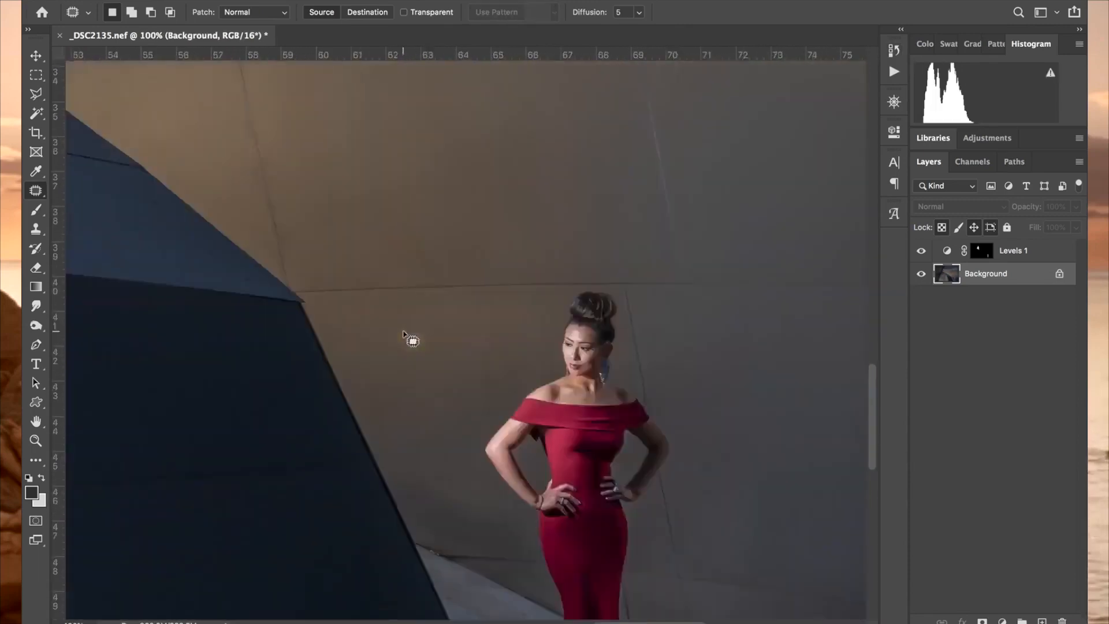
key(super+d)
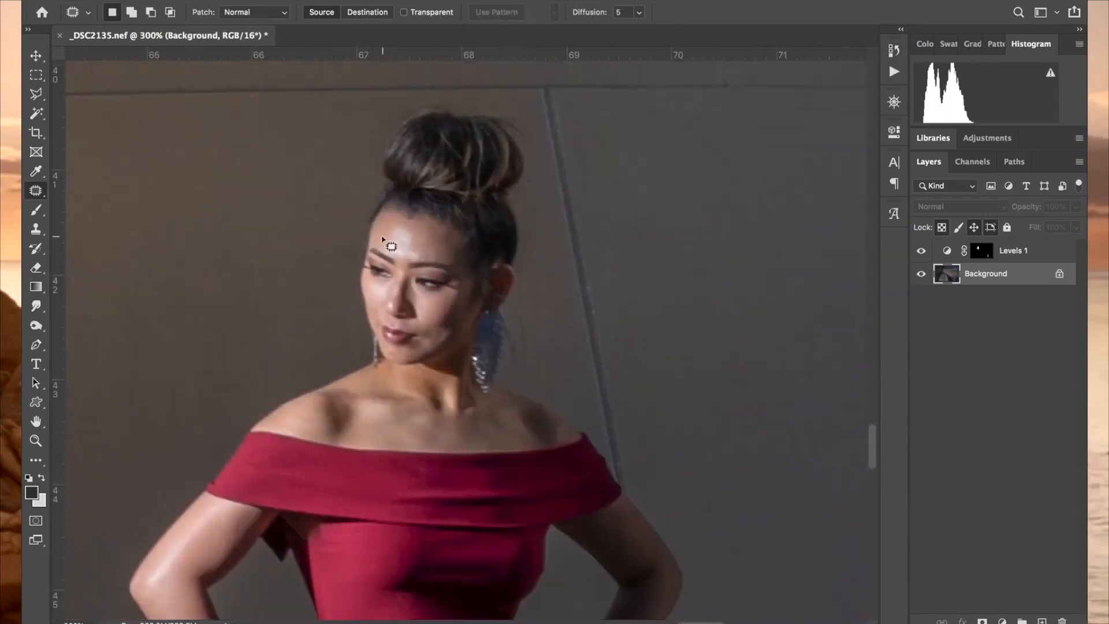
Step: Add a Selective Color adjustment above the Background and set the Whites to Cyan -6, Yellow +6 and Black +19
click(1006, 619)
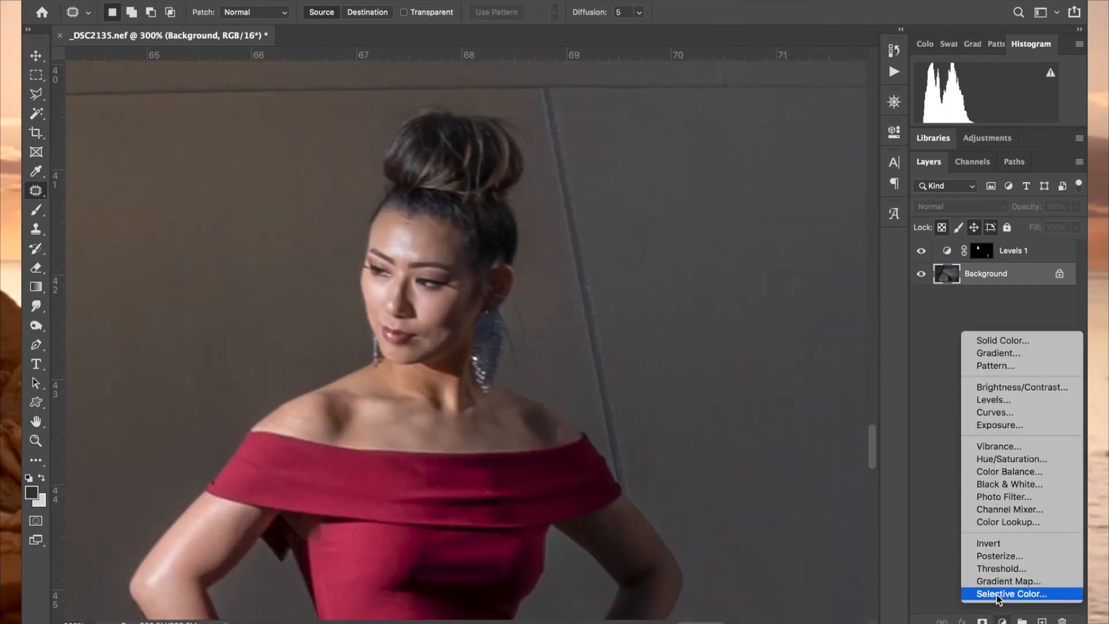
click(1005, 595)
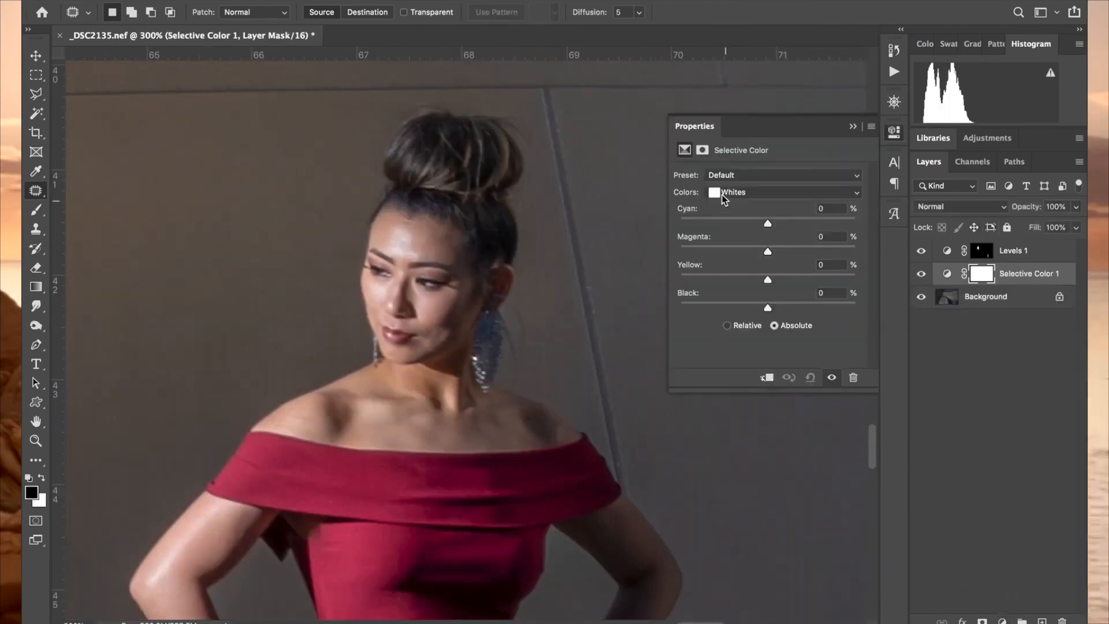
drag(768, 306, 776, 282)
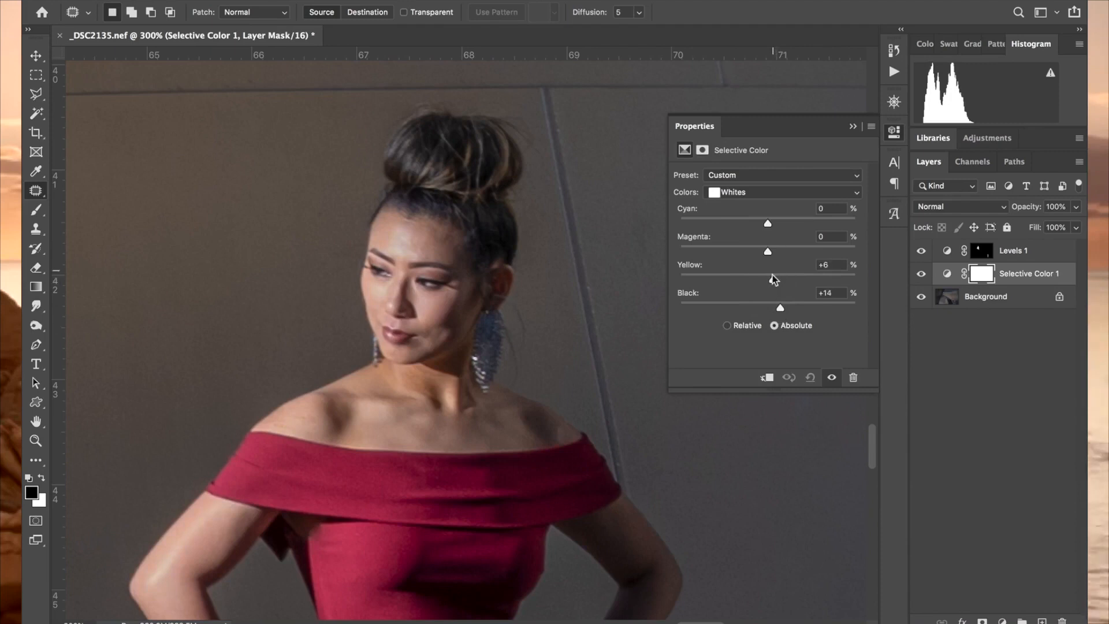
drag(767, 223, 763, 223)
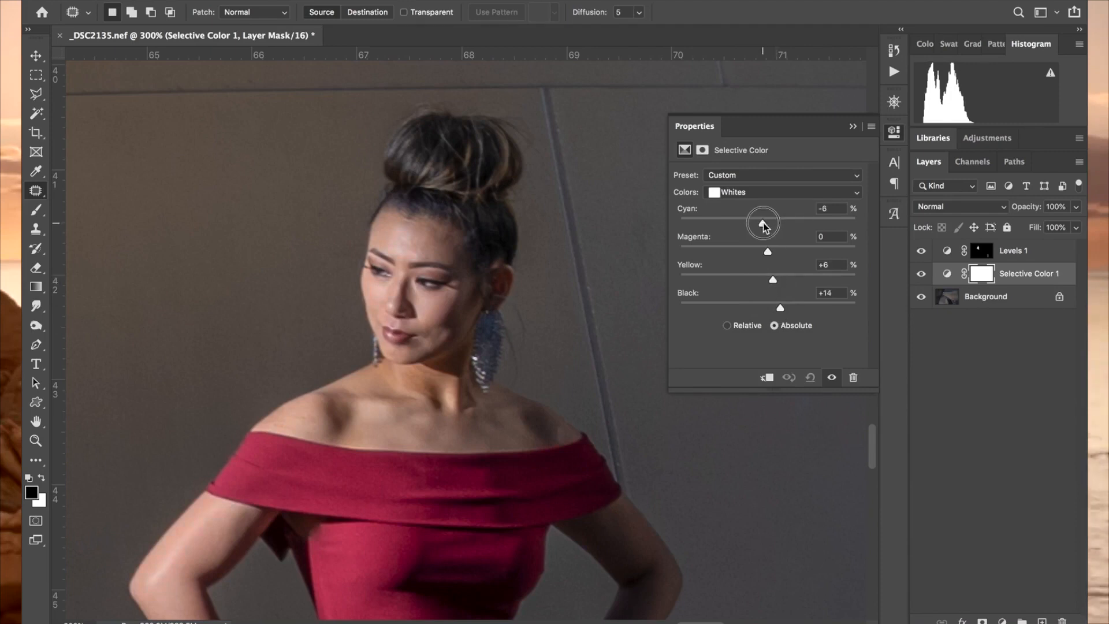
drag(785, 306, 784, 307)
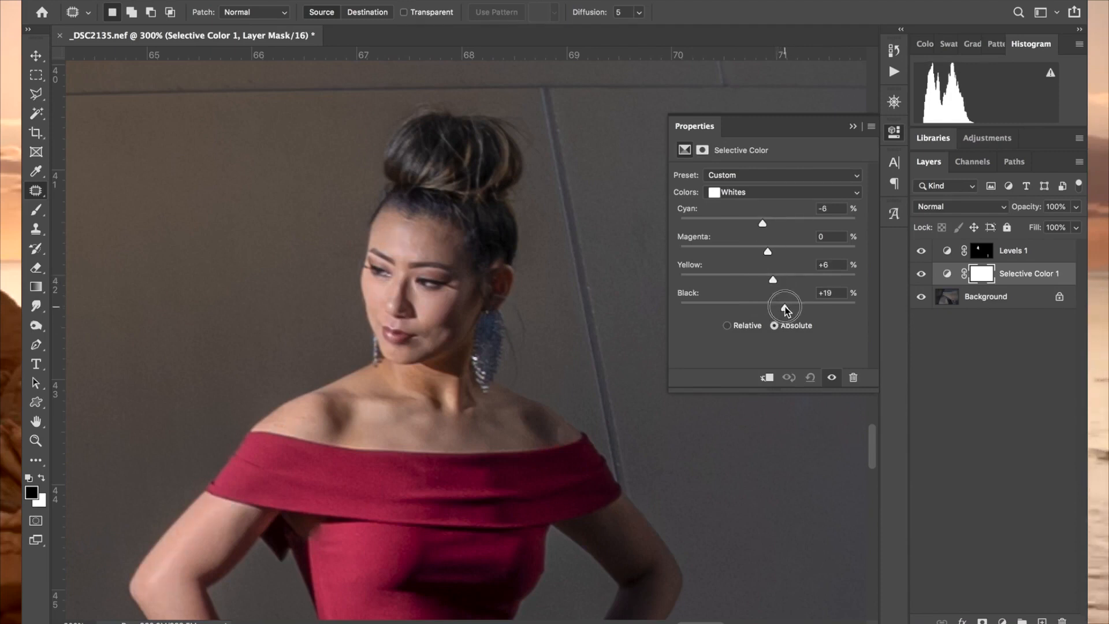
click(894, 132)
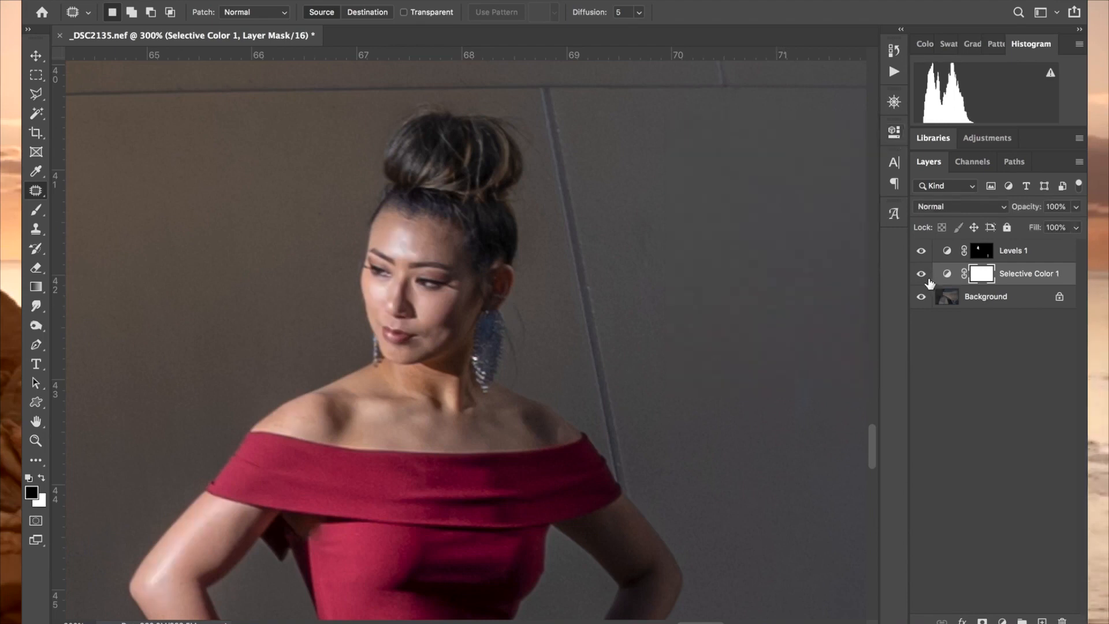
Step: Compare the skin with the Selective Color layer hidden and shown, and lower the layer's fill to 67%
click(924, 277)
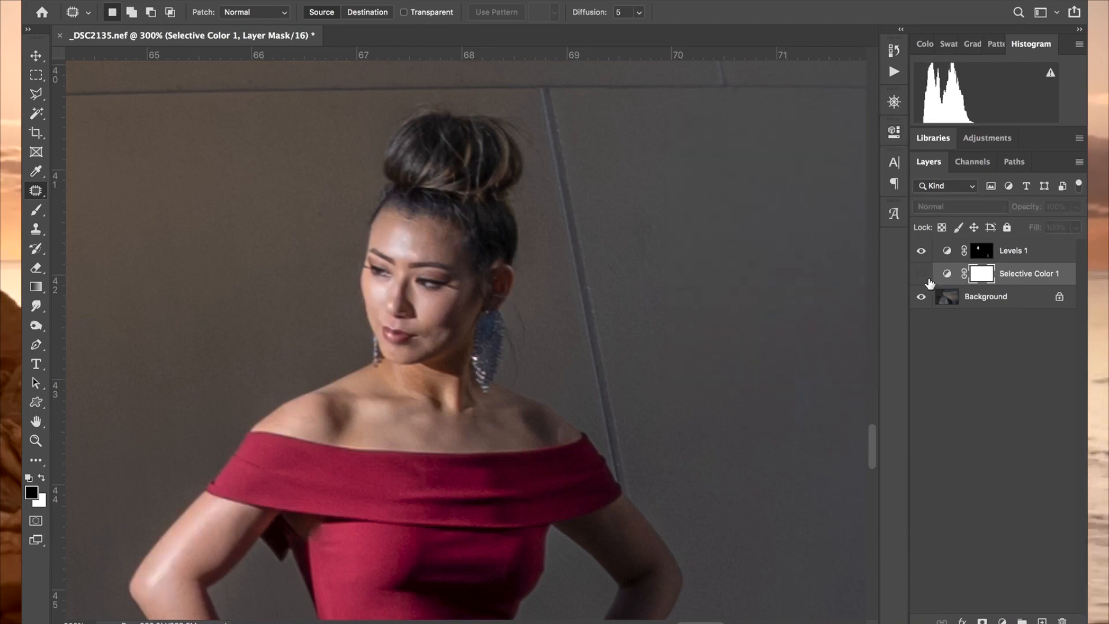
click(921, 274)
click(1076, 227)
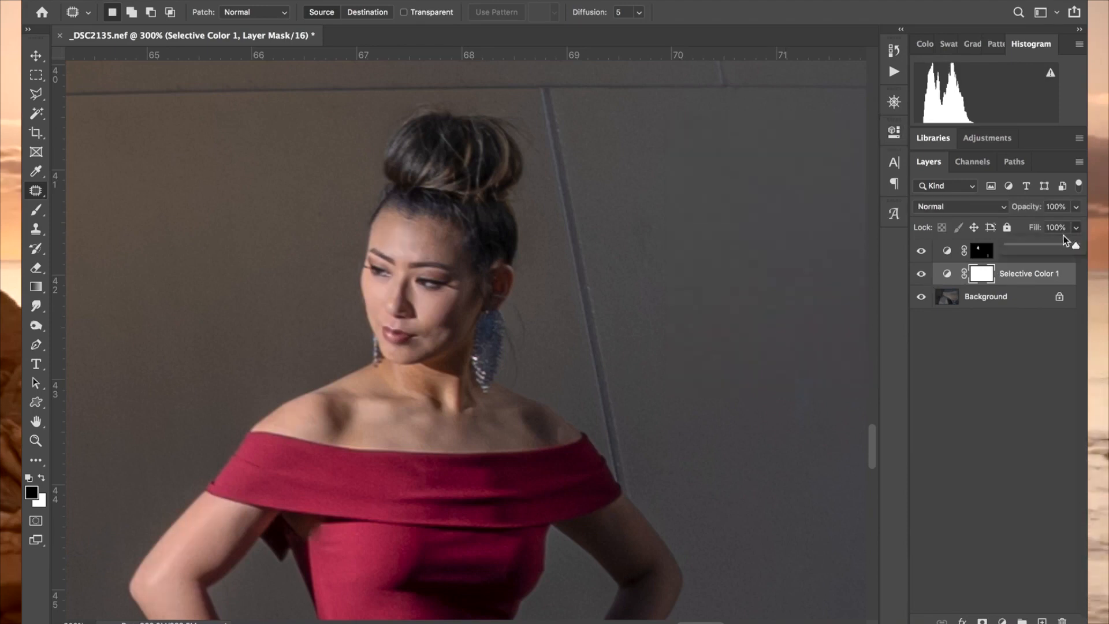
drag(1055, 249, 1055, 249)
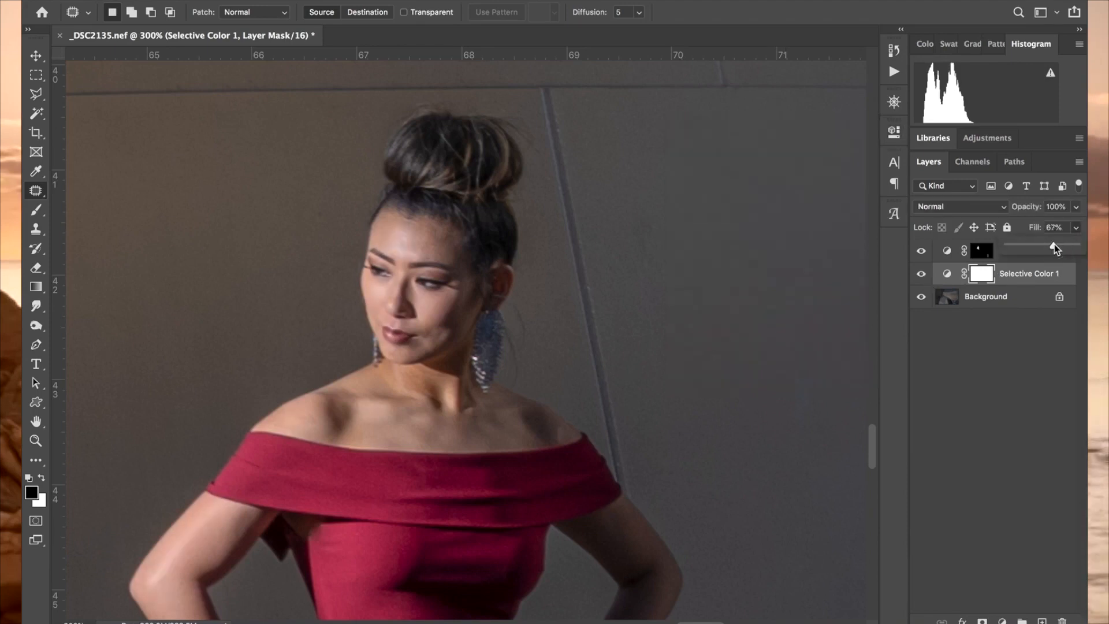
Step: Invert the Selective Color layer's mask to black
click(987, 278)
key(super+2)
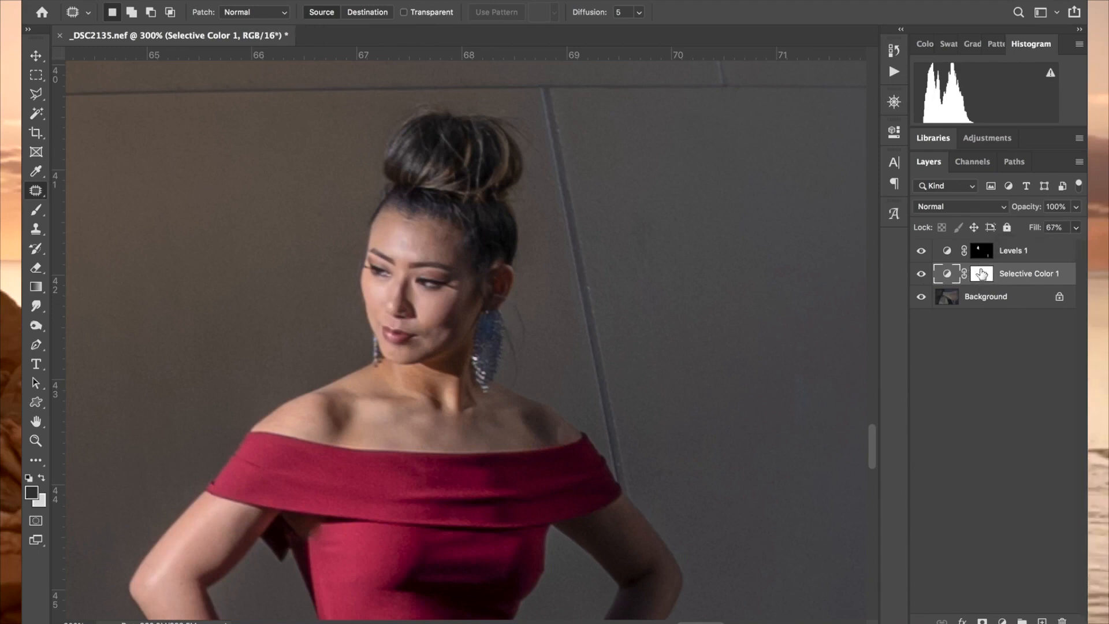
click(983, 275)
key(super+i)
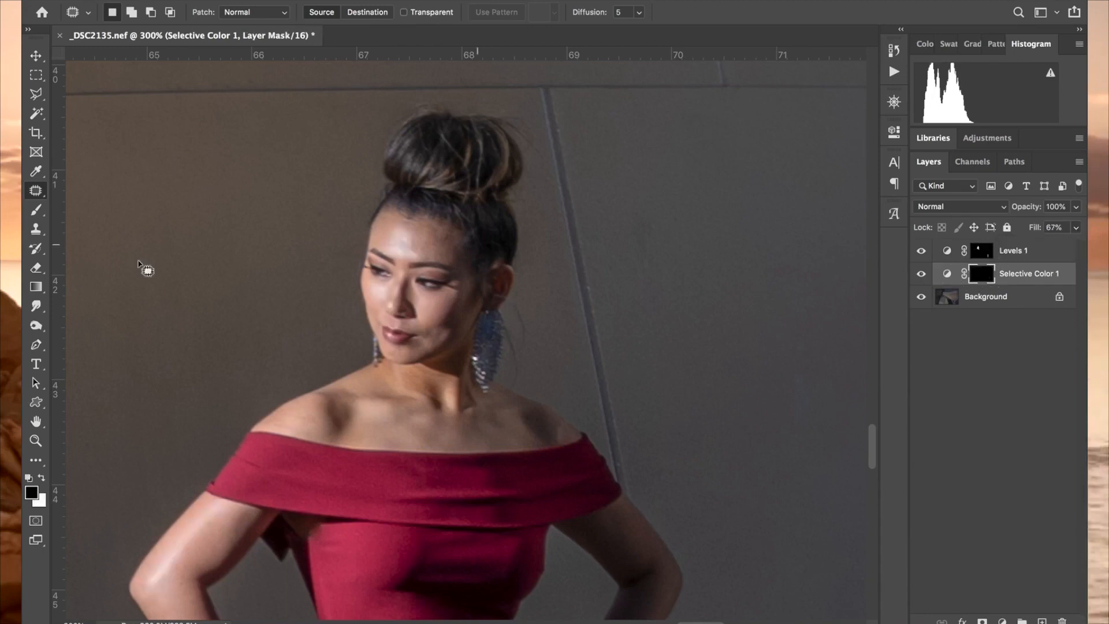
Step: Switch to the Eraser and set its brush to 40 px for working on the Selective Color mask
click(38, 267)
key(bracketleft)
key(bracketleft)
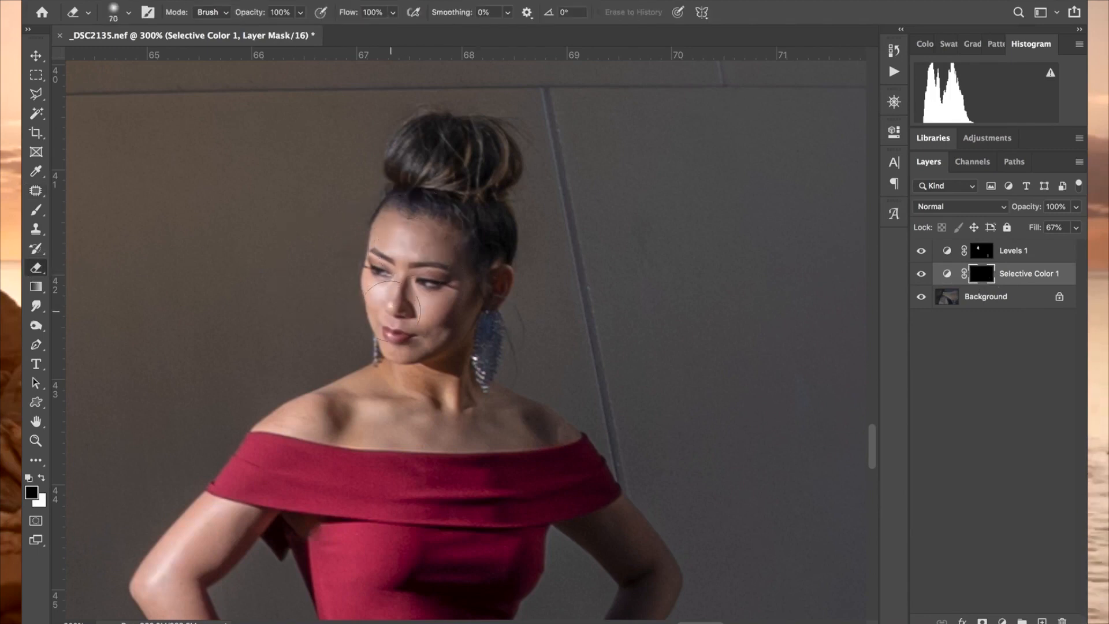
key(bracketleft)
key(bracketleft)
key(bracketleft)
key(bracketleft)
key(bracketleft)
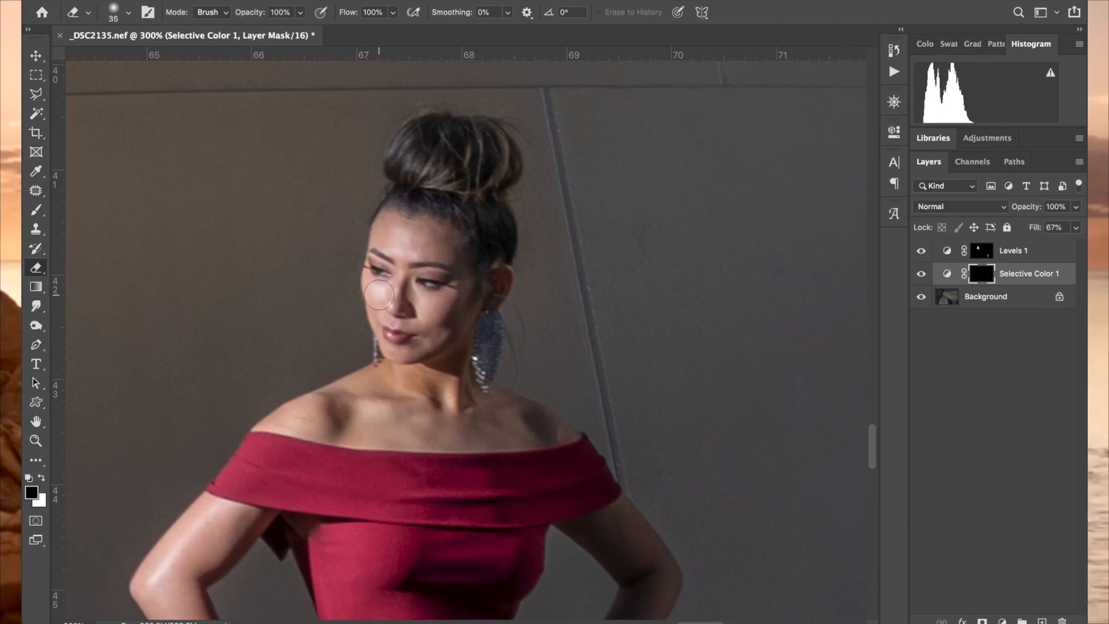
key(bracketright)
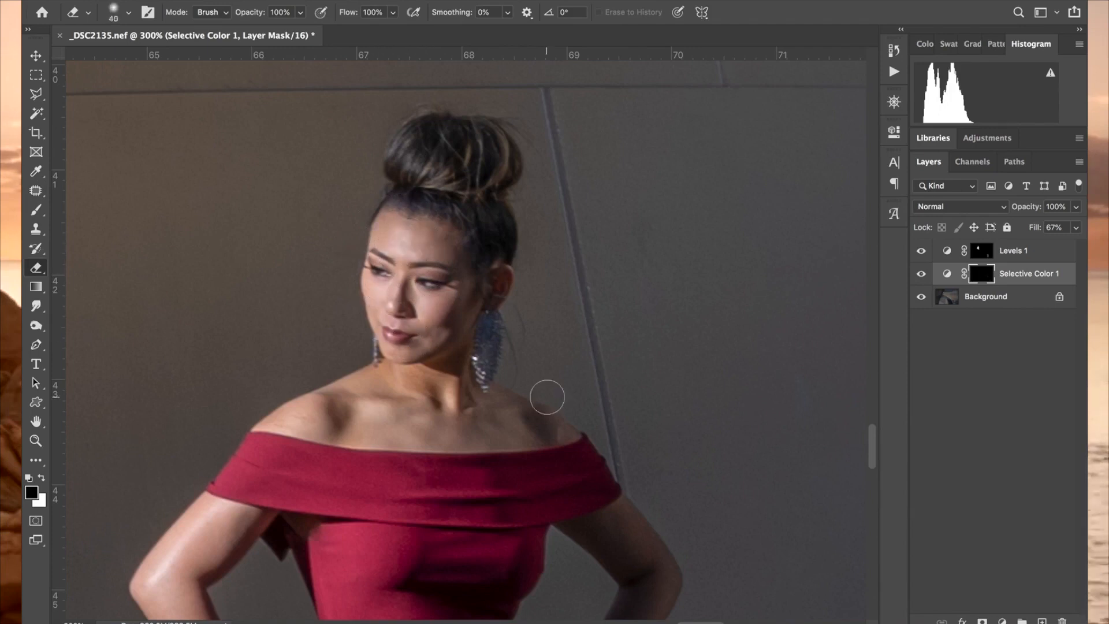
Step: Erase the black Selective Color mask over the bright highlights on the woman's sunlit upper arm and elbow
scroll(547, 397, left, 2)
scroll(540, 391, down, 5)
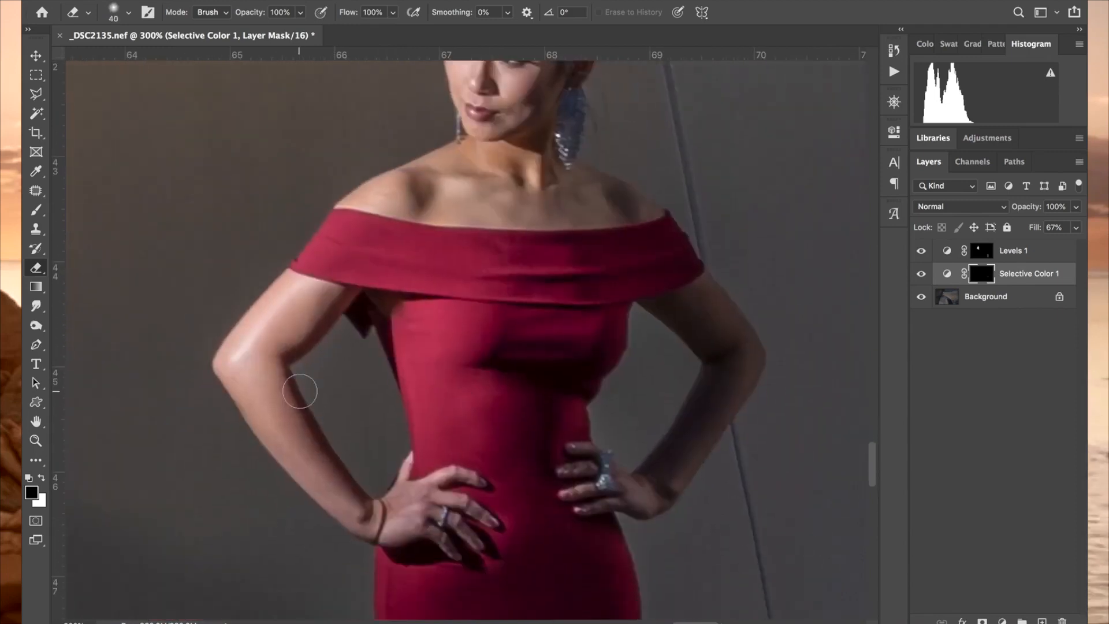
mouse_move(245, 361)
mouse_down()
mouse_move(305, 294)
mouse_move(341, 288)
mouse_up()
drag(290, 318, 245, 373)
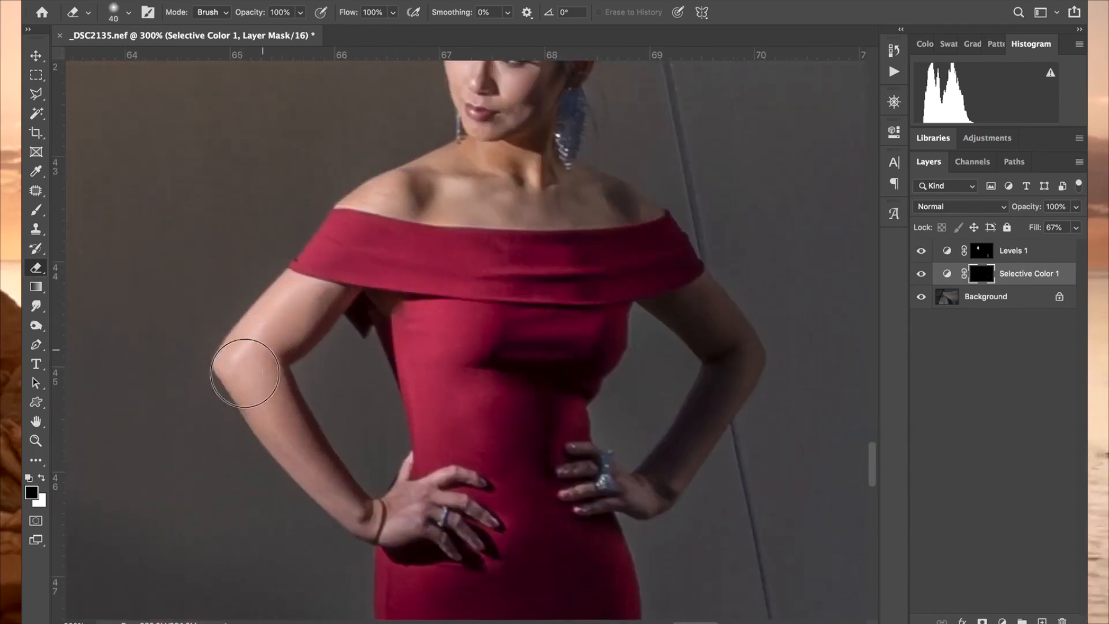
Step: Merge the Levels 1, Selective Color 1 and Background layers into one
scroll(832, 428, up, 2)
scroll(832, 428, left, 1)
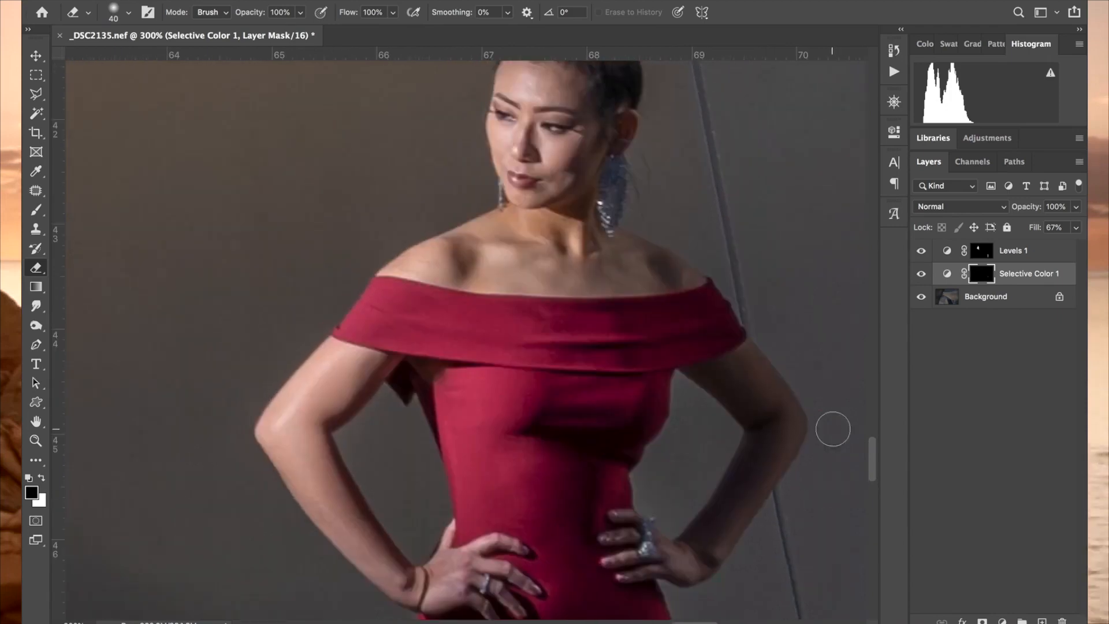
scroll(833, 429, up, 2)
click(1001, 255)
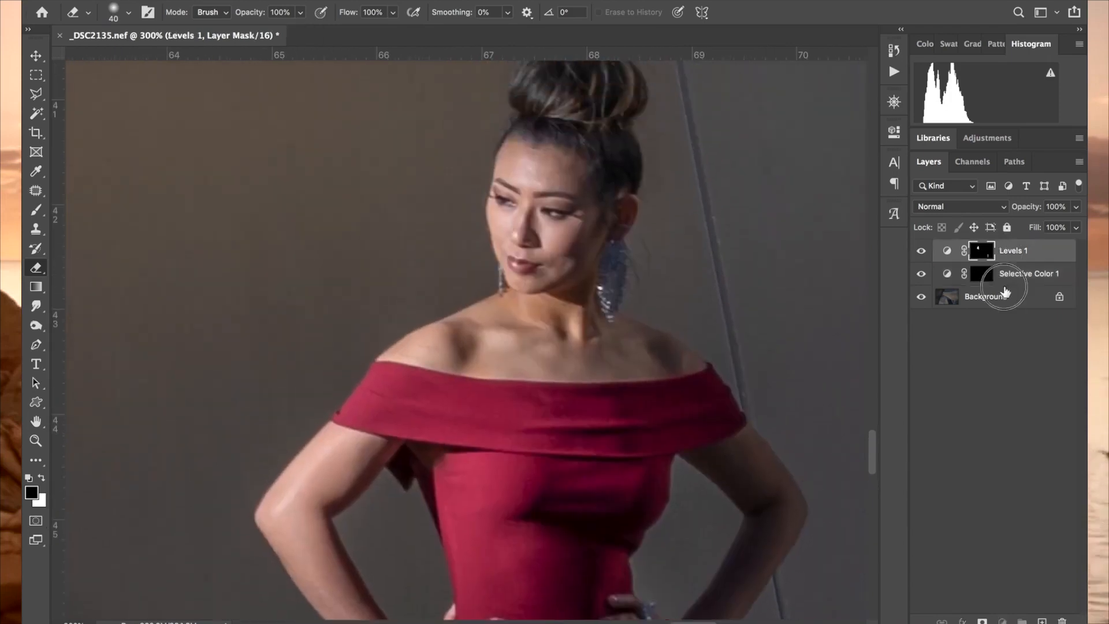
shift+click(1004, 294)
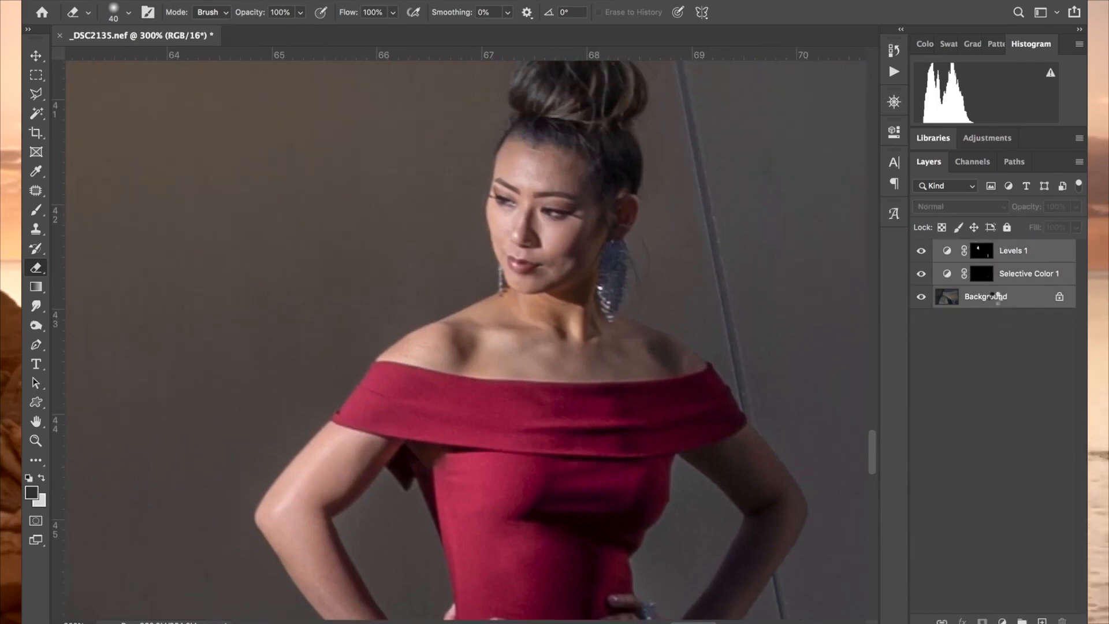
key(ctrl+e)
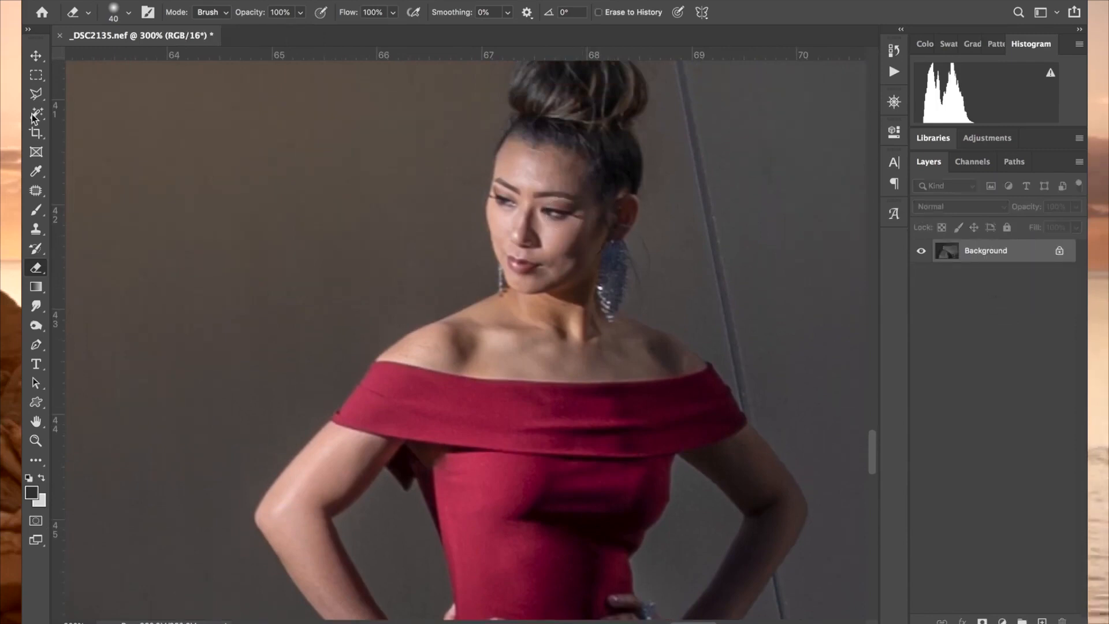
Step: Make a rectangular marquee selection around the woman's head, arms and upper body down to below the hands
click(36, 55)
key(ctrl+minus)
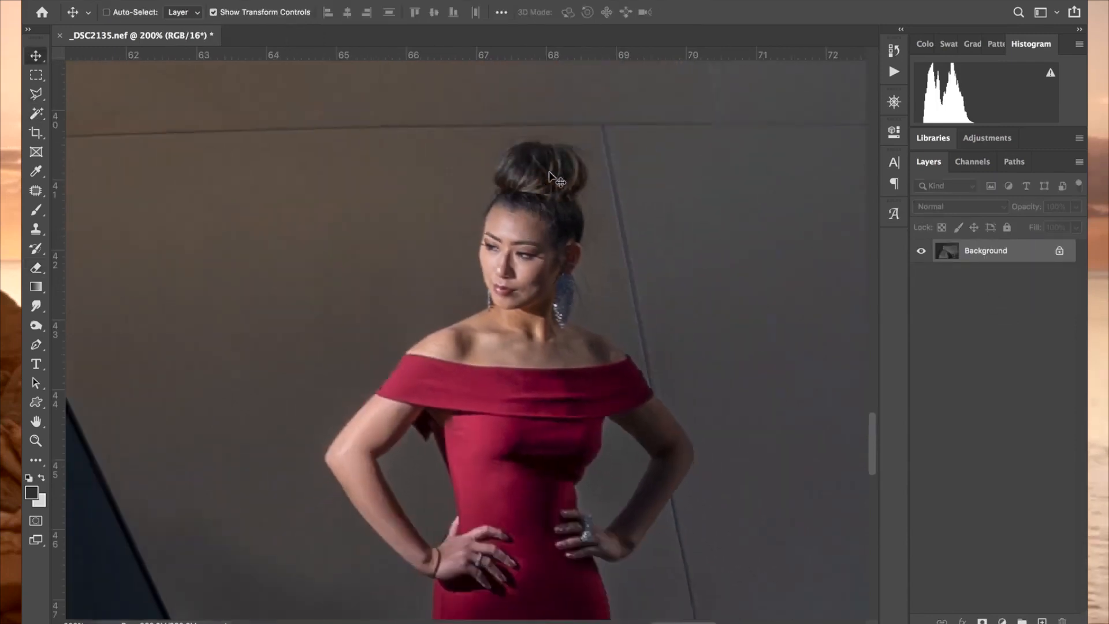
click(36, 75)
drag(714, 138, 289, 614)
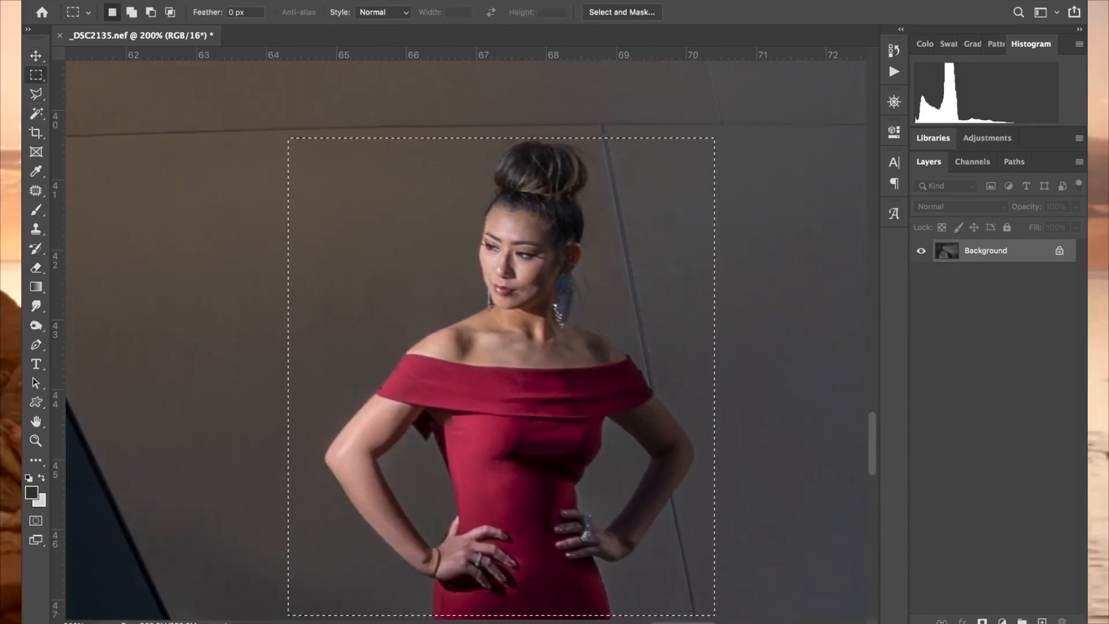
Step: Open the Imagenomic Portraiture filter and enlarge its preview to 100% on the woman
click(370, 0)
mouse_move(612, 307)
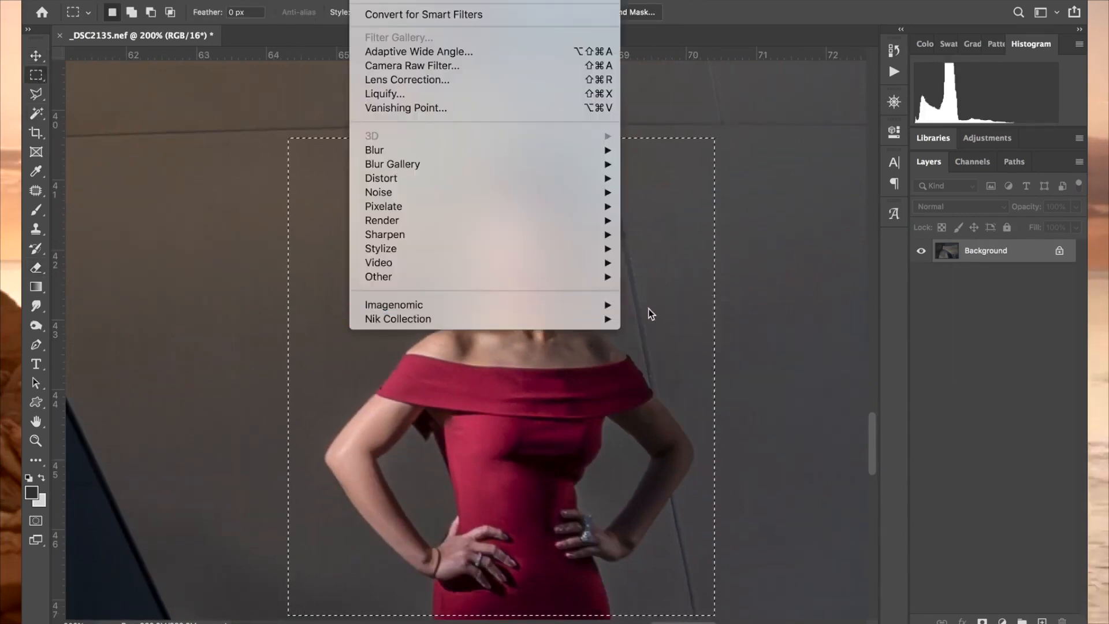
click(706, 305)
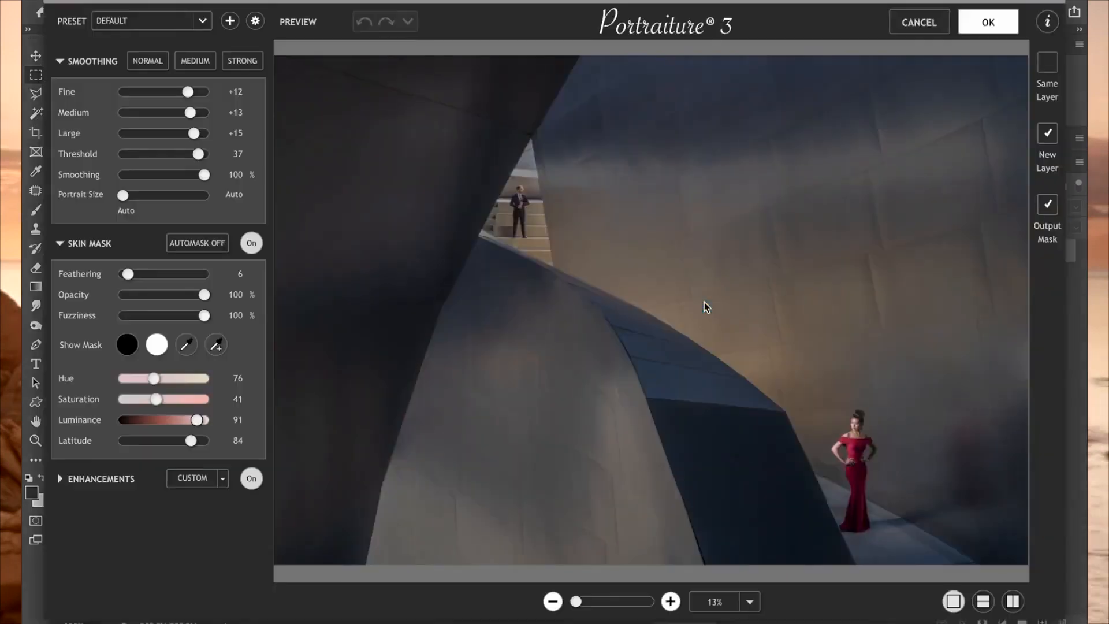
click(670, 601)
click(670, 602)
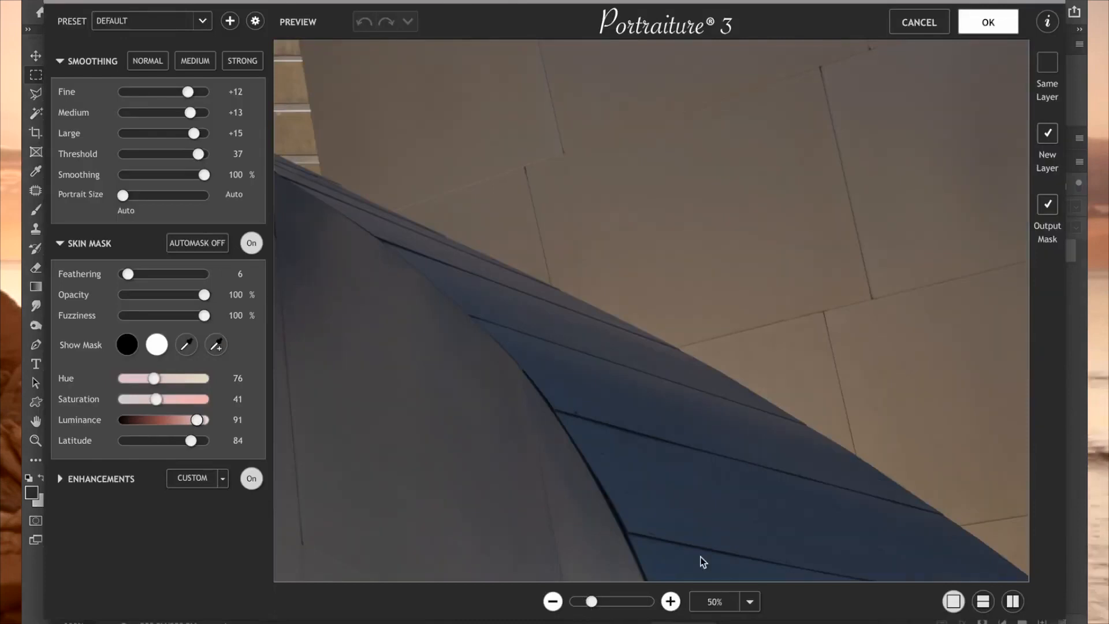
click(671, 602)
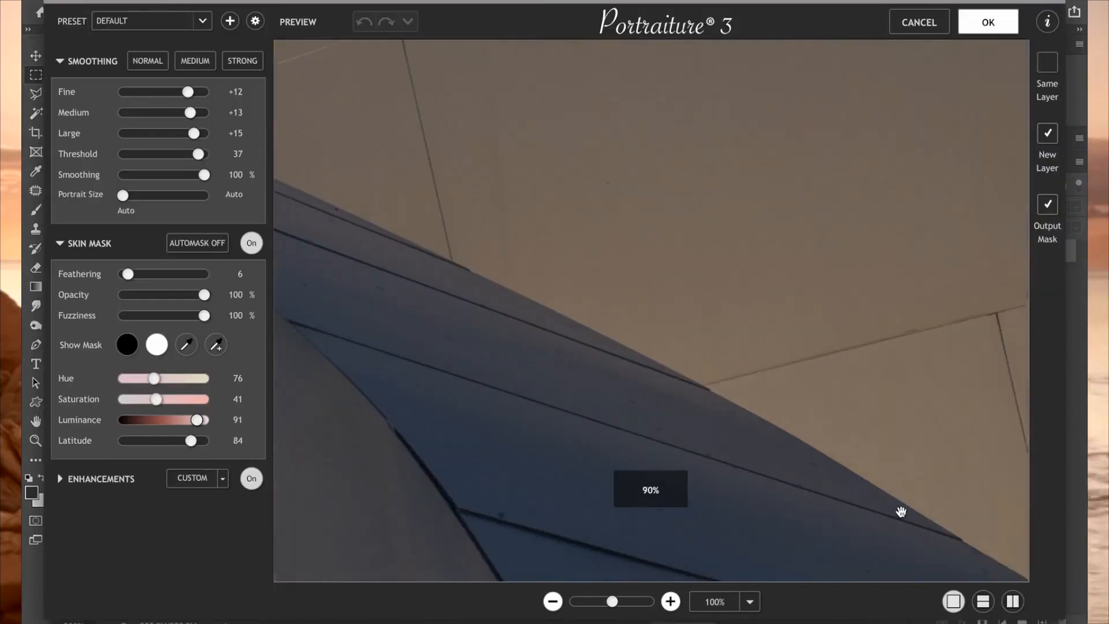
drag(901, 491, 914, 382)
drag(587, 248, 639, 243)
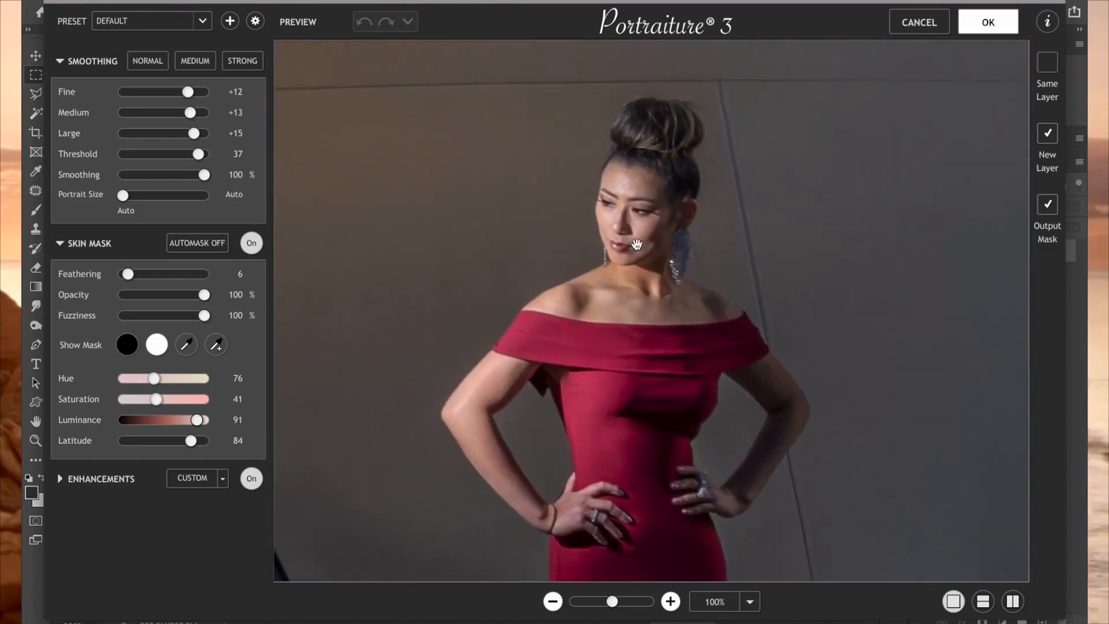
Step: Sample the woman's skin tones on the forehead and shaded cheek for the skin mask, and expand the Enhancements settings
click(186, 349)
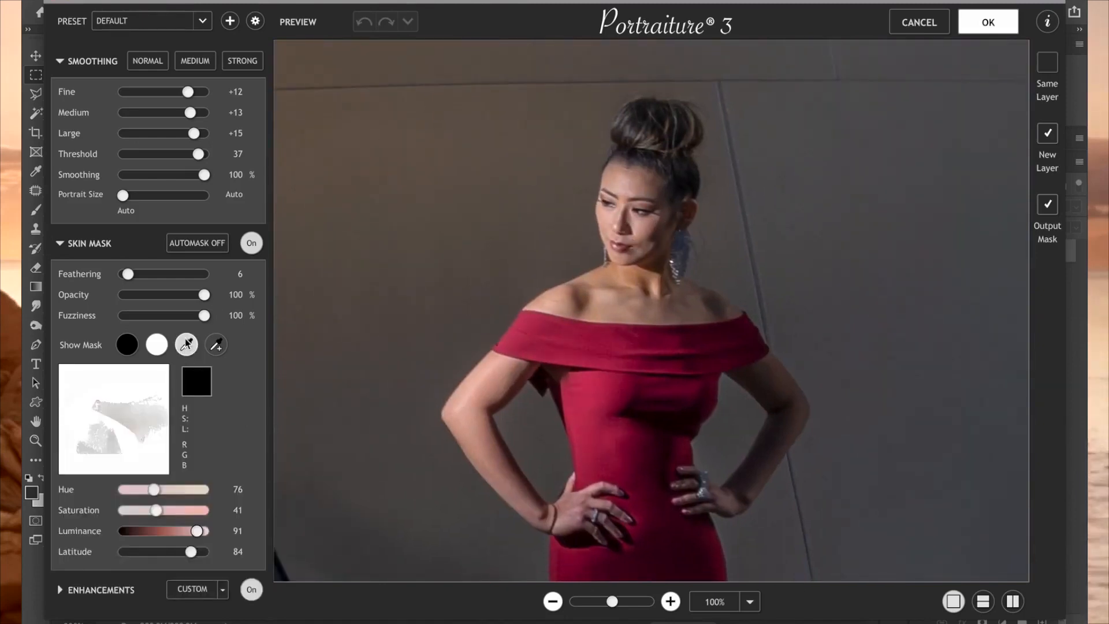
click(635, 182)
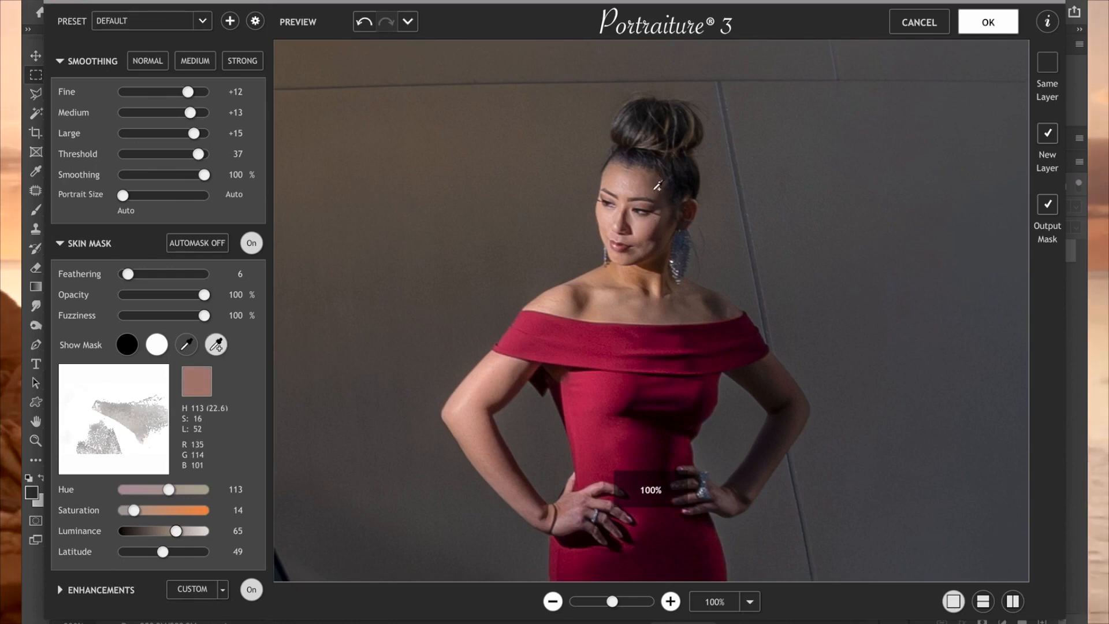
click(661, 221)
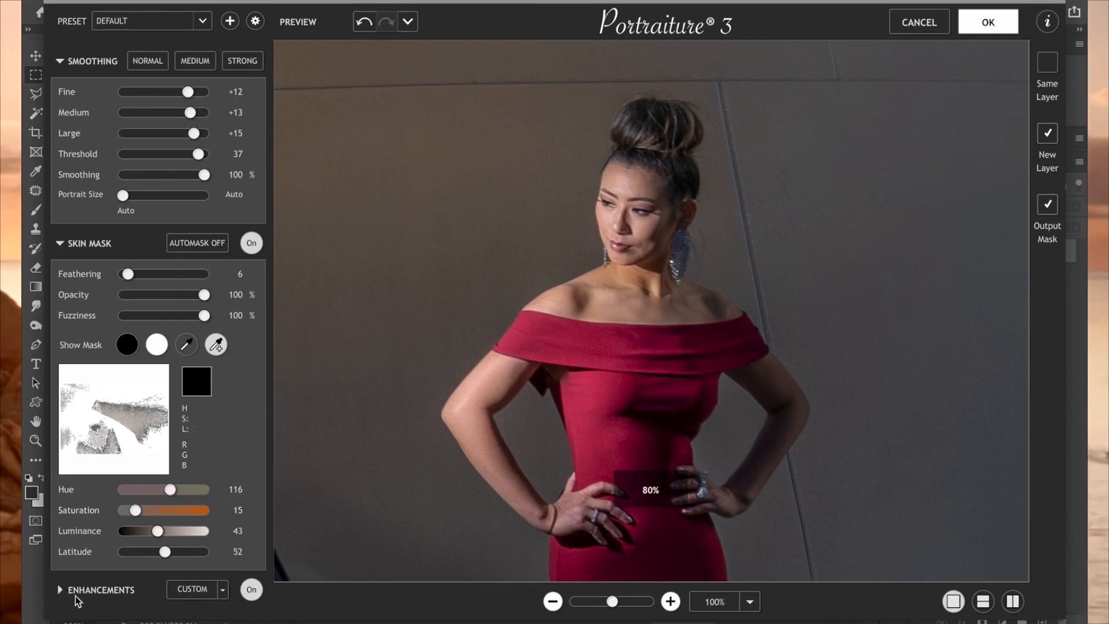
click(60, 590)
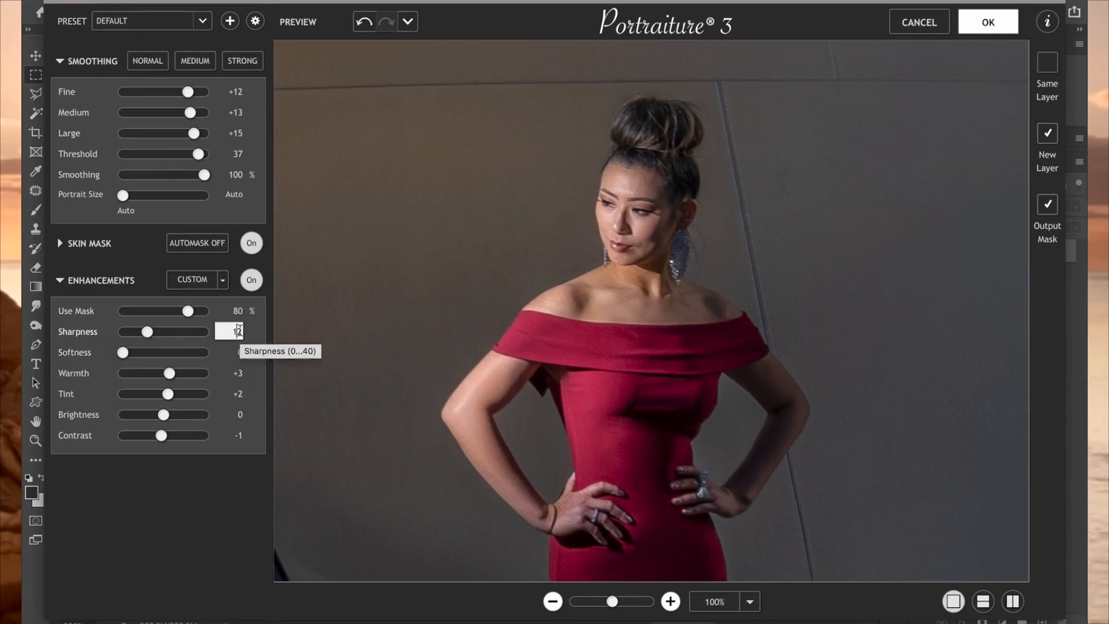
Step: Set the Portraiture enhancements to Sharpness 10, Warmth -2 and Contrast +2
double_click(231, 331)
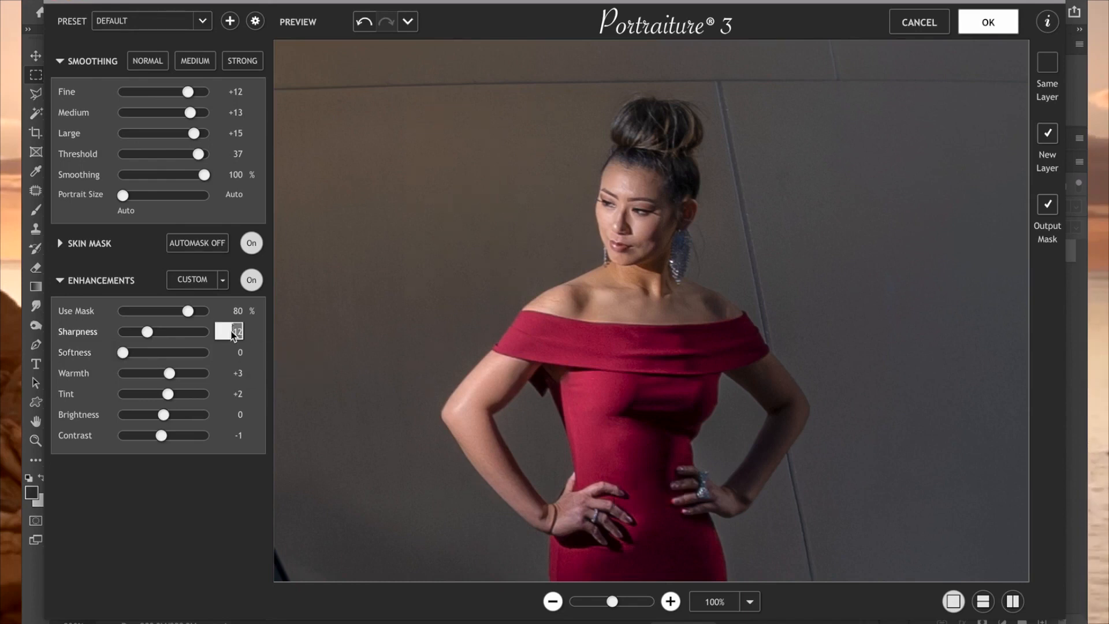
text(10)
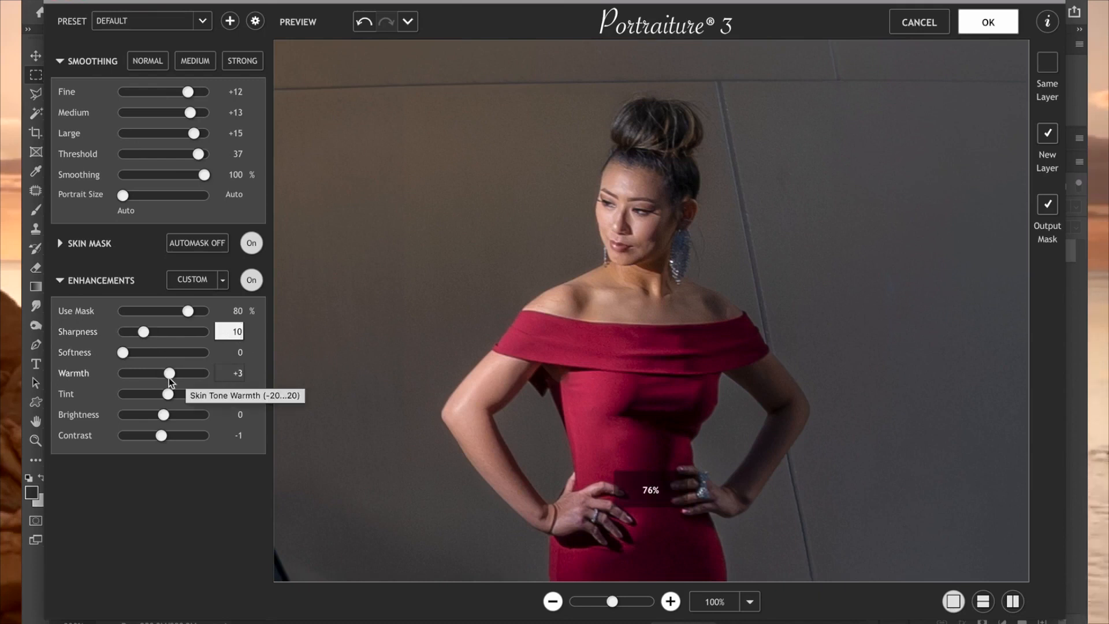
click(169, 380)
drag(168, 380, 160, 376)
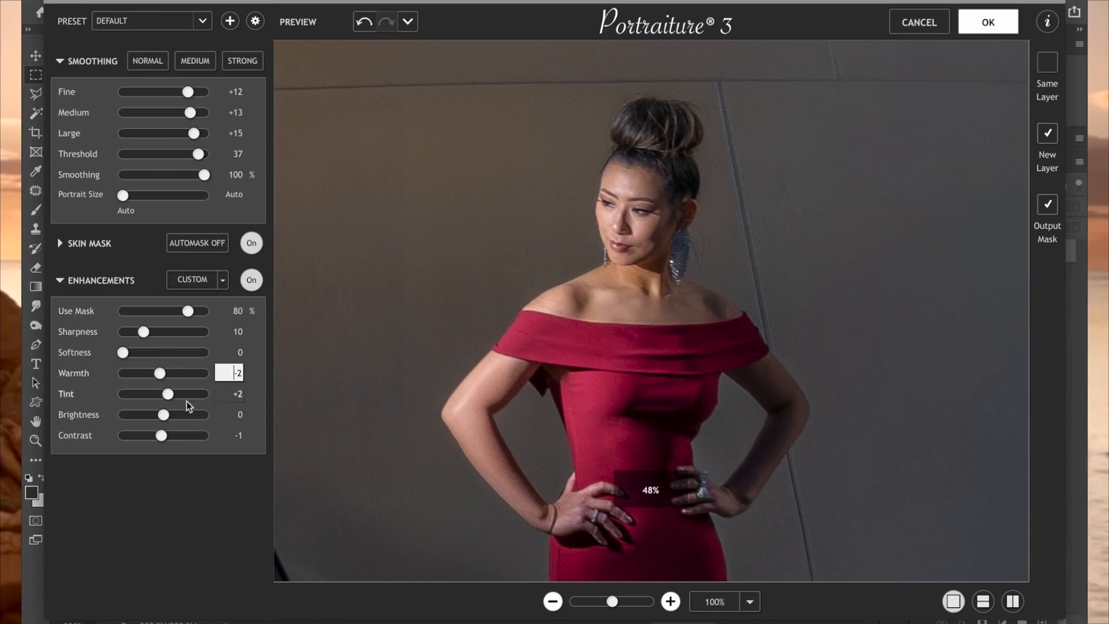
drag(162, 436, 168, 437)
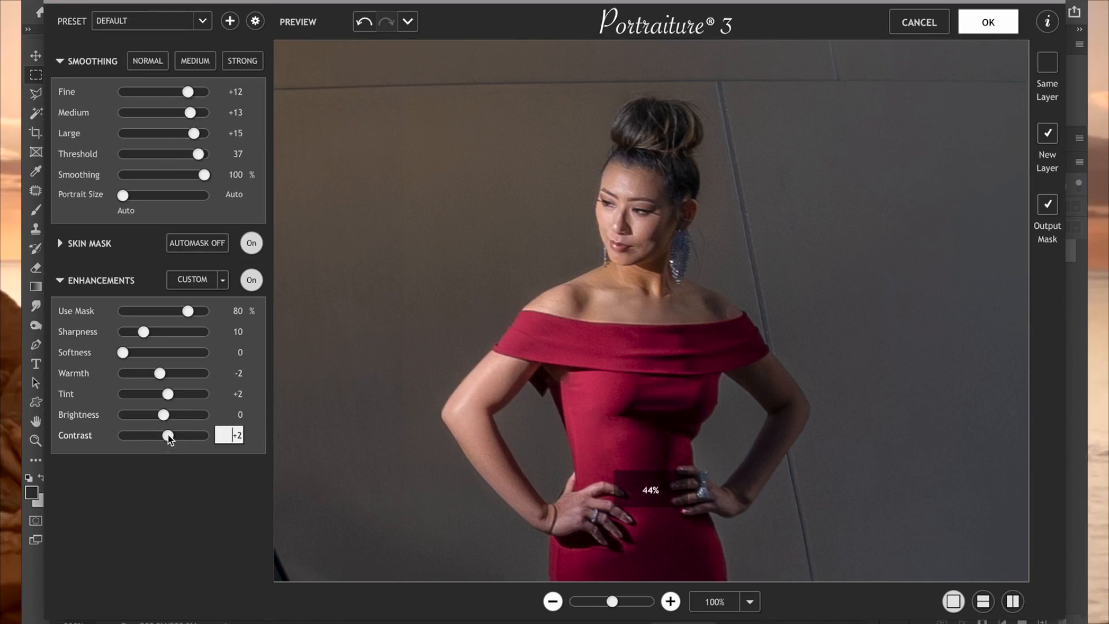
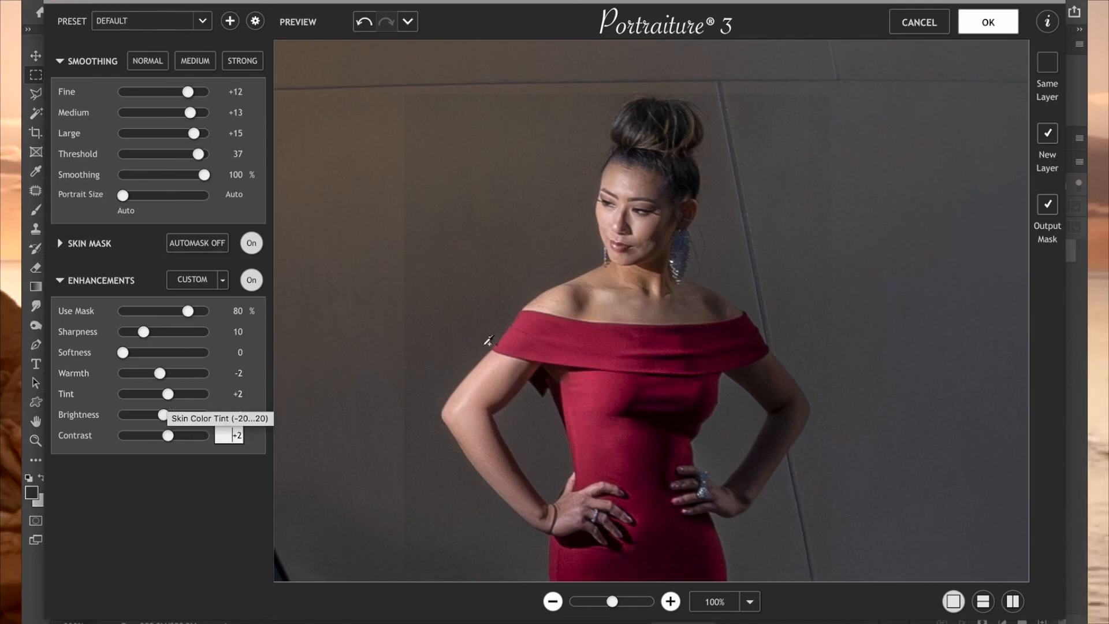
Step: Use the Medium smoothing preset with Threshold 33, raise Contrast to +4, and apply the Portraiture filter
click(195, 65)
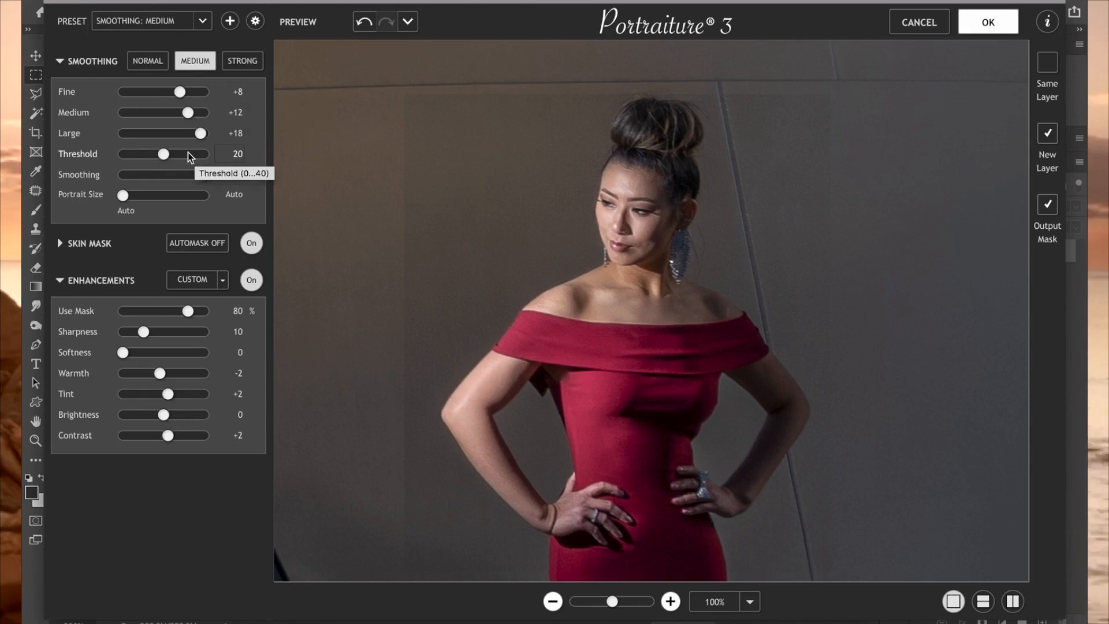
drag(167, 160, 192, 157)
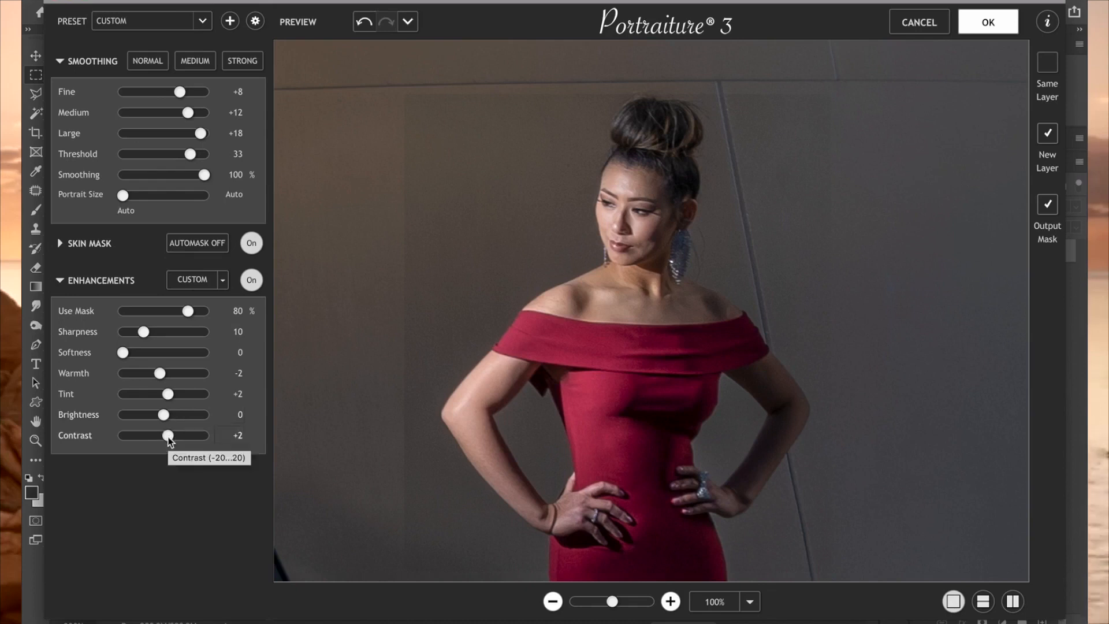
click(170, 436)
drag(169, 436, 171, 436)
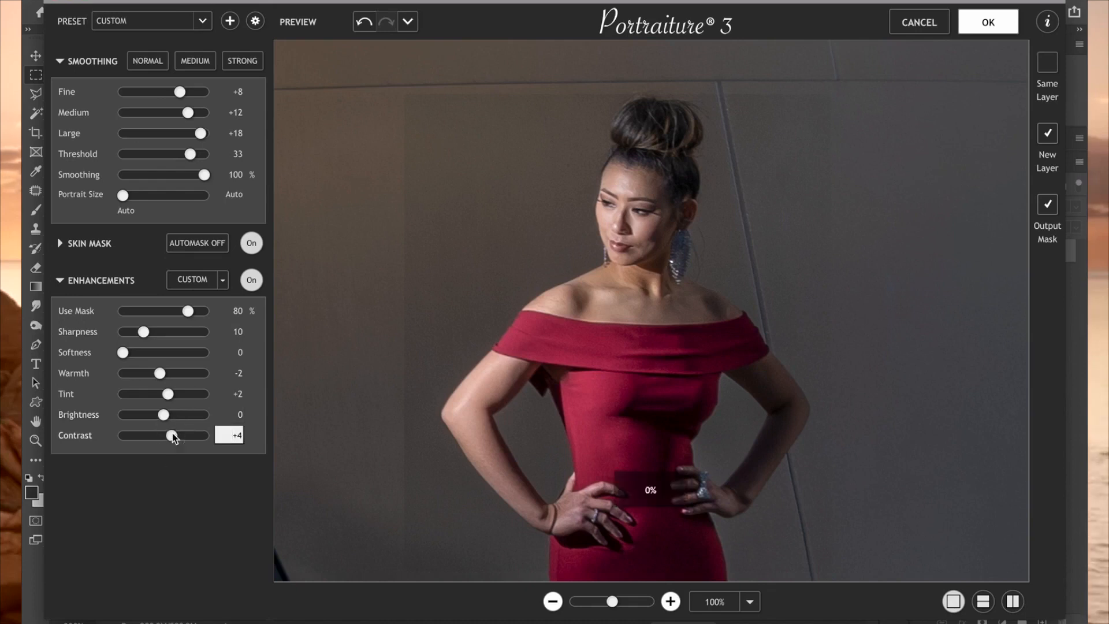
click(982, 32)
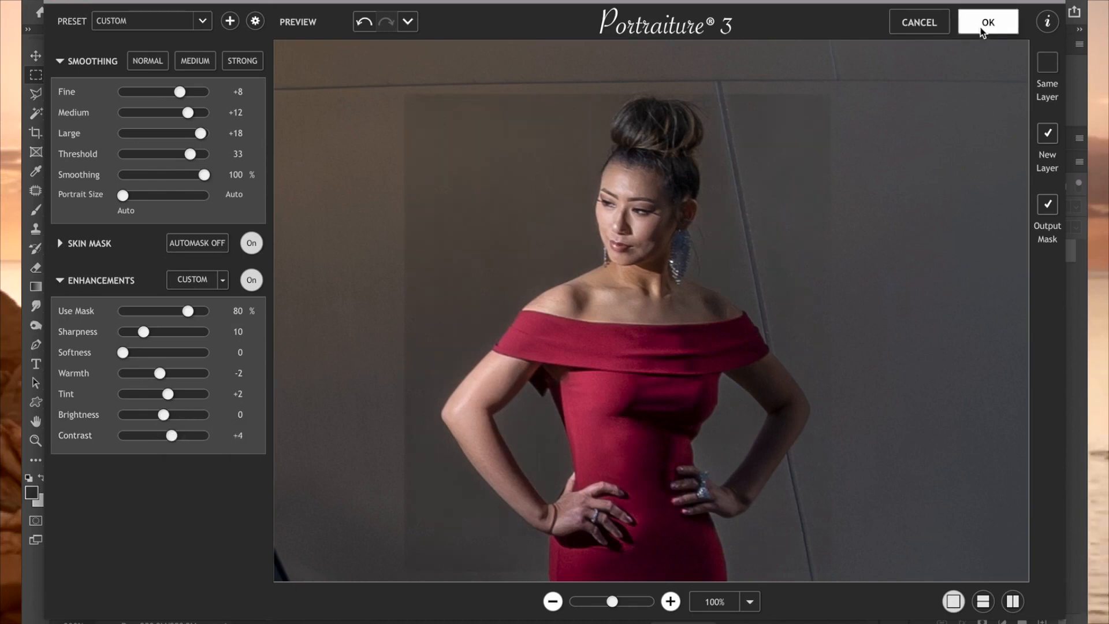
Step: Touch up the Background copy layer's mask around the woman's skin with the Eraser and check its coverage in the red mask overlay
key(e)
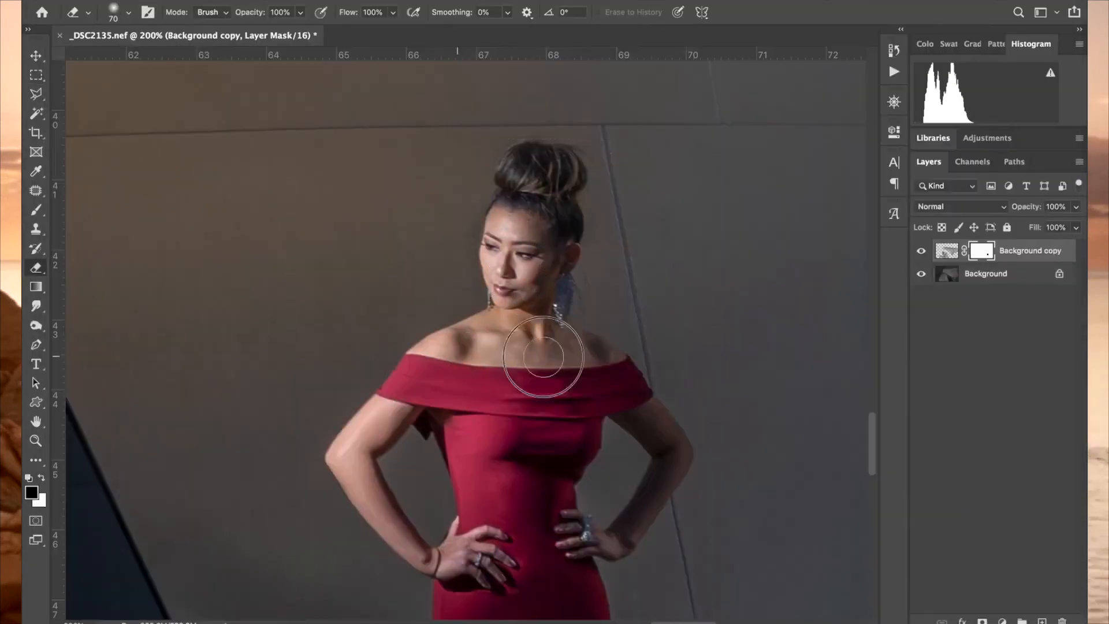
key(x)
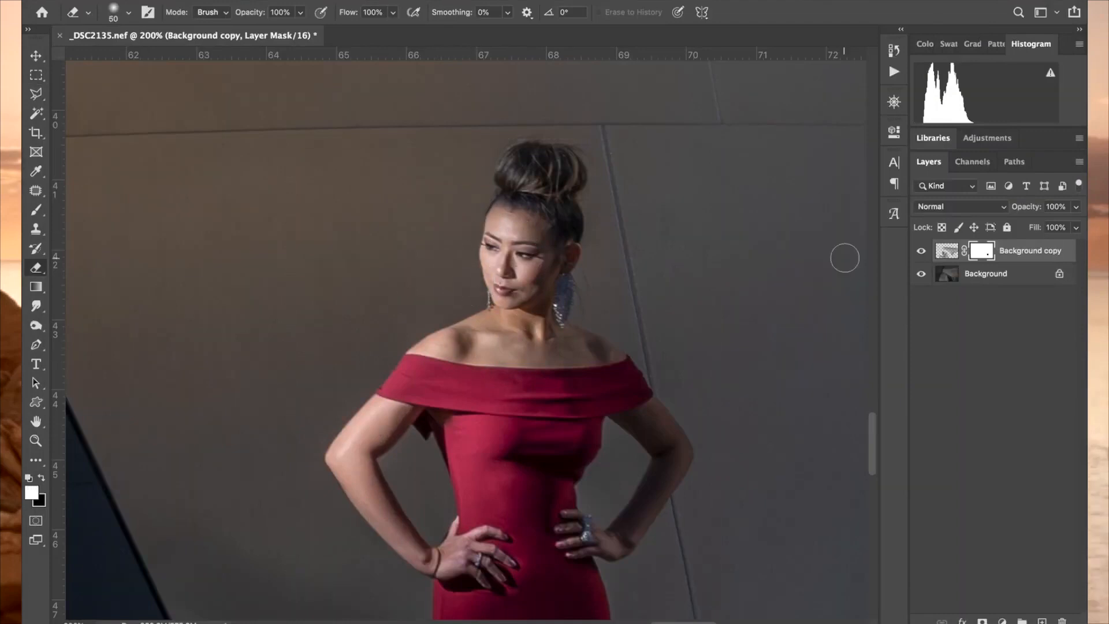
key(backslash)
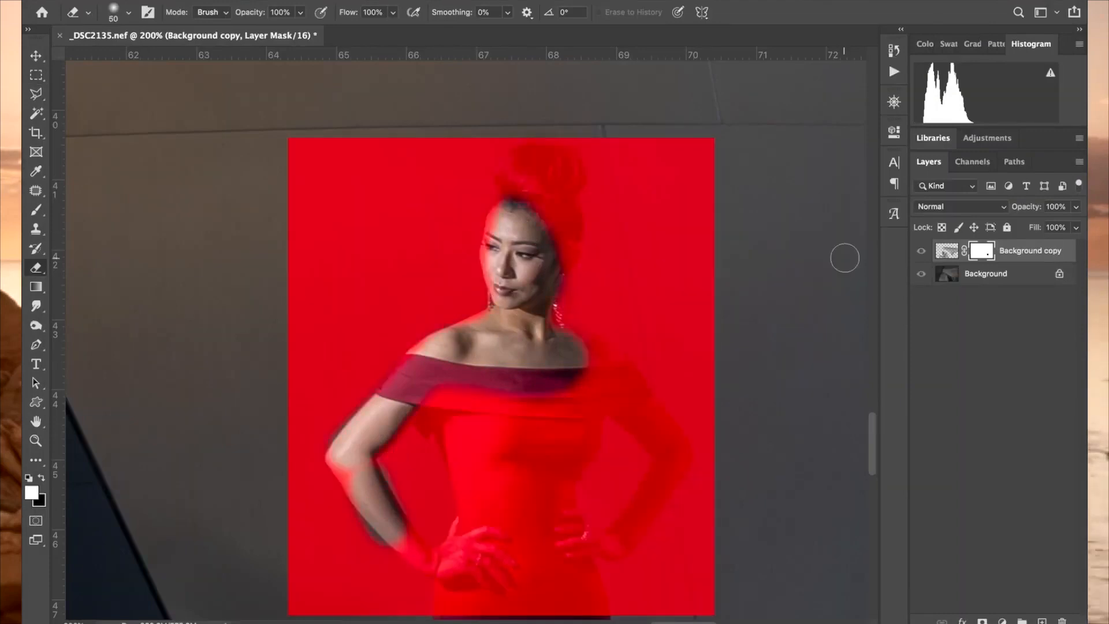
key(backslash)
Step: Merge the Background copy smoothing layer with the Background layer
key(super+minus)
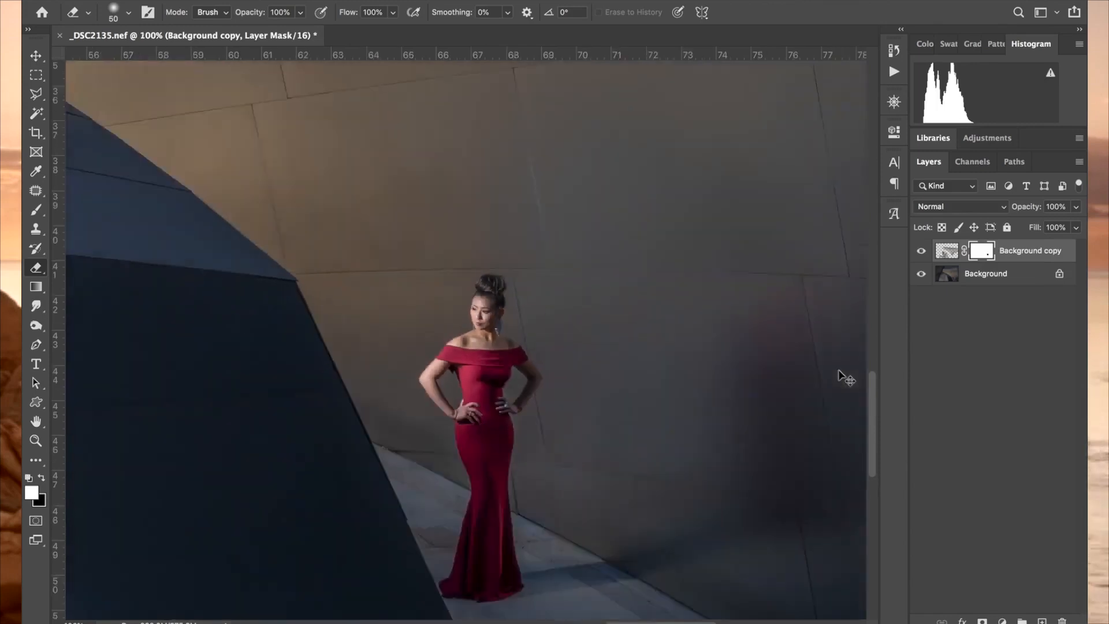
key(super+minus)
key(super+minus)
key(super+minus)
key(super+minus)
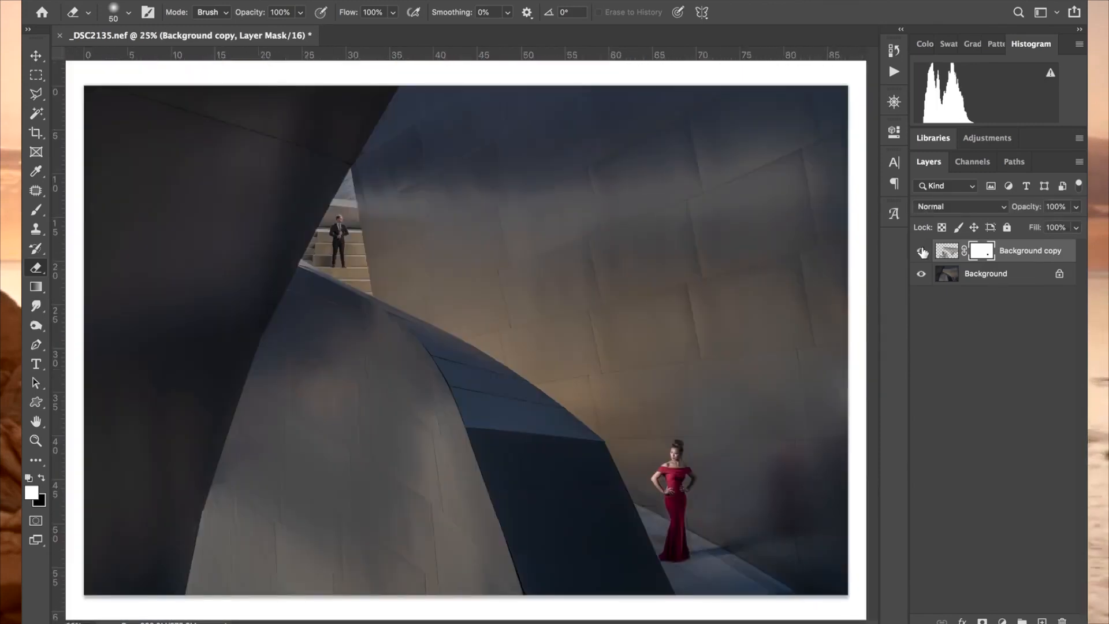
click(969, 272)
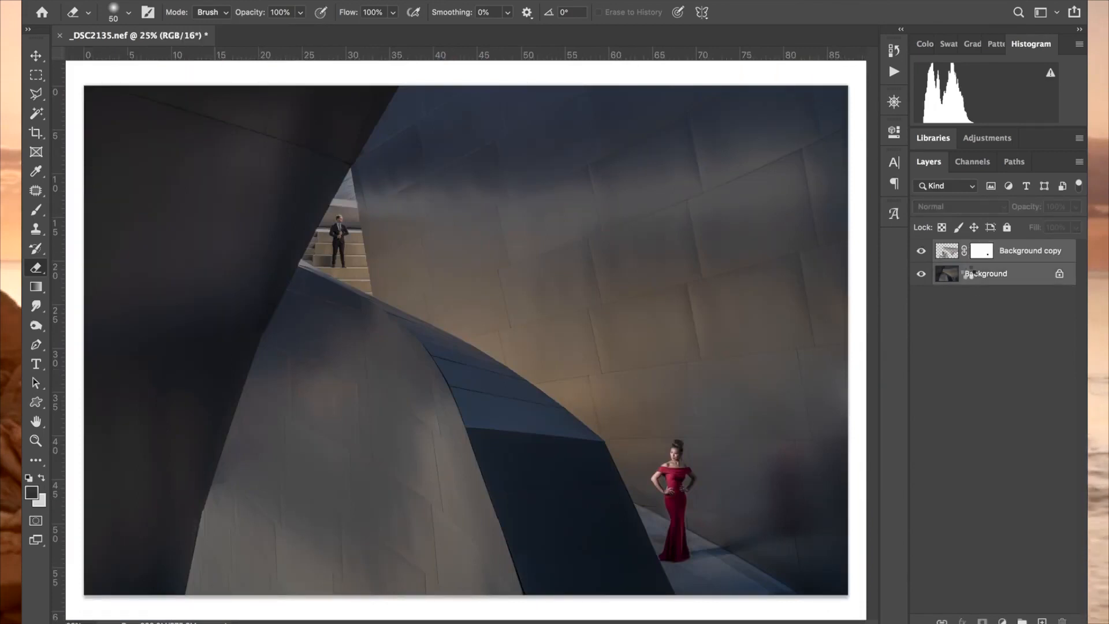
key(super+e)
Step: Add a Color Balance adjustment layer above the merged Background
key(v)
key(super+minus)
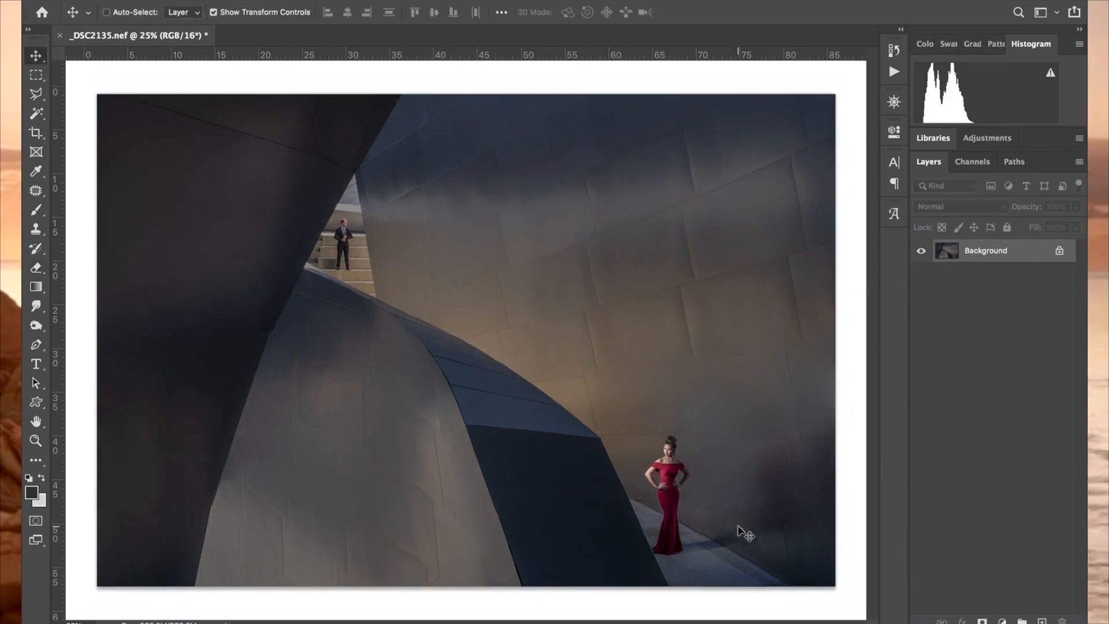
key(super+minus)
click(1002, 621)
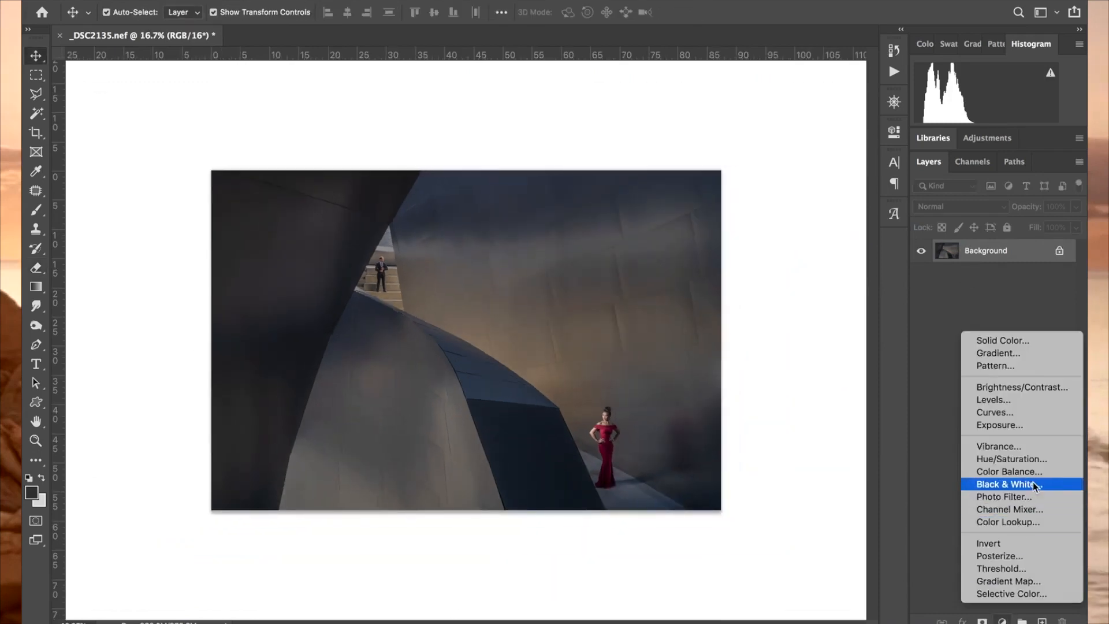
click(1025, 471)
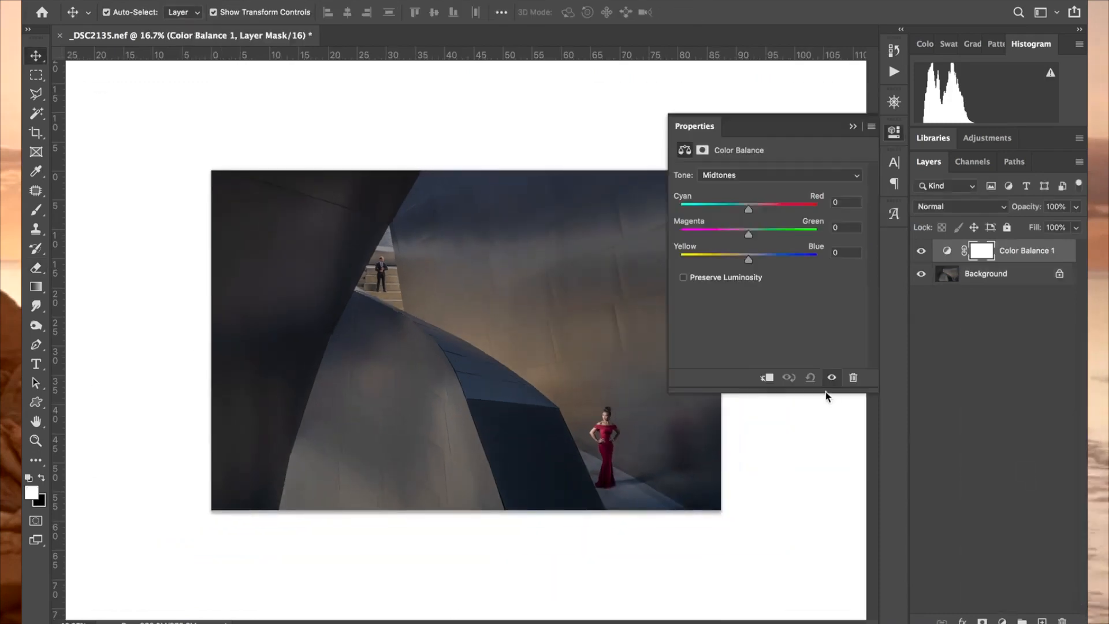
key(super+plus)
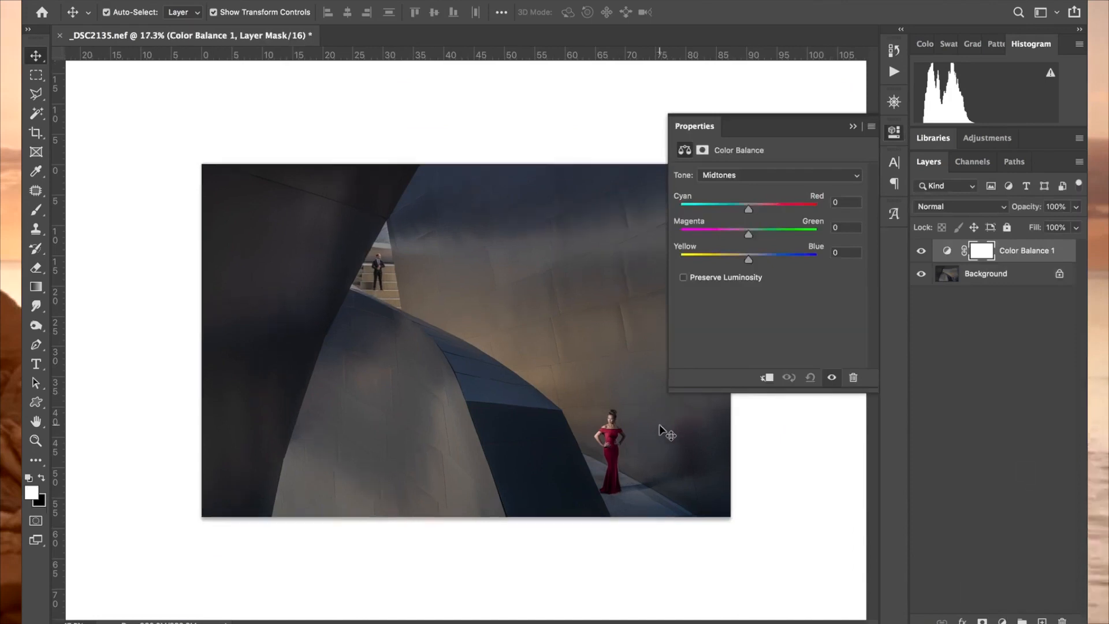
Step: Set the Color Balance Shadows to Cyan–Red -3 and Yellow–Blue +12
click(722, 175)
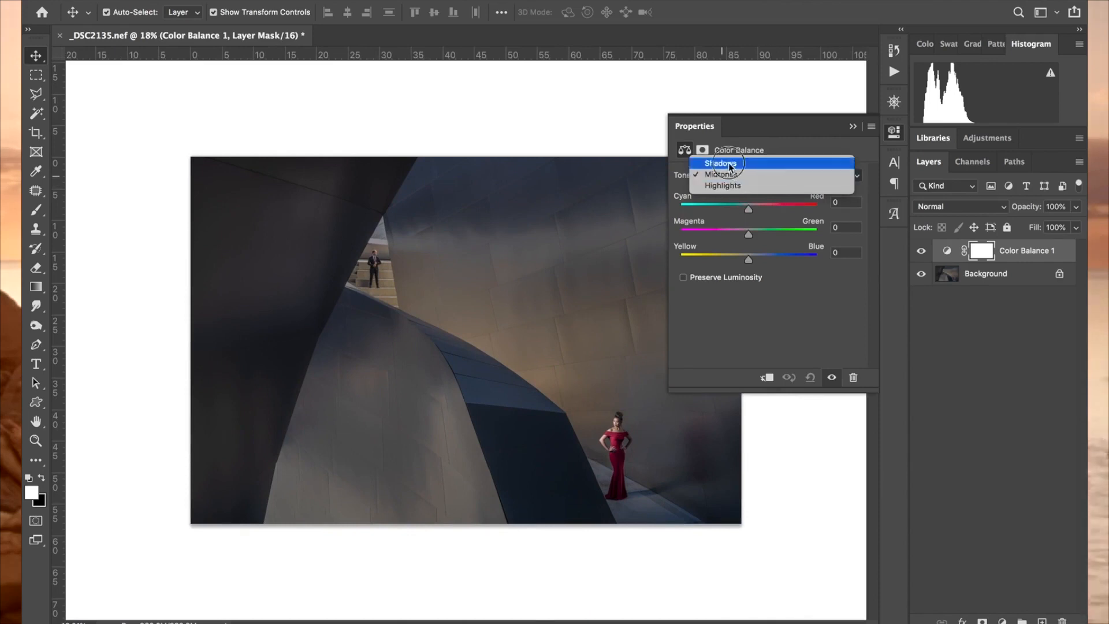
click(731, 165)
mouse_move(747, 211)
mouse_down()
mouse_move(726, 213)
mouse_move(778, 211)
mouse_move(749, 215)
mouse_up()
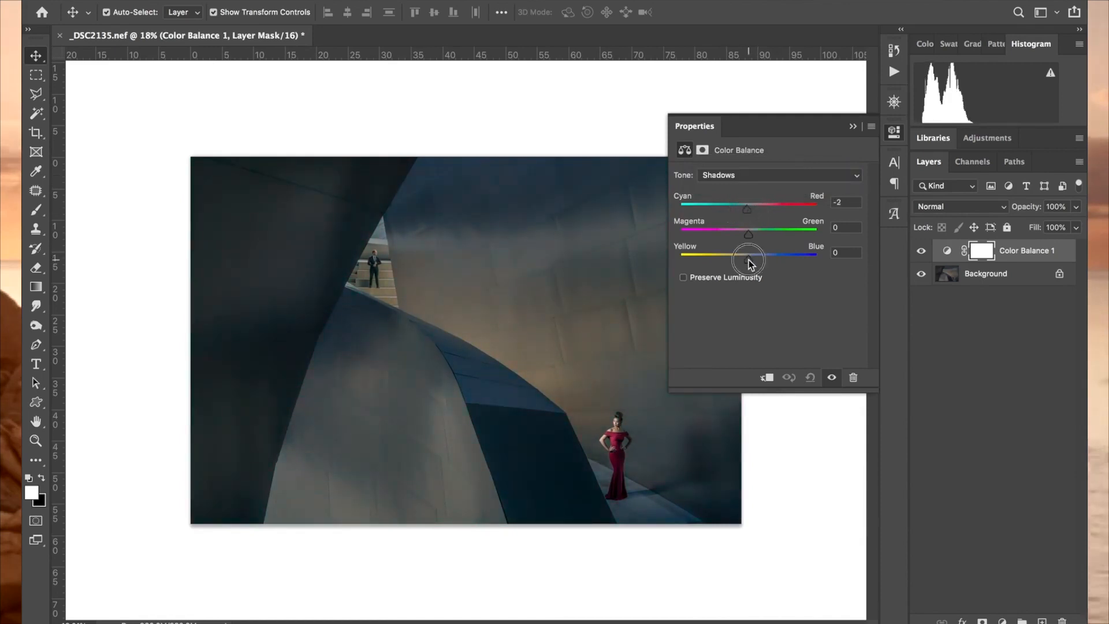
mouse_move(750, 260)
mouse_down()
mouse_move(771, 262)
mouse_move(758, 261)
mouse_up()
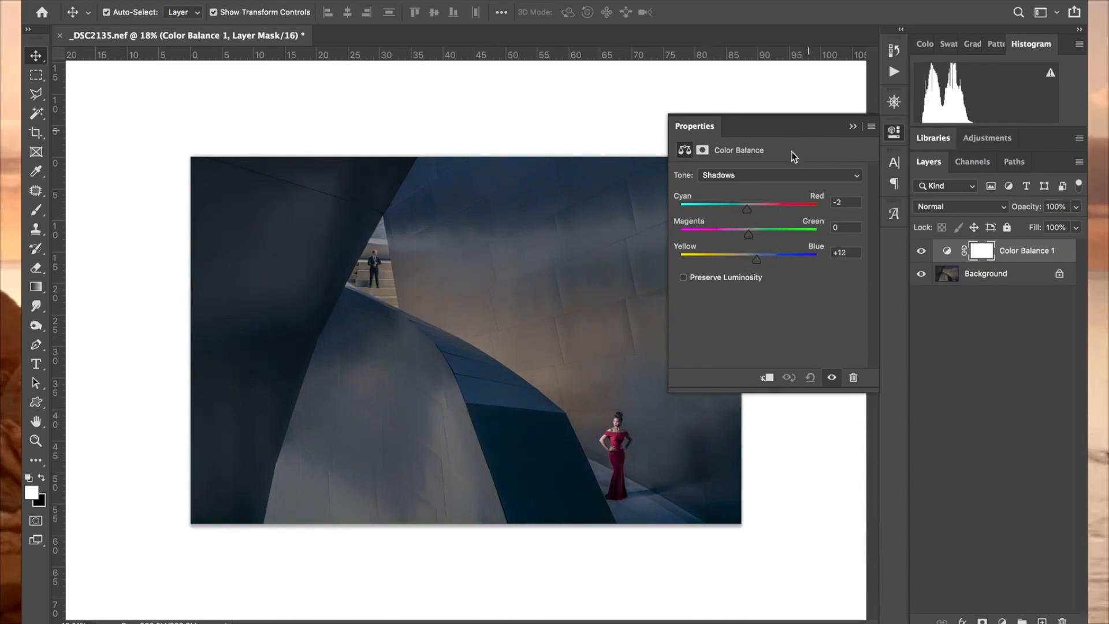
drag(745, 212, 745, 214)
Step: Set the Color Balance Midtones to Cyan–Red -1 and Yellow–Blue +4
click(742, 175)
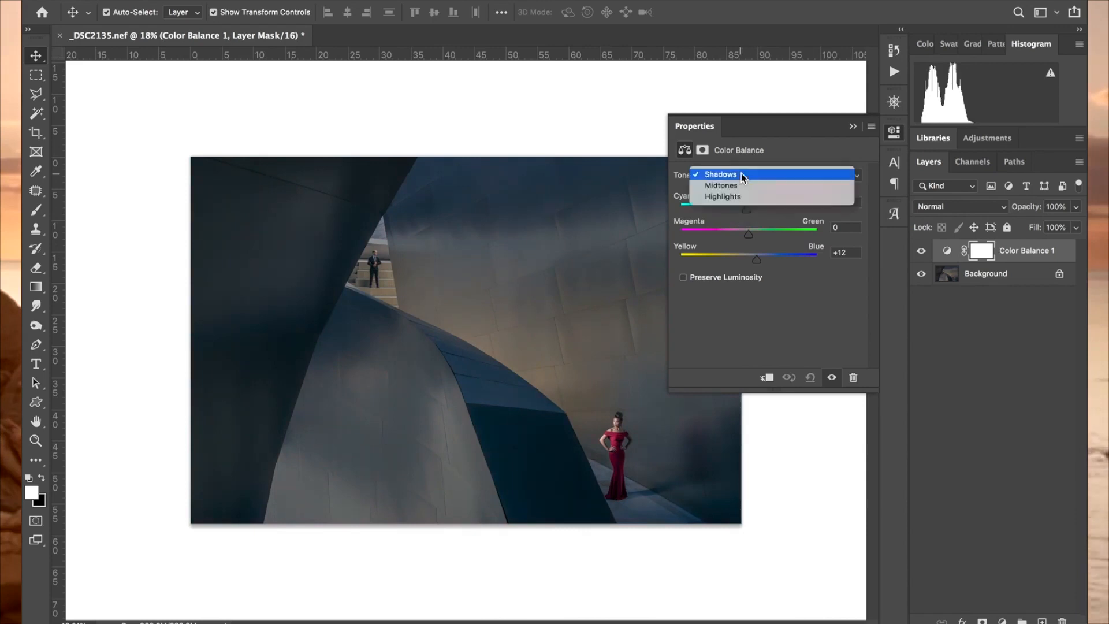
click(738, 185)
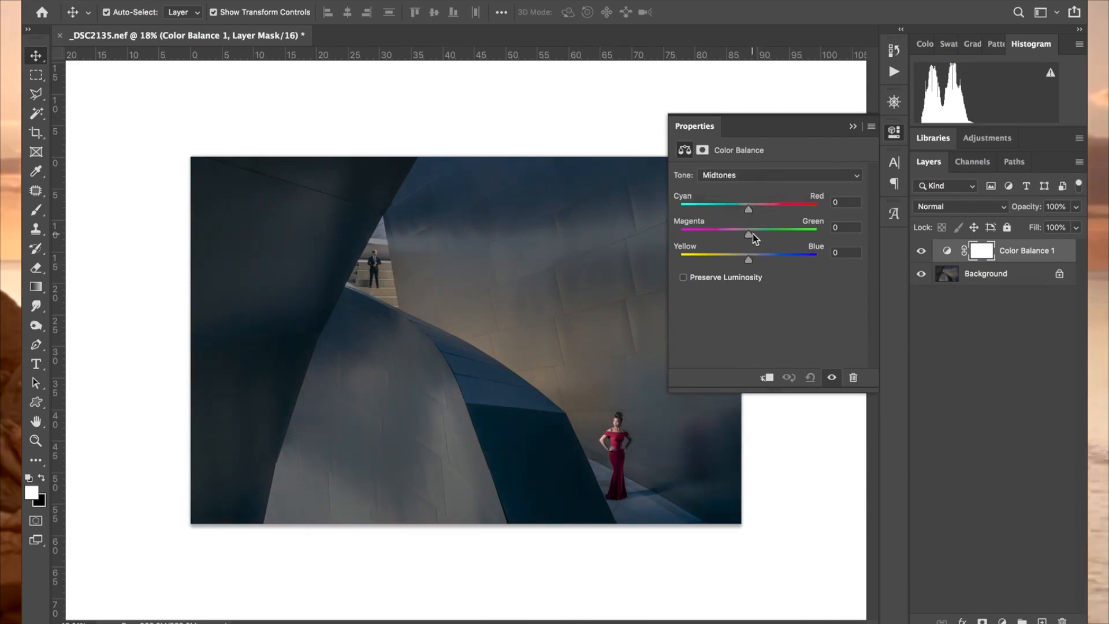
mouse_move(747, 255)
mouse_down()
mouse_move(737, 258)
mouse_move(752, 258)
mouse_up()
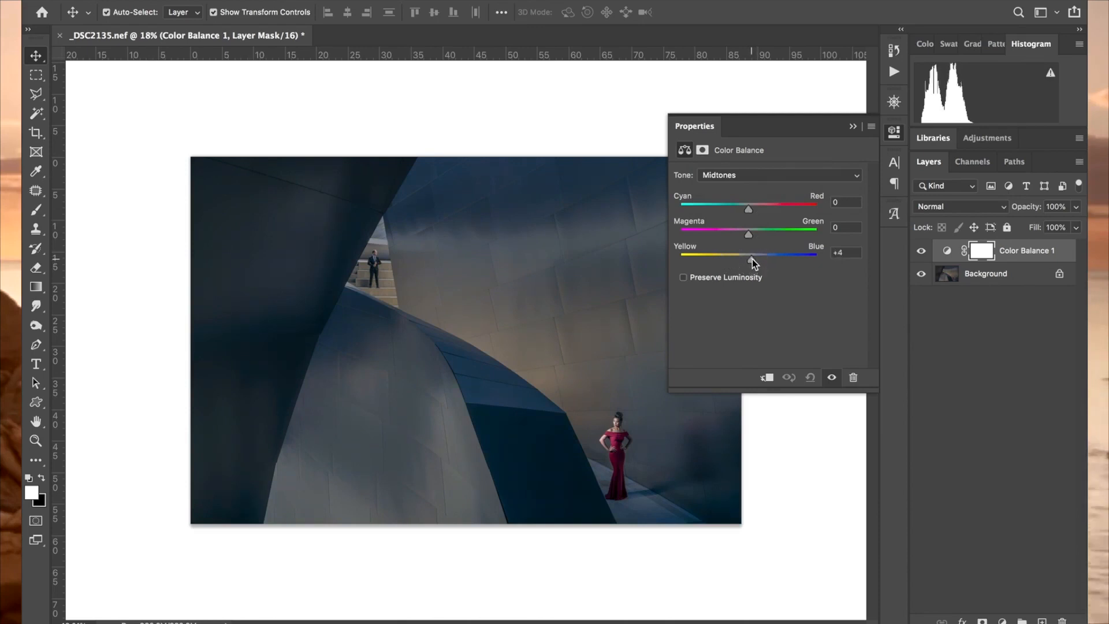
drag(750, 212, 748, 212)
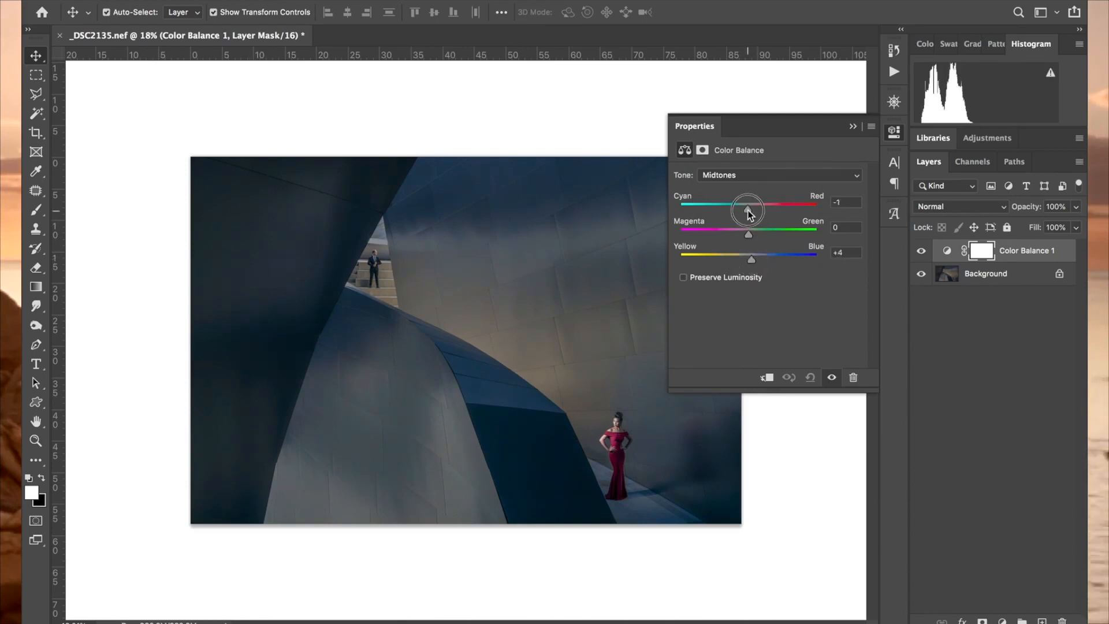
Step: Warm the Color Balance Highlights to Cyan–Red +14 and Yellow–Blue -23, comparing the photo with and without the adjustment
click(743, 178)
click(738, 186)
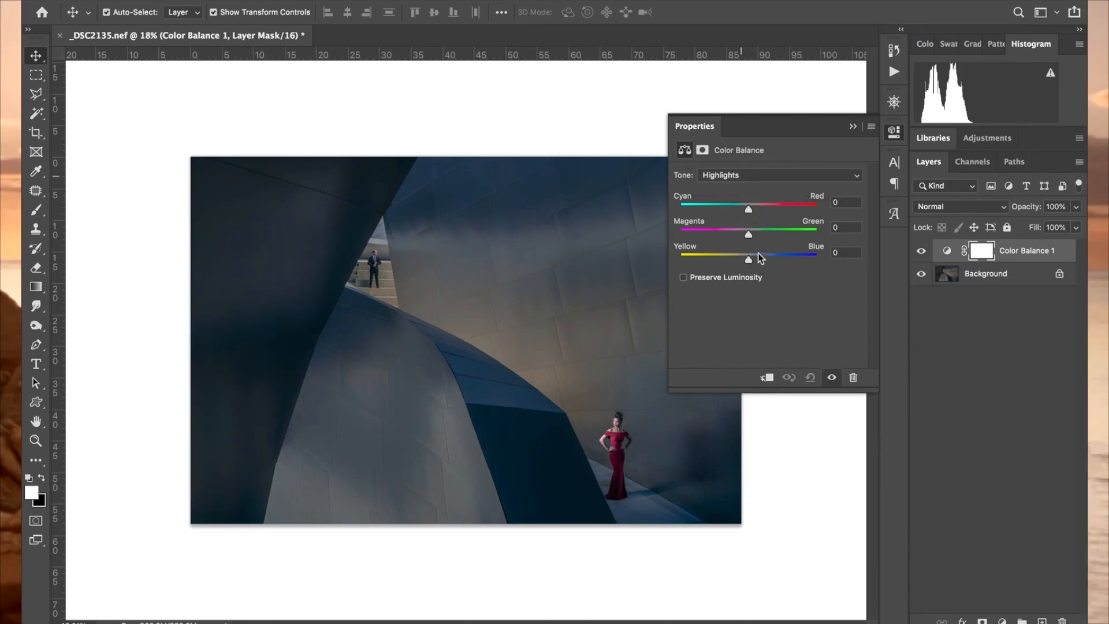
drag(750, 261, 743, 259)
drag(748, 209, 753, 211)
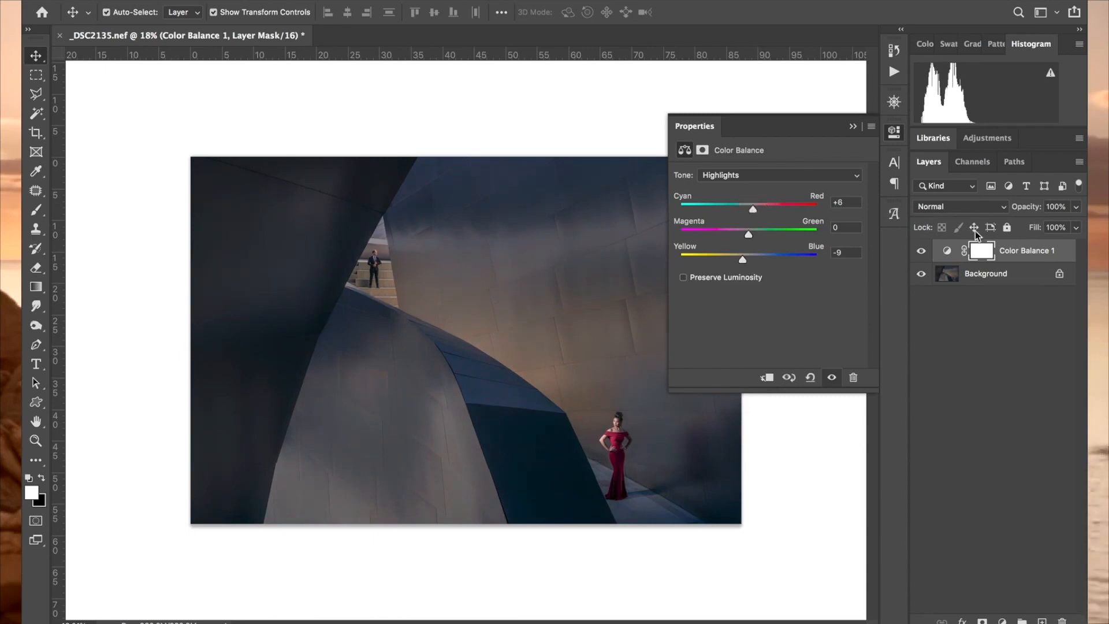
click(922, 252)
click(922, 252)
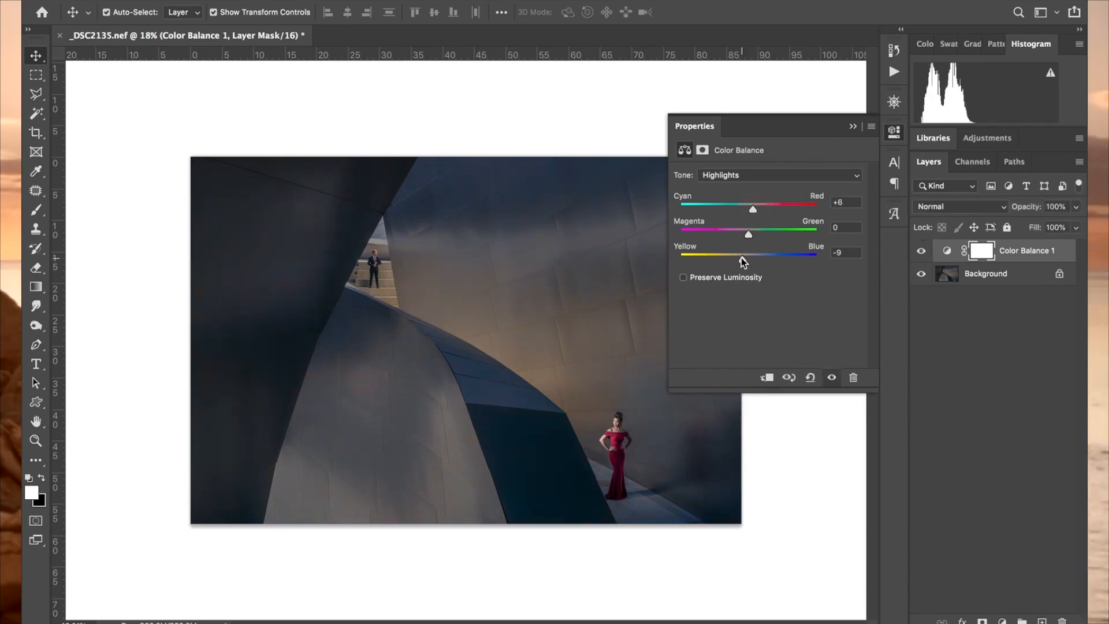
drag(742, 257, 734, 256)
drag(754, 210, 758, 213)
Step: Push the Color Balance Shadows further to Yellow–Blue +20 and Cyan–Red -9
click(758, 175)
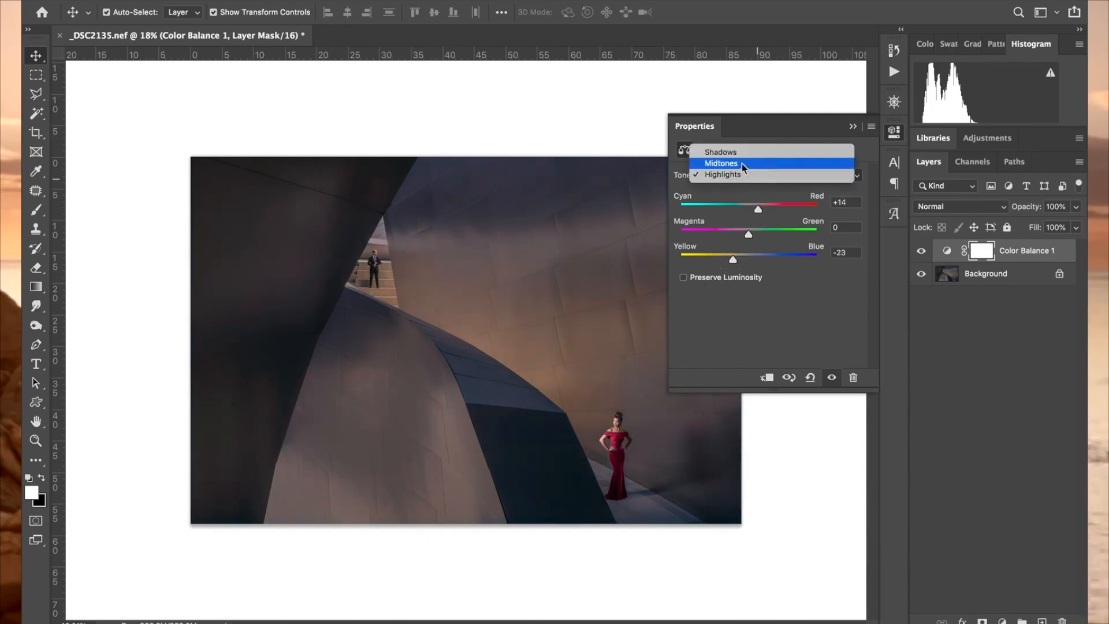
click(730, 152)
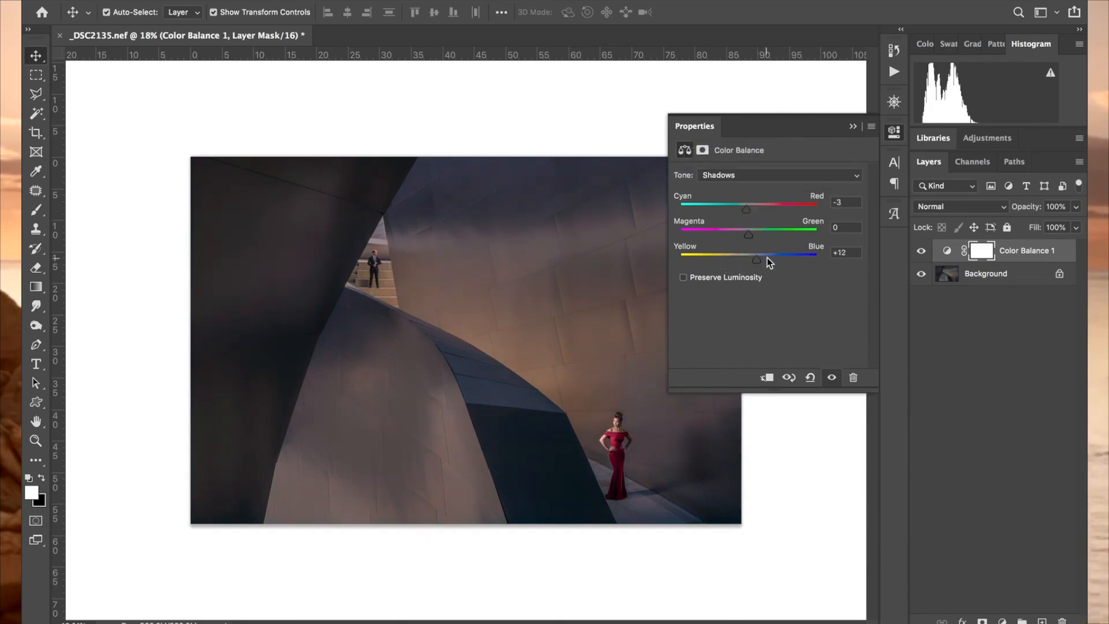
drag(768, 258, 763, 257)
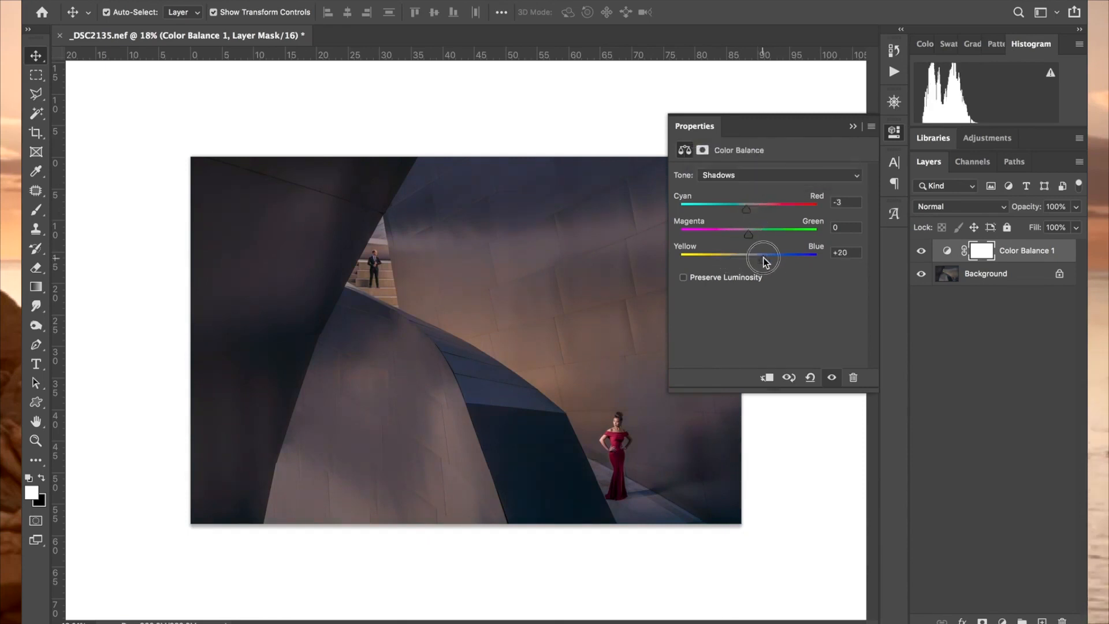
click(739, 212)
drag(739, 211, 743, 213)
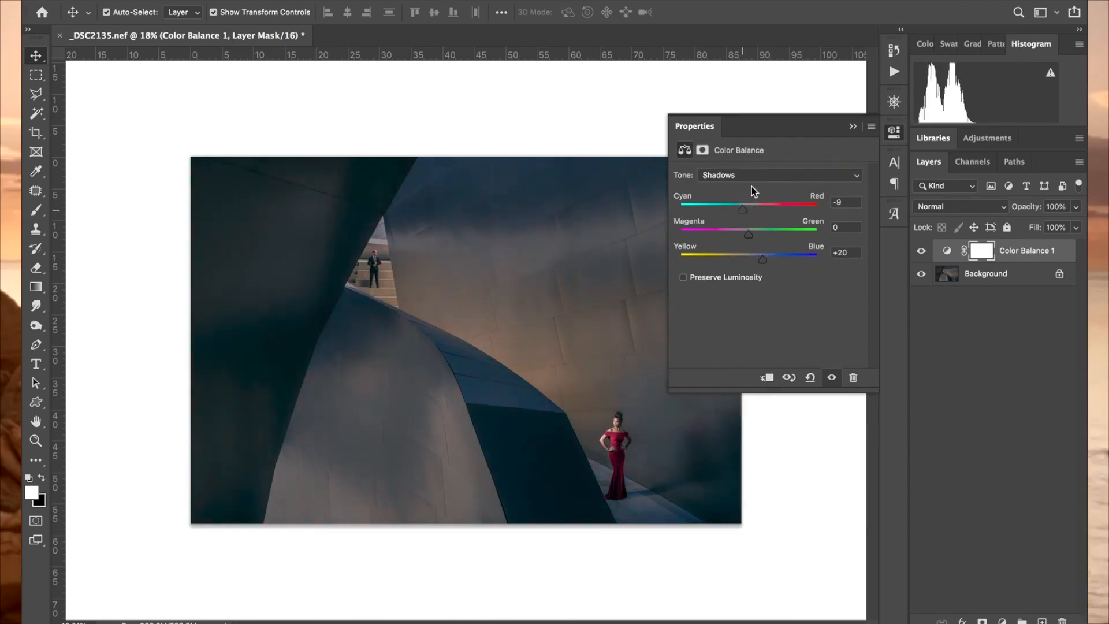
Step: Raise the Color Balance Midtones to Yellow–Blue +19
click(751, 176)
click(747, 184)
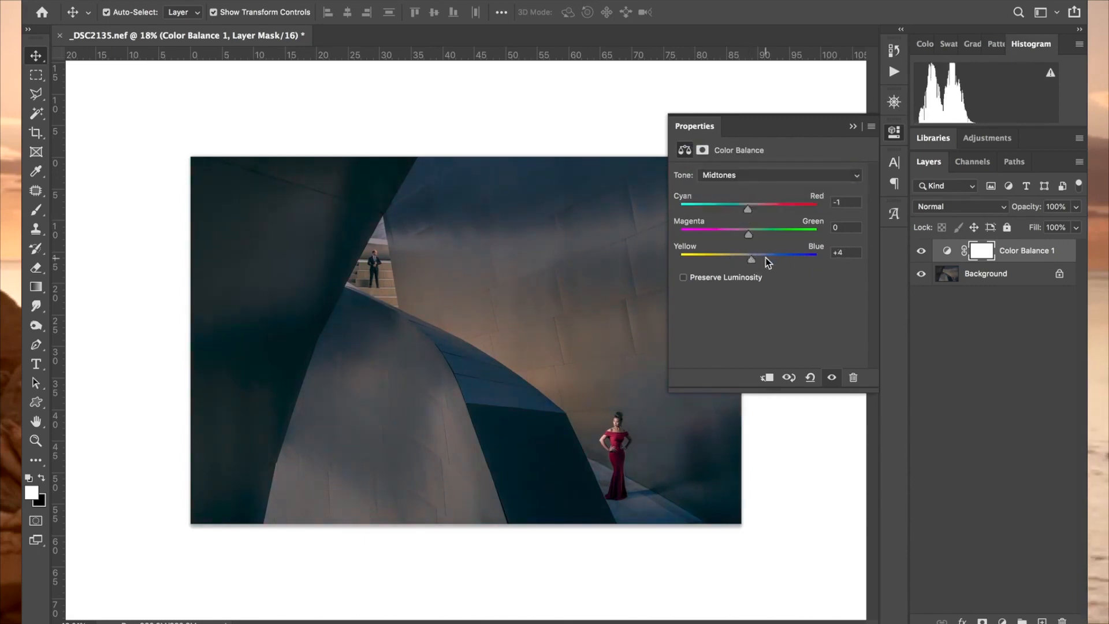
drag(765, 257, 759, 259)
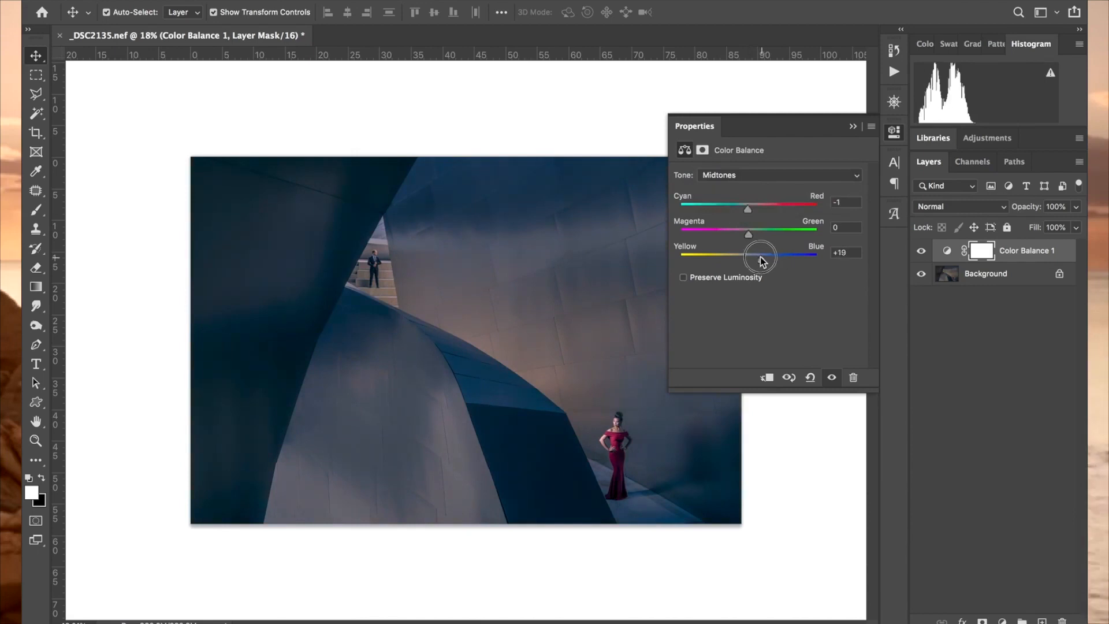
Step: Set the Color Balance Midtones to Cyan–Red -3 and Yellow–Blue +11, comparing the photo with and without the adjustment
drag(746, 211, 744, 212)
click(922, 251)
click(922, 251)
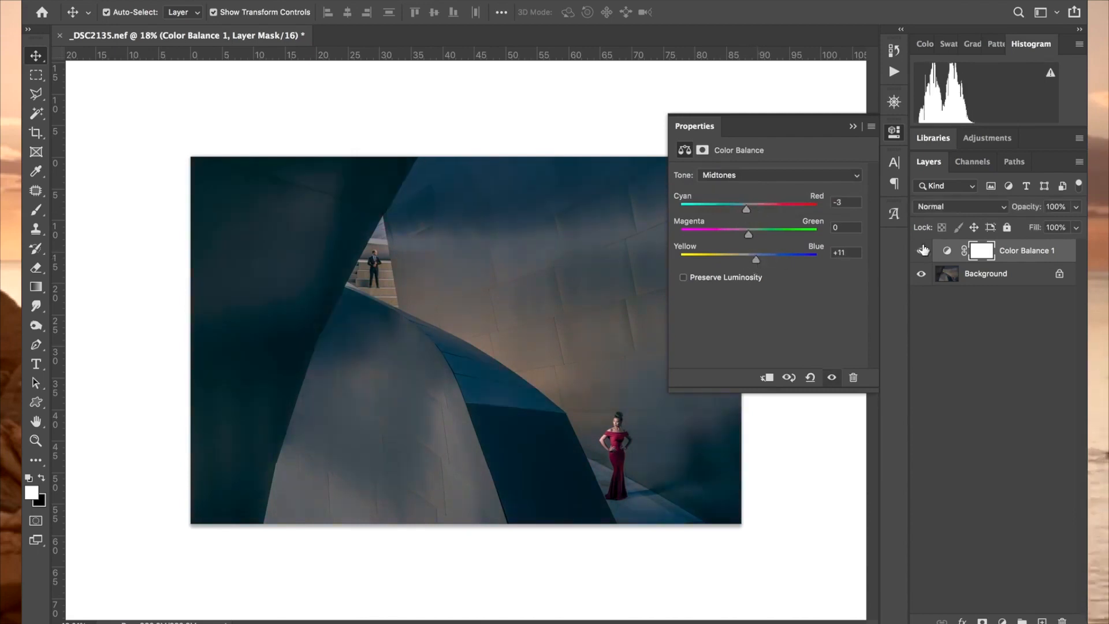
Step: Fine-tune the Color Balance Shadows slightly and soften the Highlights to Cyan–Red +8 and Yellow–Blue -10
click(749, 175)
click(745, 164)
drag(759, 260, 755, 260)
drag(743, 209, 744, 210)
click(741, 175)
click(738, 195)
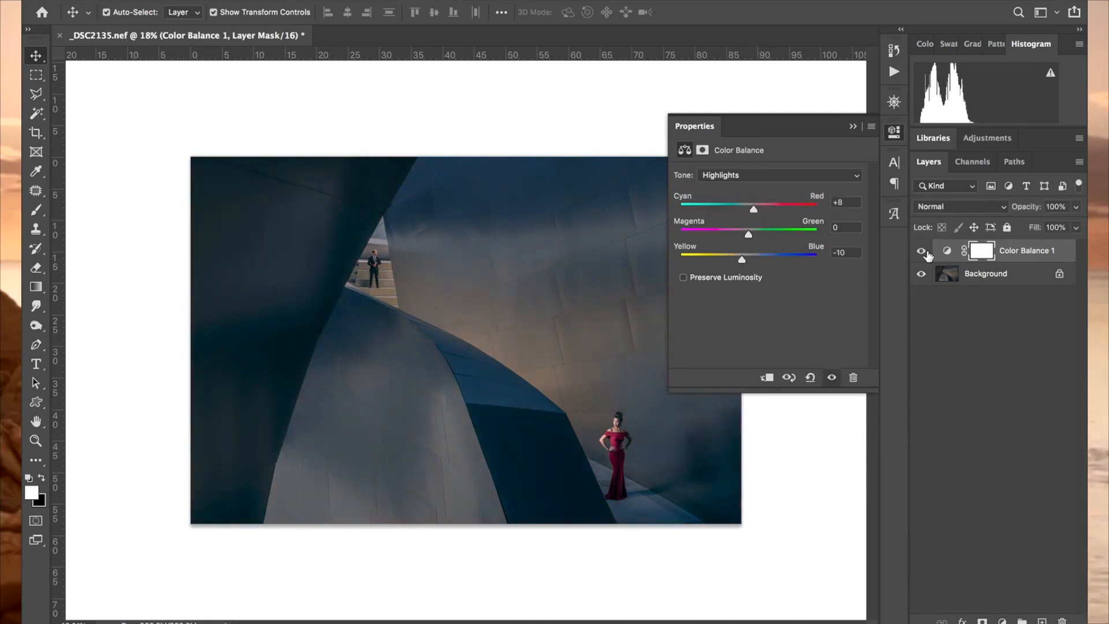
Step: Lower the Color Balance 1 layer's opacity to 57% and add a Selective Color adjustment layer above it
click(1075, 206)
drag(1080, 225, 1049, 224)
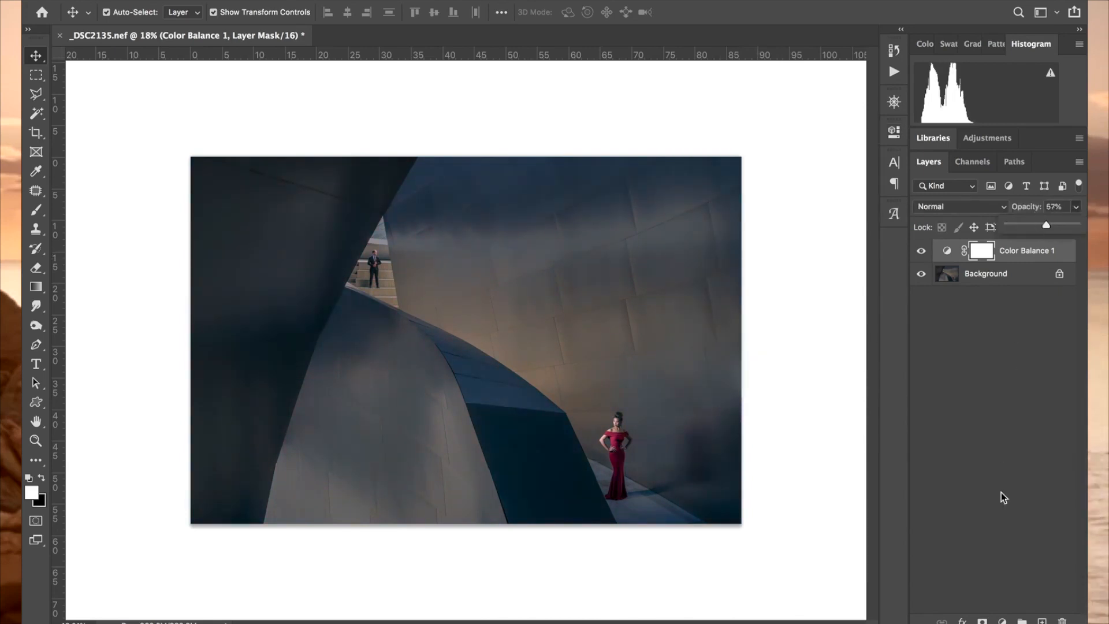
click(1002, 621)
click(1011, 595)
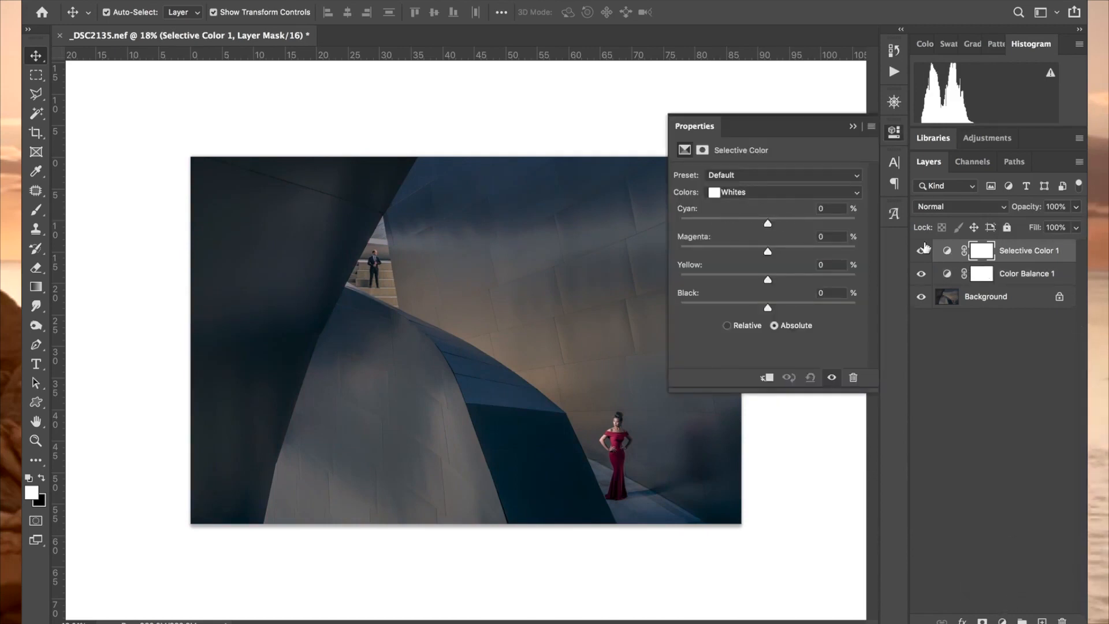
Step: Set the Selective Color Yellows to Cyan -17%, Magenta -13% and Yellow +43%
click(761, 195)
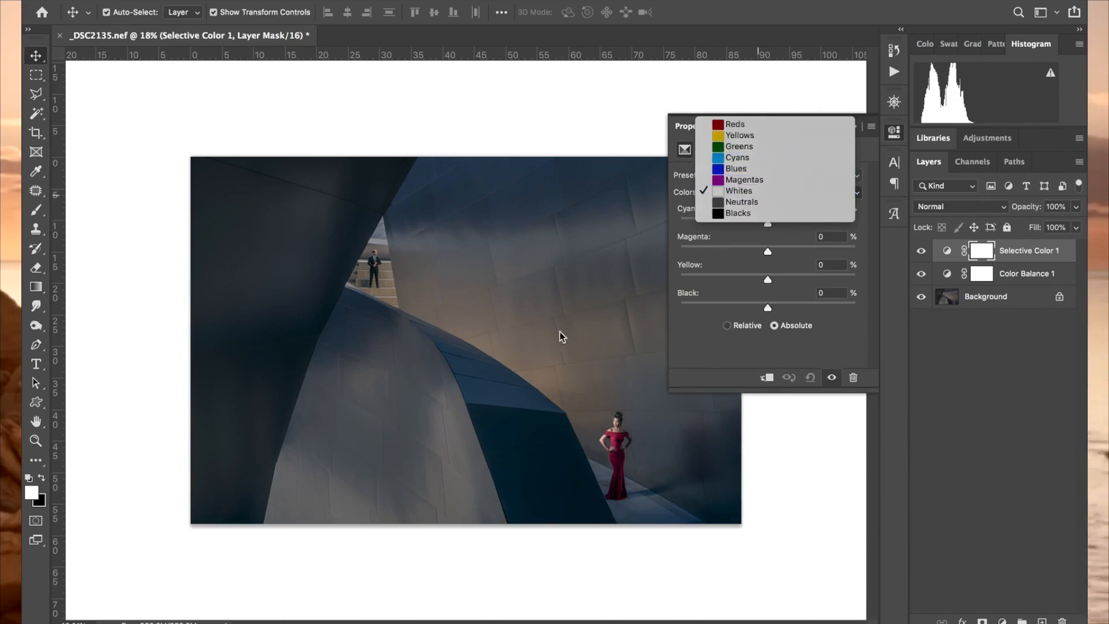
click(743, 135)
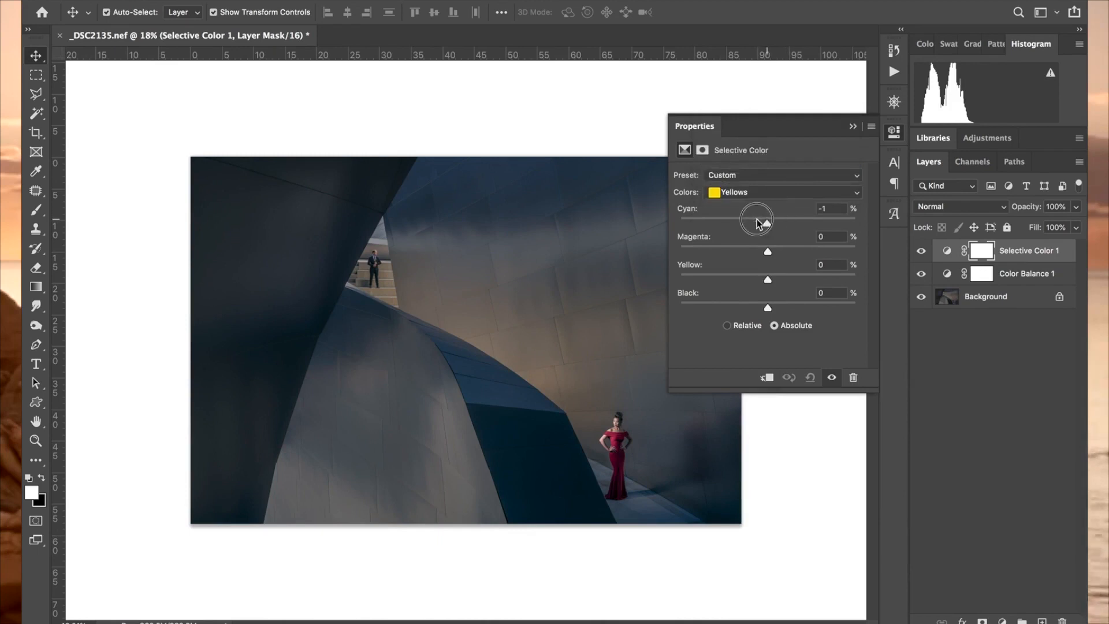
drag(757, 219, 856, 208)
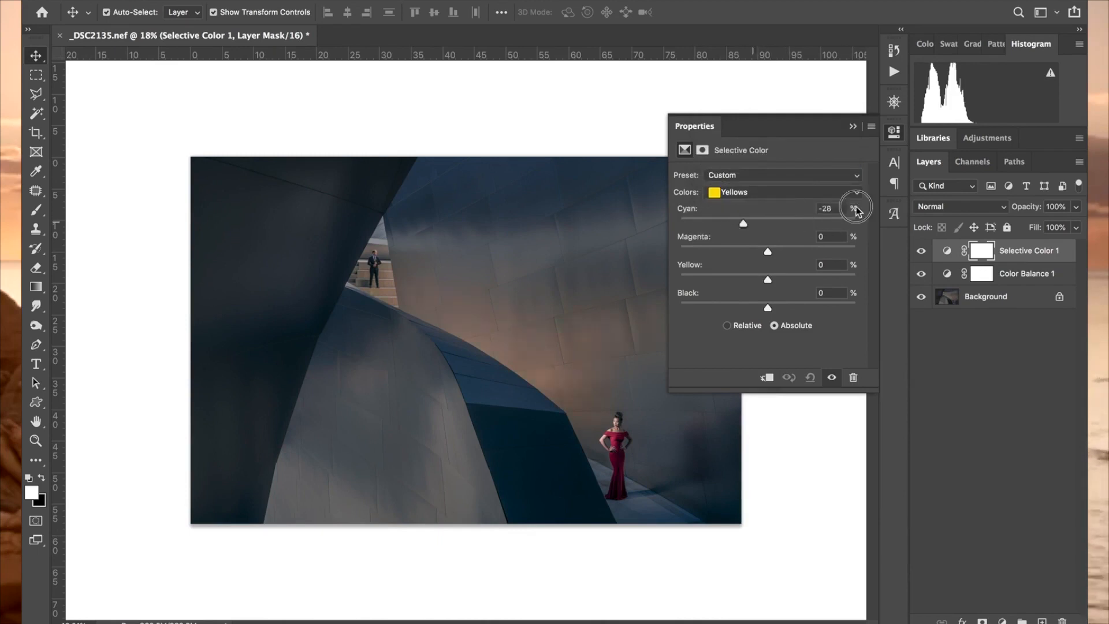
drag(750, 225, 741, 225)
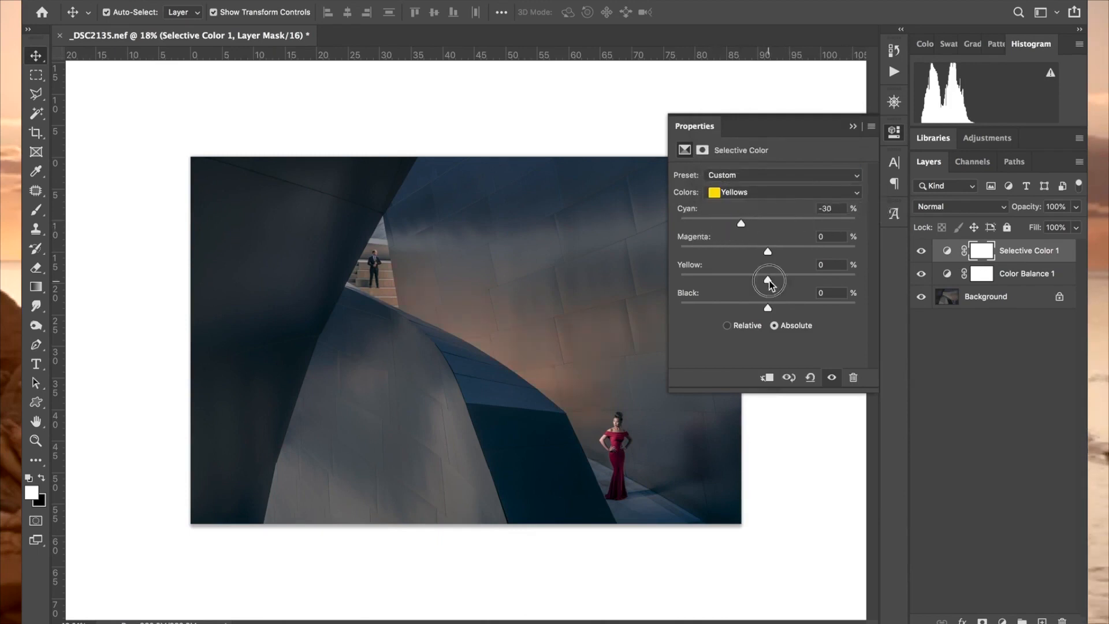
drag(769, 283, 756, 248)
click(754, 223)
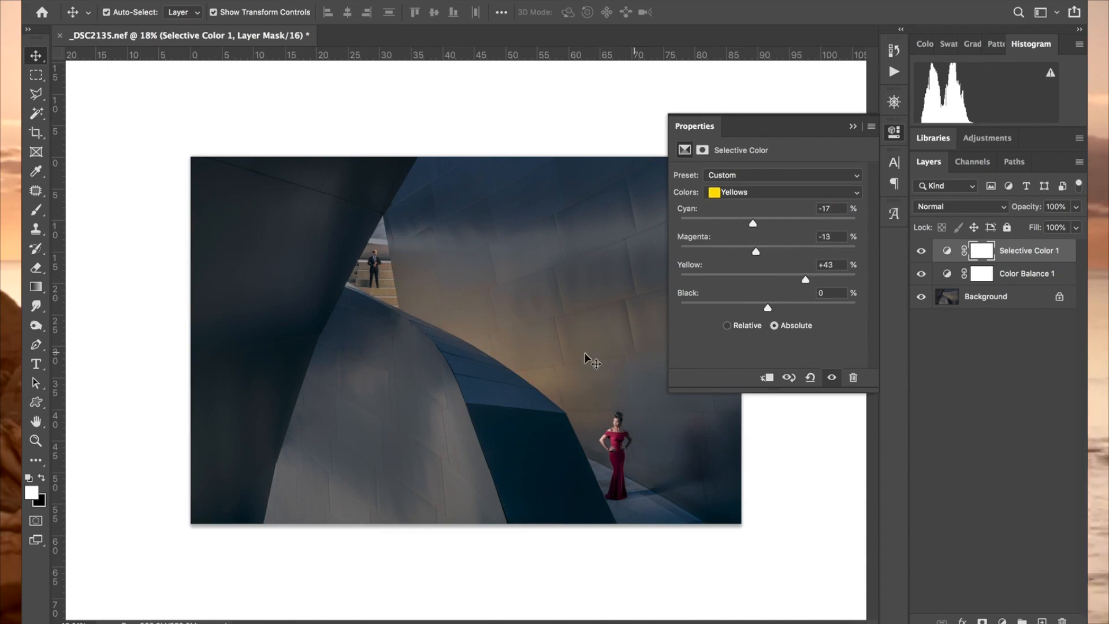
Step: Compare the photo with and without the Selective Color adjustment
click(921, 252)
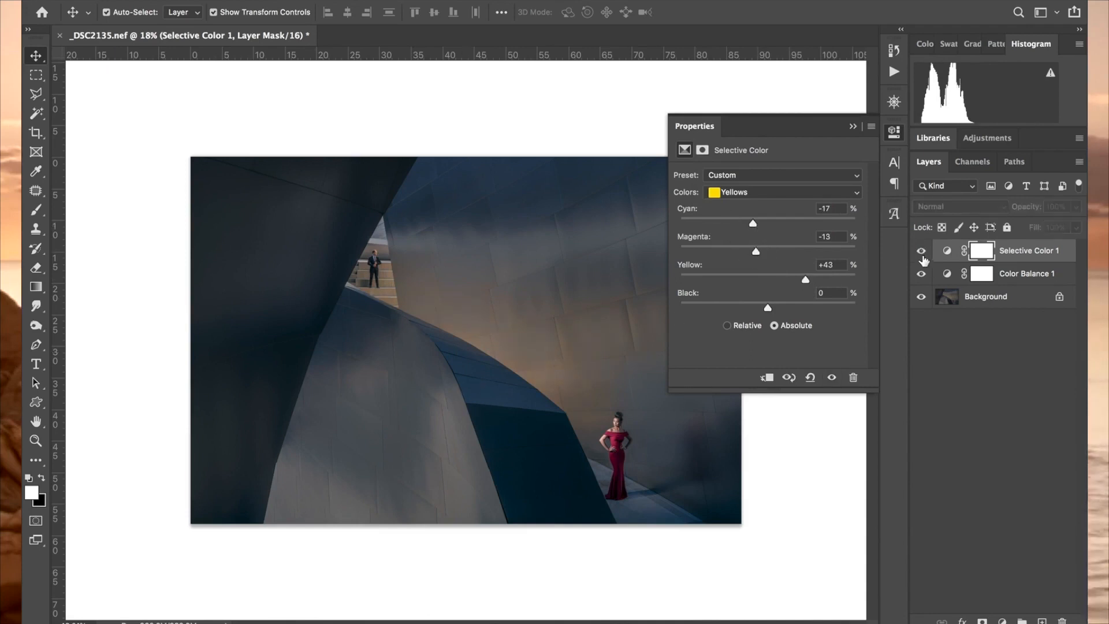
click(922, 252)
click(922, 251)
click(923, 252)
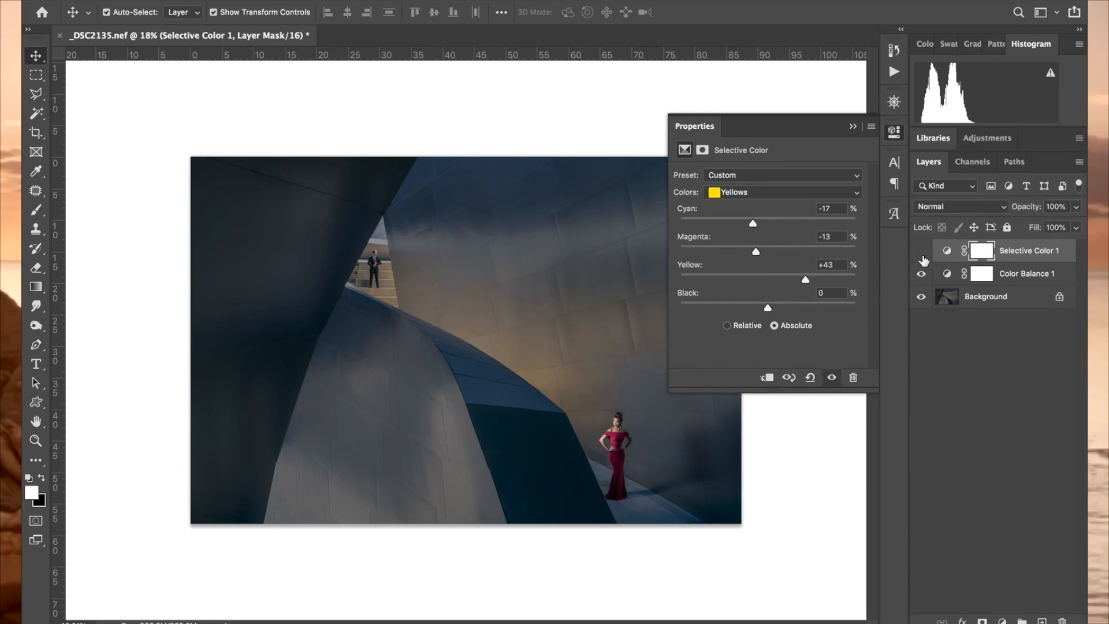
click(923, 252)
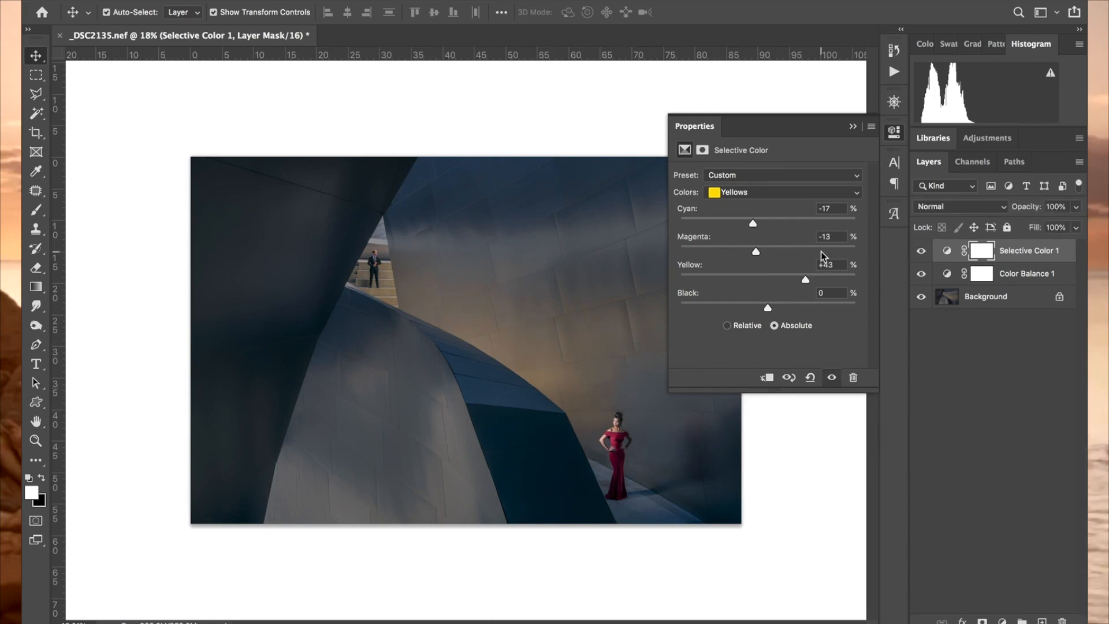
Step: Try a darker-to-lighter Black change, refine the Yellows to Cyan -29%, Yellow +49% and Black 0%, and compare the photo without the adjustment
drag(768, 308, 725, 307)
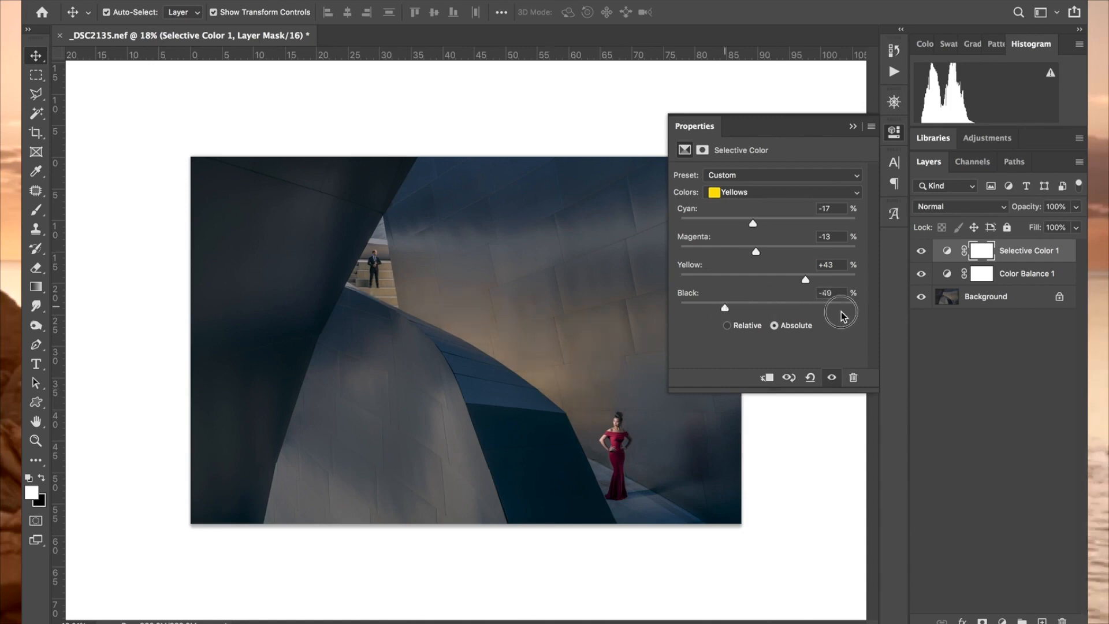
drag(841, 312, 817, 280)
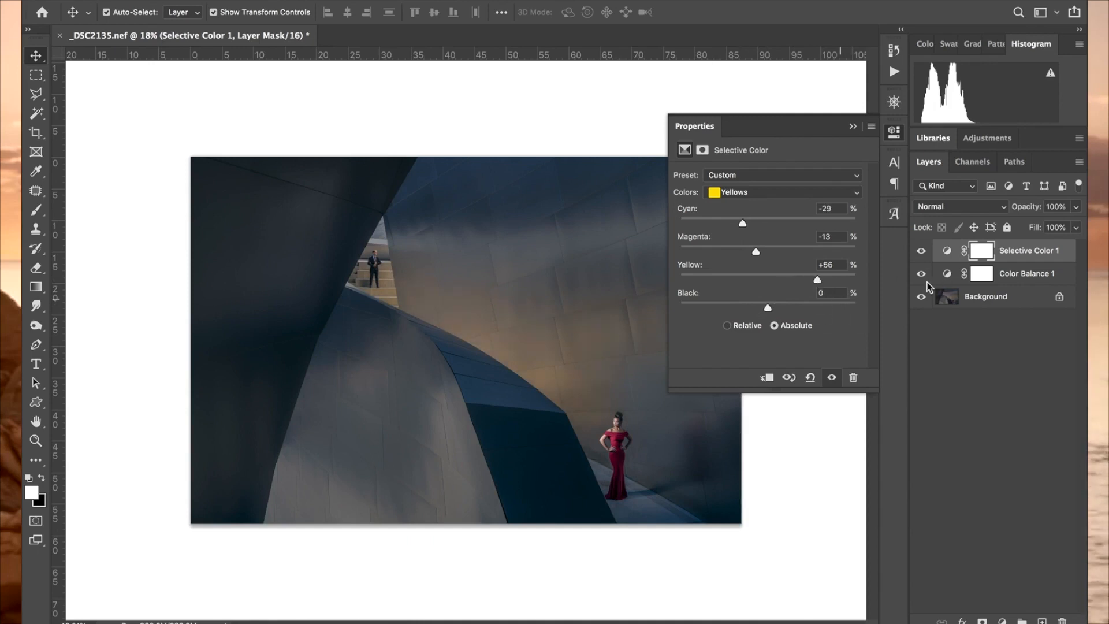
drag(815, 282, 811, 280)
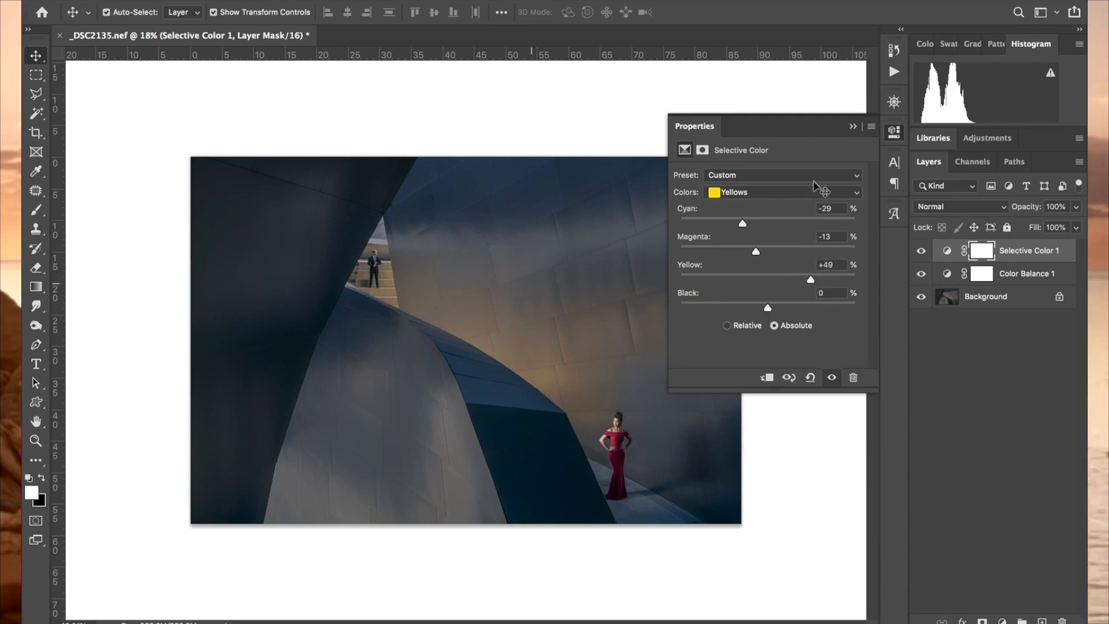
click(895, 133)
click(922, 252)
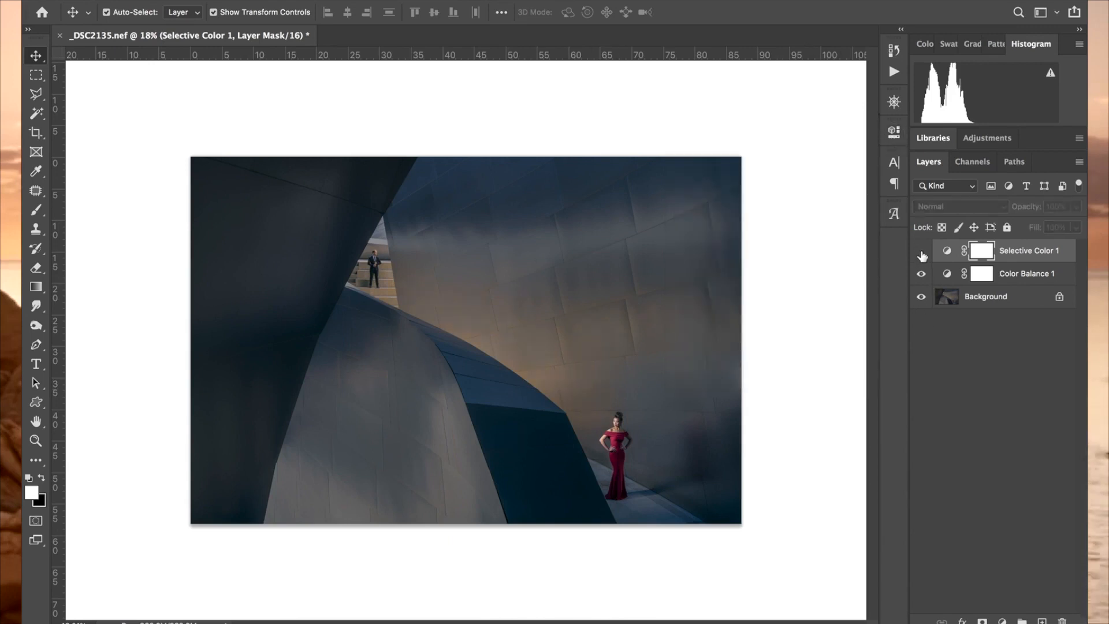
click(921, 252)
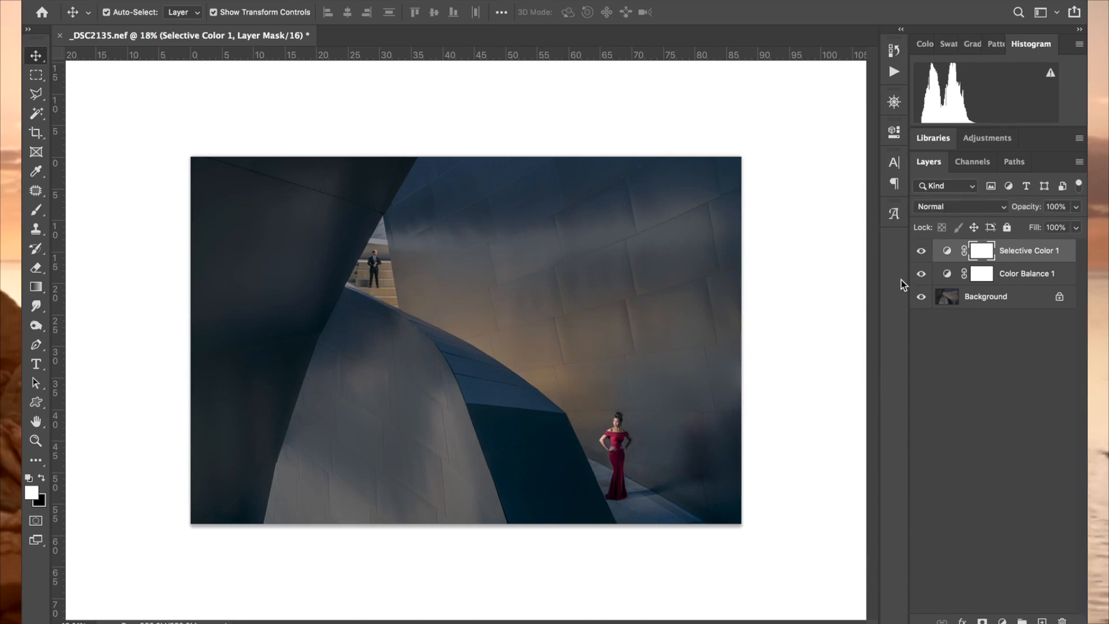
click(945, 254)
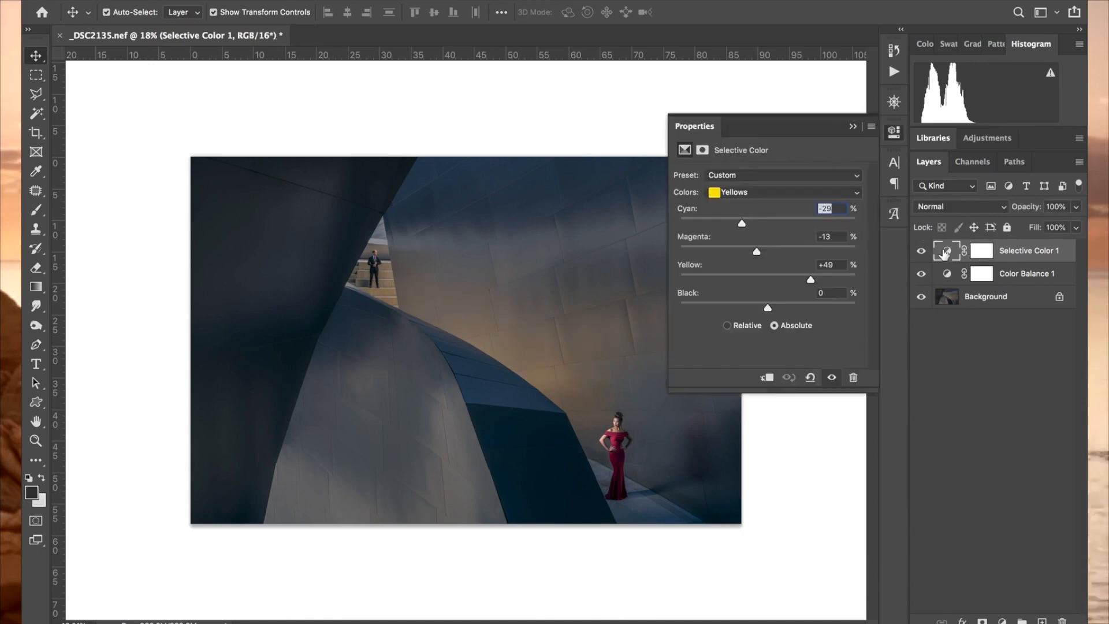
Step: Compare the originally opened photo in the history with the current edit, returning to the edited version
click(894, 50)
scroll(802, 121, up, 10)
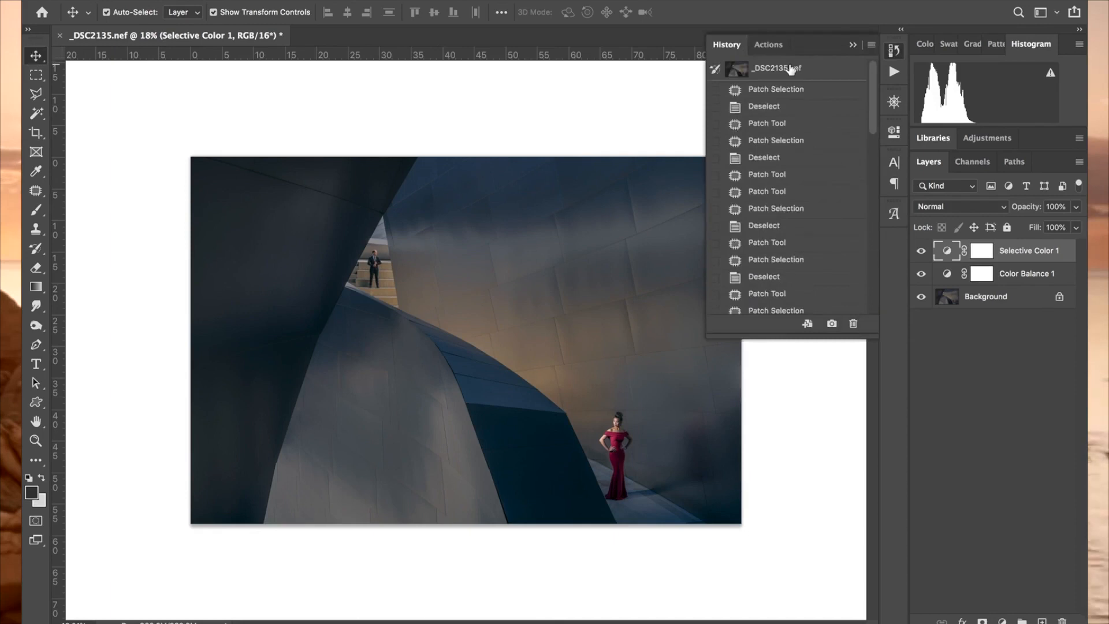
click(792, 70)
click(895, 52)
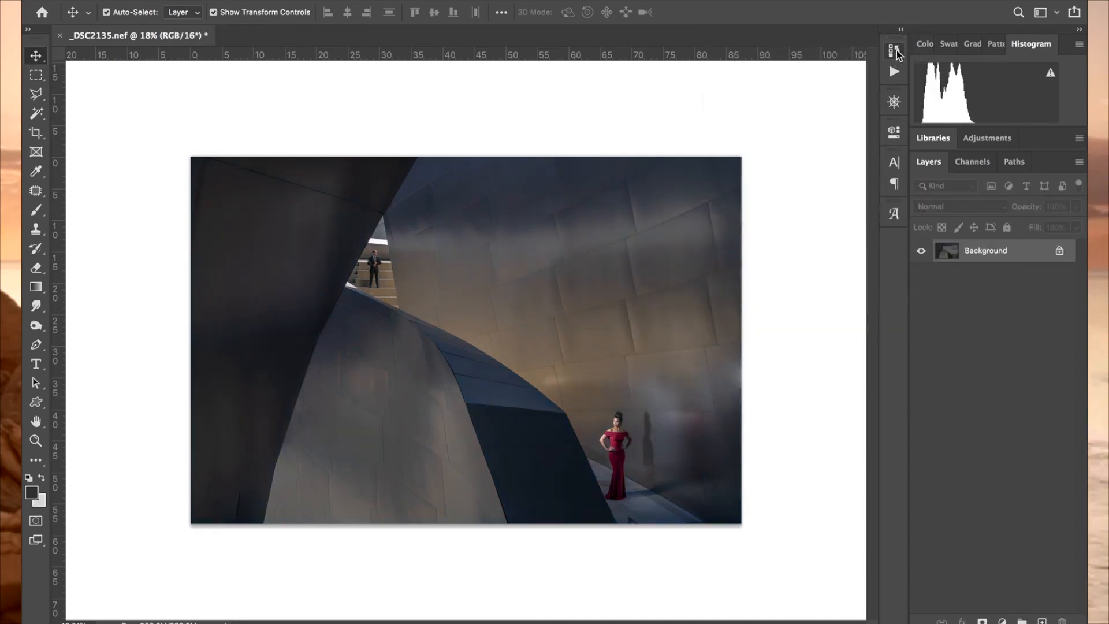
key(ctrl+z)
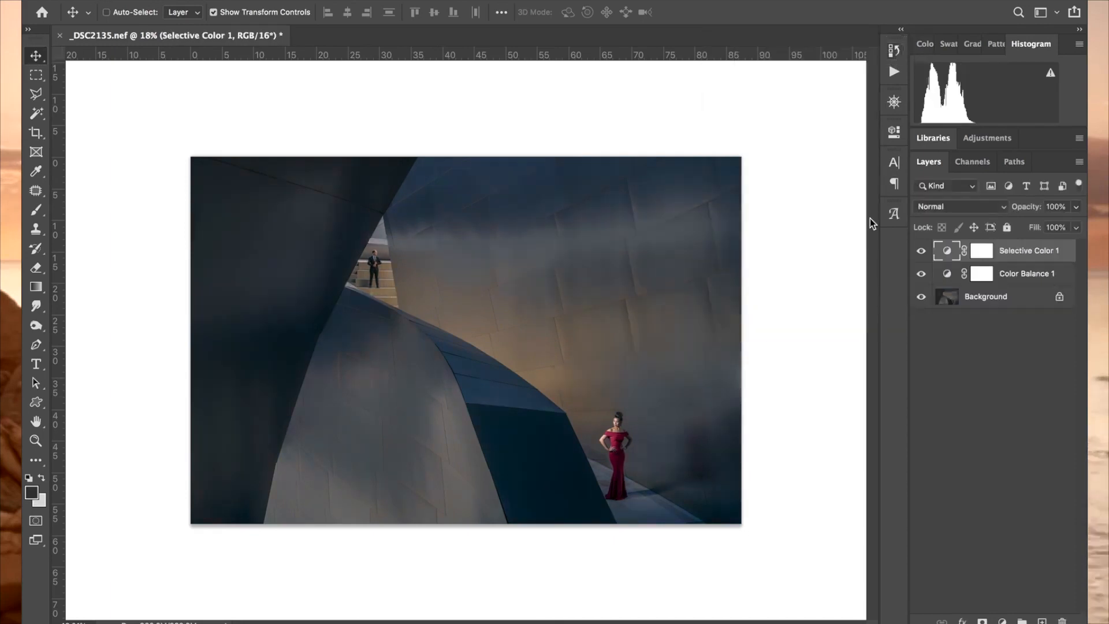
Step: Show the photo full screen, fitted to the display, and restore the latest Modify Selective Color Layer history state
key(f)
key(f)
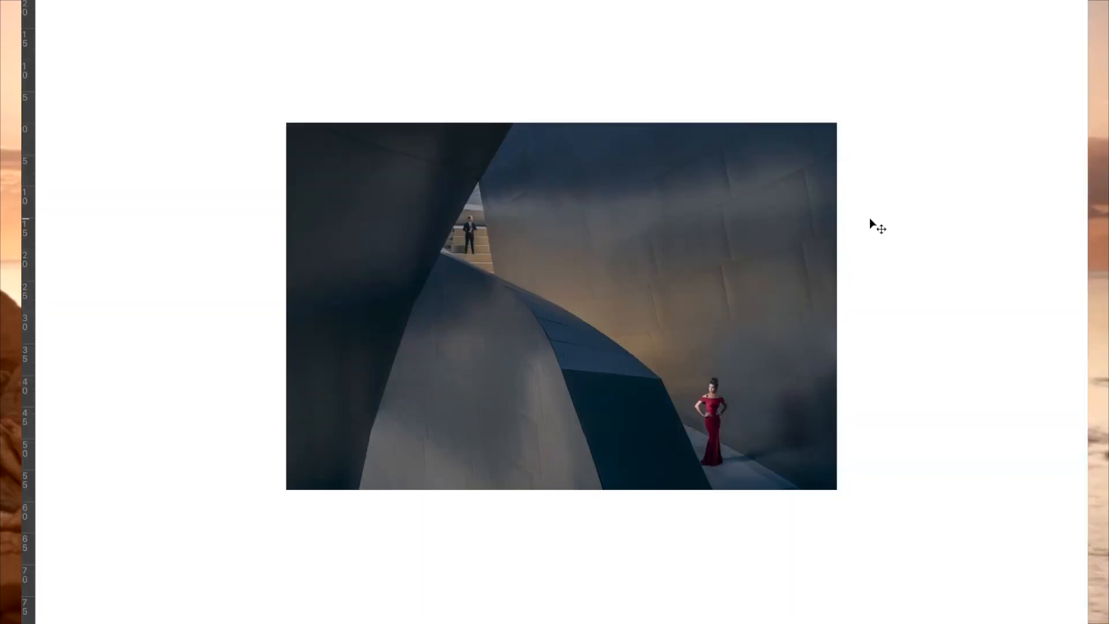
key(ctrl+0)
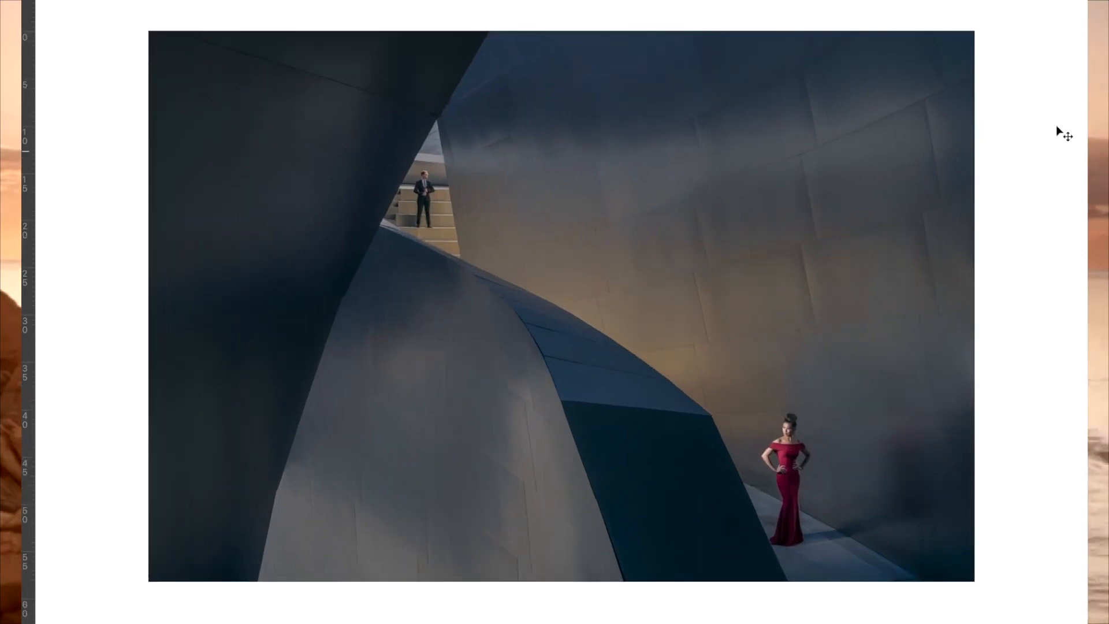
mouse_move(1058, 45)
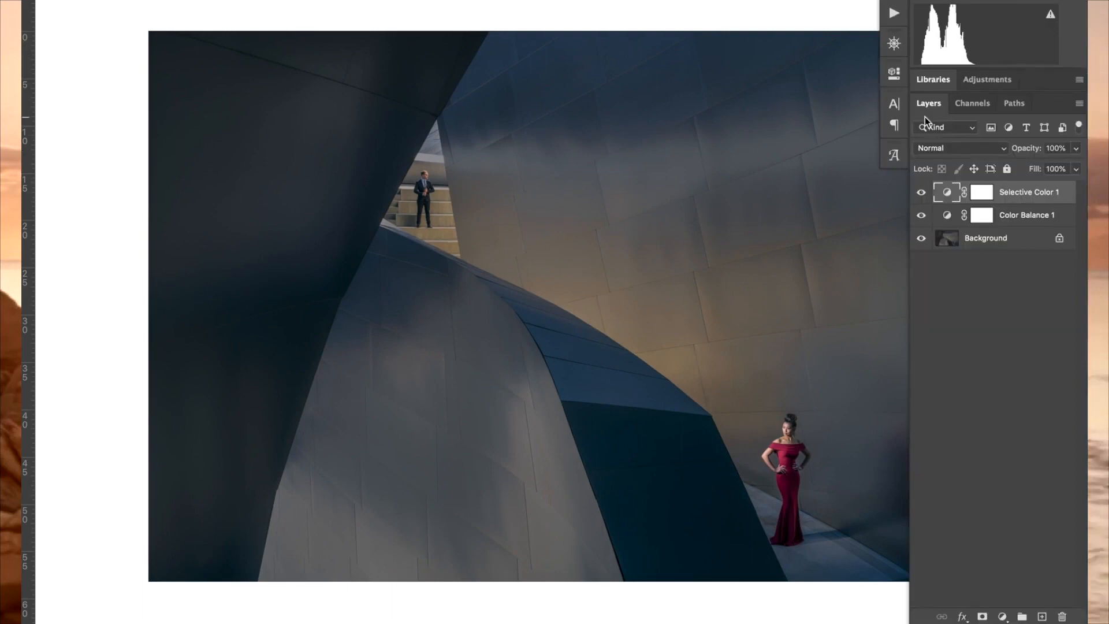
click(892, 3)
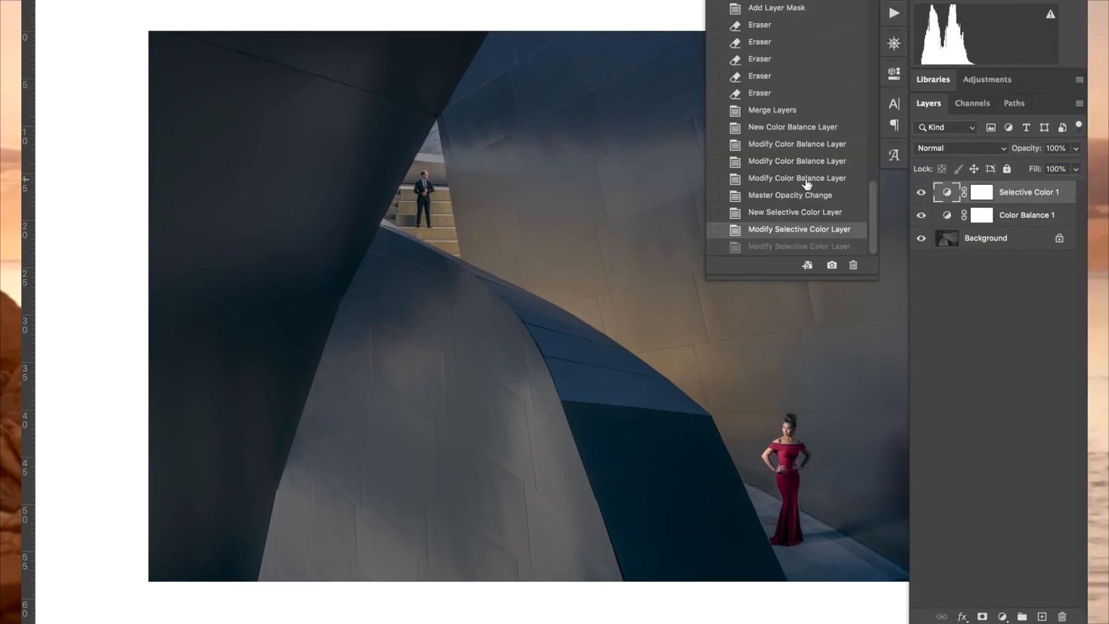
click(781, 249)
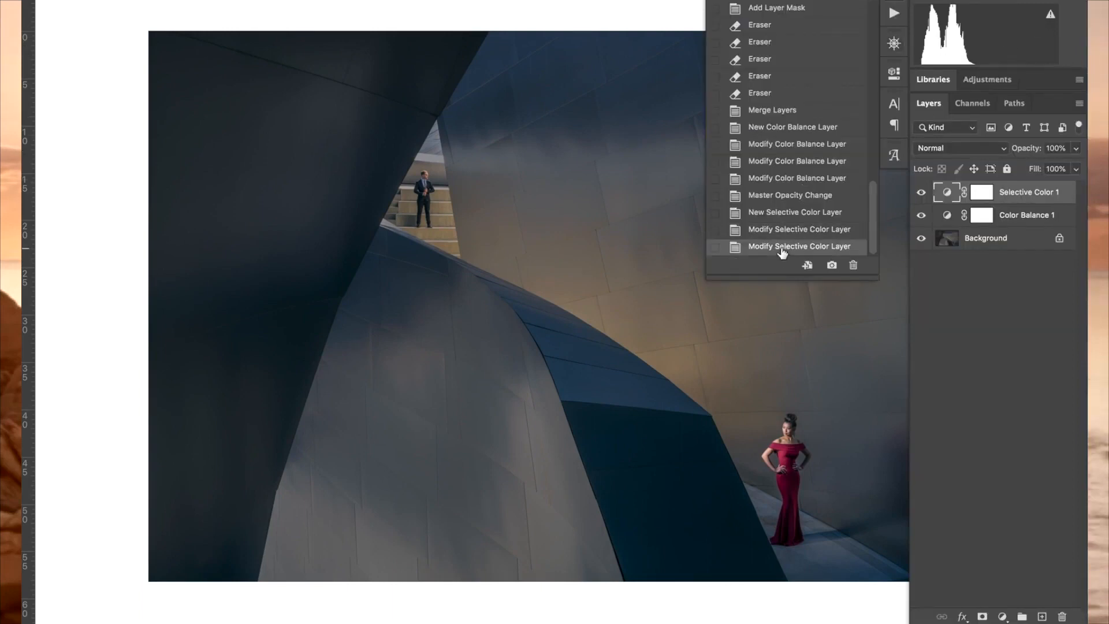
Step: Compare the originally opened photo with the finished edit repeatedly in full screen, returning to the edited version and the standard view
scroll(809, 202, up, 15)
click(793, 11)
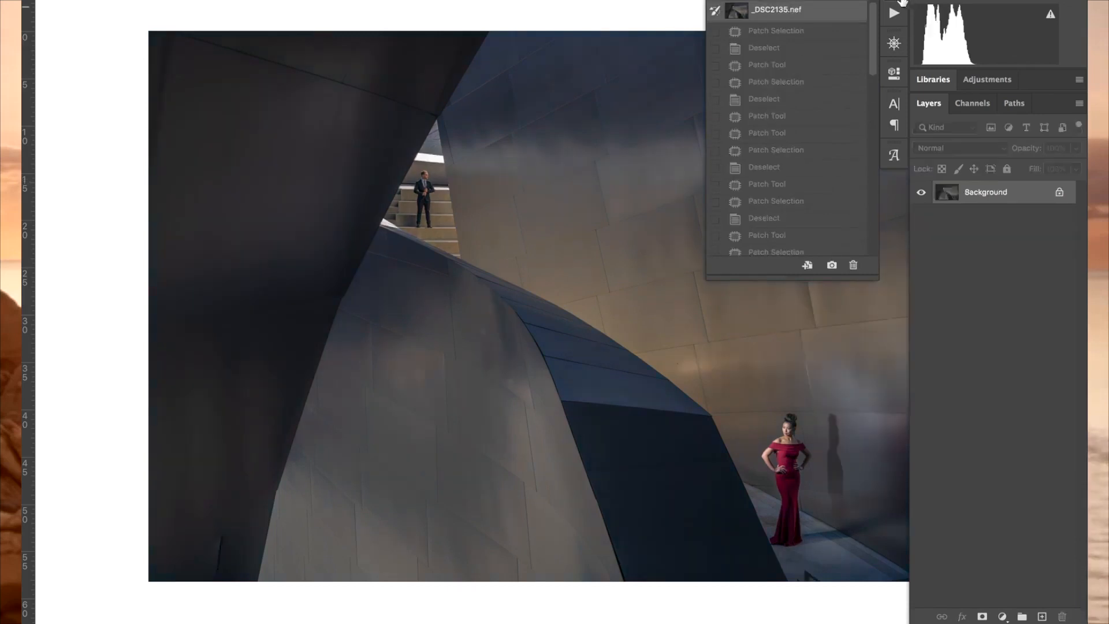
click(900, 2)
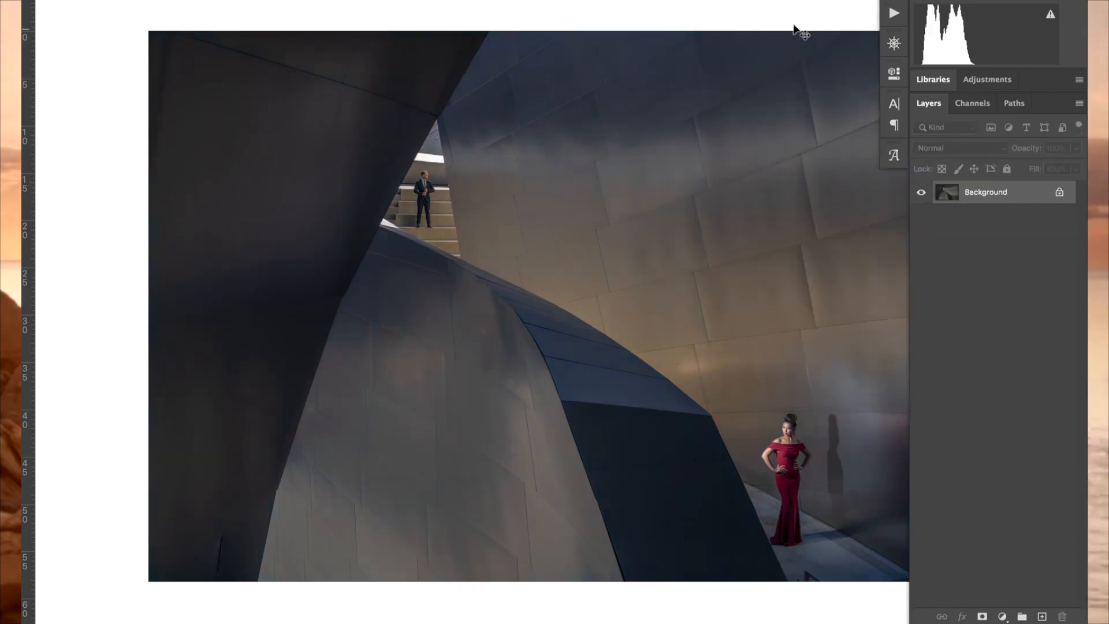
key(Tab)
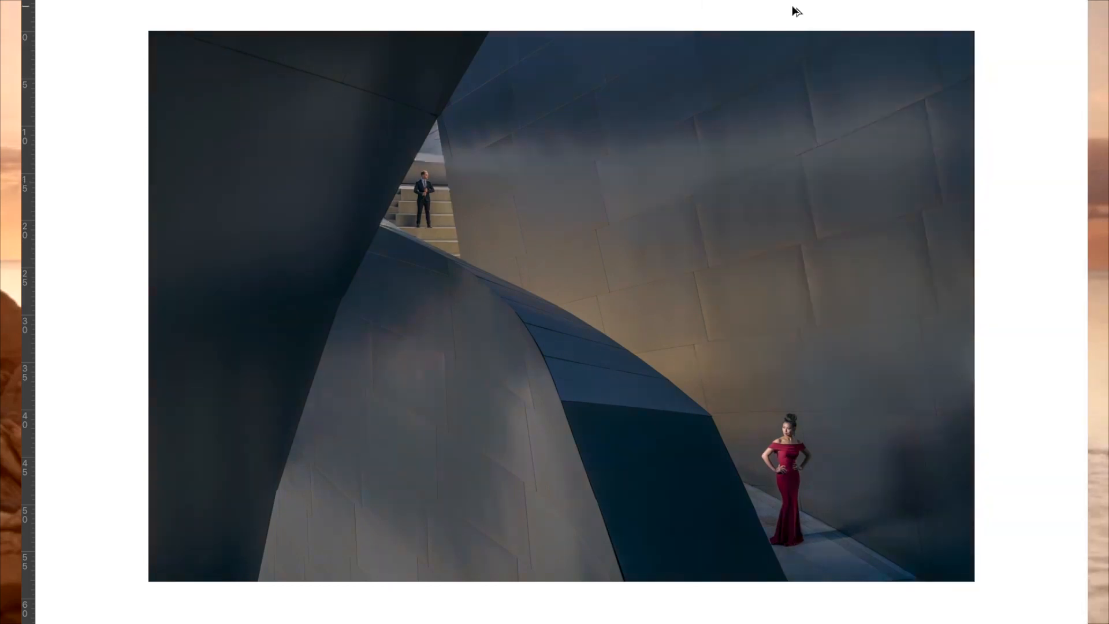
key(super+z)
key(super+z)
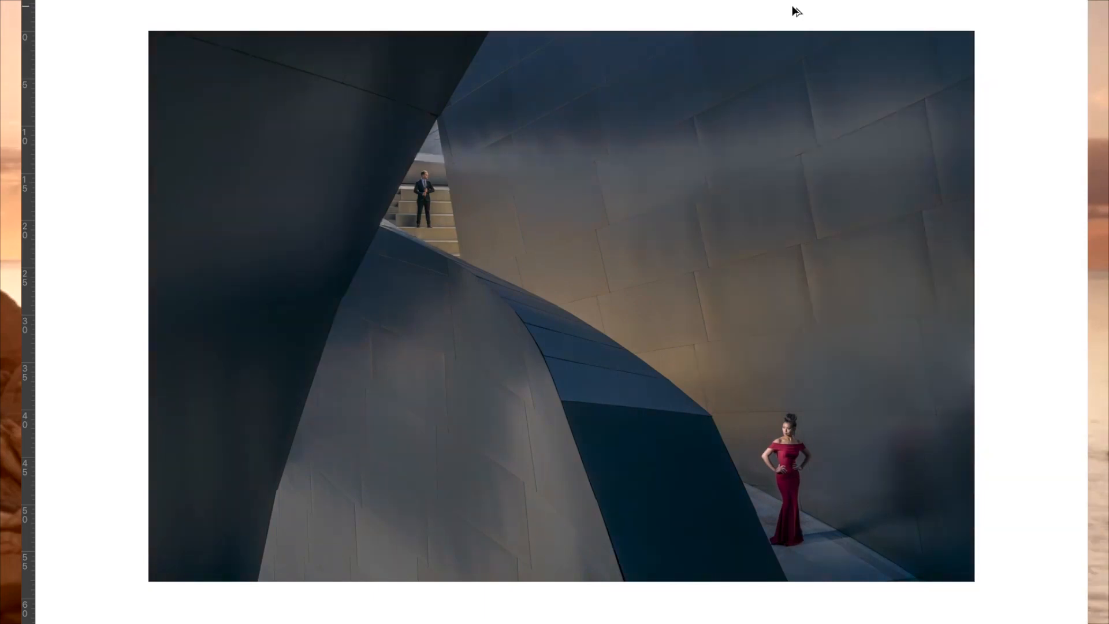
key(super+z)
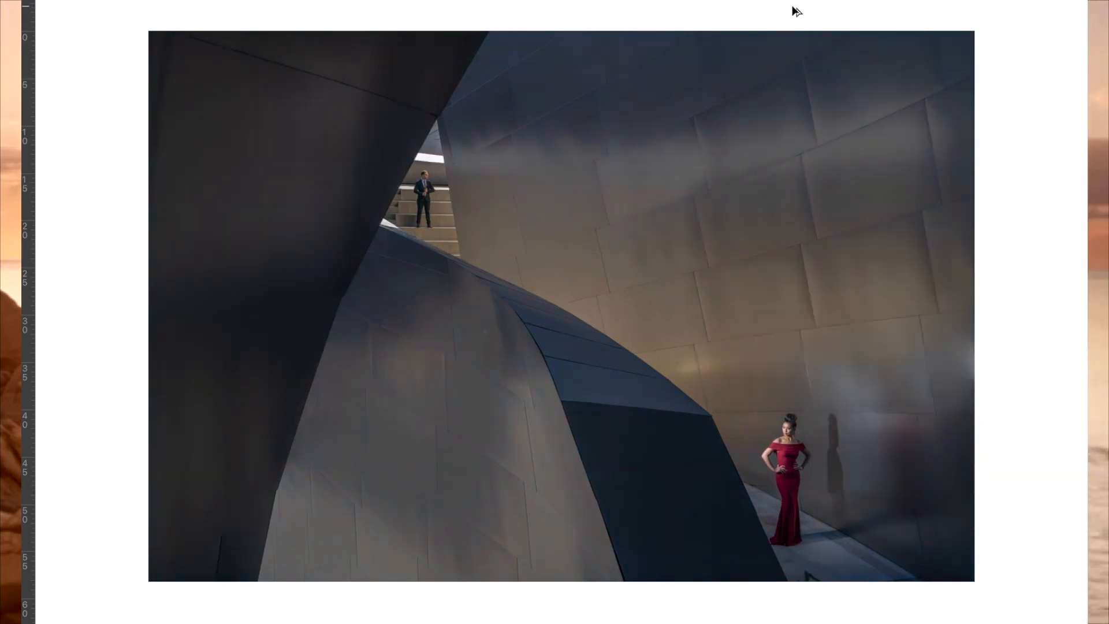
key(super+z)
key(super+z)
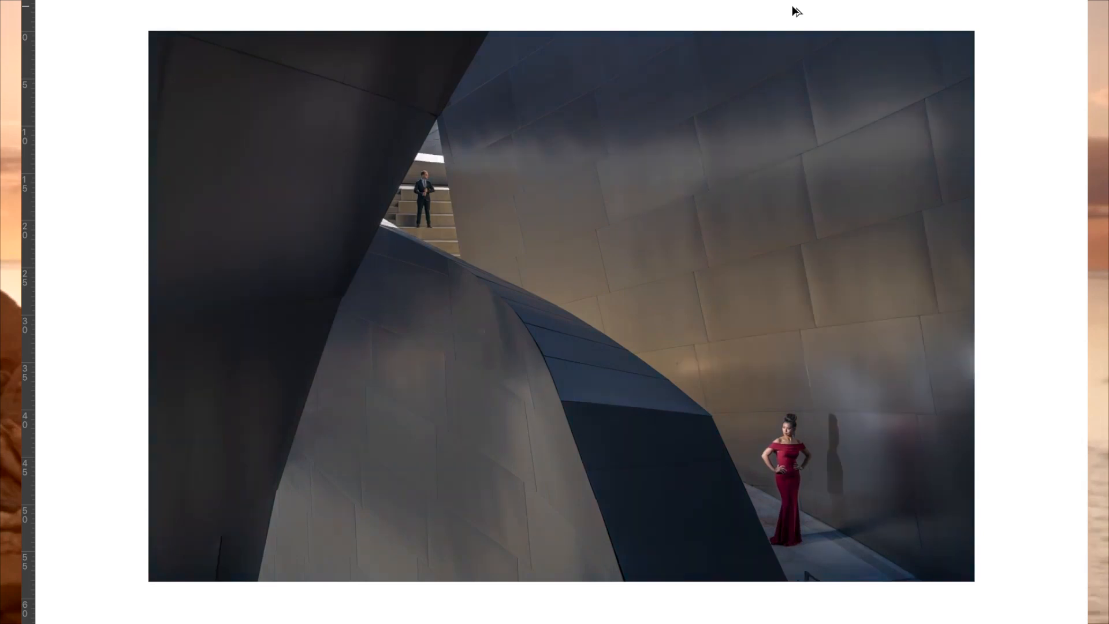
key(super+z)
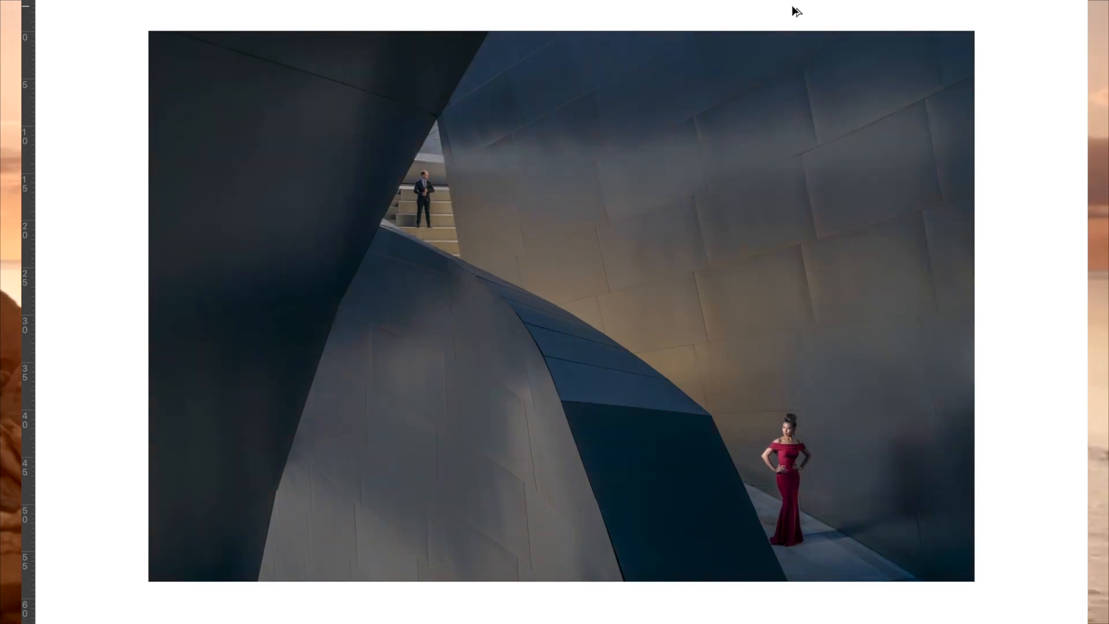
key(super+z)
key(super+z)
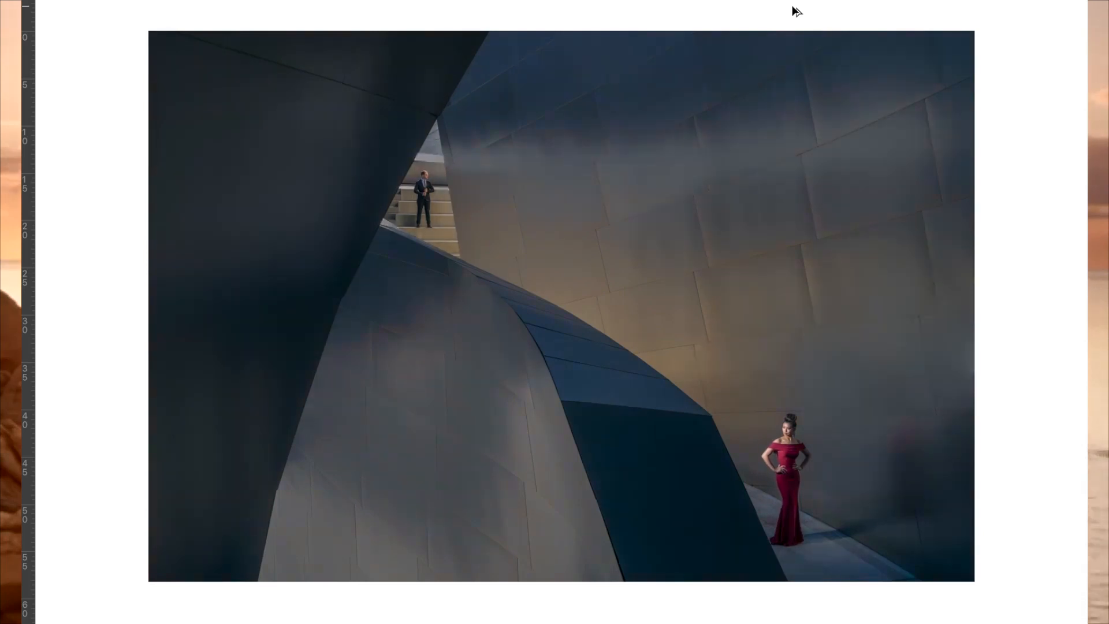
key(f)
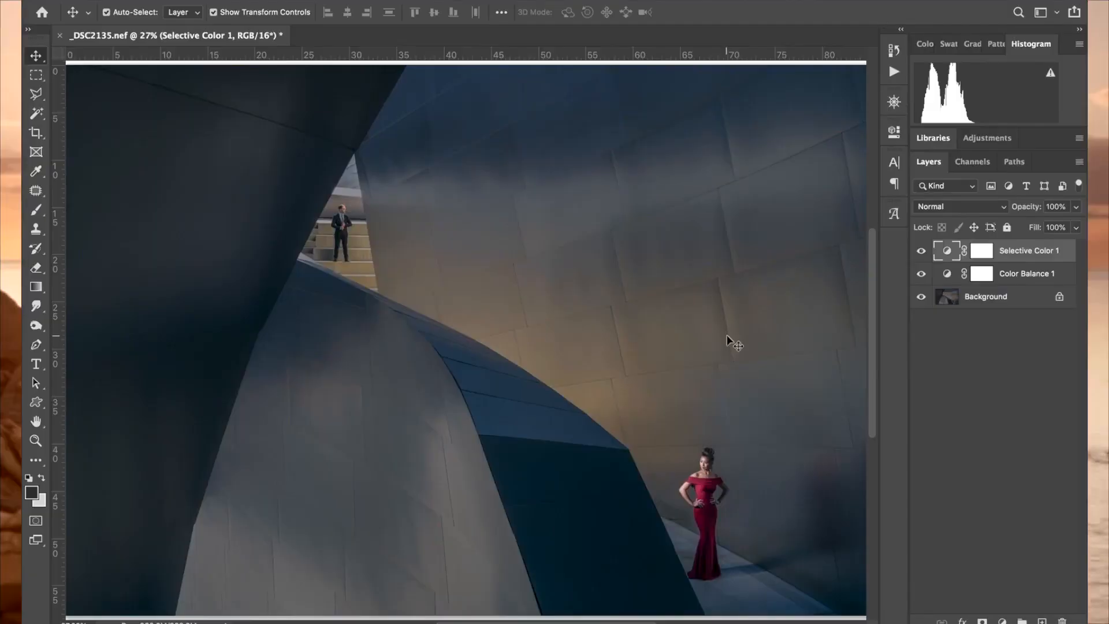
Step: Merge all layers into the background and save the image as the TIFF _DSC2135.tif with the ProPhoto RGB profile embedded
shift+click(1023, 301)
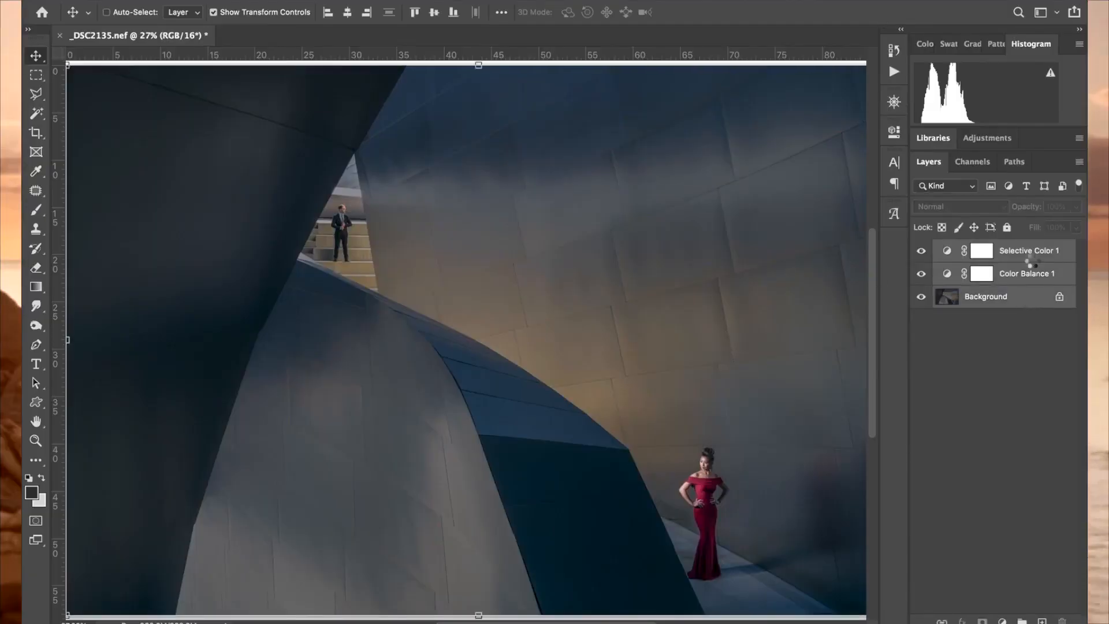
key(super+e)
click(147, 0)
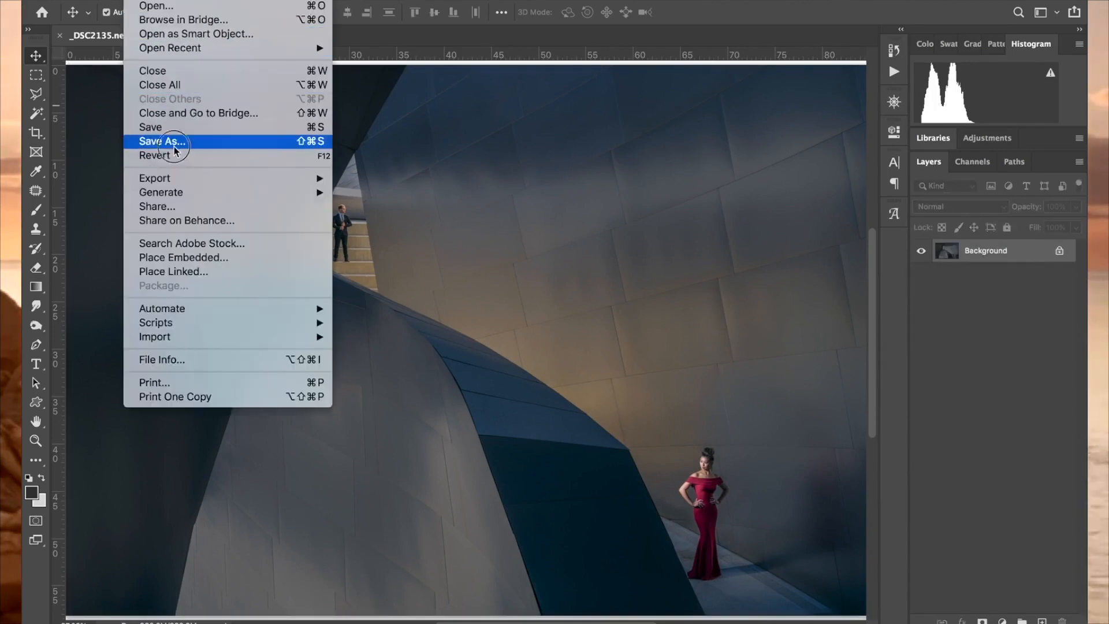
click(176, 144)
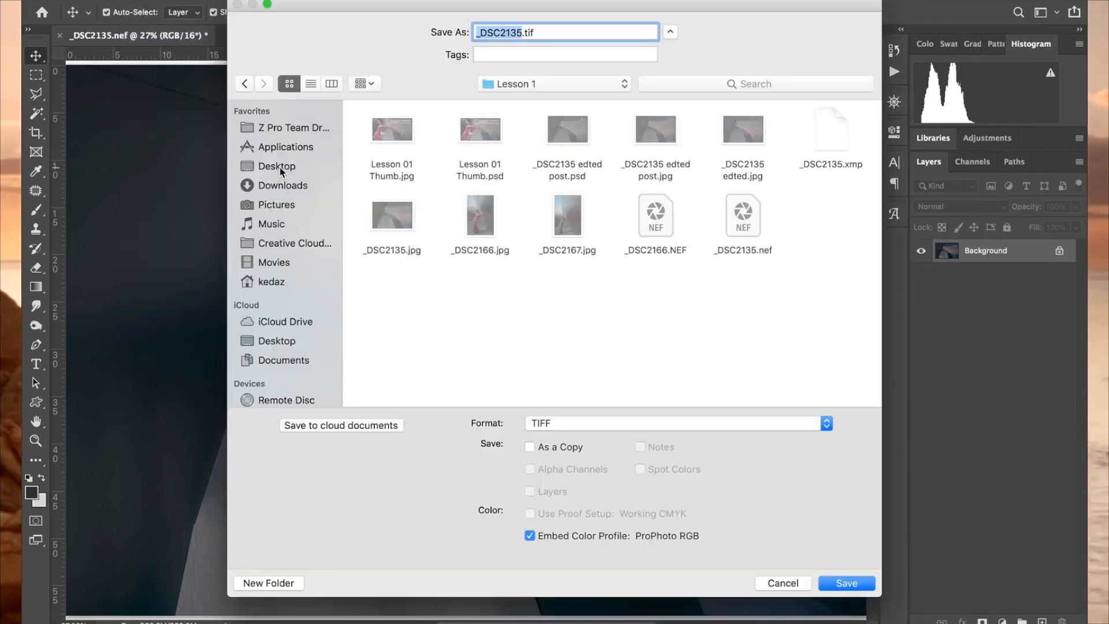
click(575, 422)
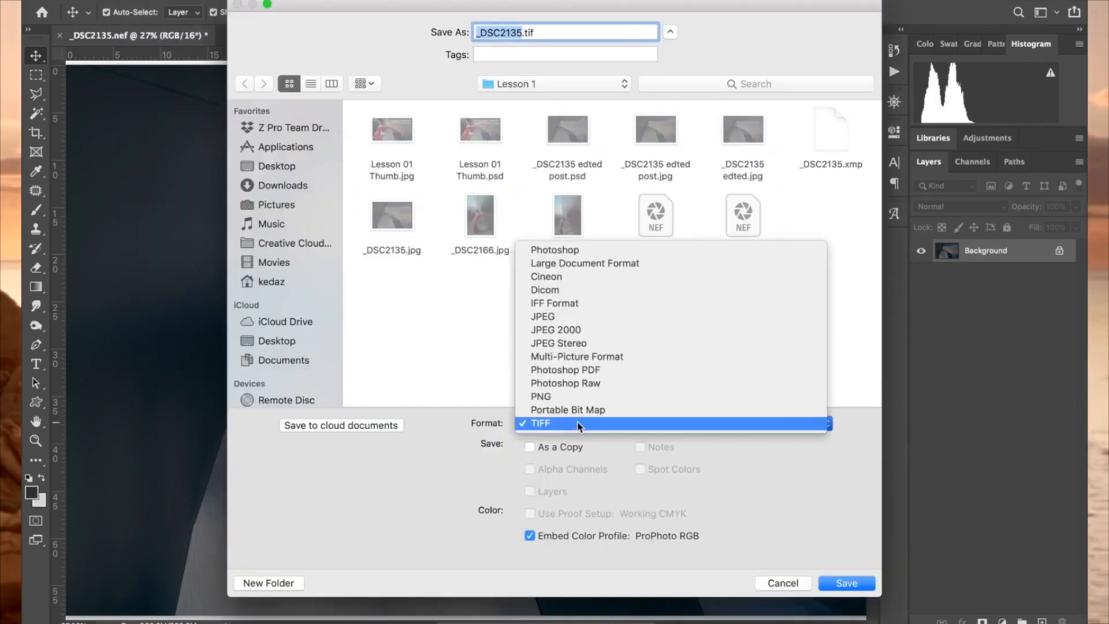
click(735, 546)
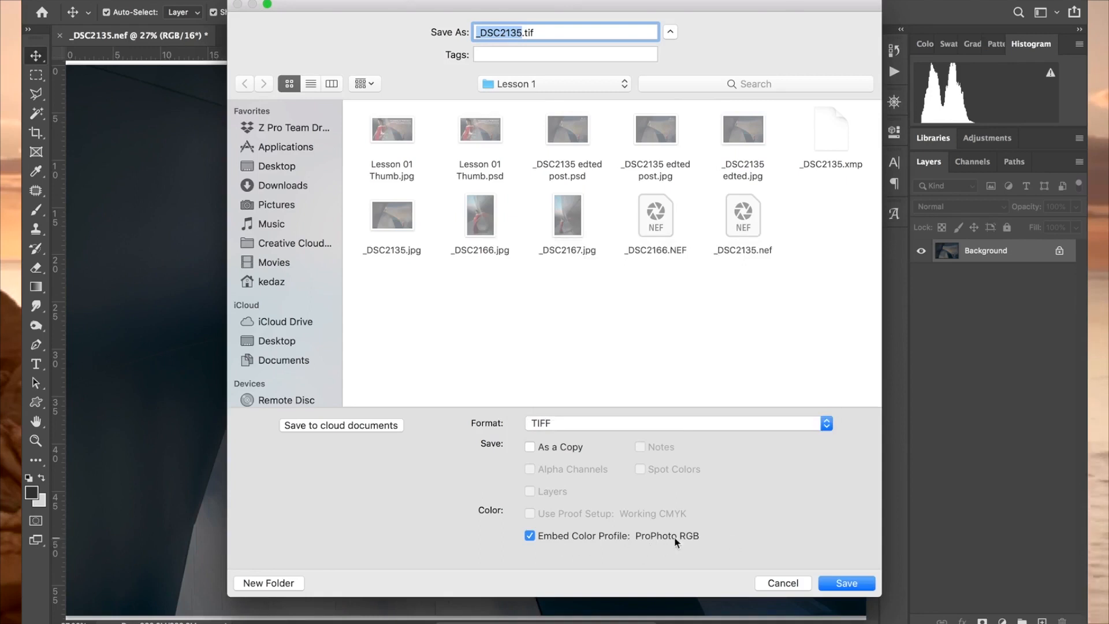
click(782, 583)
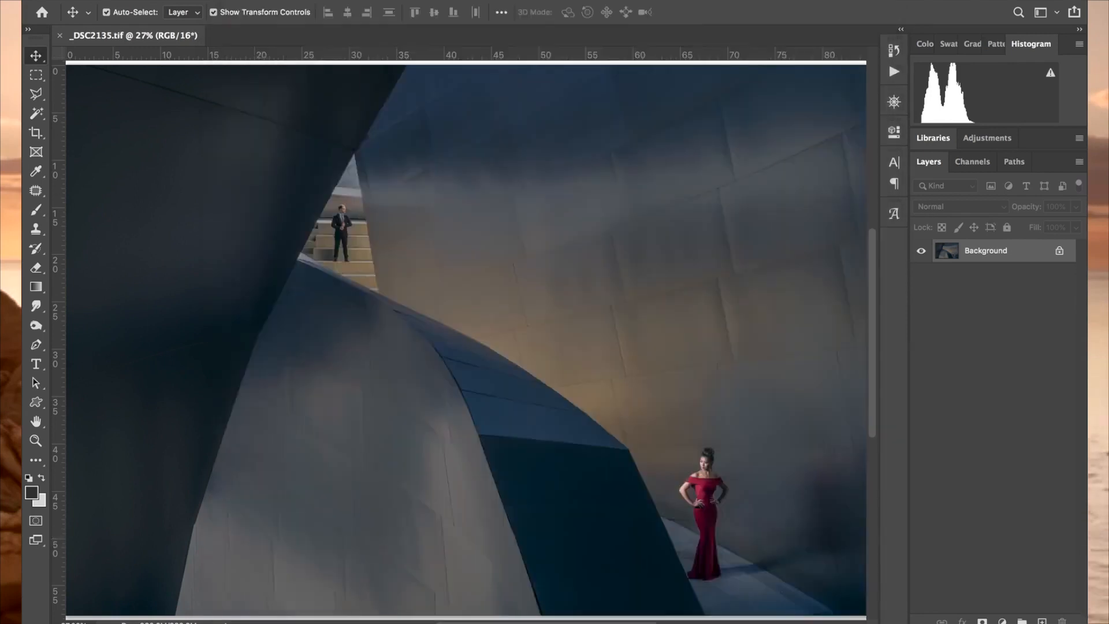
Step: Convert the image's color profile to Working RGB - sRGB IEC61966-2.1 using Adobe (ACE) and Relative Colorimetric intent
click(174, 2)
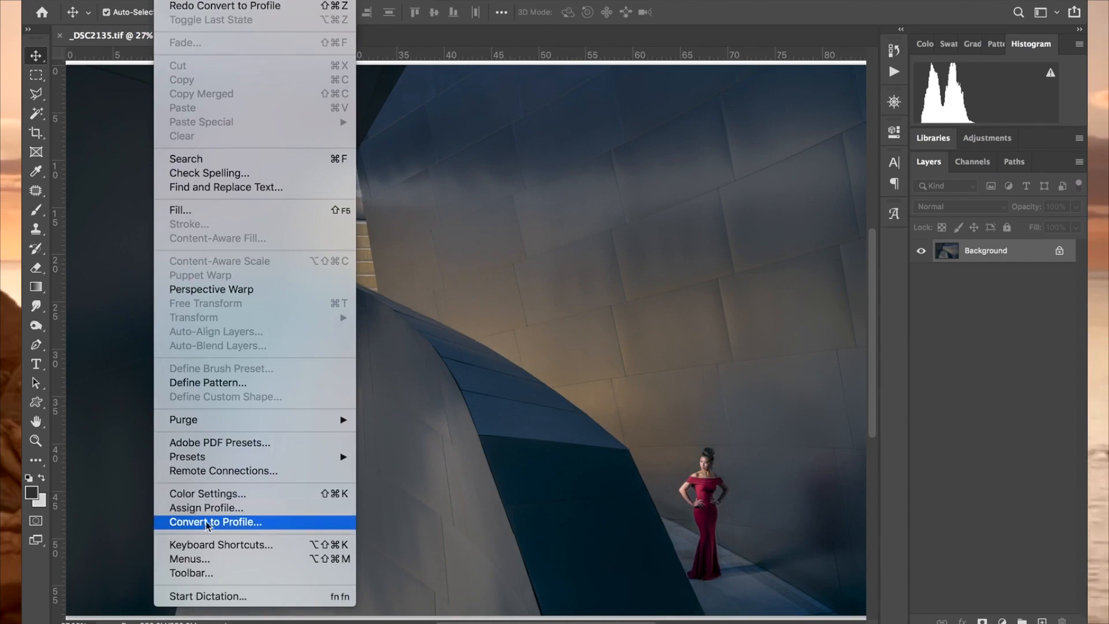
click(249, 524)
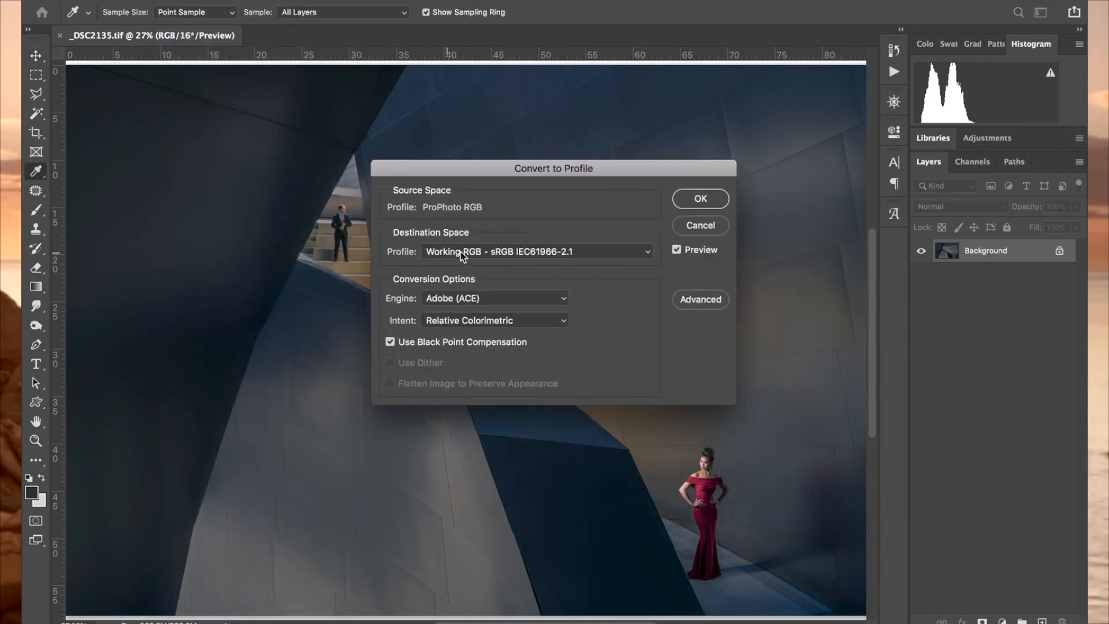
click(523, 253)
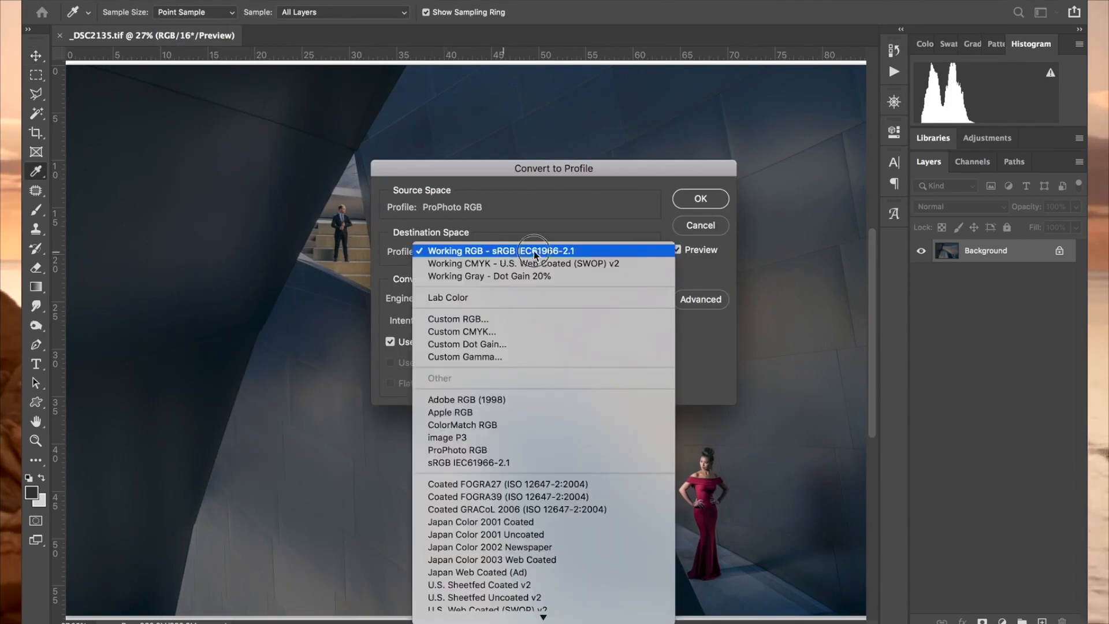
click(534, 250)
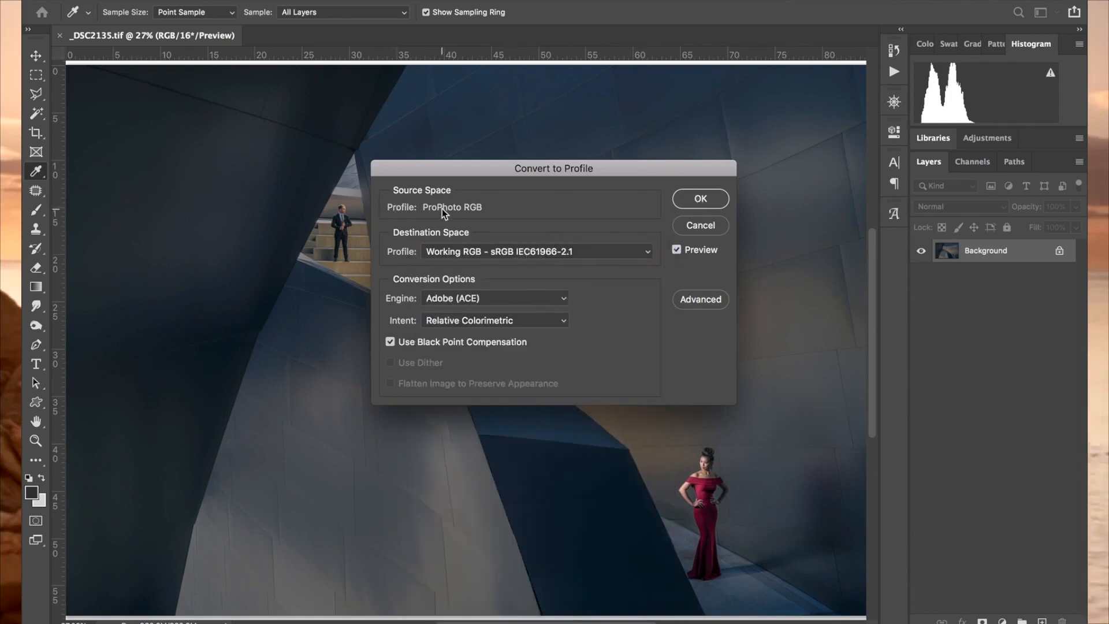
click(703, 198)
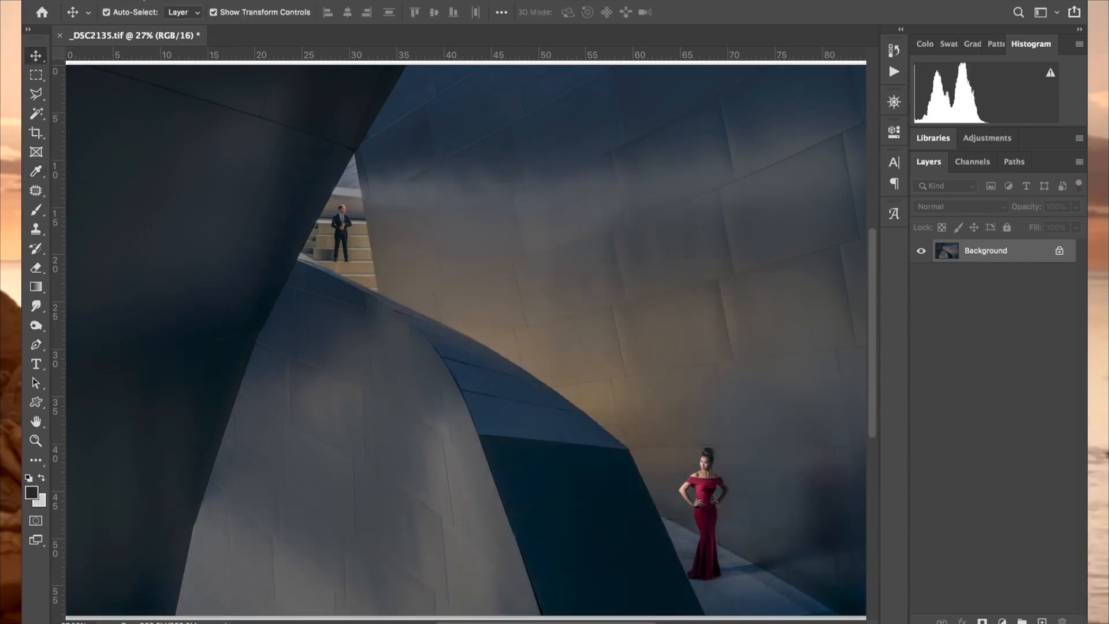
Step: Save the converted image over _DSC2135.tif as a ZIP-compressed TIFF with the sRGB IEC61966-2.1 profile embedded
click(141, 1)
click(164, 143)
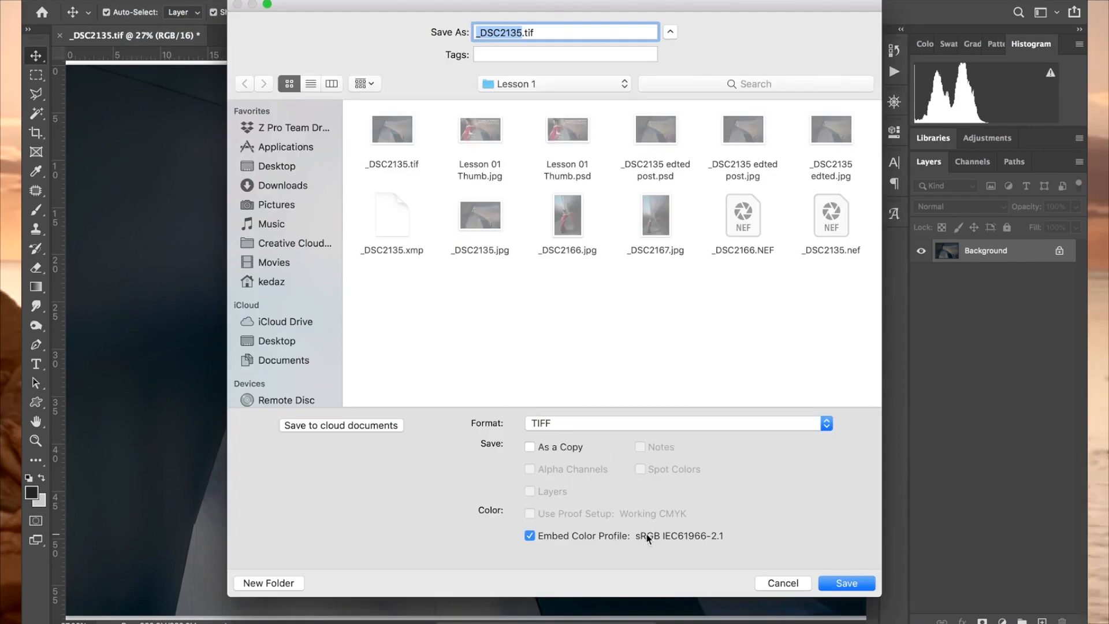
click(846, 585)
click(677, 104)
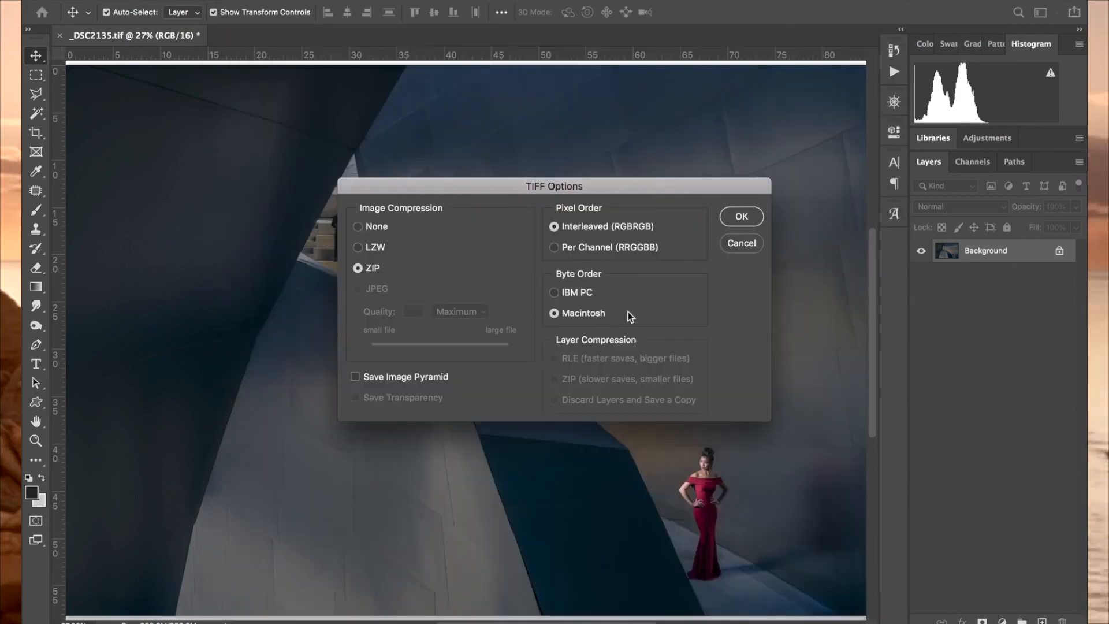
click(743, 217)
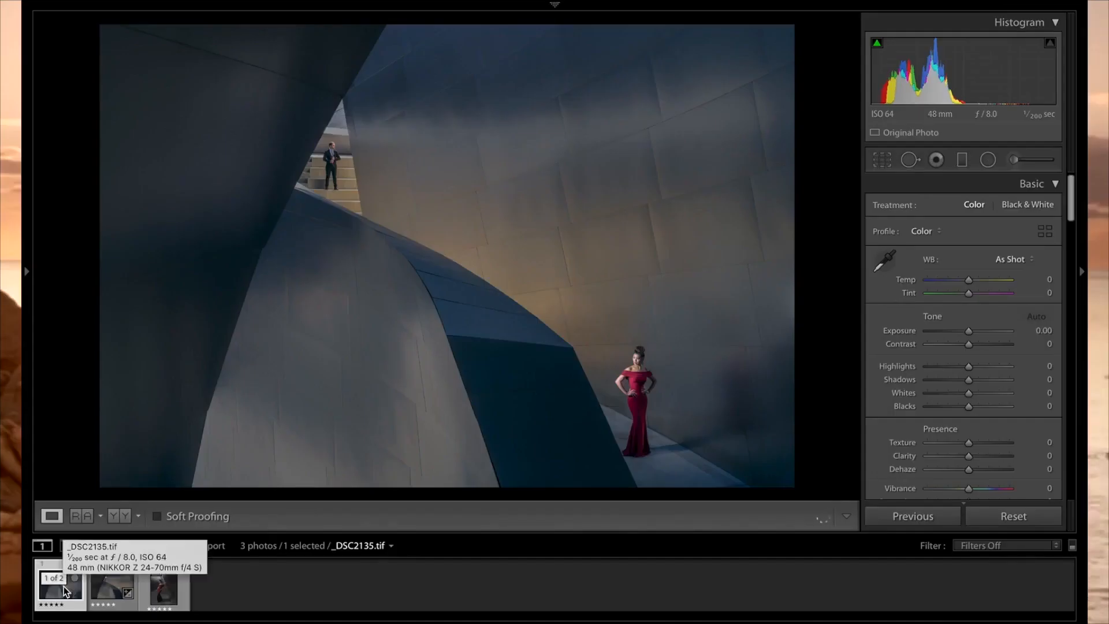
Step: Switch to Lightroom and compare the raw _DSC2135.nef with the saved _DSC2135.tif
click(107, 595)
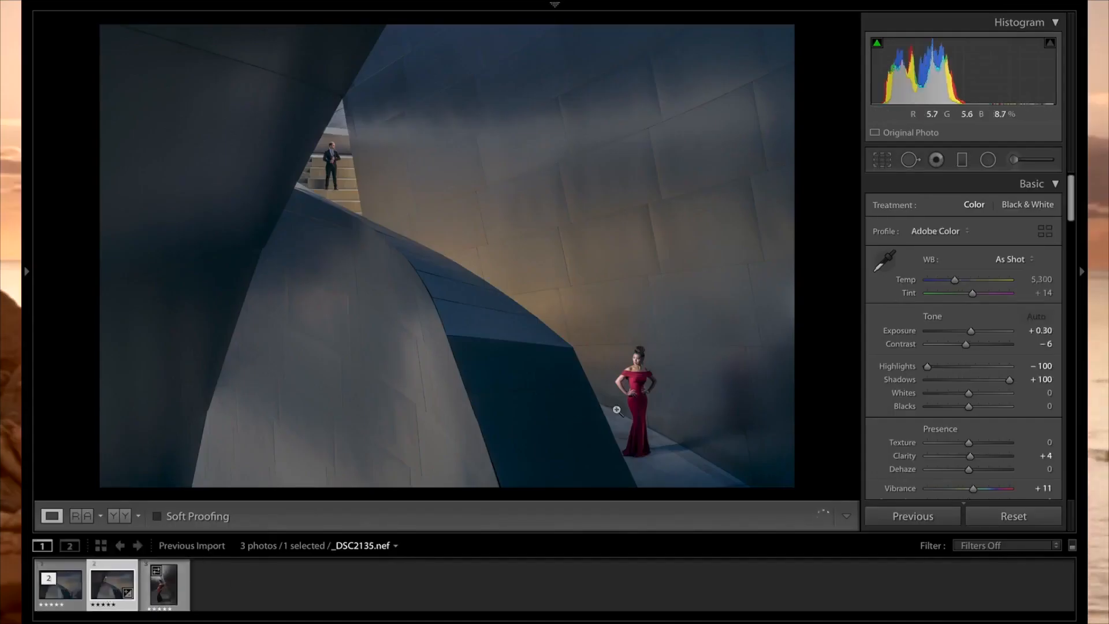
click(54, 597)
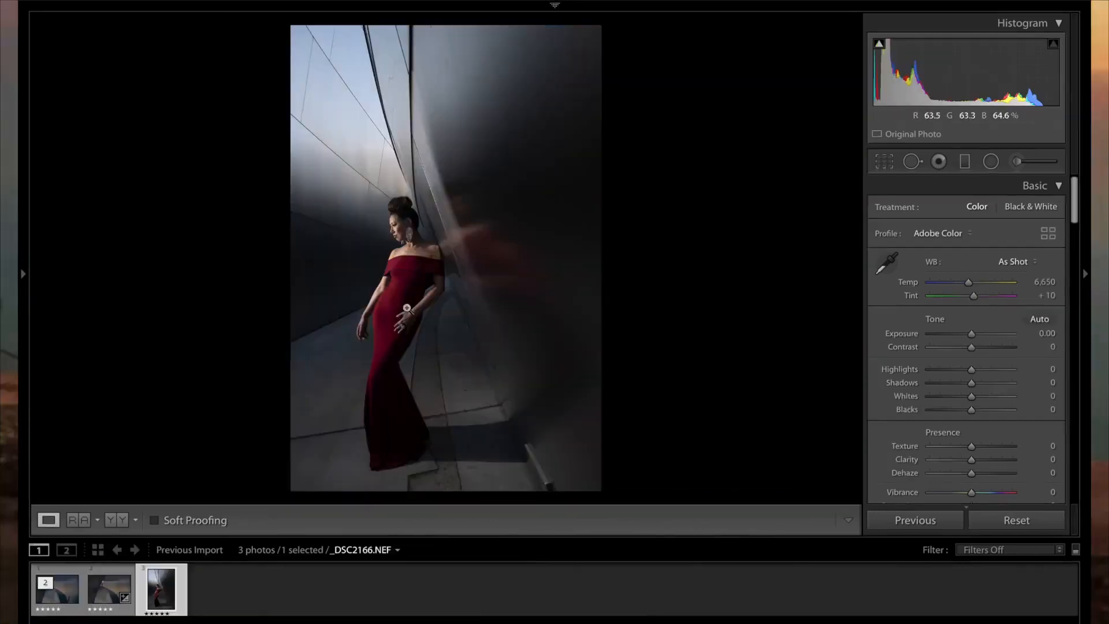
Step: Set Highlights to -66 and Shadows to +74 for _DSC2166.NEF, and show the photo info overlay
click(398, 232)
click(399, 217)
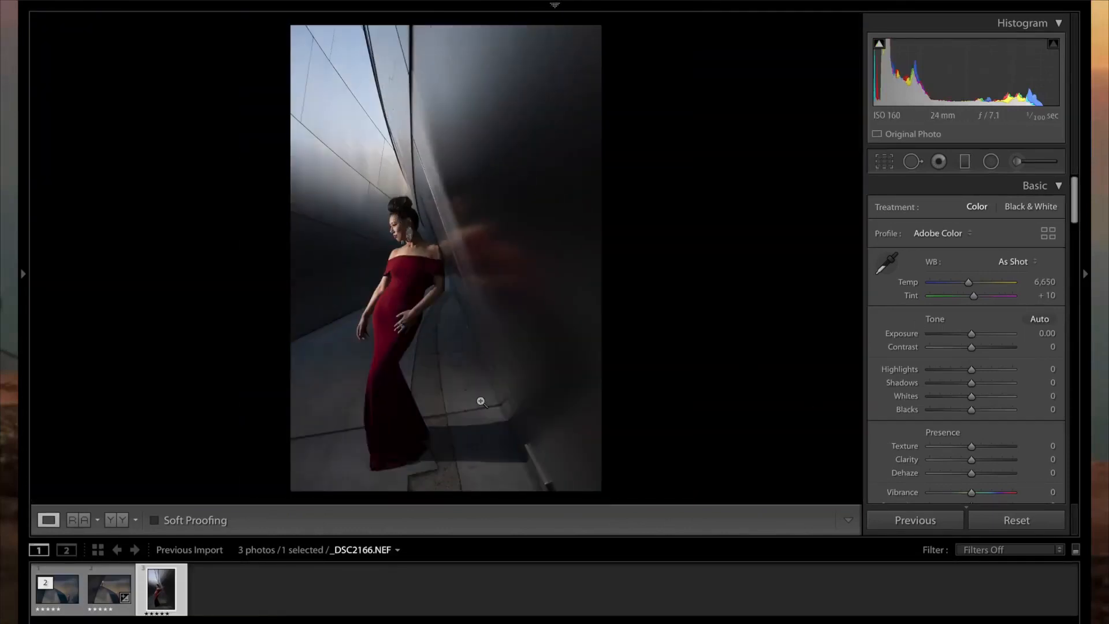
click(481, 402)
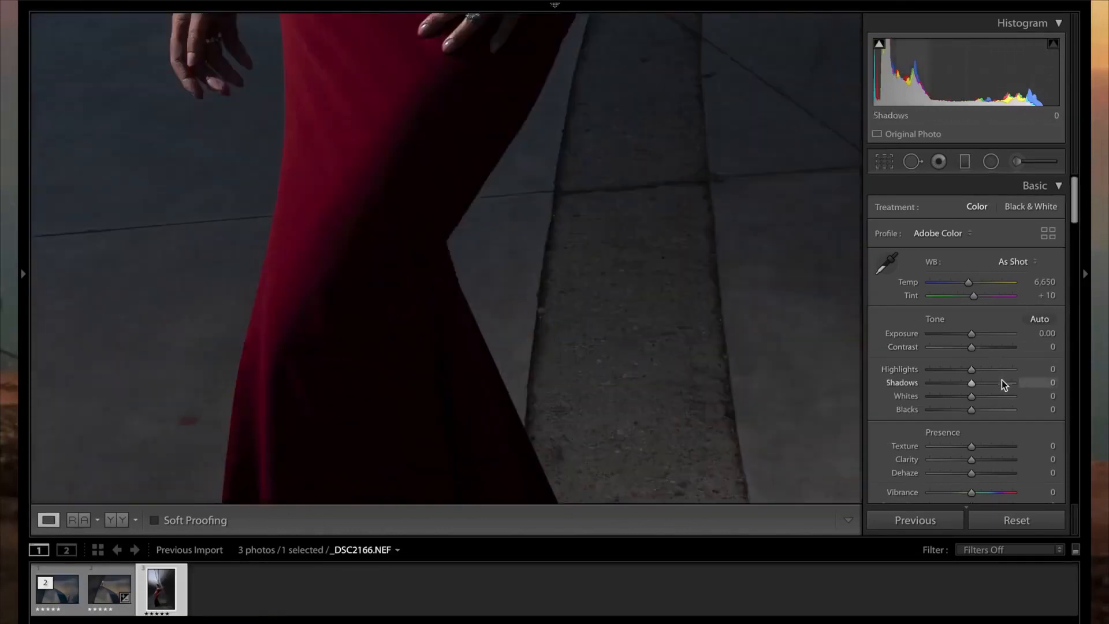
drag(972, 384, 944, 369)
click(658, 263)
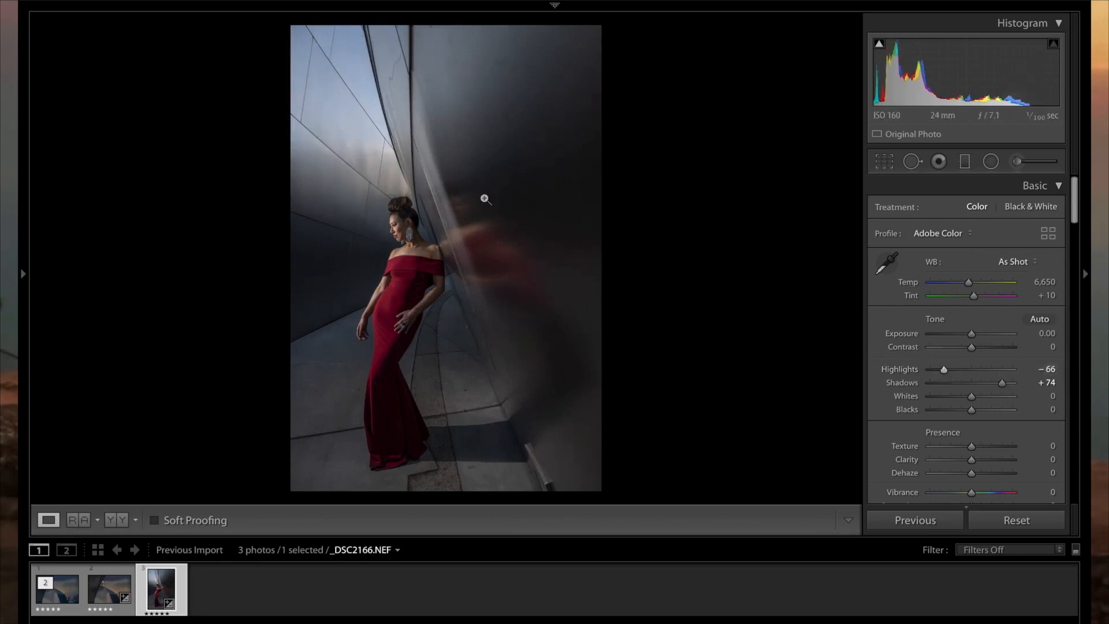
key(i)
key(i)
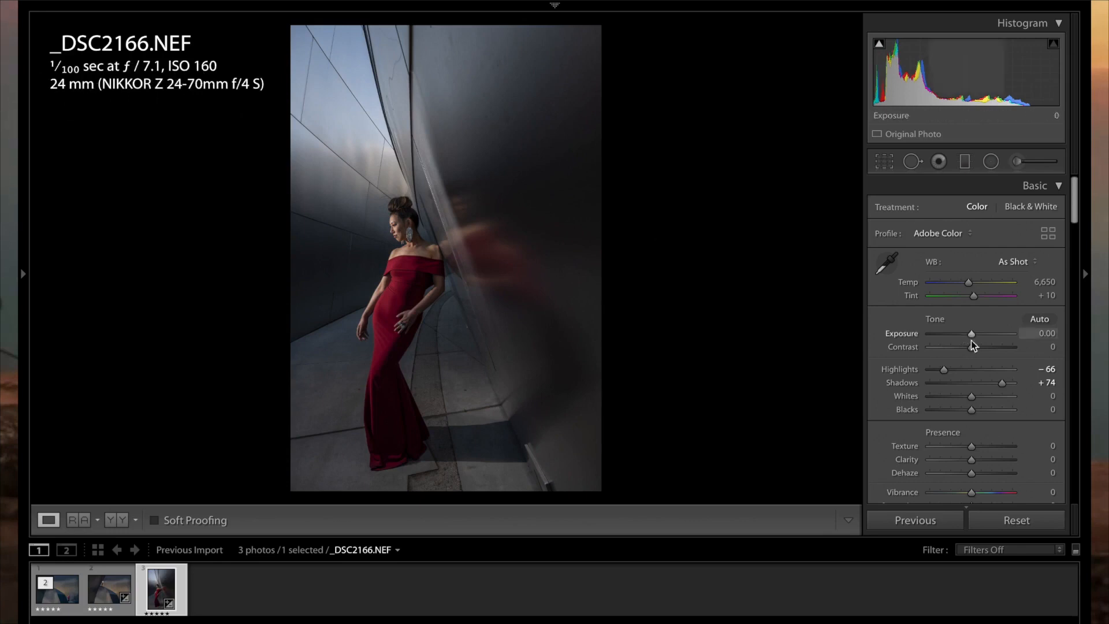
Step: Set the Darks region of the Tone Curve to +10
scroll(985, 436, down, 2)
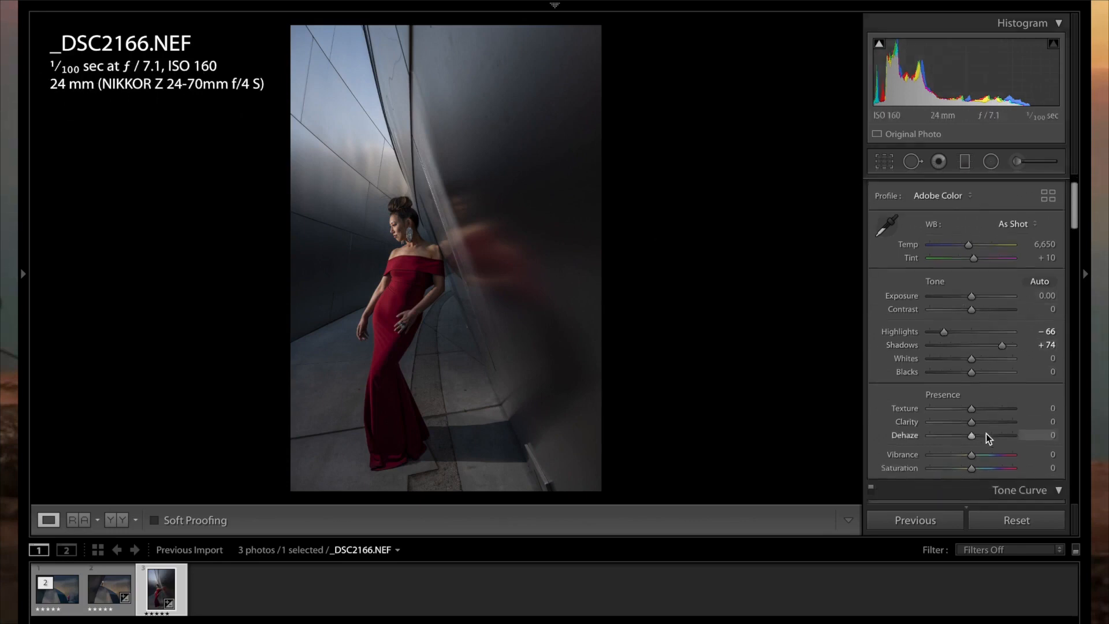
scroll(990, 438, down, 10)
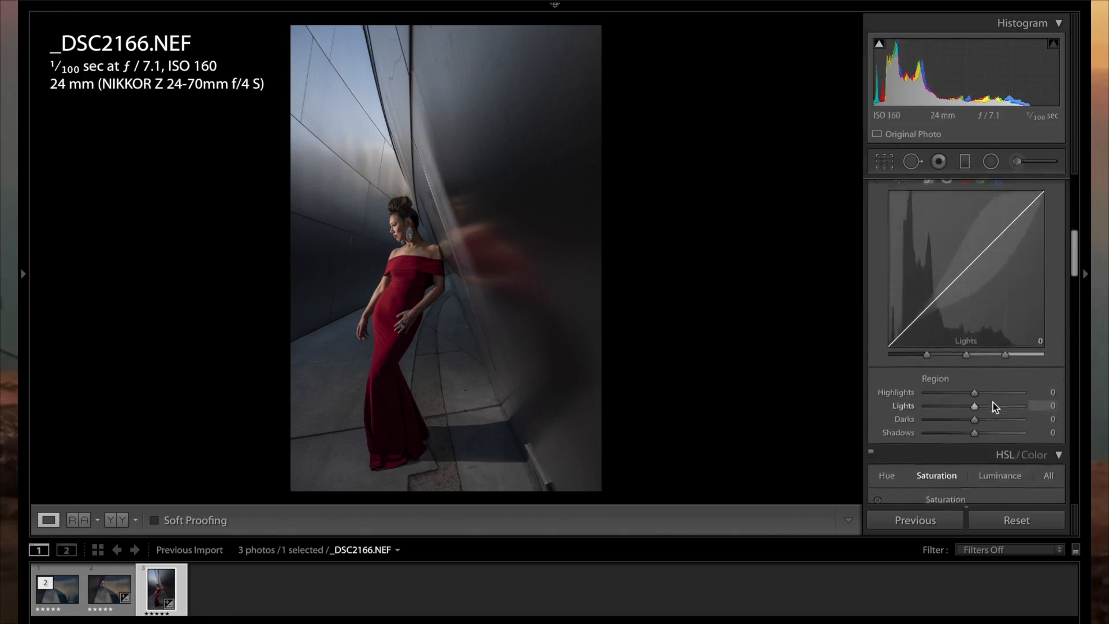
scroll(995, 406, down, 2)
drag(980, 355, 984, 355)
Step: Set the HSL luminance to Red +5, Orange +10, Yellow +1 and Blue +22
scroll(1049, 370, down, 5)
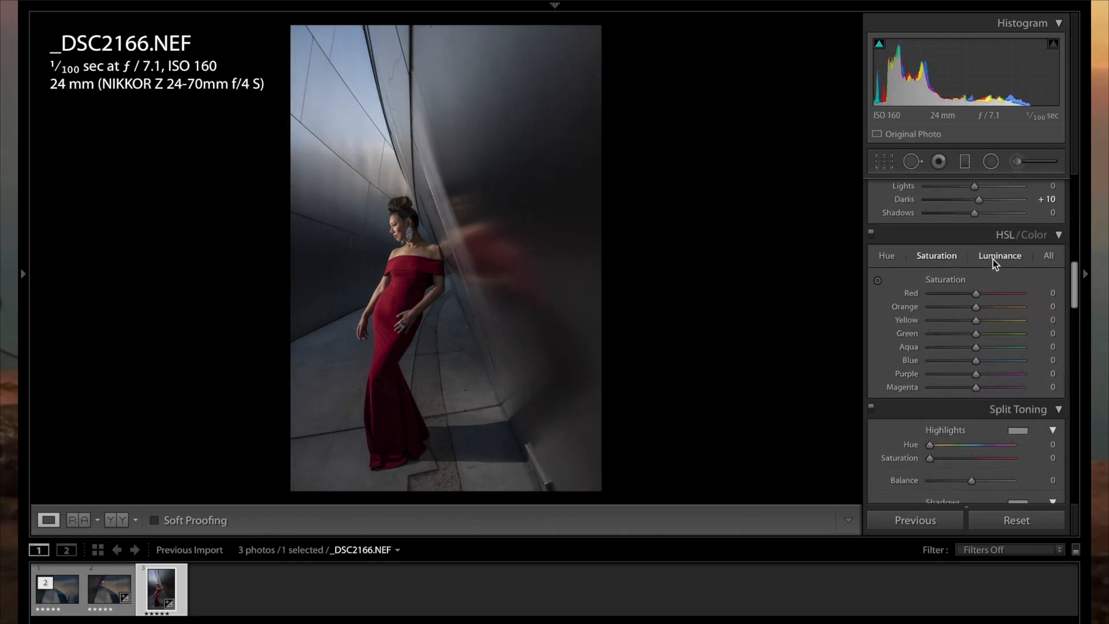
click(996, 263)
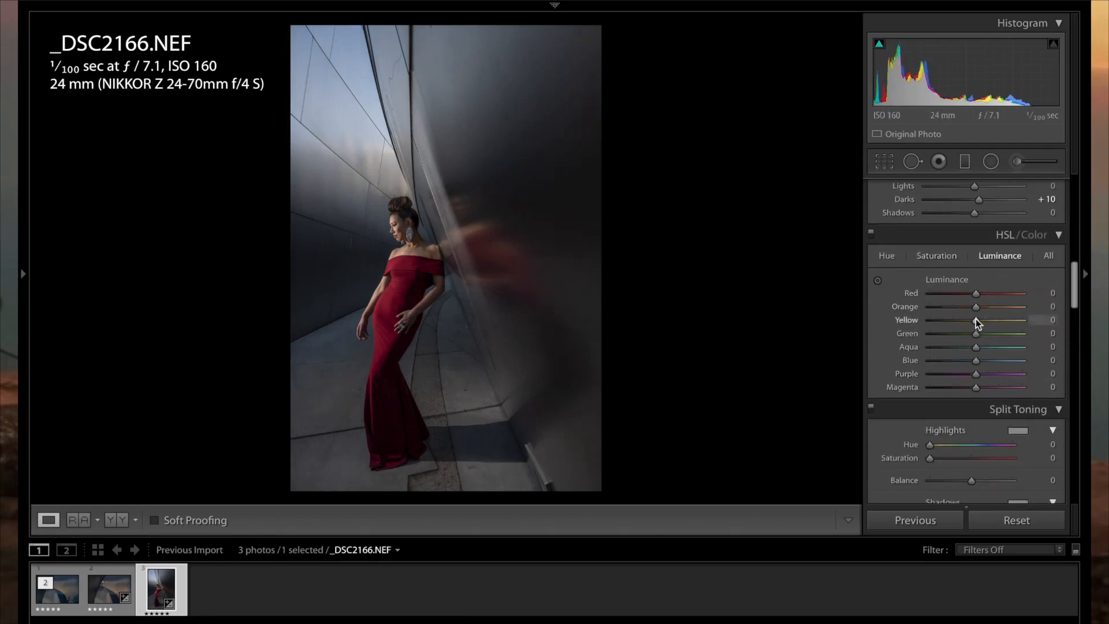
drag(976, 320, 979, 295)
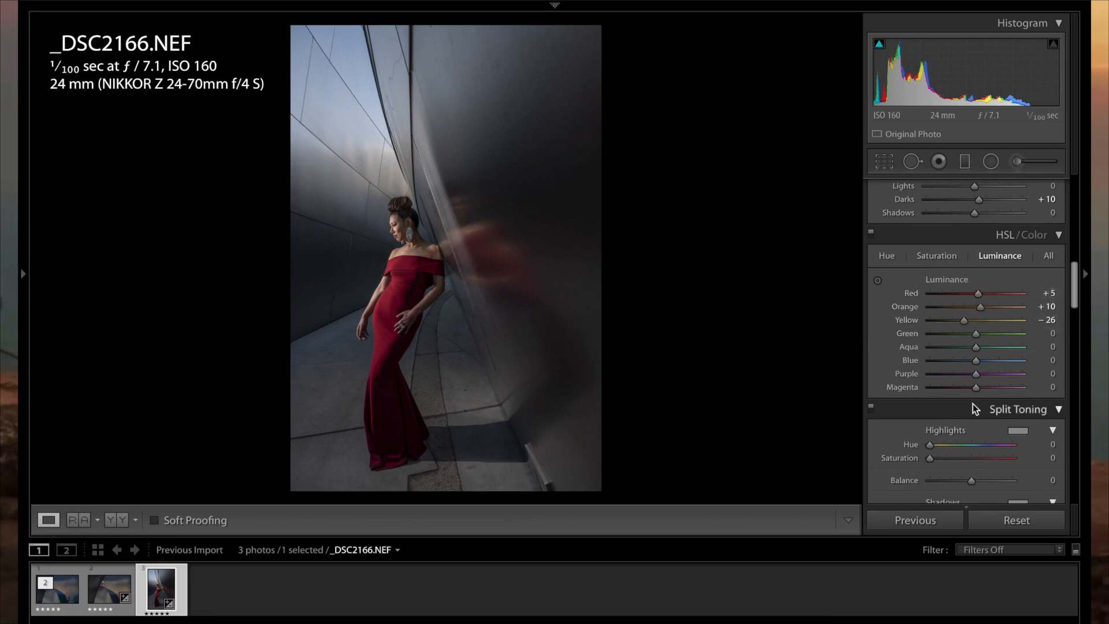
mouse_move(976, 361)
mouse_down()
mouse_move(958, 362)
mouse_move(1032, 360)
mouse_move(956, 364)
mouse_move(987, 361)
mouse_up()
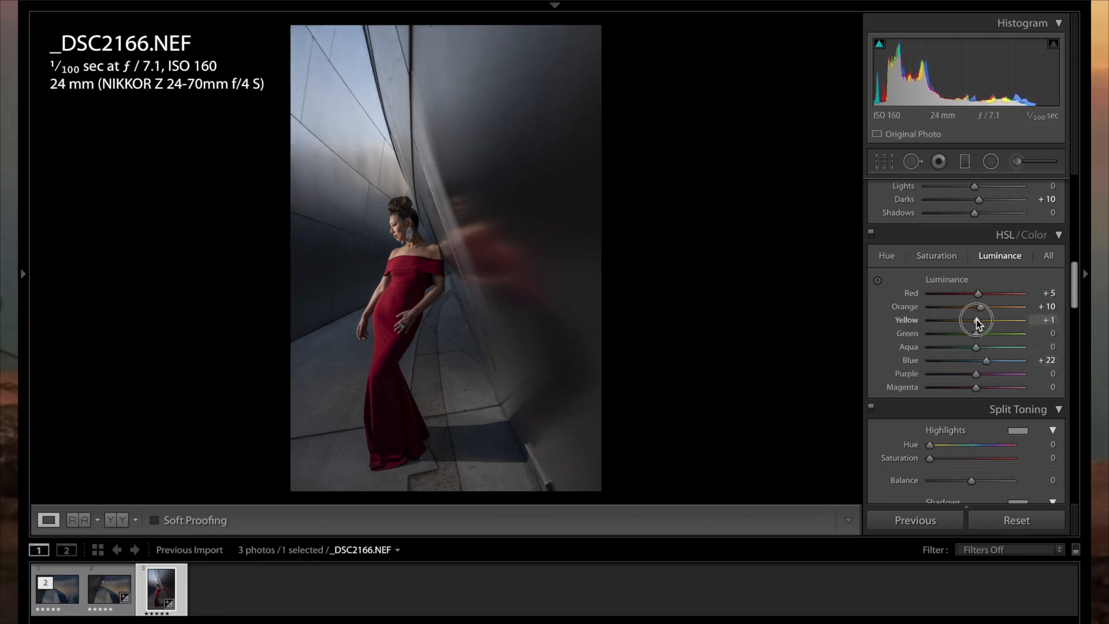
click(977, 319)
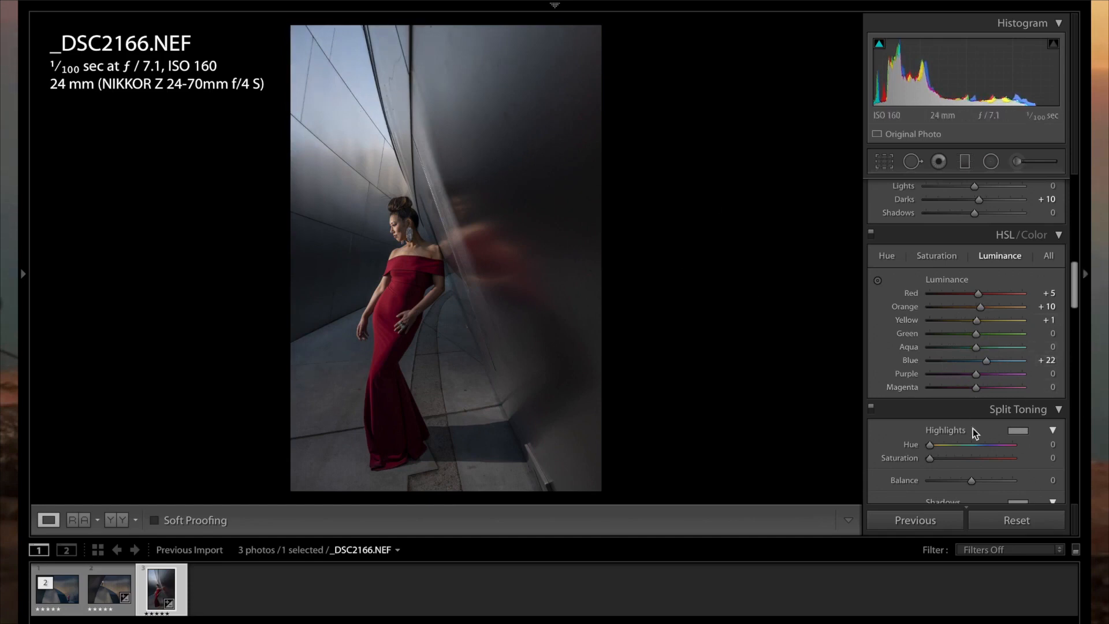
Step: Apply split toning with Balance +80, highlights at Hue 45 and Saturation 17, and shadows at Hue 220 and Saturation 30
scroll(1002, 415, down, 2)
scroll(1003, 304, down, 1)
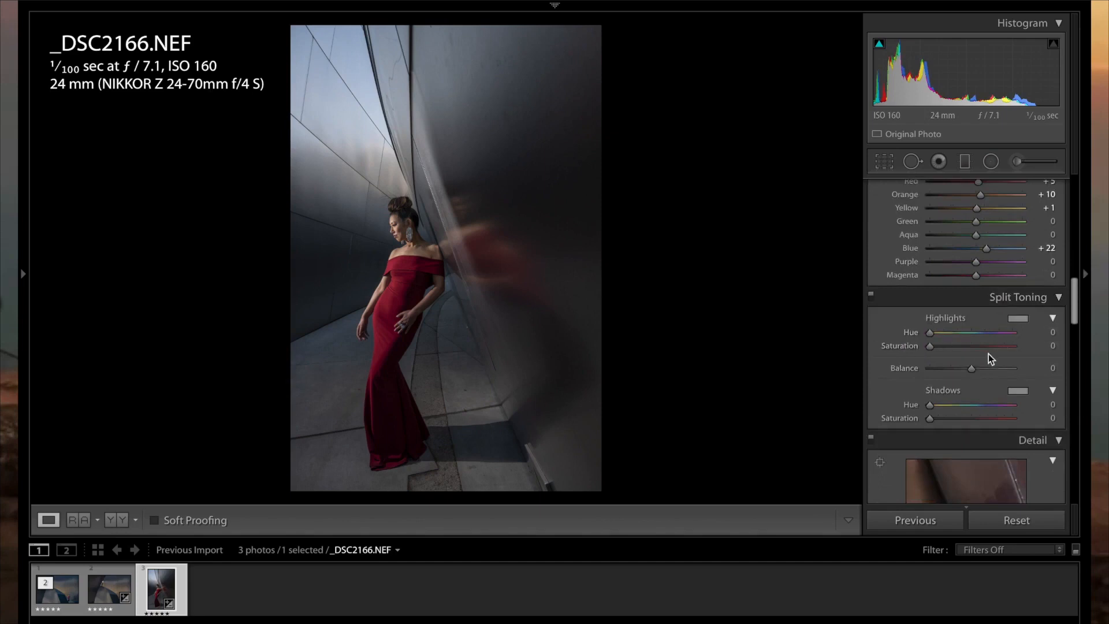
drag(971, 368, 1005, 375)
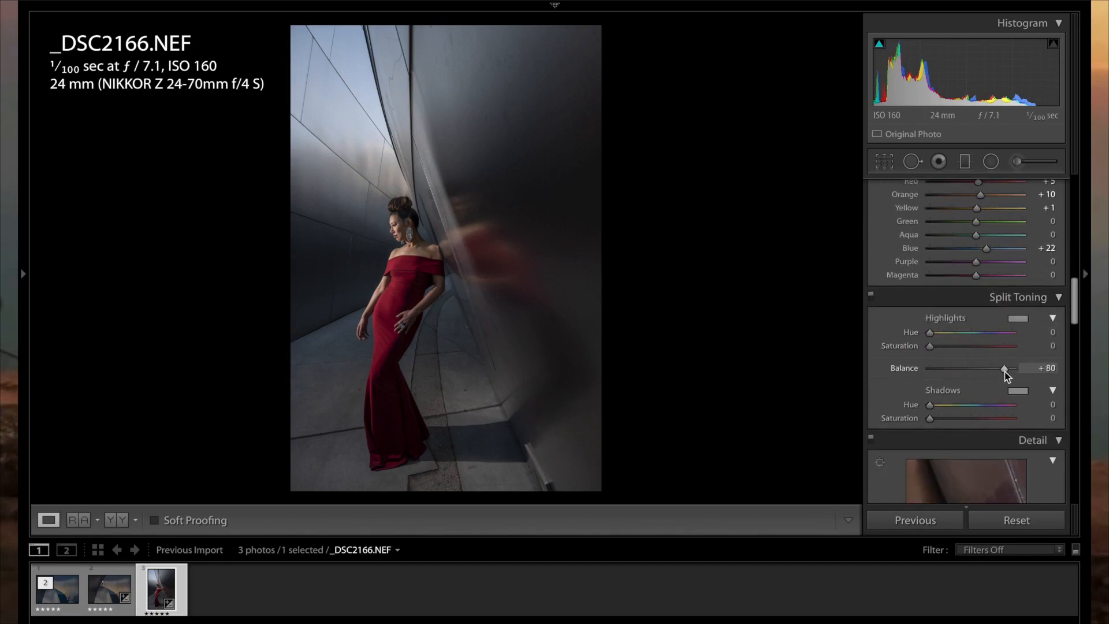
mouse_move(930, 332)
mouse_down()
mouse_move(942, 338)
mouse_move(931, 347)
mouse_move(944, 346)
mouse_up()
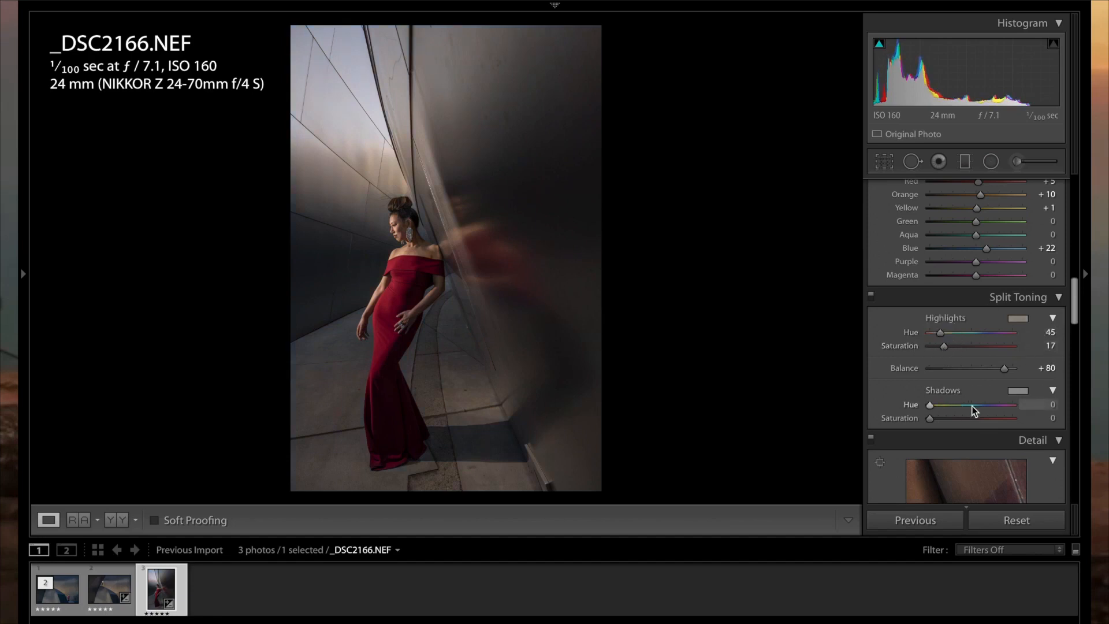
drag(977, 409, 981, 411)
drag(980, 421, 957, 422)
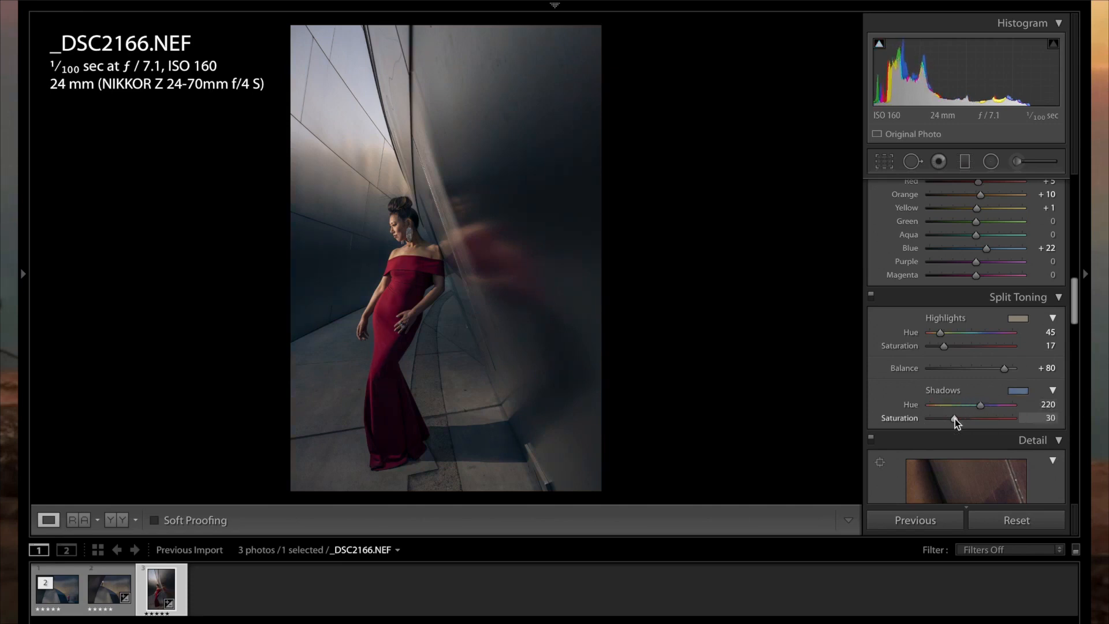
Step: Compare the portrait with and without the split toning, leaving the effect on
click(872, 297)
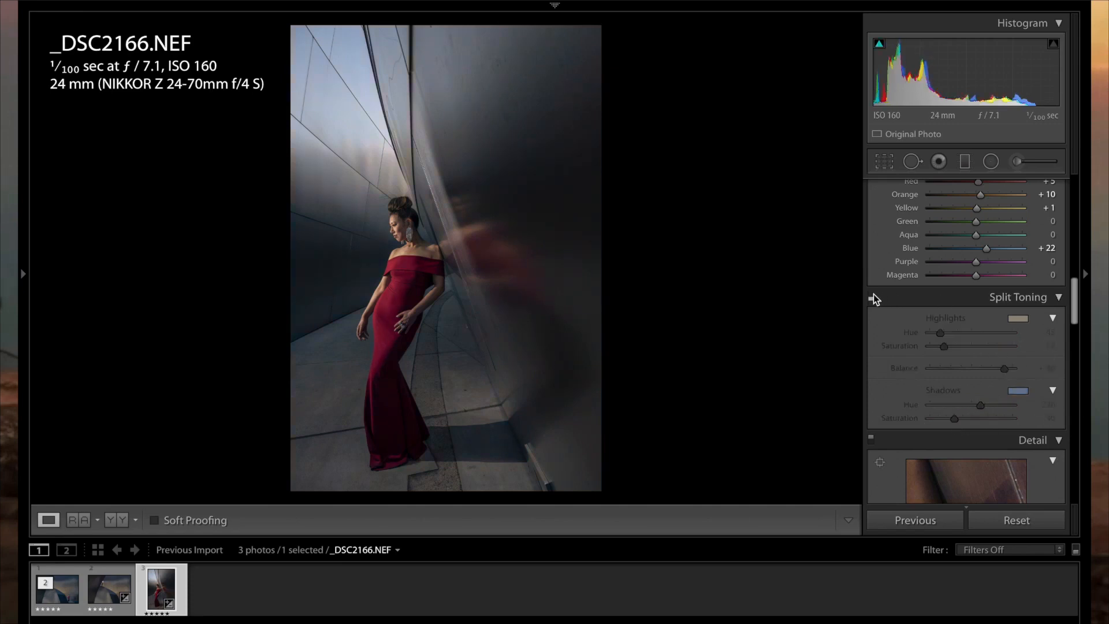
click(872, 297)
click(873, 297)
click(873, 297)
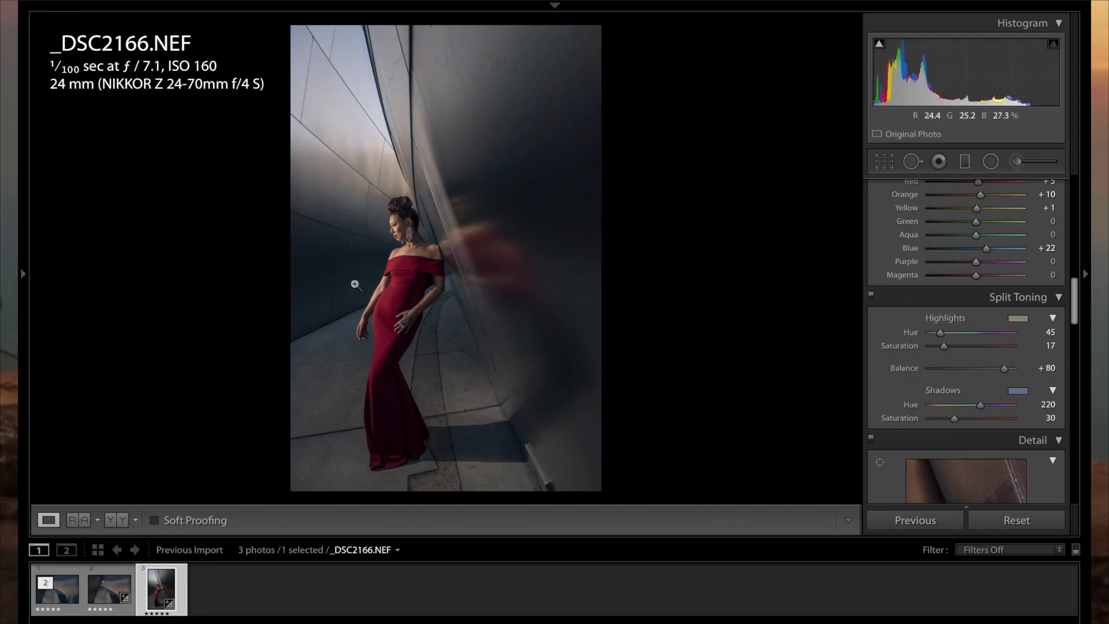
Step: Set the white balance temperature of the portrait to 5,500
scroll(928, 361, up, 10)
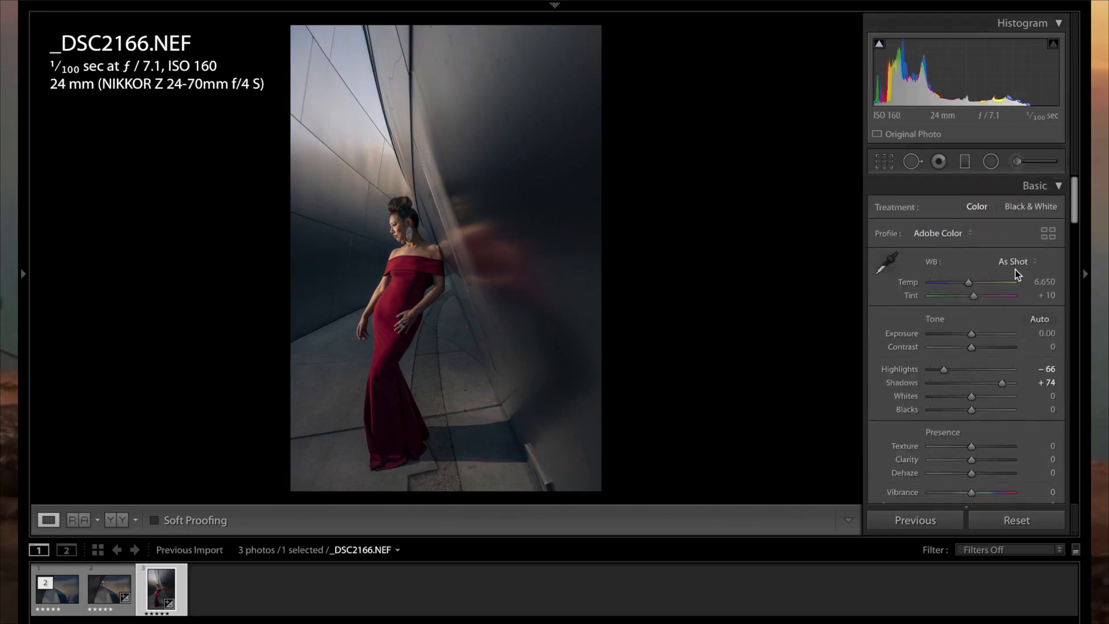
click(1050, 282)
key(Return)
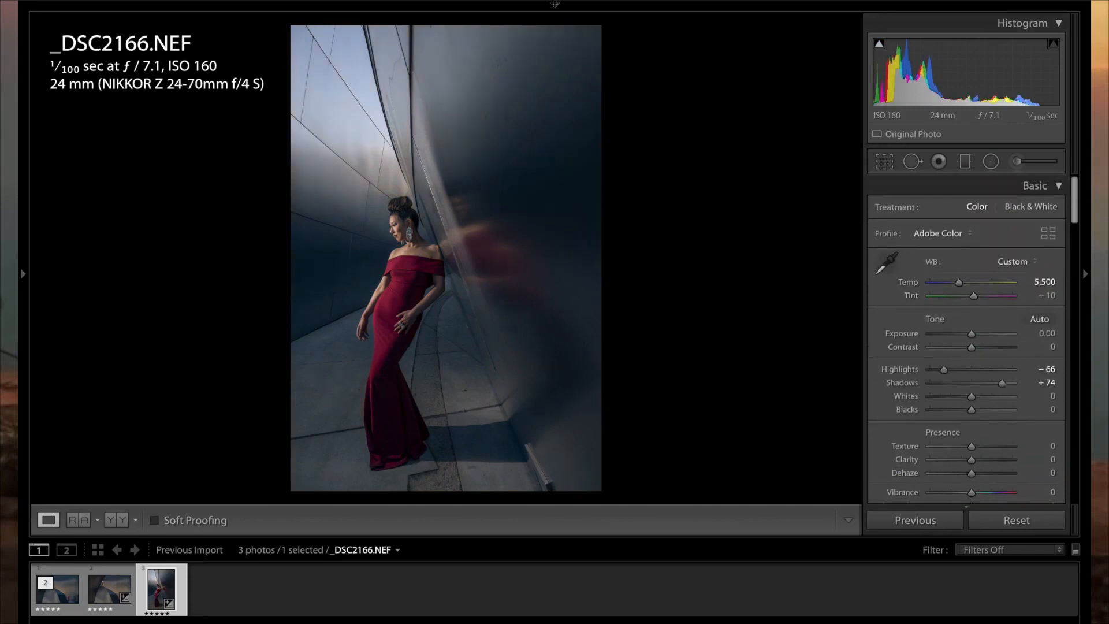
Step: Raise the split toning highlights saturation of the portrait to 26
scroll(994, 338, down, 10)
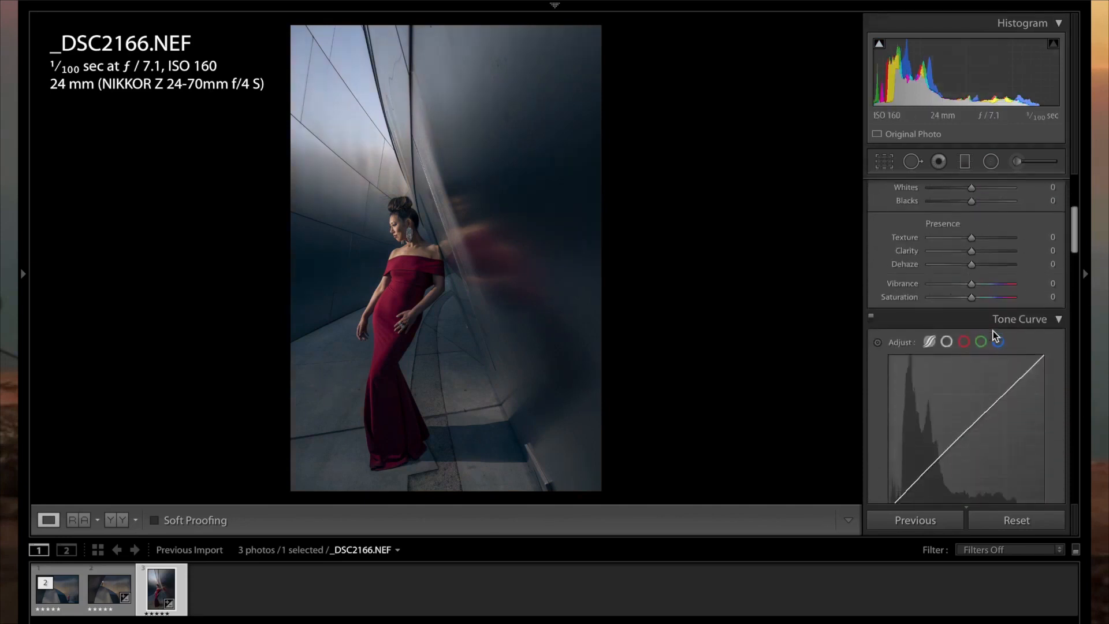
scroll(994, 337, down, 1)
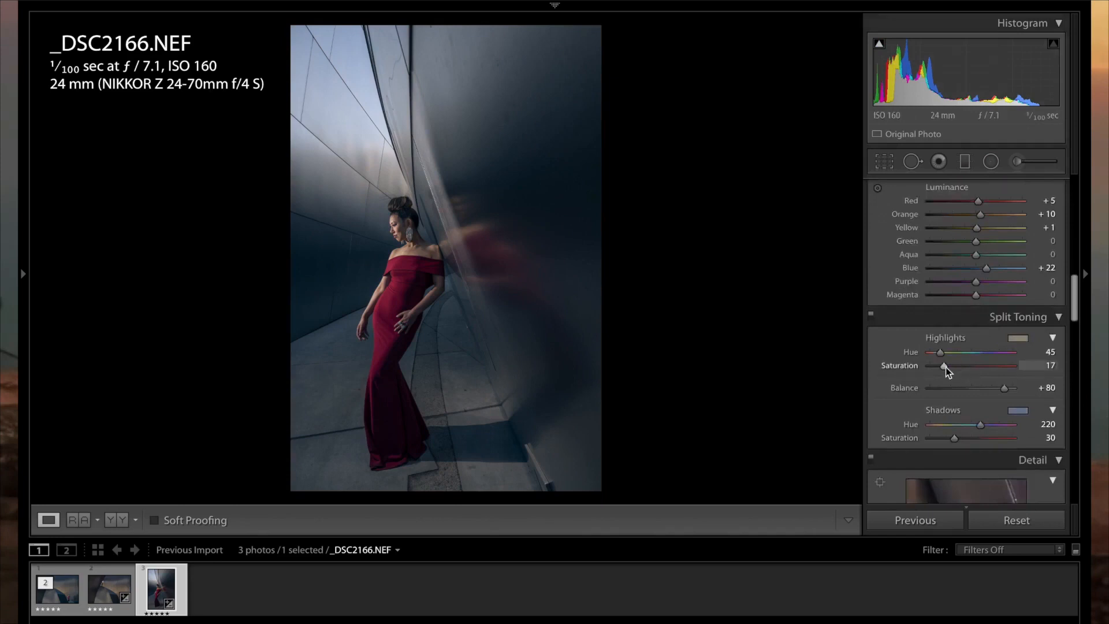
drag(946, 371, 955, 373)
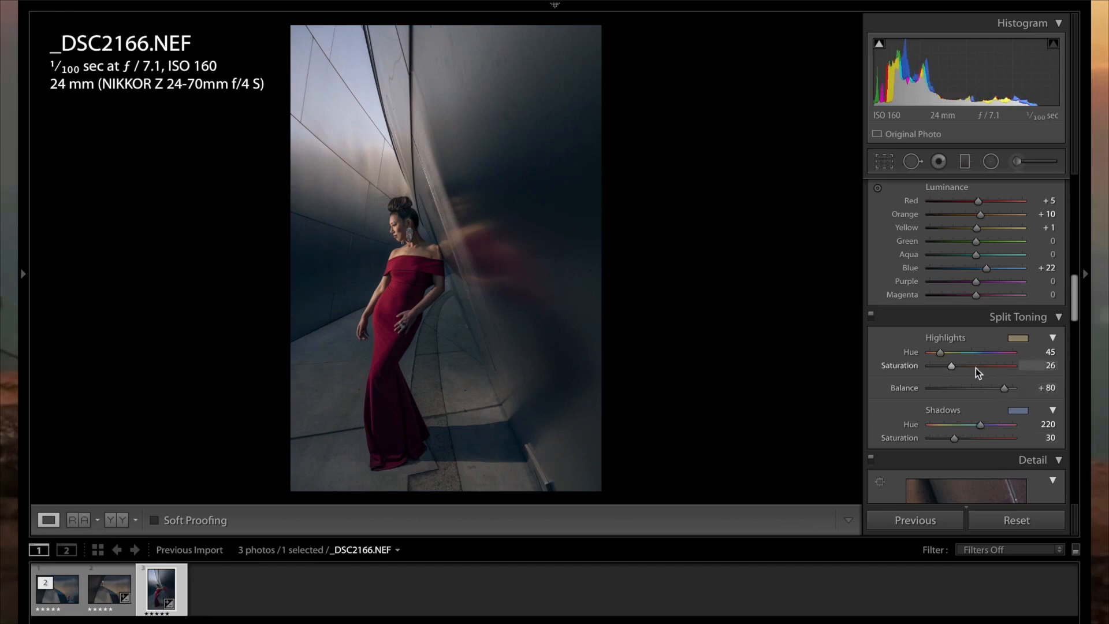
Step: Brighten the red dress by setting the HSL luminance of Red to +46
scroll(978, 210, up, 2)
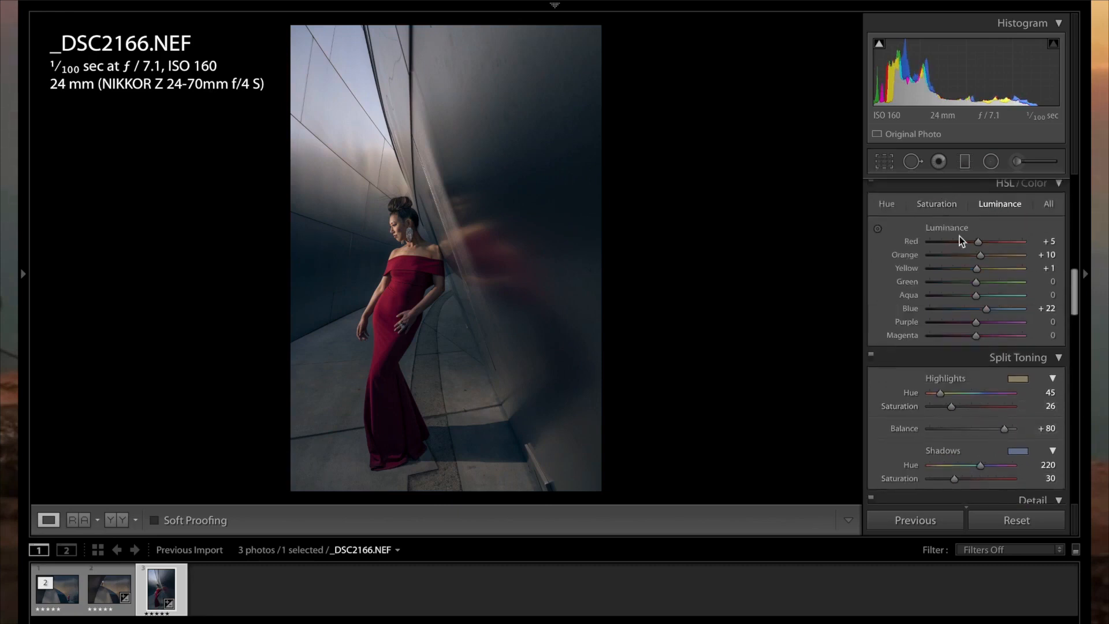
click(887, 204)
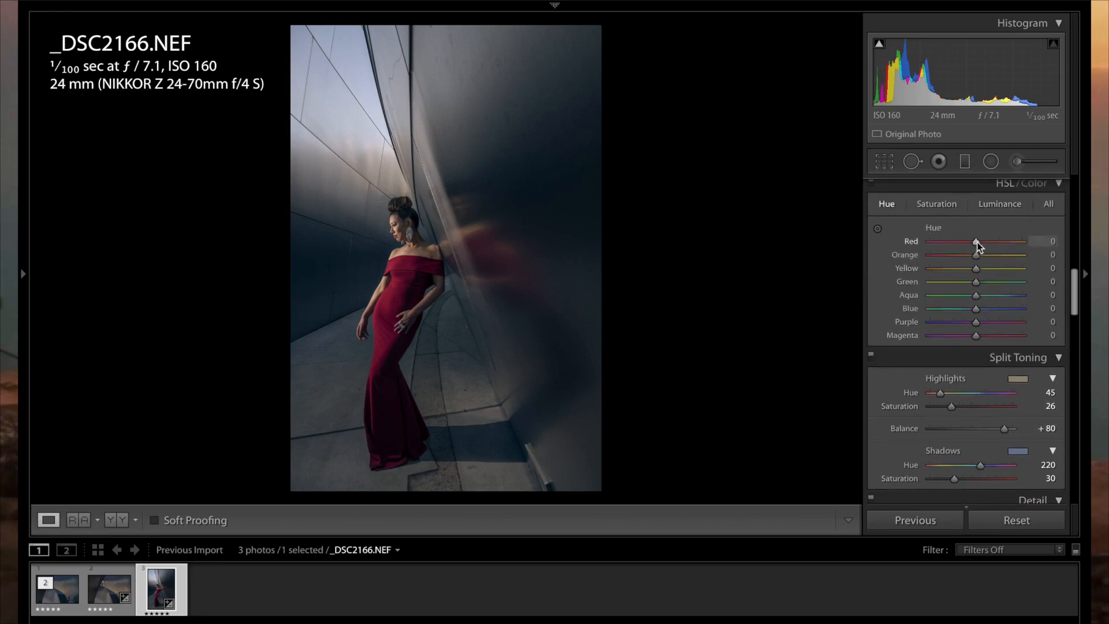
drag(977, 244, 1000, 245)
click(1000, 204)
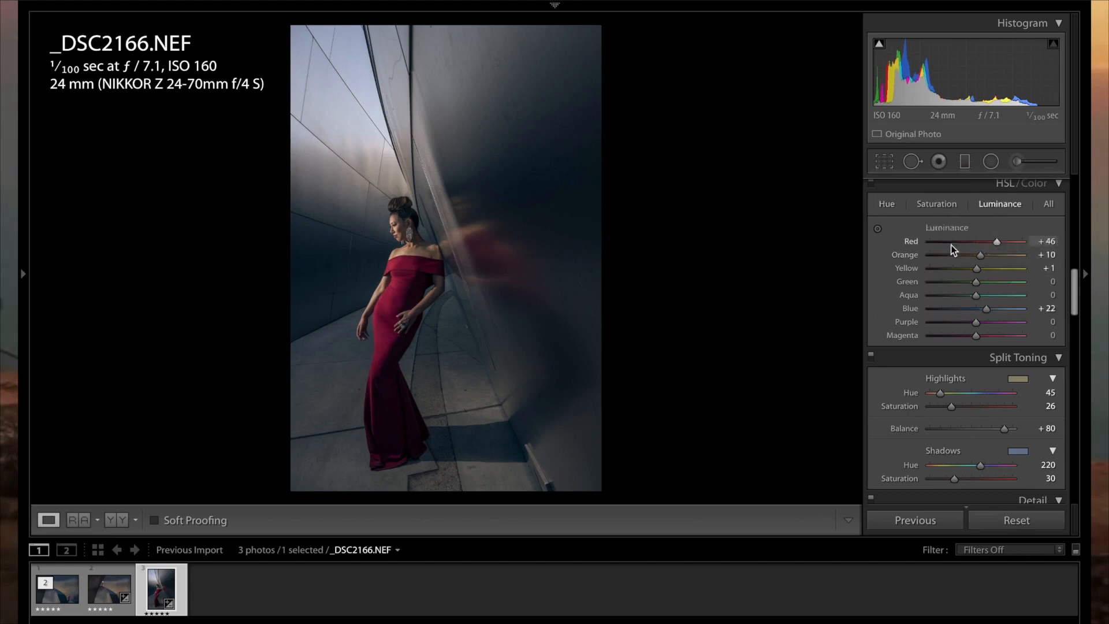
Step: Compare the portrait with and without the HSL adjustments, leaving them on
scroll(913, 246, up, 2)
click(872, 223)
click(872, 223)
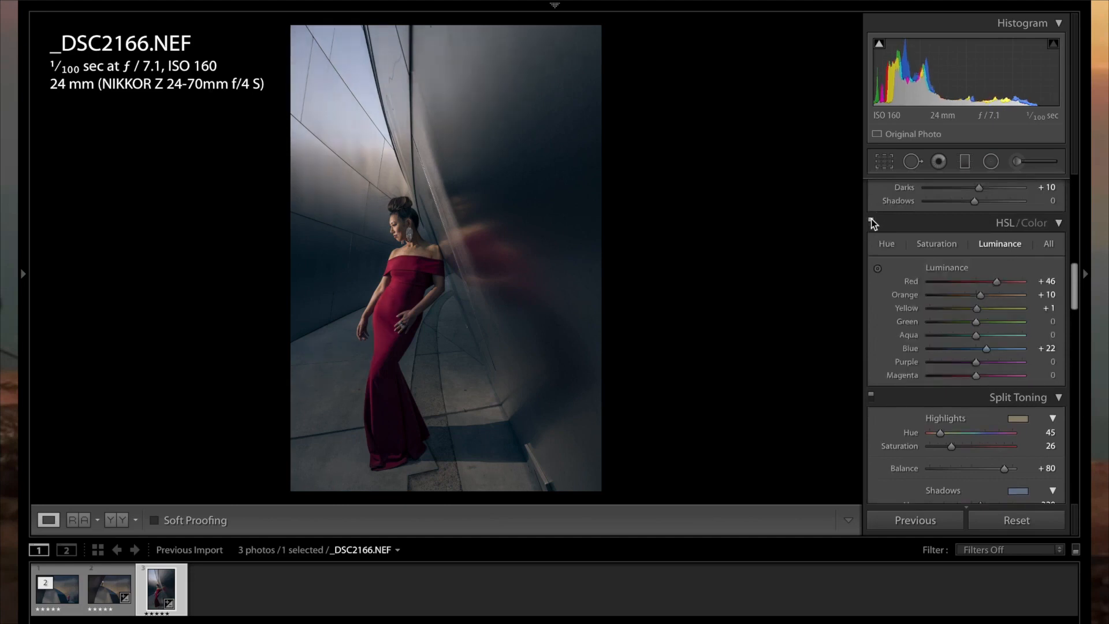
click(872, 223)
click(872, 223)
scroll(966, 290, down, 6)
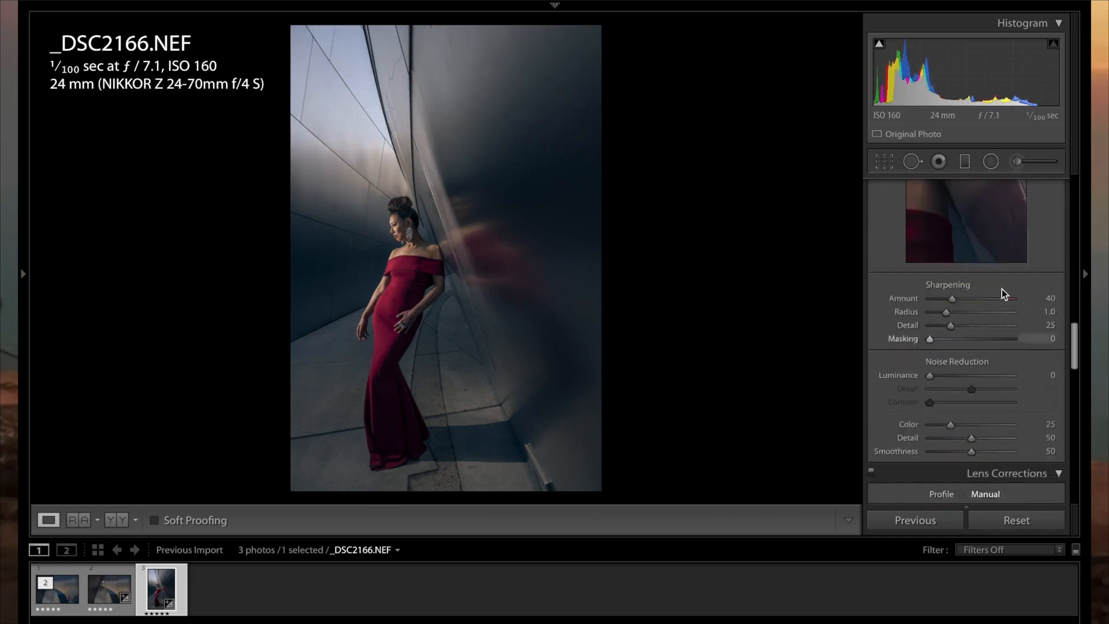
Step: Set the Blue Primary saturation in the camera calibration to +40, checking the woman's face and skin up close
click(405, 234)
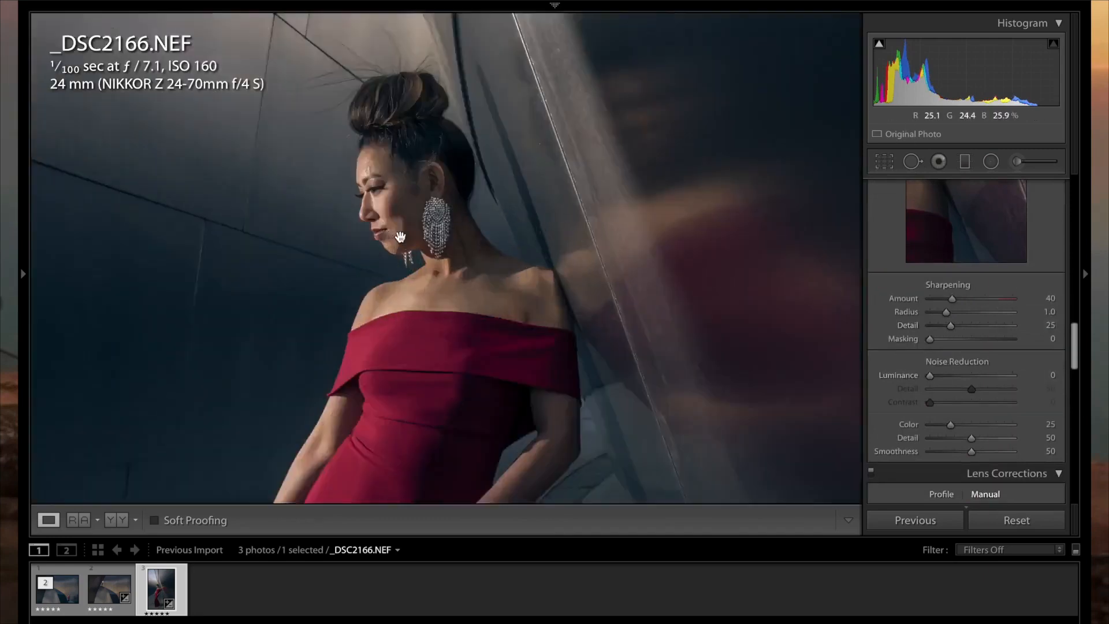
drag(492, 258, 604, 330)
click(605, 330)
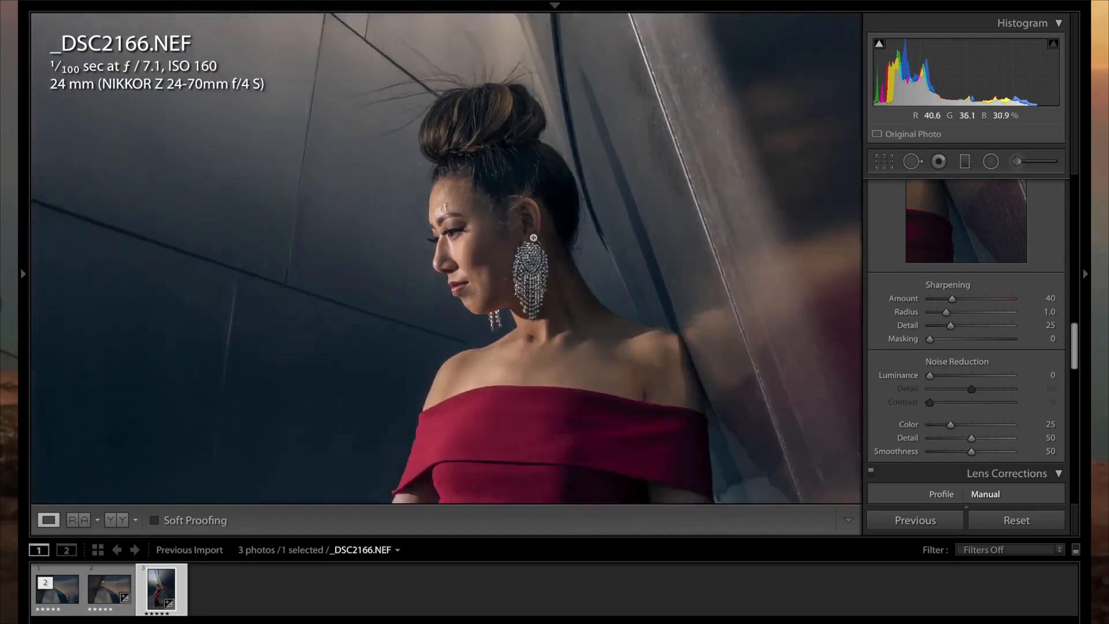
scroll(1058, 422, down, 10)
scroll(1023, 375, down, 5)
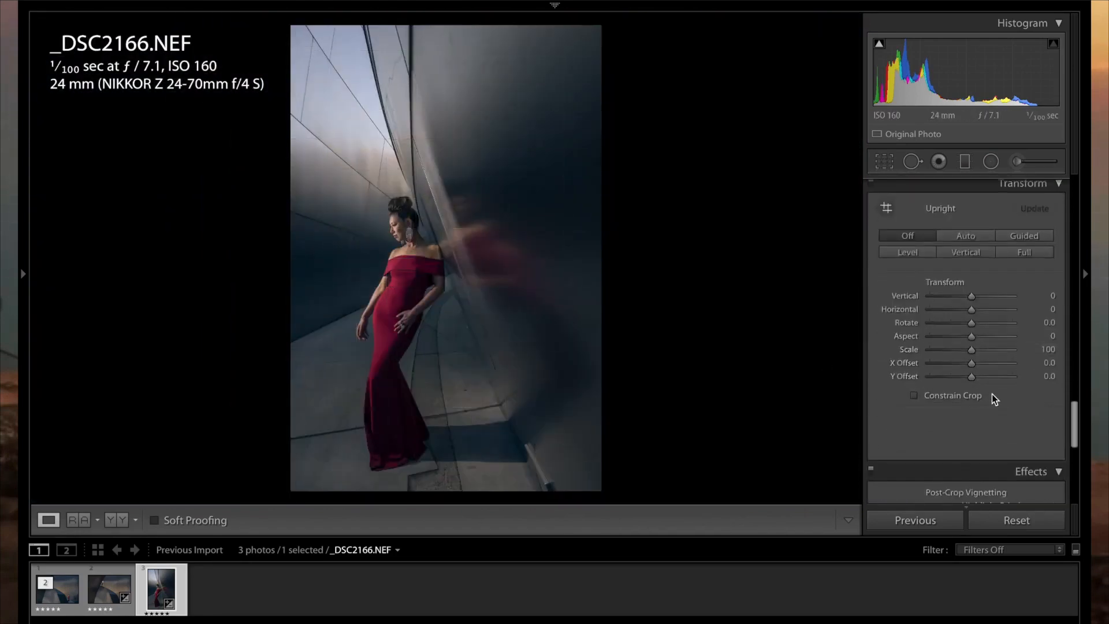
scroll(992, 396, up, 3)
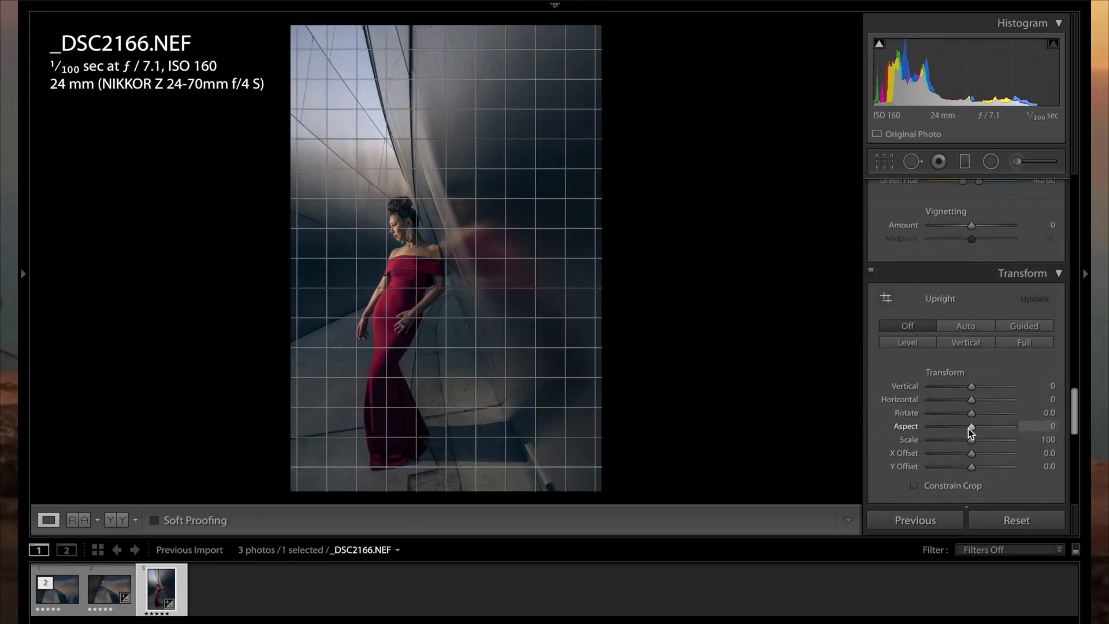
scroll(869, 378, down, 10)
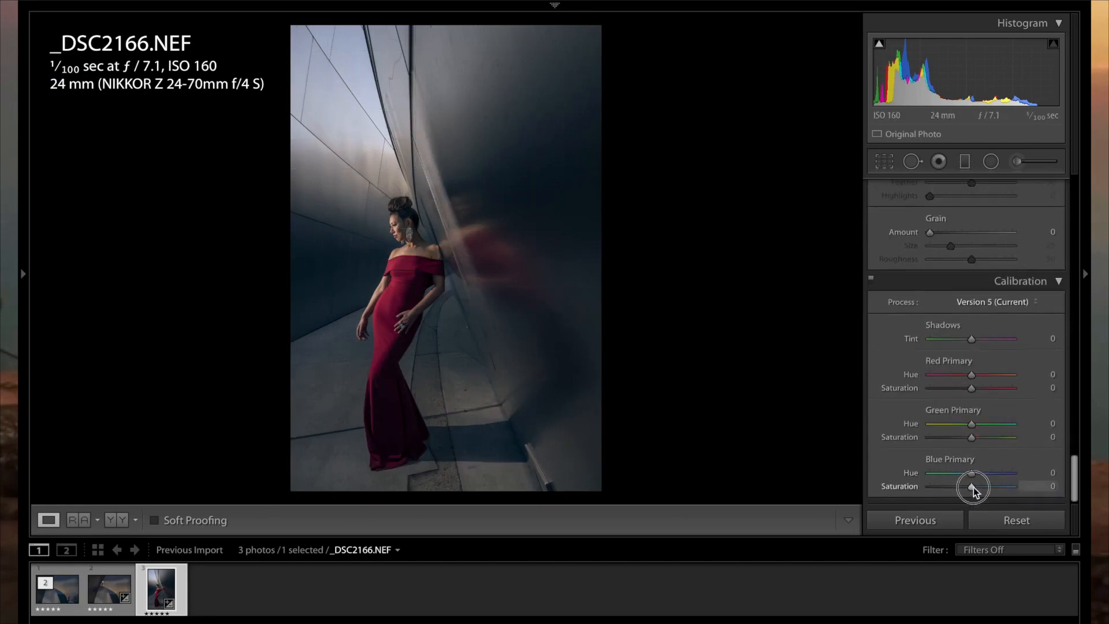
mouse_move(974, 488)
mouse_down()
mouse_move(1000, 487)
mouse_move(853, 489)
mouse_move(1006, 490)
mouse_move(992, 490)
mouse_up()
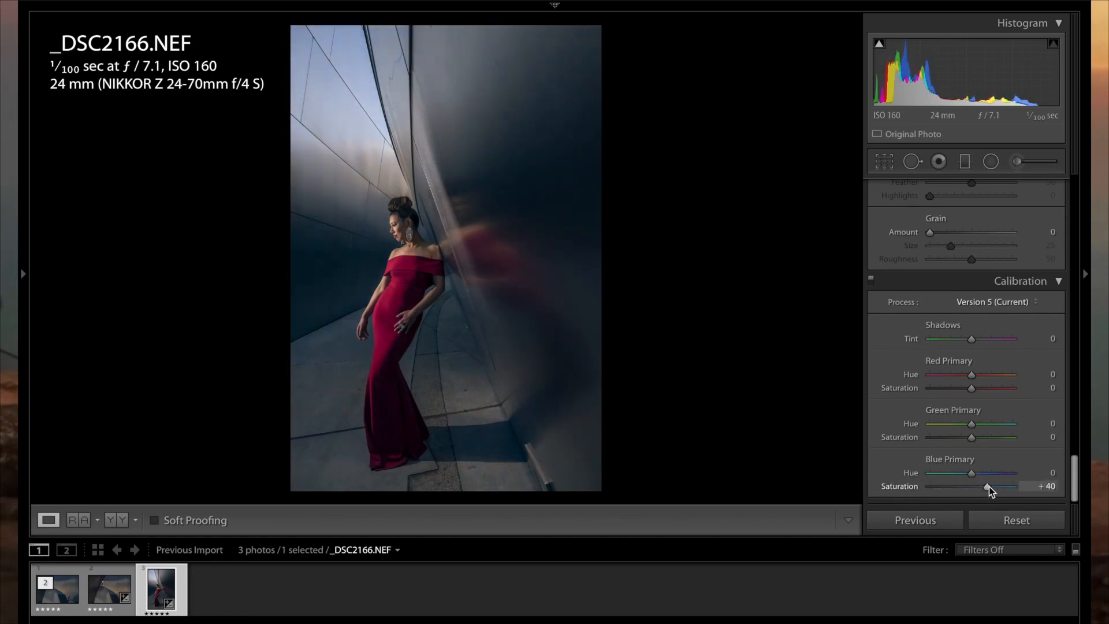
click(395, 236)
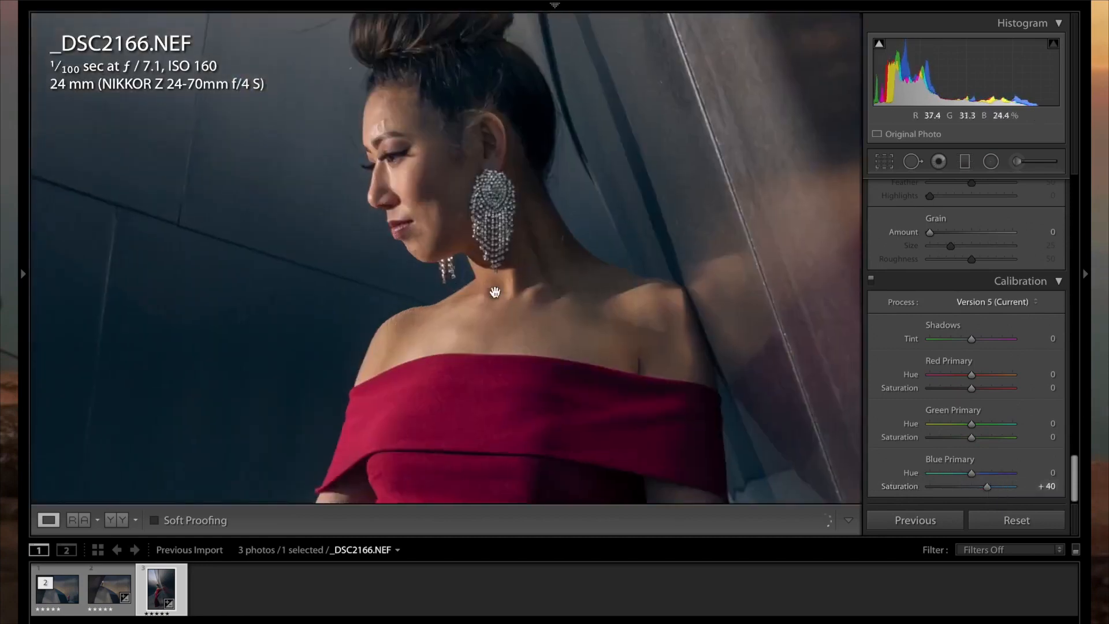
drag(496, 292, 585, 322)
click(586, 323)
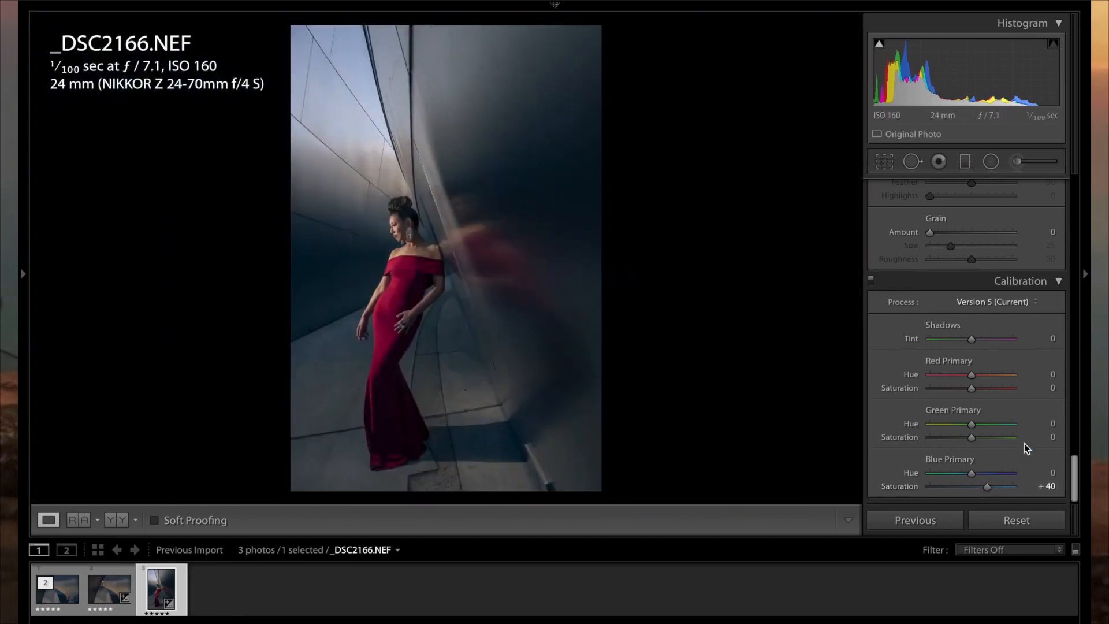
Step: Rotate the photo by +0.9 in the transform settings and constrain the crop to the image area
scroll(980, 387, up, 10)
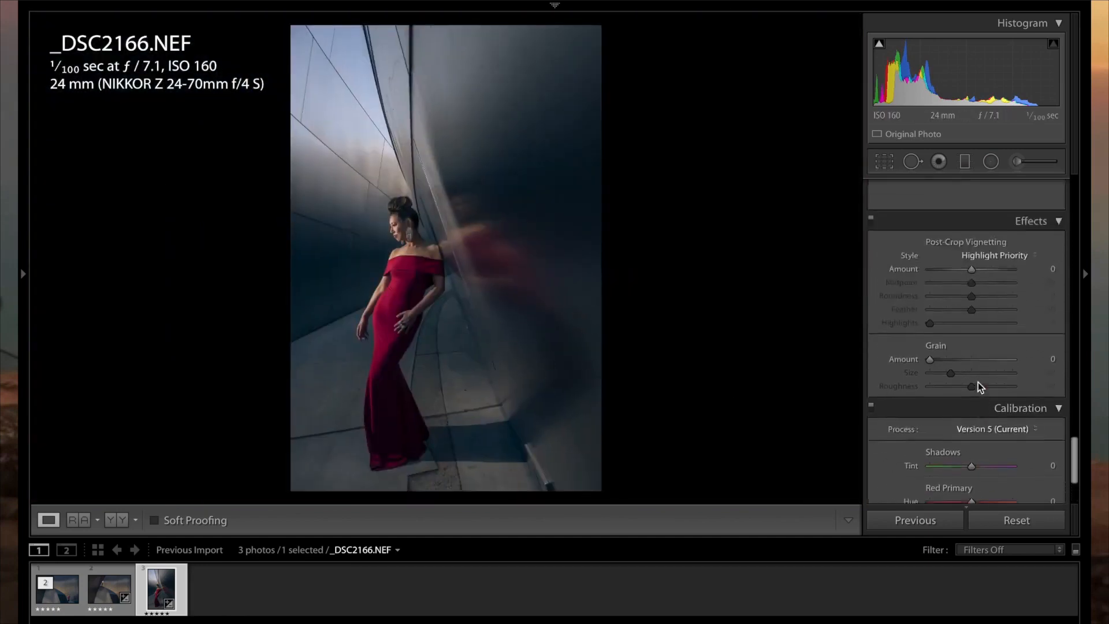
scroll(981, 388, up, 4)
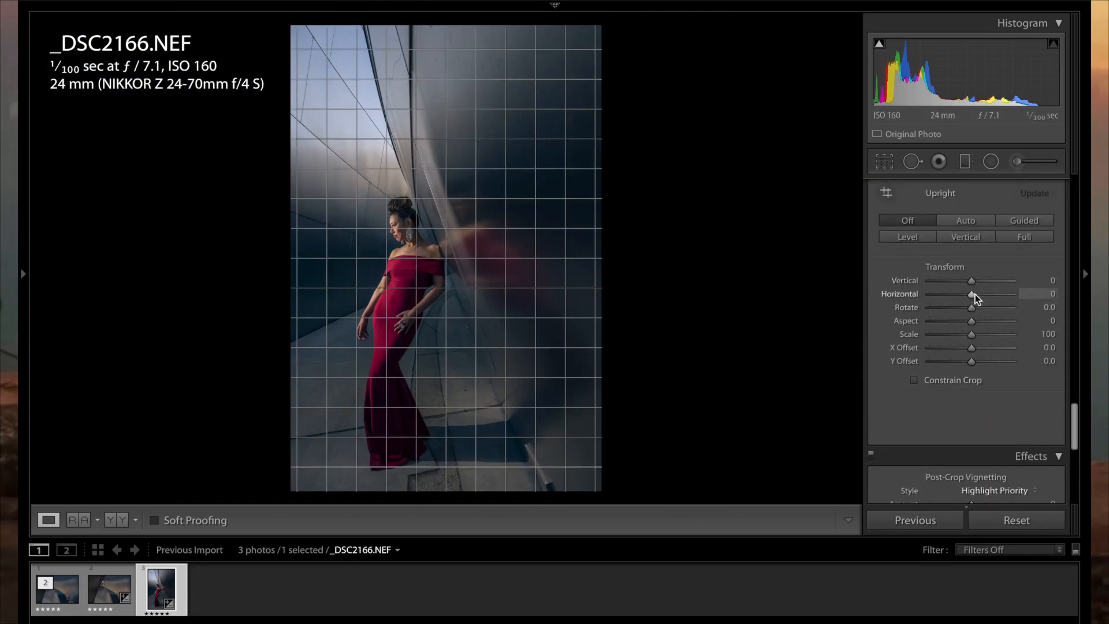
drag(974, 311, 978, 311)
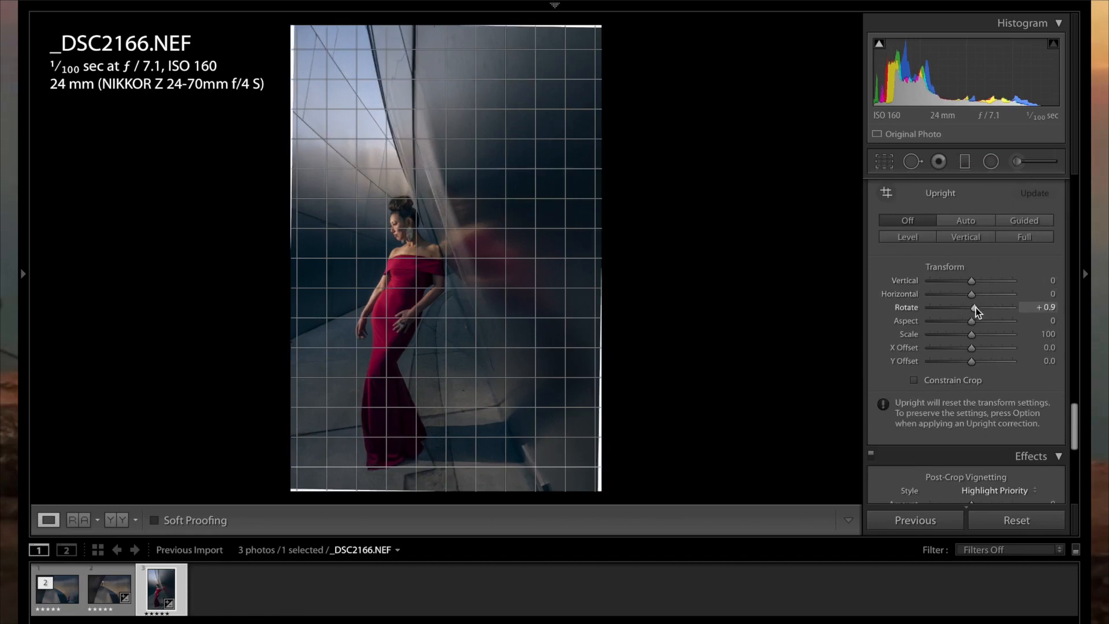
click(947, 382)
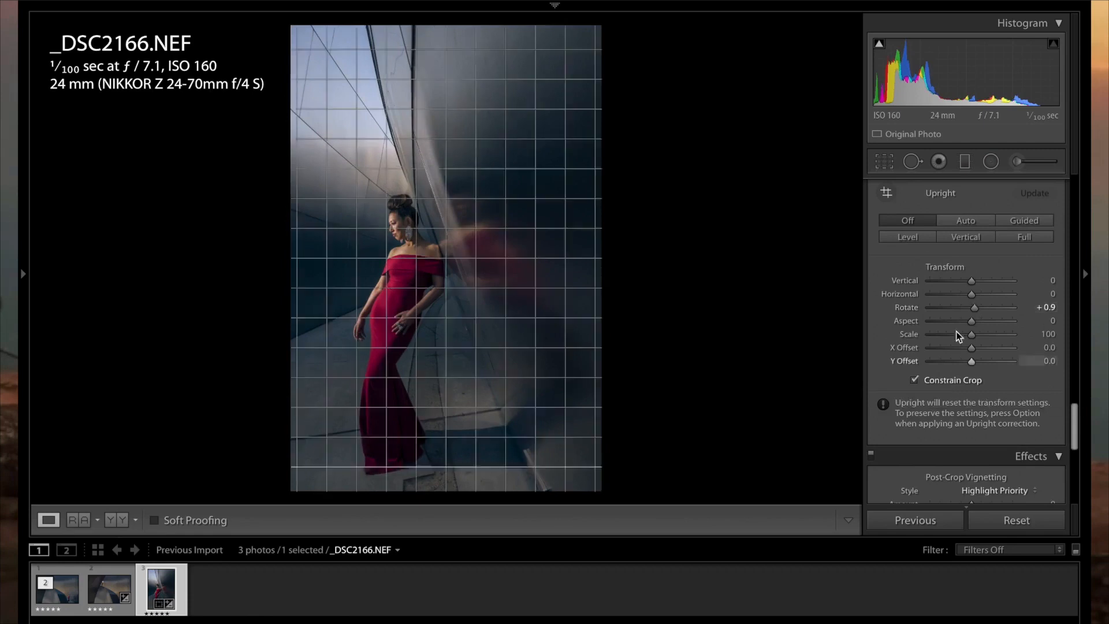
Step: Send the photo _DSC2166.NEF to Adobe Photoshop 2020 for editing
right_click(162, 590)
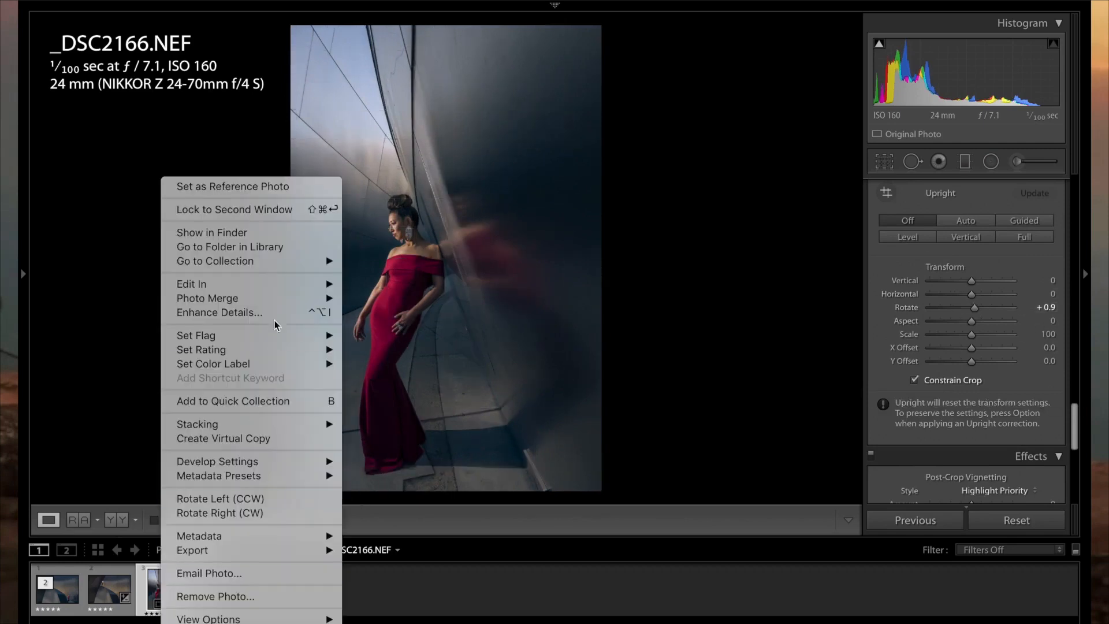
mouse_move(286, 284)
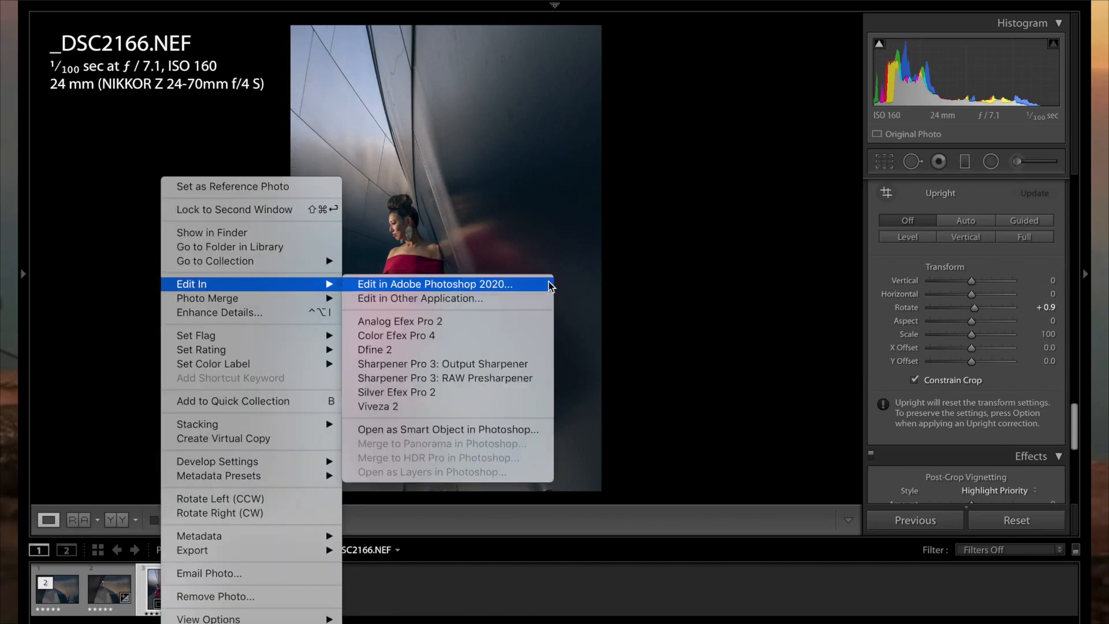
click(520, 285)
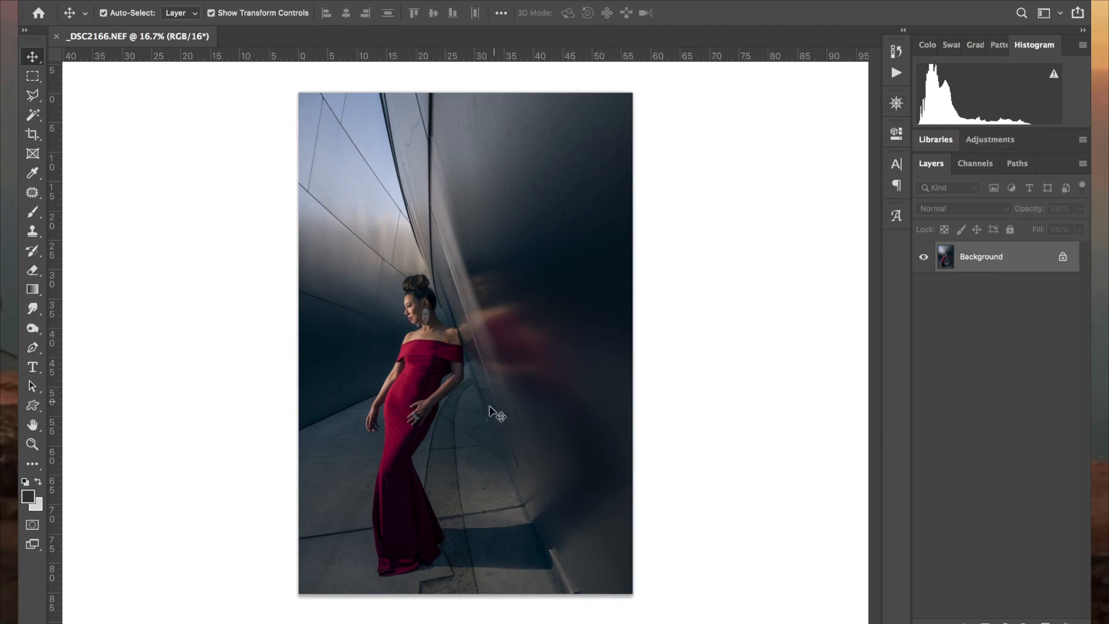
Step: Examine the enlarged photo from the woman and pavement up to the metal walls for marks that need retouching
key(ctrl+plus)
key(ctrl+plus)
key(ctrl+plus)
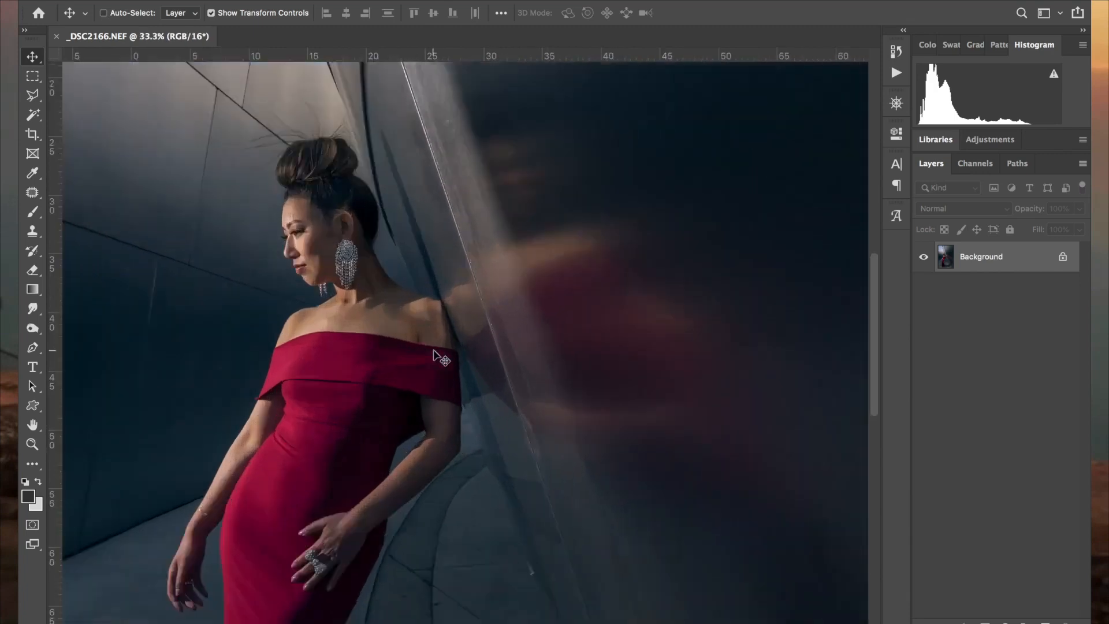
key(ctrl+minus)
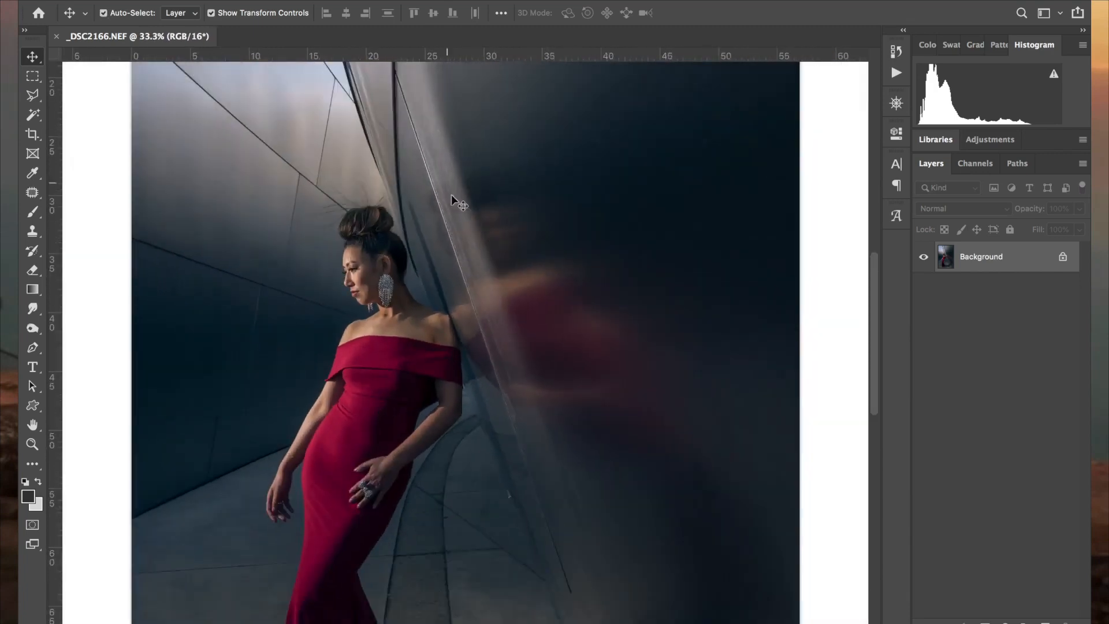
scroll(543, 430, down, 5)
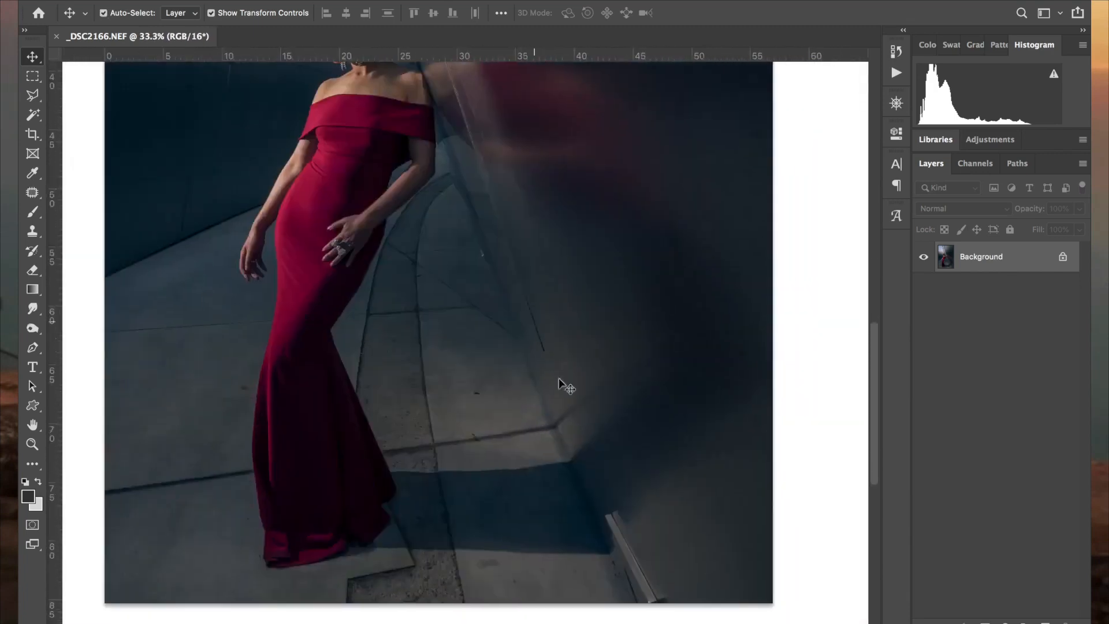
scroll(618, 572, down, 5)
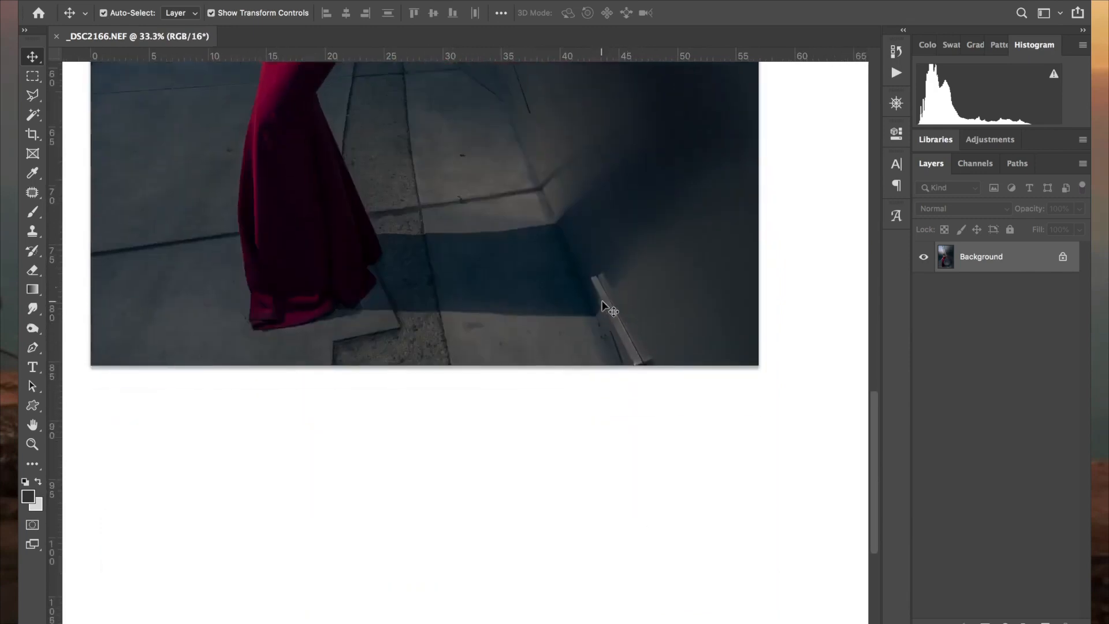
scroll(463, 211, up, 3)
scroll(466, 217, left, 2)
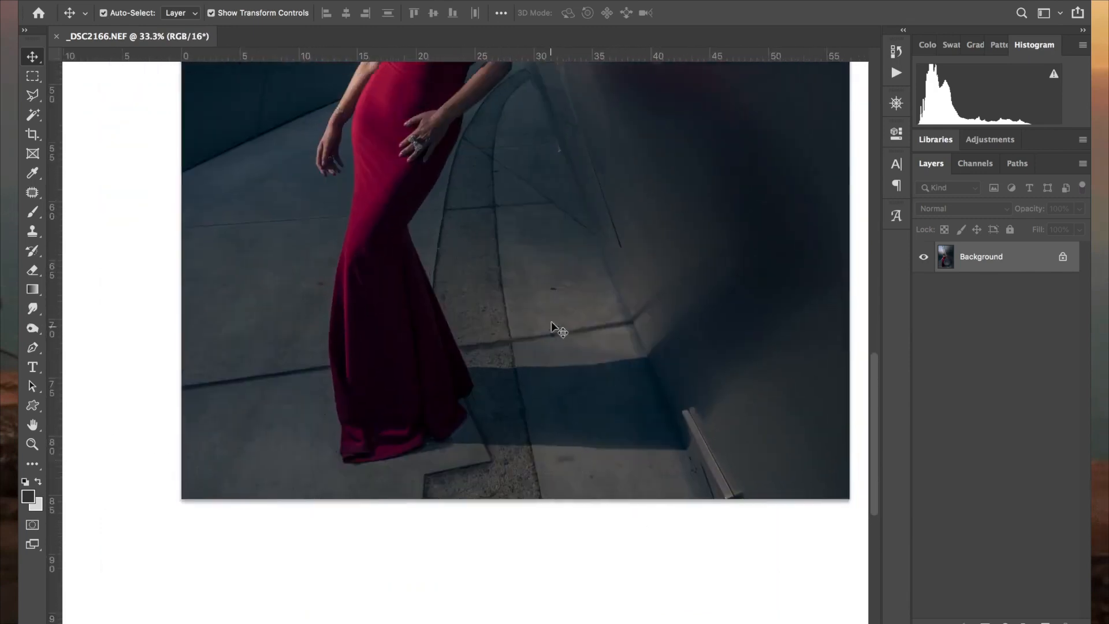
scroll(386, 224, up, 13)
scroll(386, 224, left, 1)
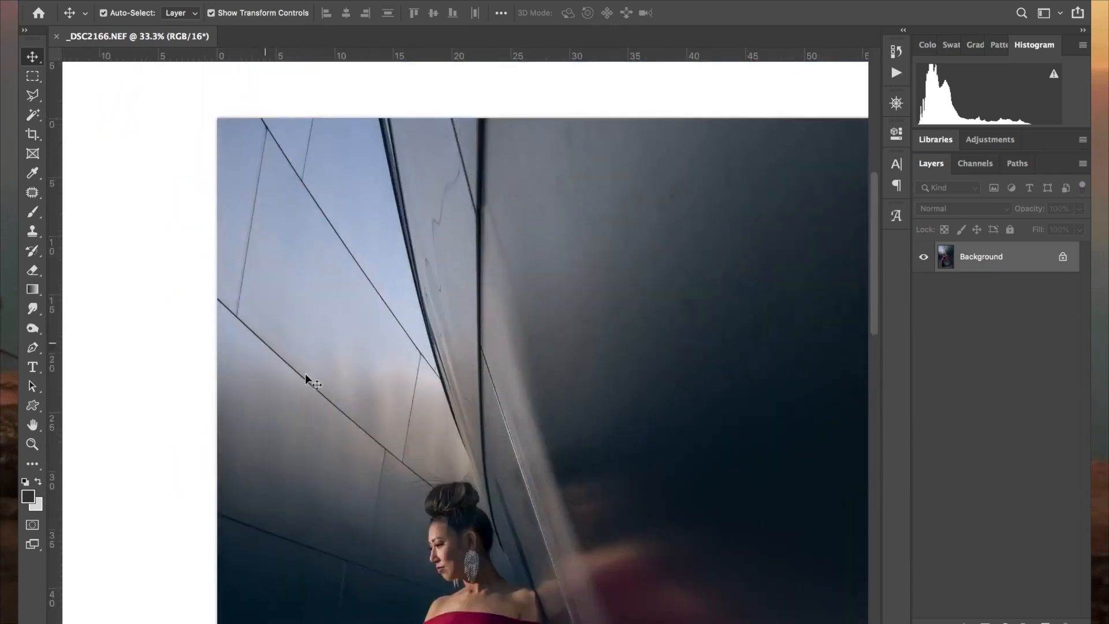
scroll(496, 304, down, 1)
scroll(496, 304, right, 2)
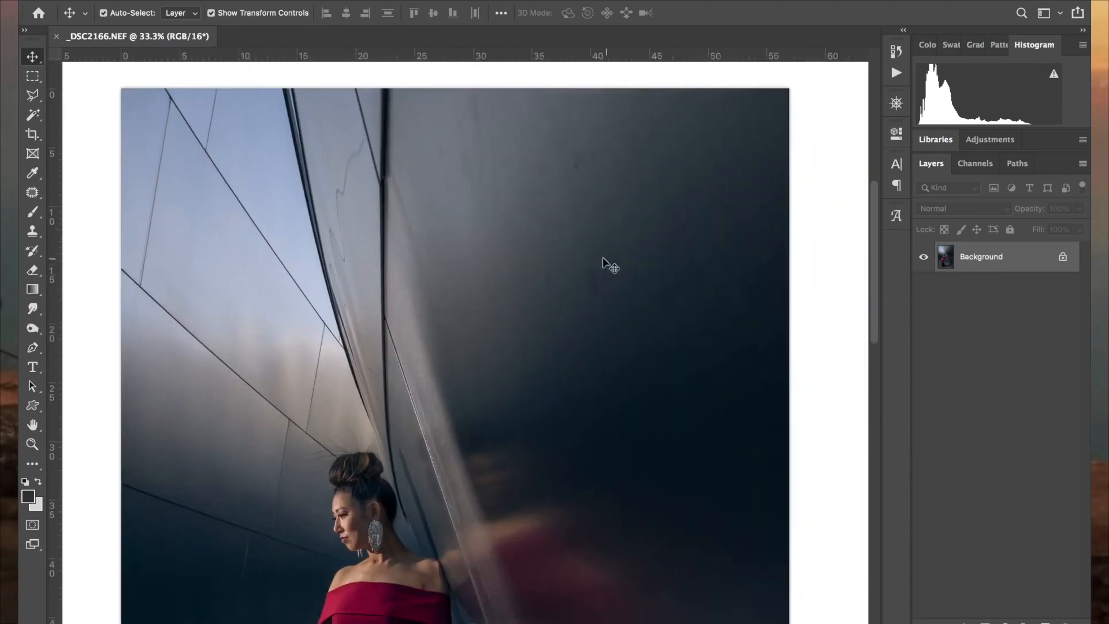
scroll(607, 301, down, 8)
scroll(608, 300, left, 1)
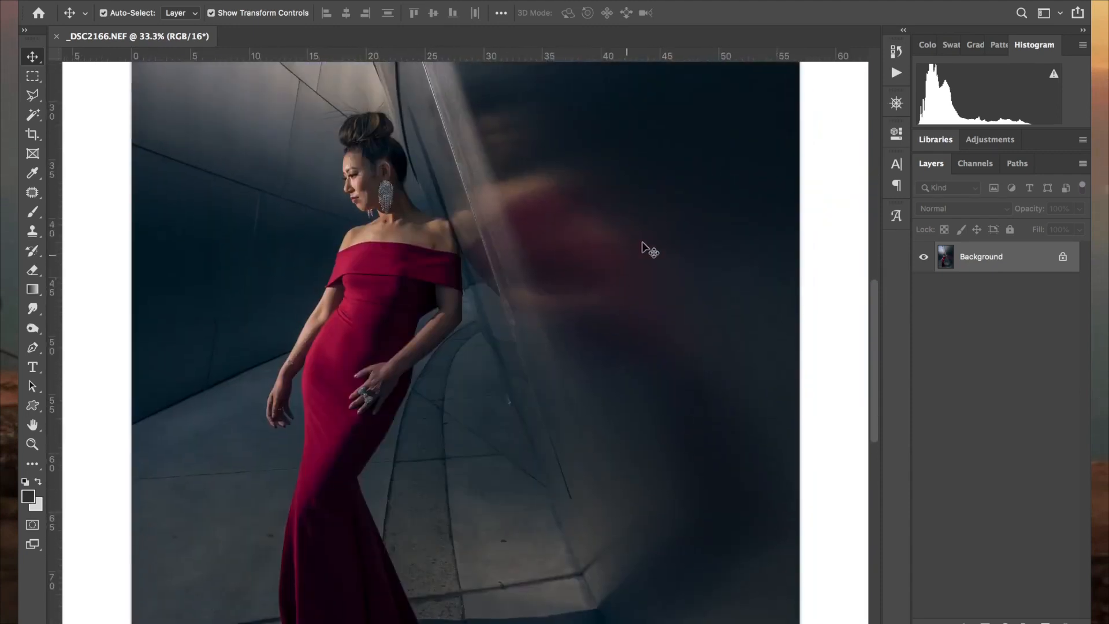
Step: Outline the small bright mark near the wall's base beside the woman's hand with the Patch tool and fill it with Content-Aware
click(33, 195)
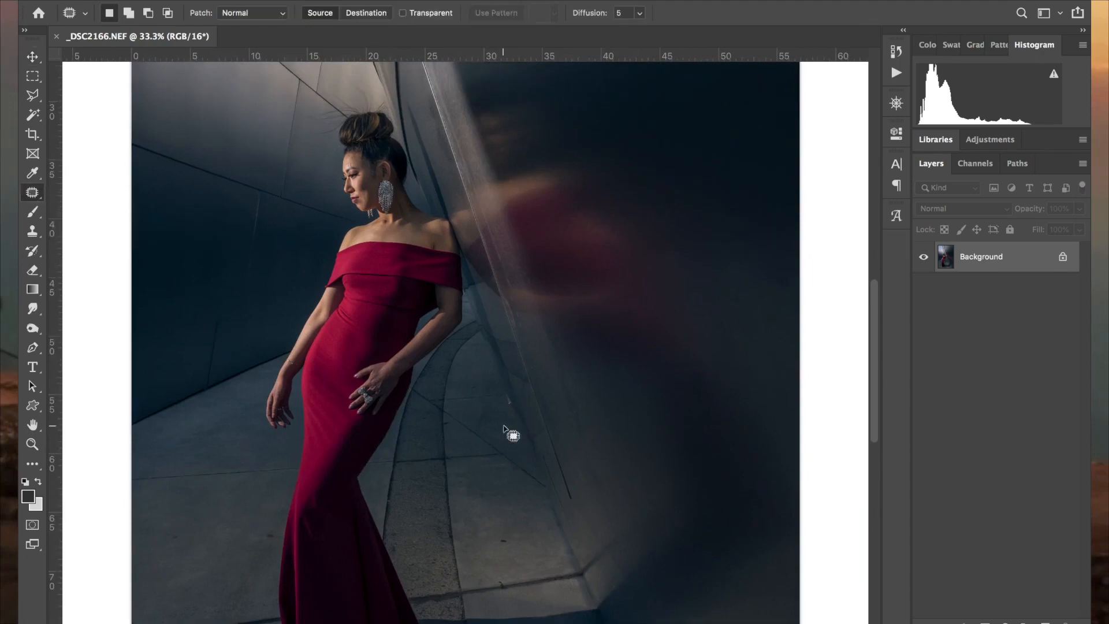
scroll(505, 431, down, 1)
scroll(505, 431, left, 1)
key(super+plus)
key(super+plus)
key(super+plus)
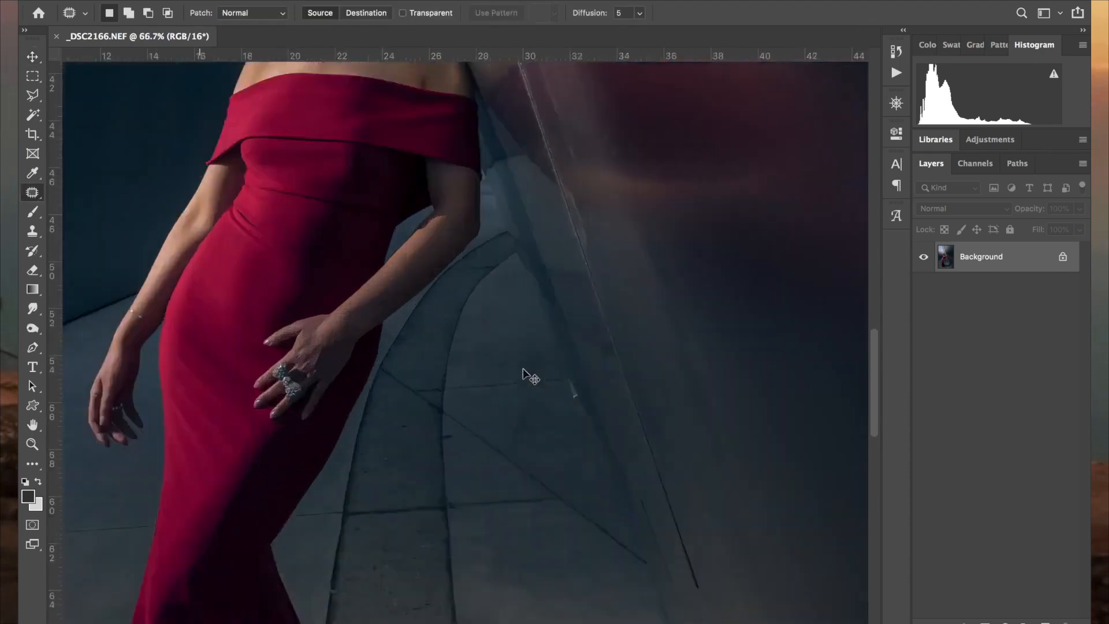
drag(652, 428, 617, 415)
mouse_move(550, 361)
mouse_down()
mouse_move(555, 407)
mouse_move(572, 396)
mouse_up()
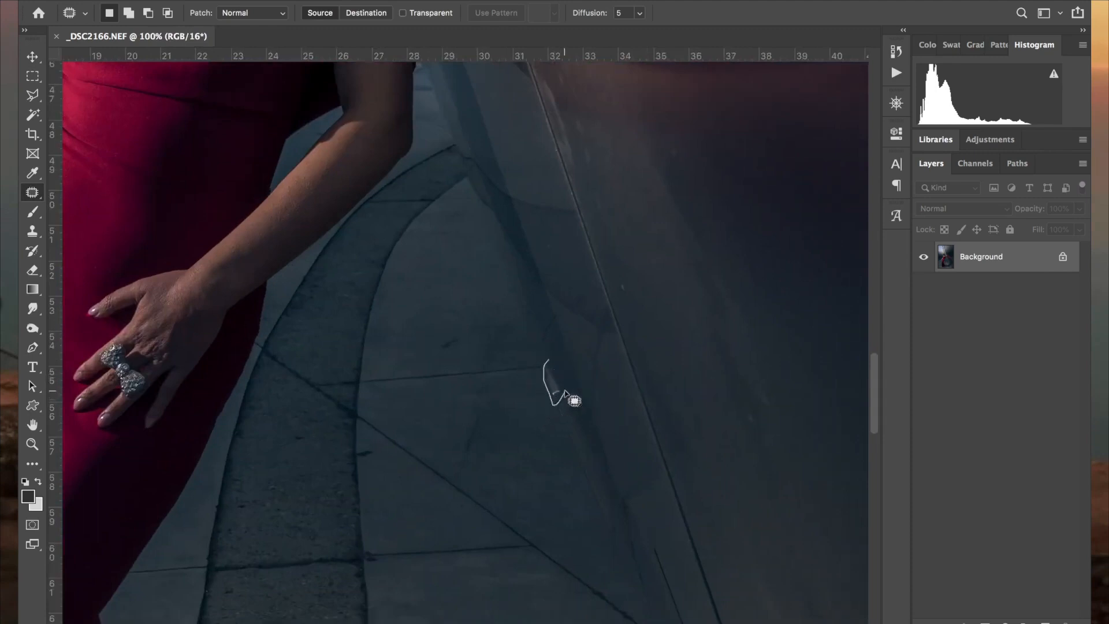
key(shift+BackSpace)
click(548, 229)
click(569, 226)
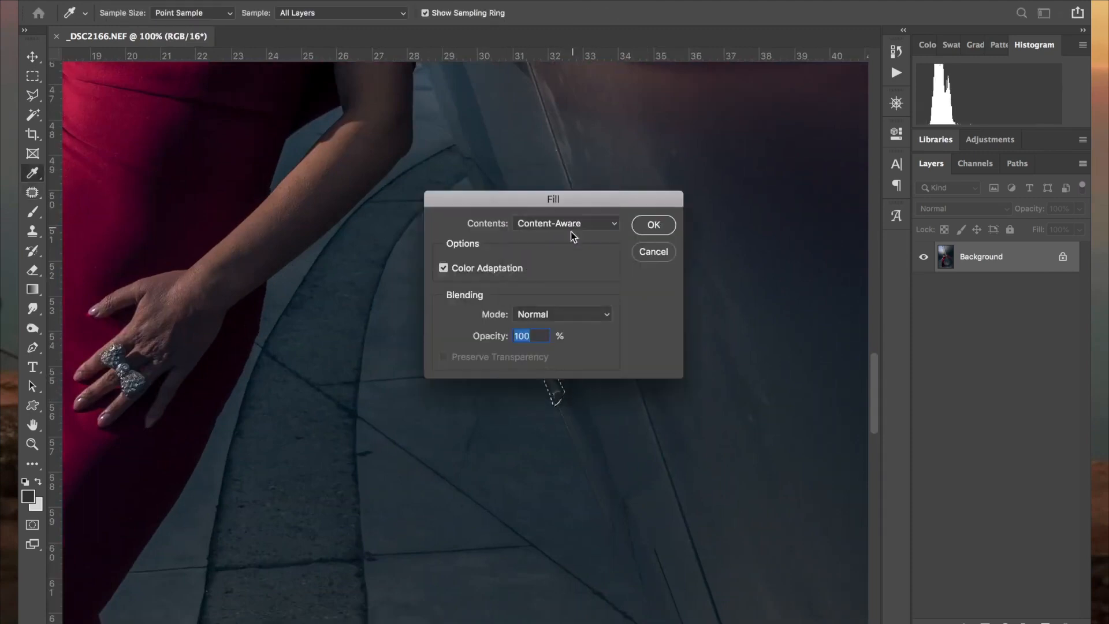
click(655, 226)
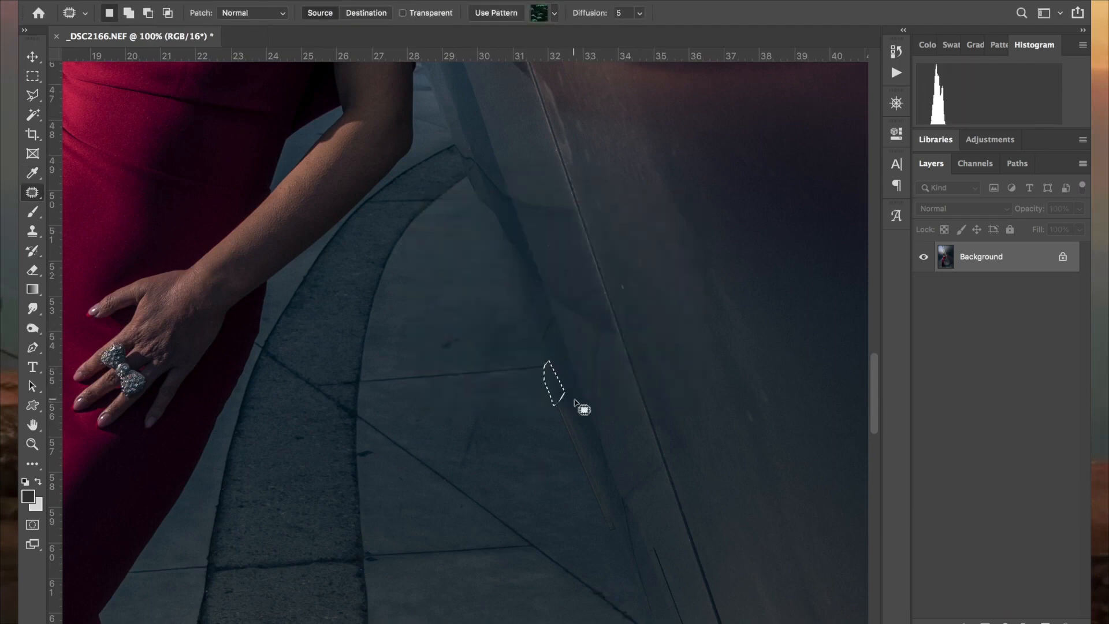
key(super+d)
Step: Outline the long thin diagonal streak along the wall's base and remove it with a Content-Aware fill
mouse_move(571, 400)
mouse_down()
mouse_move(553, 399)
mouse_move(574, 465)
mouse_move(605, 522)
mouse_move(618, 524)
mouse_up()
key(shift+BackSpace)
key(Return)
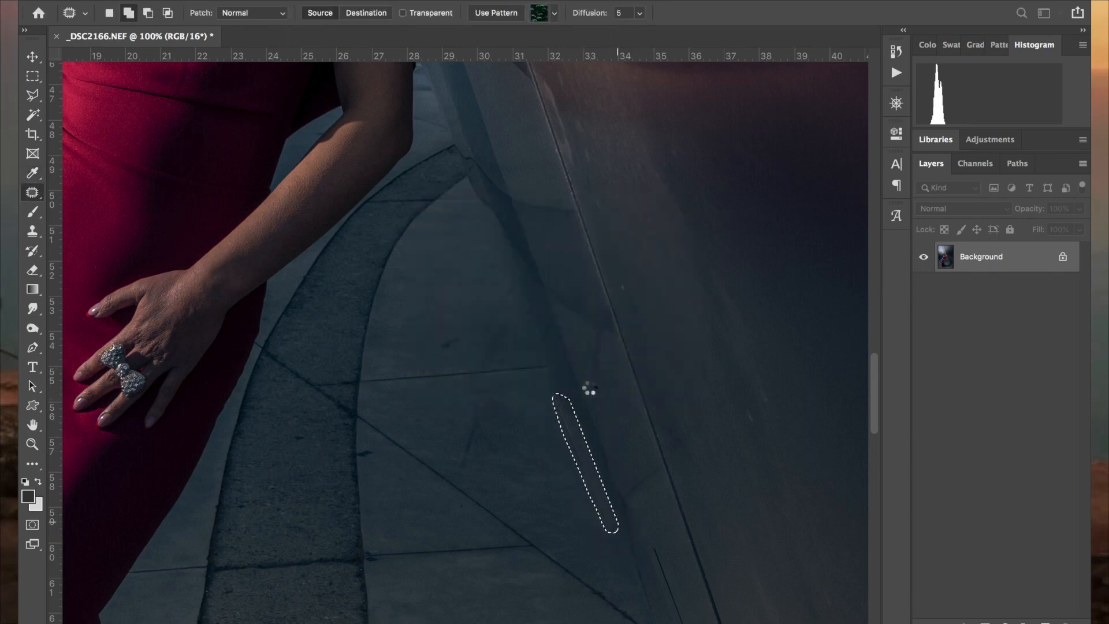
key(super+d)
Step: Patch the small blemishes on the pavement slabs between the dress and the wall with clean nearby texture
mouse_move(577, 398)
mouse_down()
mouse_move(574, 421)
mouse_move(589, 433)
mouse_move(565, 370)
mouse_up()
key(super+d)
mouse_move(451, 335)
mouse_down()
mouse_move(458, 344)
mouse_move(407, 345)
mouse_up()
click(483, 394)
drag(483, 393, 490, 475)
drag(483, 438, 531, 456)
key(super+d)
mouse_move(371, 441)
mouse_down()
mouse_move(358, 452)
mouse_move(375, 456)
mouse_up()
key(super+d)
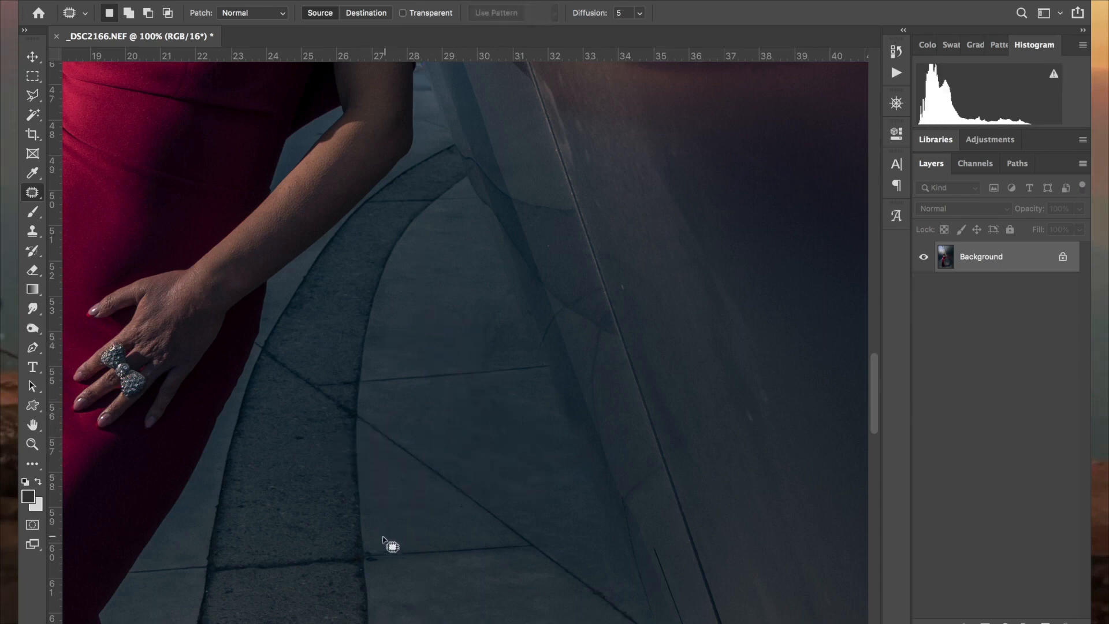
Step: Outline the dark spot on the slab joint beside the curved pavement strip and fill it with Content-Aware
mouse_move(386, 543)
mouse_down()
mouse_move(365, 549)
mouse_move(373, 569)
mouse_move(384, 558)
mouse_up()
key(shift+BackSpace)
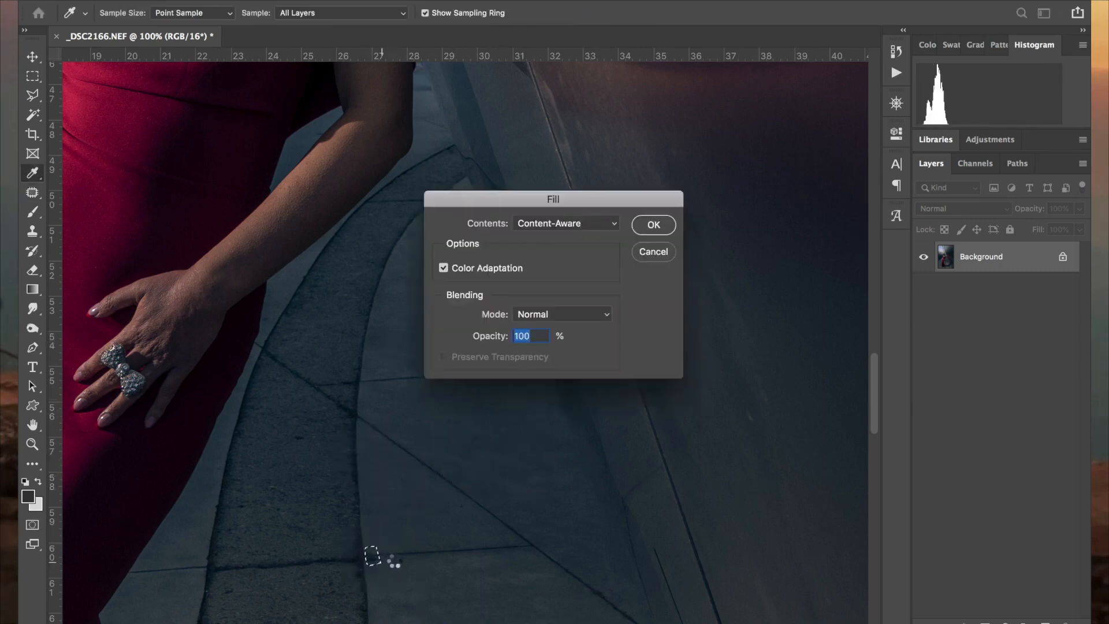
key(Return)
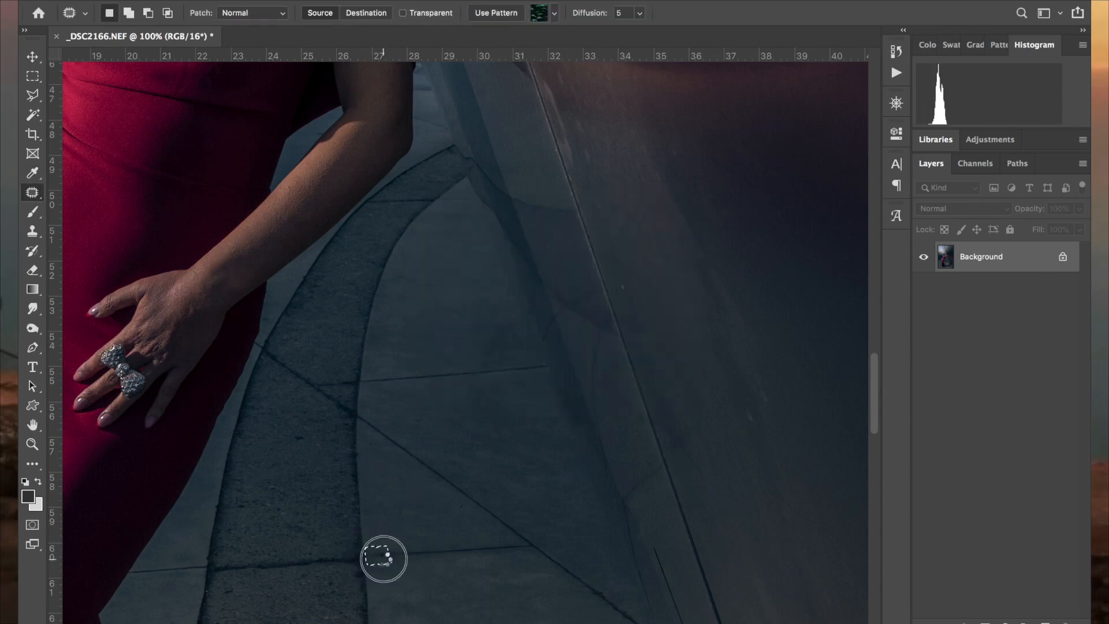
key(super+d)
Step: Patch the dark spot on the curved pavement strip and the small light specks on the dark metal wall
mouse_move(310, 430)
mouse_down()
mouse_move(325, 454)
mouse_move(317, 460)
mouse_up()
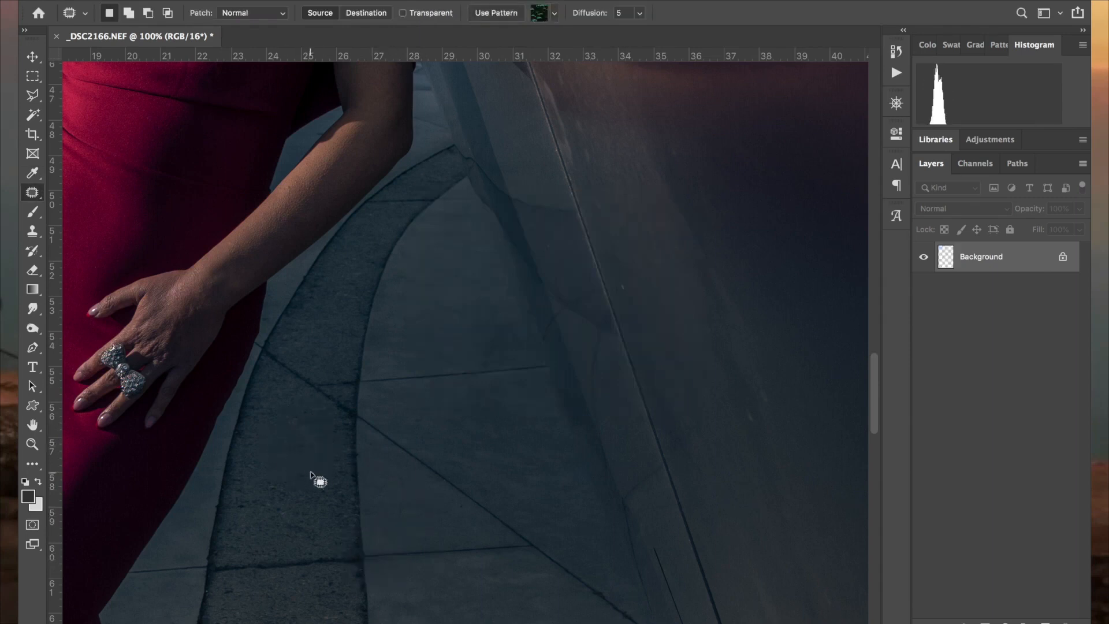
scroll(532, 463, down, 5)
scroll(674, 231, right, 3)
mouse_move(663, 222)
mouse_down()
mouse_move(630, 216)
mouse_move(664, 241)
mouse_up()
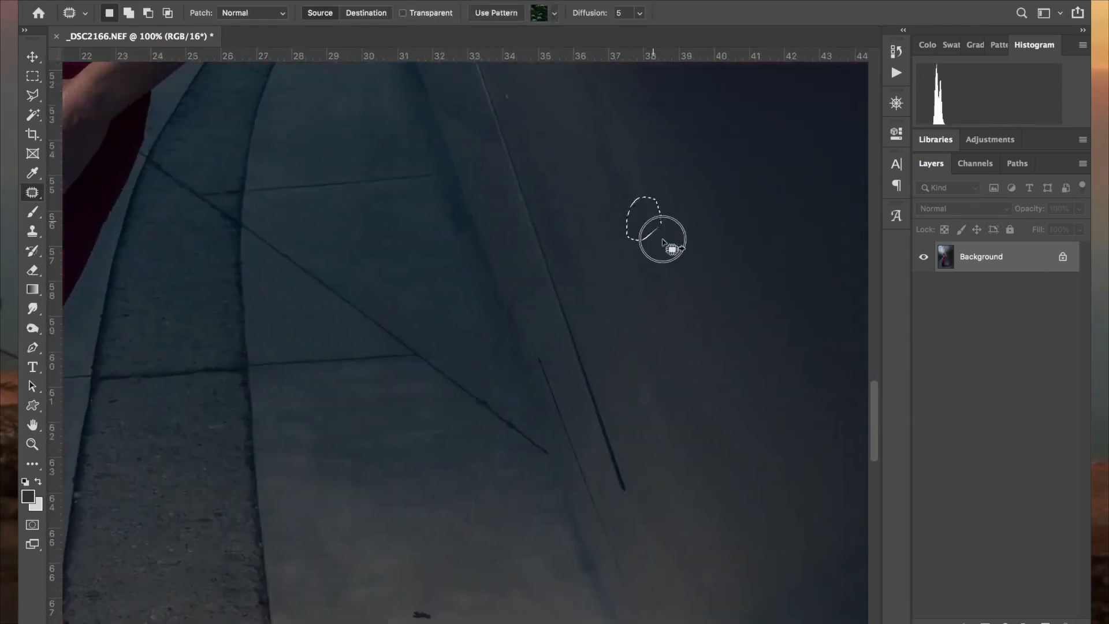
click(663, 239)
Step: Remove the dark mark on the lower pavement slab and fill the debris on the joint below it with Content-Aware
scroll(689, 279, down, 5)
scroll(688, 280, right, 2)
mouse_move(338, 425)
mouse_down()
mouse_move(347, 547)
mouse_move(317, 564)
mouse_move(348, 572)
mouse_up()
key(shift+BackSpace)
key(Return)
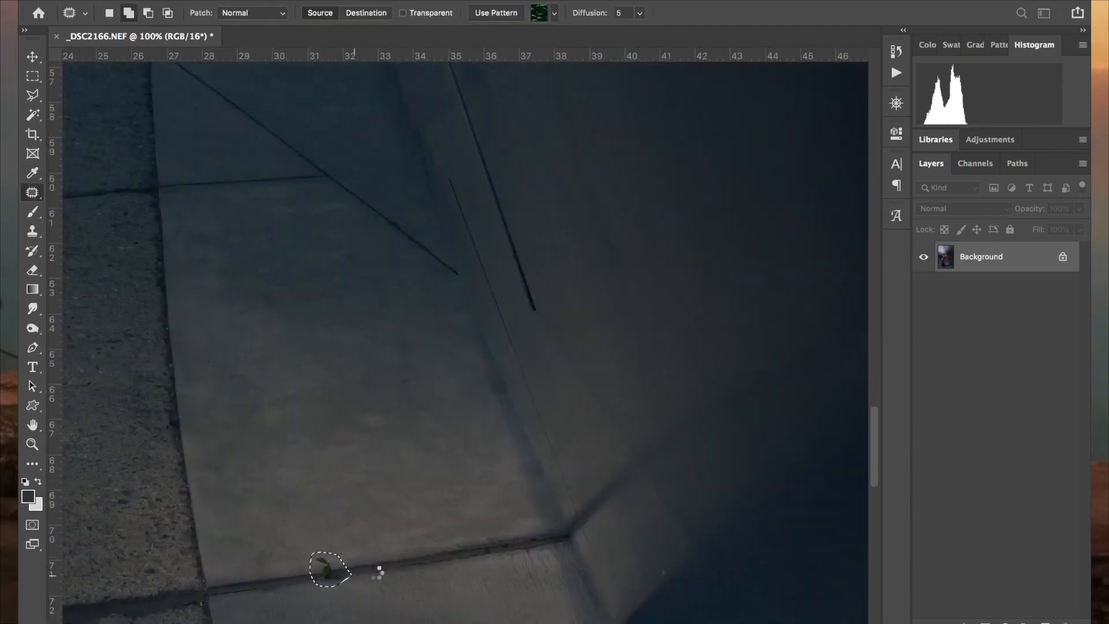
Step: Patch the small light speck on the dark wall just beside the corner of the pavement slab
scroll(433, 532, down, 10)
scroll(433, 533, left, 3)
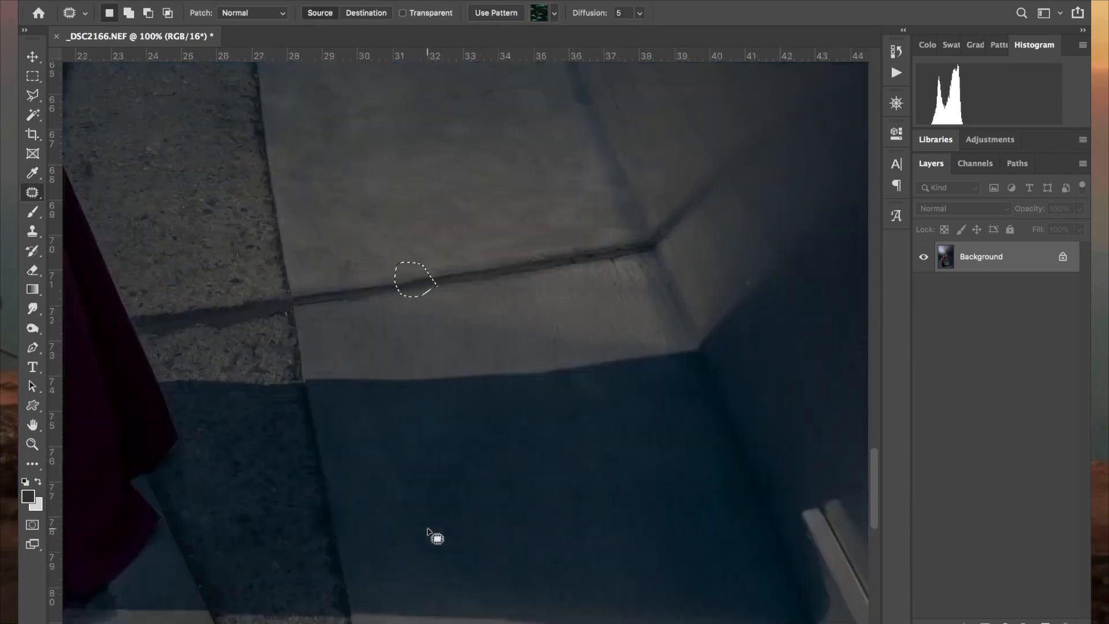
click(753, 283)
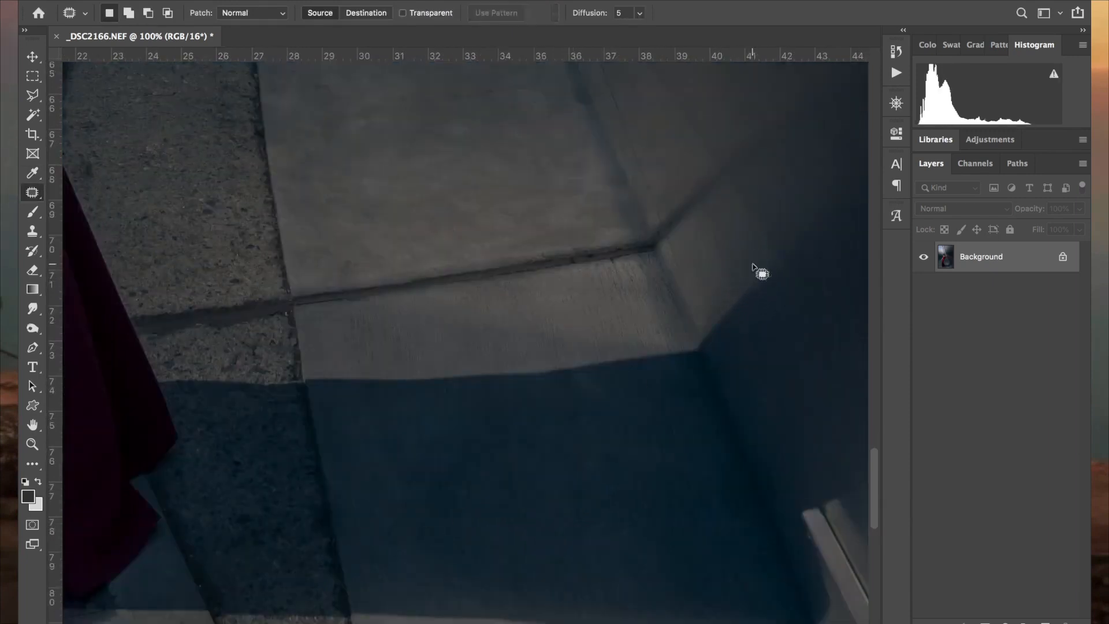
Step: Outline the upper end of the light metal strip at the base of the wall and fill it with Content-Aware
scroll(754, 266, right, 5)
scroll(754, 267, down, 1)
scroll(754, 267, down, 8)
mouse_move(564, 186)
mouse_down()
mouse_move(529, 191)
mouse_move(539, 259)
mouse_move(557, 298)
mouse_move(599, 288)
mouse_up()
click(568, 185)
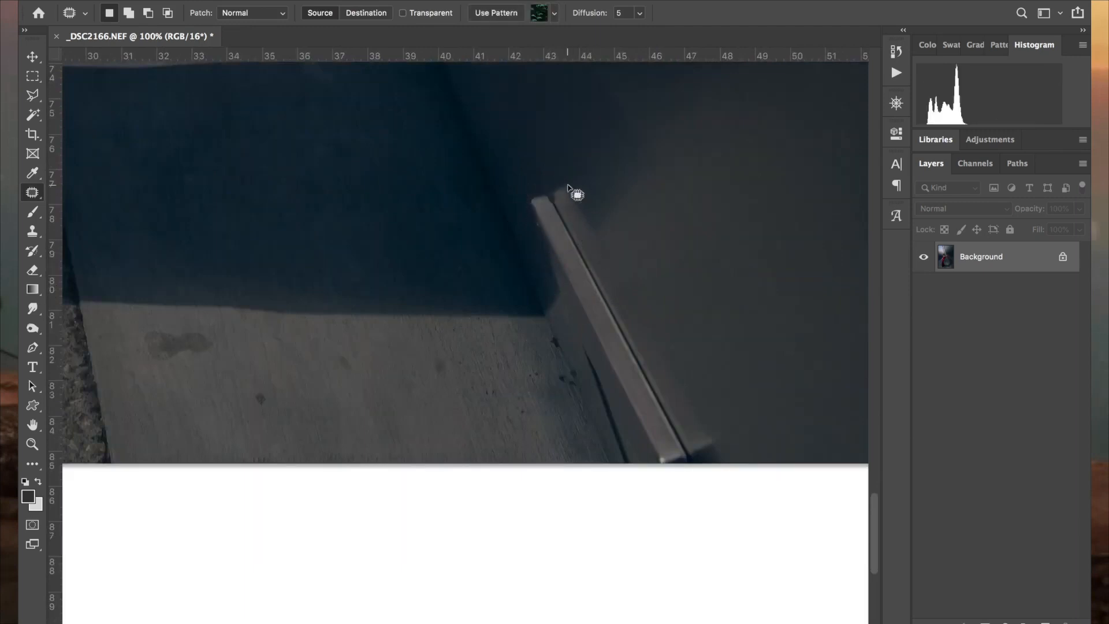
mouse_move(566, 180)
mouse_down()
mouse_move(527, 197)
mouse_move(546, 283)
mouse_move(587, 292)
mouse_move(615, 251)
mouse_up()
key(shift+BackSpace)
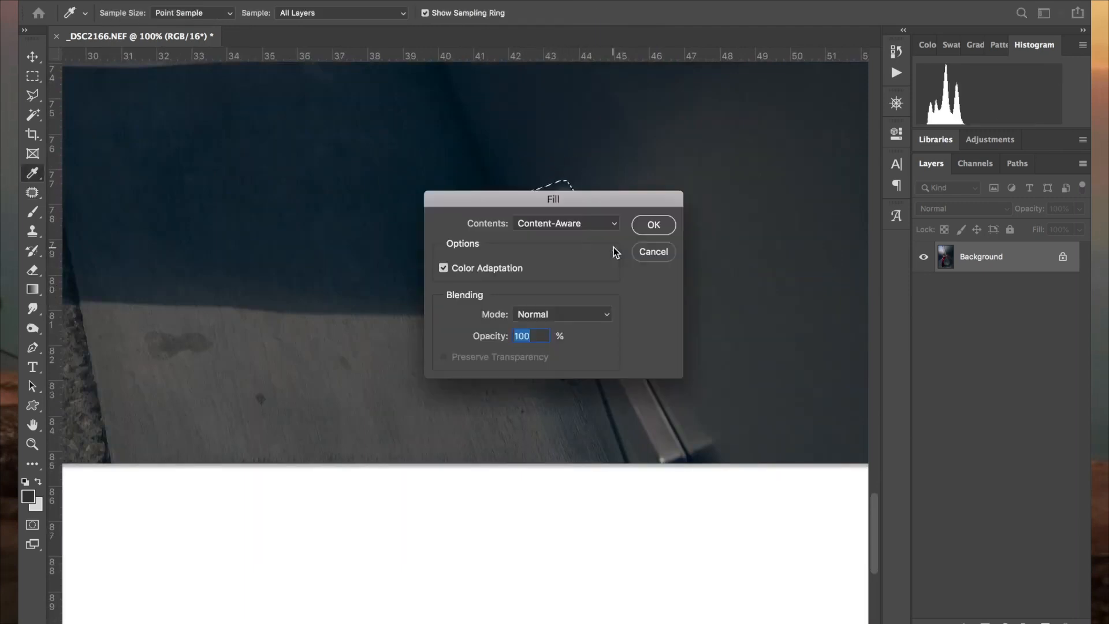
key(Return)
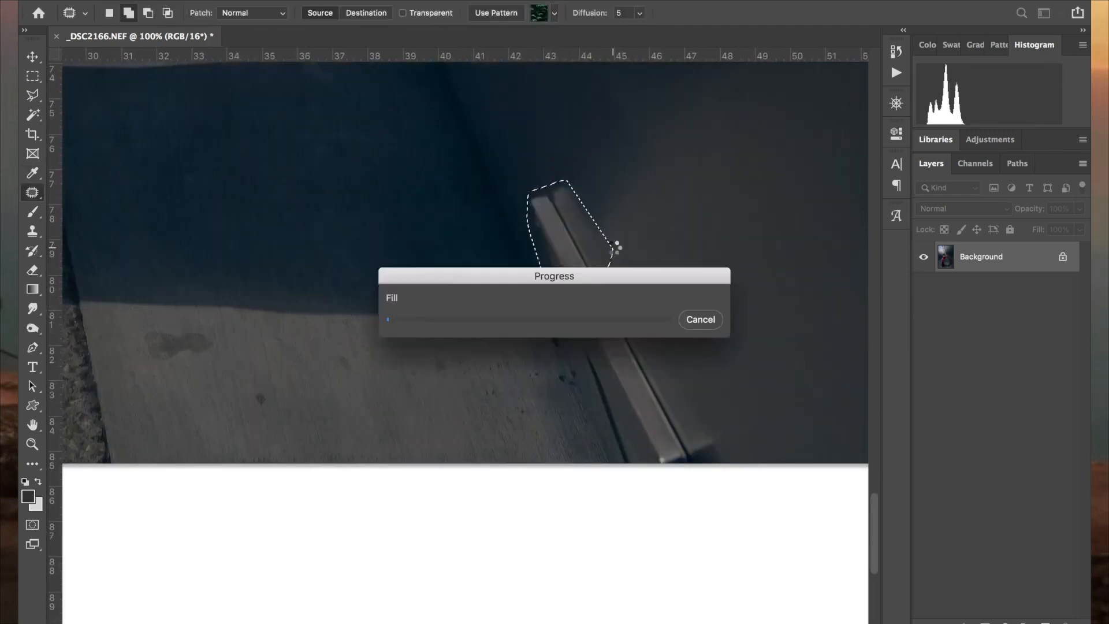
Step: Fill the leftover dark smudge above the metal strip and the rest of the strip down to the image edge with Content-Aware
mouse_move(568, 185)
mouse_down()
mouse_move(574, 289)
mouse_move(595, 254)
mouse_move(564, 284)
mouse_up()
key(super+d)
mouse_move(601, 227)
mouse_down()
mouse_move(581, 278)
mouse_move(610, 263)
mouse_up()
key(shift+BackSpace)
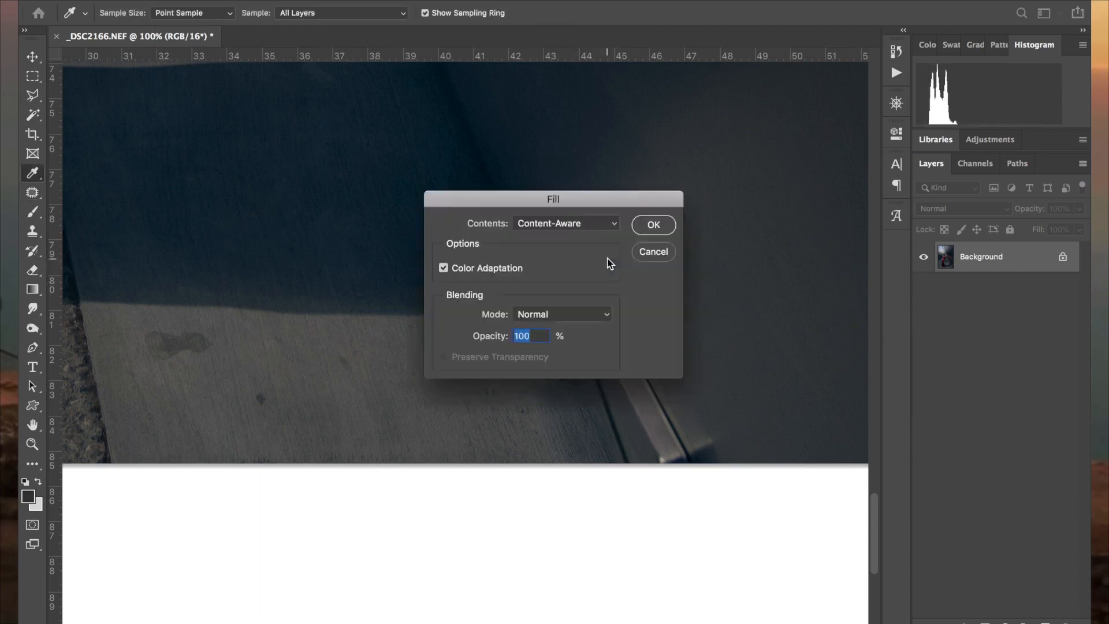
key(Return)
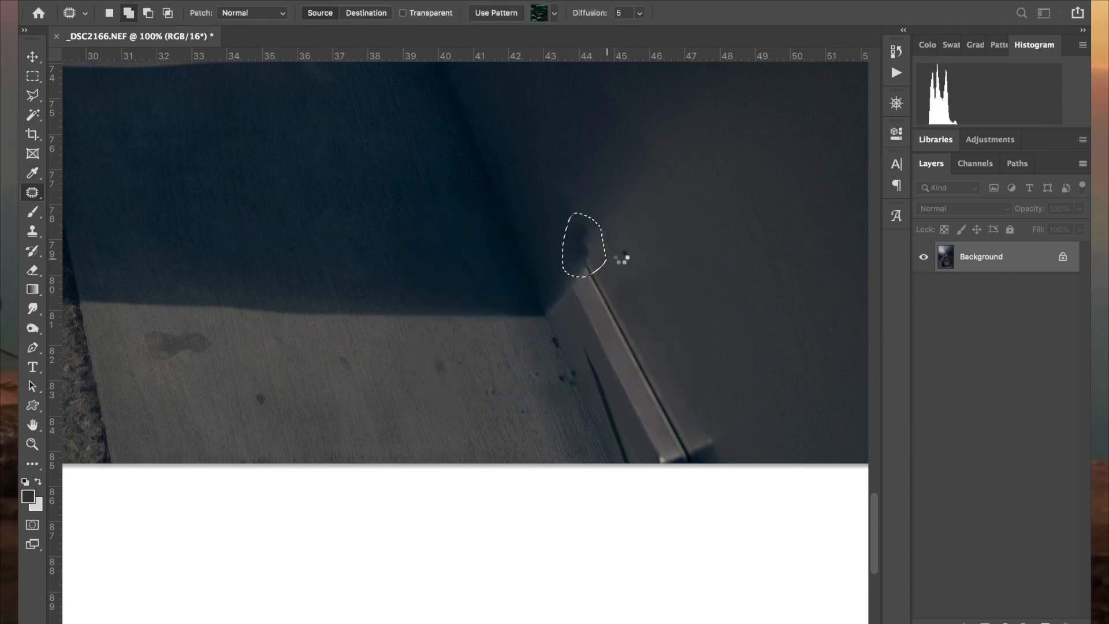
mouse_move(617, 253)
mouse_down()
mouse_move(562, 262)
mouse_move(568, 303)
mouse_move(612, 394)
mouse_move(654, 466)
mouse_move(707, 484)
mouse_move(730, 466)
mouse_up()
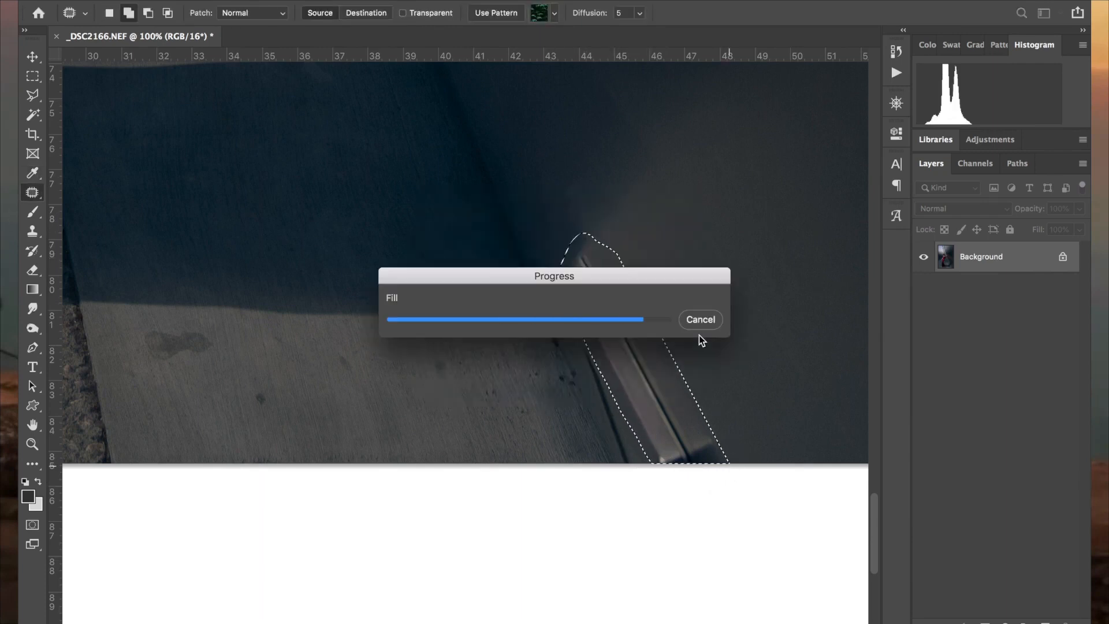
key(super+d)
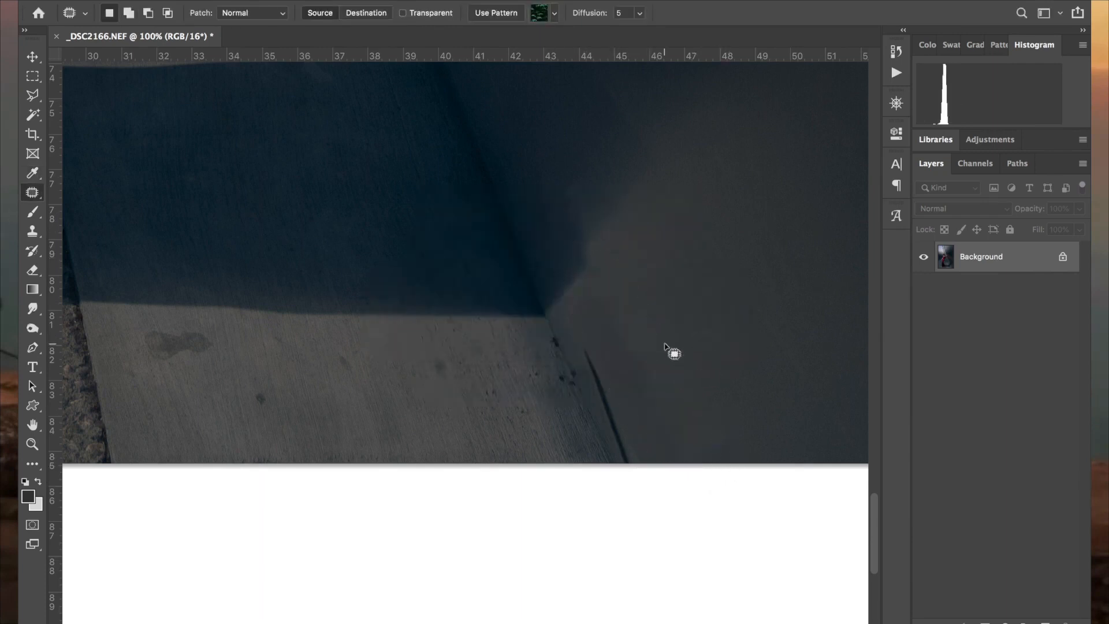
Step: Patch the uneven tones on the wall and along the shadow edge where the metal strip was removed
mouse_move(631, 295)
mouse_down()
mouse_move(606, 335)
mouse_move(673, 413)
mouse_up()
key(super+d)
mouse_move(590, 194)
mouse_down()
mouse_move(563, 281)
mouse_move(605, 280)
mouse_move(611, 231)
mouse_up()
key(super+d)
mouse_move(595, 273)
mouse_down()
mouse_move(567, 312)
mouse_move(589, 283)
mouse_up()
drag(575, 301, 602, 264)
key(super+d)
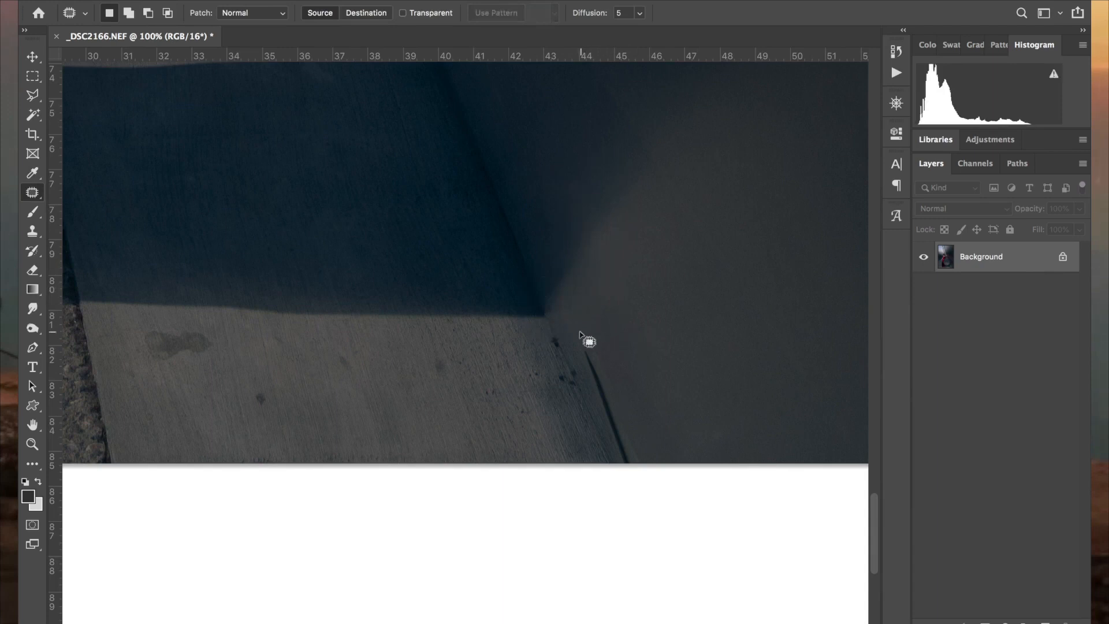
Step: Patch the dark spots on the pavement edge by the wall and remove the thin dark line at the wall's base
drag(549, 354, 559, 344)
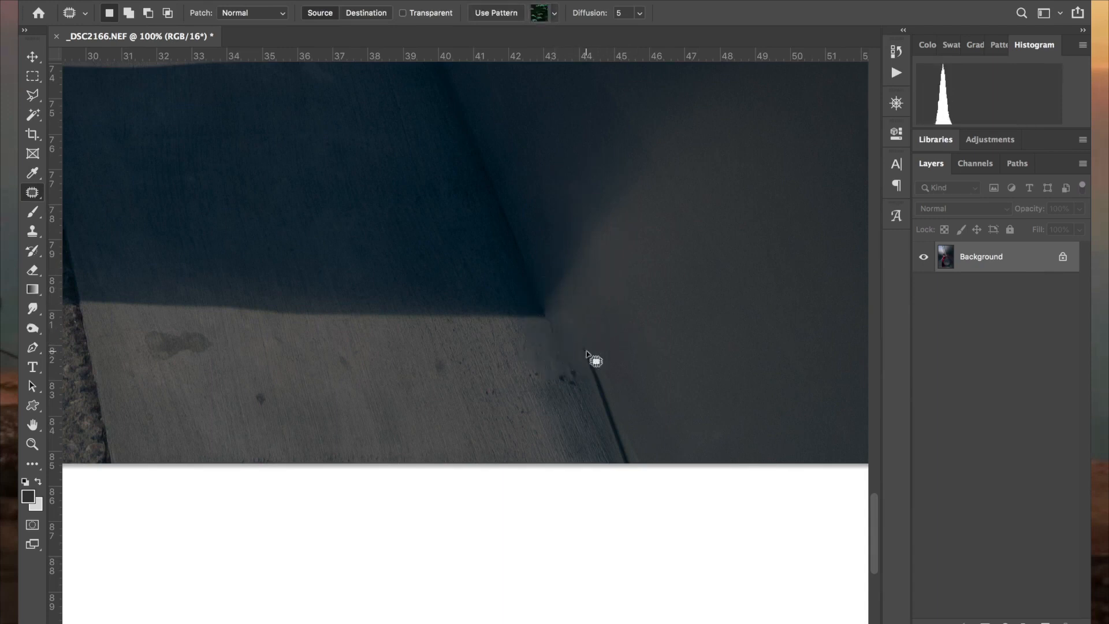
click(558, 373)
mouse_move(585, 382)
mouse_down()
mouse_move(607, 417)
mouse_move(595, 377)
mouse_move(631, 478)
mouse_move(649, 485)
mouse_up()
key(super+d)
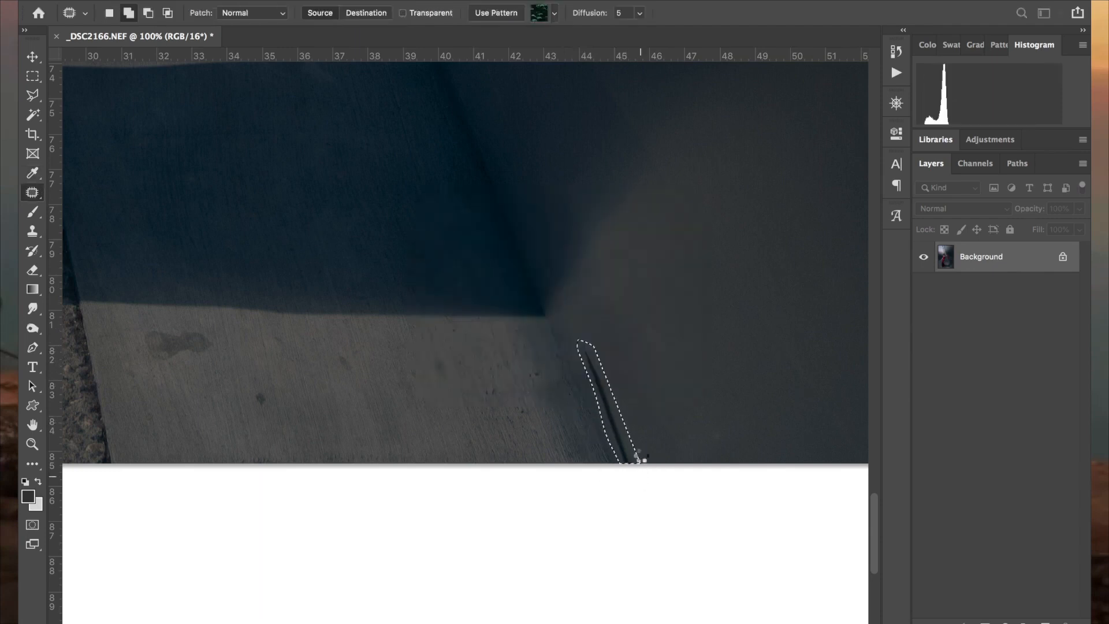
click(696, 342)
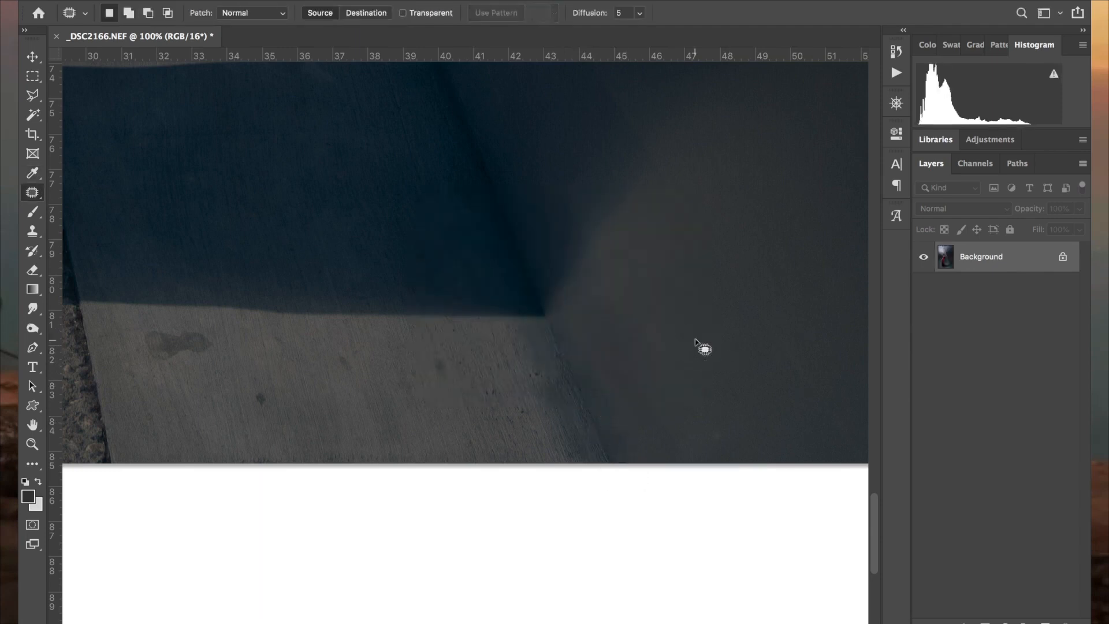
key(super+d)
Step: Patch the blotchy area low on the wall with smooth texture from farther along the wall
mouse_move(615, 396)
mouse_down()
mouse_move(703, 373)
mouse_move(716, 450)
mouse_move(728, 417)
mouse_up()
drag(719, 425, 759, 426)
key(super+d)
Step: Patch the large stain and the small dark spots on the lit pavement slab at the bottom of the photo
drag(200, 327, 218, 363)
drag(274, 395, 276, 435)
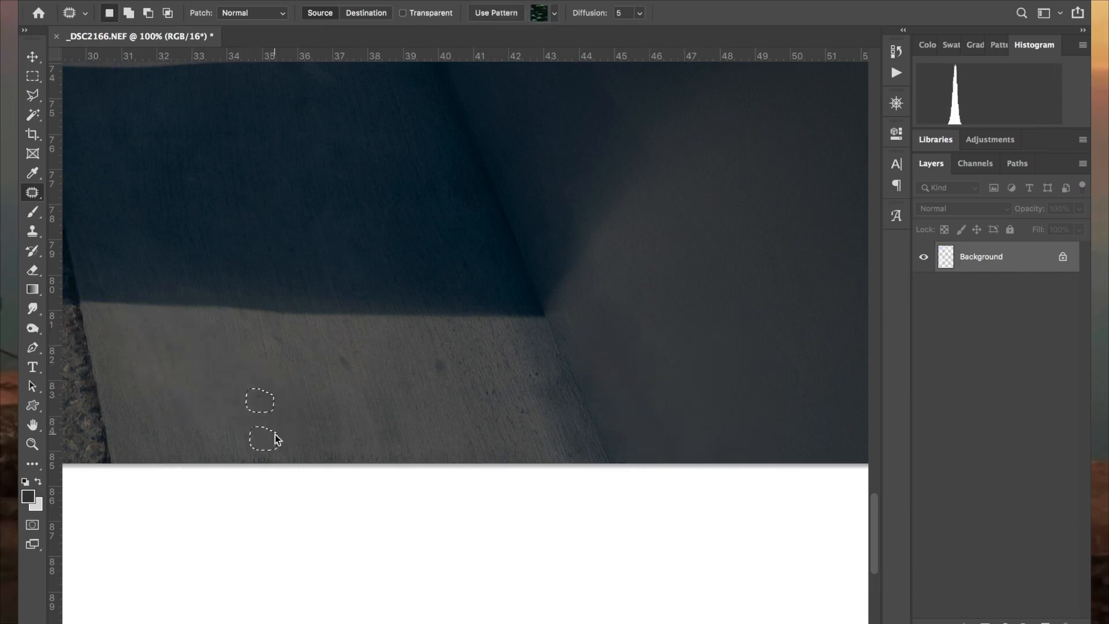
drag(345, 351, 357, 371)
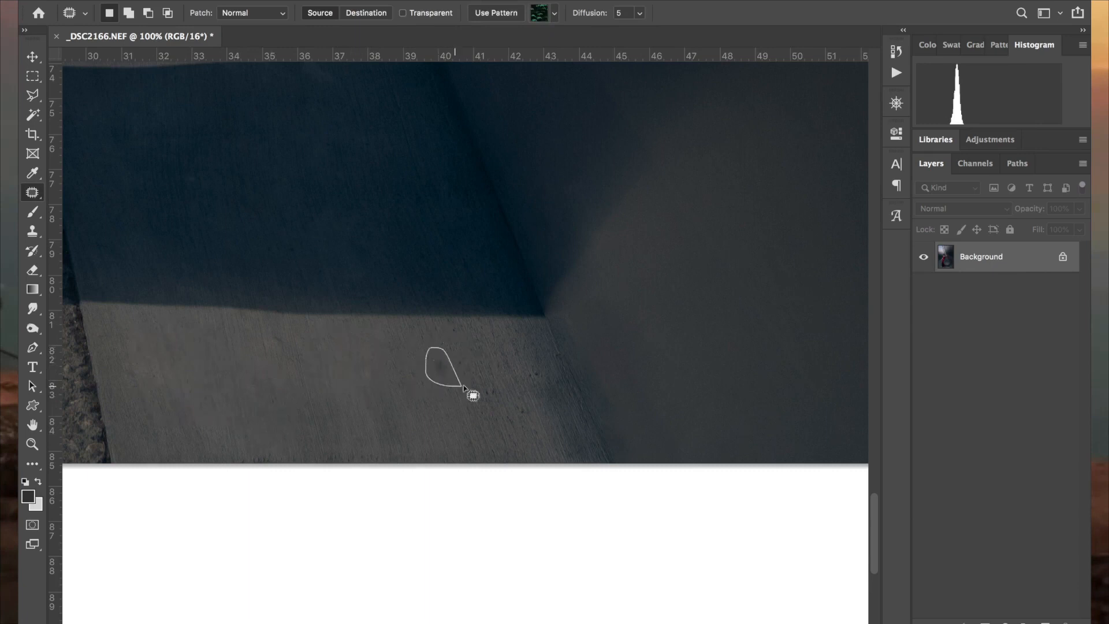
drag(291, 351, 294, 393)
key(super+d)
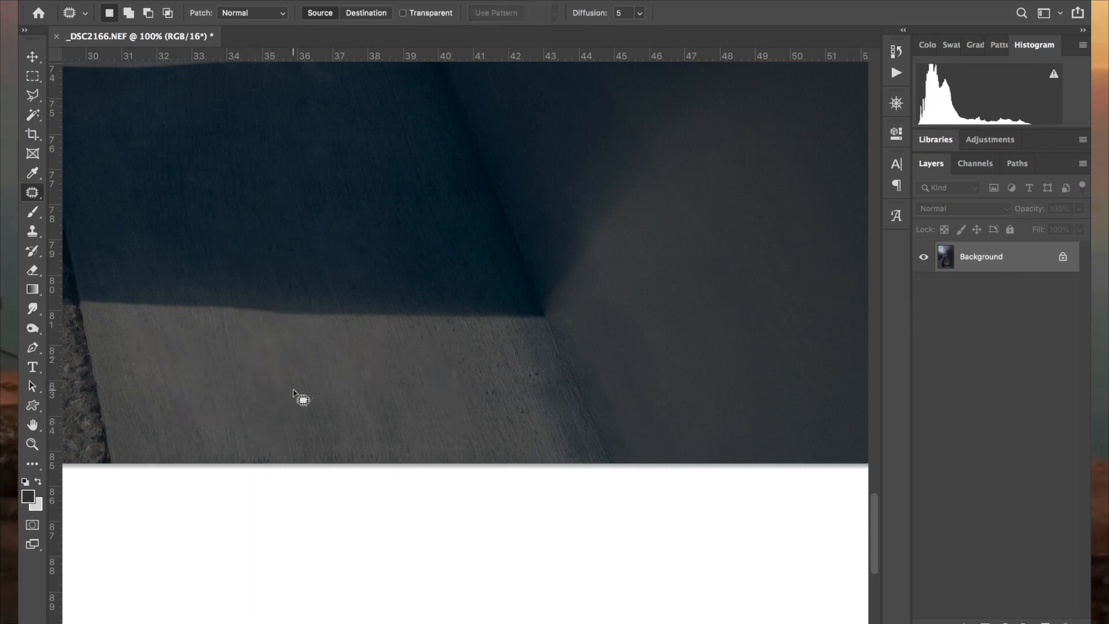
Step: Patch the mark on the rough pavement strip, then the reddish mark and dark spots on the slab left of the dress
scroll(498, 353, left, 15)
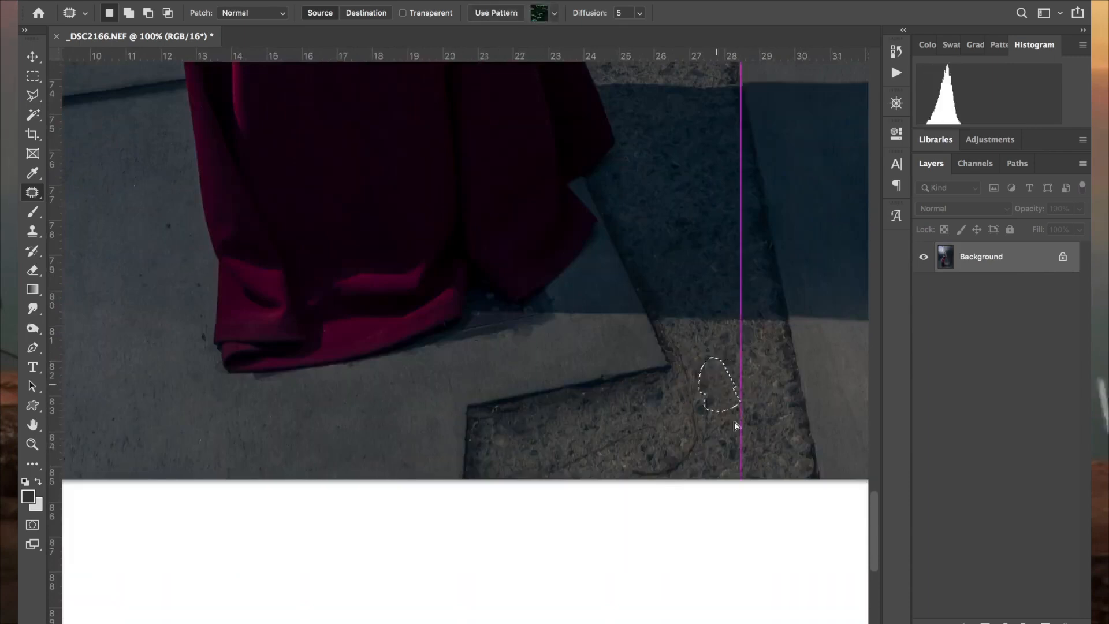
scroll(735, 425, left, 12)
scroll(735, 425, up, 10)
scroll(735, 425, up, 2)
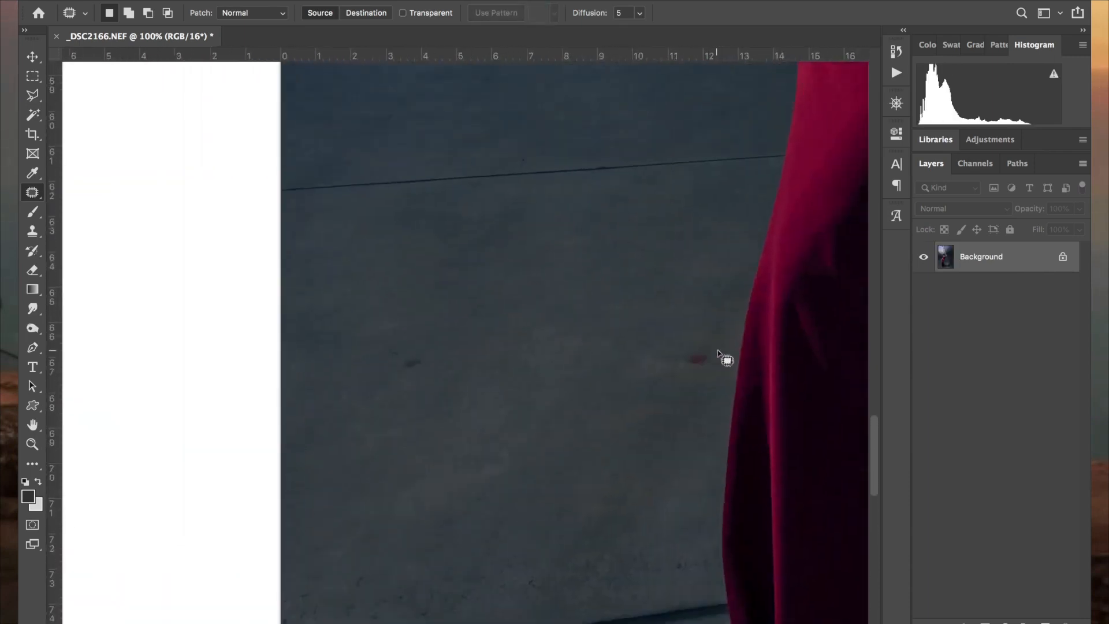
mouse_move(726, 355)
mouse_down()
mouse_move(693, 379)
mouse_move(738, 366)
mouse_move(672, 404)
mouse_up()
mouse_move(448, 347)
mouse_down()
mouse_move(404, 431)
mouse_move(500, 432)
mouse_up()
click(433, 397)
click(502, 473)
drag(371, 493, 412, 503)
click(519, 495)
Step: Patch the faint dark spot on the large metal panel to the left of the woman's head
scroll(519, 495, up, 8)
scroll(519, 495, right, 2)
scroll(518, 495, up, 12)
scroll(519, 495, right, 2)
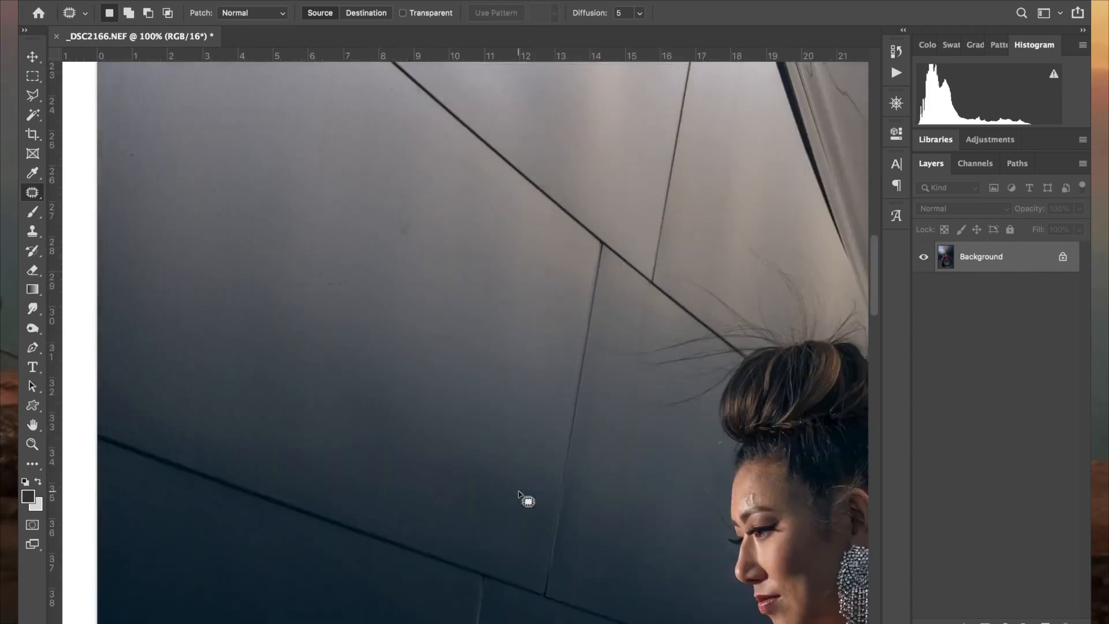
click(412, 238)
Step: Patch the dark smudges and streaks on the upper part of the grey metal wall
scroll(488, 284, up, 10)
scroll(488, 284, right, 4)
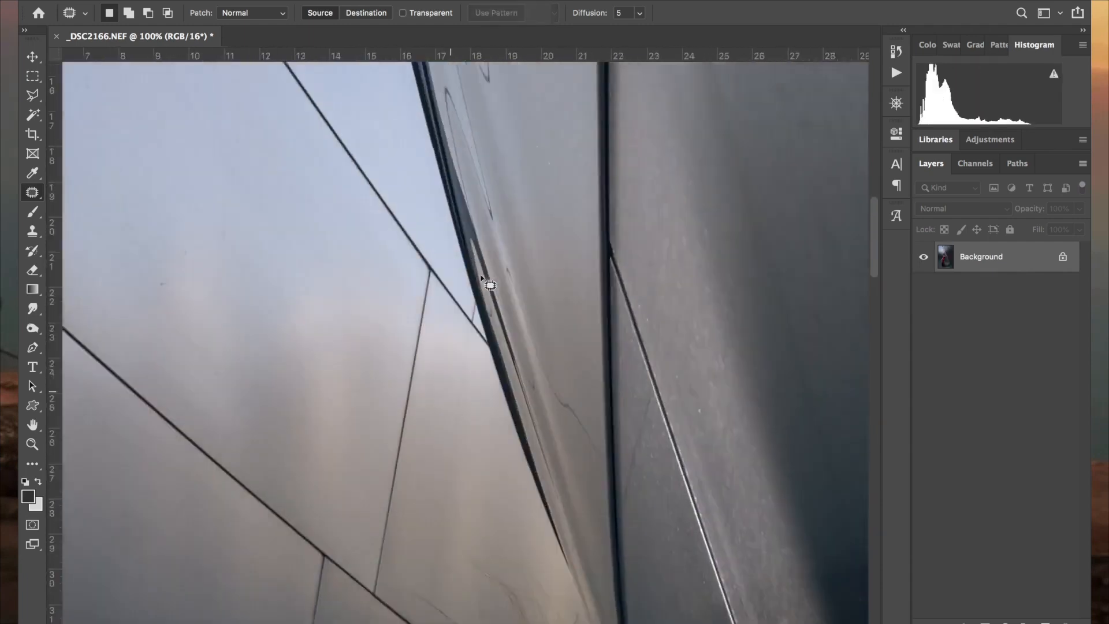
scroll(481, 279, up, 8)
scroll(480, 279, right, 7)
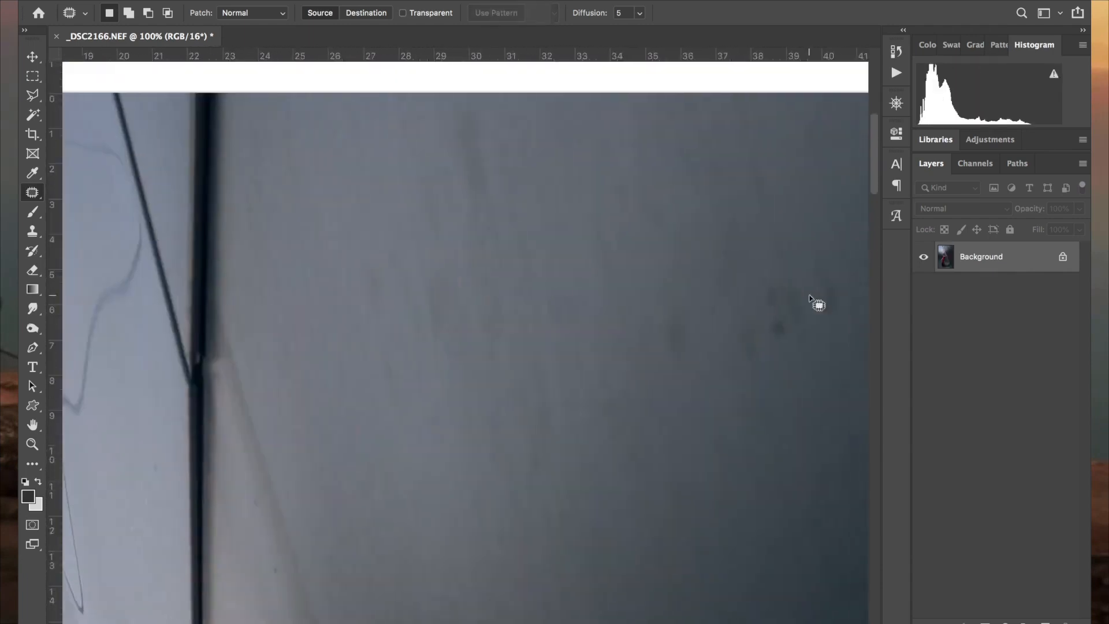
key(super+minus)
key(super+minus)
mouse_move(500, 337)
mouse_down()
mouse_move(512, 373)
mouse_move(548, 186)
mouse_up()
drag(496, 124, 510, 172)
mouse_move(490, 183)
mouse_down()
mouse_move(376, 166)
mouse_move(337, 213)
mouse_move(596, 193)
mouse_move(520, 274)
mouse_move(515, 191)
mouse_up()
Step: Patch the faint mark on the wall beside the dark vertical seam above the woman
scroll(520, 242, down, 4)
scroll(520, 243, left, 4)
scroll(543, 242, left, 3)
drag(573, 255, 586, 278)
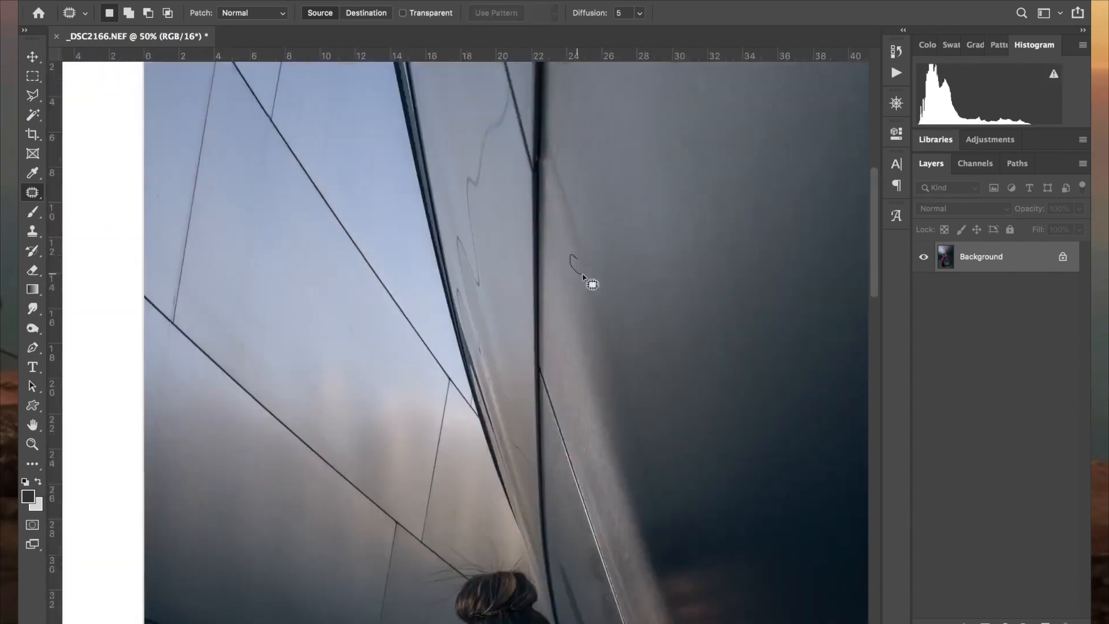
Step: Patch the blemishes on the light metal panels near the photo's left edge
scroll(586, 378, left, 5)
scroll(585, 379, left, 3)
scroll(565, 166, up, 7)
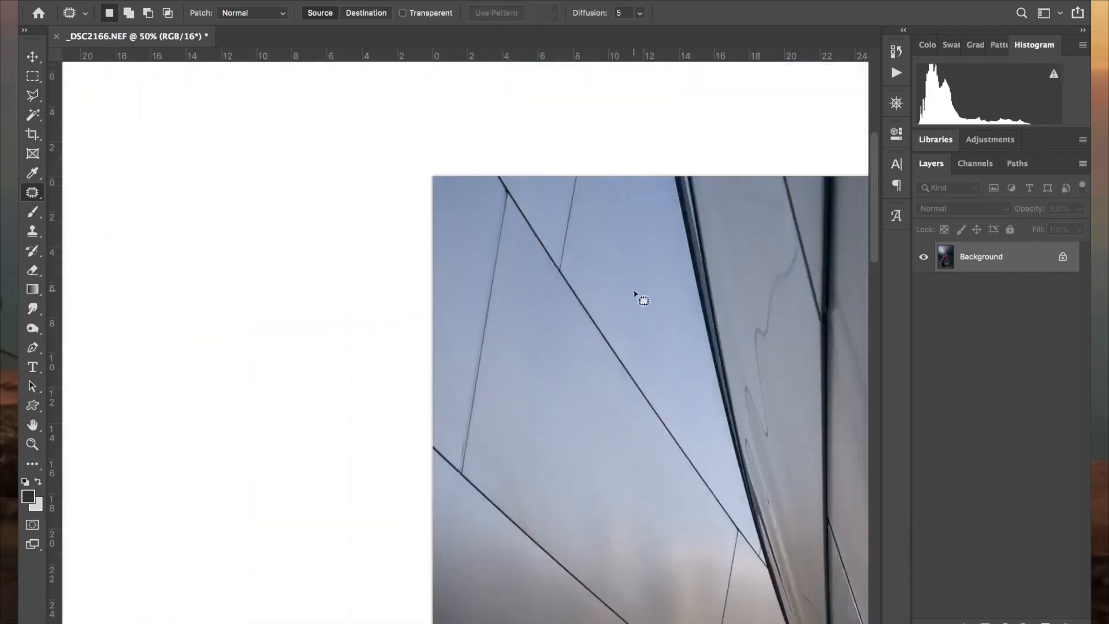
scroll(635, 294, down, 6)
scroll(635, 294, left, 1)
drag(502, 133, 484, 246)
click(475, 287)
Step: Examine the retouched portrait as a whole and up close, from the upper wall to the pavement, for remaining distractions
scroll(641, 349, down, 4)
scroll(641, 350, right, 4)
key(super+minus)
key(super+minus)
key(super+minus)
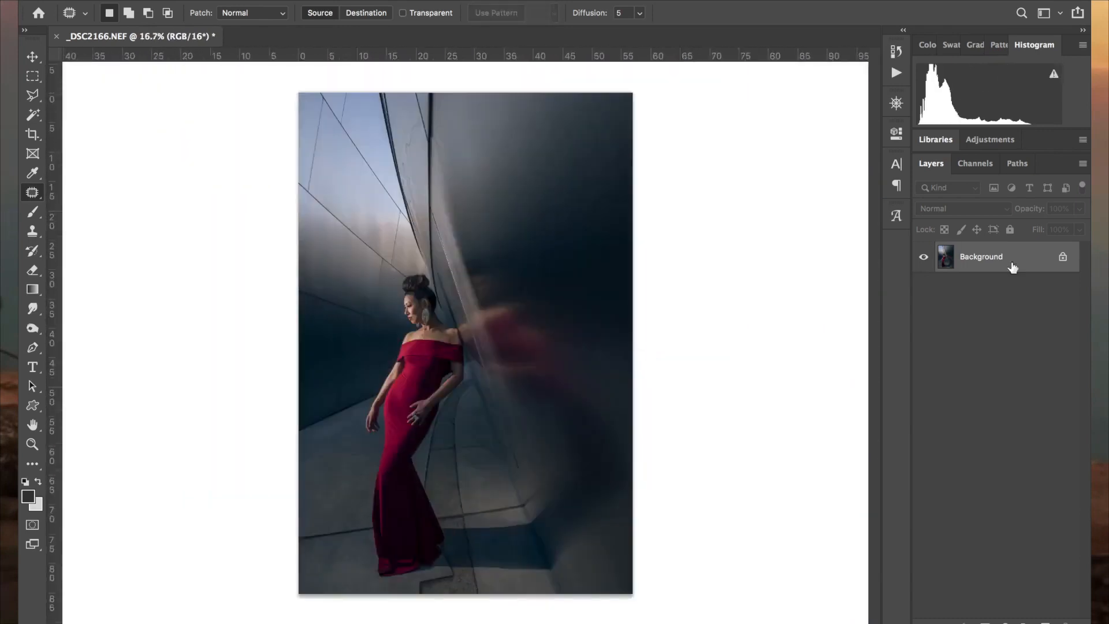
click(897, 51)
click(801, 75)
click(483, 261)
key(super+plus)
key(super+plus)
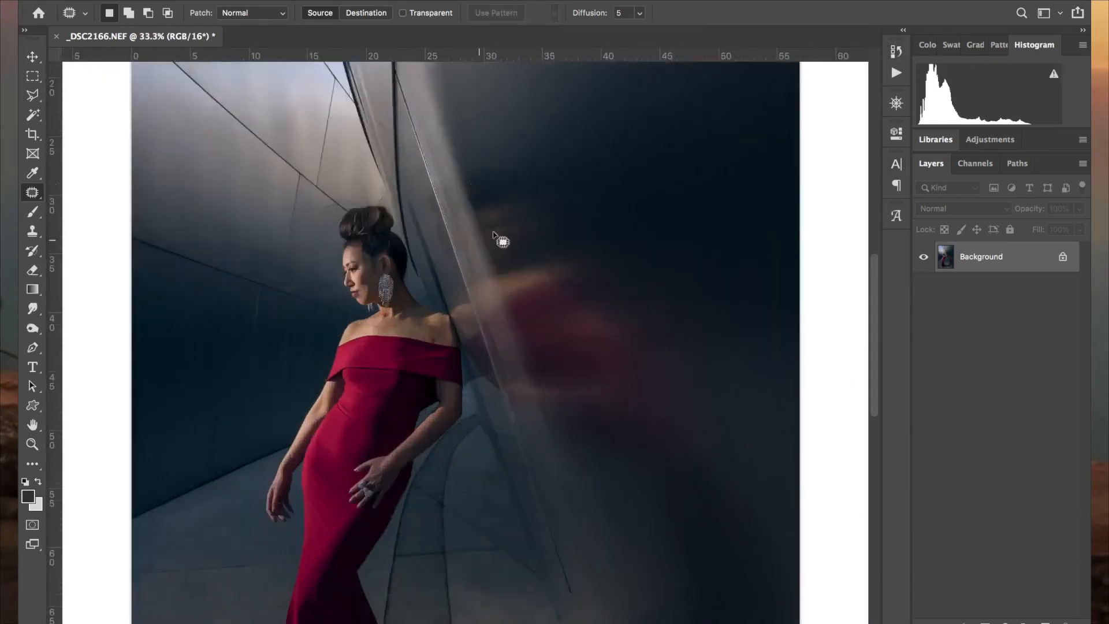
scroll(495, 235, up, 3)
scroll(495, 235, down, 10)
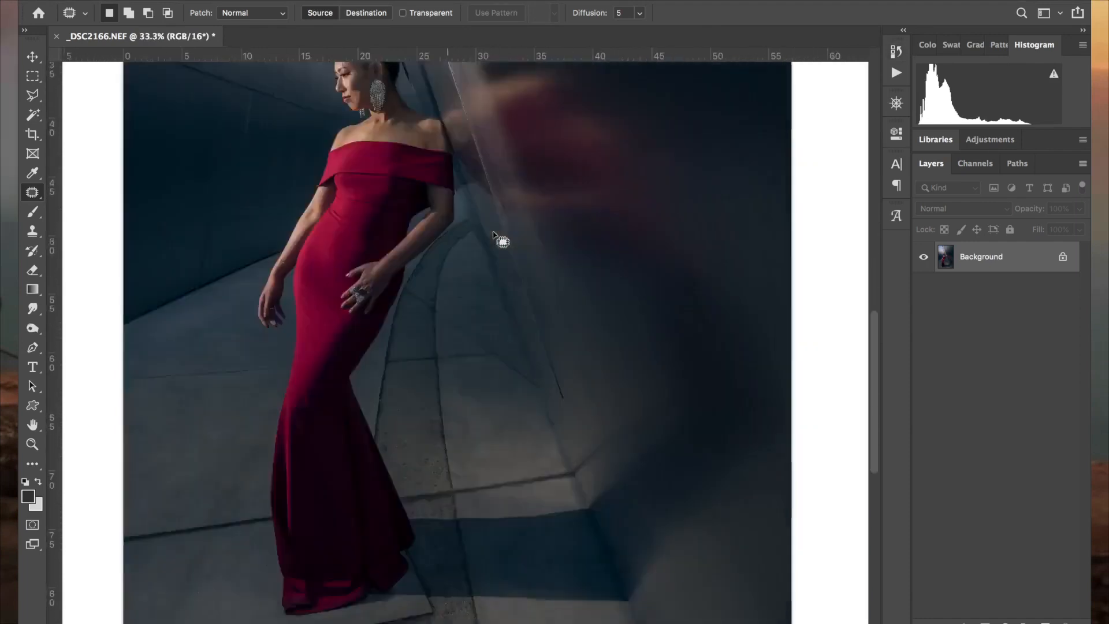
scroll(495, 235, down, 2)
scroll(496, 235, up, 8)
scroll(495, 235, left, 1)
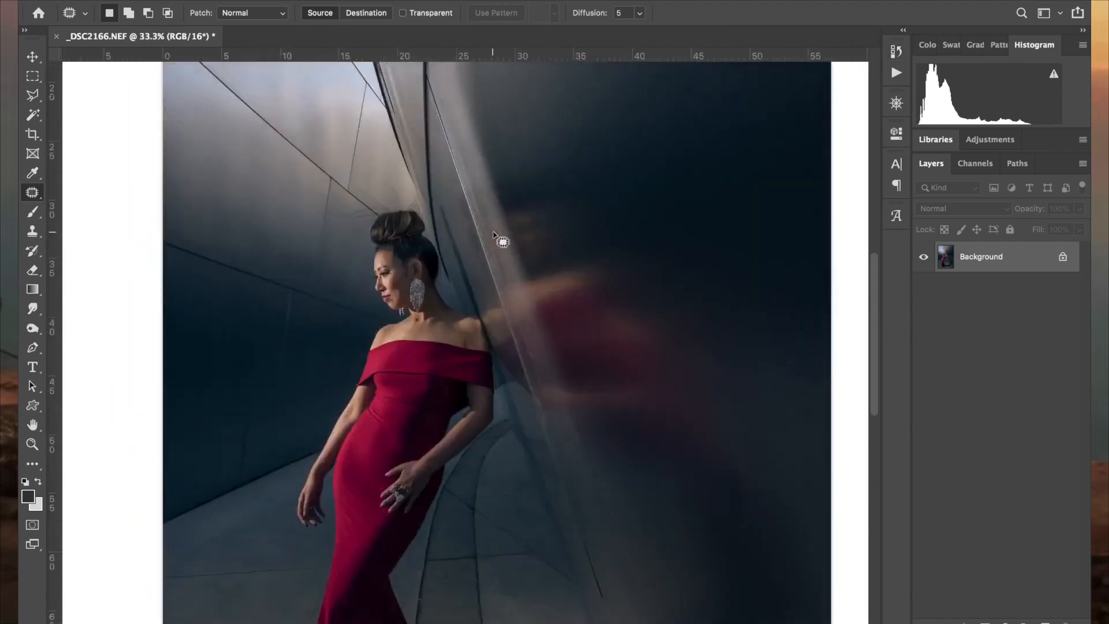
Step: Duplicate the Background layer and set up the Burn tool with the Highlights range
click(35, 330)
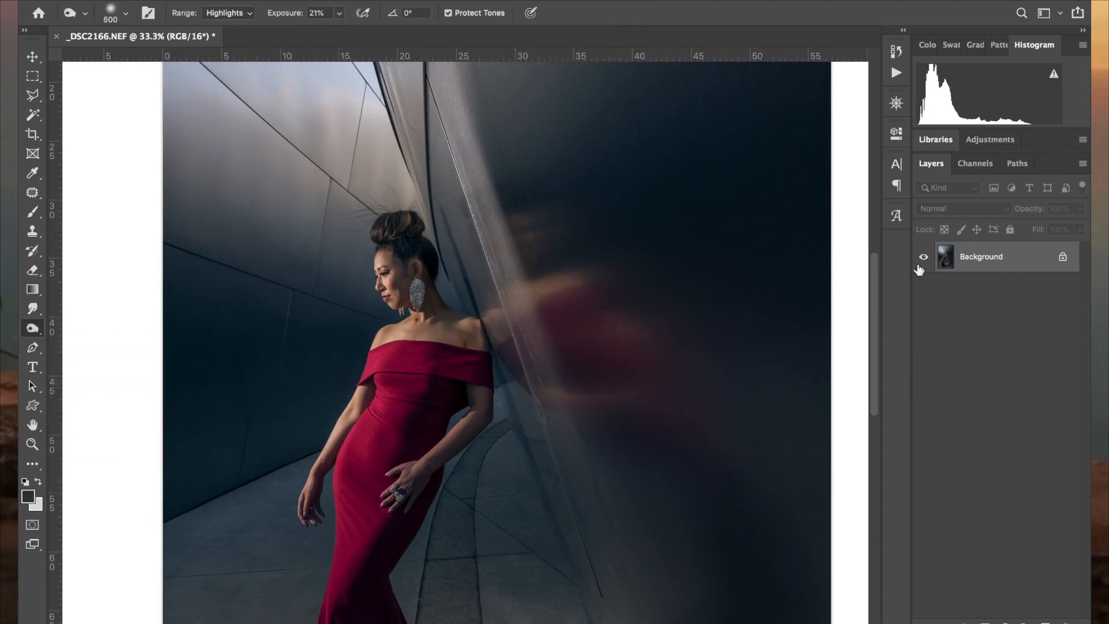
drag(919, 270, 1044, 621)
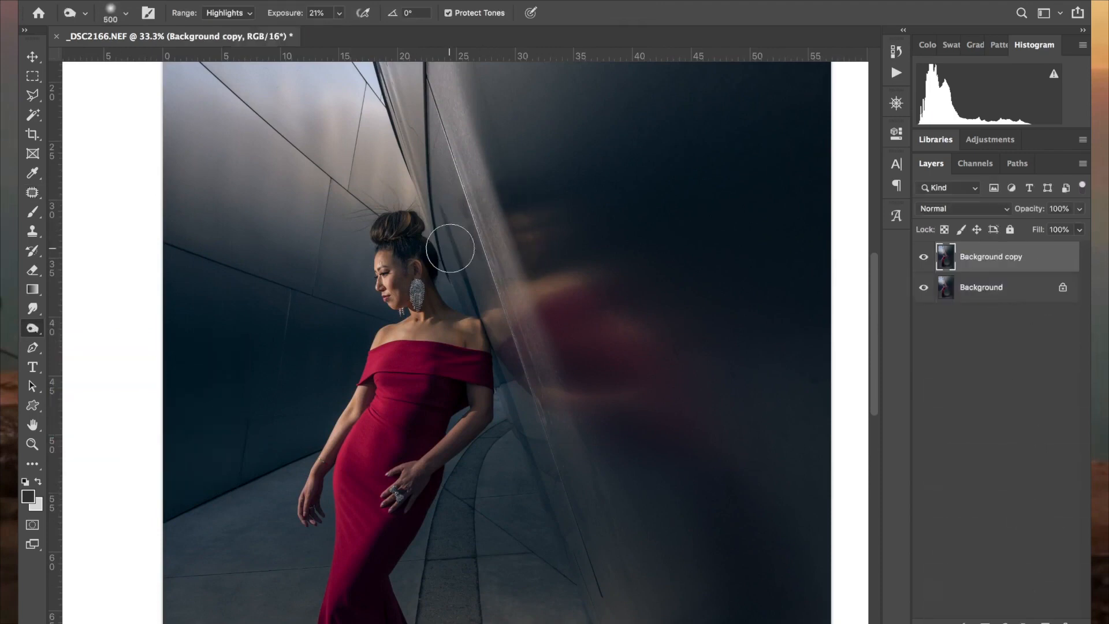
scroll(450, 249, up, 5)
click(249, 14)
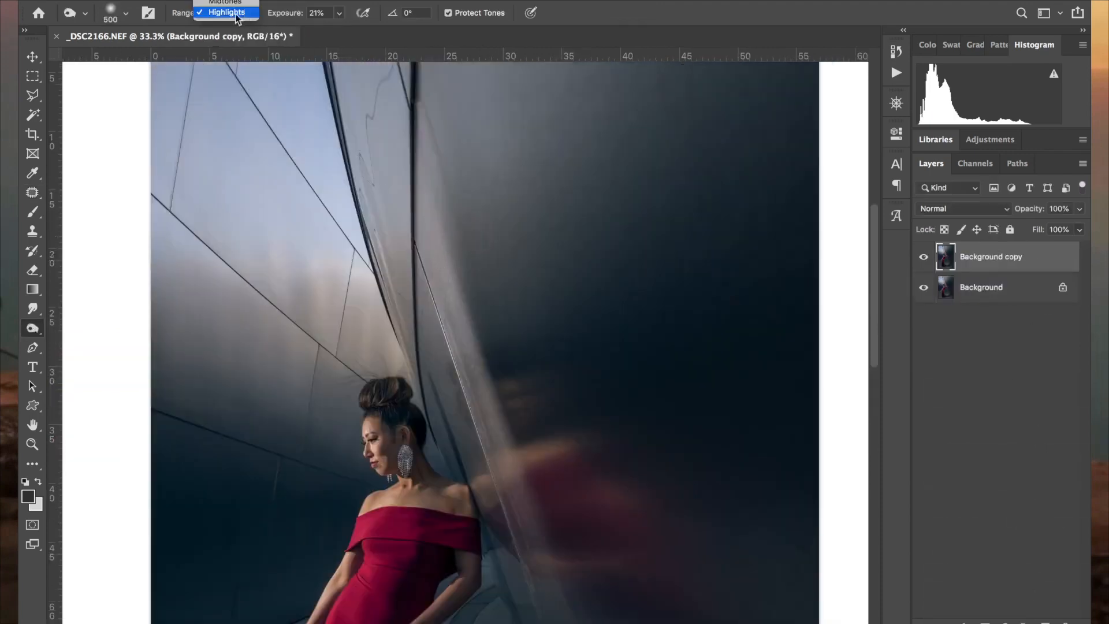
scroll(364, 229, right, 3)
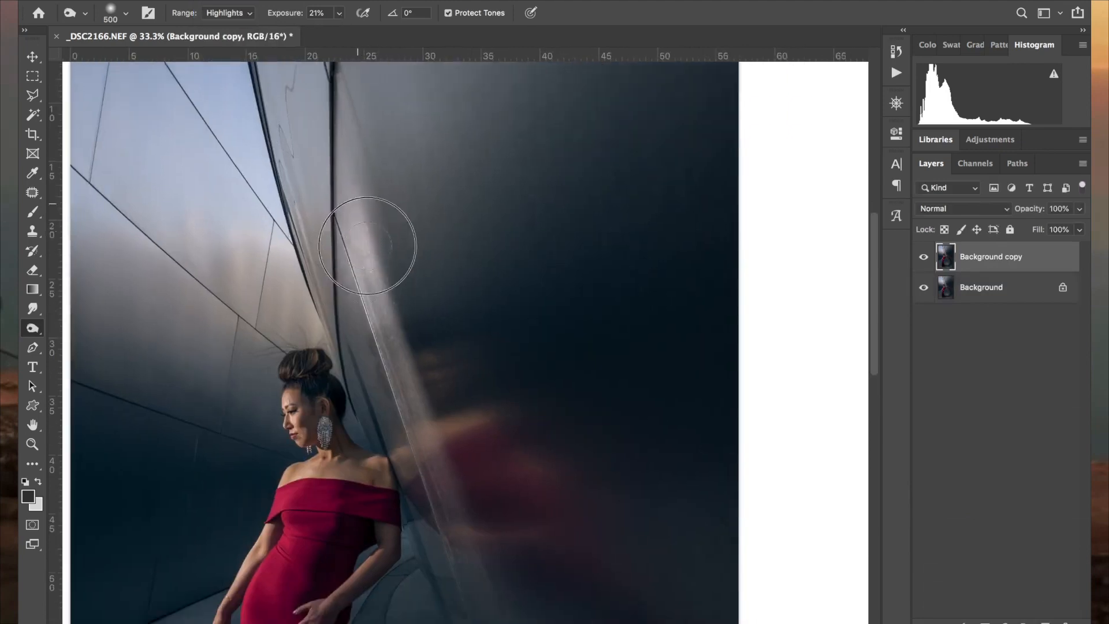
Step: Burn the bright streak and thin highlight line running down the metal wall beside the woman and her reflection
mouse_move(367, 248)
mouse_down()
mouse_move(371, 280)
mouse_move(382, 269)
mouse_up()
mouse_move(361, 189)
mouse_down()
mouse_move(360, 253)
mouse_move(396, 318)
mouse_move(390, 345)
mouse_move(394, 307)
mouse_move(378, 221)
mouse_move(360, 199)
mouse_move(373, 288)
mouse_move(356, 151)
mouse_move(432, 402)
mouse_move(401, 334)
mouse_move(422, 436)
mouse_move(421, 422)
mouse_move(443, 452)
mouse_up()
scroll(444, 452, down, 3)
mouse_move(383, 245)
mouse_down()
mouse_move(409, 284)
mouse_move(385, 333)
mouse_move(405, 366)
mouse_move(421, 345)
mouse_move(442, 422)
mouse_move(396, 339)
mouse_move(429, 368)
mouse_move(432, 434)
mouse_move(397, 308)
mouse_move(414, 345)
mouse_move(381, 305)
mouse_move(412, 319)
mouse_move(381, 323)
mouse_move(365, 244)
mouse_move(406, 324)
mouse_move(367, 247)
mouse_move(366, 236)
mouse_move(404, 323)
mouse_move(368, 218)
mouse_move(456, 496)
mouse_up()
Step: Burn the wall below the reflection and the pavement beside the dress, enlarging the brush up to 1200
key(super+minus)
key(super+minus)
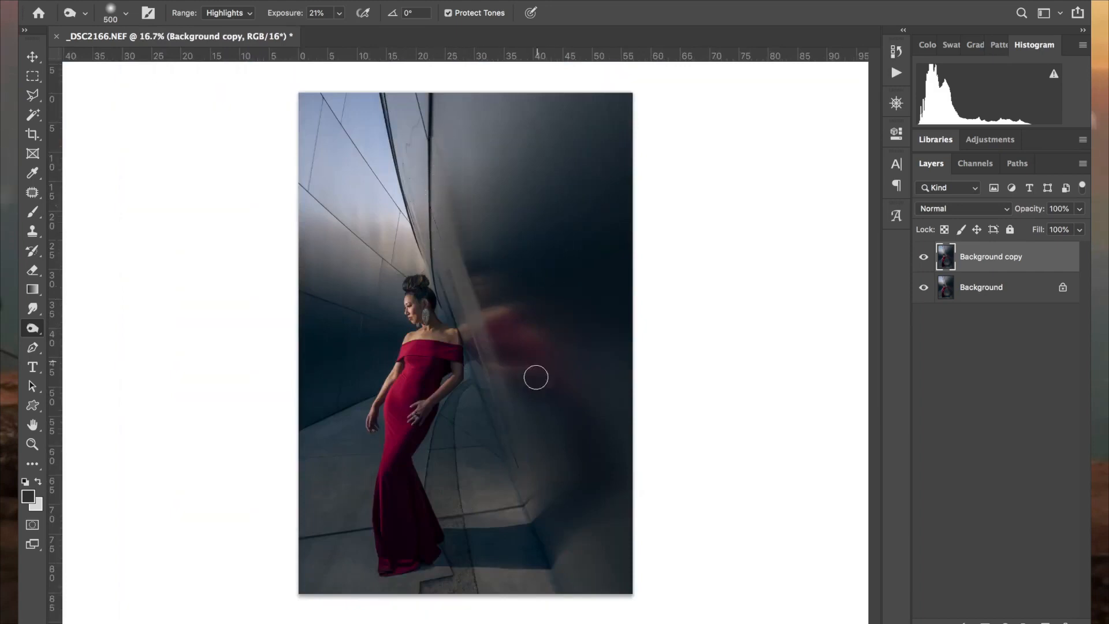
mouse_move(501, 351)
mouse_down()
mouse_move(470, 297)
mouse_move(517, 423)
mouse_up()
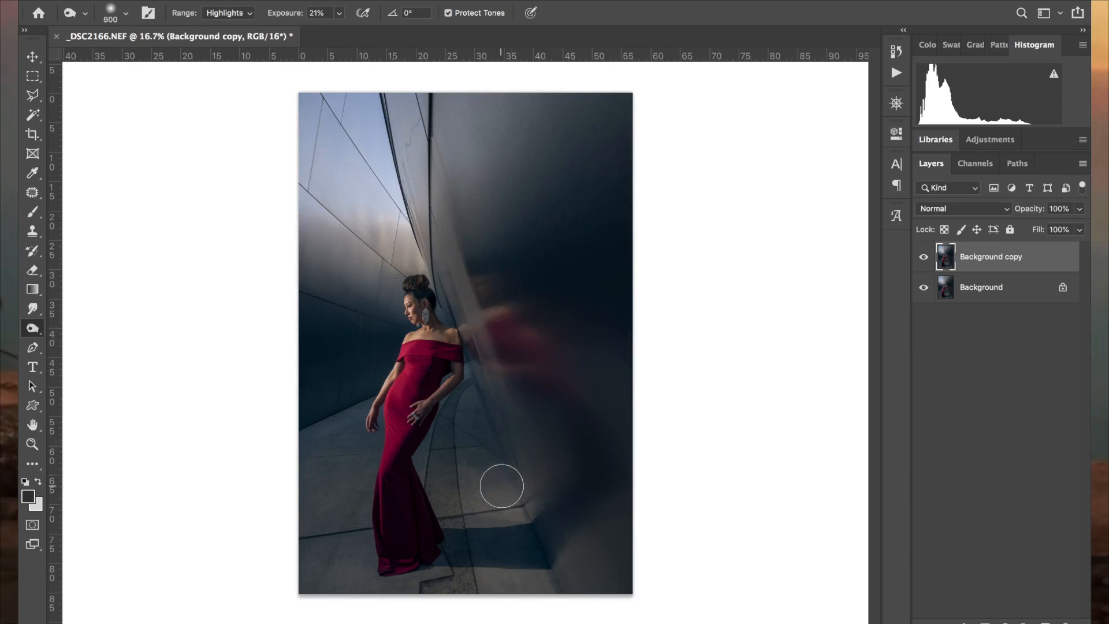
mouse_move(504, 486)
mouse_down()
mouse_move(494, 462)
mouse_move(506, 498)
mouse_move(555, 512)
mouse_move(507, 474)
mouse_move(476, 578)
mouse_move(502, 450)
mouse_move(473, 488)
mouse_move(530, 536)
mouse_move(582, 610)
mouse_move(516, 430)
mouse_move(491, 440)
mouse_move(483, 551)
mouse_up()
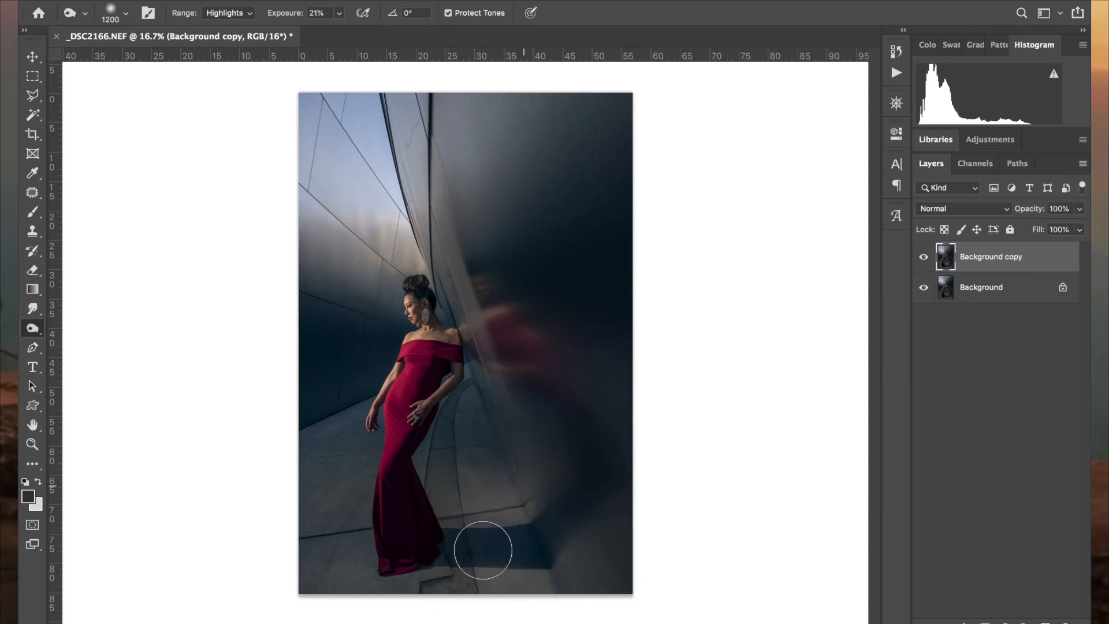
Step: Toggle the visibility of the Background copy layer to compare the photo with and without the burning
click(922, 260)
click(923, 260)
click(922, 260)
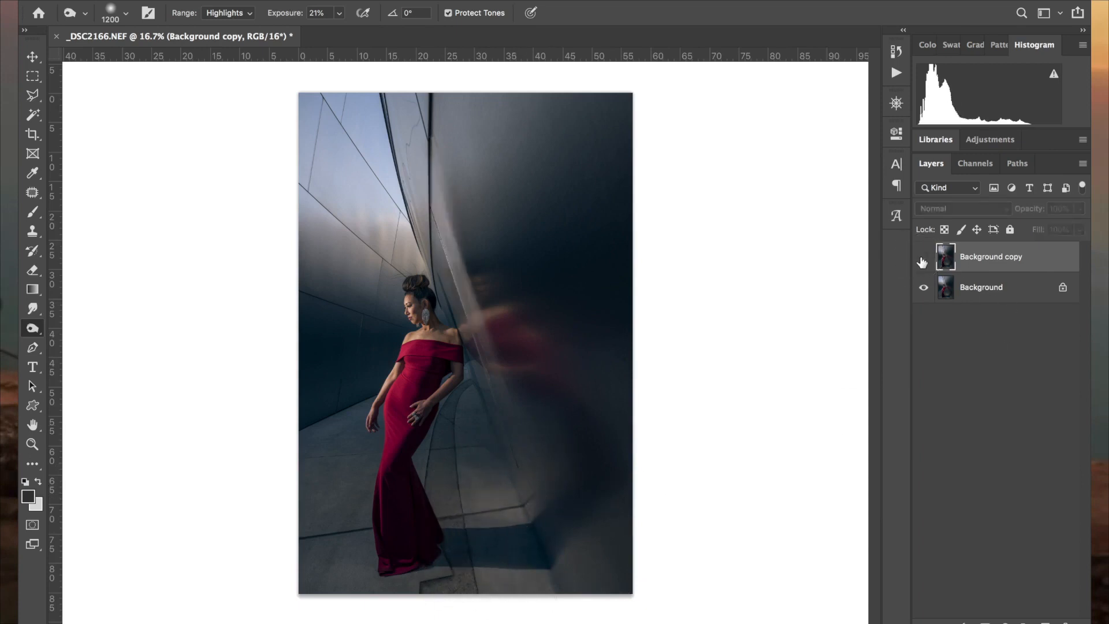
Step: Compare the photo before and after the burning by repeatedly hiding and showing the Background copy layer
click(922, 261)
click(922, 260)
click(922, 260)
click(922, 260)
click(922, 260)
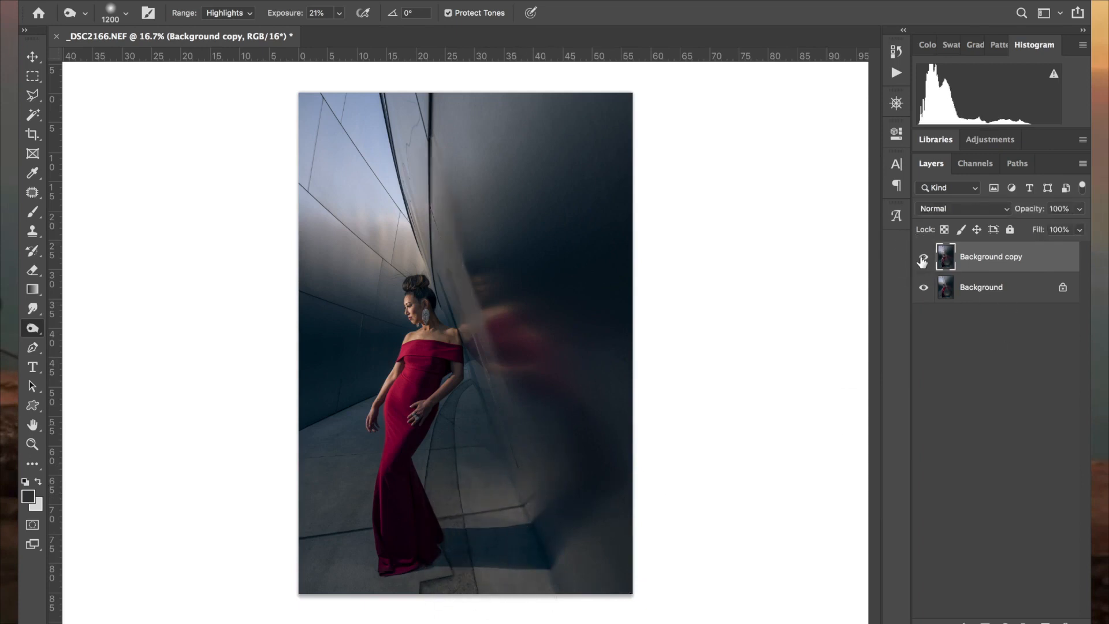
click(922, 261)
Step: Merge the Background copy layer down into the Background layer
click(33, 78)
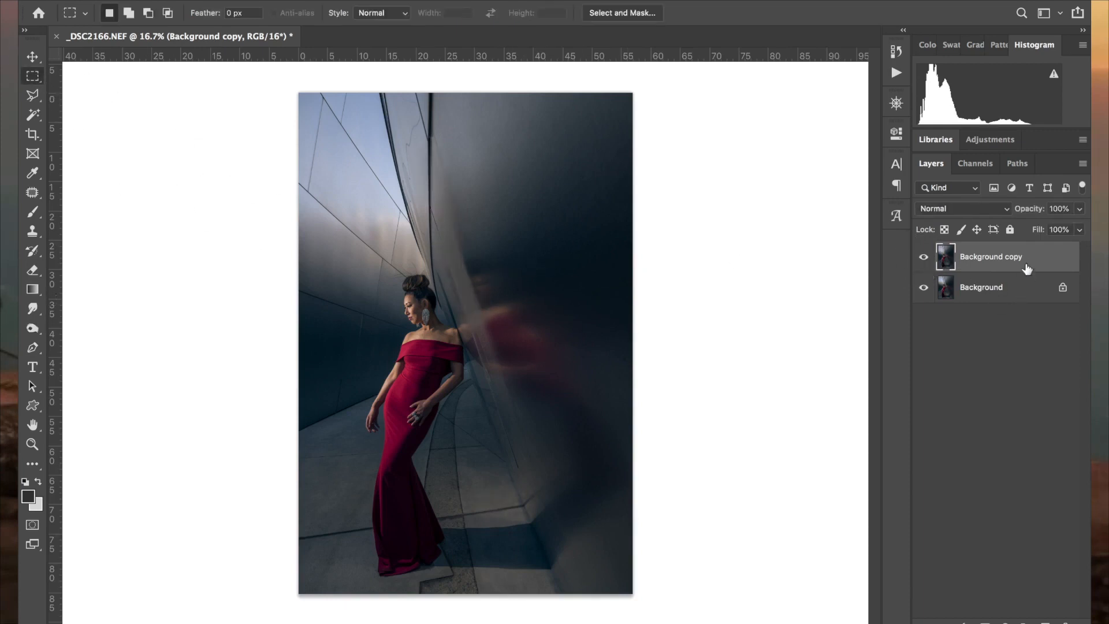
click(1083, 164)
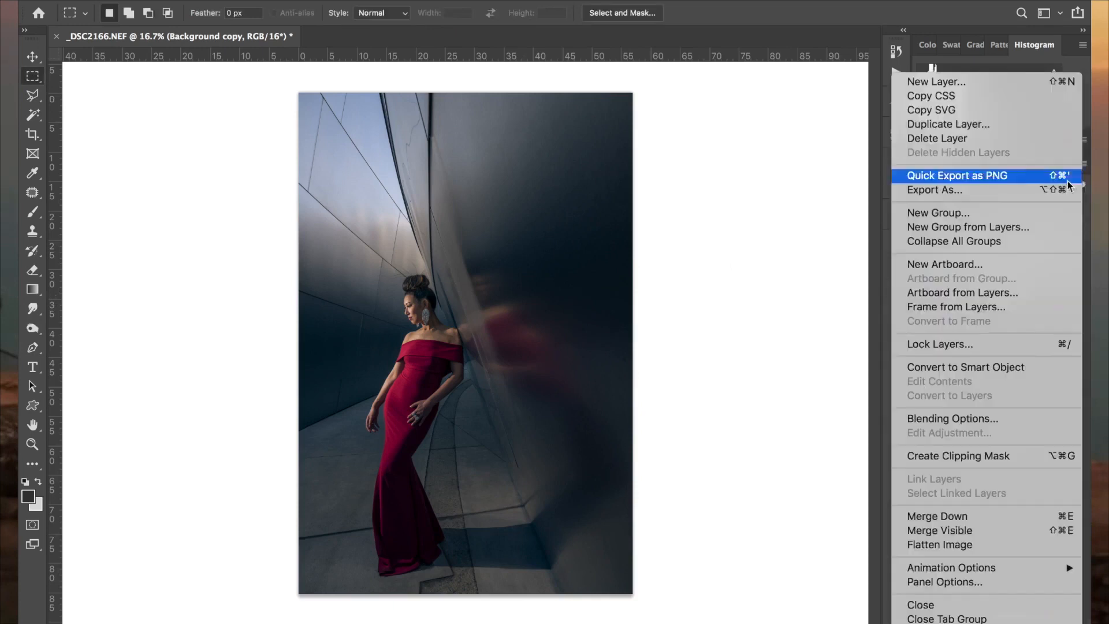
click(947, 512)
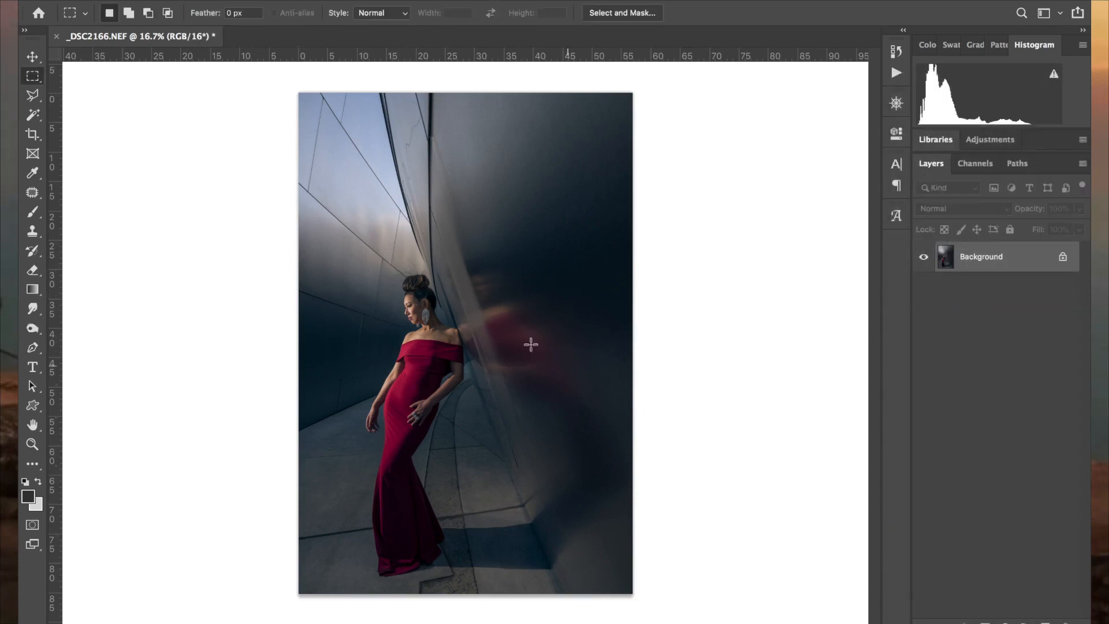
Step: Outline the woman loosely with the Patch tool, copy the selection to a new layer, and check the cutout with the Background hidden
click(31, 194)
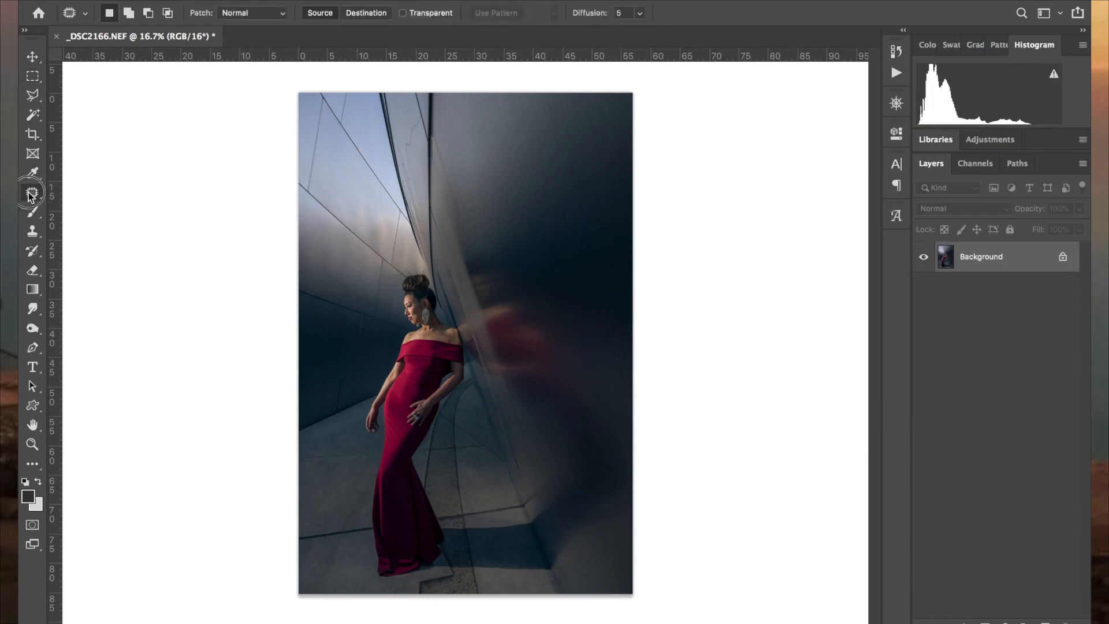
mouse_move(415, 249)
mouse_down()
mouse_move(346, 362)
mouse_move(328, 429)
mouse_move(329, 577)
mouse_move(445, 616)
mouse_move(479, 598)
mouse_move(488, 446)
mouse_move(481, 371)
mouse_move(439, 254)
mouse_up()
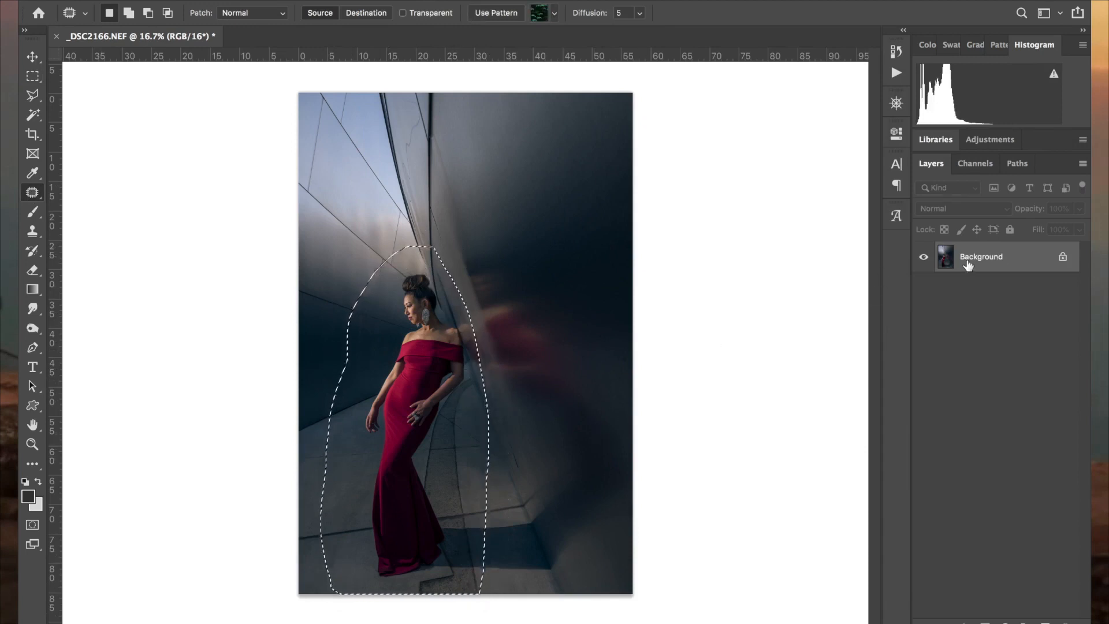
key(super+j)
click(924, 288)
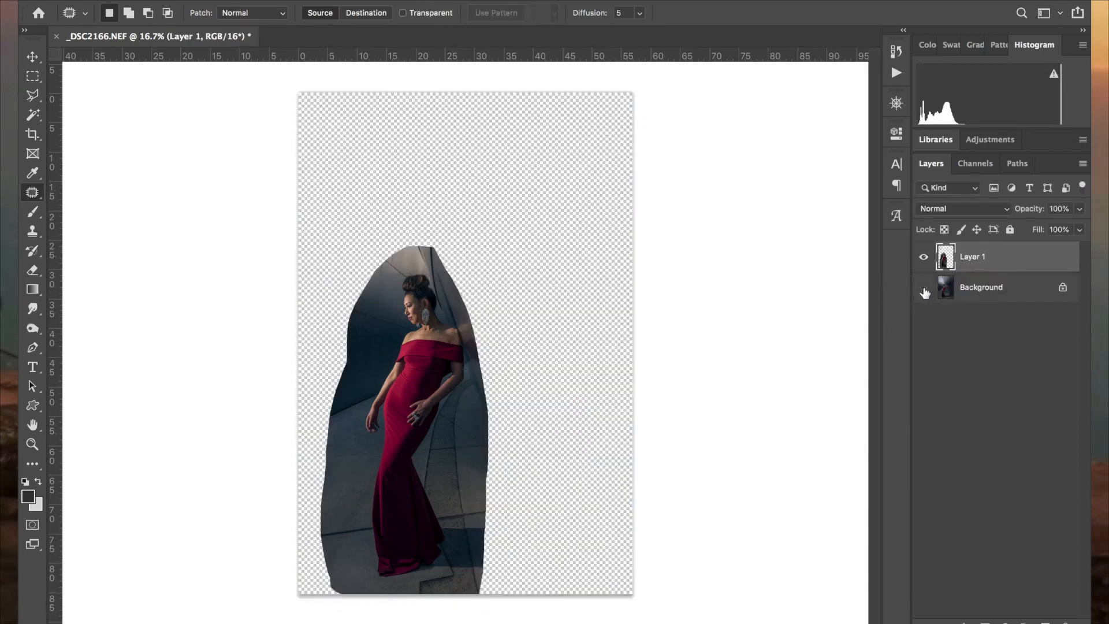
click(923, 290)
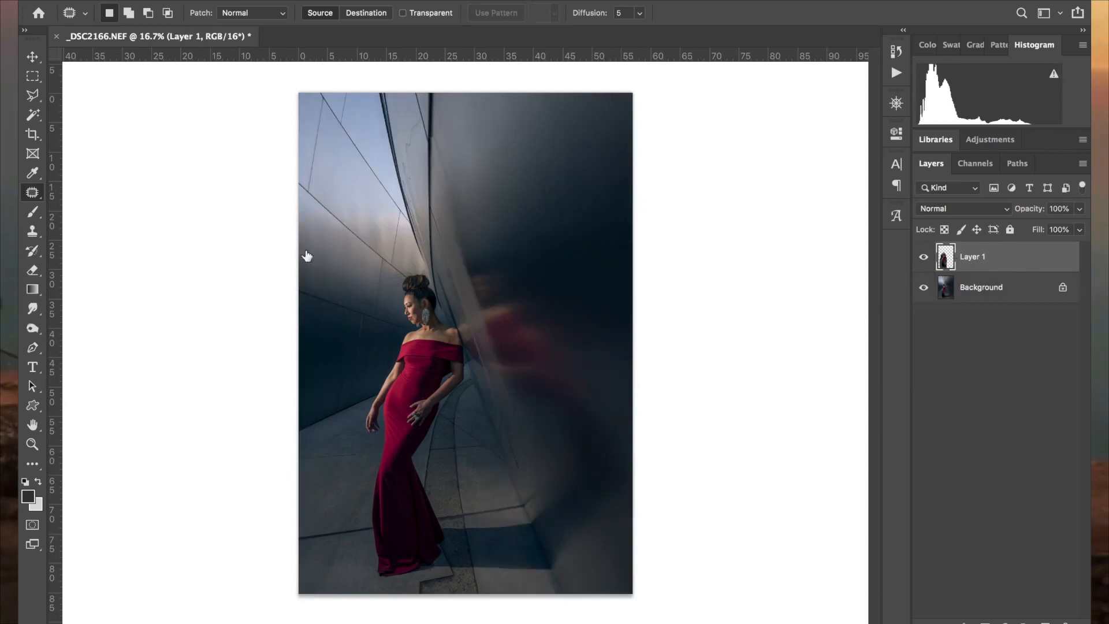
Step: Shift the copied woman on Layer 1 slightly upward and flip her horizontally
click(33, 57)
drag(426, 366, 425, 319)
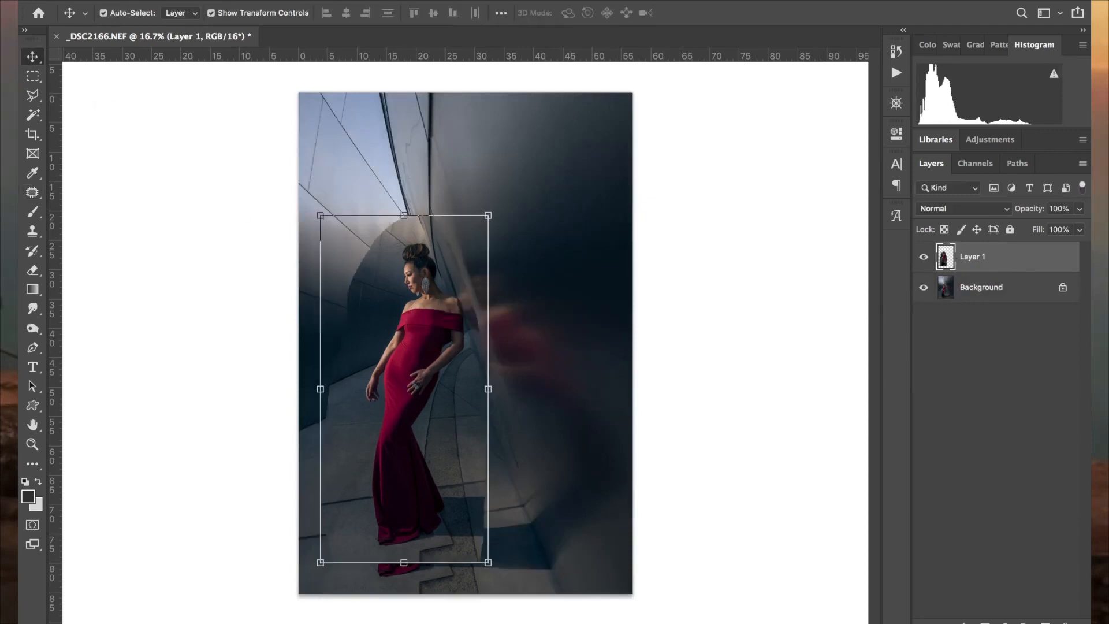
click(173, 1)
mouse_move(237, 330)
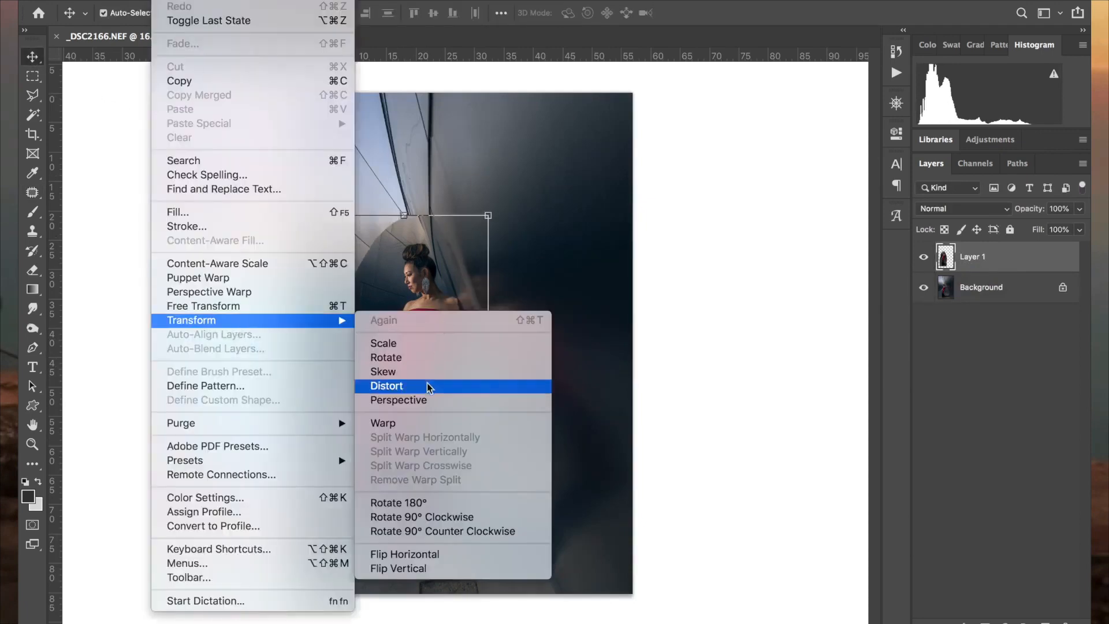
click(462, 555)
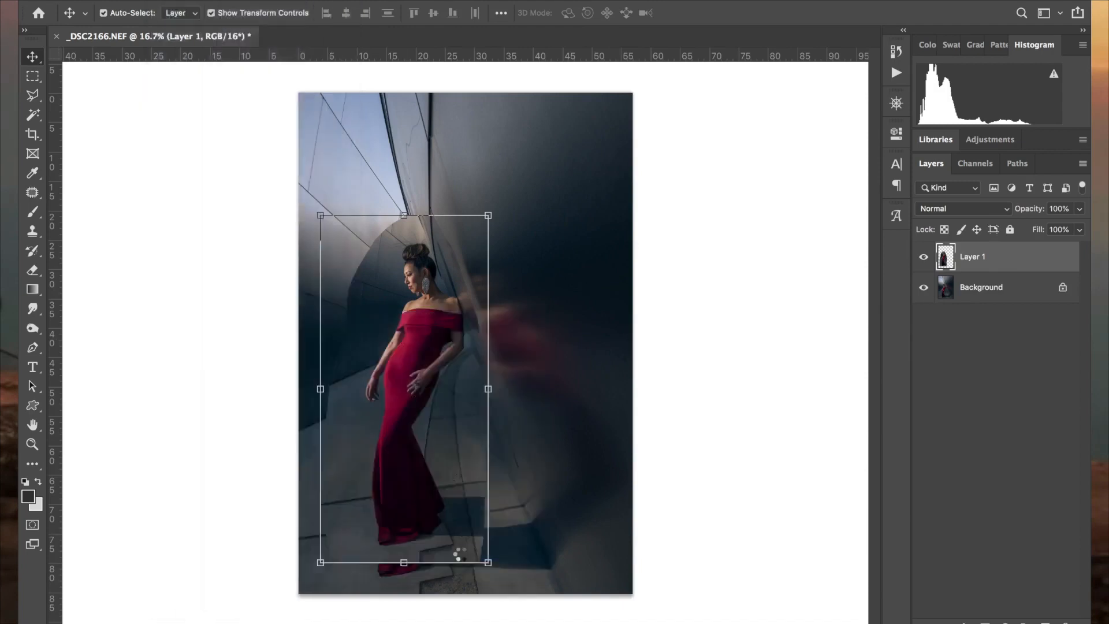
Step: Place the flipped copy over the woman's reflection on the metal wall and rotate it to lean along the wall
drag(423, 429, 537, 363)
drag(631, 200, 552, 172)
drag(573, 320, 410, 396)
drag(465, 211, 446, 215)
drag(465, 466, 567, 416)
key(Escape)
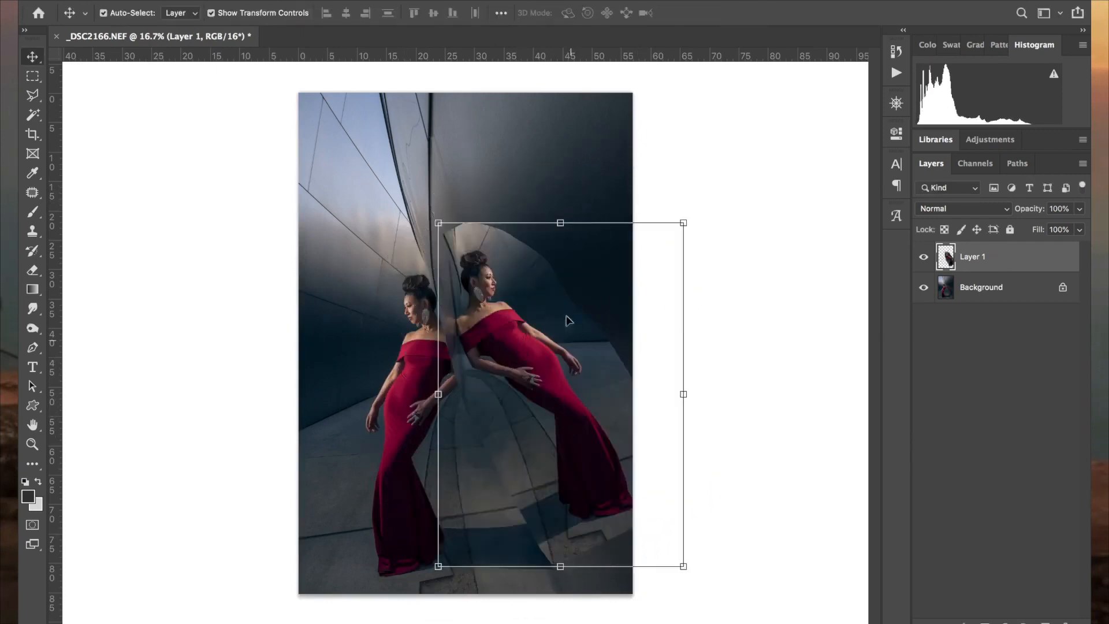
Step: Apply a Gaussian Blur with a 50-pixel radius to the flipped copy and compare it with the real reflection underneath
click(364, 1)
mouse_move(408, 151)
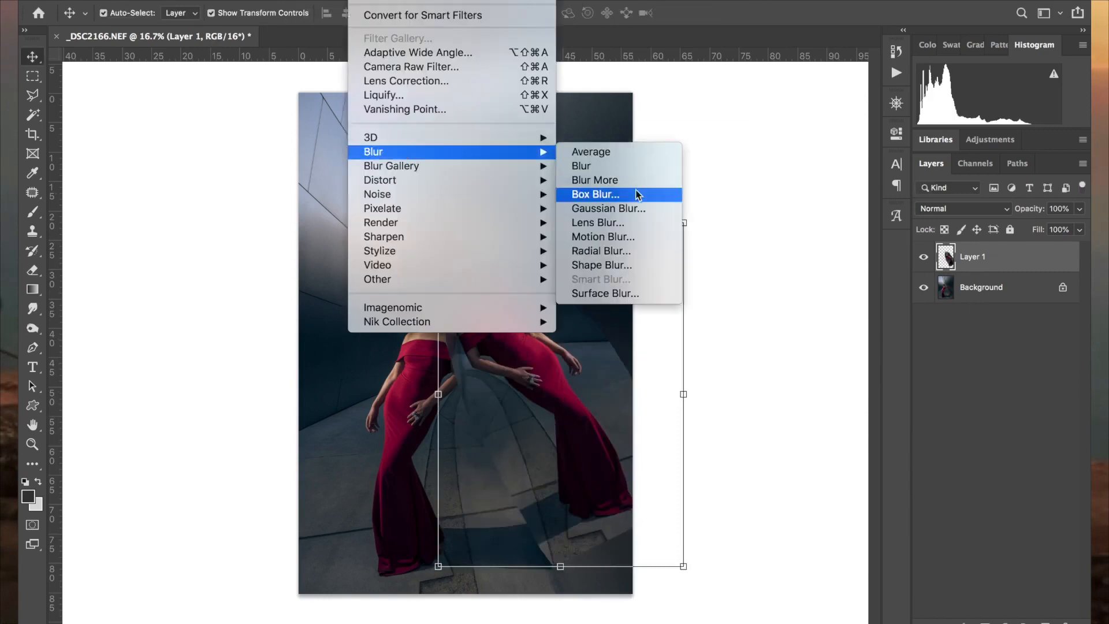
click(609, 210)
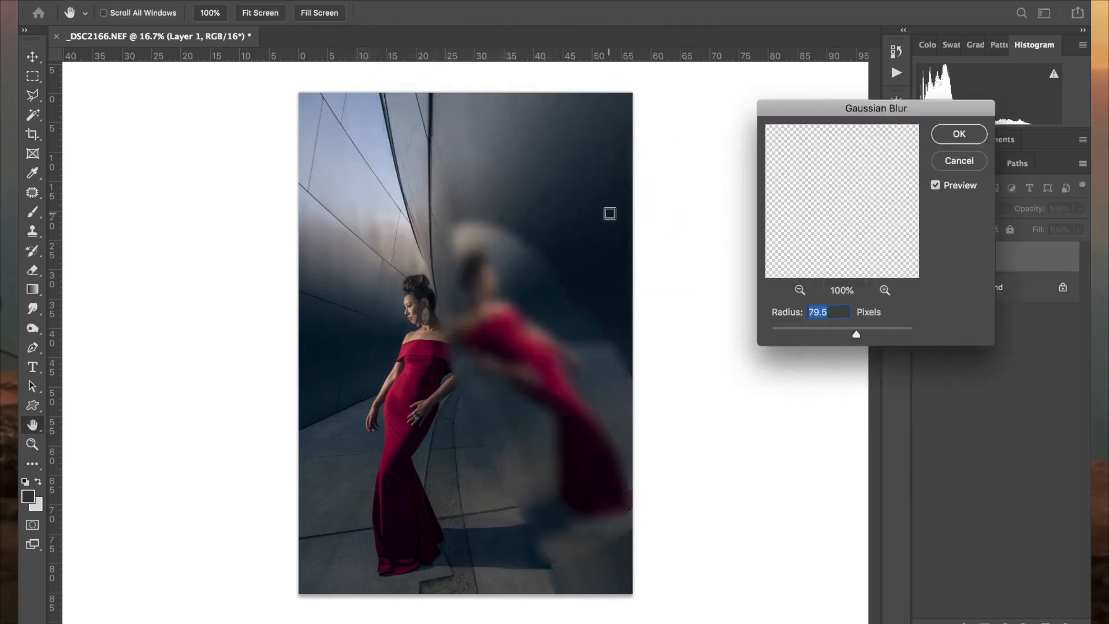
click(816, 328)
drag(842, 337, 851, 337)
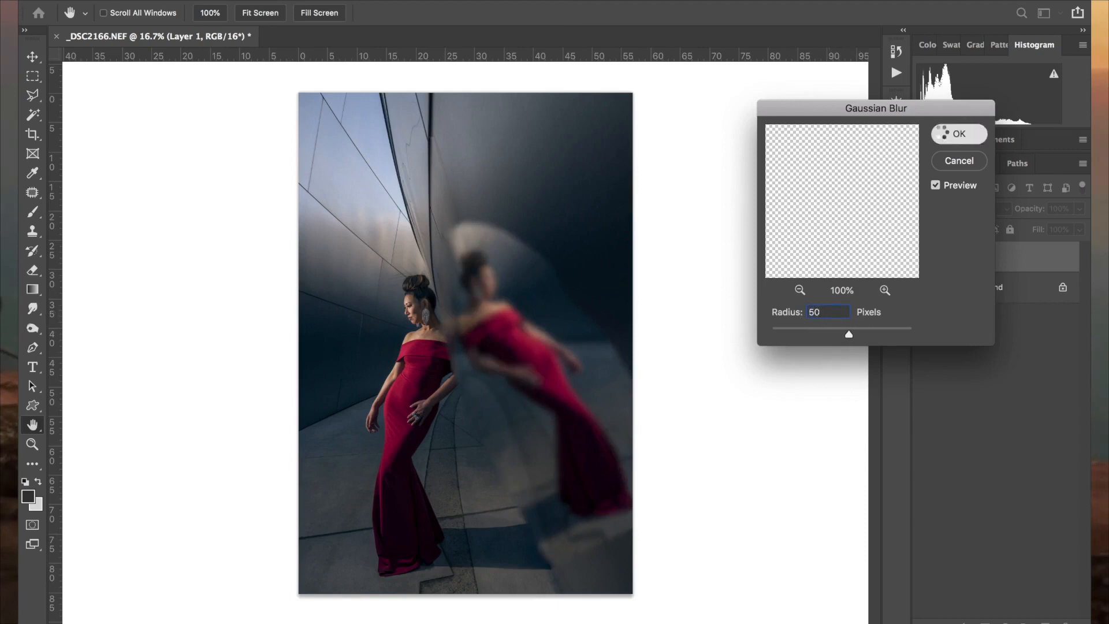
click(924, 257)
click(924, 256)
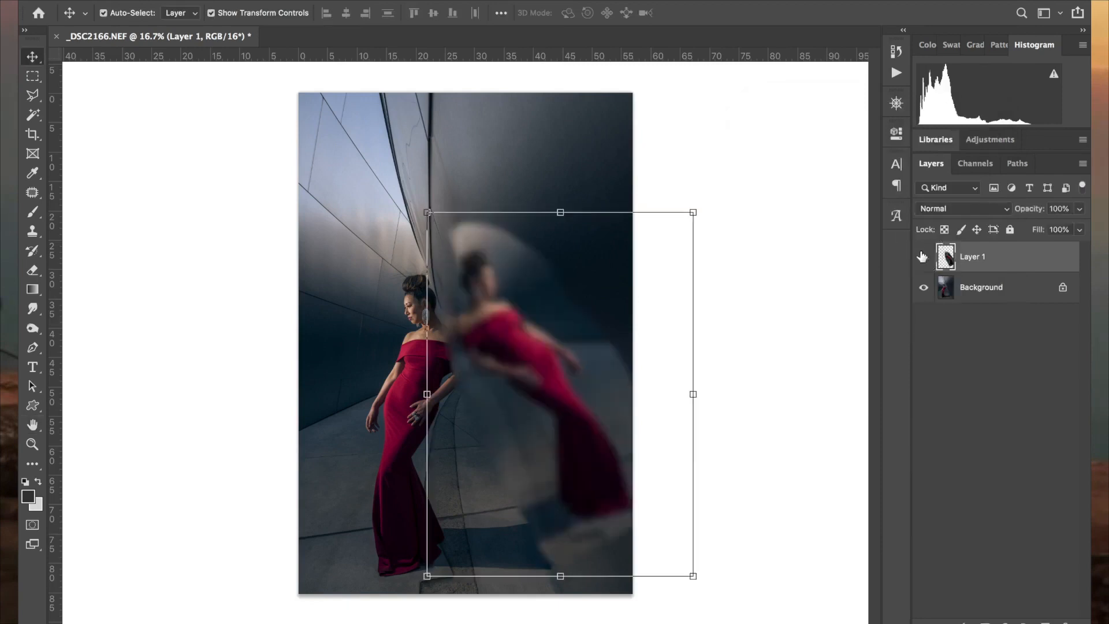
Step: Lower Layer 1's opacity to 47% and align the blurred copy with the real reflection, rotating it by -8.38° and nudging it up
click(1081, 229)
click(1081, 209)
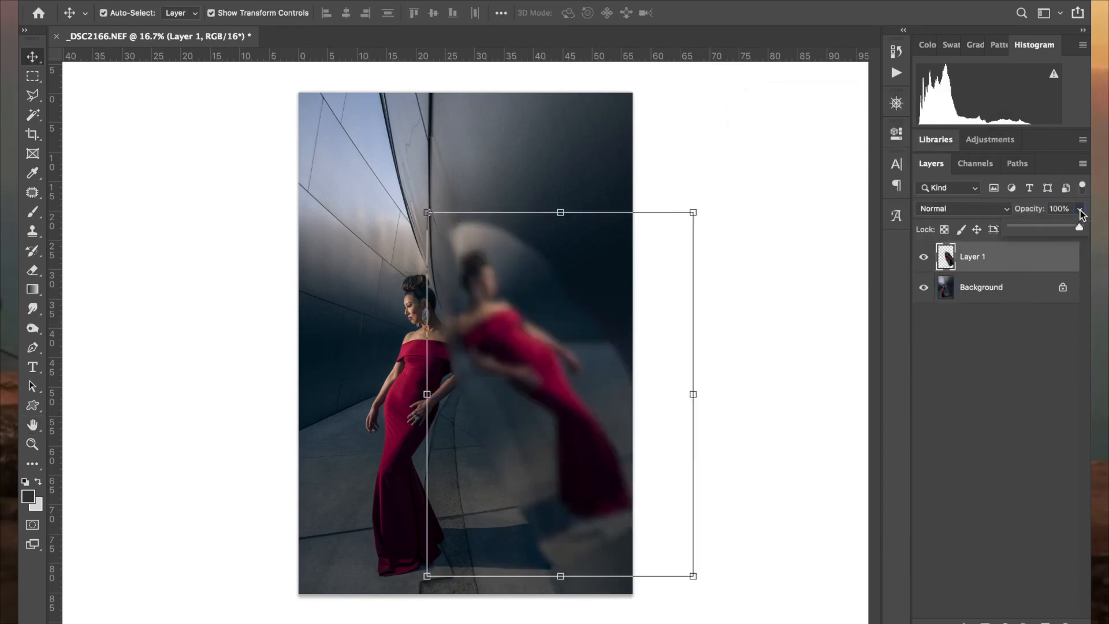
mouse_move(512, 337)
mouse_down()
mouse_move(577, 305)
mouse_move(582, 331)
mouse_move(445, 374)
mouse_move(513, 339)
mouse_move(552, 297)
mouse_move(514, 329)
mouse_move(520, 340)
mouse_up()
drag(595, 195, 566, 193)
drag(567, 389, 551, 422)
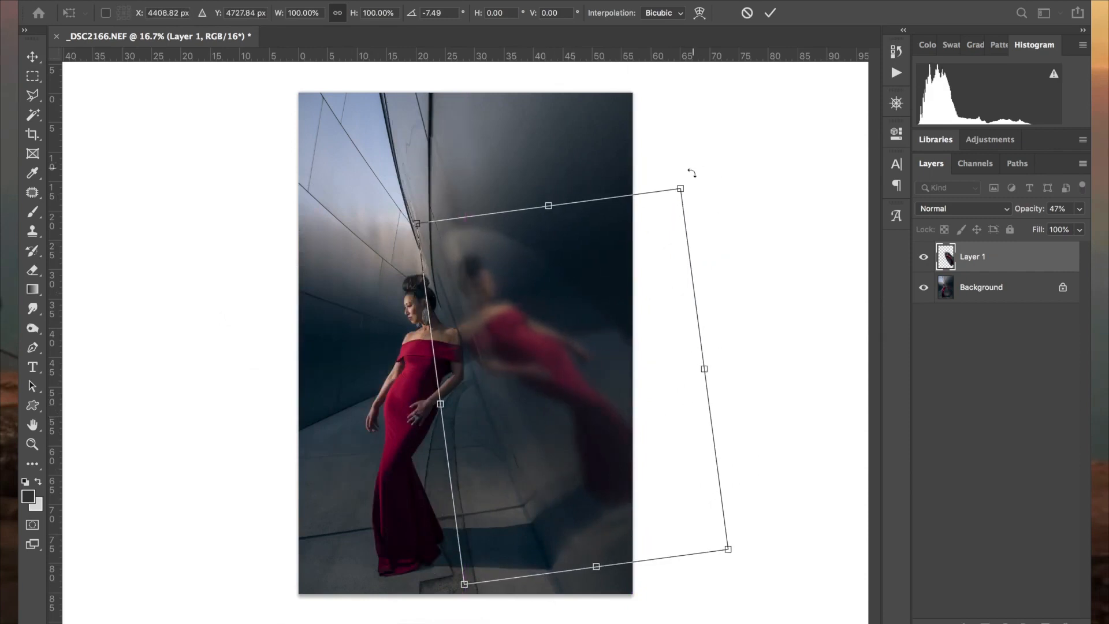
drag(689, 176, 686, 174)
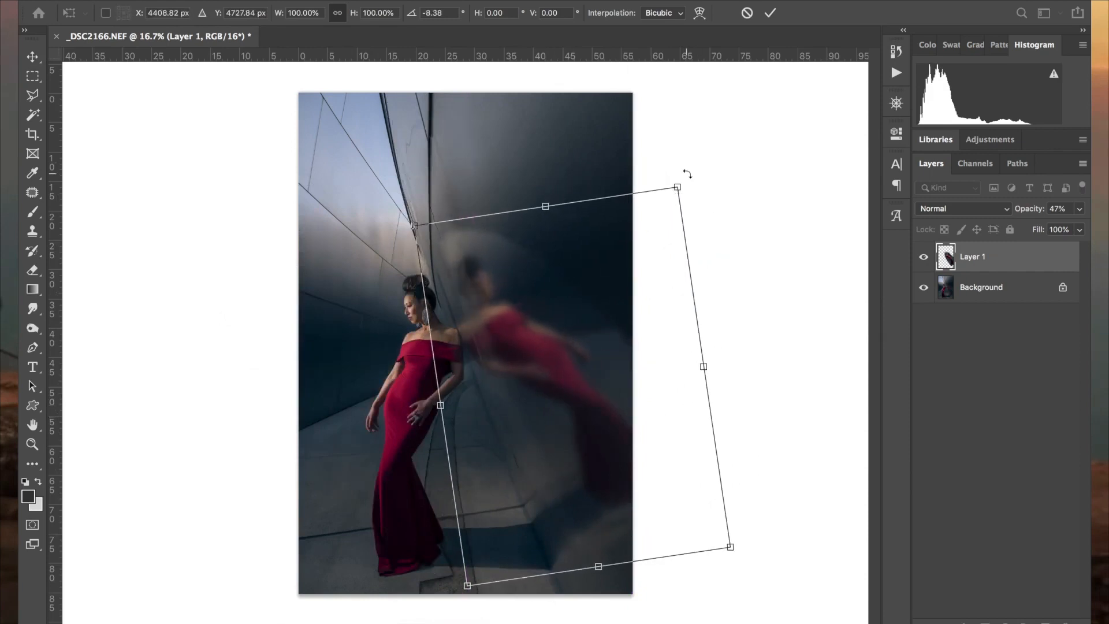
key(Up)
key(Up)
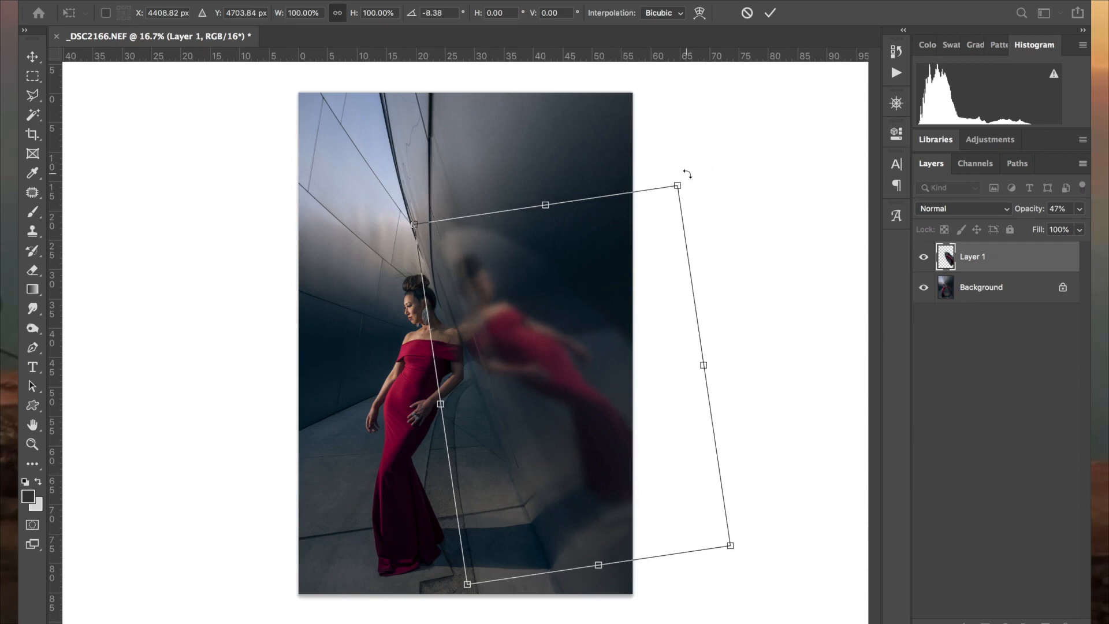
key(Return)
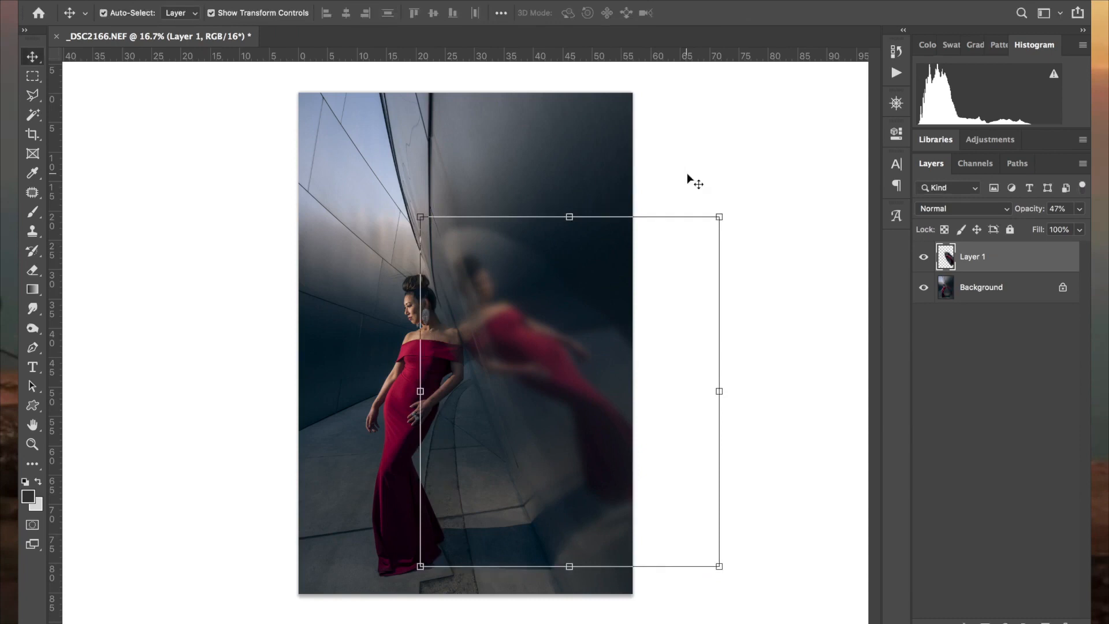
Step: Preview blend modes for Layer 1, keep Normal, and toggle the layer's visibility to compare it with the original reflection
click(948, 213)
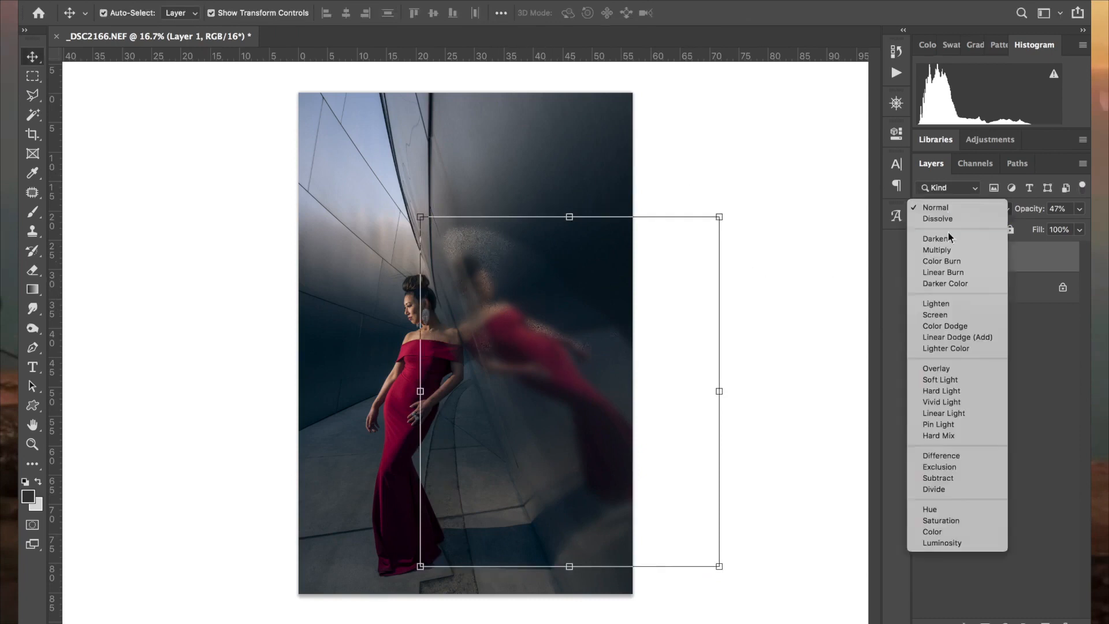
click(950, 209)
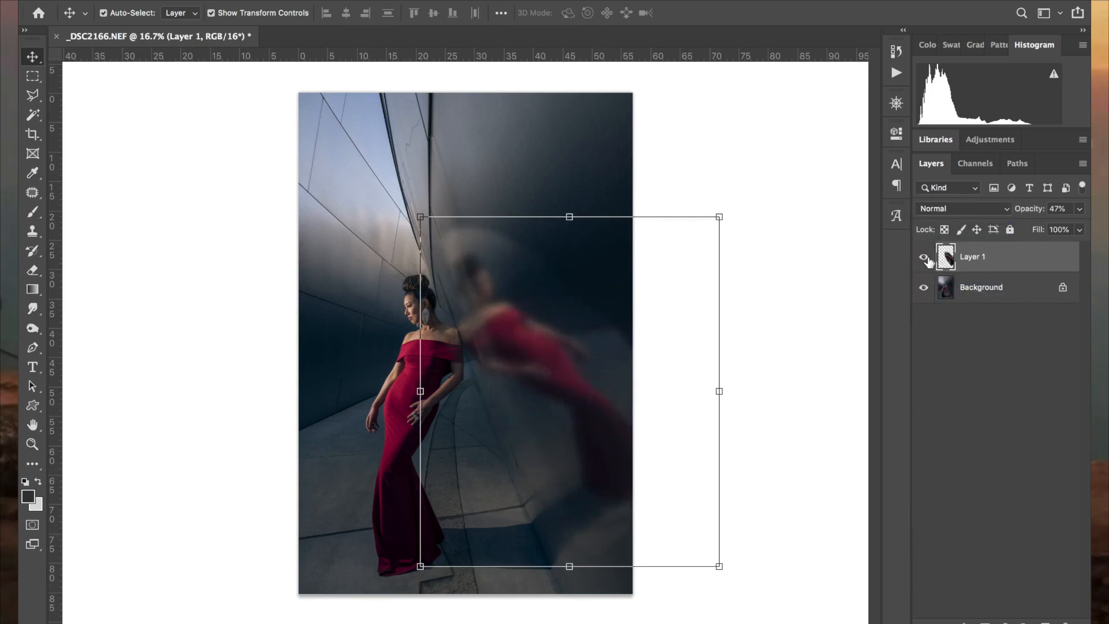
click(924, 259)
click(925, 259)
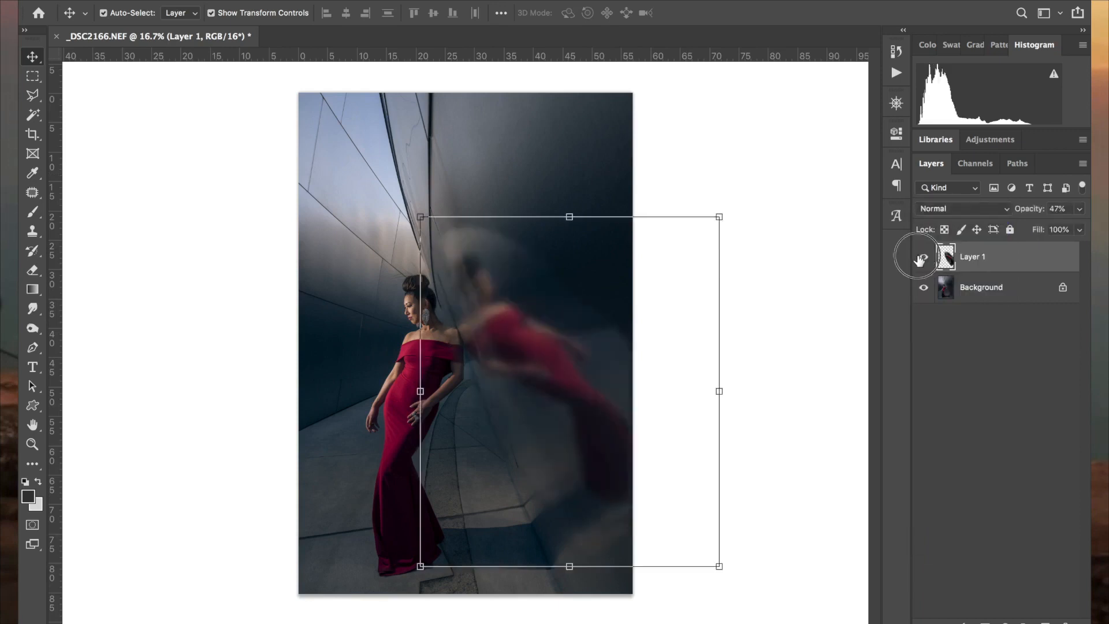
click(924, 258)
click(923, 259)
click(923, 259)
click(922, 259)
Step: Scale the blurred copy down to 96.54% and nudge it upward to match the original reflection
drag(719, 217, 694, 215)
key(super+z)
key(Up)
key(Up)
key(Up)
key(Up)
key(Up)
key(Up)
key(Up)
key(Up)
key(Up)
key(Up)
key(Up)
key(Up)
key(Up)
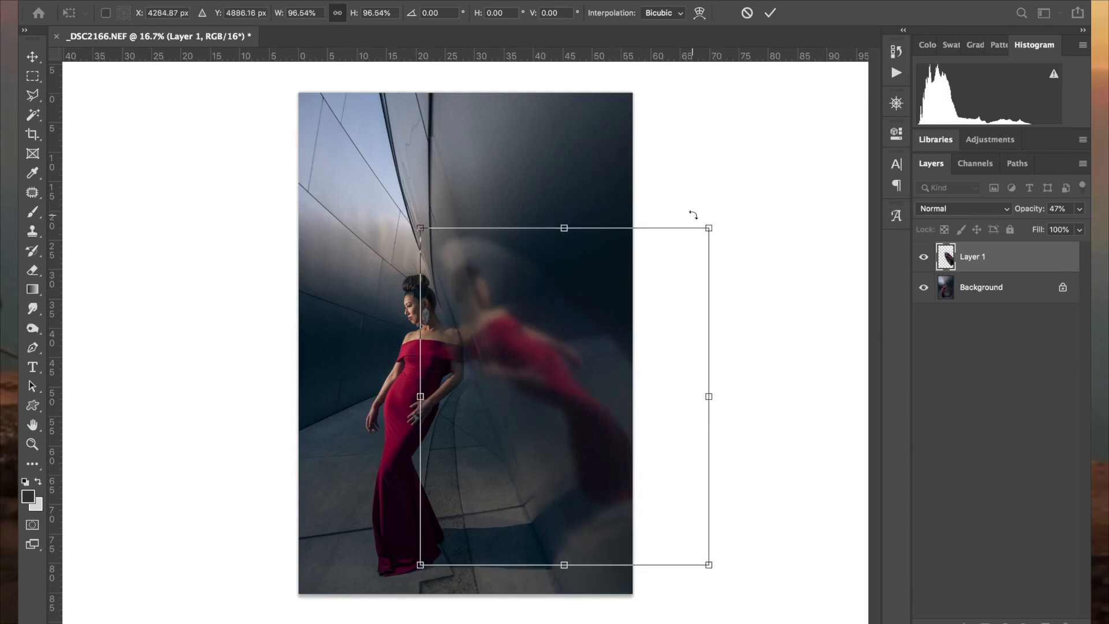
key(Return)
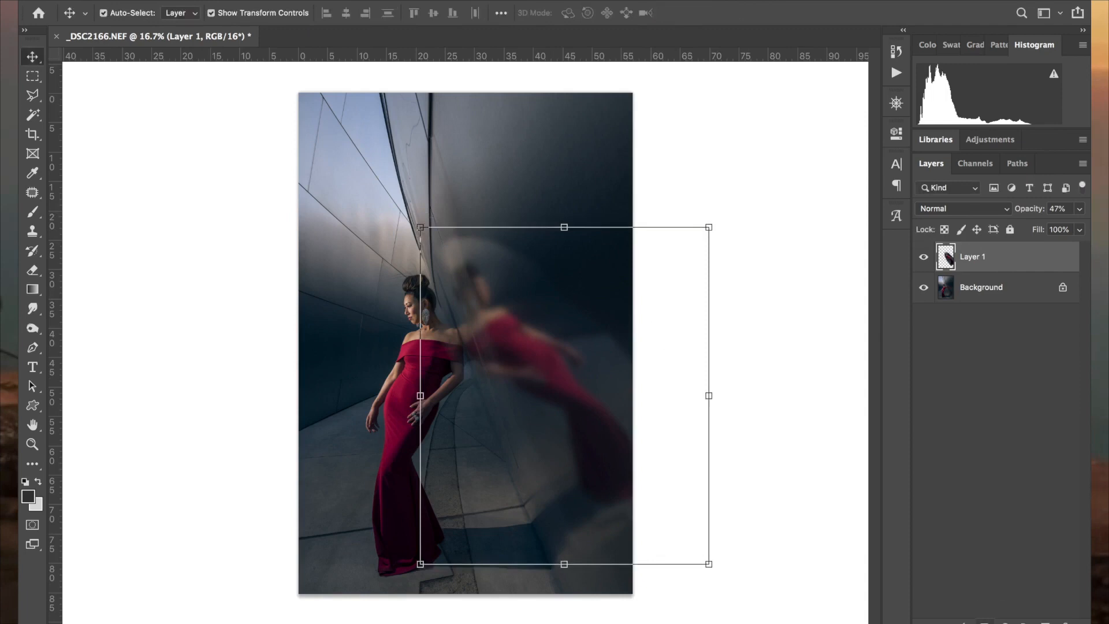
Step: Add a layer mask to Layer 1 and set up a soft Eraser at 900 px with 0% hardness
click(985, 621)
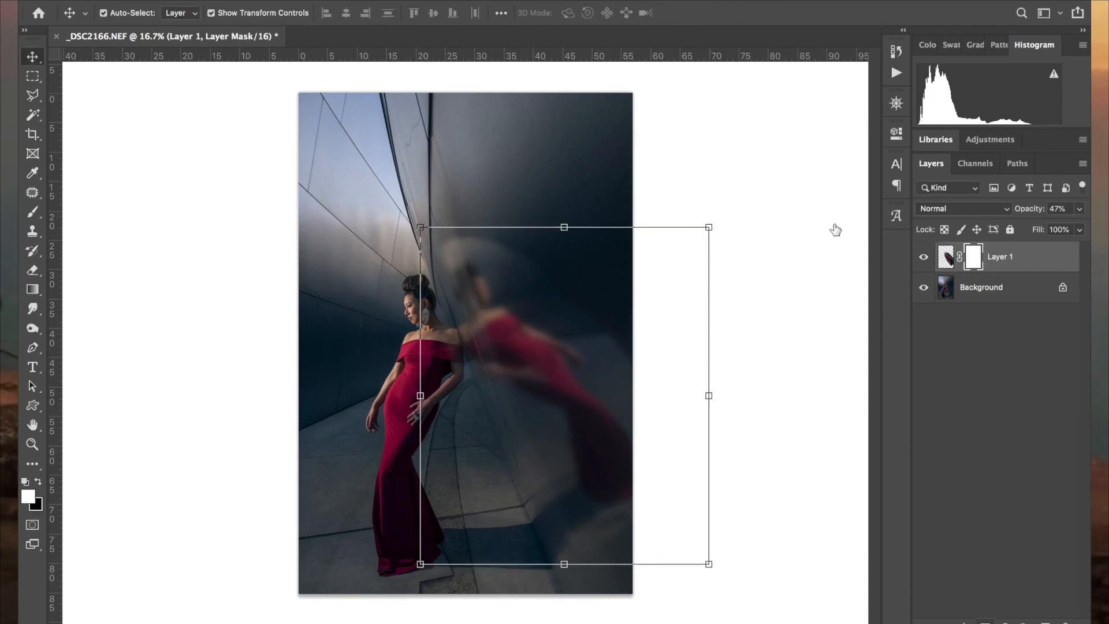
click(34, 268)
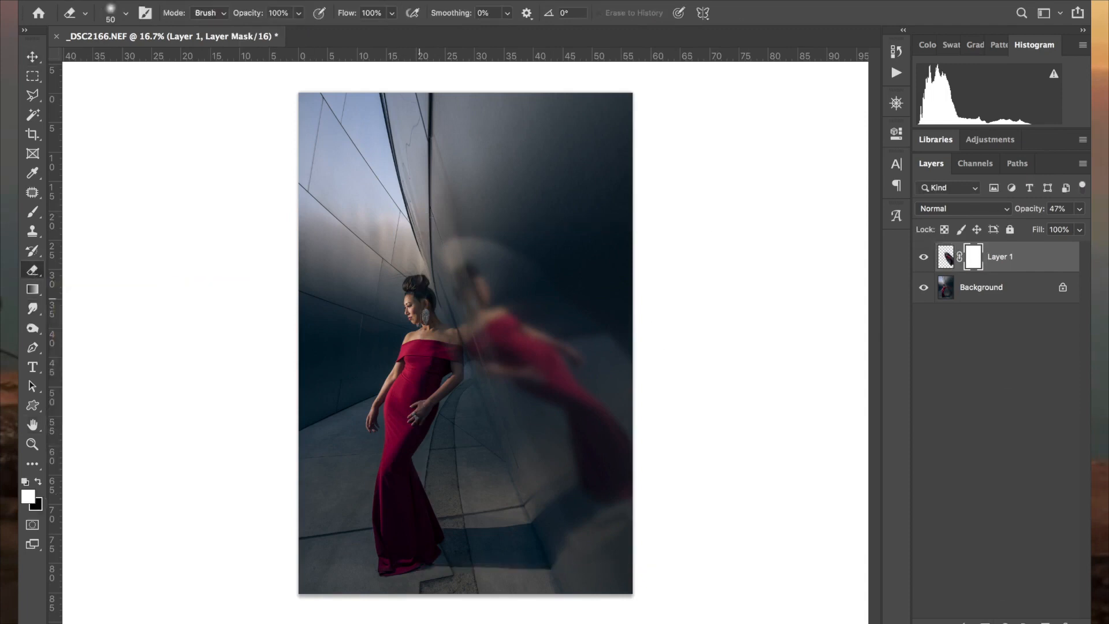
click(34, 496)
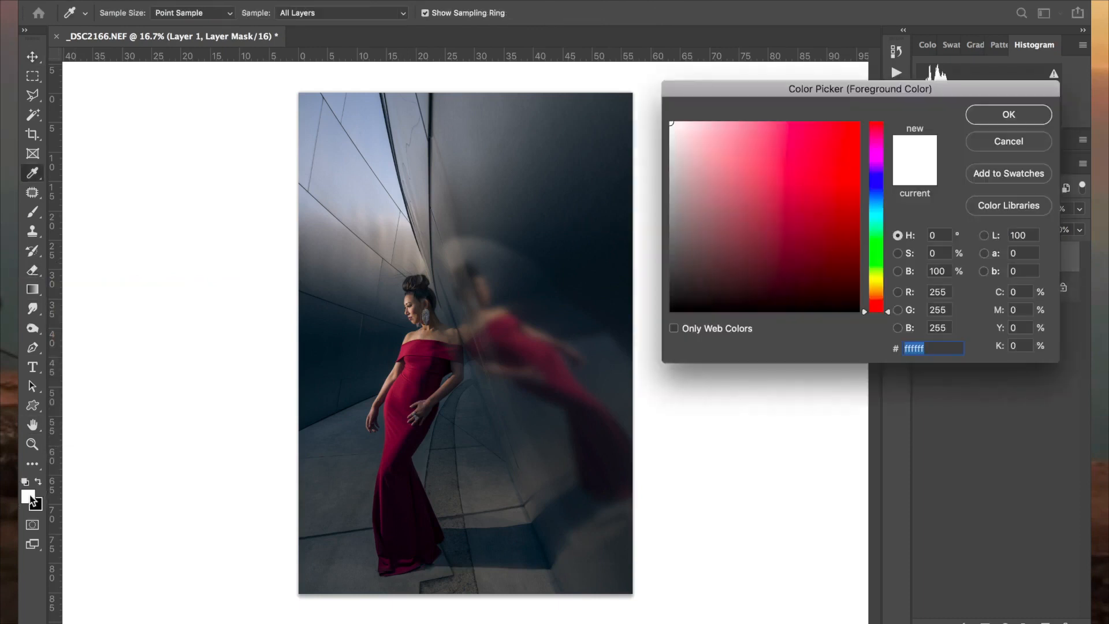
click(985, 112)
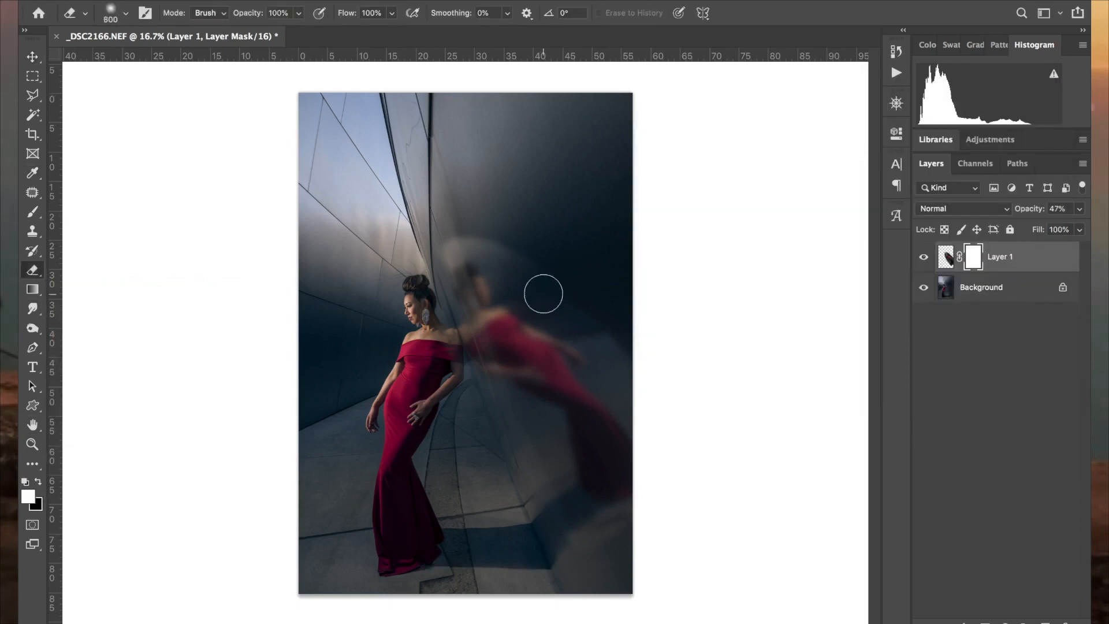
key(bracketright)
click(127, 13)
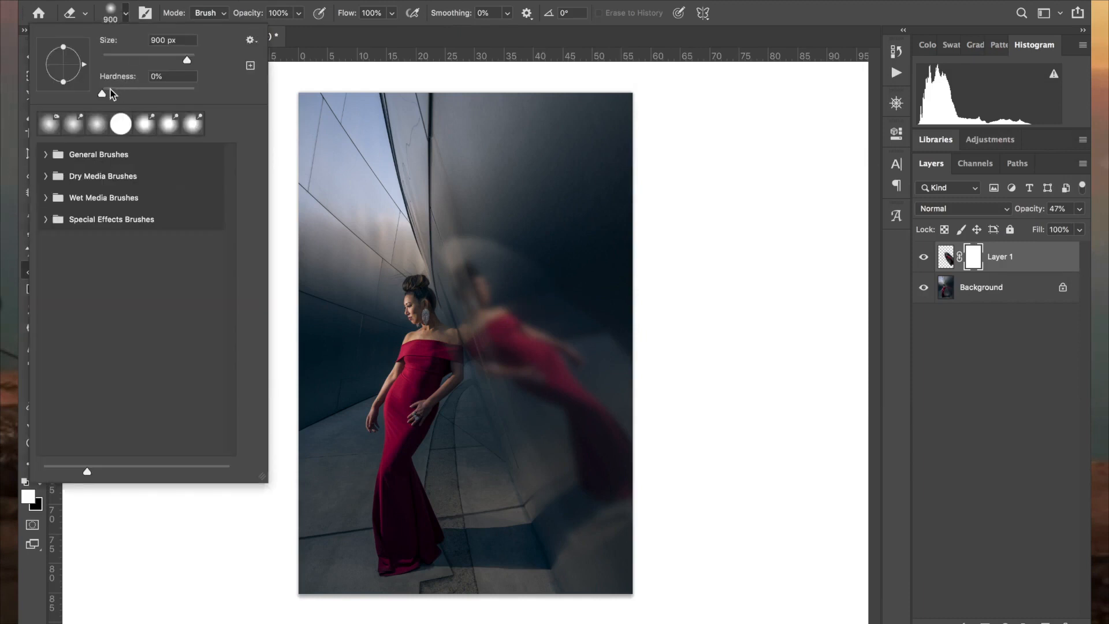
click(102, 95)
key(Return)
Step: Mask out the pale halo around the blurred copy's head and face, varying the eraser size between 900 and 1200
mouse_move(471, 266)
mouse_down()
mouse_move(457, 242)
mouse_move(448, 247)
mouse_move(479, 236)
mouse_move(517, 246)
mouse_up()
key(bracketright)
key(bracketright)
key(bracketright)
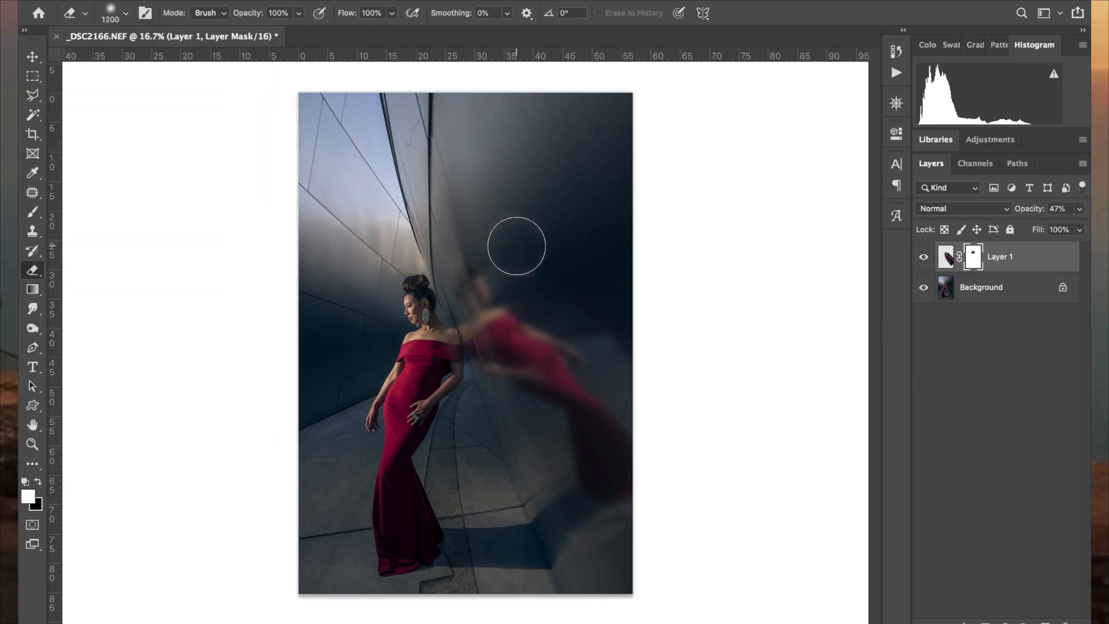
key(bracketleft)
key(bracketleft)
key(bracketleft)
key(bracketleft)
key(bracketleft)
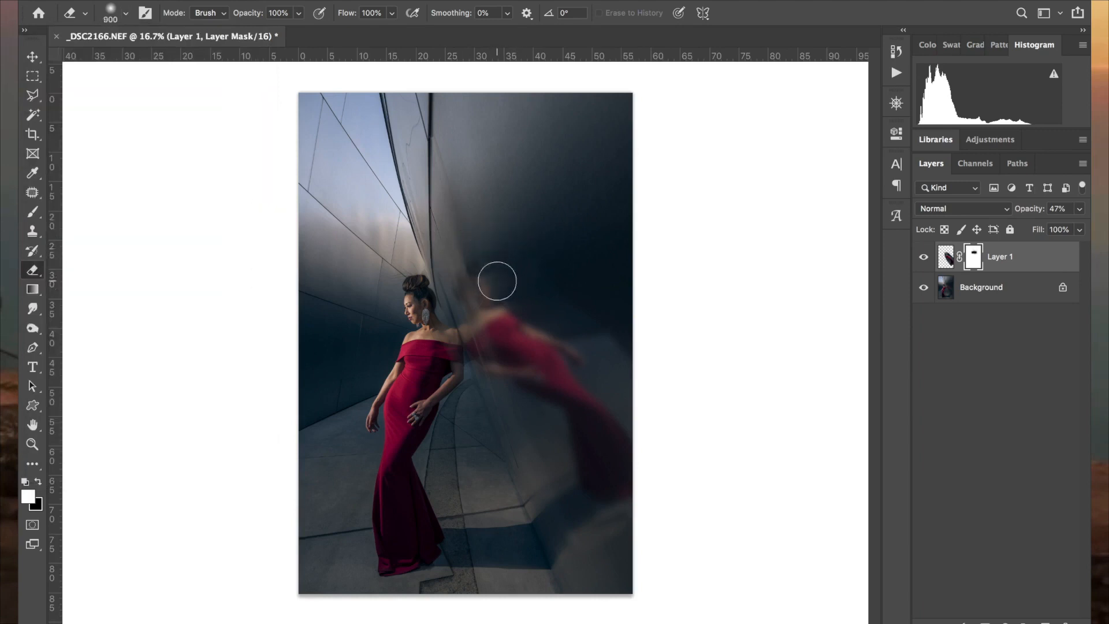
key(bracketright)
key(bracketright)
key(bracketright)
key(bracketright)
key(bracketright)
key(bracketright)
key(bracketright)
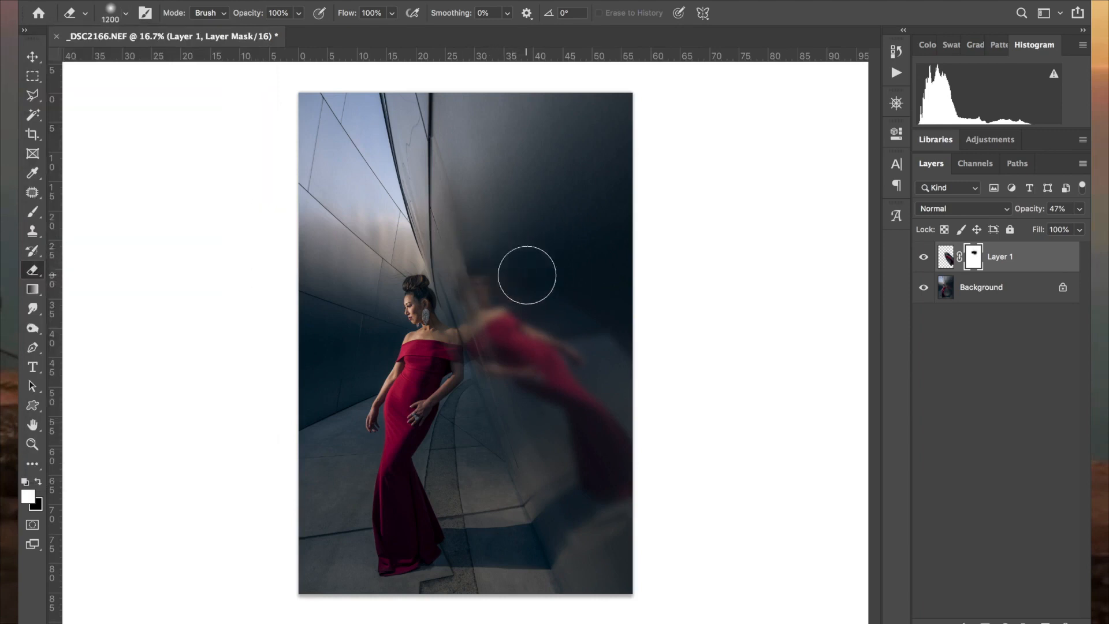
Step: Mask out the blurred copy along the outer side of the reflected dress, enlarging the eraser to 2700
key(bracketright)
key(bracketright)
drag(556, 304, 630, 382)
key(bracketright)
key(bracketright)
key(bracketright)
key(bracketright)
key(bracketright)
key(bracketright)
key(bracketright)
mouse_move(624, 458)
mouse_down()
mouse_move(632, 490)
mouse_move(622, 492)
mouse_up()
key(bracketright)
key(bracketright)
key(bracketright)
key(bracketright)
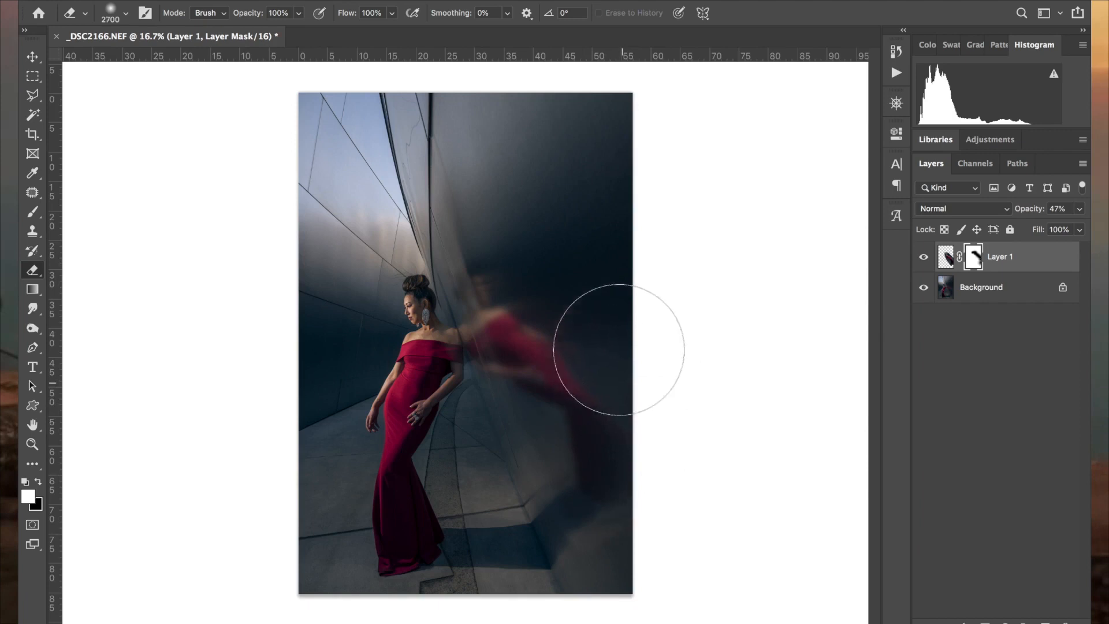
drag(616, 327, 572, 312)
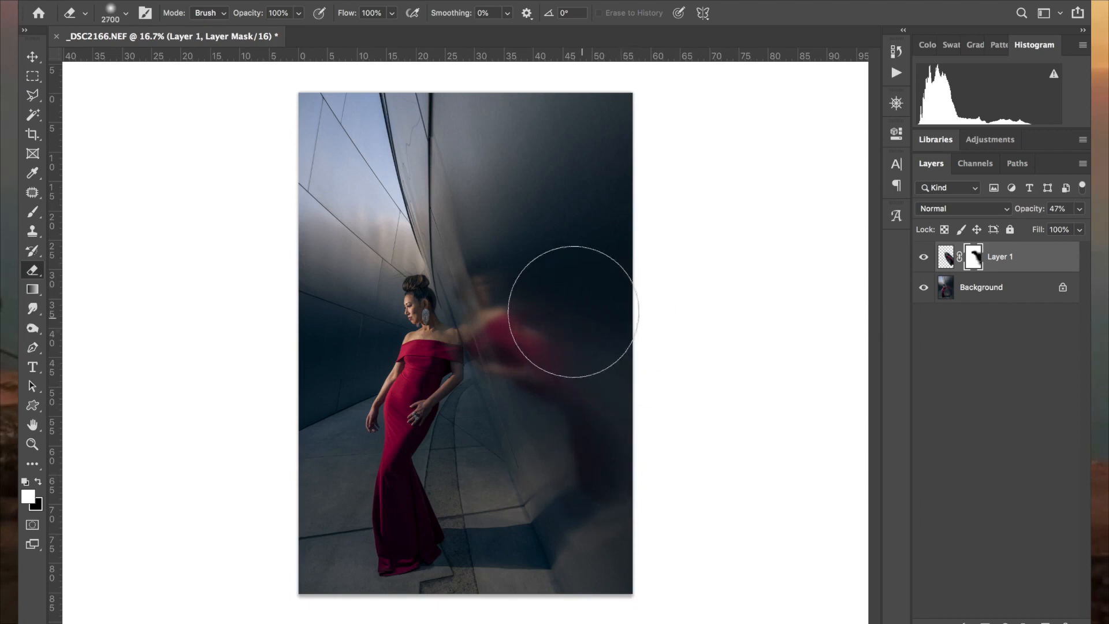
Step: Reduce the eraser to 2100 and toggle Layer 1's visibility to compare the masked copy with the original reflection
key(bracketleft)
key(bracketleft)
key(bracketleft)
key(bracketleft)
key(bracketleft)
key(bracketleft)
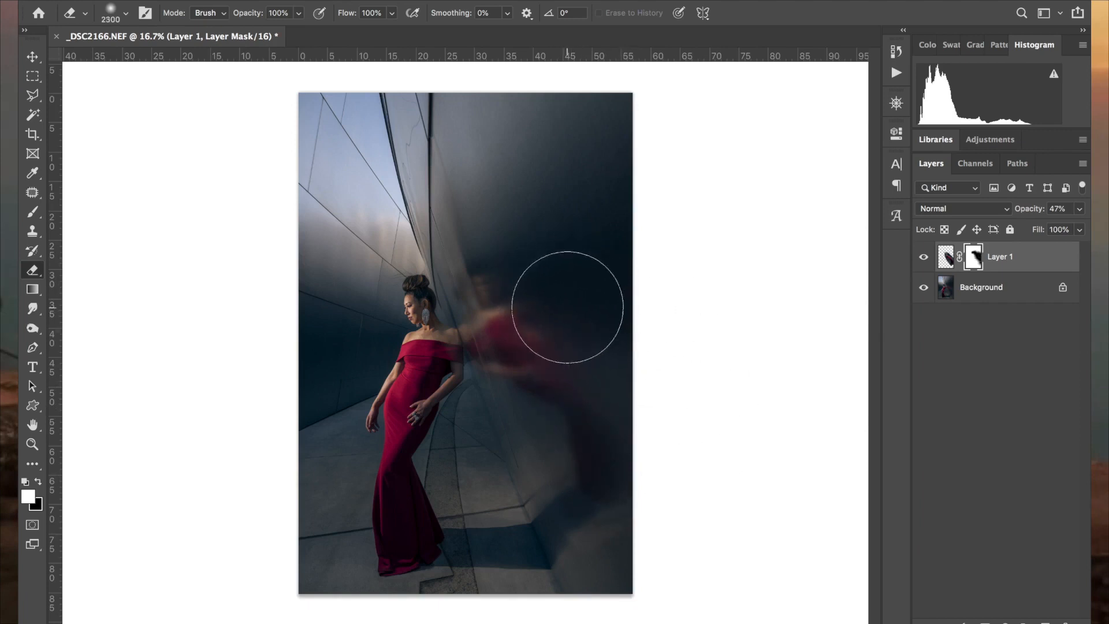
click(924, 257)
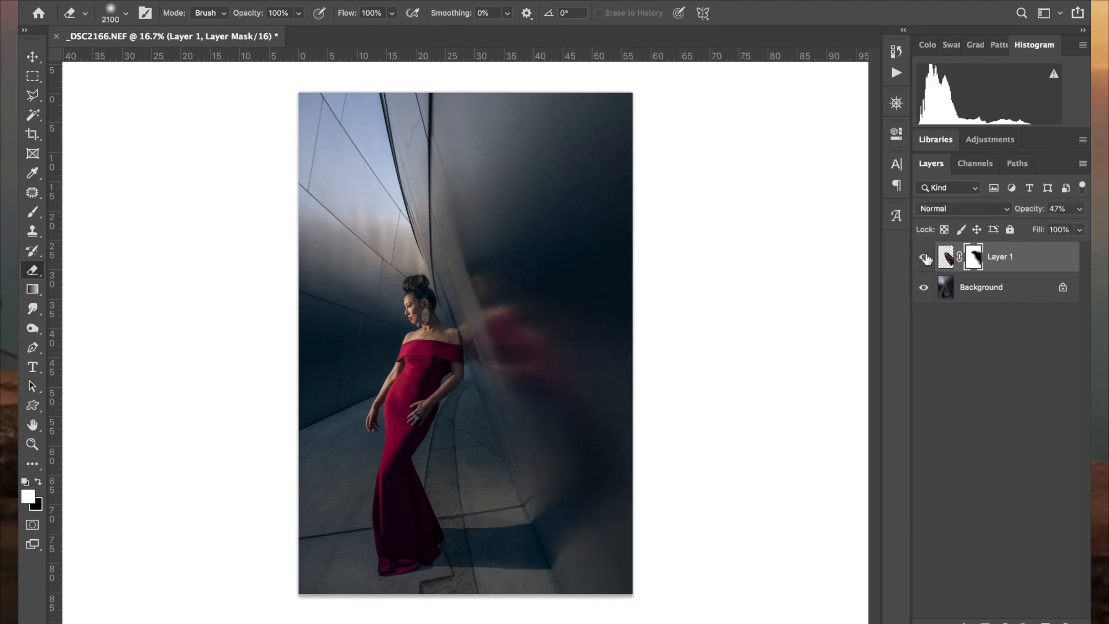
click(924, 257)
click(924, 257)
click(925, 258)
click(925, 257)
click(925, 257)
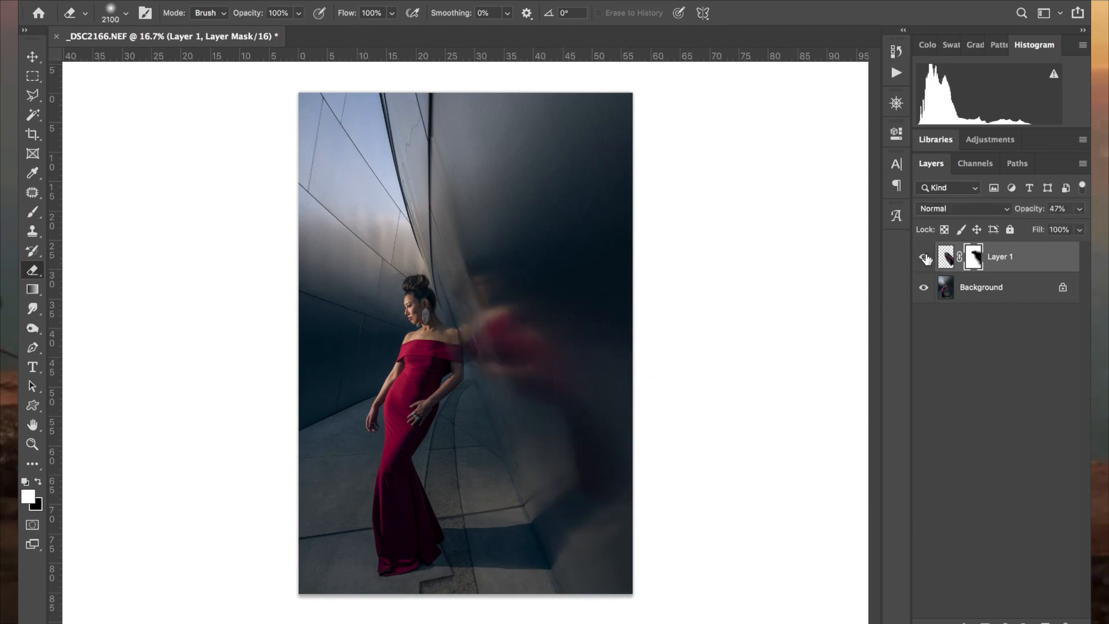
Step: Mask out the copy's inner edge beside the woman and its lower dress area, varying the eraser size between 700 and 2900
key(bracketleft)
key(bracketleft)
key(bracketleft)
key(bracketleft)
key(bracketleft)
key(bracketleft)
key(bracketleft)
key(bracketleft)
key(bracketleft)
key(bracketleft)
key(bracketleft)
key(bracketleft)
key(bracketleft)
key(bracketleft)
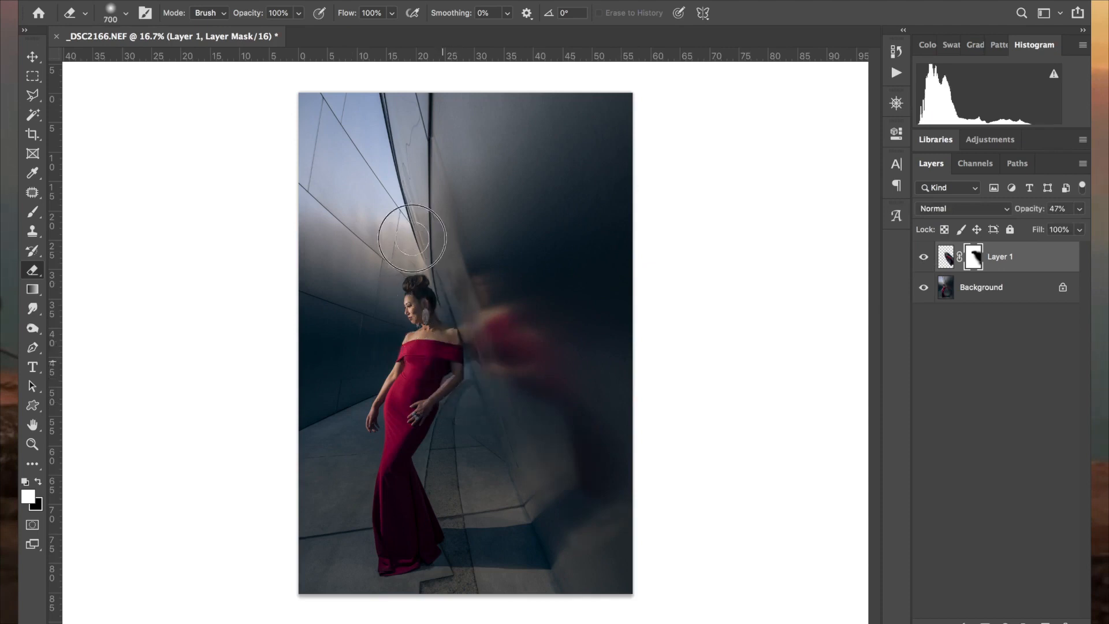
key(bracketright)
key(bracketright)
key(bracketright)
key(bracketright)
key(bracketright)
key(bracketright)
key(bracketright)
key(bracketright)
key(bracketright)
key(bracketright)
key(bracketright)
key(bracketright)
key(bracketright)
key(bracketright)
key(bracketright)
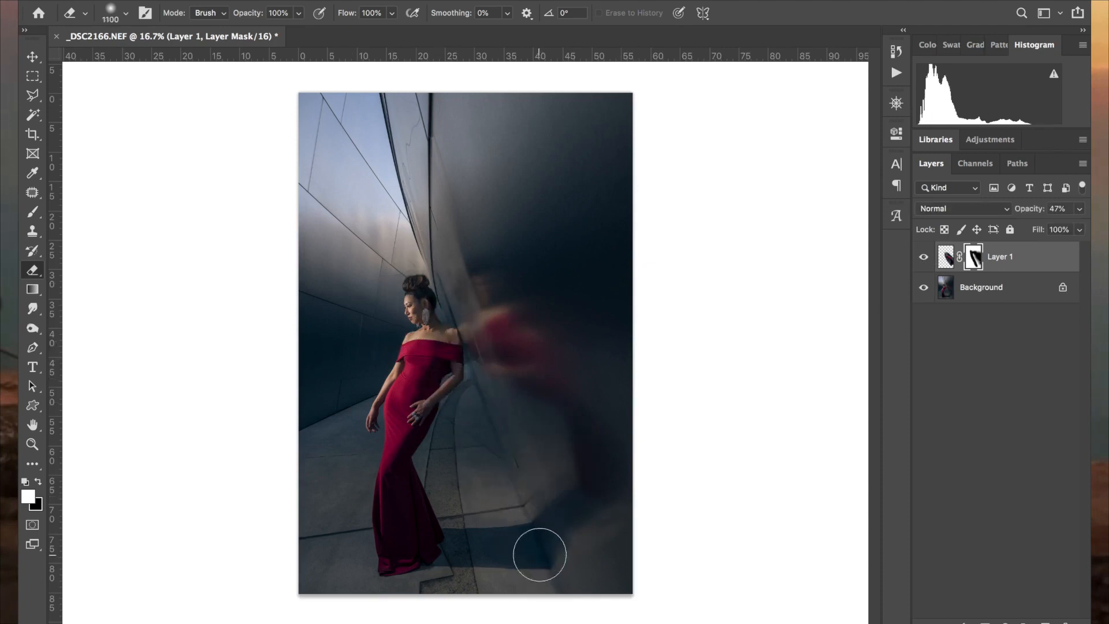
mouse_move(539, 554)
mouse_down()
mouse_move(536, 522)
mouse_move(561, 505)
mouse_move(588, 555)
mouse_move(608, 542)
mouse_move(631, 458)
mouse_move(616, 523)
mouse_move(565, 565)
mouse_move(615, 533)
mouse_move(590, 473)
mouse_up()
key(bracketright)
key(bracketright)
key(bracketright)
key(bracketright)
key(bracketright)
key(bracketright)
key(bracketright)
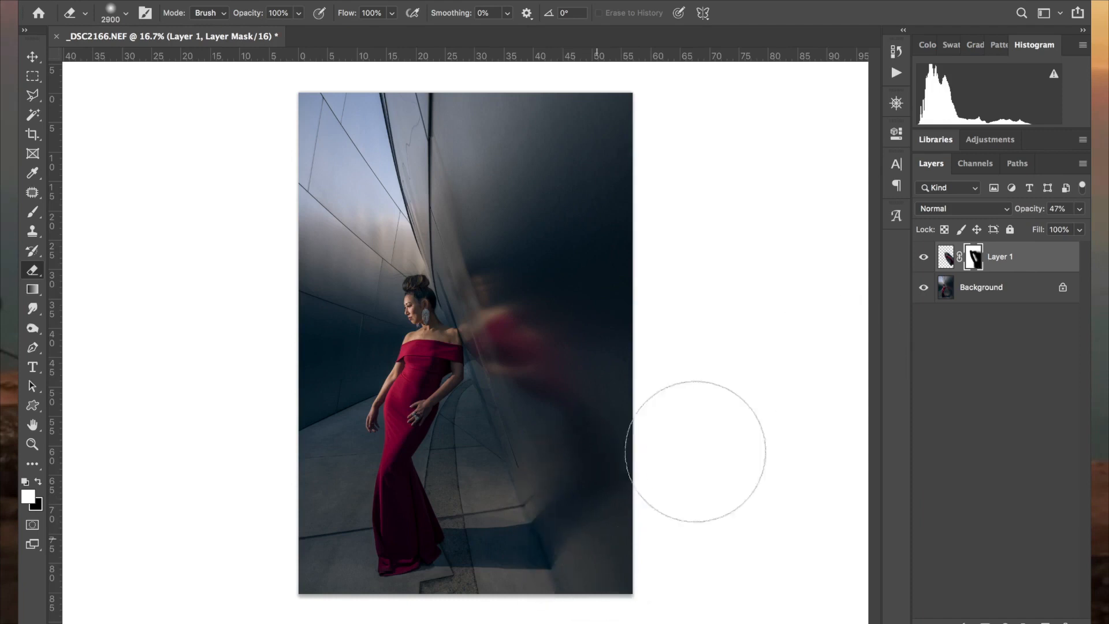
Step: Toggle Layer 1's visibility repeatedly to compare the reflection with and without the masked copy
click(925, 258)
click(925, 257)
click(924, 257)
click(924, 258)
click(925, 257)
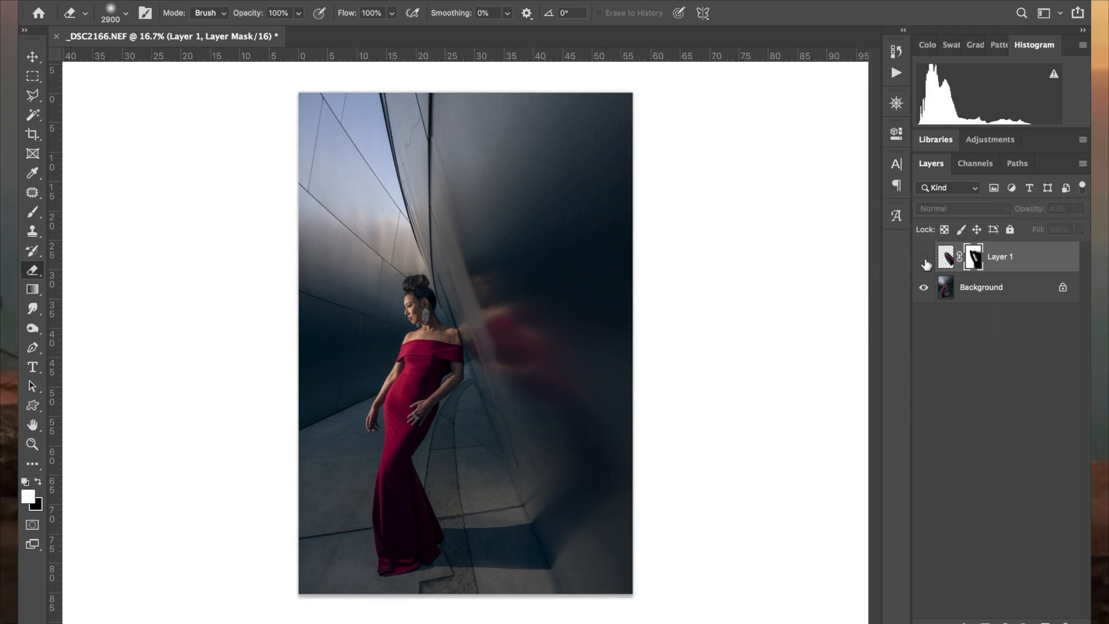
click(925, 258)
Step: Nudge Layer 1 slightly up and to the left with the Move tool to line it up with the original reflection
key(super+equal)
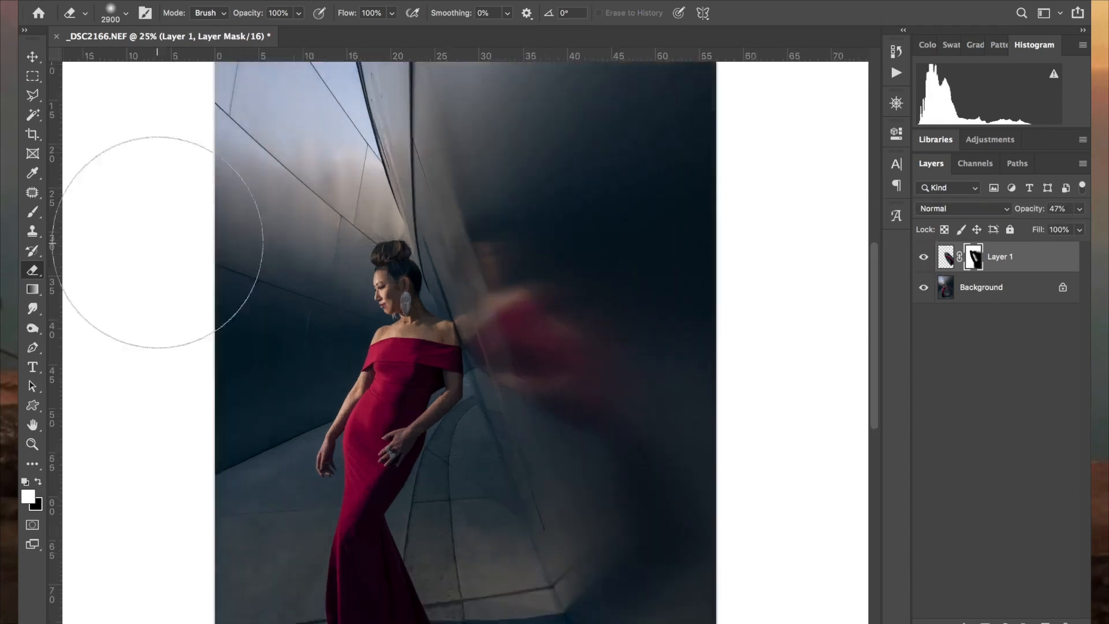
click(33, 56)
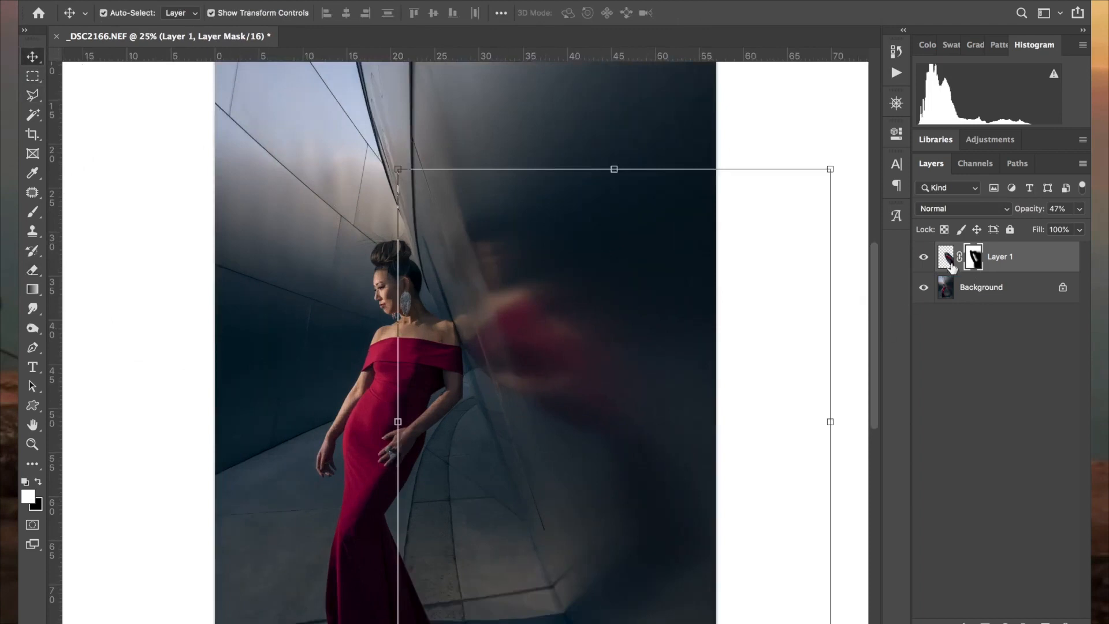
click(924, 257)
click(924, 258)
key(Up)
key(Up)
key(Up)
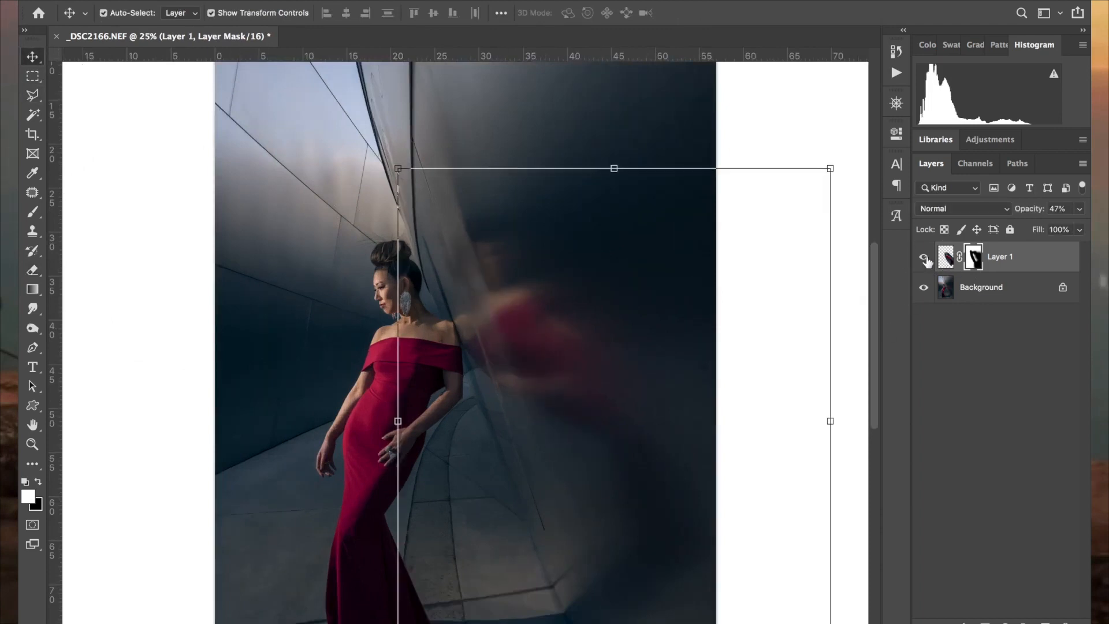
key(Left)
key(Left)
key(Left)
key(Left)
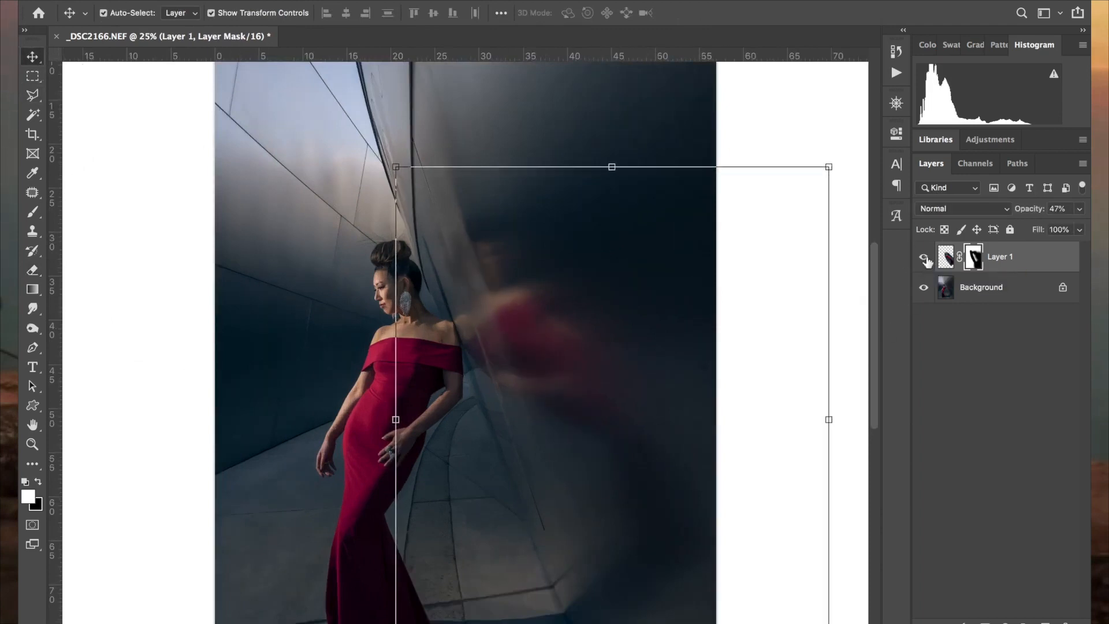
Step: Compare Layer 1 with the original reflection and fine-tune its alignment with two more nudges up and two left
click(925, 258)
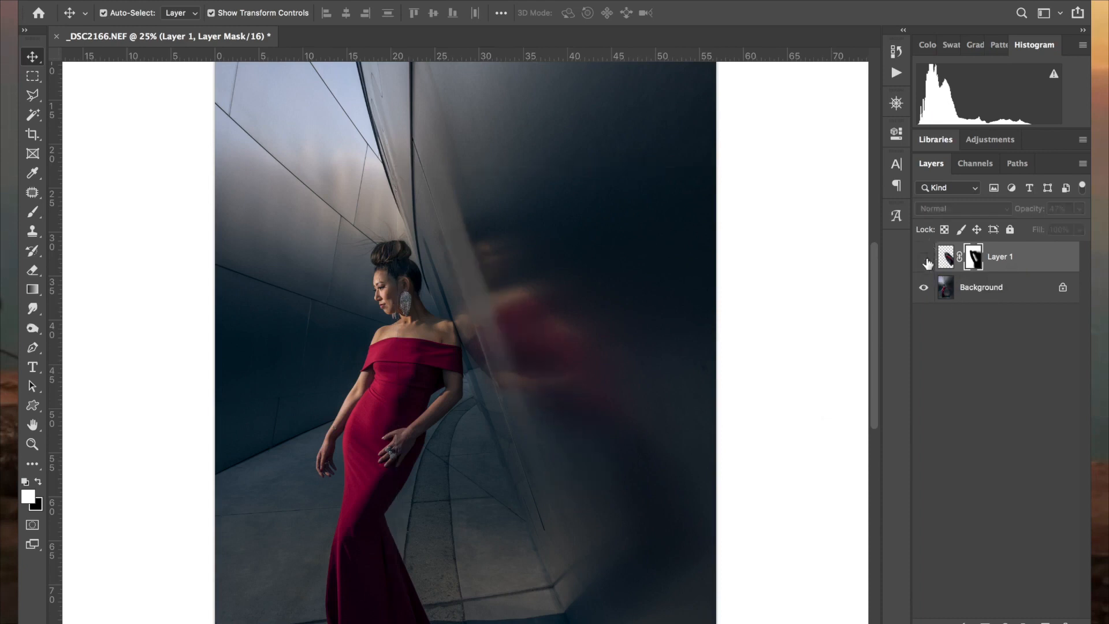
click(925, 257)
click(925, 258)
click(925, 258)
click(925, 257)
click(925, 258)
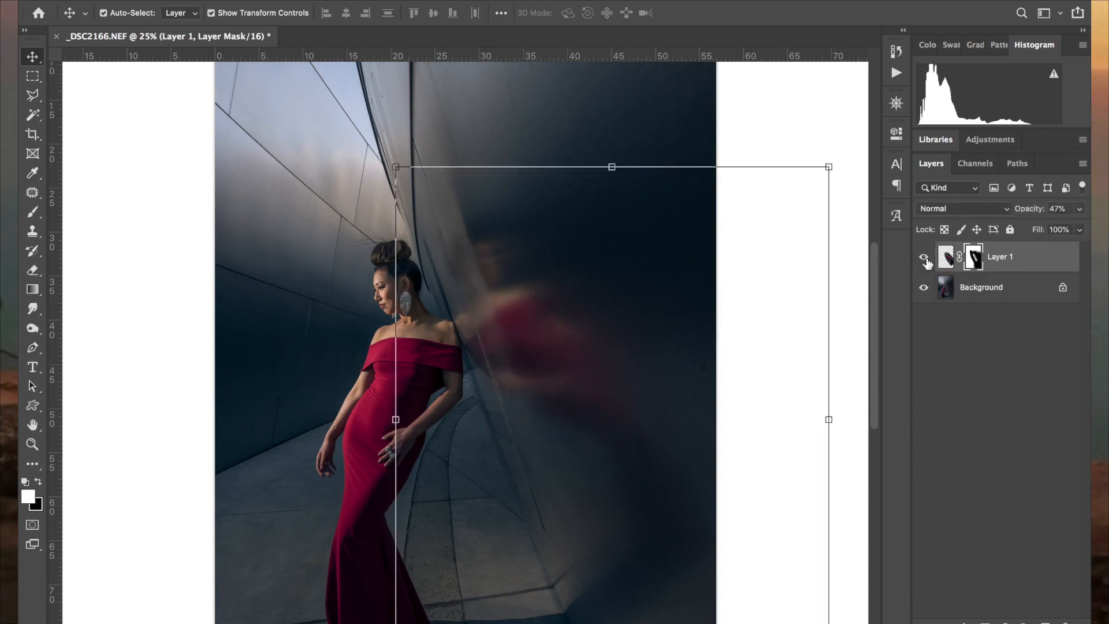
key(Up)
key(Left)
key(Up)
key(Left)
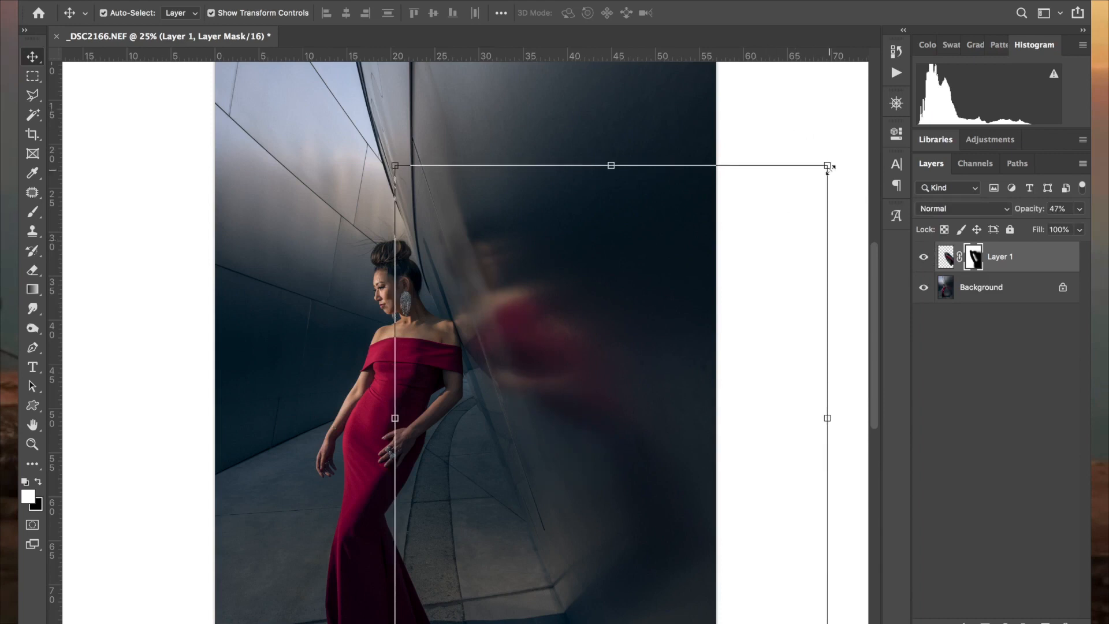
Step: Raise Layer 1's opacity to 100% and toggle its visibility to check the stronger reflection
click(925, 256)
click(924, 256)
click(1079, 208)
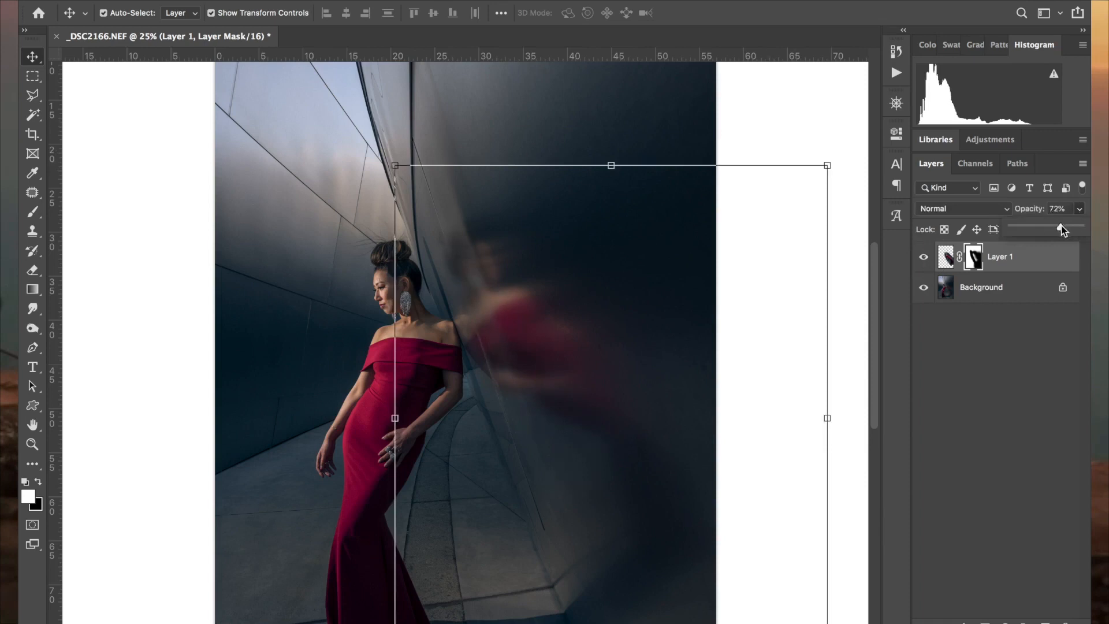
drag(1062, 225, 1080, 228)
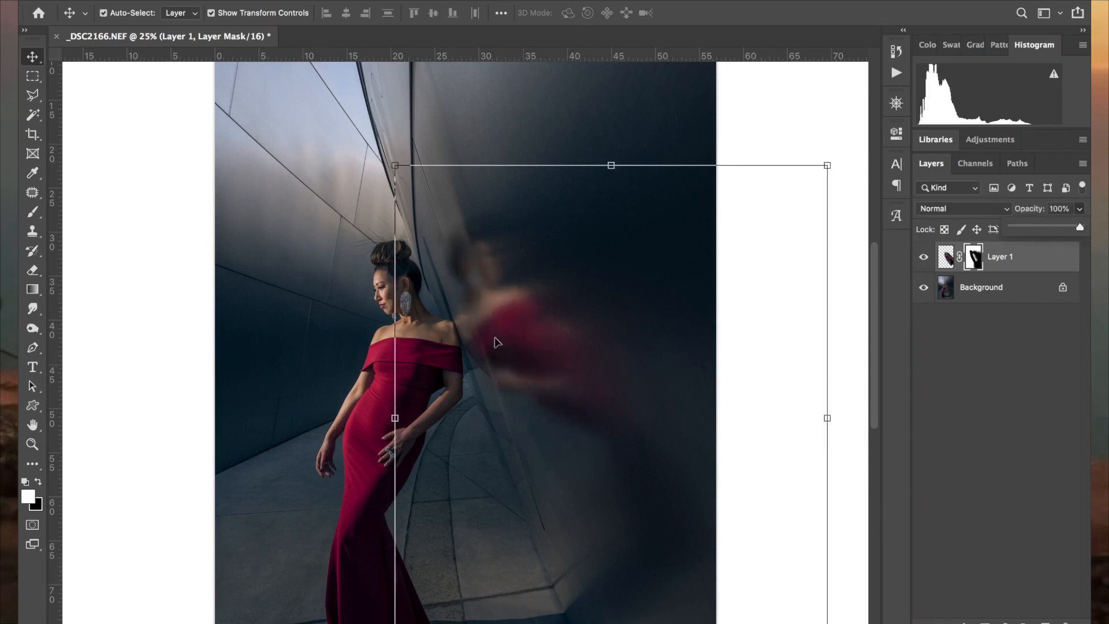
click(924, 257)
click(925, 258)
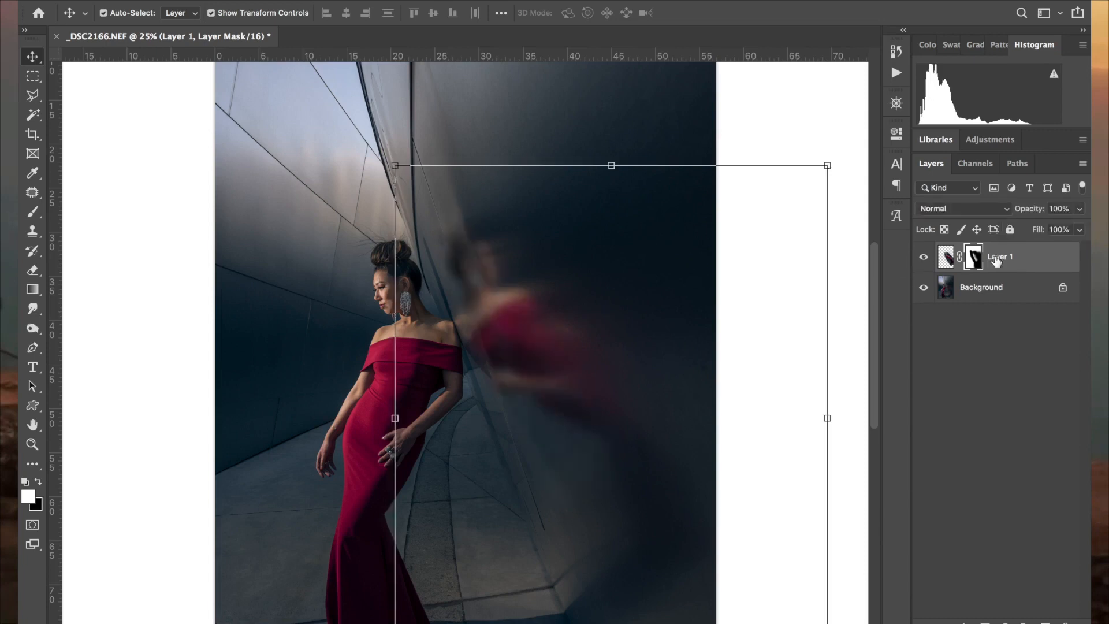
Step: Lower Layer 1's fill to about 70%
click(1079, 229)
drag(1078, 247, 1060, 248)
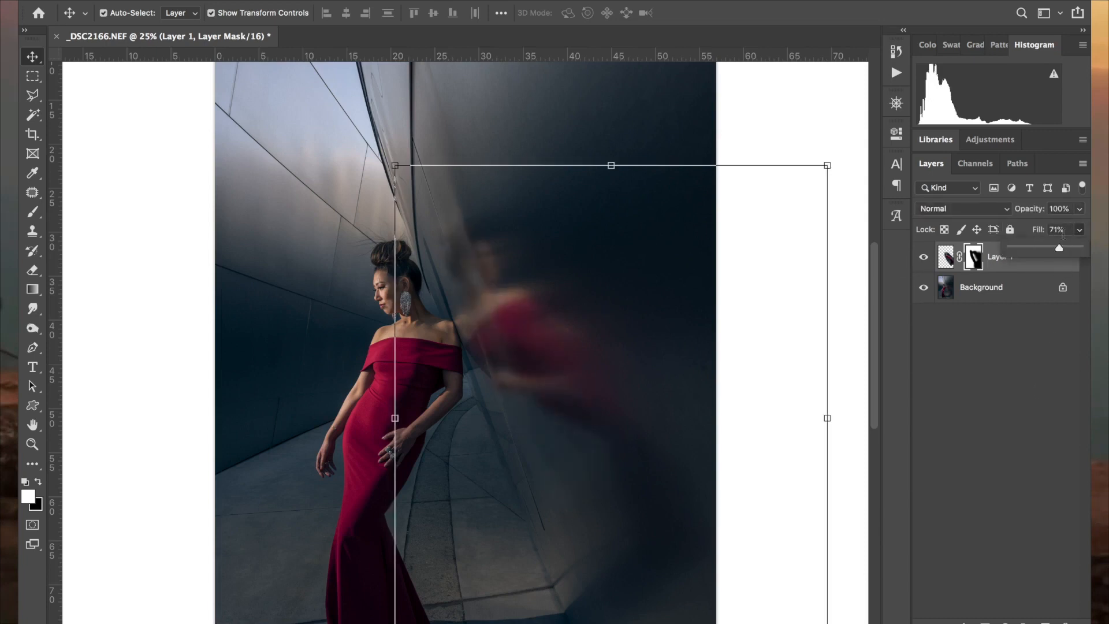
click(1028, 232)
text(70)
Step: Select Layer 1 and the Background layer and merge them into one layer
click(989, 369)
key(super+minus)
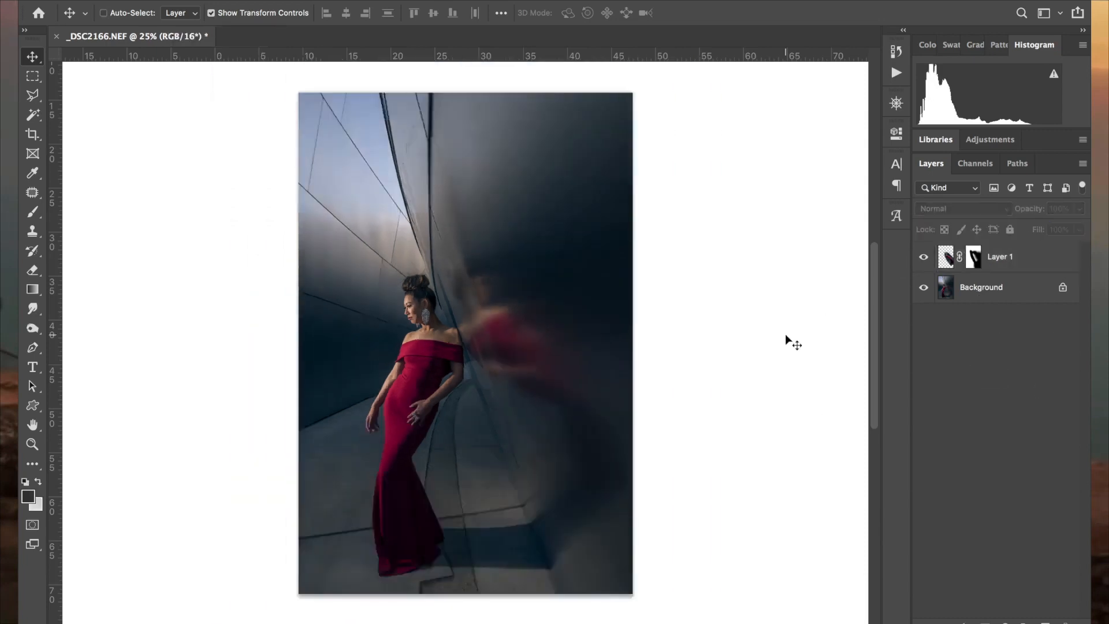
click(997, 286)
shift+click(1020, 264)
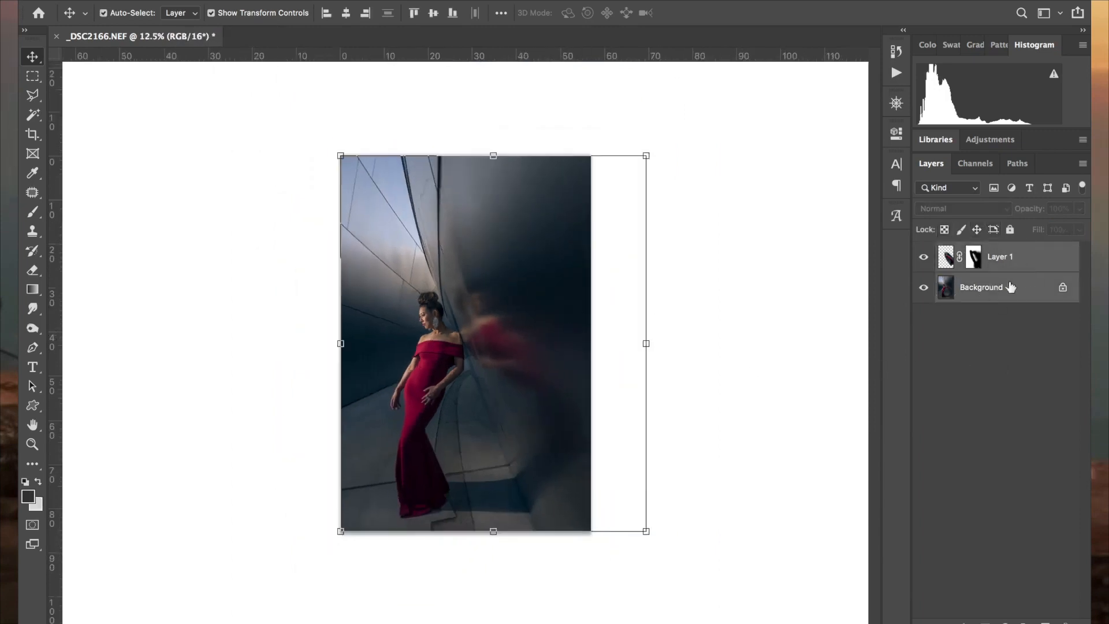
key(super+e)
Step: Patch the light streak along the wall seam just below the reflected forearm with the Patch tool
key(super+plus)
key(super+plus)
key(super+plus)
key(super+plus)
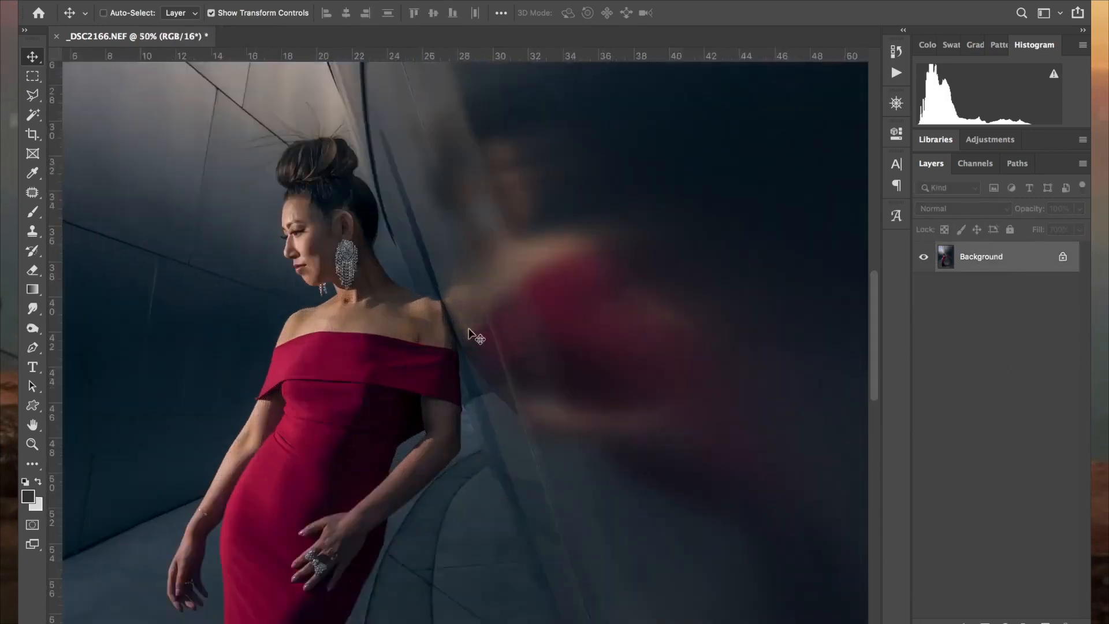
scroll(469, 329, up, 5)
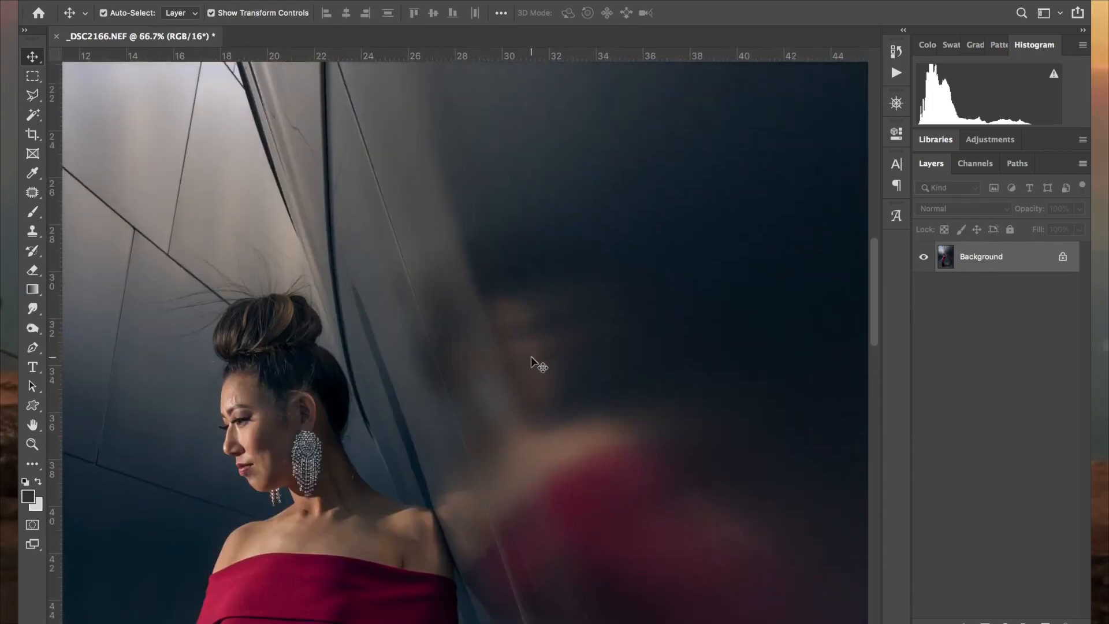
scroll(531, 358, down, 4)
scroll(531, 356, down, 3)
key(j)
scroll(495, 223, right, 3)
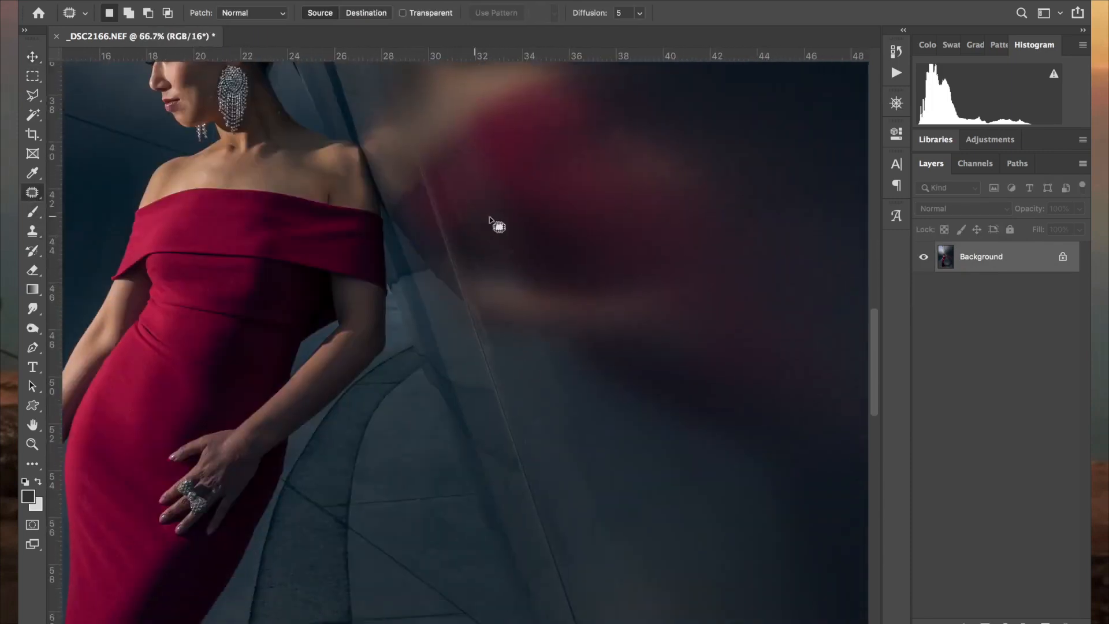
scroll(451, 204, down, 3)
key(super+plus)
scroll(453, 171, up, 5)
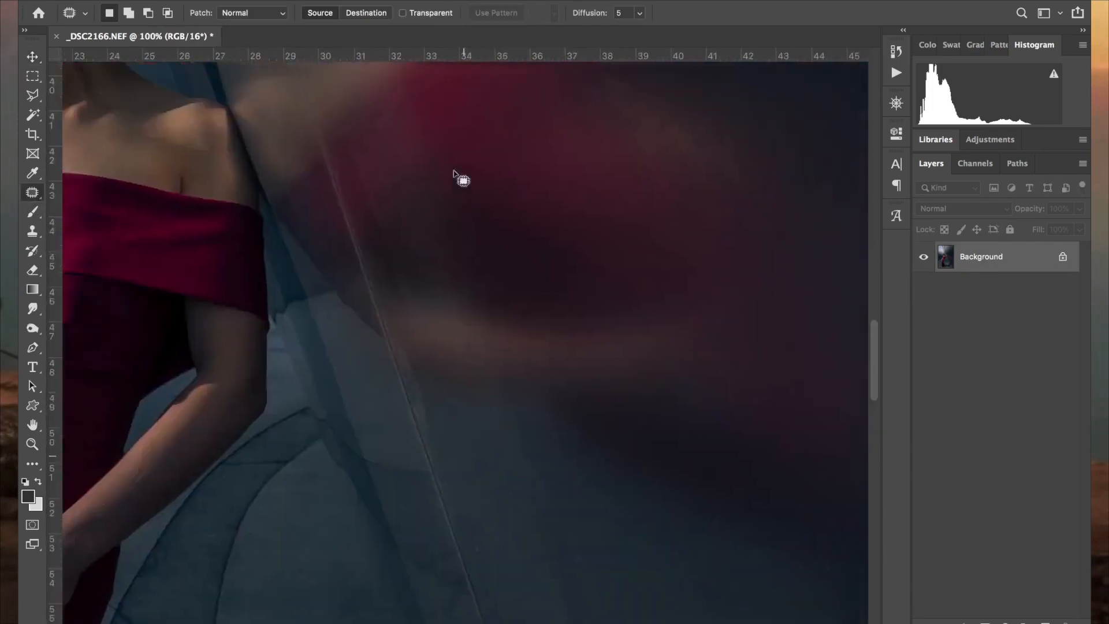
mouse_move(393, 336)
mouse_down()
mouse_move(421, 375)
mouse_move(428, 443)
mouse_up()
drag(424, 380, 448, 383)
key(super+d)
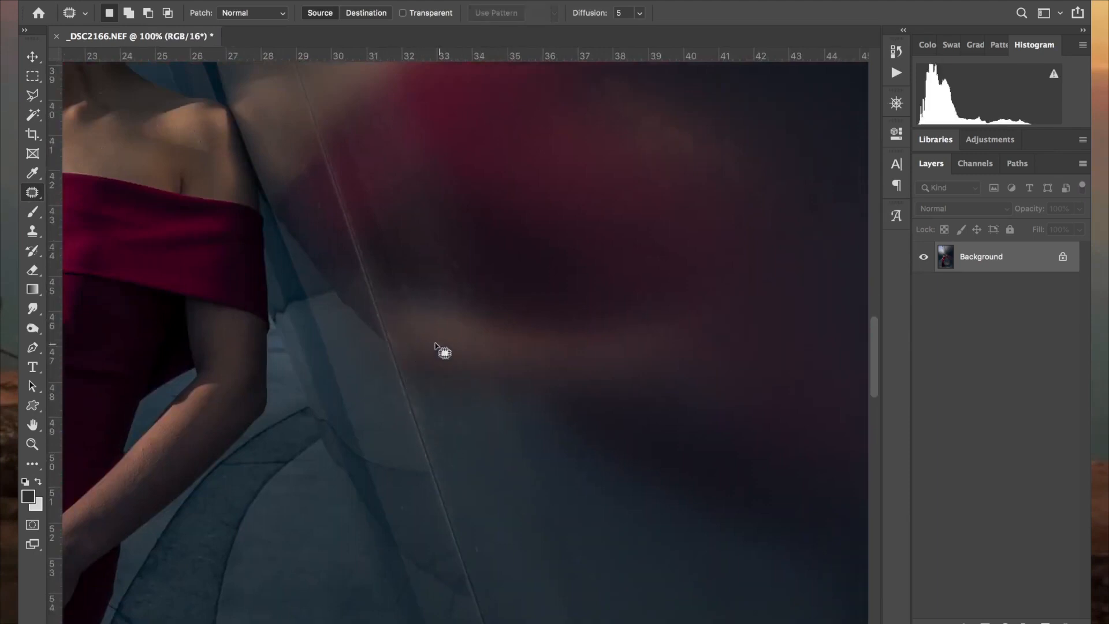
Step: Patch the uneven spots around the reflected arm and the dark red dress area beside the wall seam
mouse_move(422, 333)
mouse_down()
mouse_move(407, 366)
mouse_move(436, 389)
mouse_move(478, 391)
mouse_up()
key(super+d)
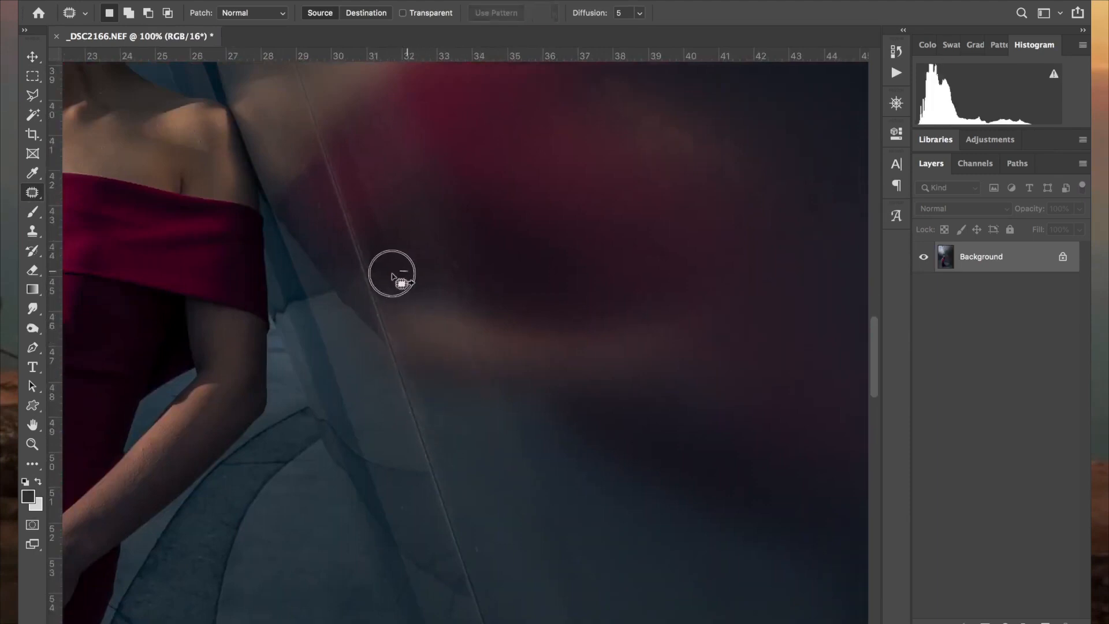
mouse_move(391, 272)
mouse_down()
mouse_move(407, 304)
mouse_move(446, 305)
mouse_up()
key(super+d)
mouse_move(381, 200)
mouse_down()
mouse_move(358, 173)
mouse_move(391, 224)
mouse_move(408, 213)
mouse_up()
key(super+d)
mouse_move(447, 251)
mouse_down()
mouse_move(477, 301)
mouse_move(500, 279)
mouse_up()
key(super+d)
Step: Patch the blemishes on the dark wall below the reflected arm, replacing them with clean neighbouring texture
mouse_move(433, 401)
mouse_down()
mouse_move(466, 466)
mouse_move(498, 476)
mouse_up()
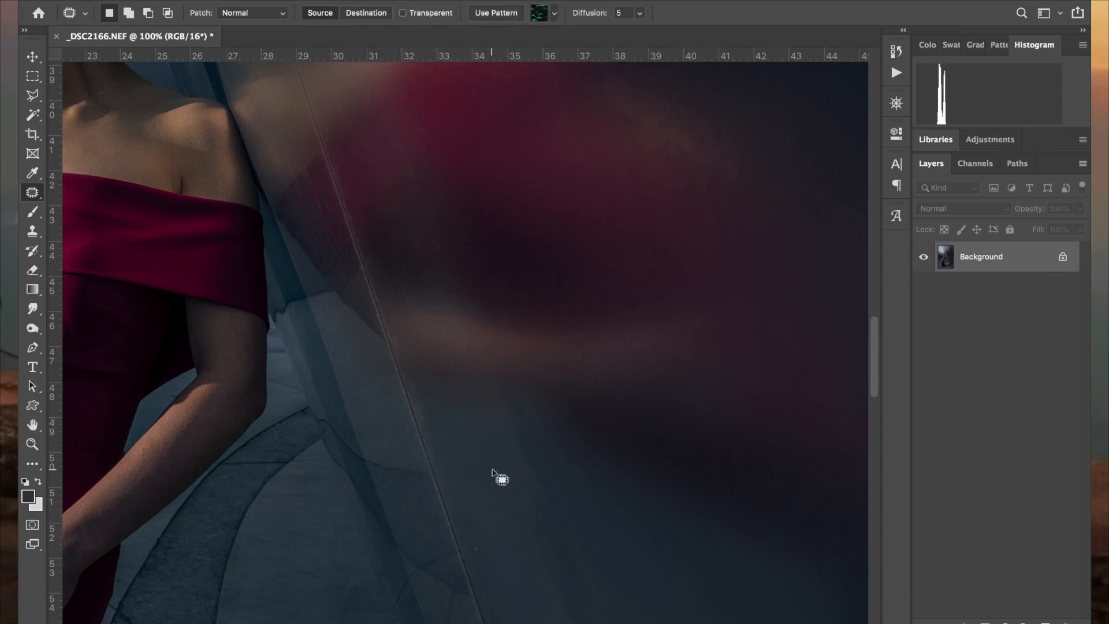
key(super+d)
scroll(548, 495, down, 3)
drag(484, 439, 481, 466)
drag(475, 449, 510, 455)
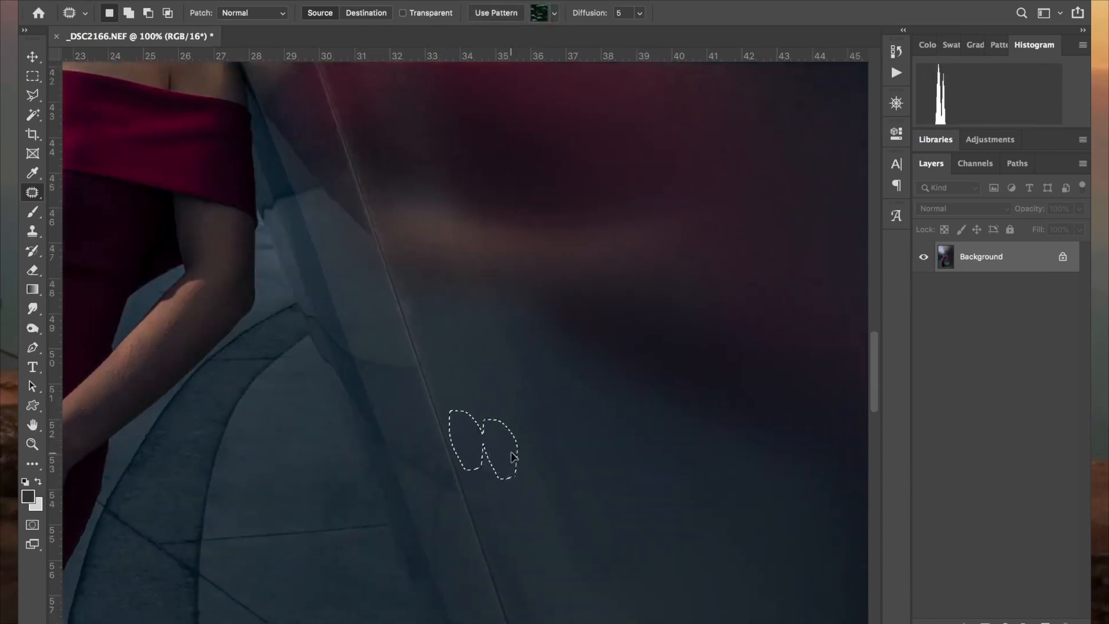
key(super+d)
mouse_move(397, 280)
mouse_down()
mouse_move(409, 280)
mouse_move(421, 341)
mouse_move(445, 341)
mouse_up()
key(super+d)
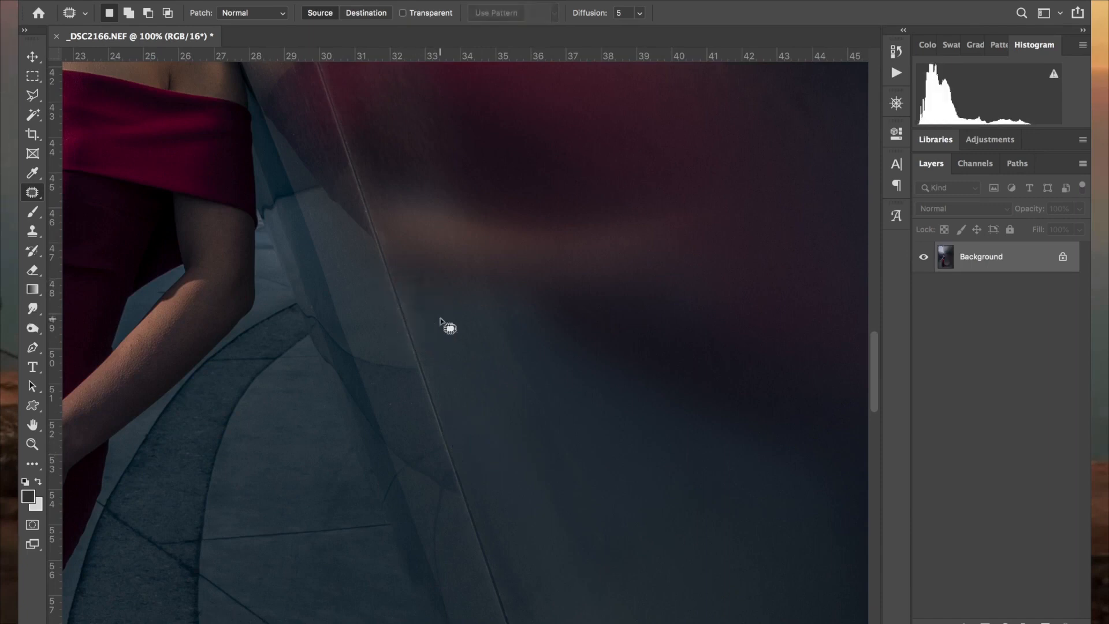
Step: Patch the strip of wall beside the seam where the reflected forearm meets it, and clear the selection
mouse_move(376, 225)
mouse_down()
mouse_move(384, 253)
mouse_move(384, 235)
mouse_move(475, 356)
mouse_move(463, 382)
mouse_up()
key(super+d)
scroll(539, 379, down, 3)
scroll(539, 379, right, 3)
key(super+d)
Step: Patch the small spot on the paved floor beside the lower dress and clear the selection
scroll(585, 471, down, 6)
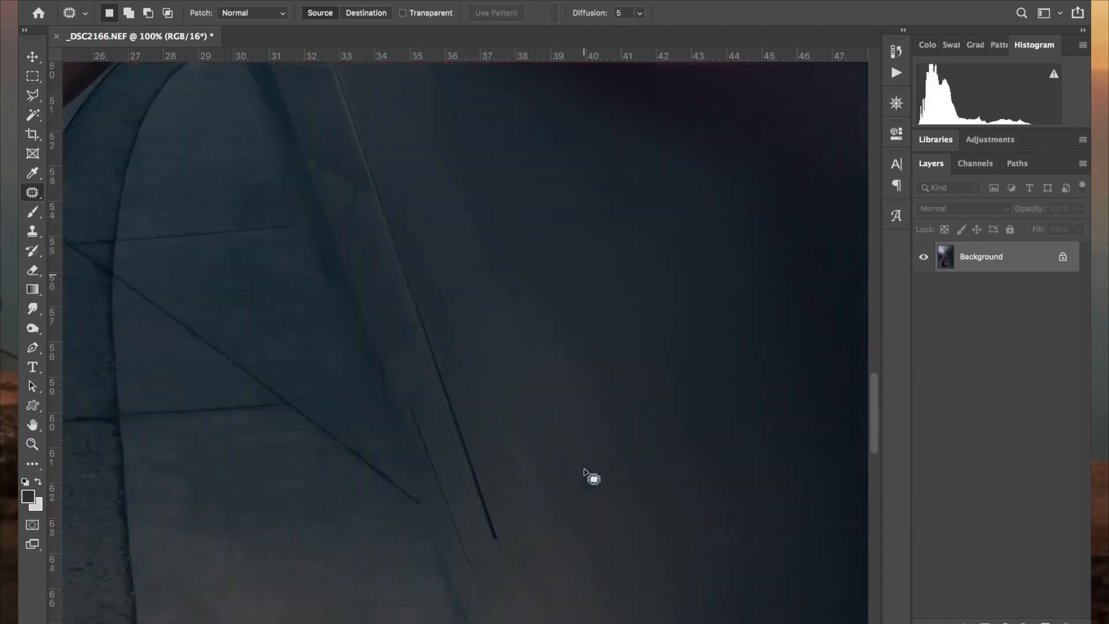
scroll(585, 471, left, 1)
scroll(585, 471, down, 5)
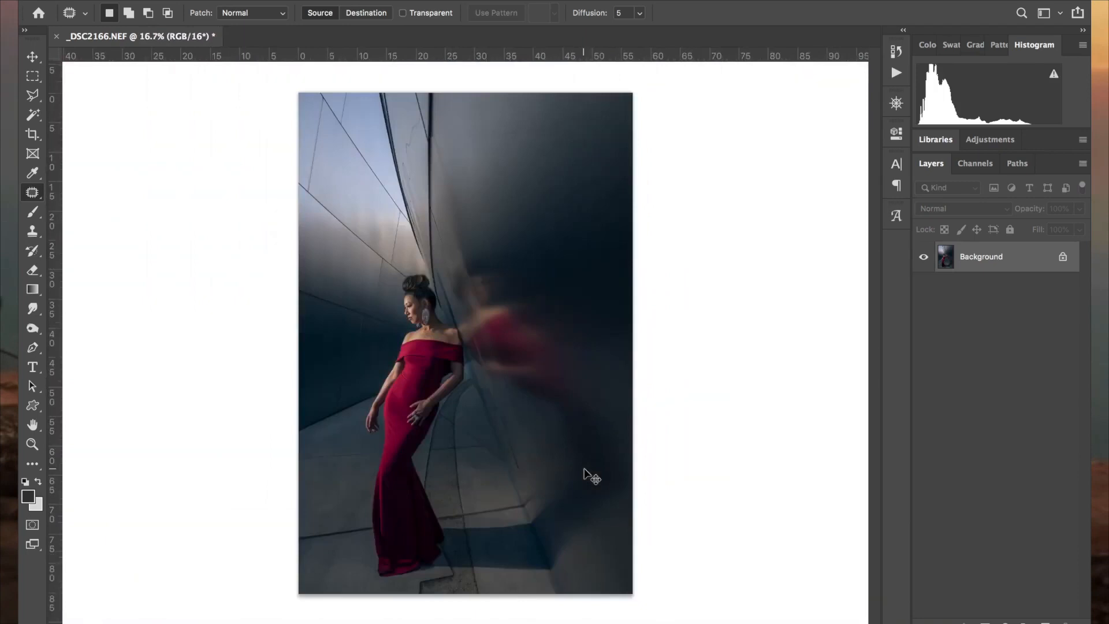
scroll(584, 470, up, 4)
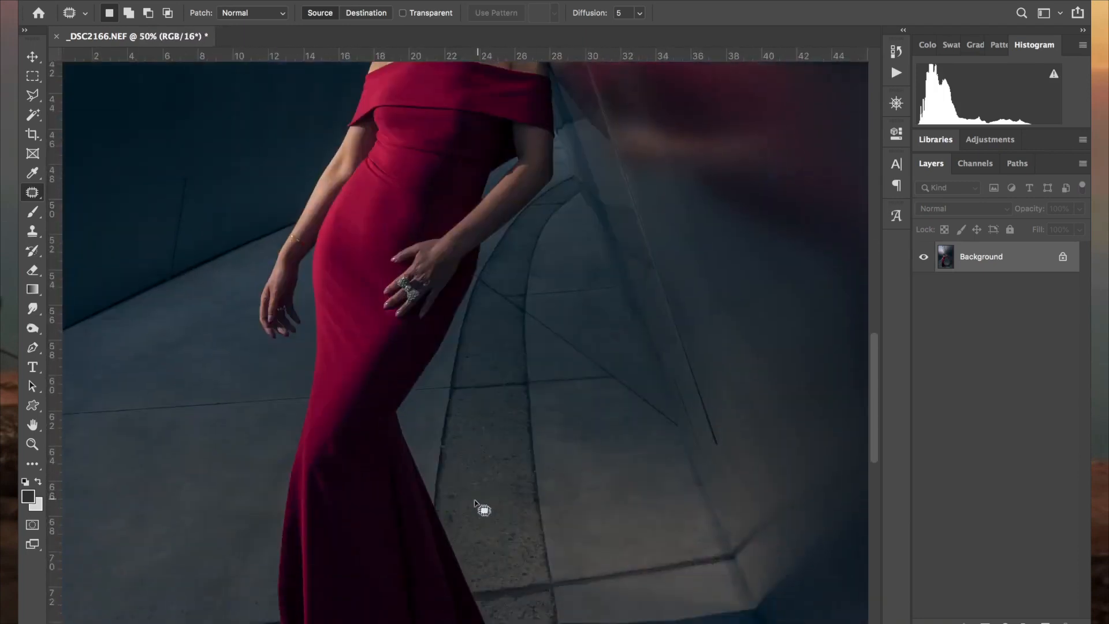
mouse_move(475, 504)
mouse_down()
mouse_move(446, 496)
mouse_move(443, 517)
mouse_move(466, 522)
mouse_up()
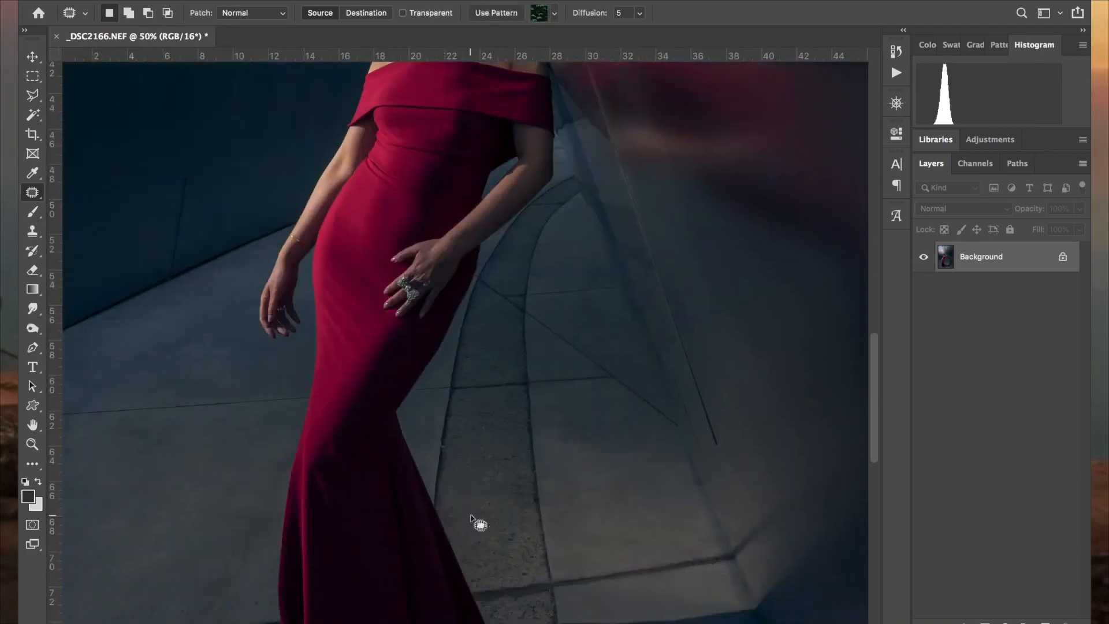
key(super+d)
scroll(572, 513, down, 4)
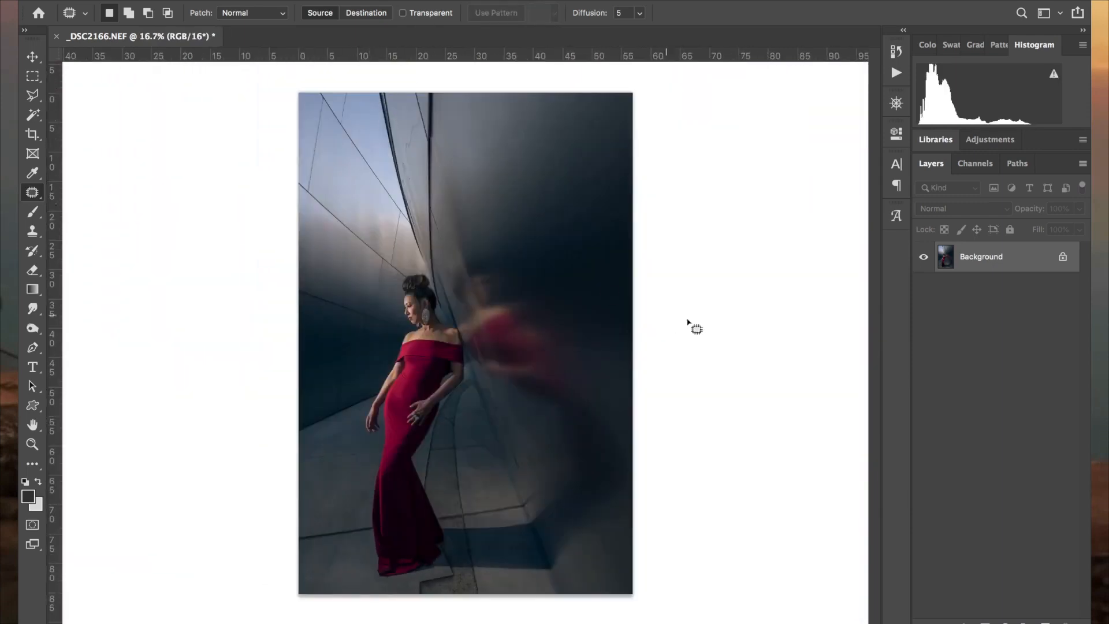
Step: Add a Selective Color adjustment layer and set its Whites to cyan -6, magenta -3, yellow +4 and black about +29
click(1005, 621)
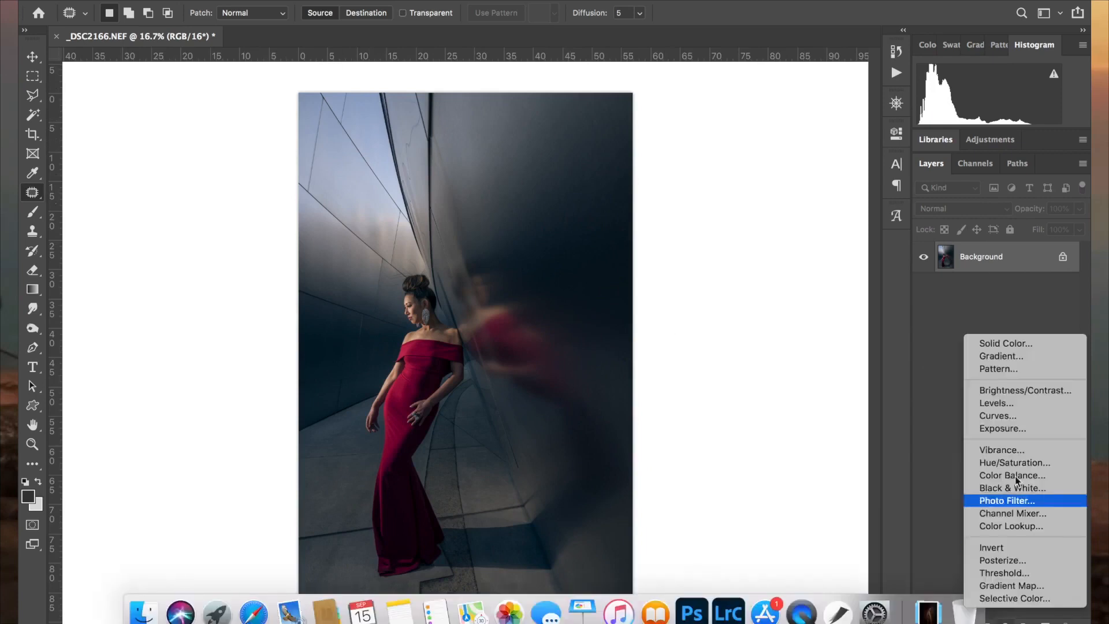
click(967, 570)
click(1005, 621)
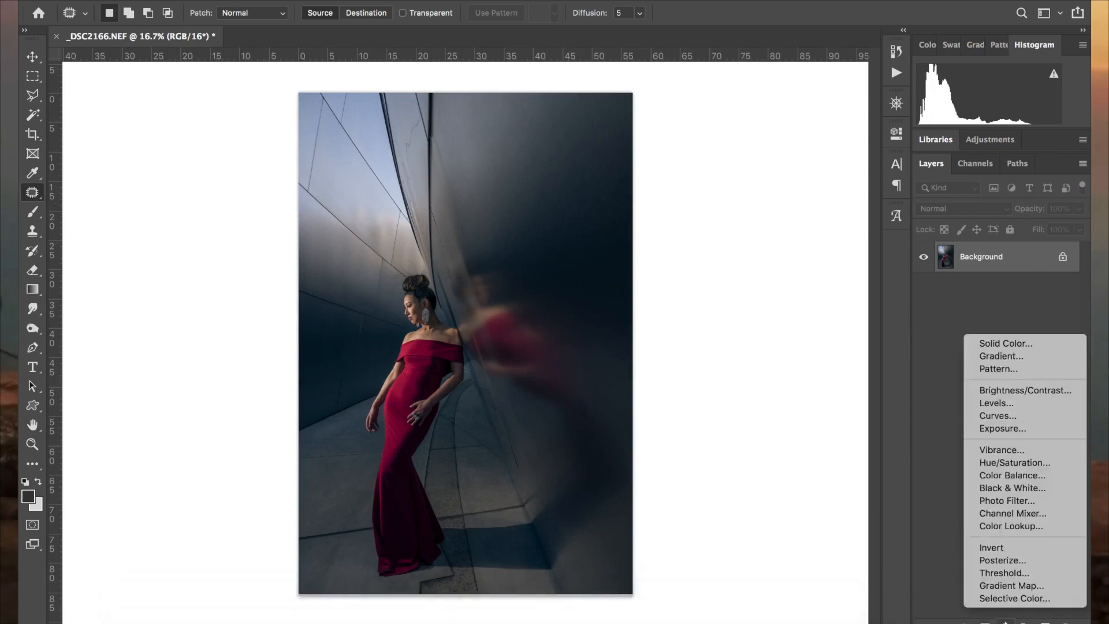
click(1024, 599)
click(729, 195)
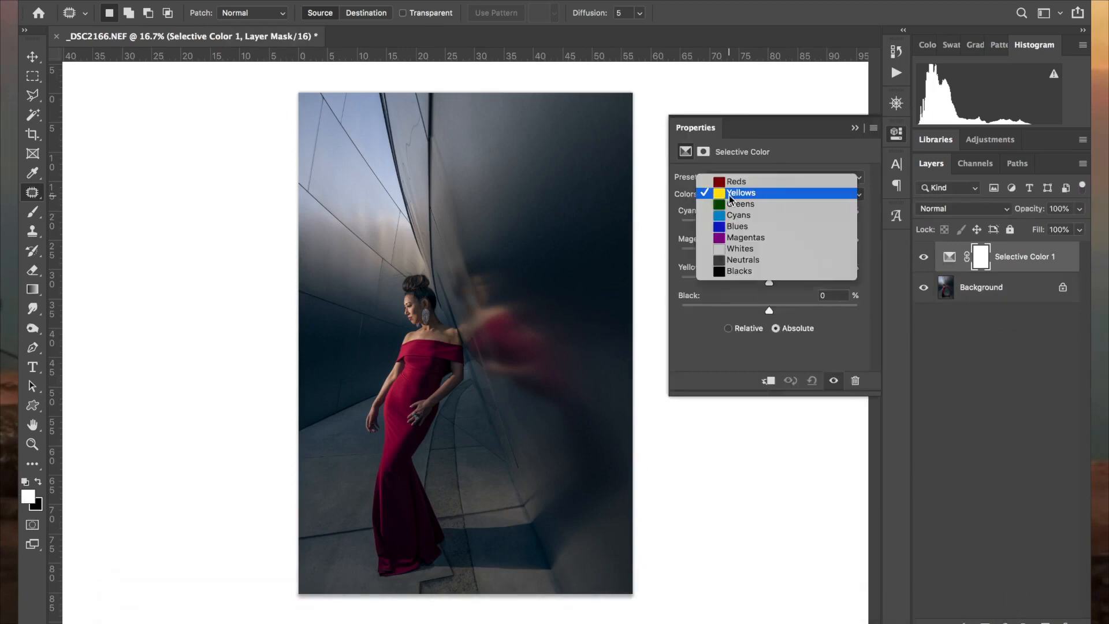
click(740, 248)
drag(767, 308, 789, 319)
drag(769, 282, 766, 258)
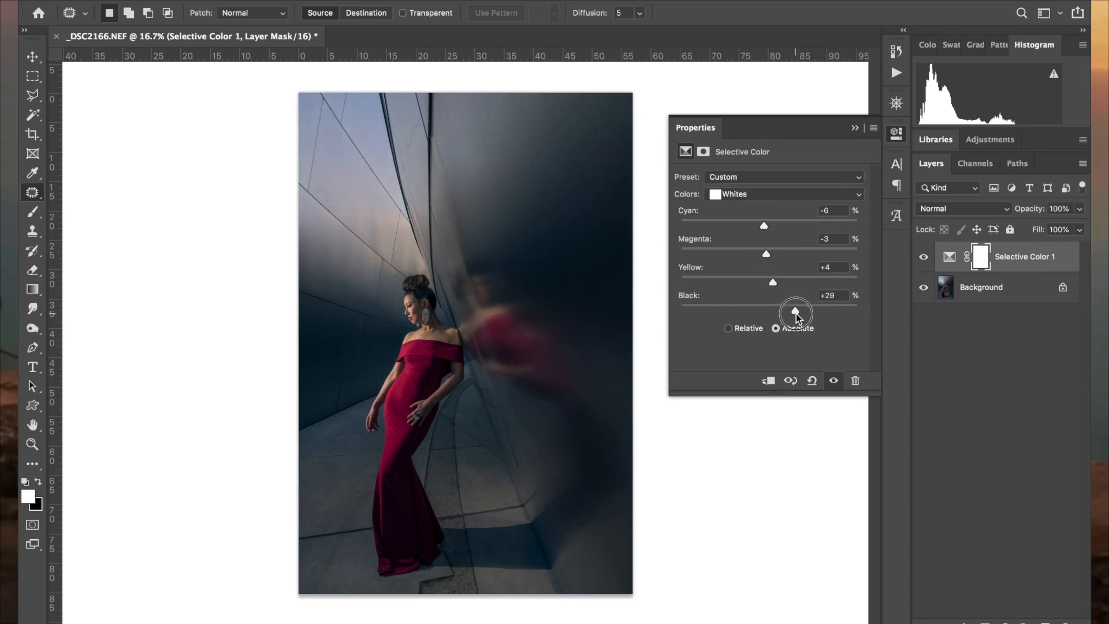
drag(793, 313, 793, 313)
Step: Set the Yellows of the Selective Color layer to cyan +5, yellow -24 and black -23, and compare the image with and without it
click(764, 197)
click(739, 137)
drag(769, 310, 763, 283)
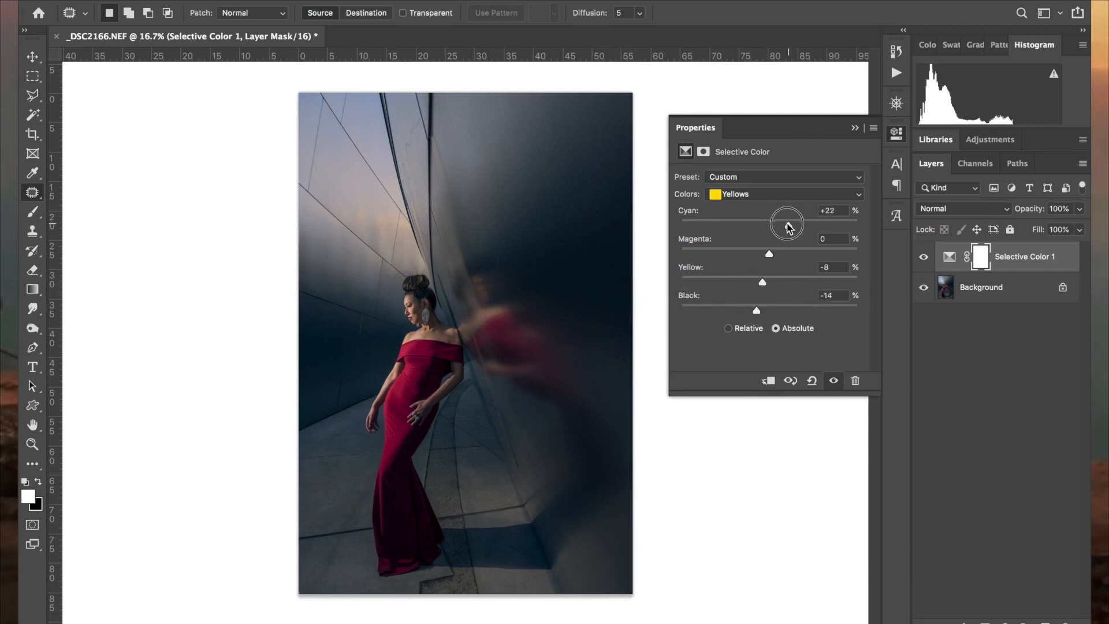
drag(789, 227, 774, 226)
drag(752, 306, 750, 281)
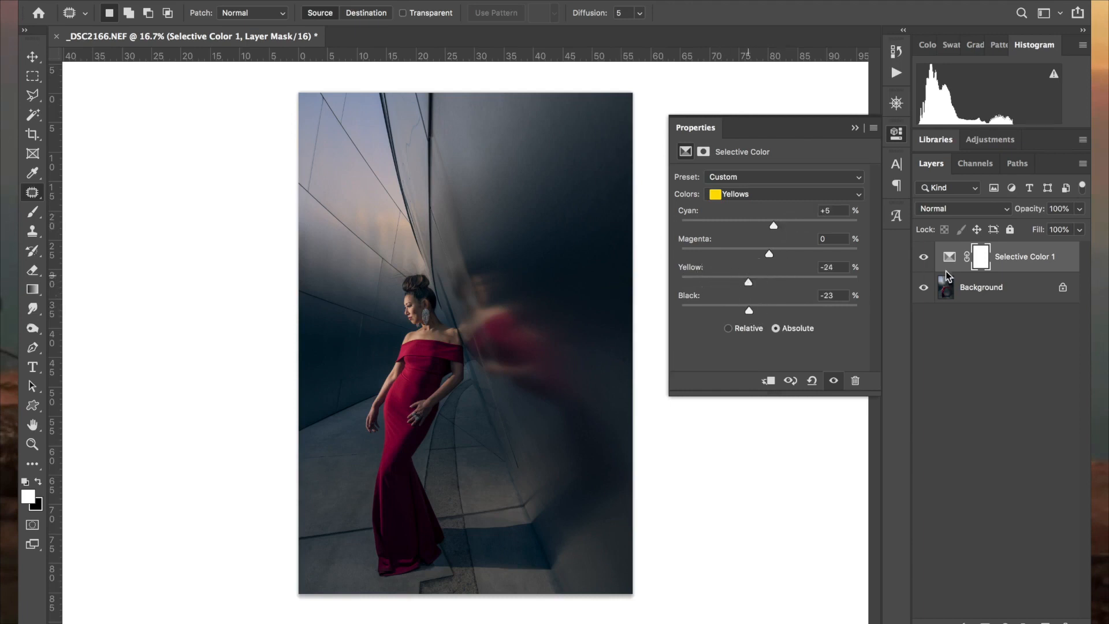
click(924, 257)
click(924, 257)
Step: Set the Reds of the same layer to yellow +20 and black +8 with cyan at 0, and compare before and after
click(763, 194)
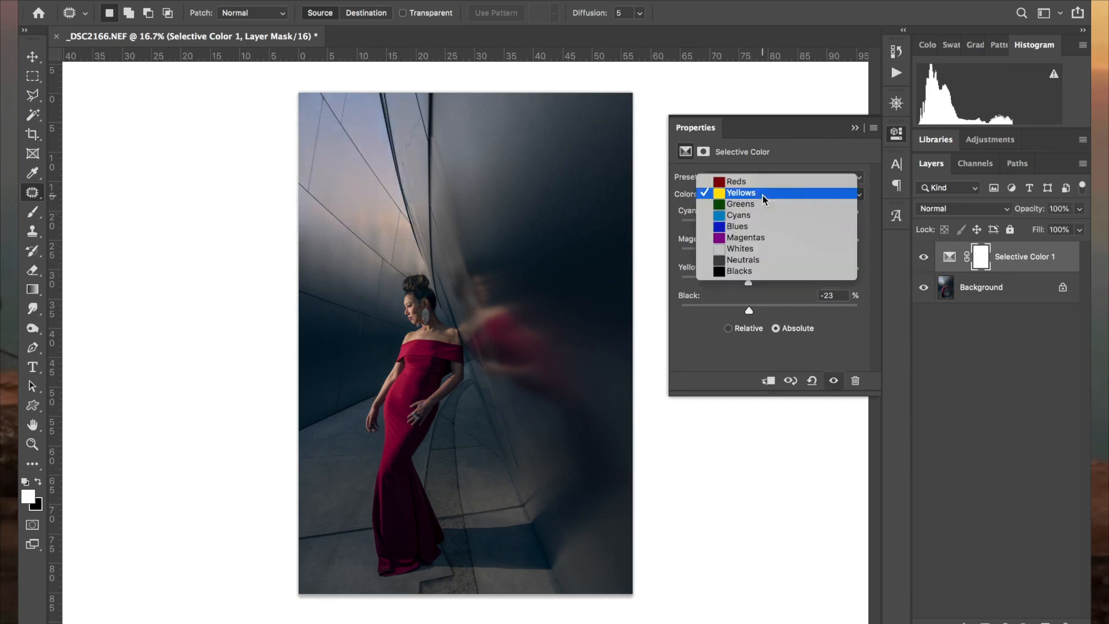
click(737, 182)
drag(741, 311, 777, 312)
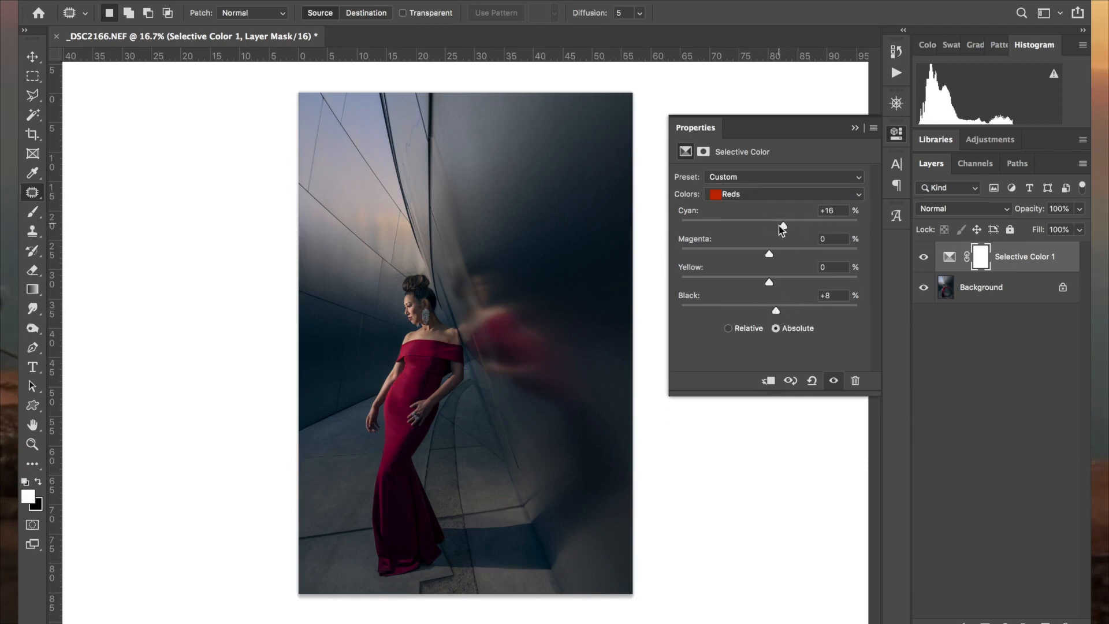
mouse_move(779, 225)
mouse_down()
mouse_move(732, 225)
mouse_move(803, 230)
mouse_move(755, 230)
mouse_move(771, 230)
mouse_up()
mouse_move(769, 282)
mouse_down()
mouse_move(819, 281)
mouse_move(787, 277)
mouse_up()
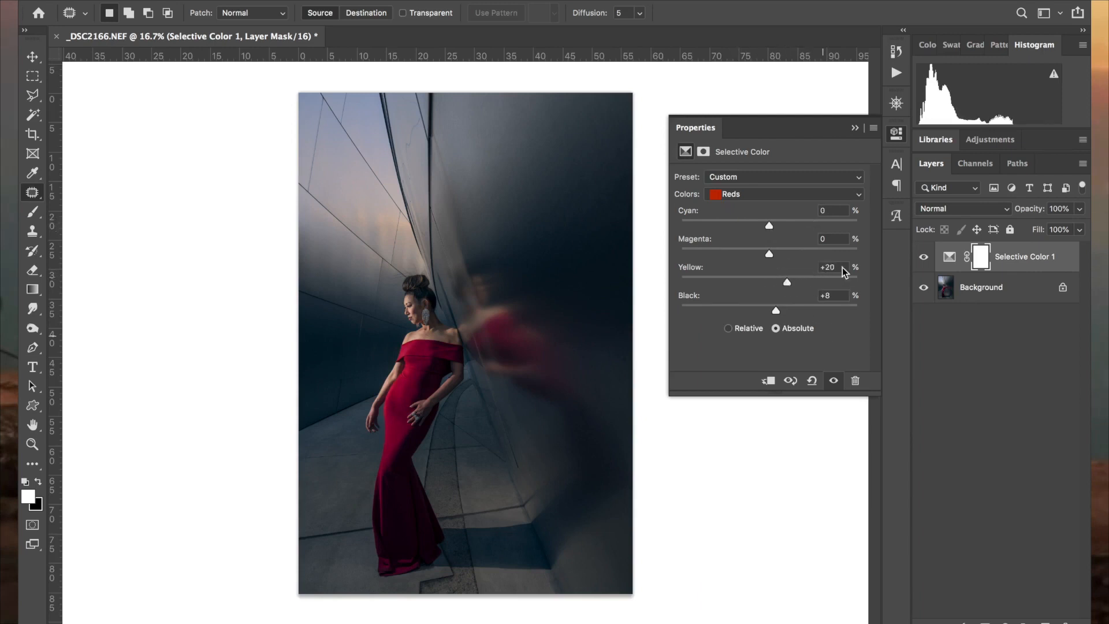
click(925, 255)
click(924, 256)
click(924, 255)
click(924, 256)
click(925, 256)
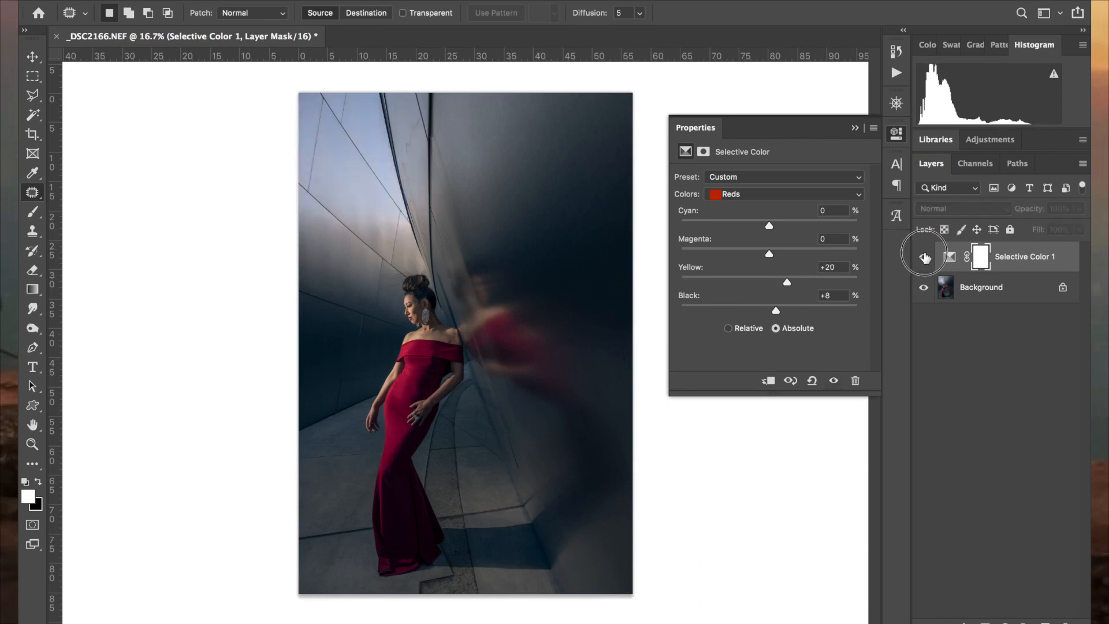
click(924, 256)
Step: Add a second Selective Color layer and set its Yellows to cyan +3, magenta -5, yellow -42 and black +49
click(1009, 599)
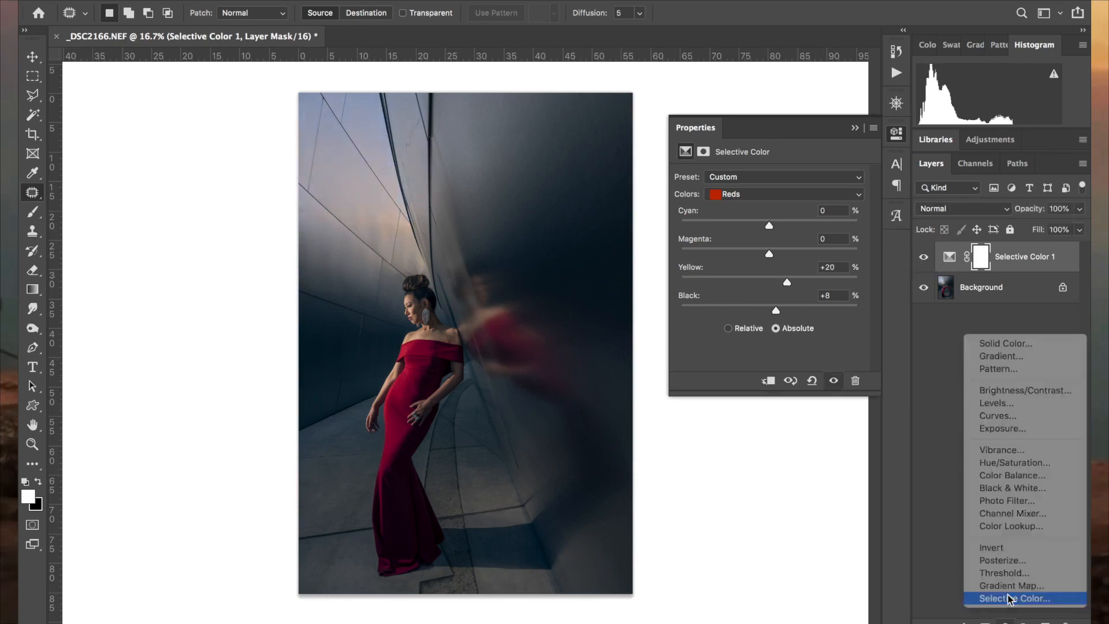
click(797, 194)
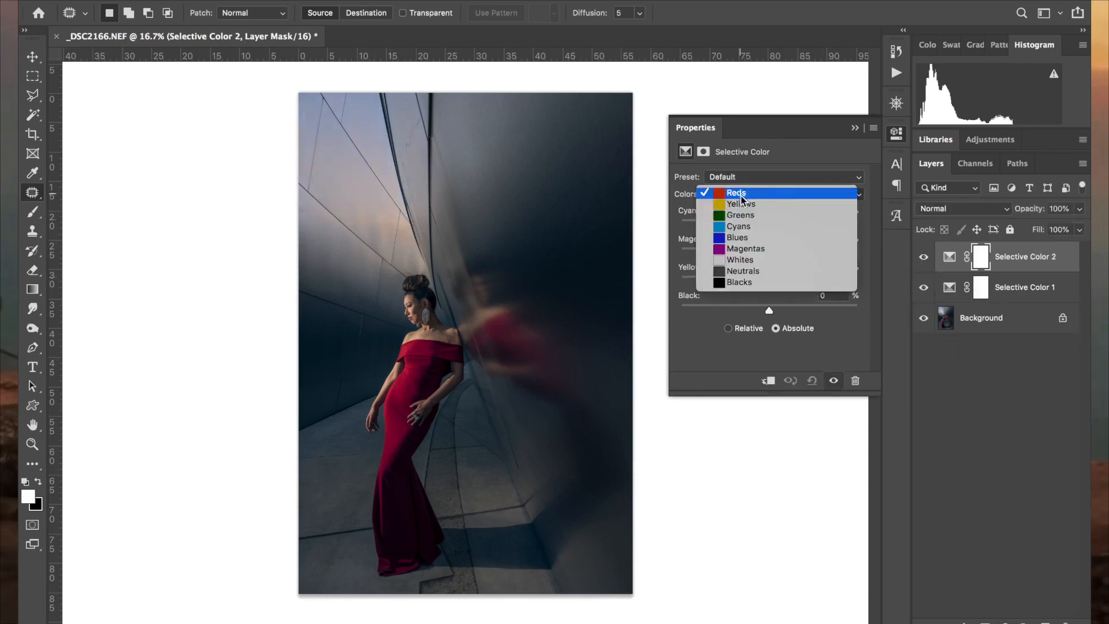
click(803, 203)
drag(740, 307, 814, 307)
mouse_move(741, 280)
mouse_down()
mouse_move(722, 279)
mouse_move(734, 279)
mouse_up()
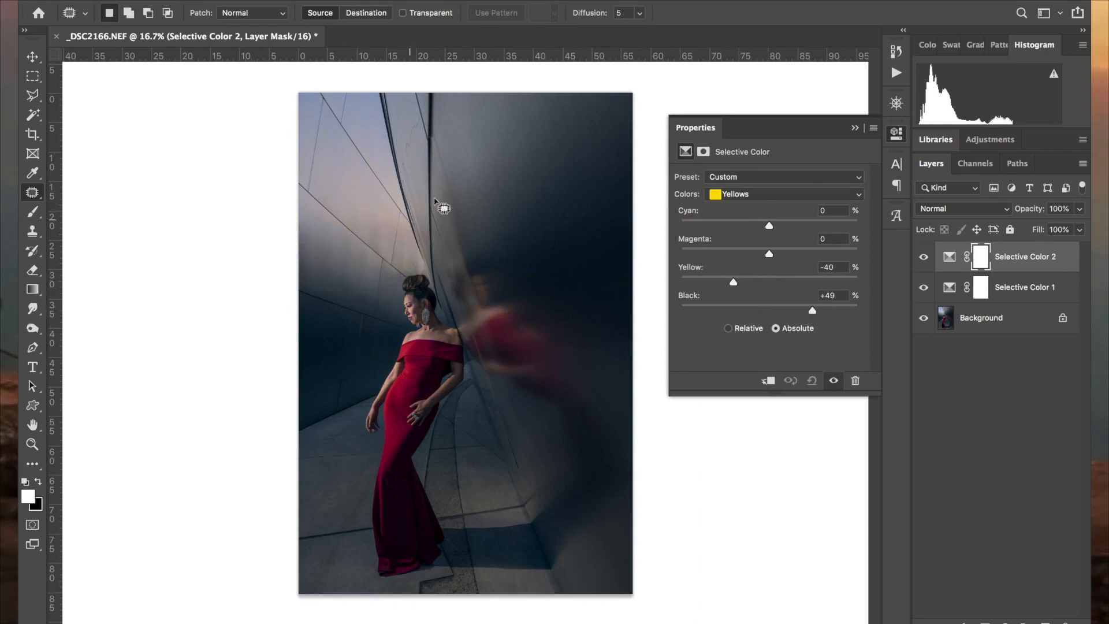
key(super+plus)
scroll(435, 172, up, 3)
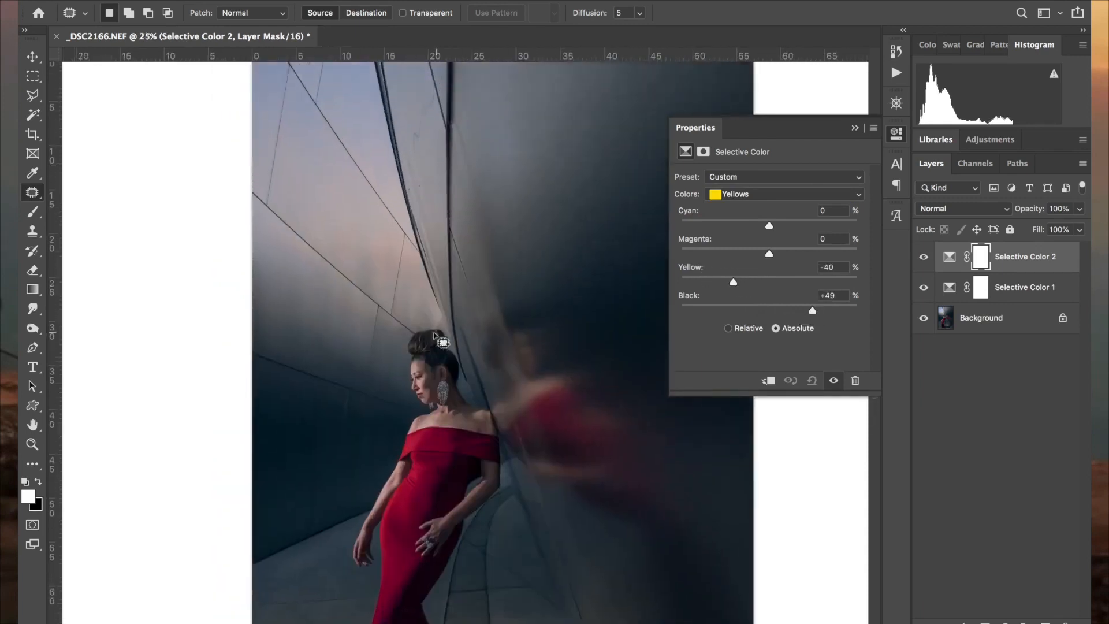
mouse_move(768, 255)
mouse_down()
mouse_move(745, 251)
mouse_move(766, 258)
mouse_up()
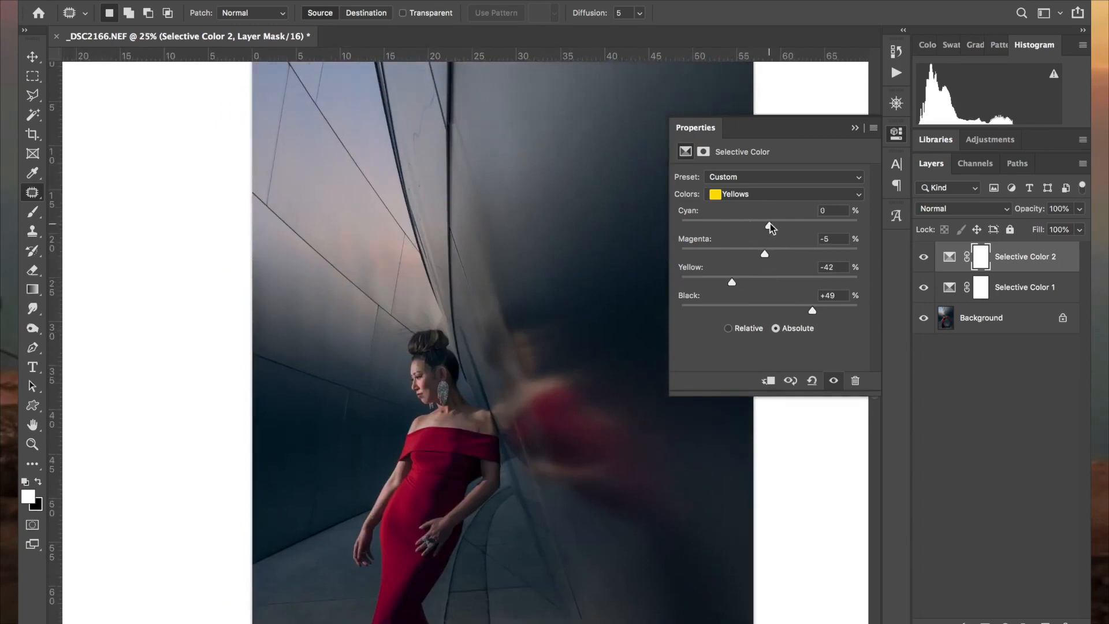
Step: Set the Reds of the second Selective Color layer to cyan +17 and black +7, and compare before and after
click(768, 196)
click(742, 182)
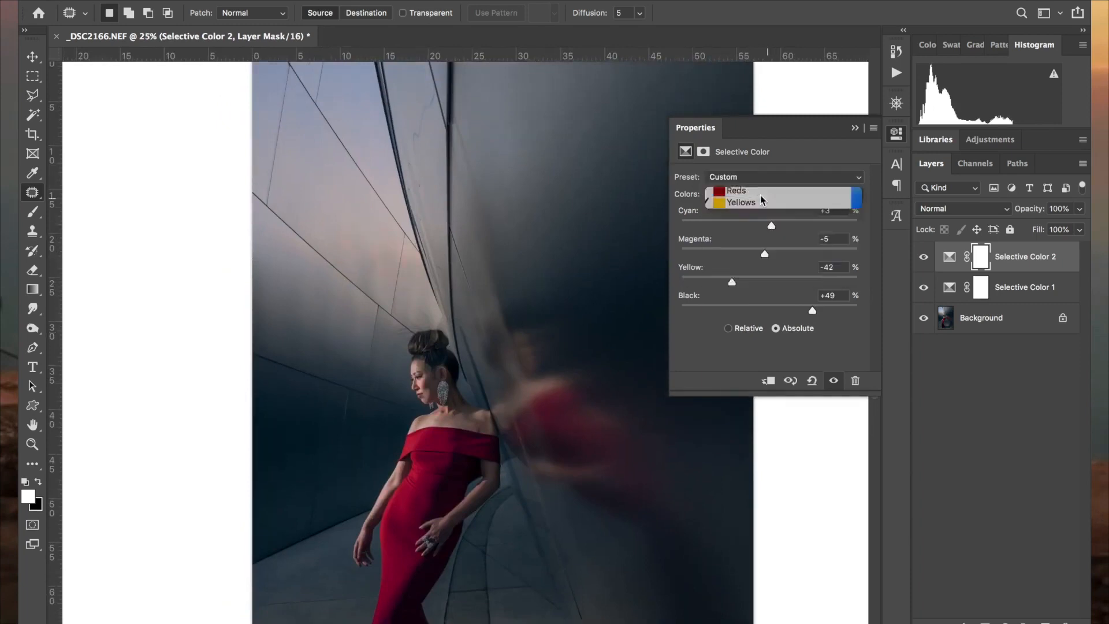
drag(769, 225, 785, 227)
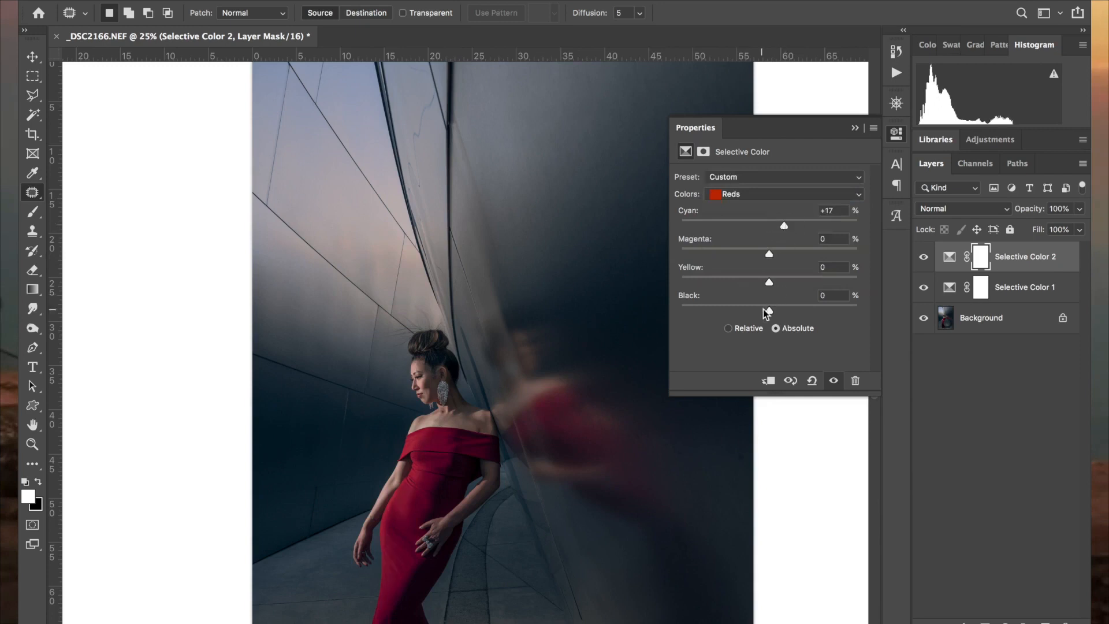
drag(769, 310, 775, 311)
click(923, 255)
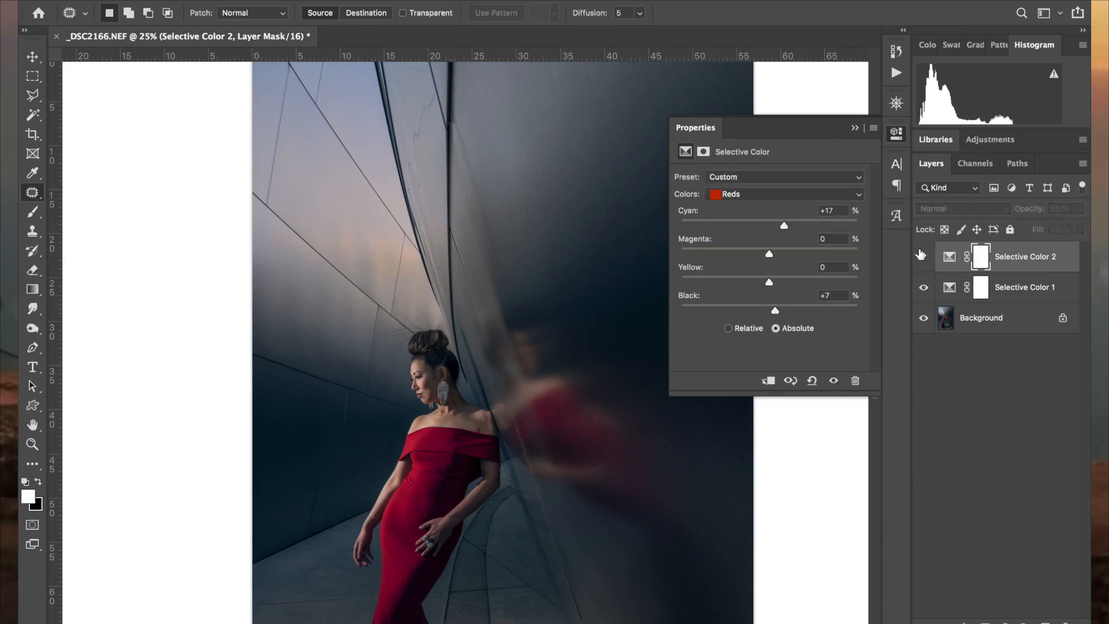
click(923, 254)
click(923, 255)
click(923, 254)
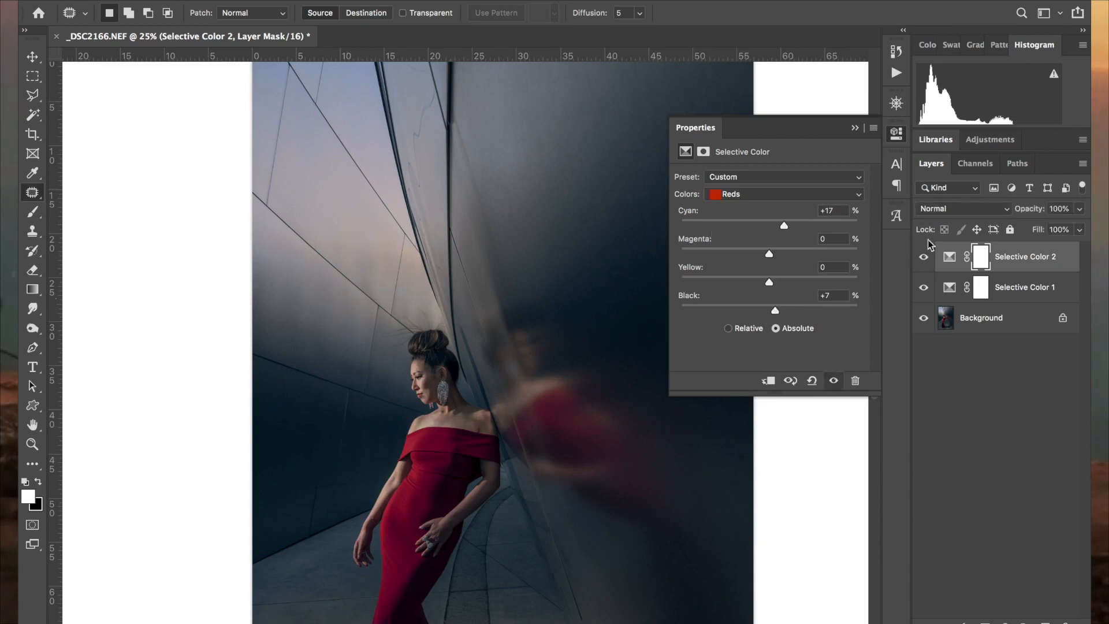
Step: Invert the second layer's mask to black and reveal the correction over the bright sky area with a 500 px soft eraser
click(982, 256)
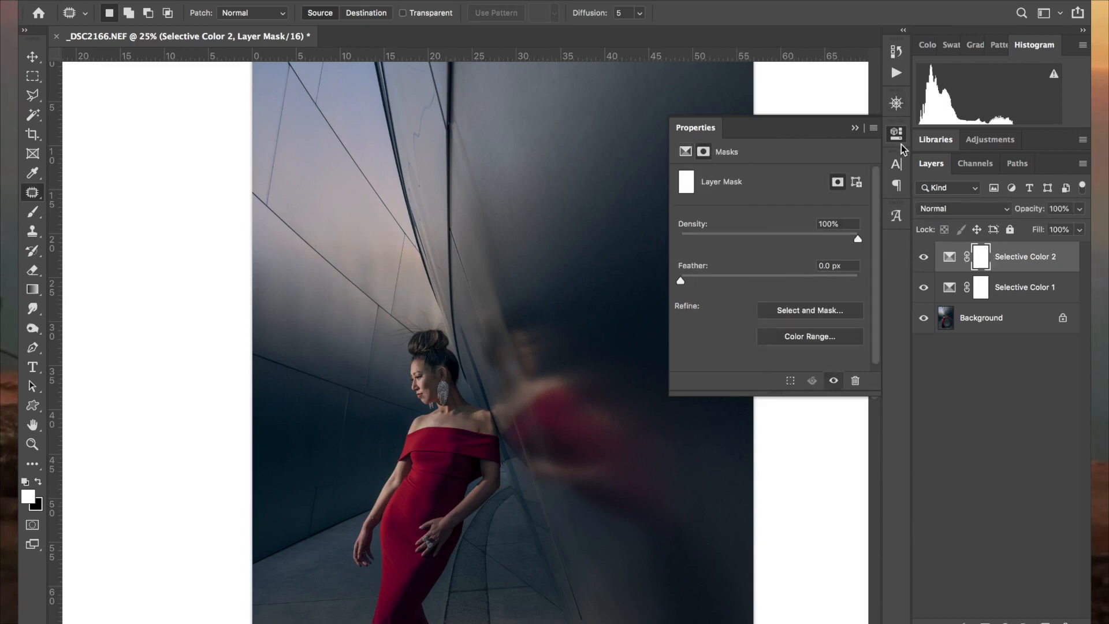
key(super+i)
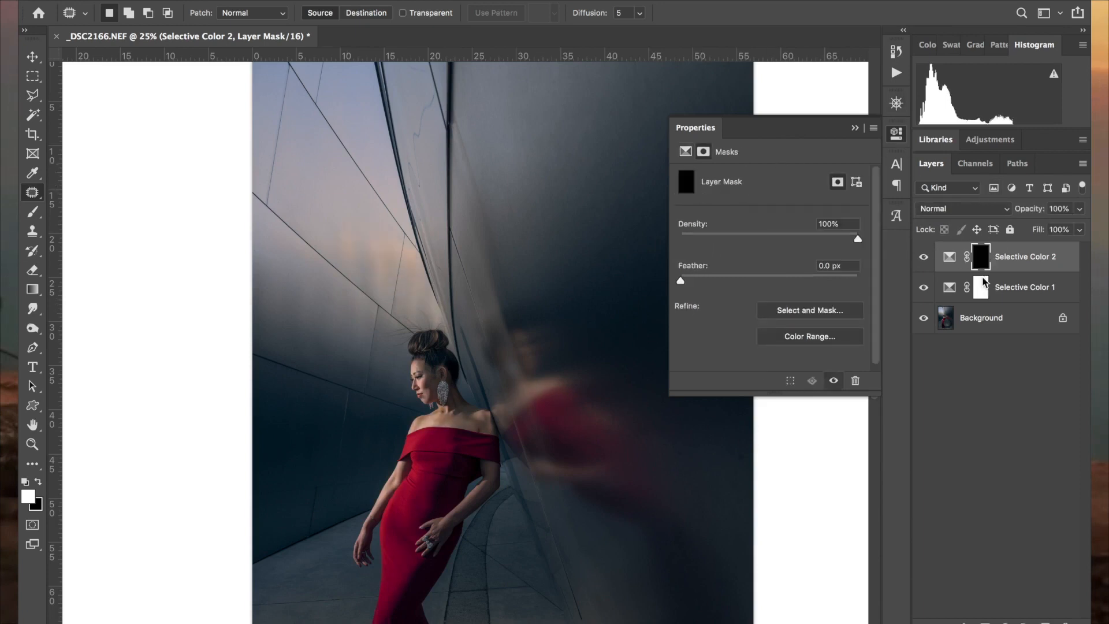
click(33, 270)
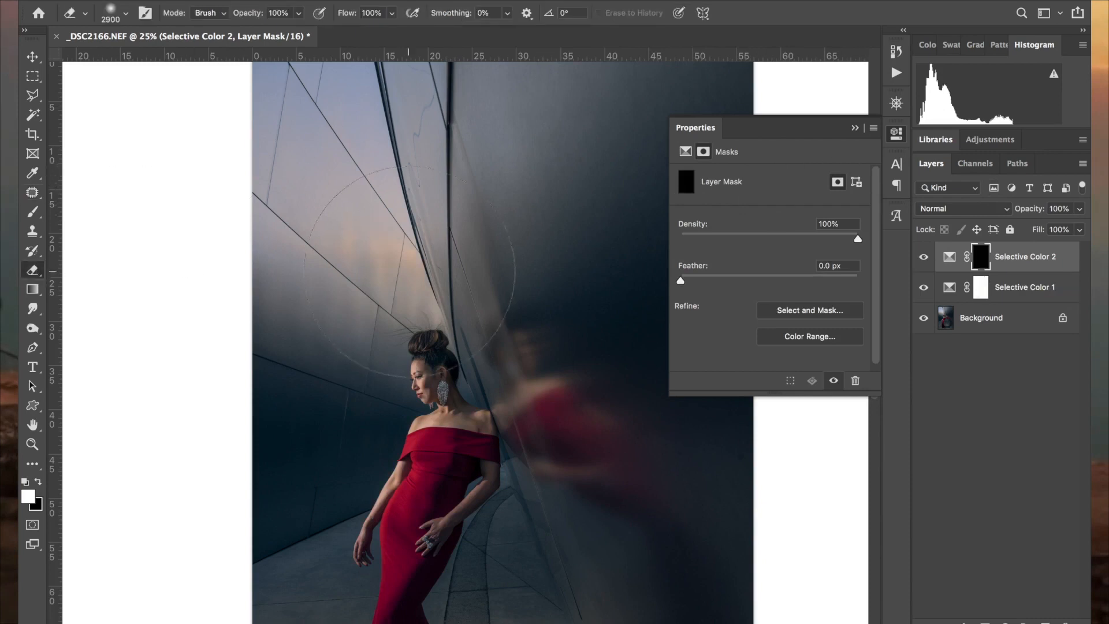
key(bracketleft)
key(bracketleft)
key(bracketleft)
key(bracketleft)
key(x)
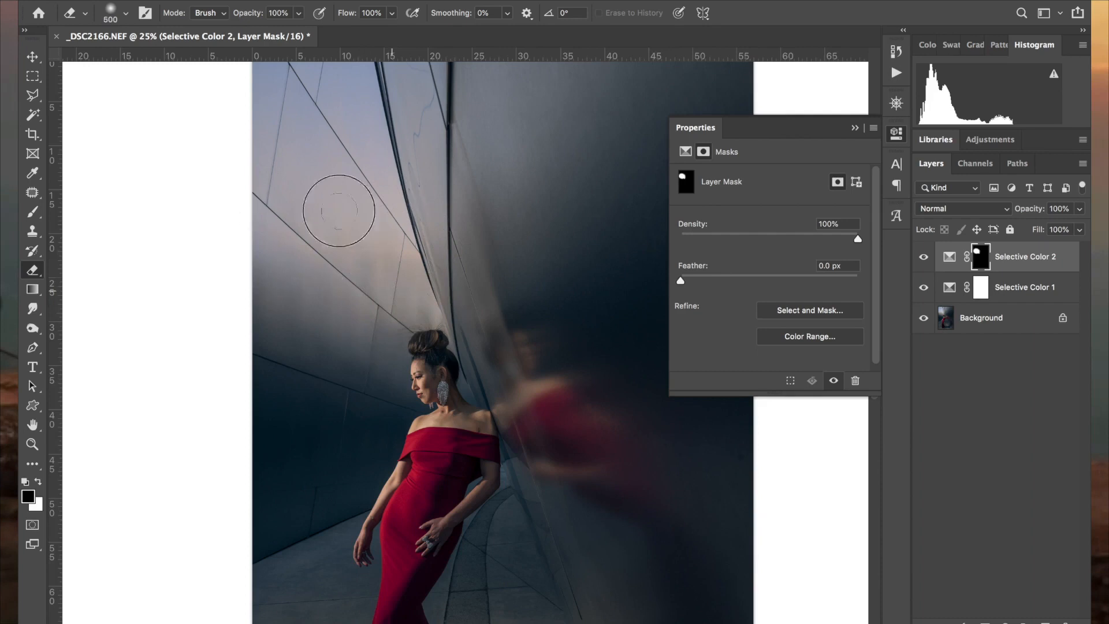
key(x)
Step: Display the mask overlay, reveal the rest of the sky area up to the image's top edge, and compare the layer on and off
key(backslash)
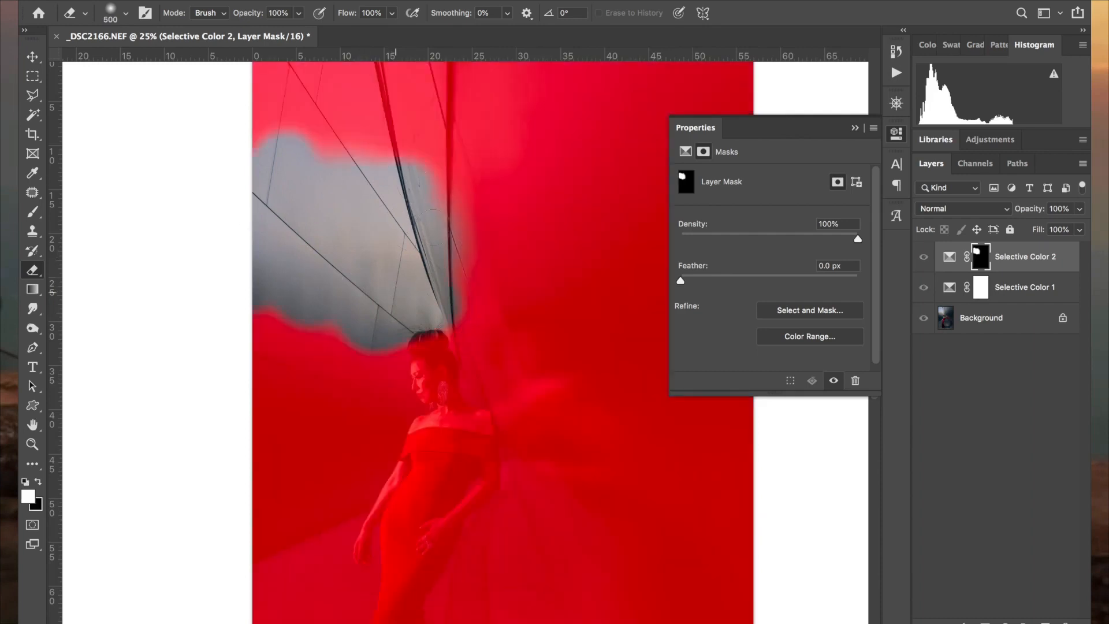
scroll(395, 292, up, 4)
mouse_move(433, 240)
mouse_down()
mouse_move(447, 377)
mouse_move(420, 339)
mouse_move(450, 258)
mouse_move(470, 310)
mouse_move(460, 173)
mouse_up()
key(x)
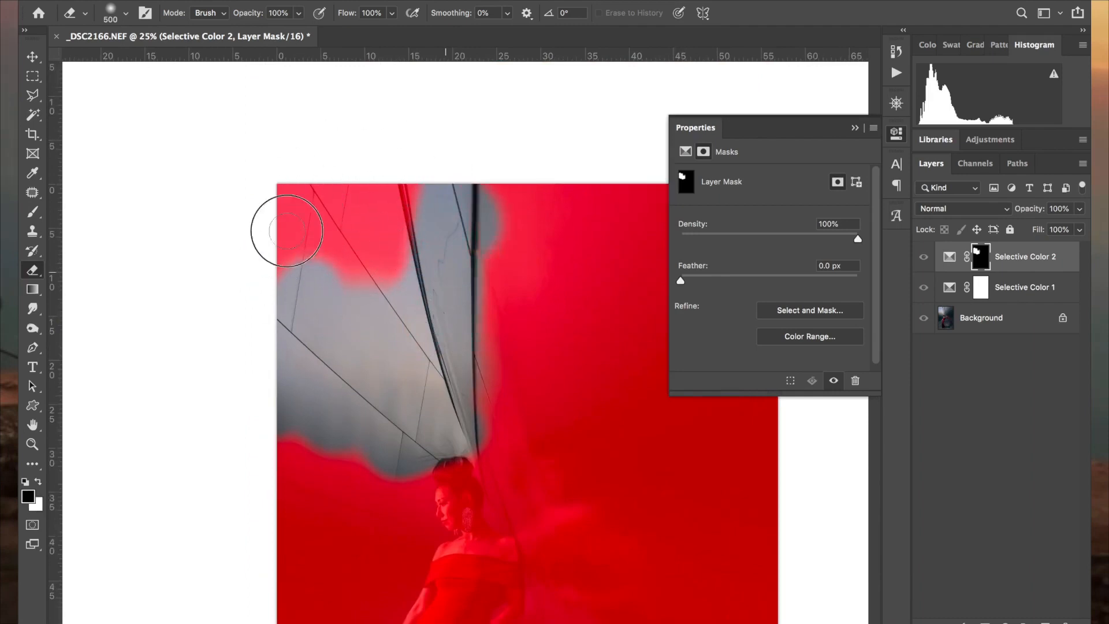
mouse_move(389, 168)
mouse_down()
mouse_move(346, 240)
mouse_move(399, 214)
mouse_move(383, 267)
mouse_move(354, 231)
mouse_move(384, 266)
mouse_up()
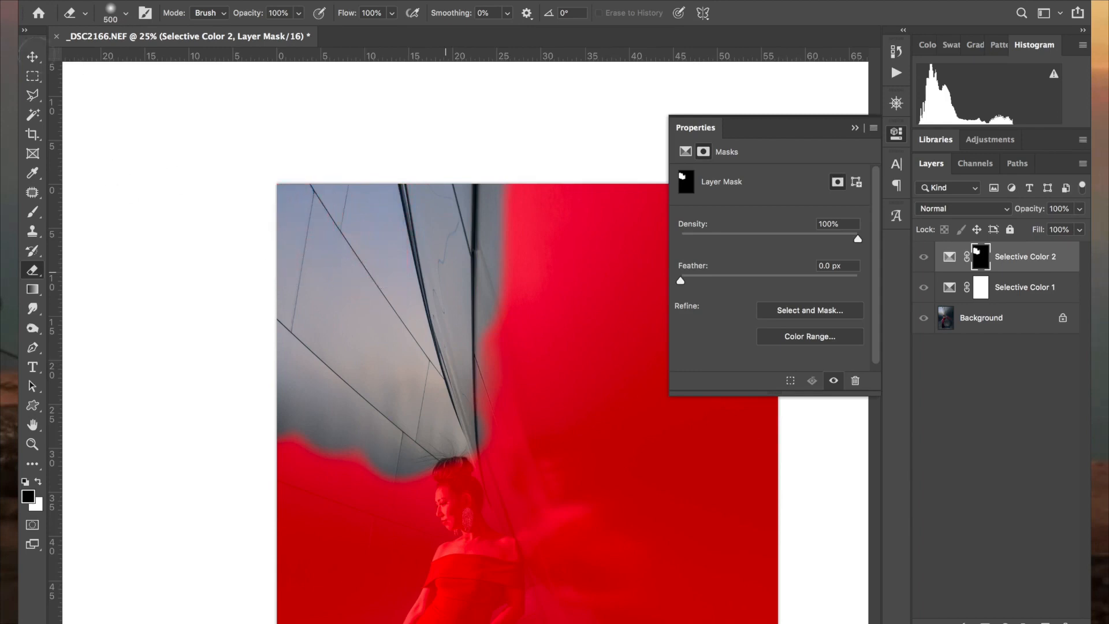
key(v)
key(backslash)
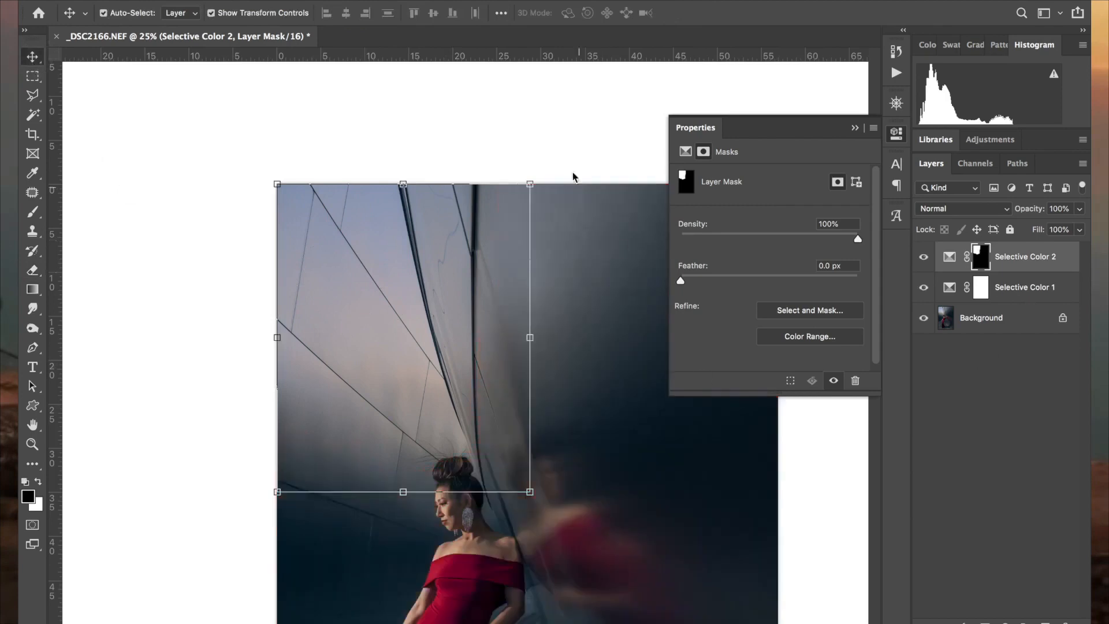
click(572, 173)
click(921, 256)
click(922, 258)
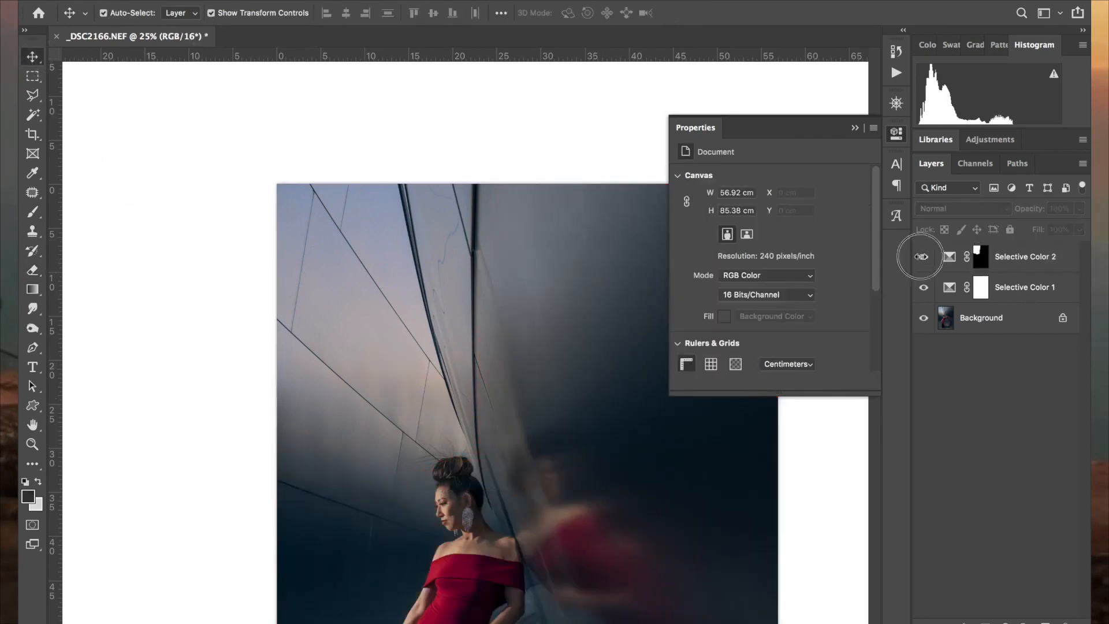
Step: Select both Selective Color layers and toggle their visibility together to compare the whole image with and without the colour grading
key(super+minus)
key(super+minus)
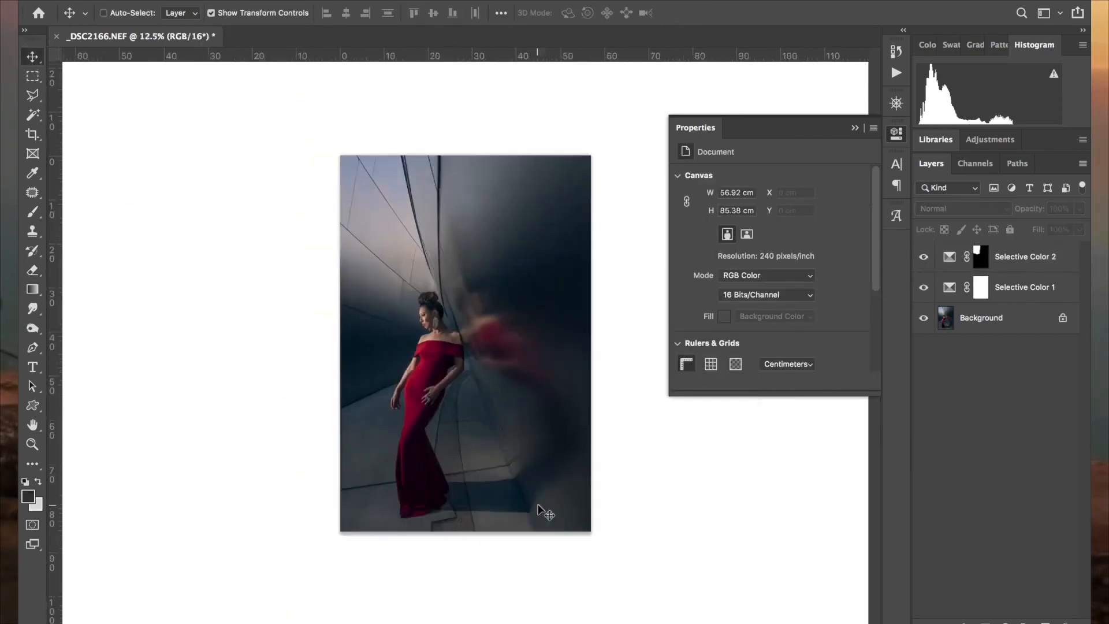
key(super+plus)
click(1018, 287)
shift+click(1046, 262)
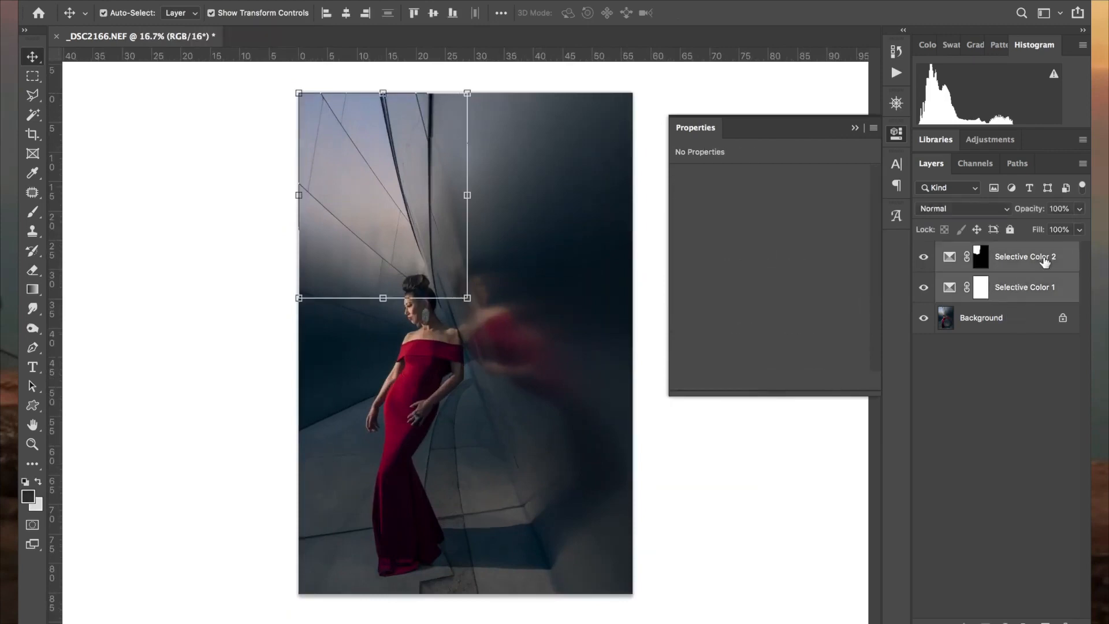
click(925, 258)
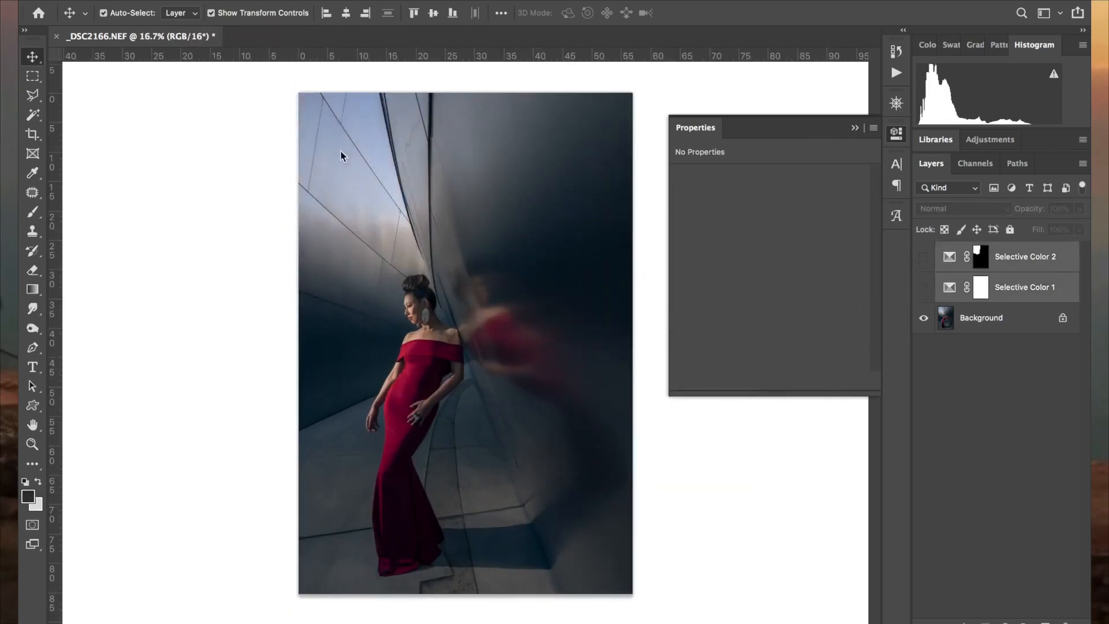
click(924, 258)
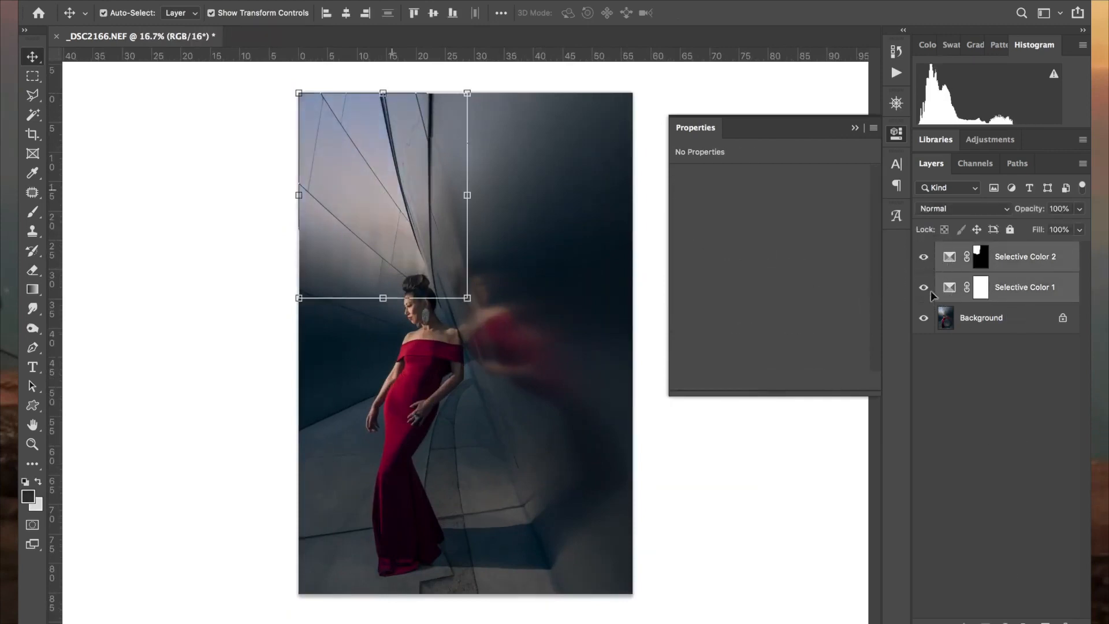
click(925, 257)
click(924, 258)
Step: Toggle the Selective Color 1 layer to compare the red dress with and without its correction
click(1032, 319)
shift+click(1026, 255)
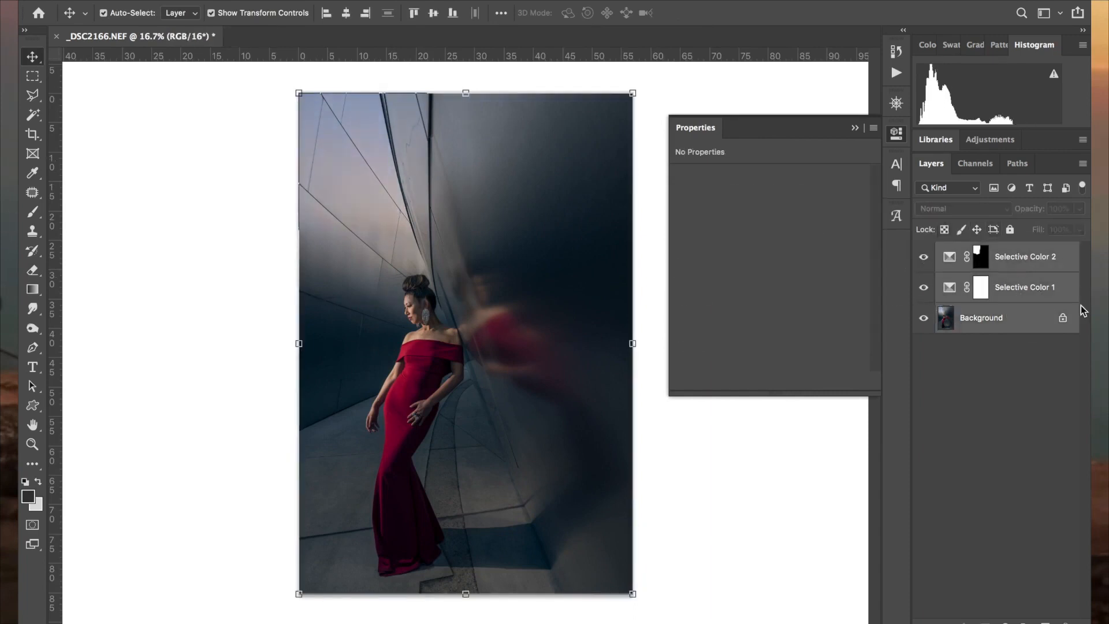
click(1030, 292)
click(924, 289)
click(923, 289)
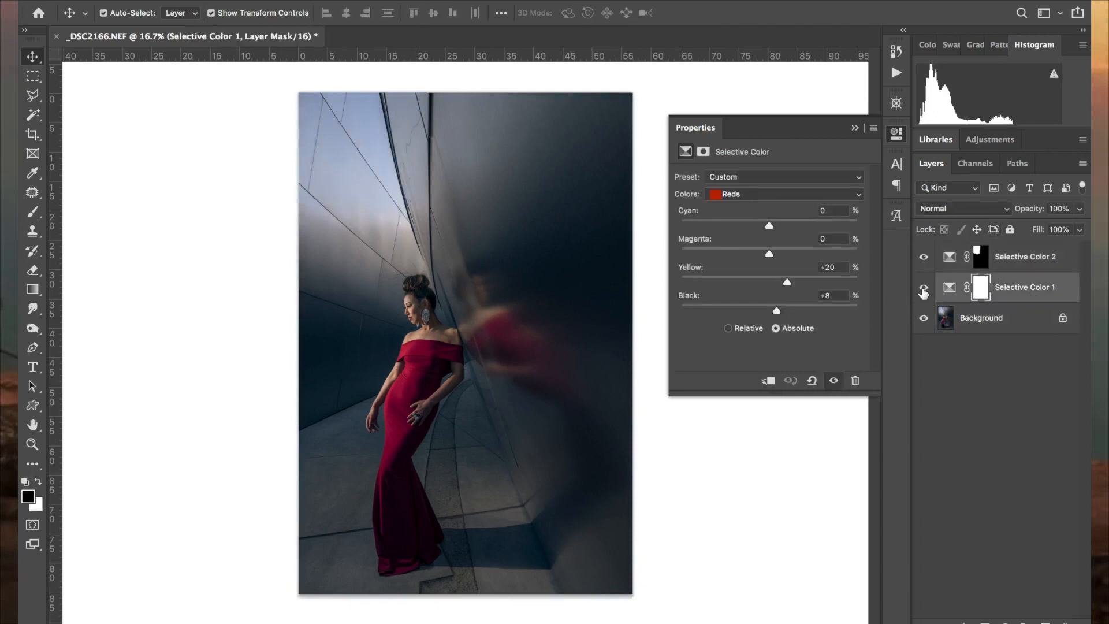
Step: Merge both Selective Color layers into the Background layer and collapse the properties display
click(985, 317)
shift+click(1024, 256)
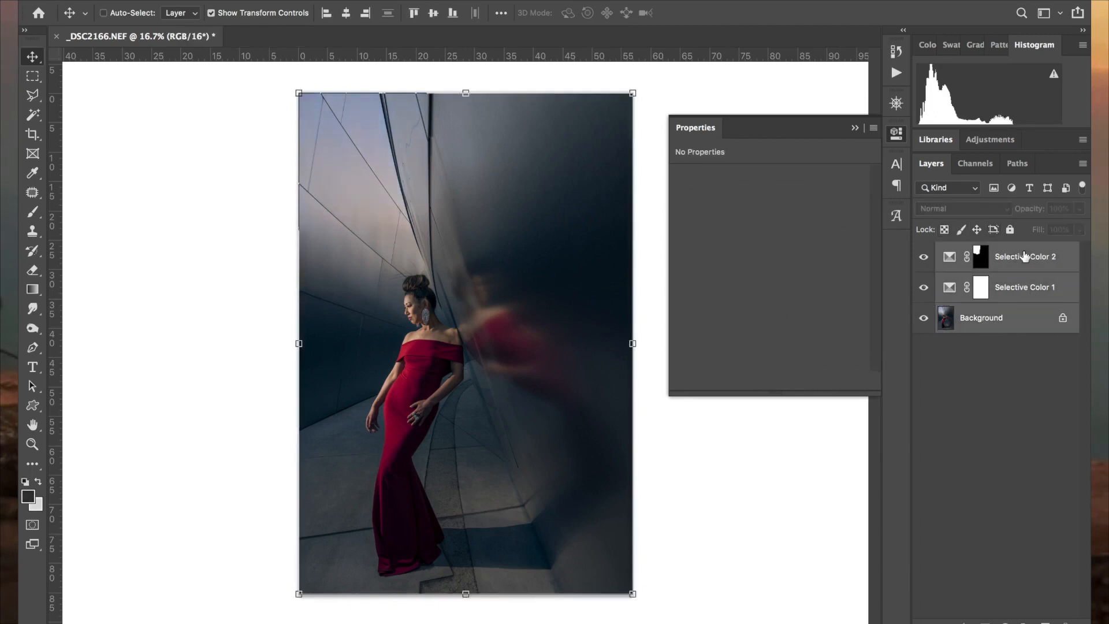
key(super+e)
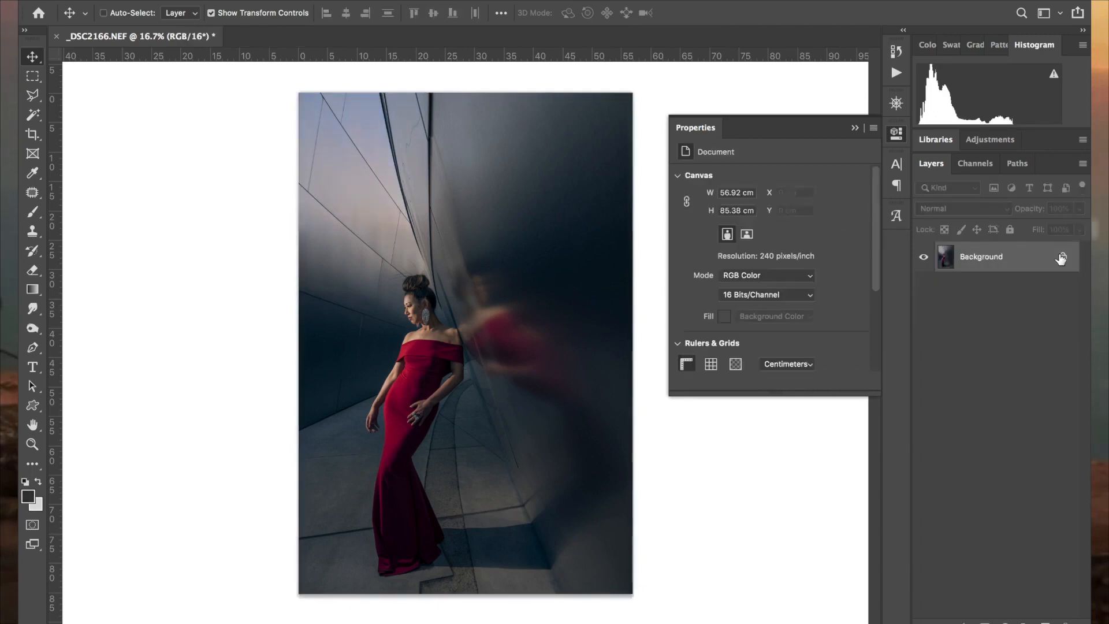
click(896, 133)
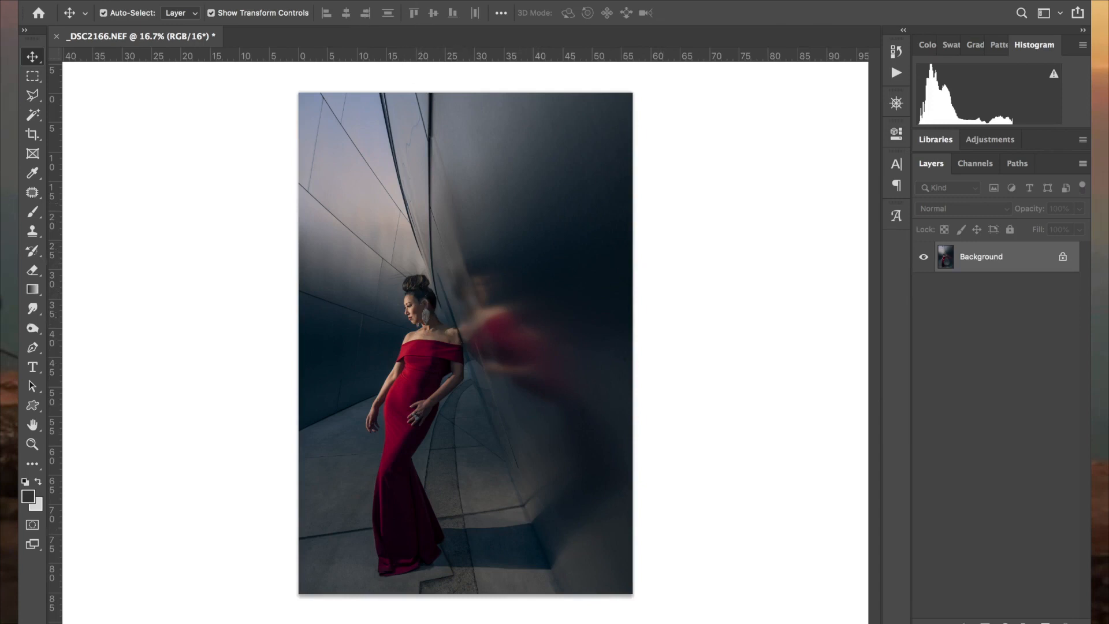
Step: Open the merged image in Nik Color Efex Pro 4, browse the complete filter list and return to the favorites
click(364, 1)
mouse_move(437, 322)
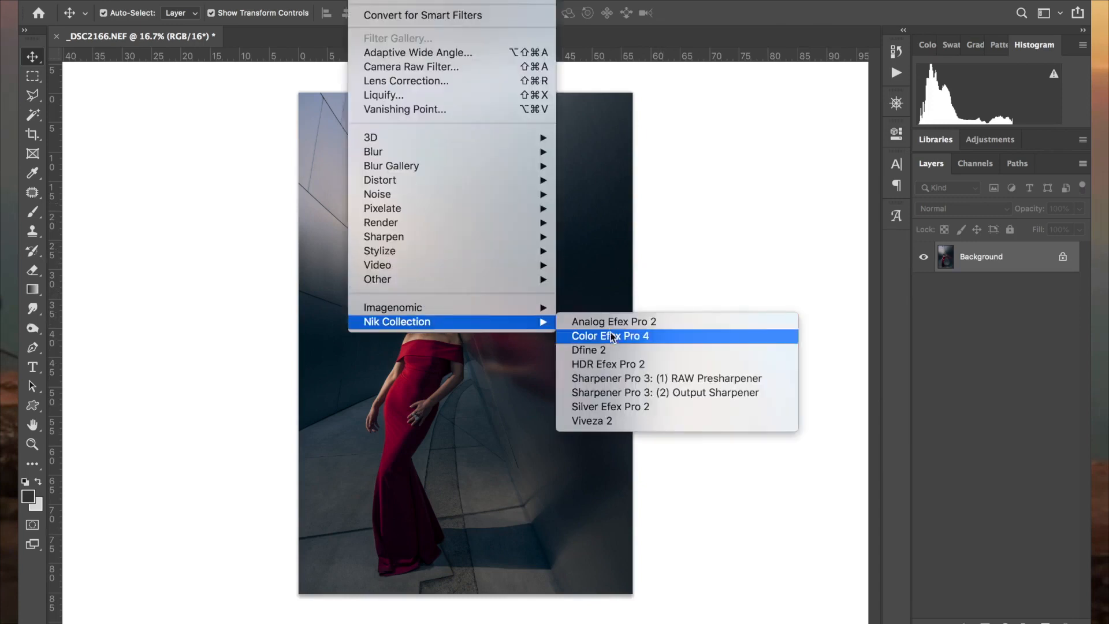
click(631, 339)
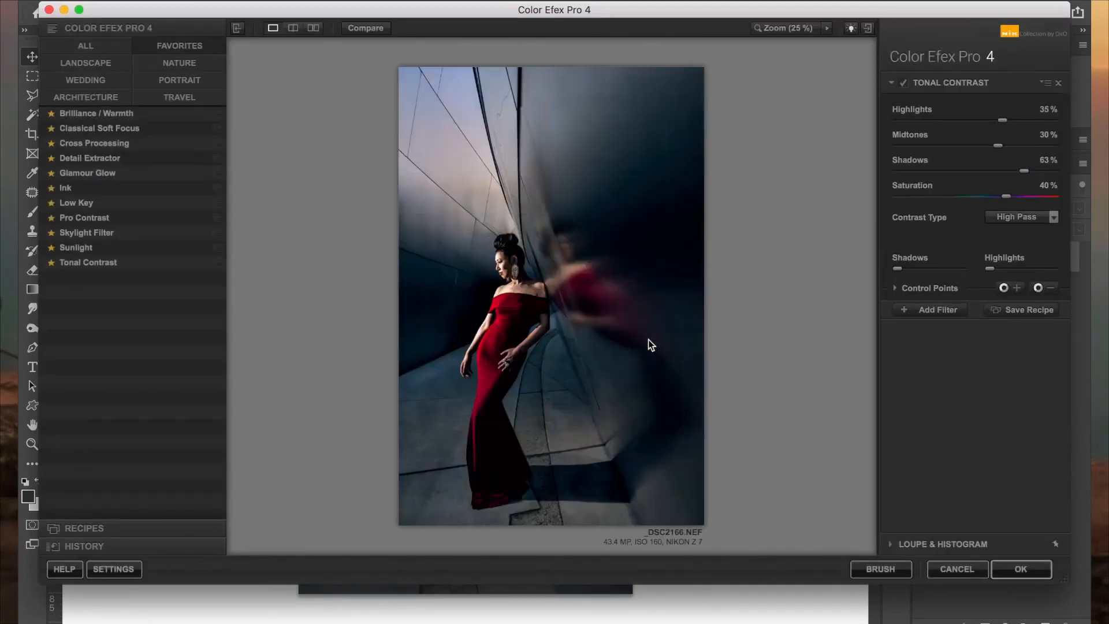
click(106, 47)
scroll(116, 169, down, 1)
scroll(114, 167, down, 20)
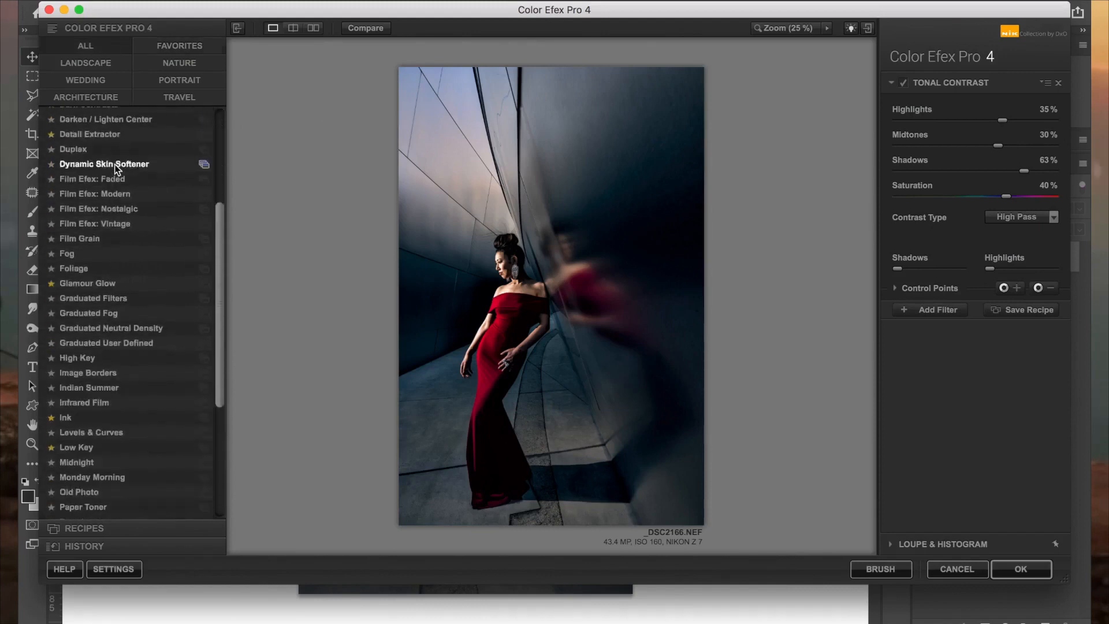
scroll(160, 346, up, 20)
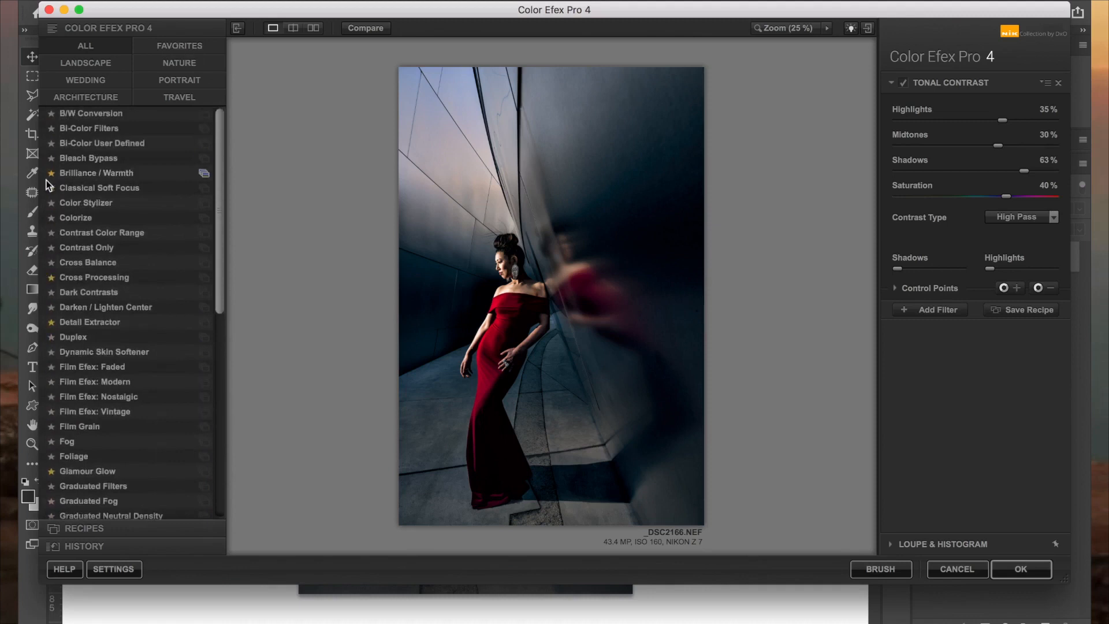
click(181, 44)
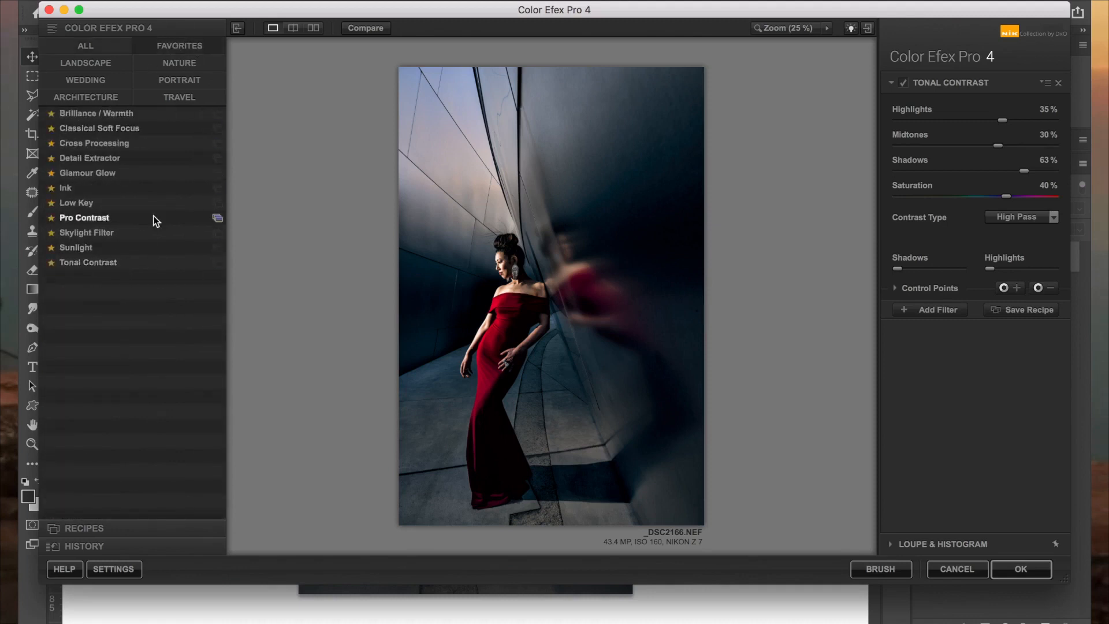
Step: Choose the Cross Processing filter with method L03 and compare the preview with the original image
click(116, 148)
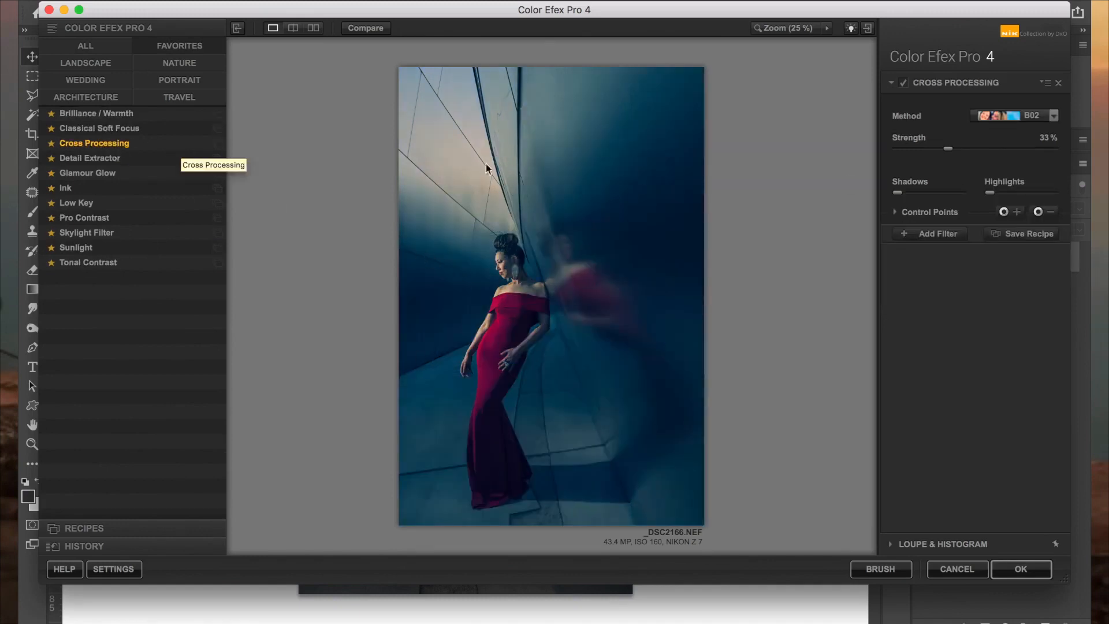
click(1035, 115)
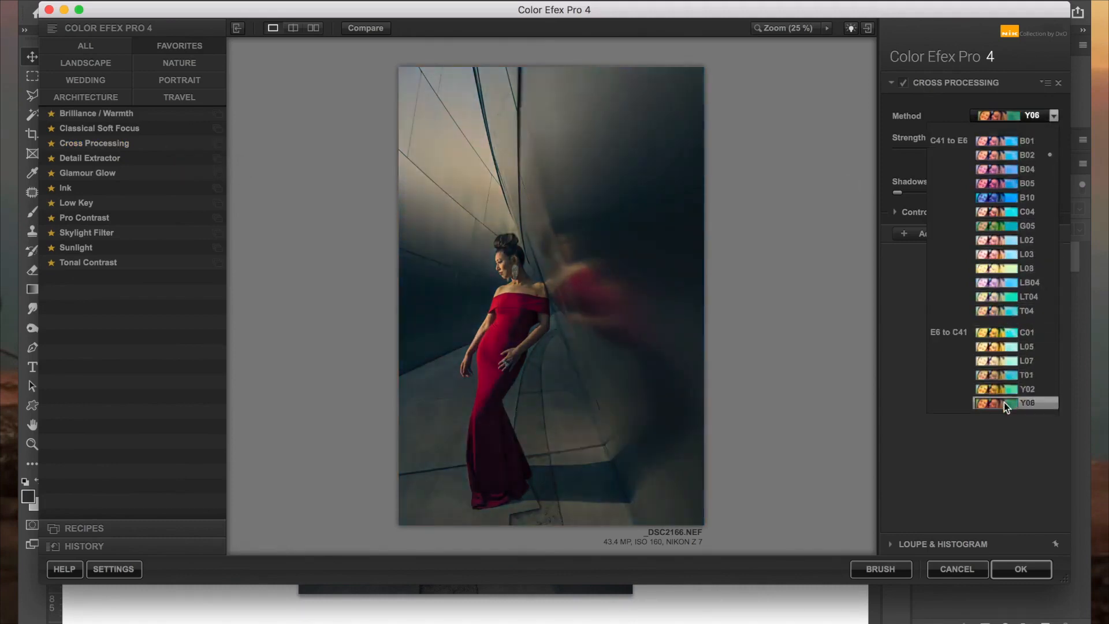
click(1009, 248)
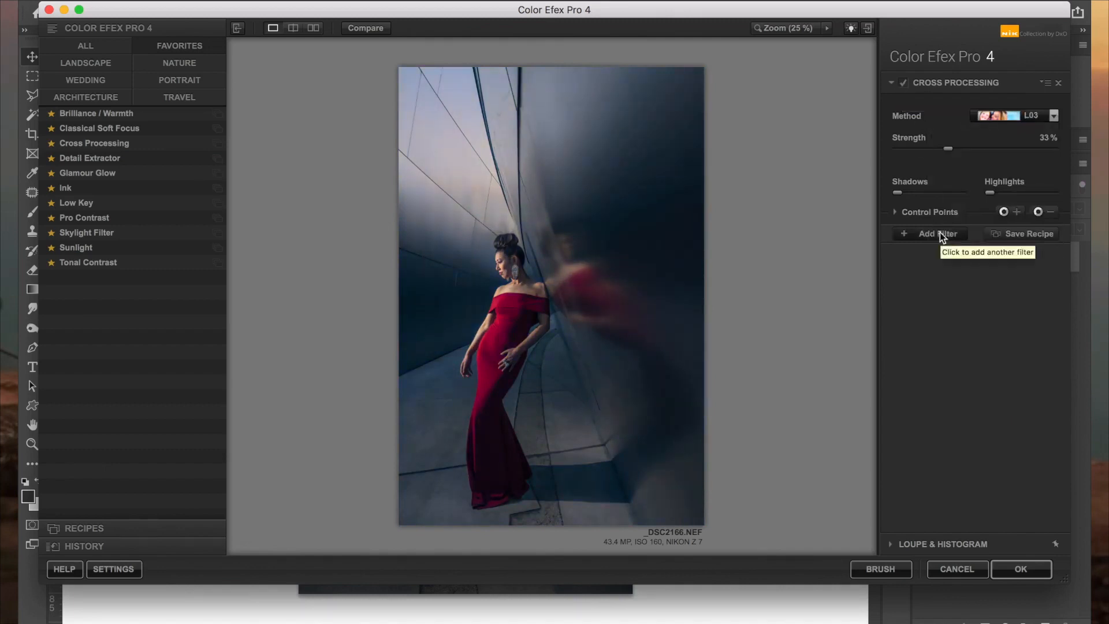
click(382, 30)
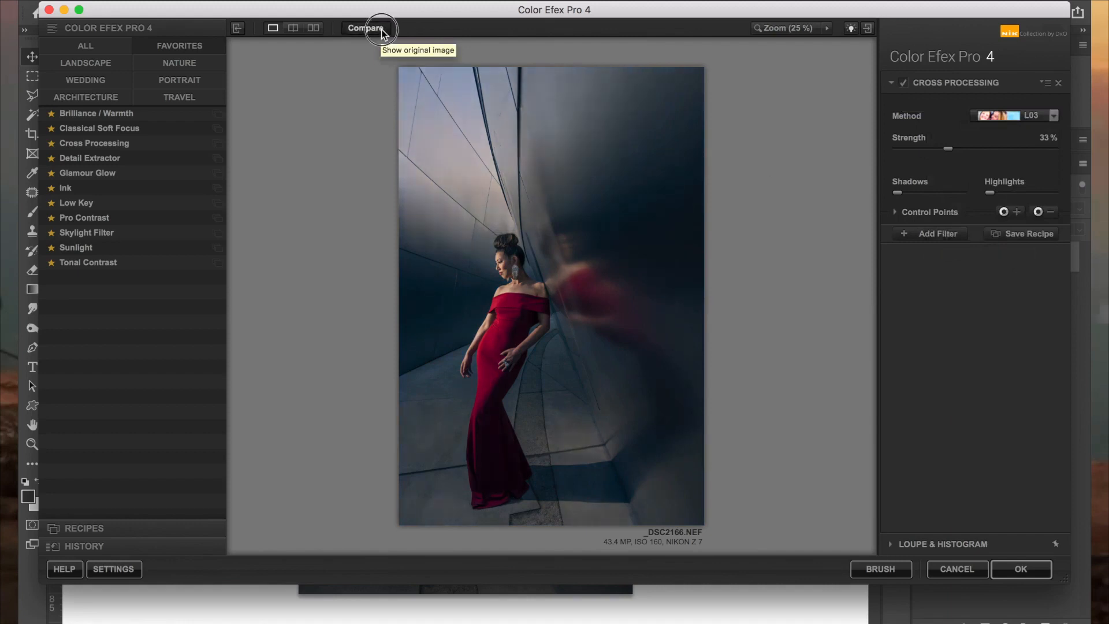
Step: Raise the Cross Processing Highlights slider to about halfway and compare the preview with the original image
drag(990, 192, 1027, 196)
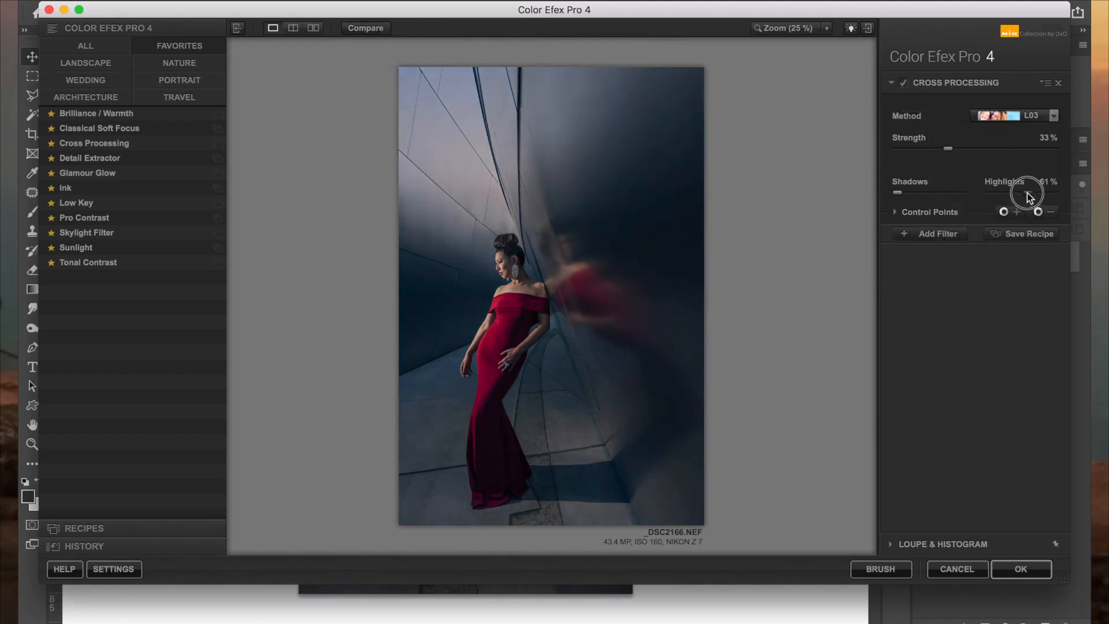
click(373, 28)
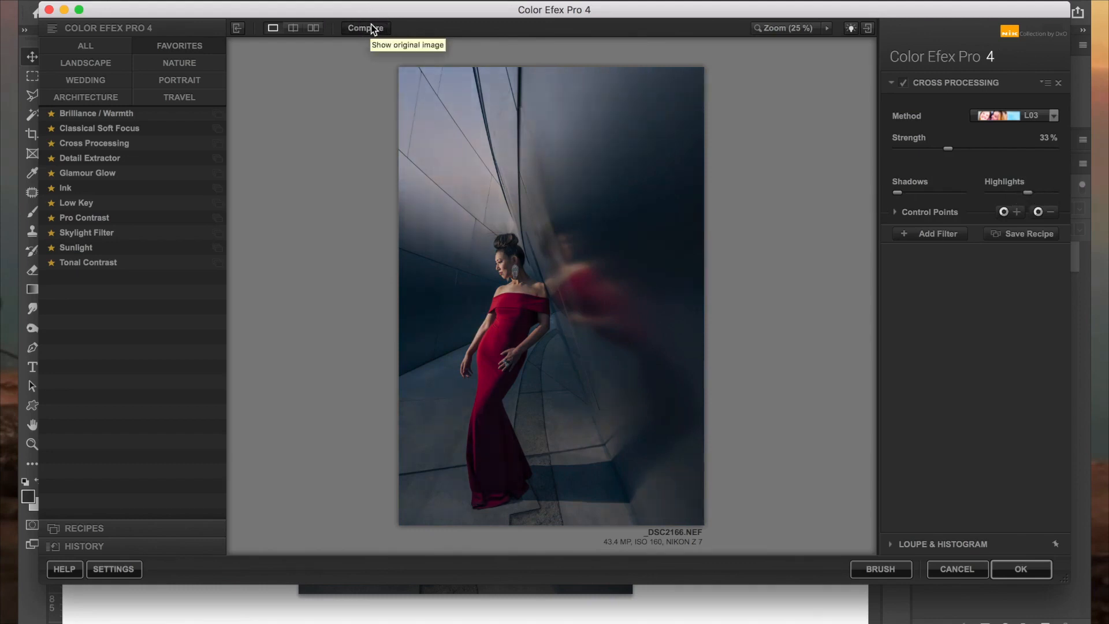
click(372, 29)
click(373, 29)
click(373, 29)
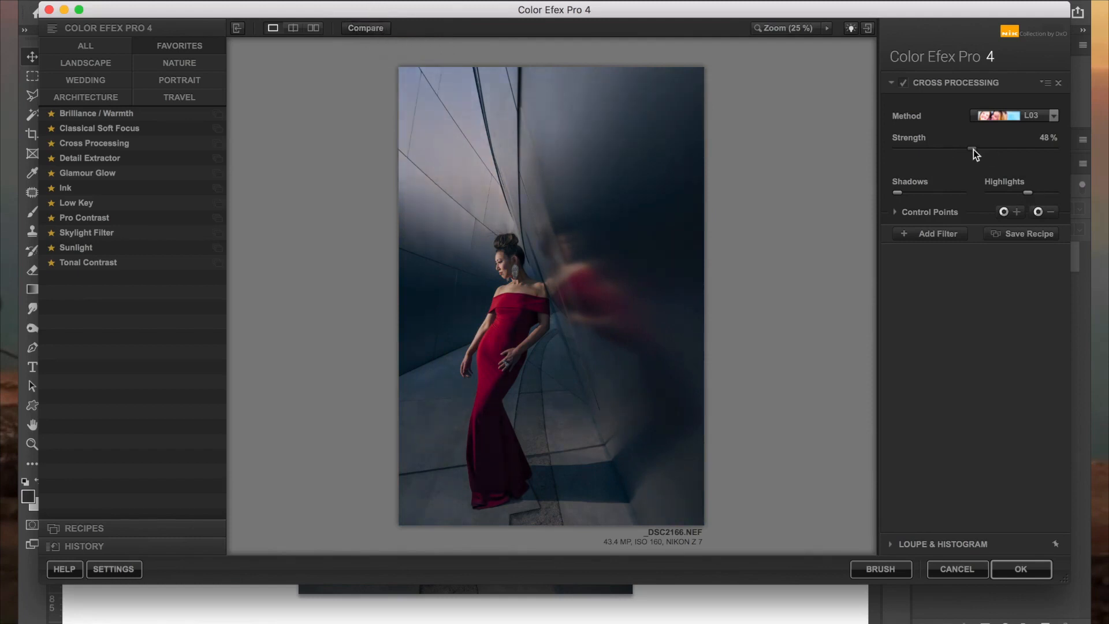
Step: Set the Cross Processing strength to 30%, raise Highlights slightly further and compare with the original
drag(993, 150, 951, 156)
click(373, 29)
drag(1041, 193, 1038, 197)
click(372, 31)
click(372, 32)
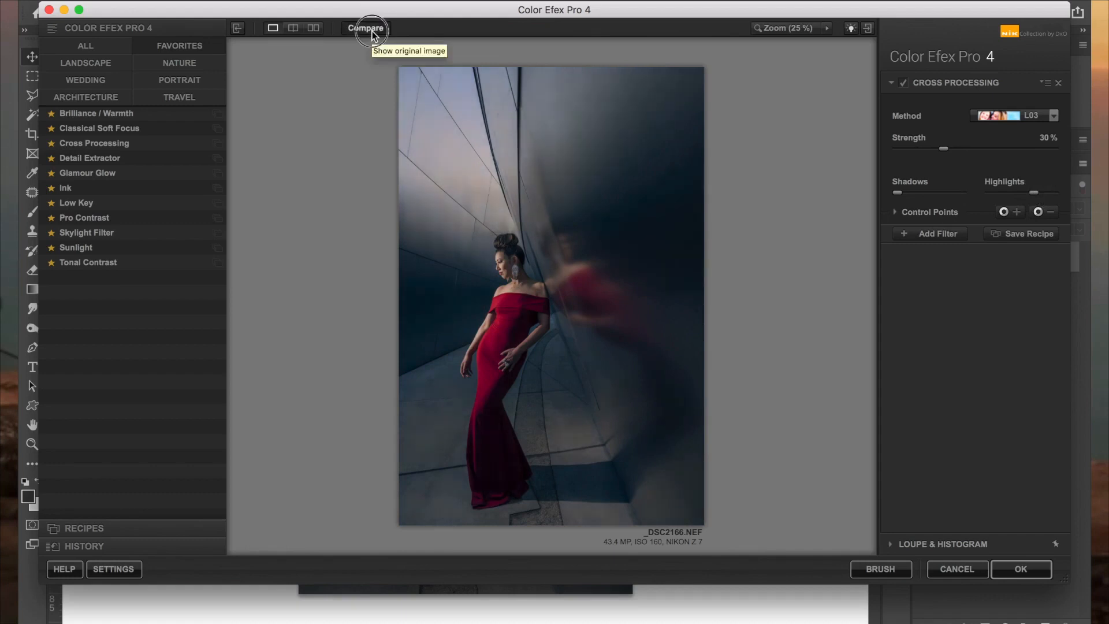
click(372, 31)
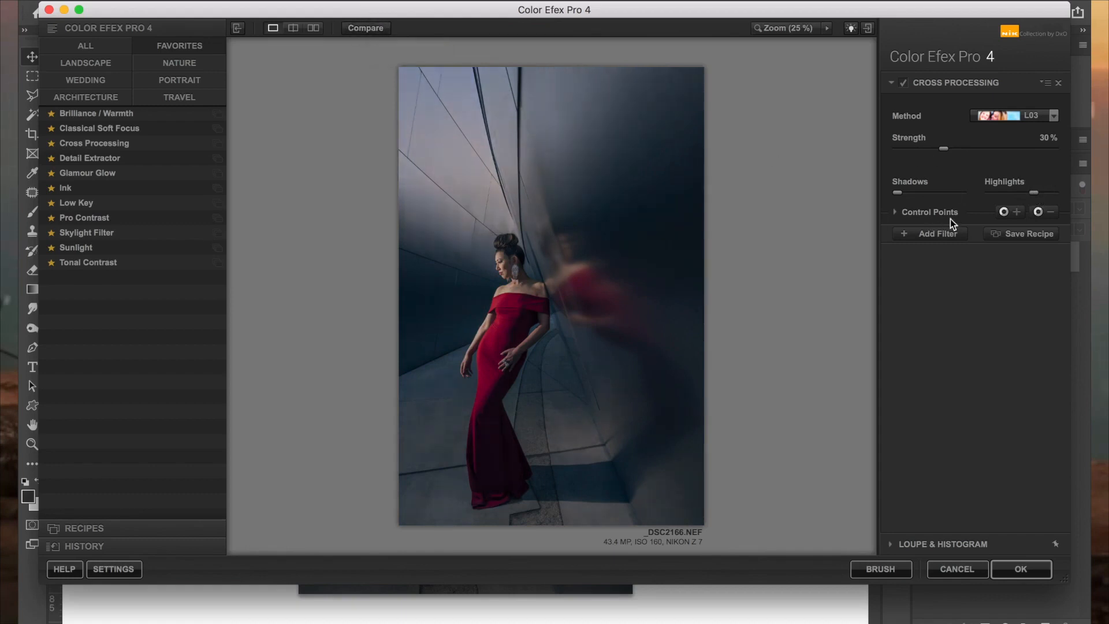
Step: Apply the Cross Processing filter as a new layer and compare that layer on and off over the whole image
click(1021, 572)
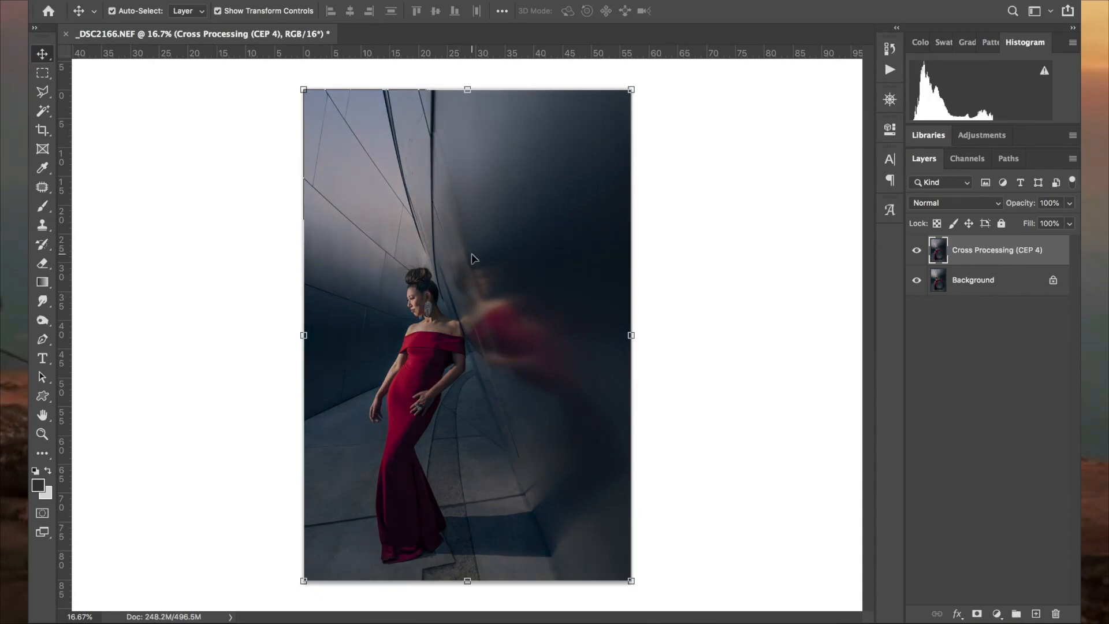
click(917, 251)
click(917, 251)
click(917, 251)
click(917, 251)
Step: Examine the woman and her reflection at 50% magnification with the Cross Processing layer on and off
key(super+plus)
key(super+plus)
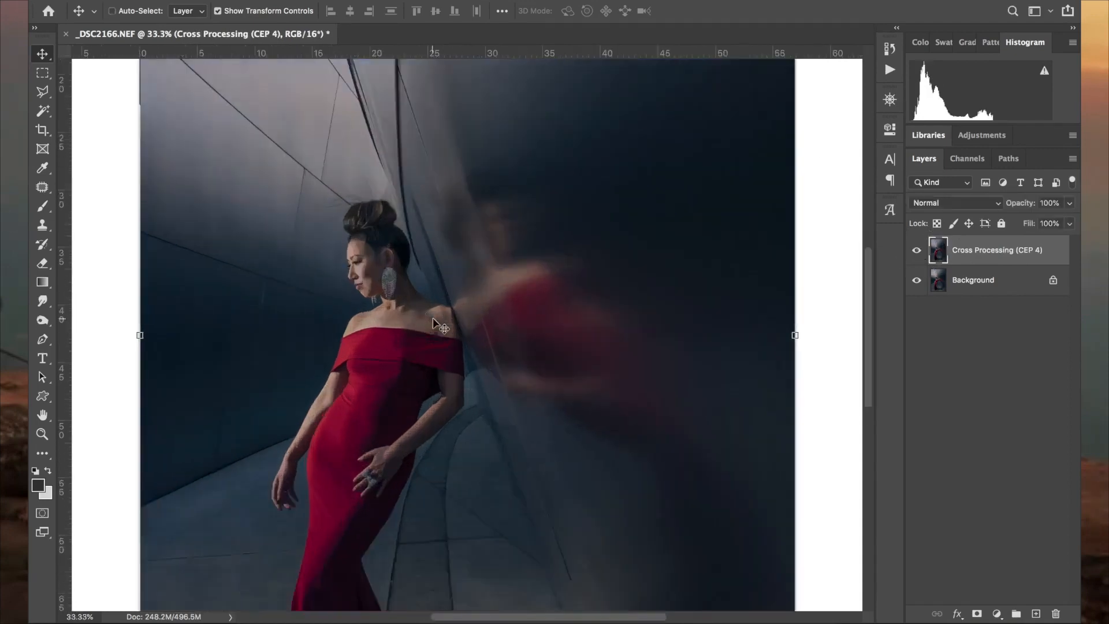
key(super+plus)
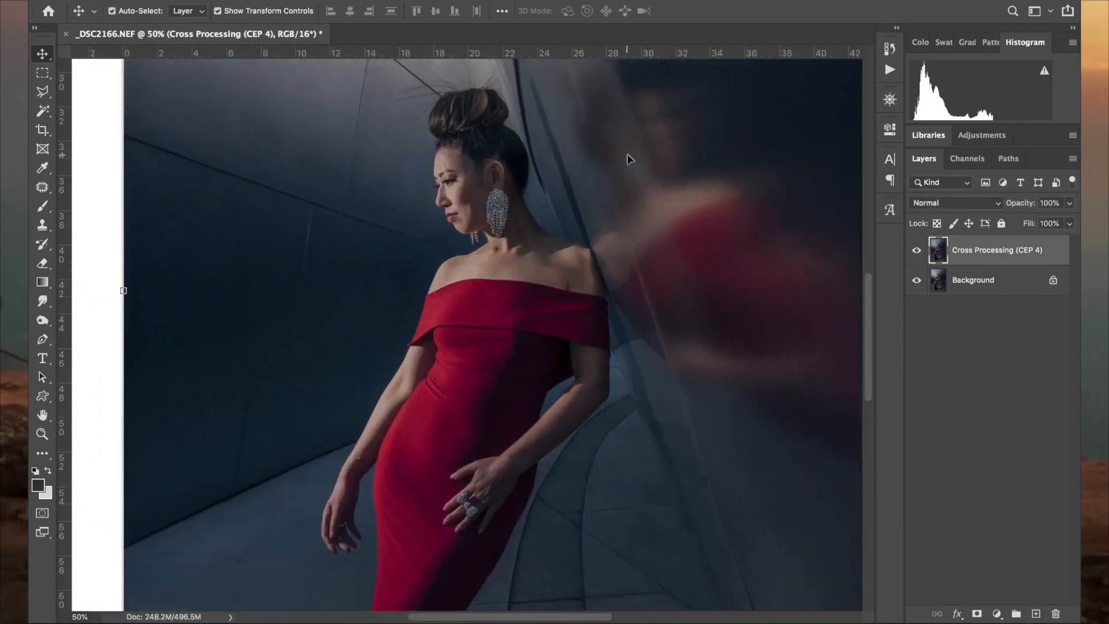
click(917, 250)
click(917, 249)
click(917, 250)
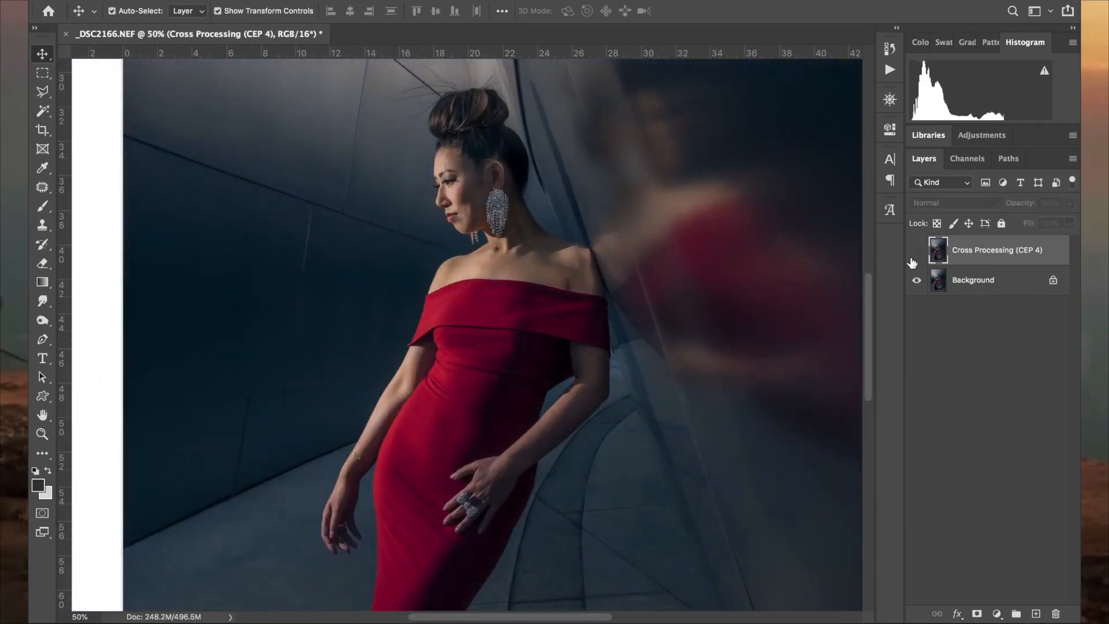
click(917, 250)
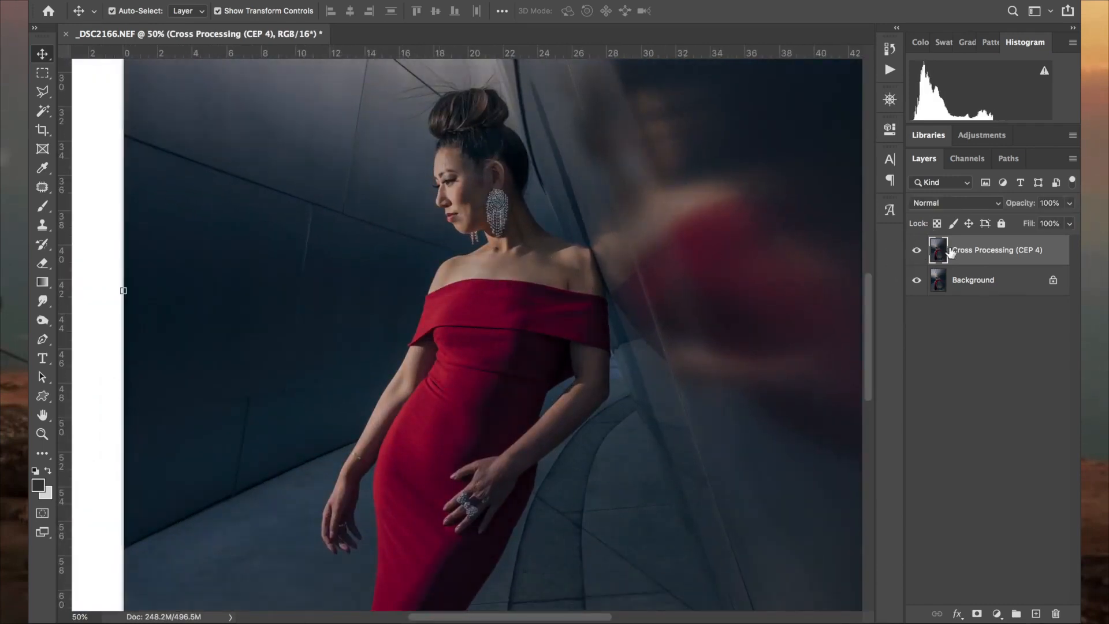
Step: Open the Cross Processing layer in Imagenomic Portraiture 3 and preview the woman's face and shoulders at 50%
click(370, 1)
mouse_move(451, 301)
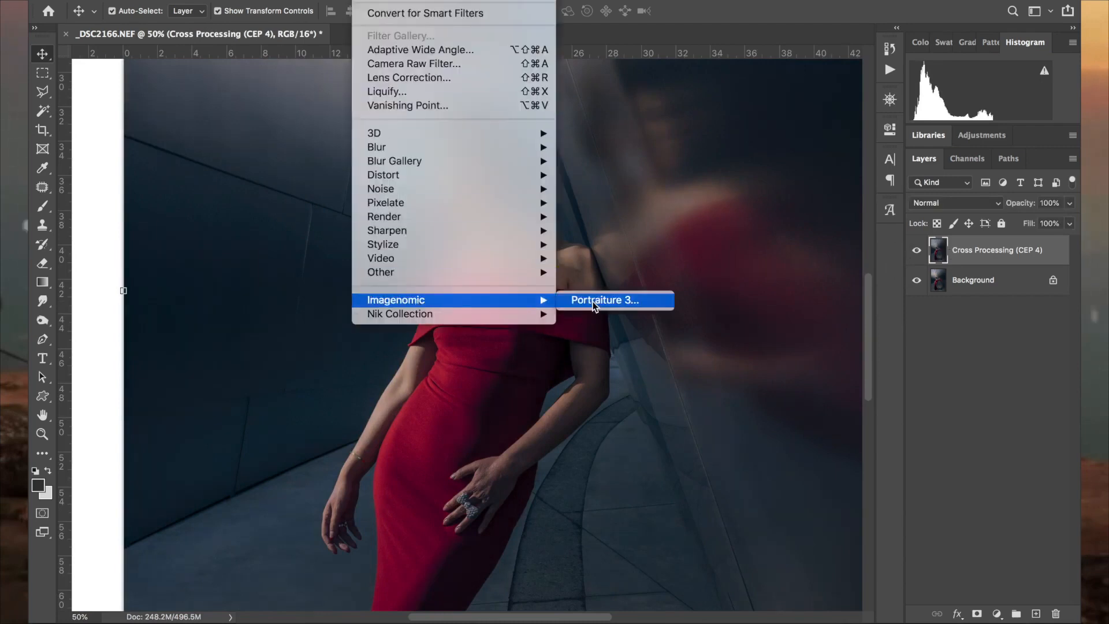
click(639, 301)
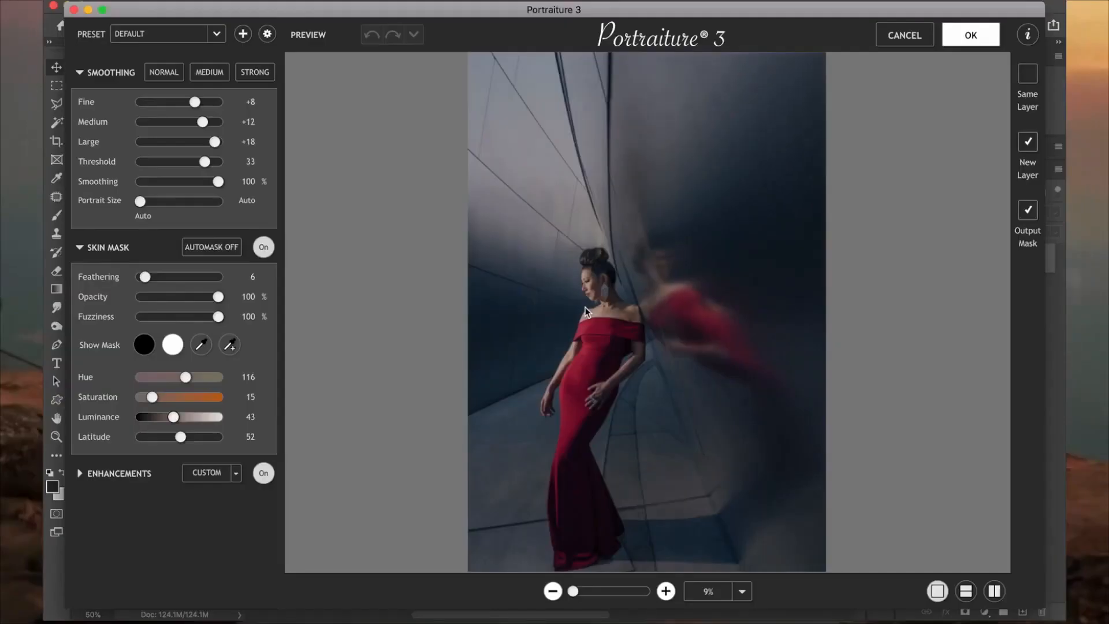
click(666, 591)
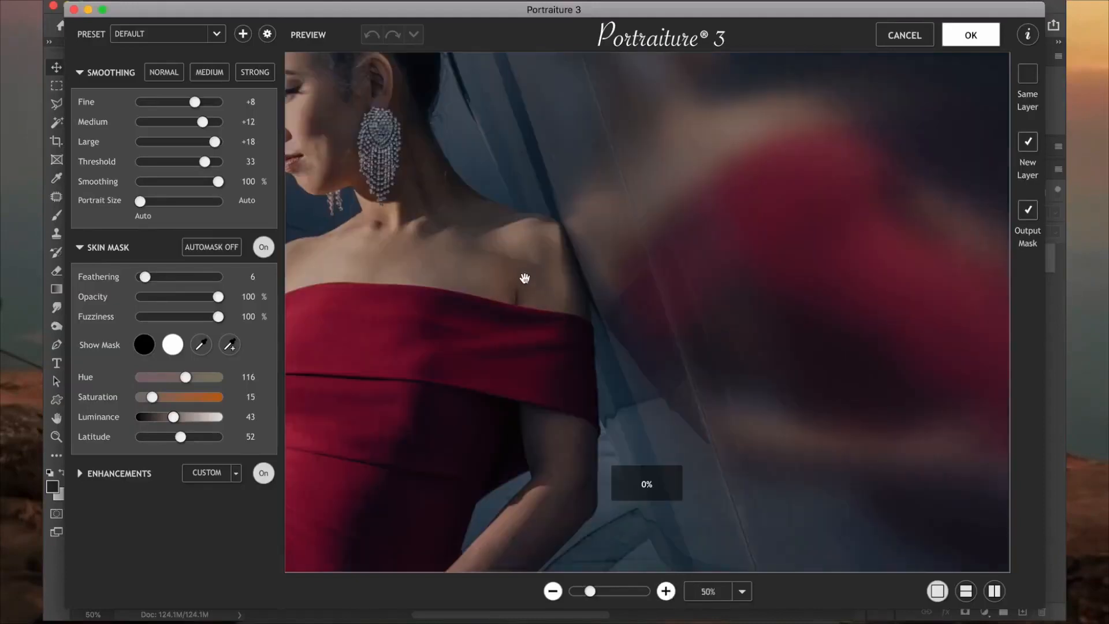
drag(503, 275, 741, 339)
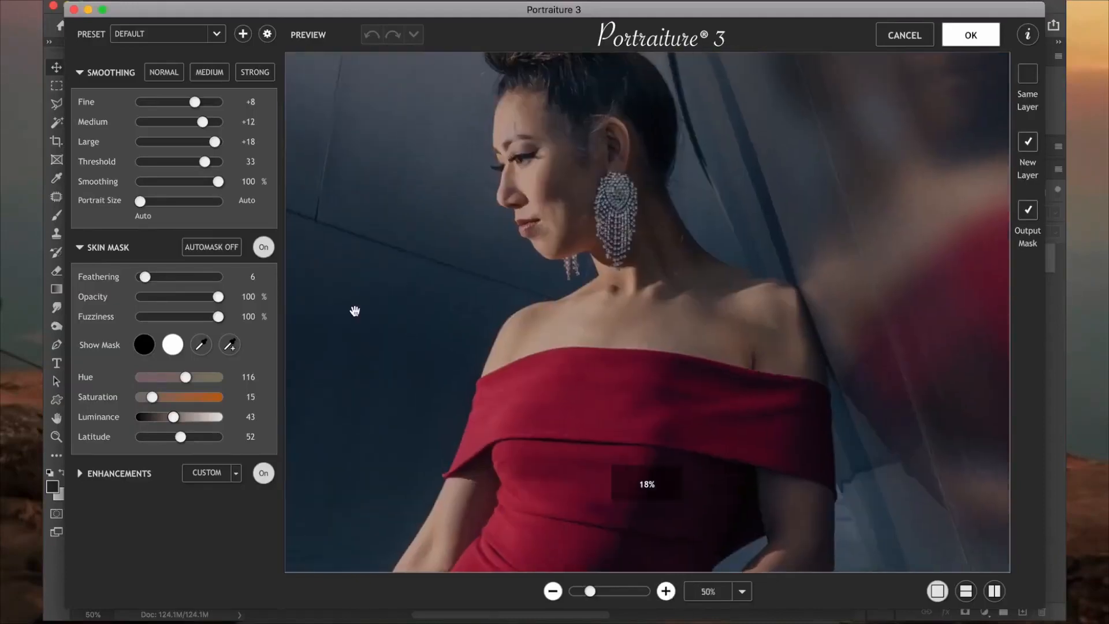
Step: Build the skin mask by sampling tones on the cheek and adding further samples from the chest and the shadowed jaw
click(202, 347)
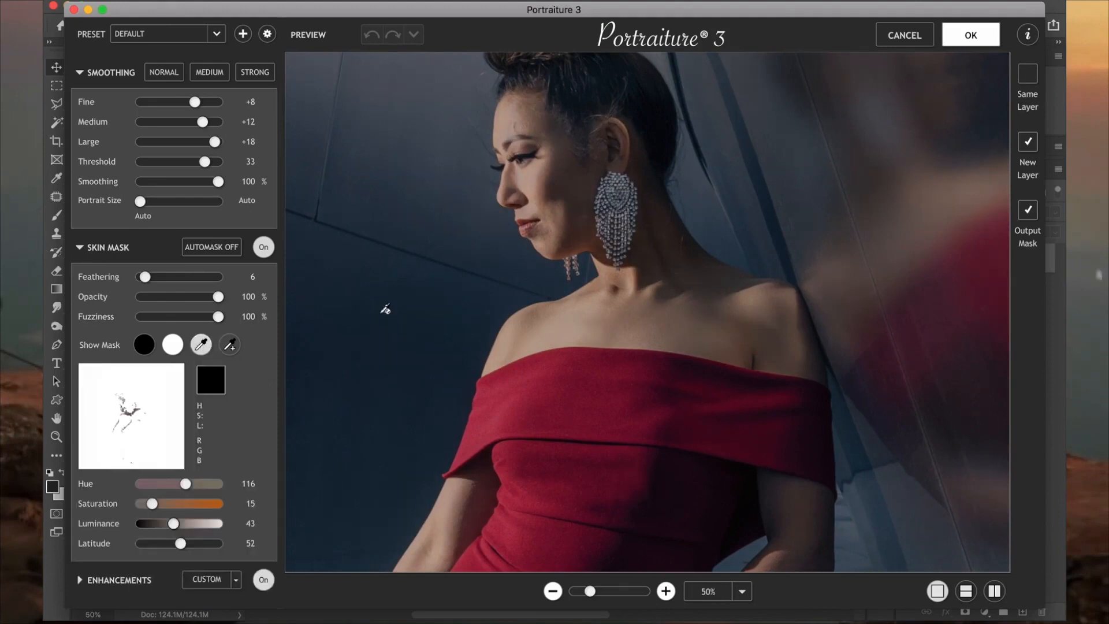
click(536, 200)
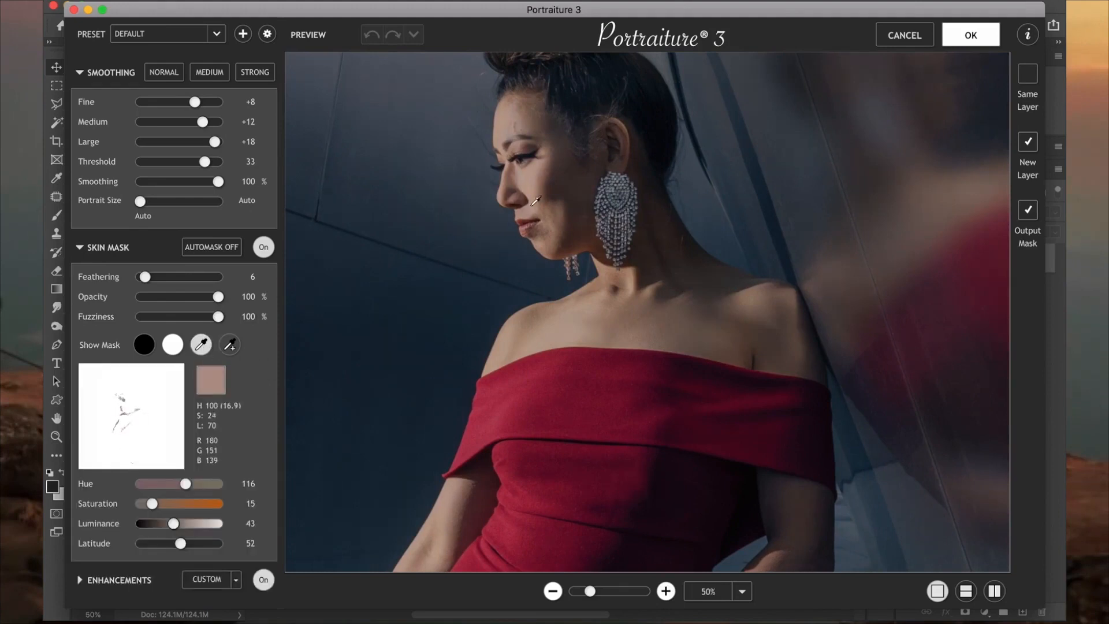
click(536, 184)
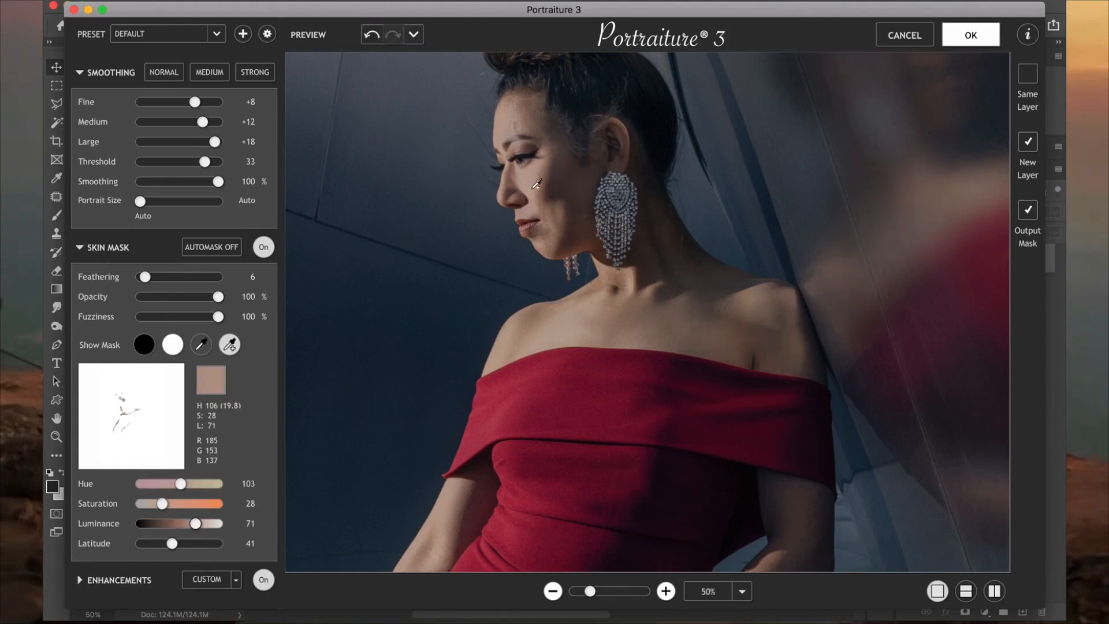
click(551, 179)
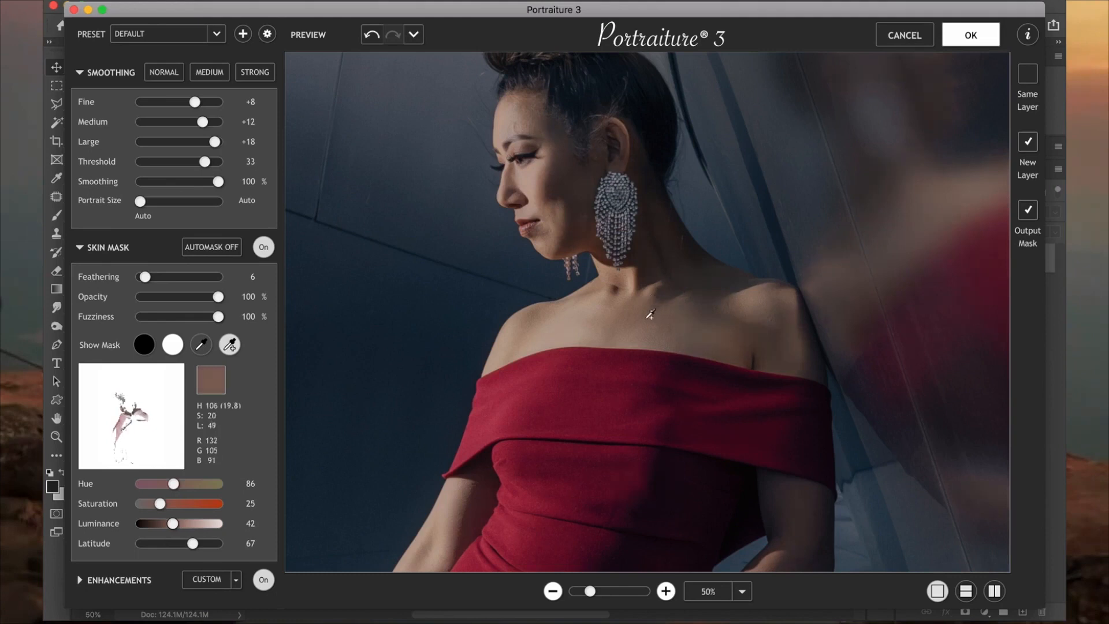
click(632, 320)
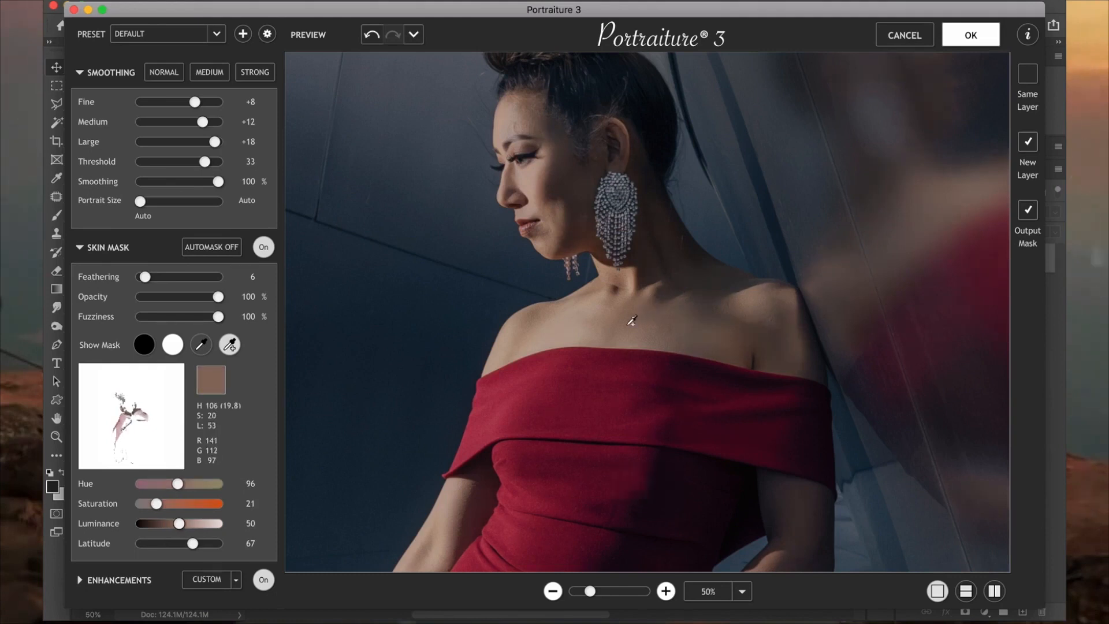
click(585, 216)
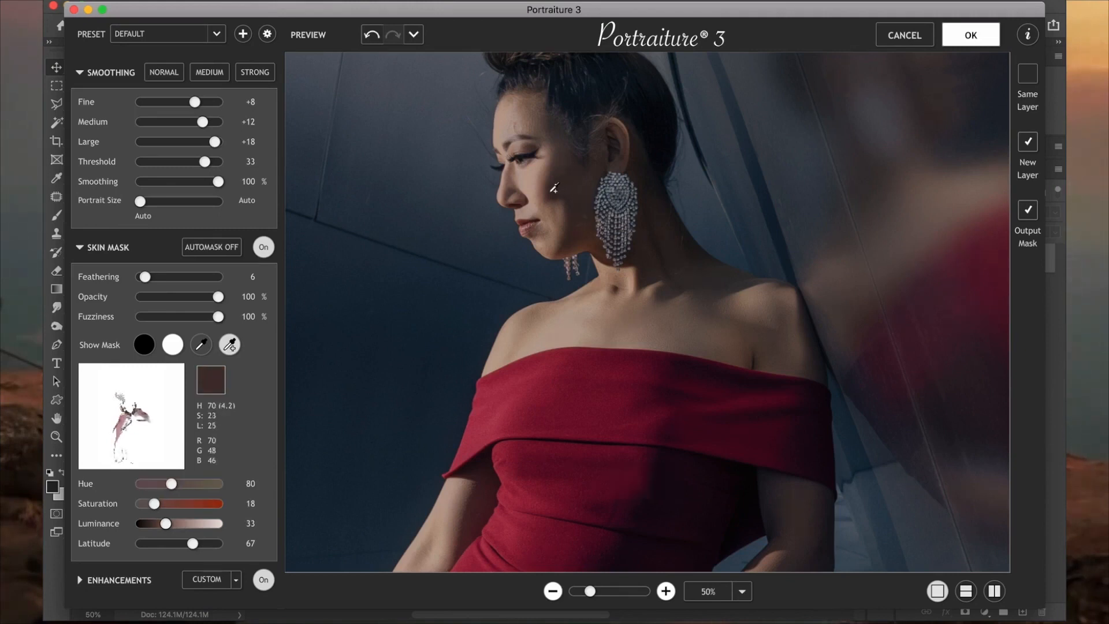
click(544, 185)
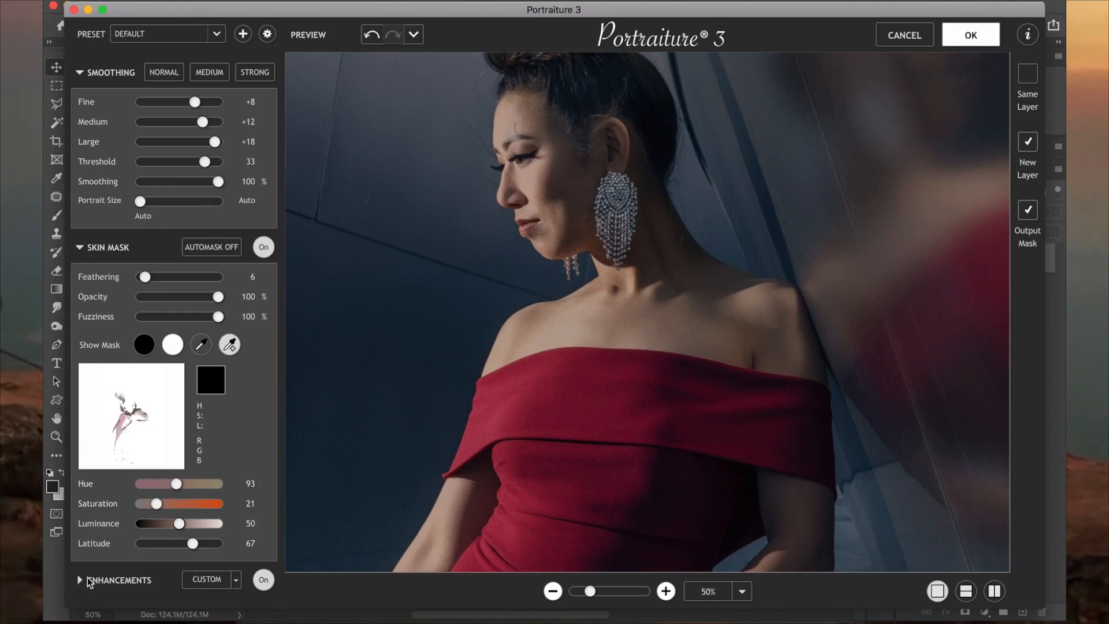
Step: Set the Warmth and Tint enhancements to 0
click(88, 581)
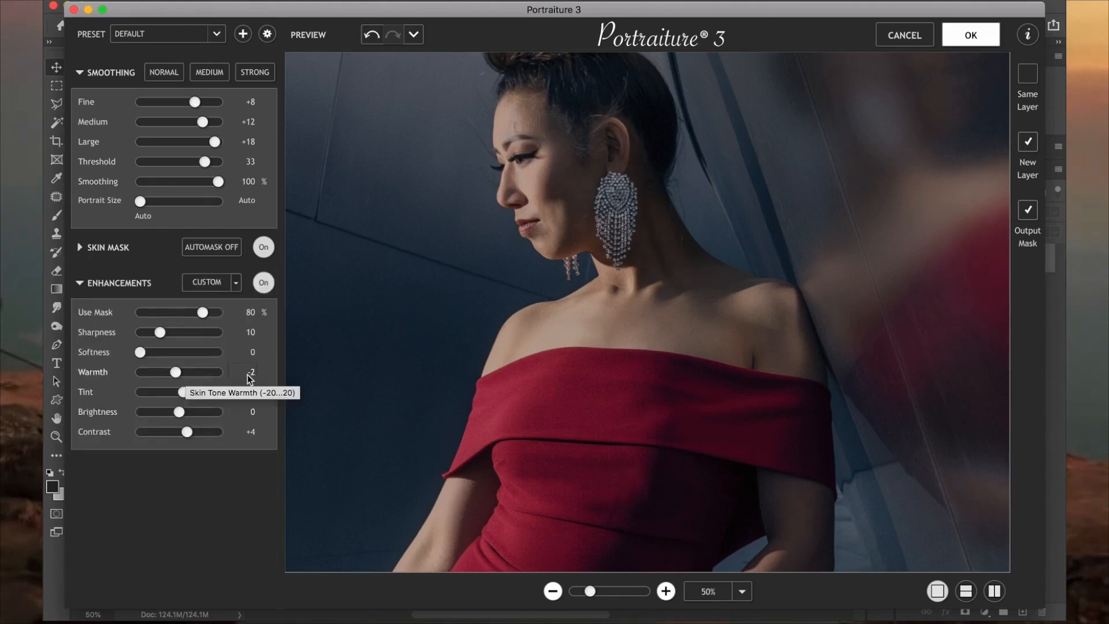
drag(177, 377, 184, 376)
click(182, 375)
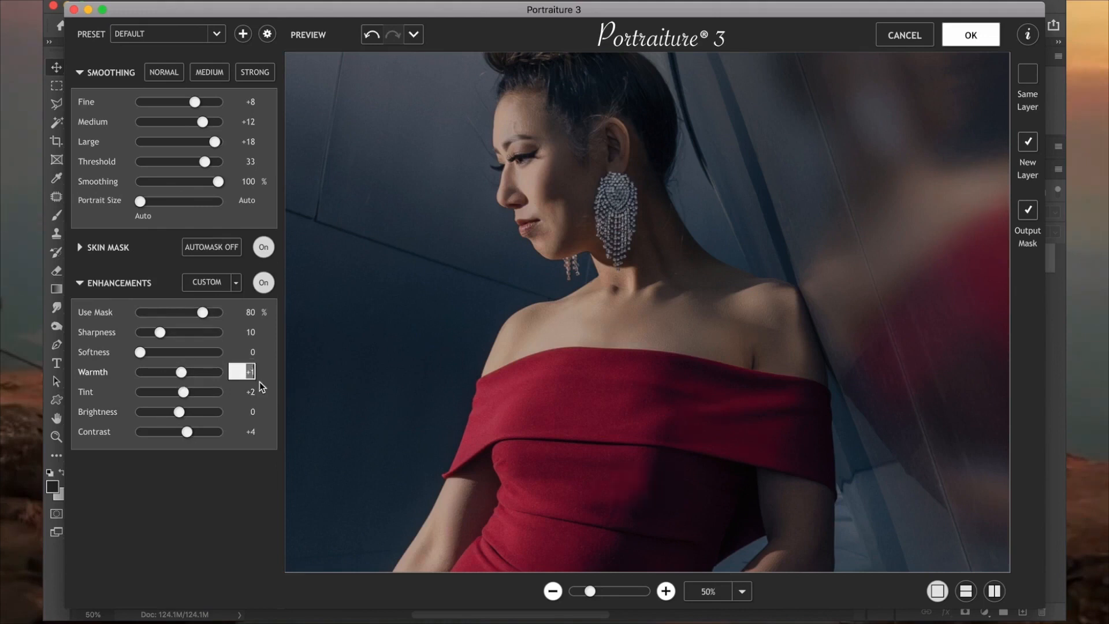
text(0)
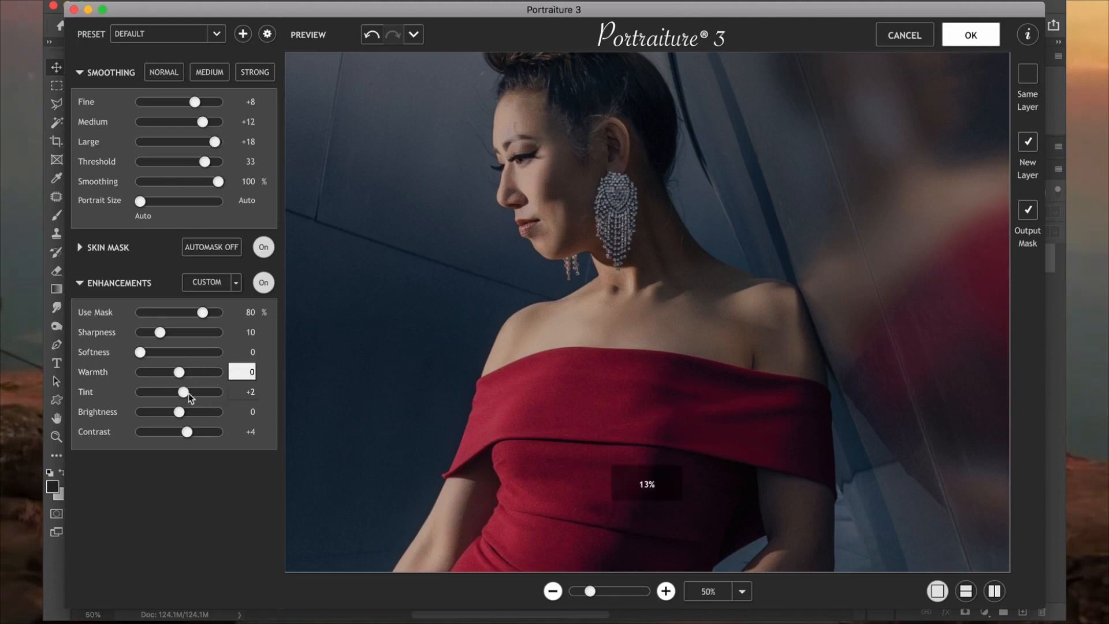
drag(184, 395, 181, 392)
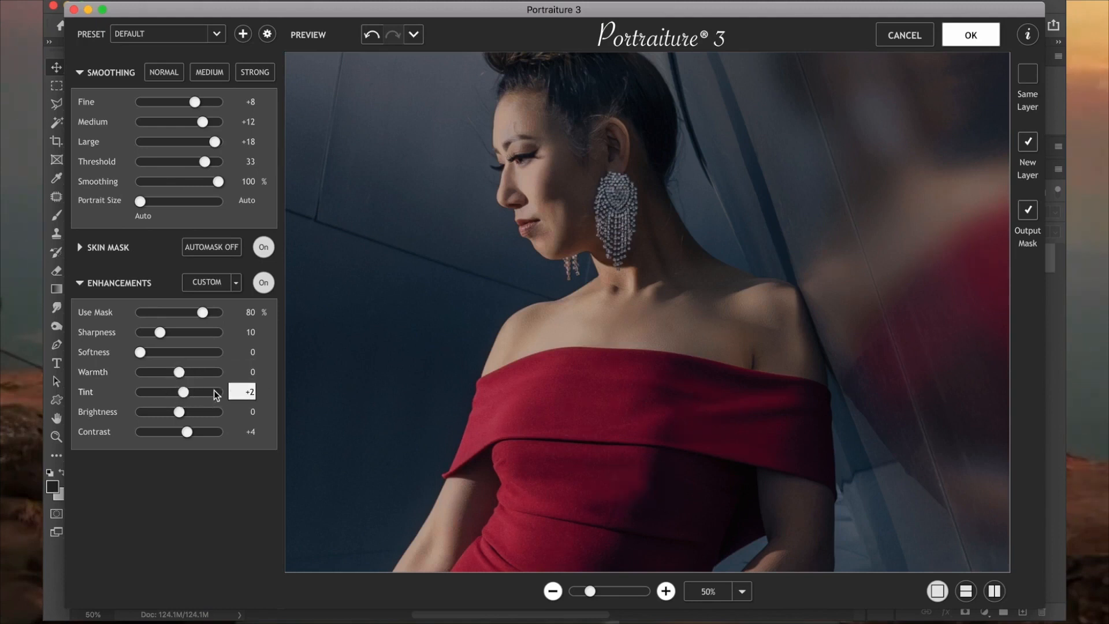
click(241, 392)
text(0)
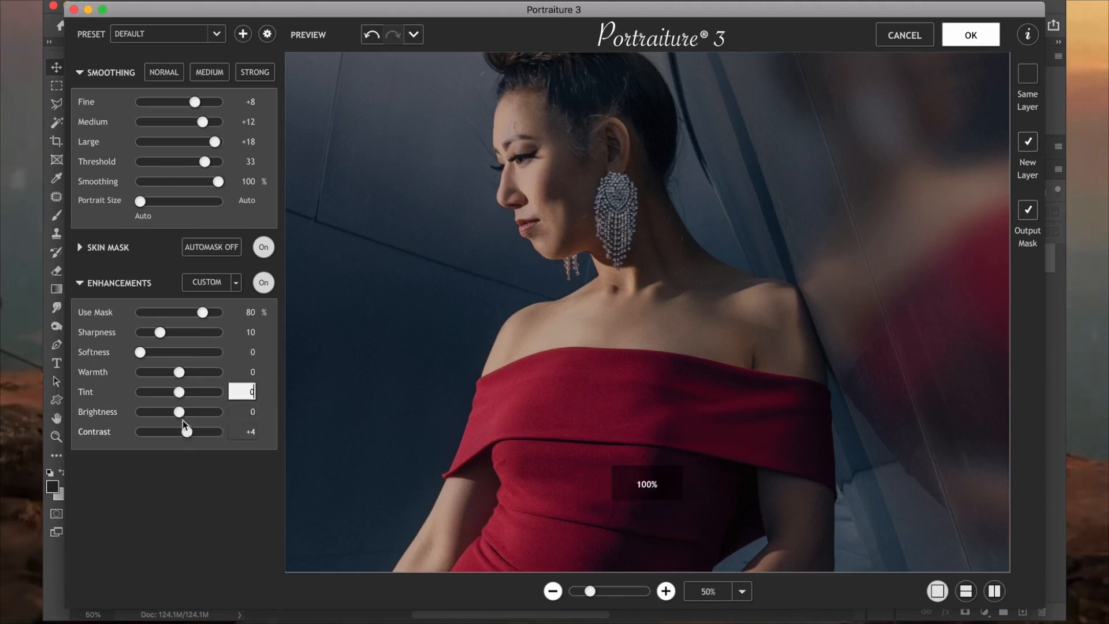
Step: Set the Brightness enhancement to +3 and Contrast to +3
drag(179, 412, 177, 417)
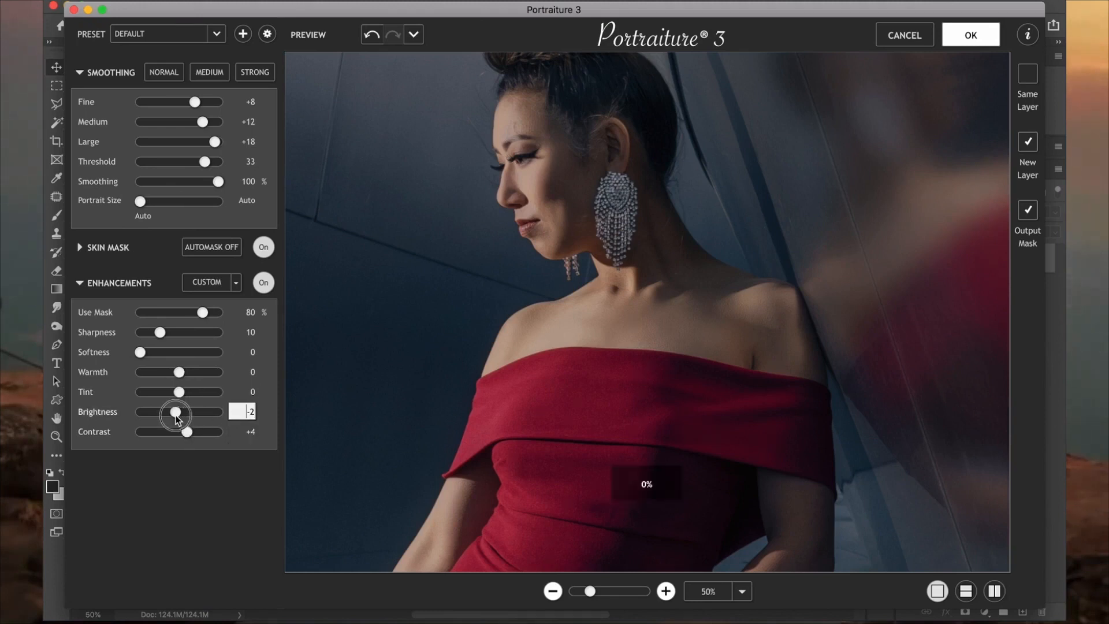
click(191, 414)
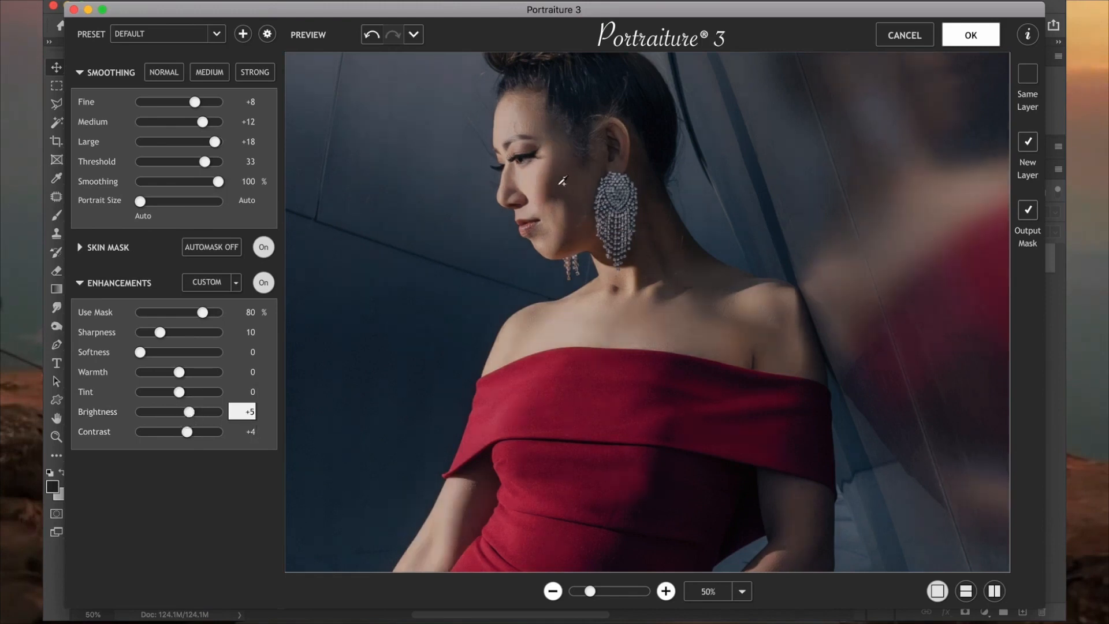
click(186, 411)
drag(186, 412, 185, 413)
drag(187, 432, 185, 434)
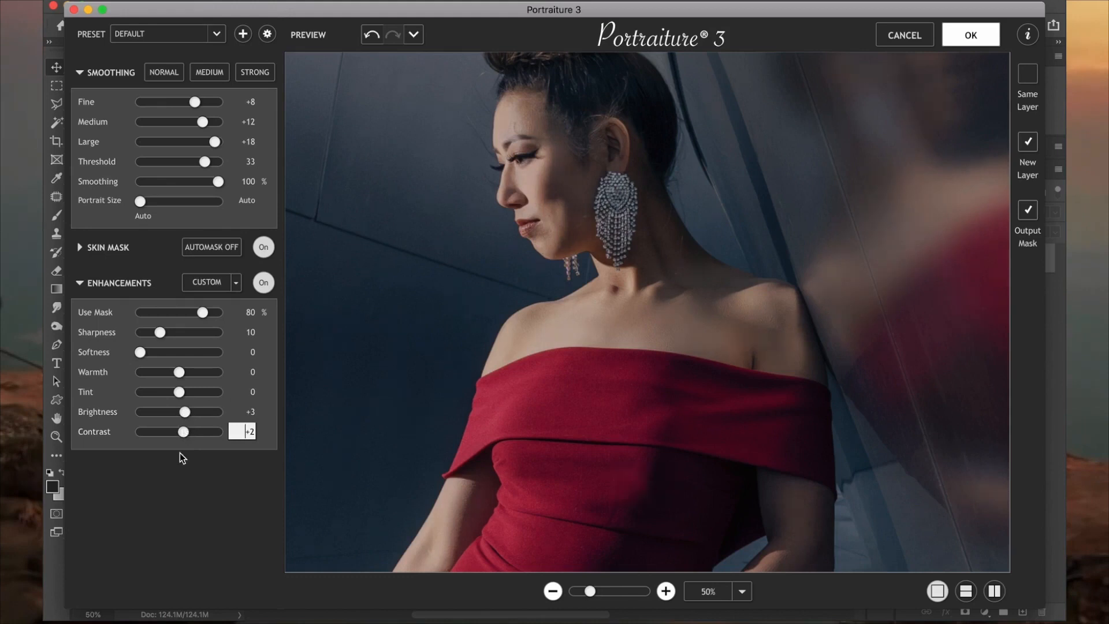
drag(182, 432, 185, 435)
Step: Compare the smoothed preview with the original and apply the Portraiture result as a new layer with its output mask
click(579, 195)
click(579, 199)
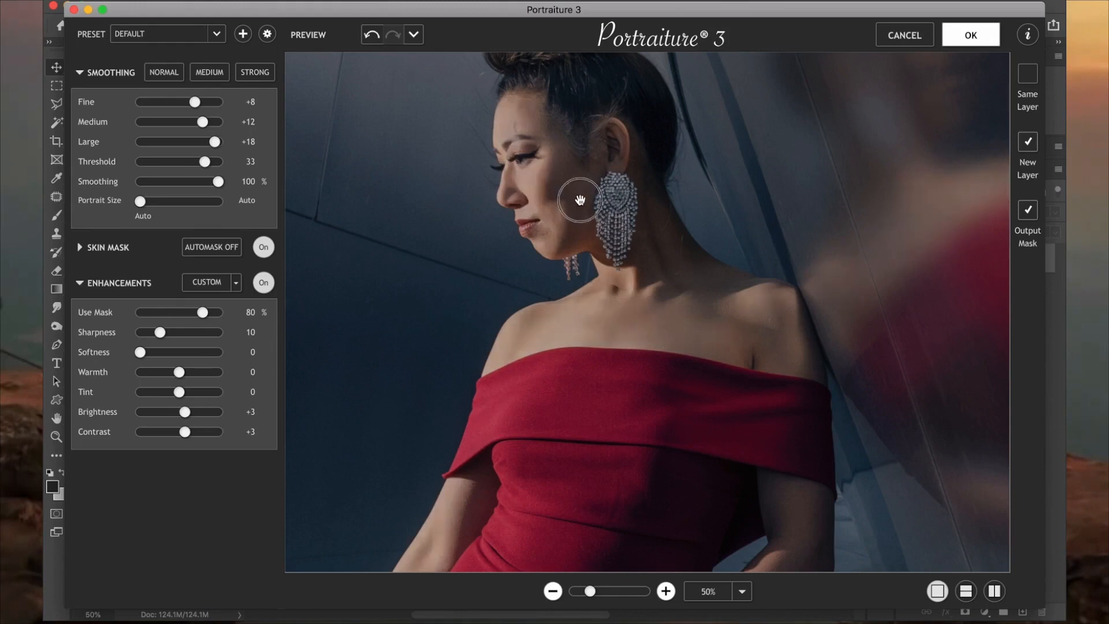
click(580, 199)
click(579, 199)
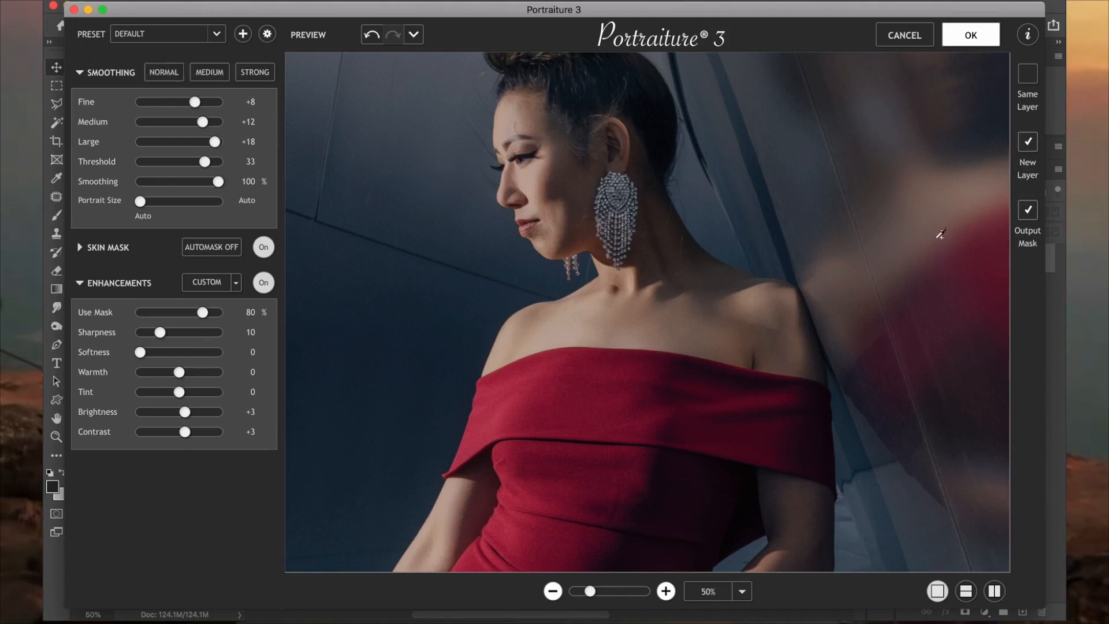
click(972, 35)
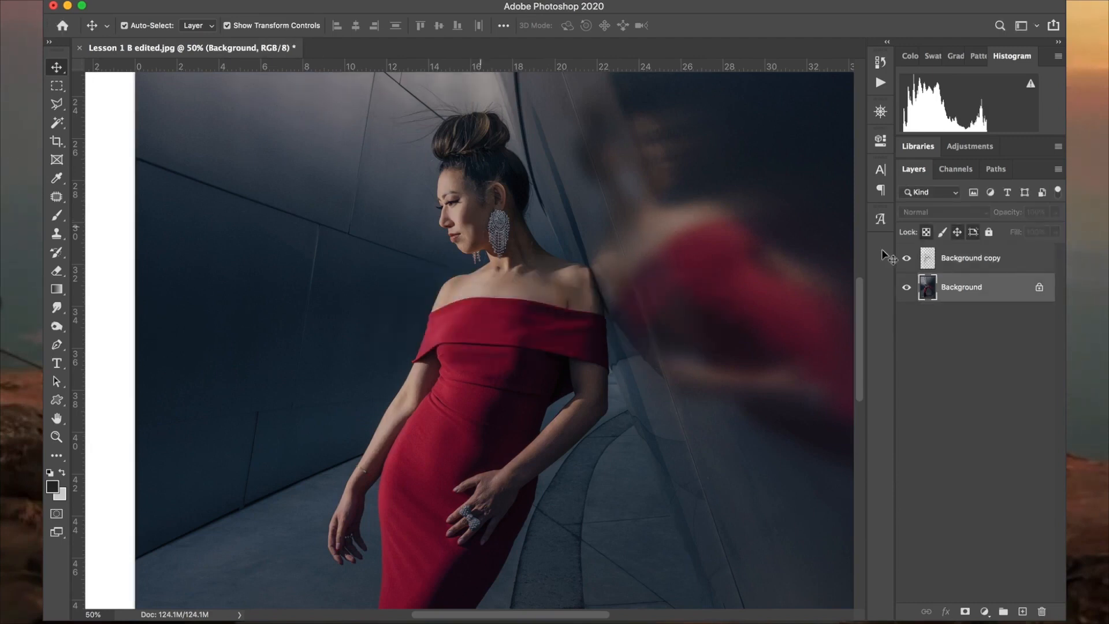
Step: Inspect the skin-smoothing layer on its own with Background hidden, and compare it on and off over the whole portrait
click(928, 258)
click(906, 287)
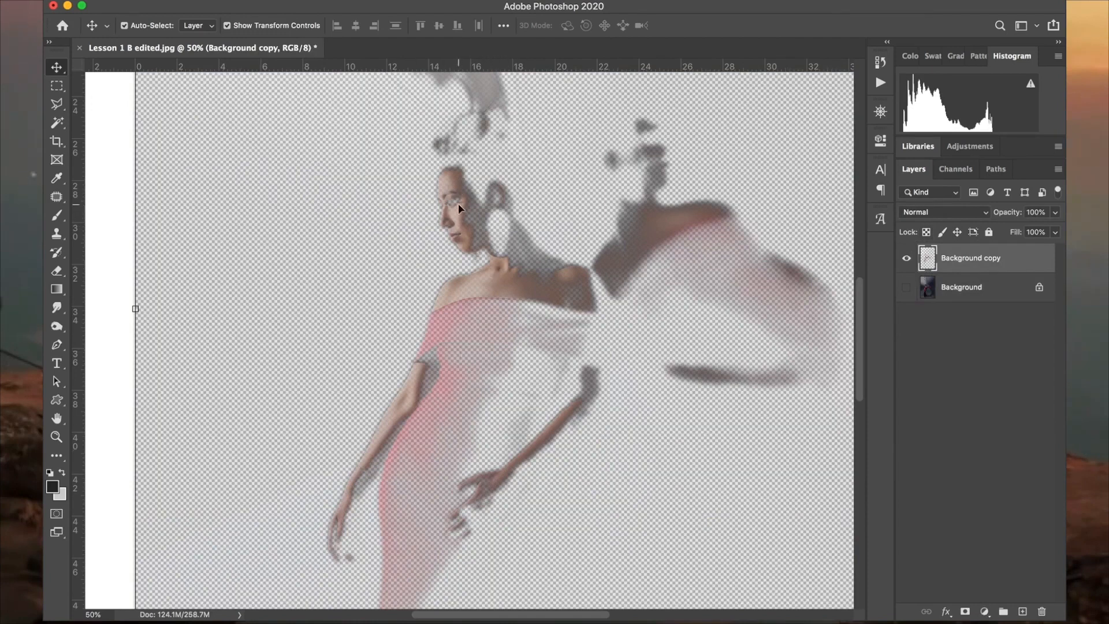
scroll(459, 204, up, 3)
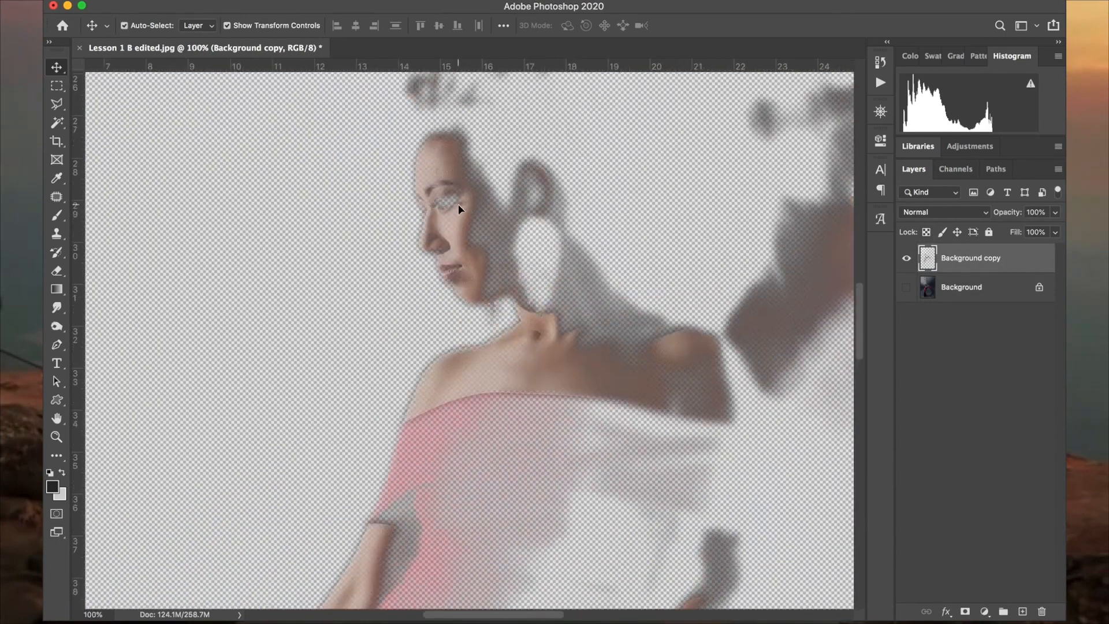
click(906, 287)
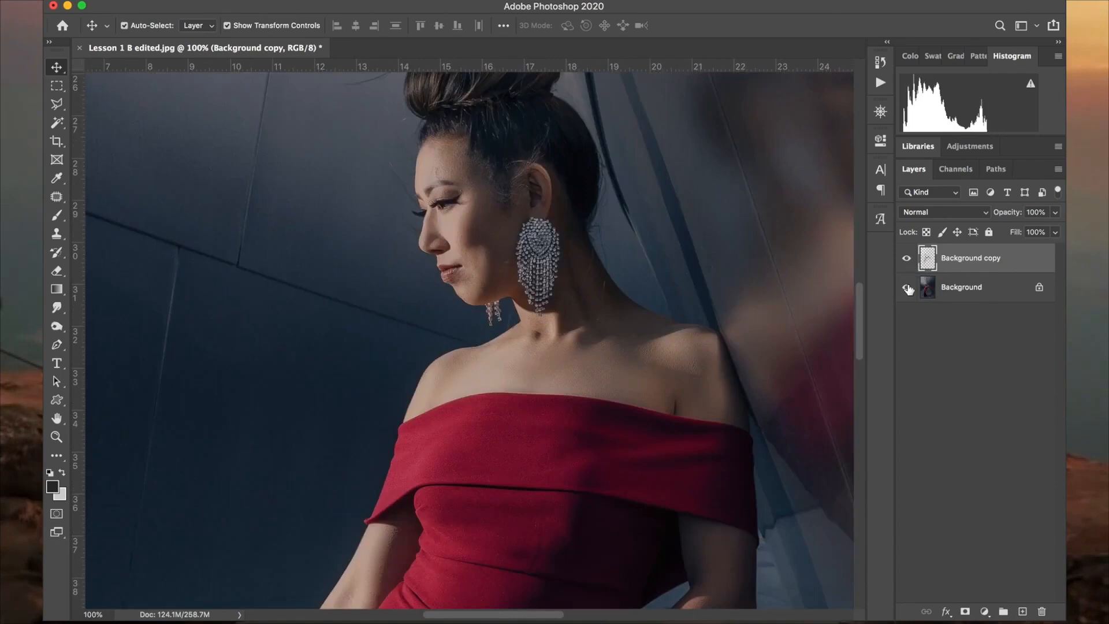
scroll(617, 312, down, 3)
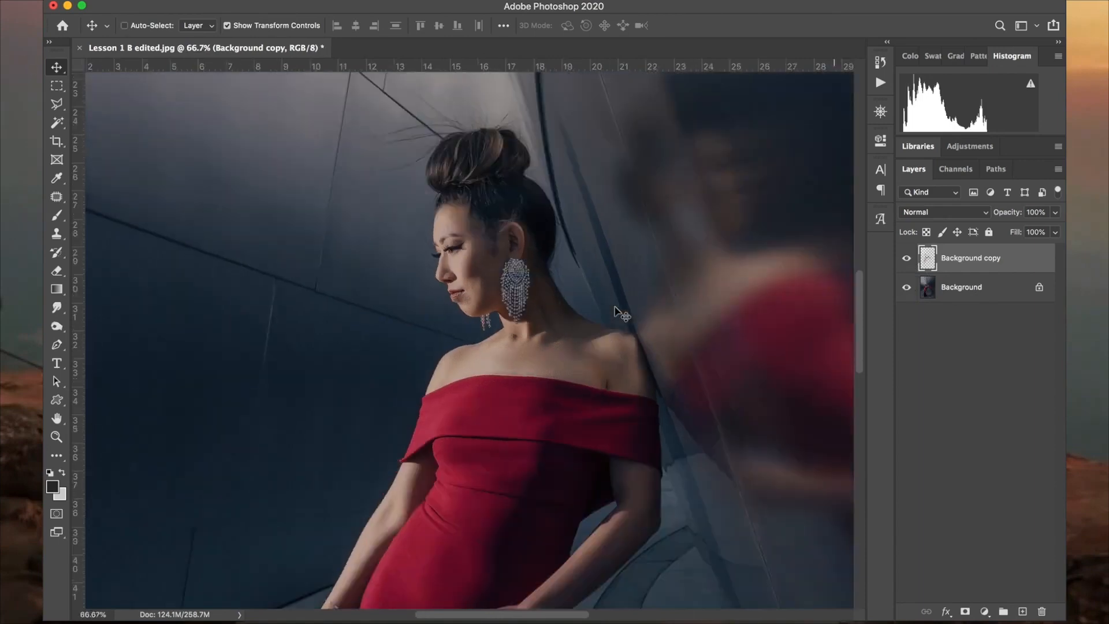
scroll(593, 360, down, 1)
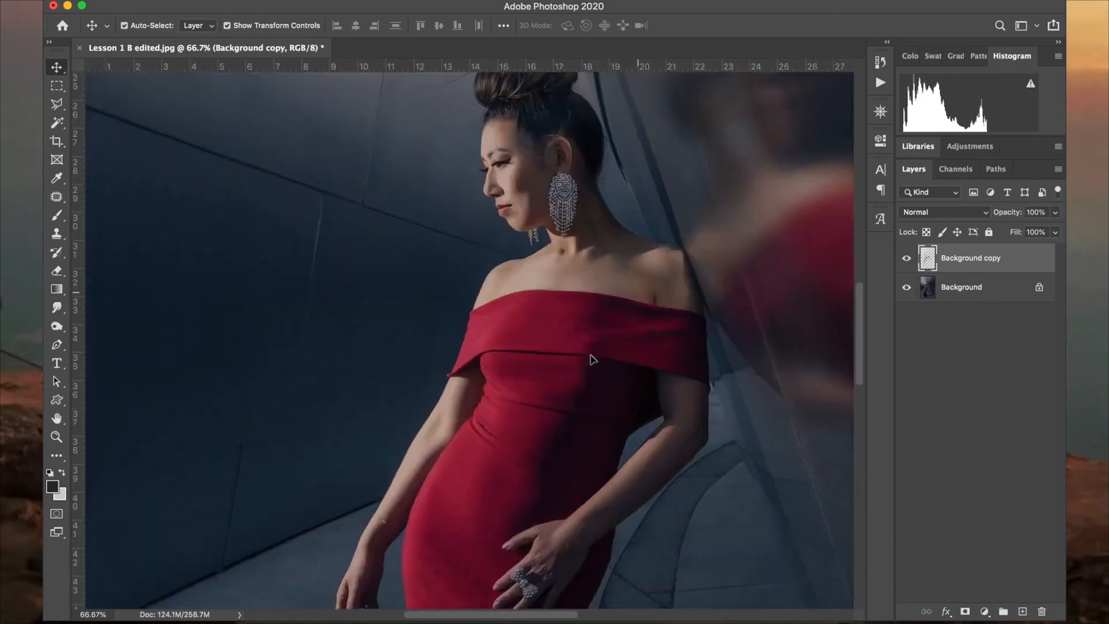
click(907, 258)
click(906, 258)
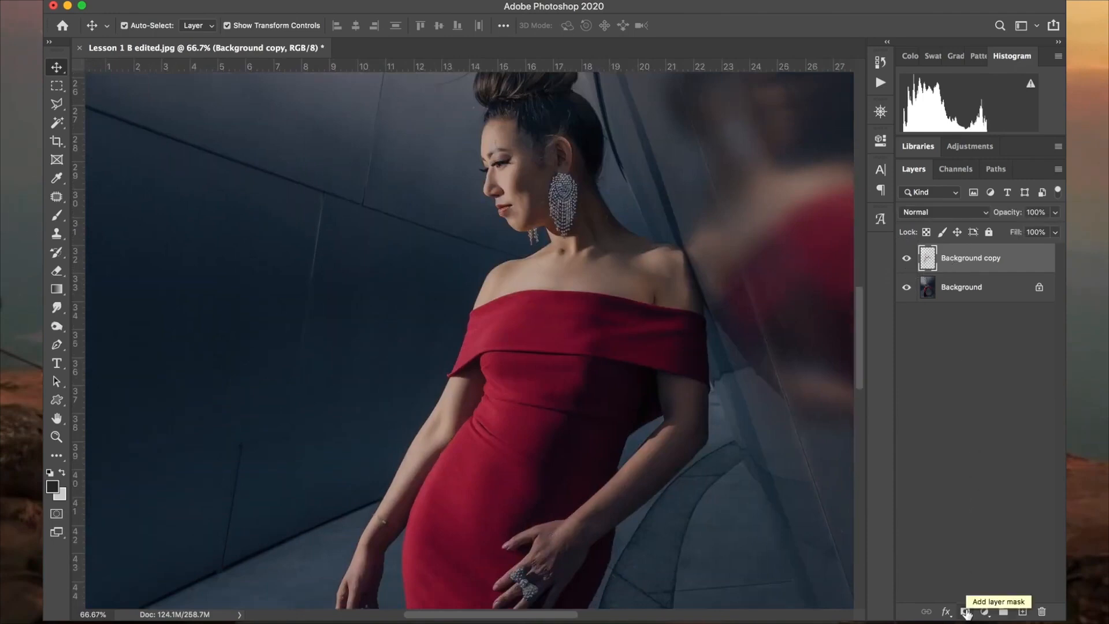
Step: Add a black mask to the smoothing layer and, with the mask overlay shown, erase over the face and shoulders with a 1000 px Eraser
alt+click(966, 613)
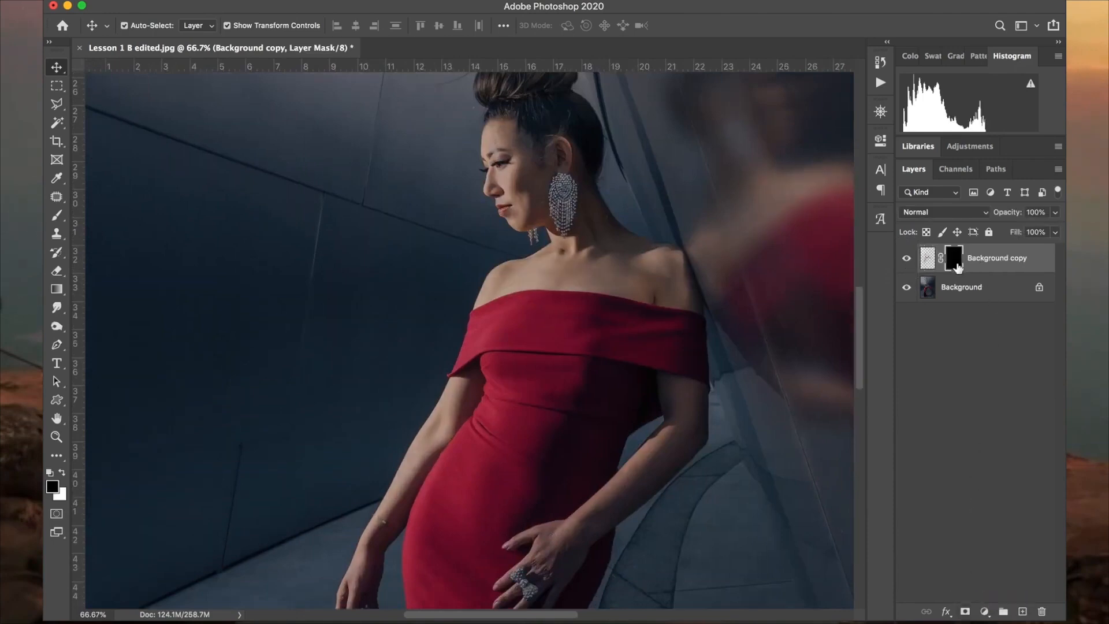
click(57, 271)
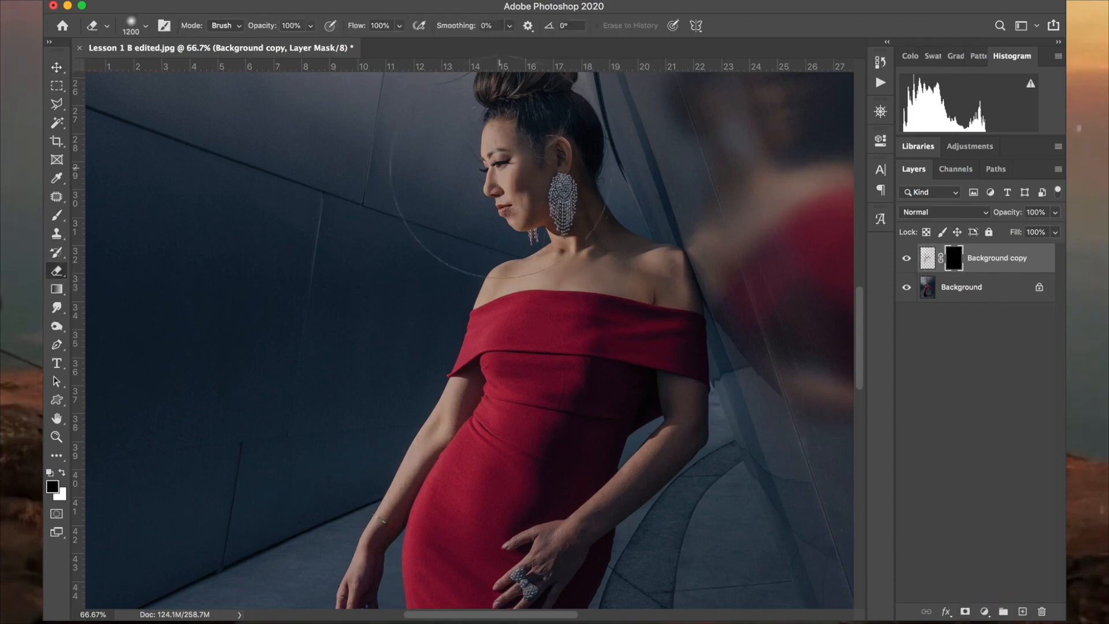
key(backslash)
key(bracketleft)
key(bracketleft)
key(bracketleft)
key(bracketleft)
key(bracketleft)
key(bracketleft)
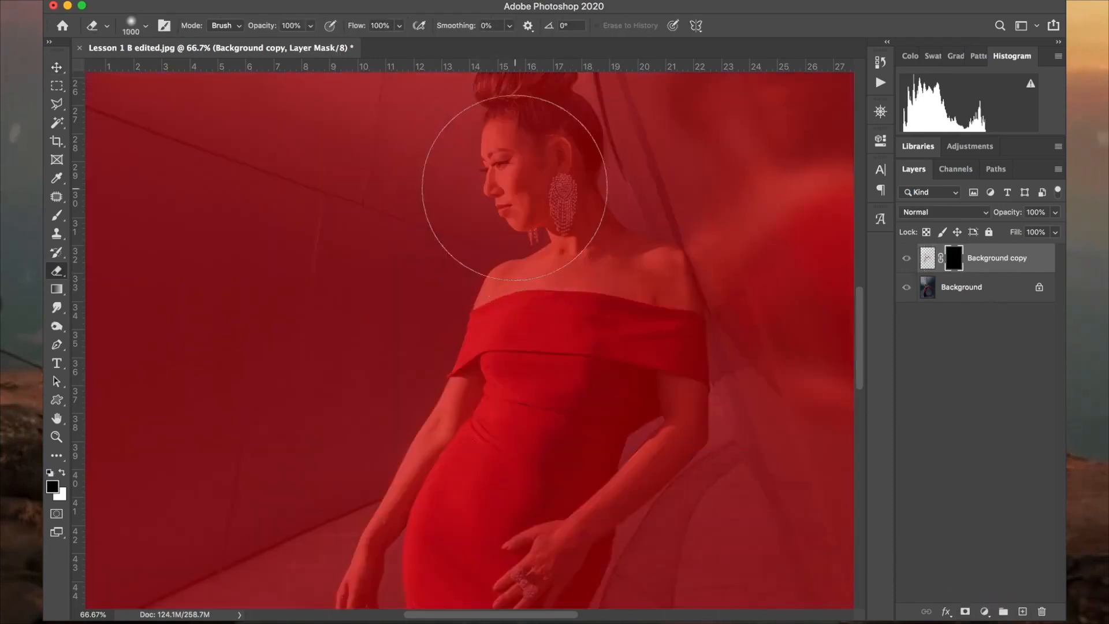
mouse_move(510, 179)
mouse_down()
mouse_move(495, 168)
mouse_move(522, 227)
mouse_move(500, 242)
mouse_move(607, 247)
mouse_move(657, 268)
mouse_move(659, 301)
mouse_up()
Step: Reveal the smoothing on both arms by erasing the mask with a 250 px Eraser, and hide the mask overlay
scroll(659, 417, left, 5)
key(bracketleft)
key(bracketleft)
key(bracketleft)
key(bracketleft)
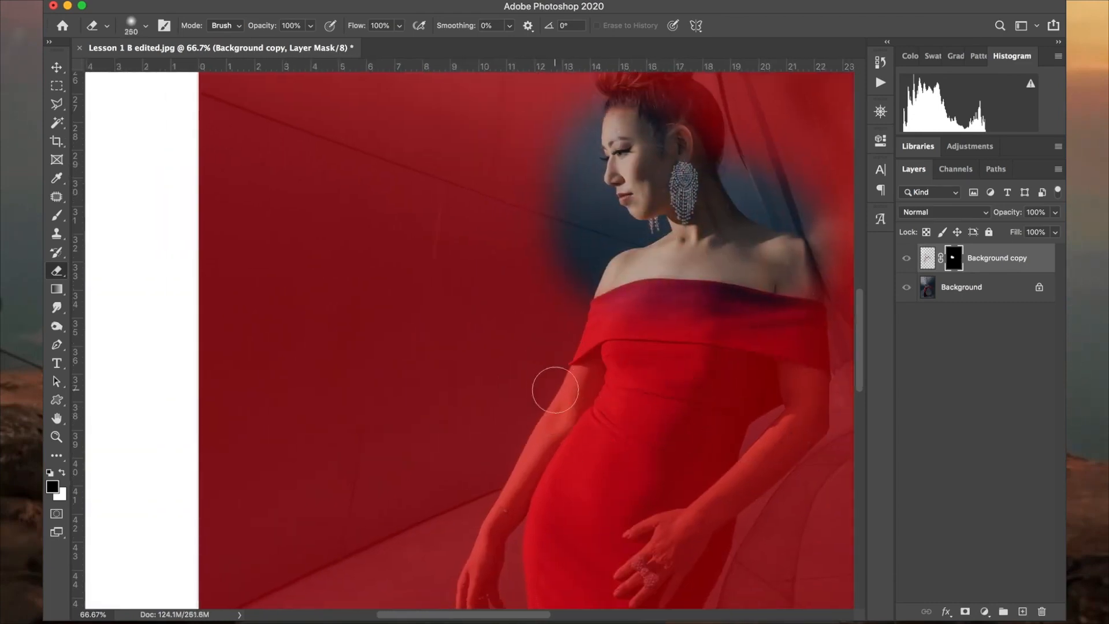
scroll(560, 390, down, 3)
mouse_move(584, 314)
mouse_down()
mouse_move(587, 293)
mouse_move(508, 439)
mouse_move(482, 539)
mouse_up()
mouse_move(645, 492)
mouse_down()
mouse_move(804, 336)
mouse_move(809, 285)
mouse_up()
scroll(809, 285, up, 5)
scroll(809, 285, right, 5)
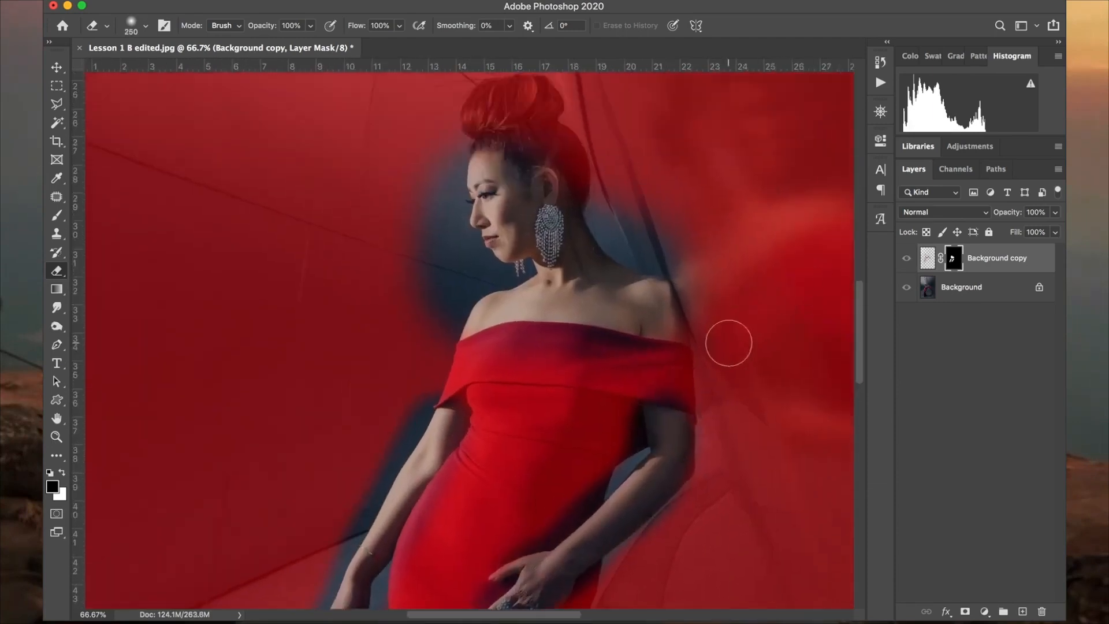
key(backslash)
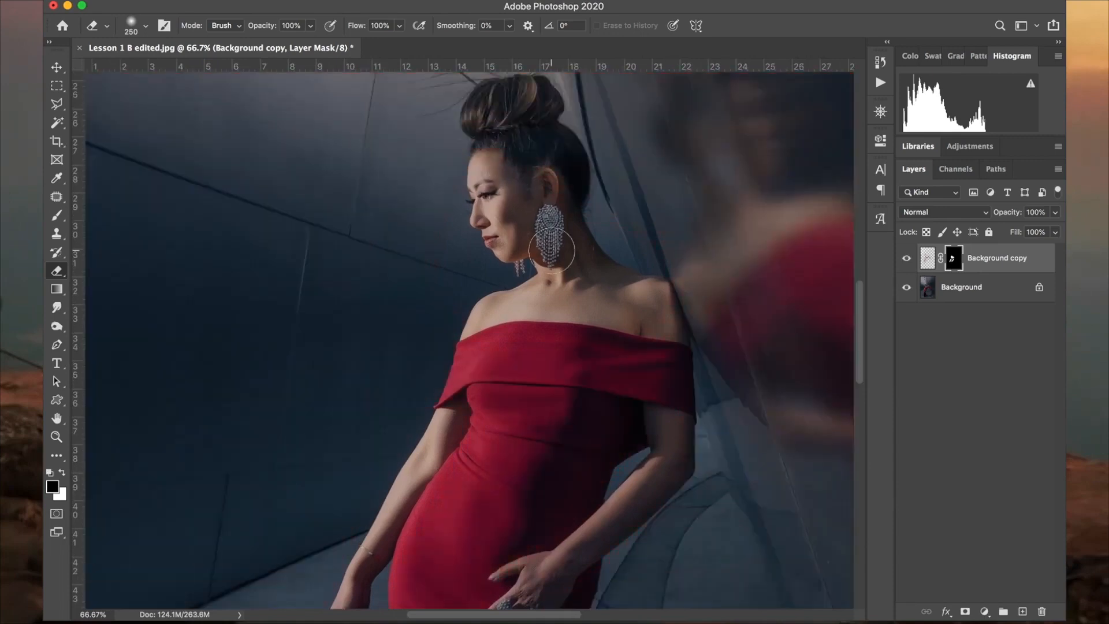
Step: Compare the masked smoothing layer on and off over the woman's face, shoulders and arms
click(907, 258)
click(907, 259)
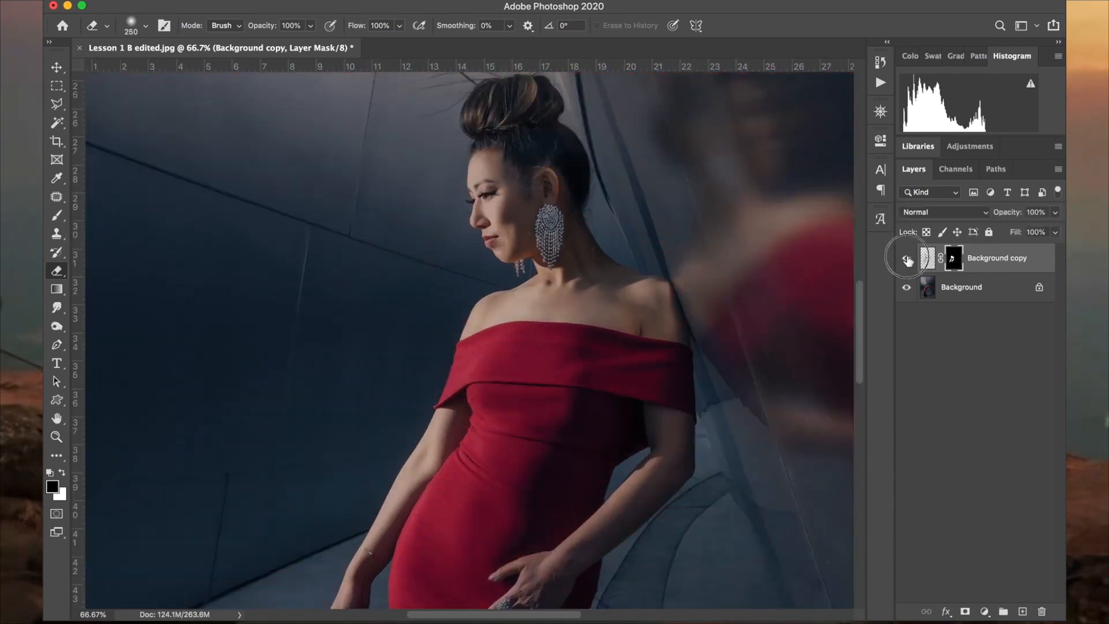
click(907, 259)
click(907, 259)
click(907, 259)
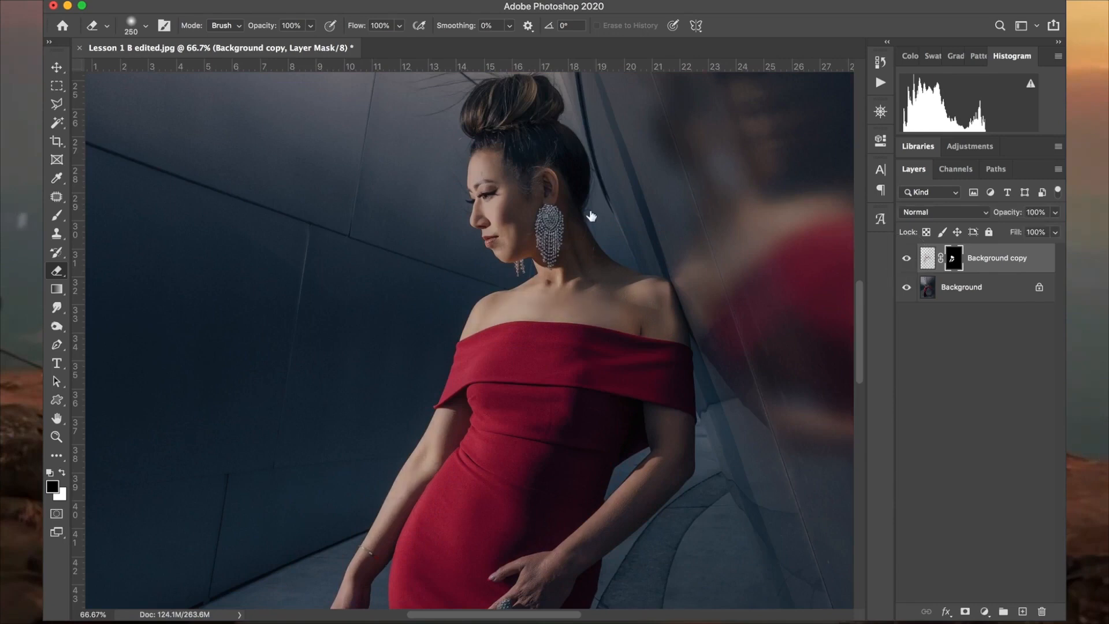
Step: Merge the masked smoothing layer with the Background layer
click(57, 67)
shift+click(983, 287)
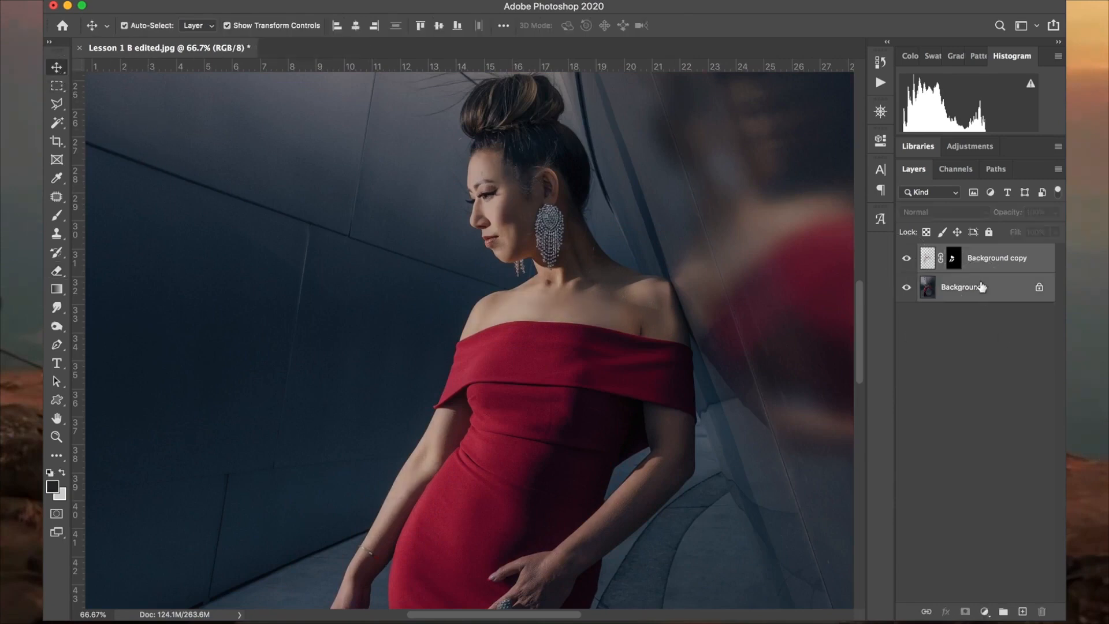
key(super+e)
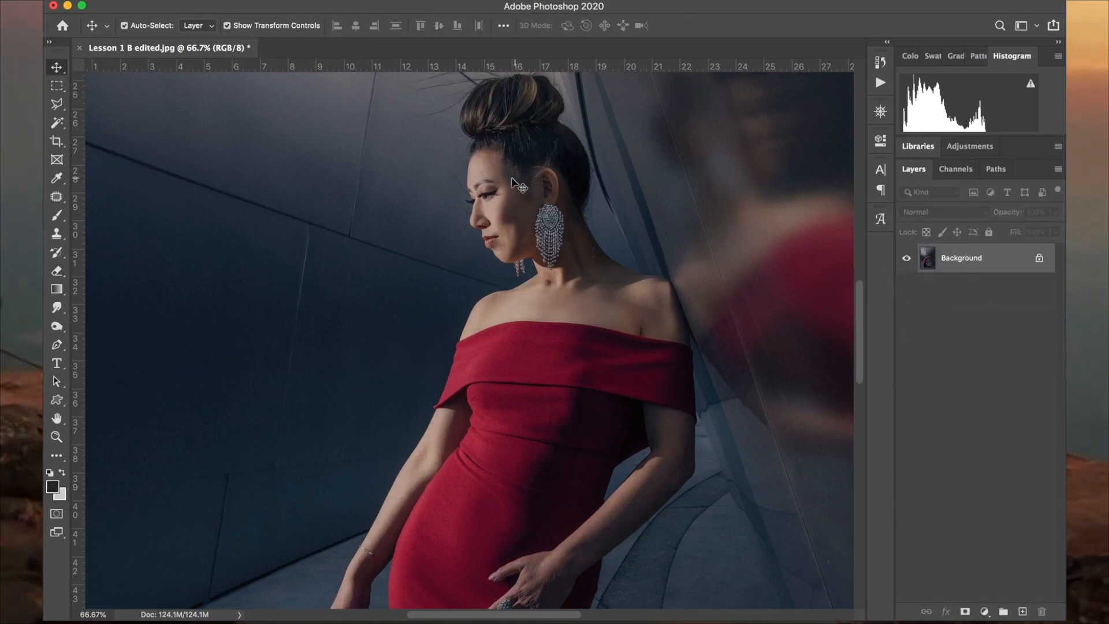
Step: Patch the fine stray-hair marks on the woman's forehead with clean skin and clear the patch selection
key(super+1)
key(super+equal)
key(super+equal)
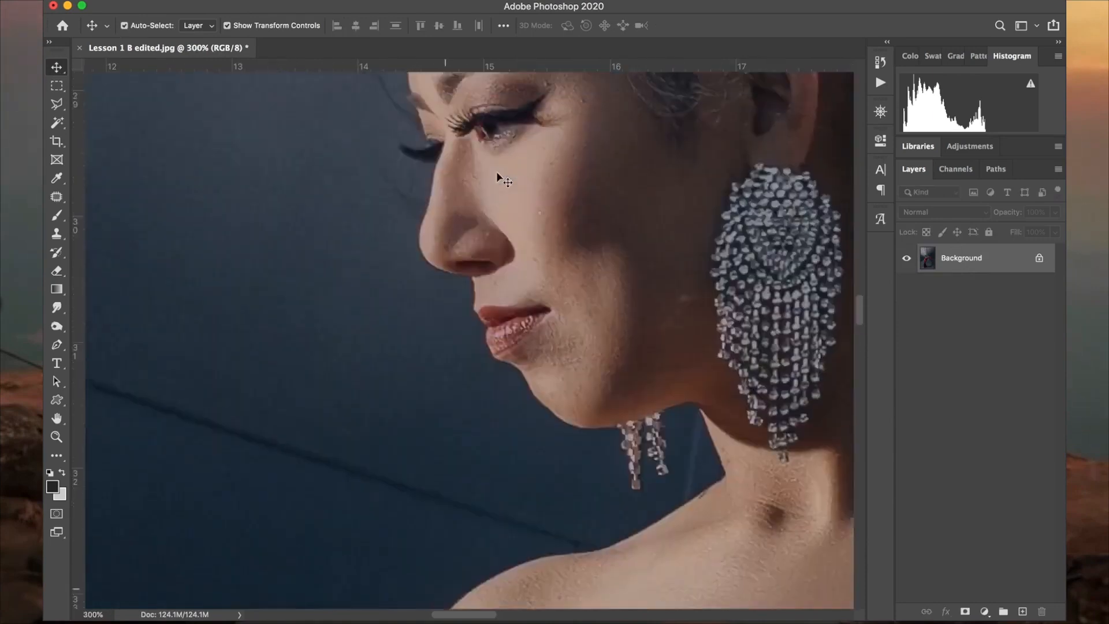
scroll(497, 172, up, 3)
key(super+minus)
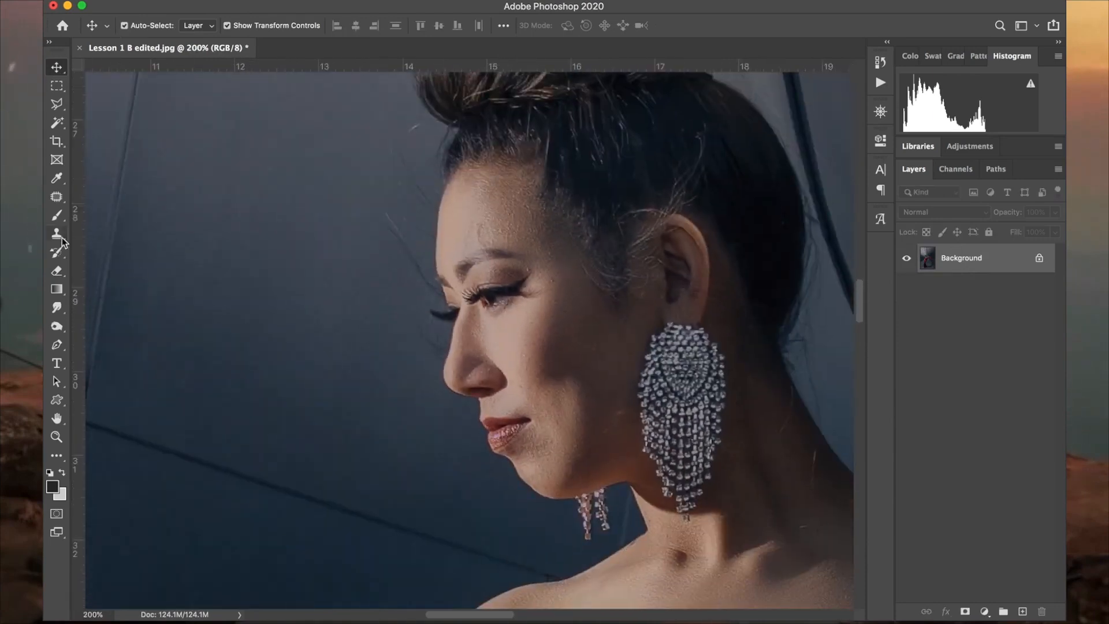
key(j)
mouse_move(509, 233)
mouse_down()
mouse_move(483, 218)
mouse_move(480, 247)
mouse_move(502, 248)
mouse_move(480, 233)
mouse_move(487, 202)
mouse_move(461, 243)
mouse_move(477, 237)
mouse_move(476, 213)
mouse_up()
key(super+d)
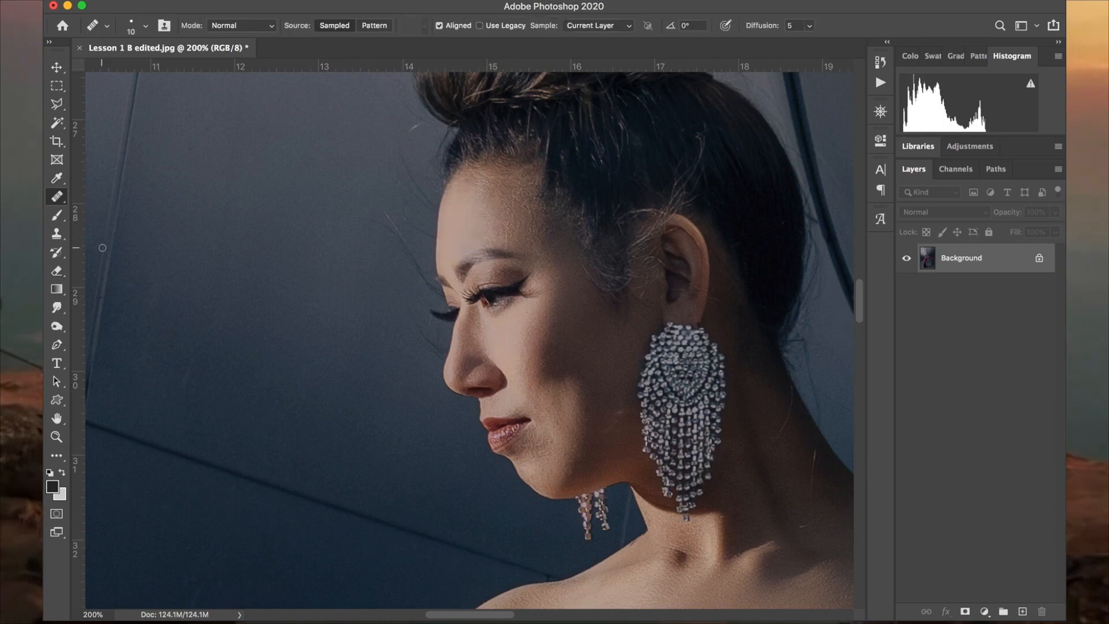
Step: Switch to the Content-Aware Spot Healing Brush at 10 px for the woman's face, neck and upper chest
click(56, 197)
click(88, 192)
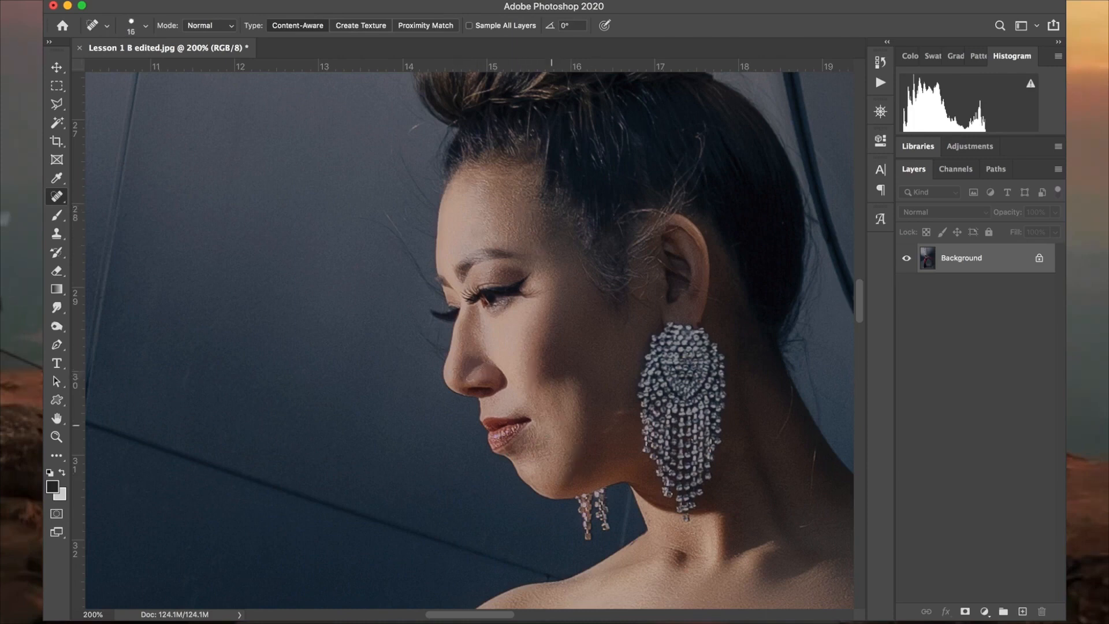
key(bracketleft)
key(bracketleft)
scroll(561, 464, down, 5)
scroll(561, 464, right, 3)
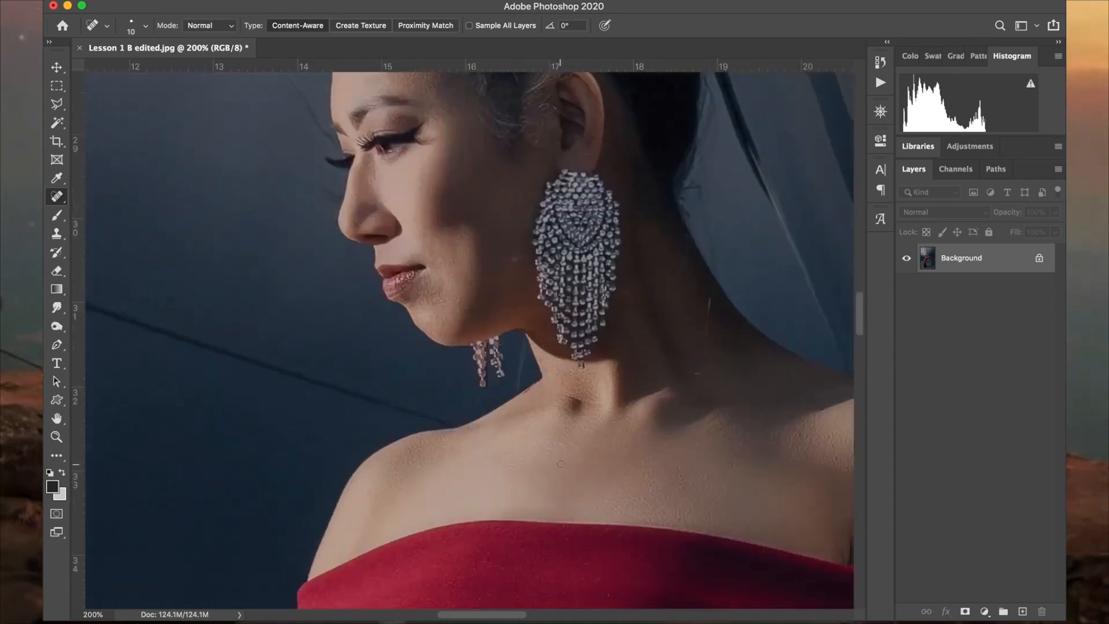
Step: Select the area around the woman's full figure, from her hair bun to below the dress hem, with a rectangular marquee
key(super+minus)
key(super+minus)
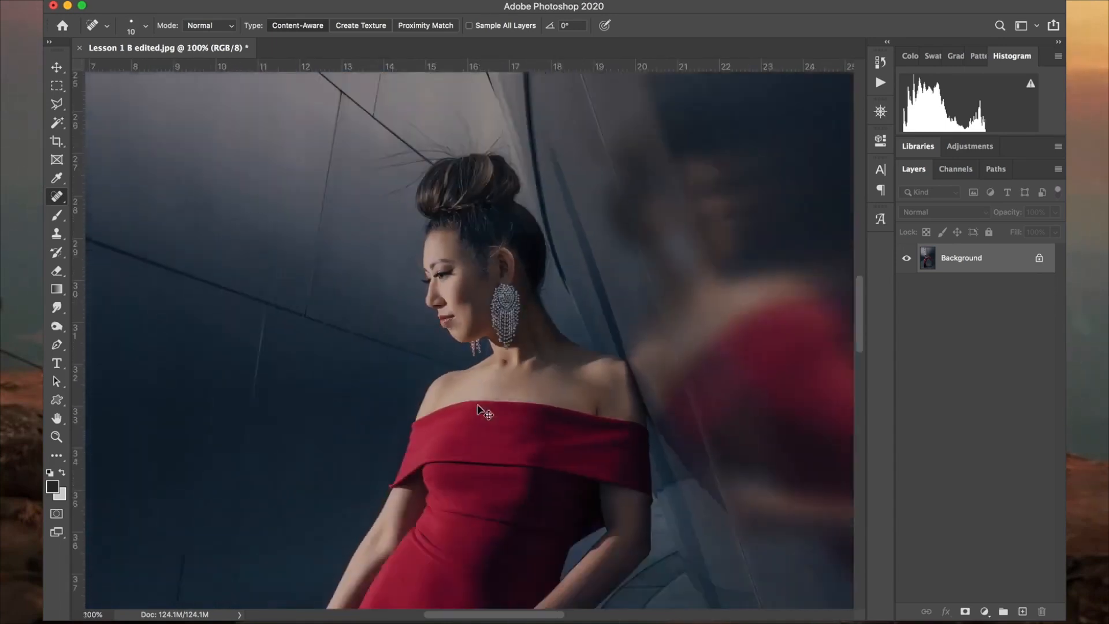
key(v)
key(m)
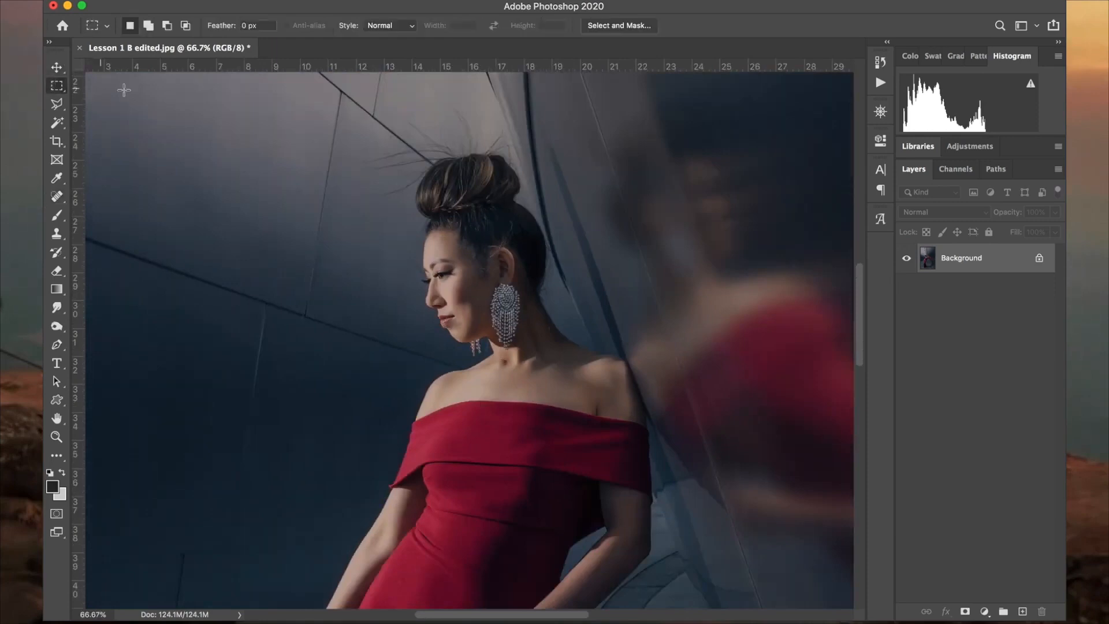
key(super+minus)
key(super+minus)
key(super+minus)
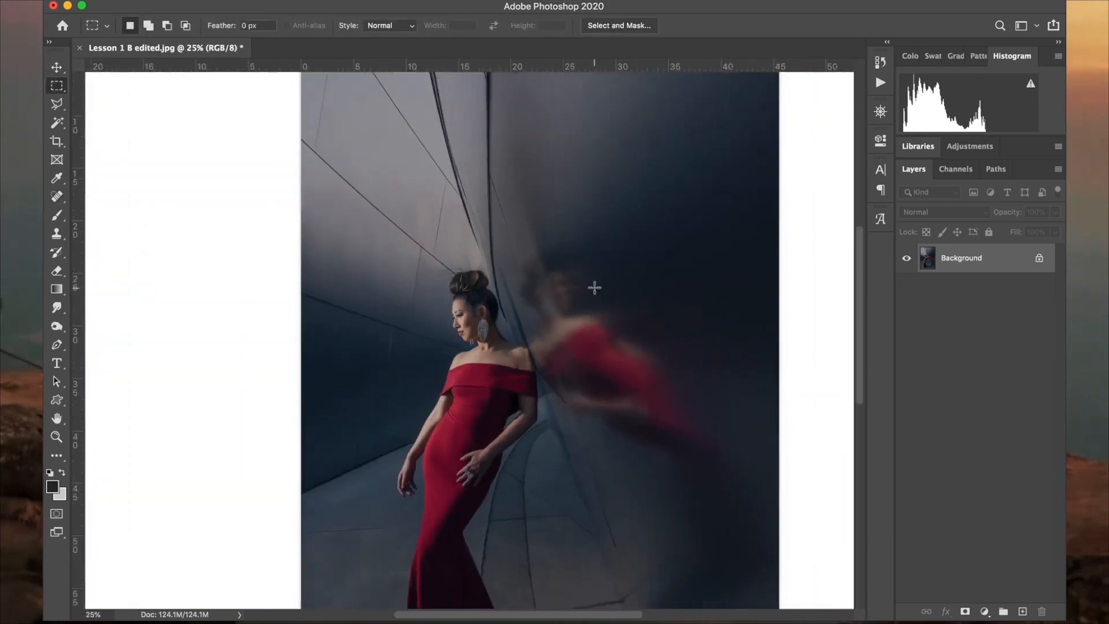
drag(618, 138, 350, 597)
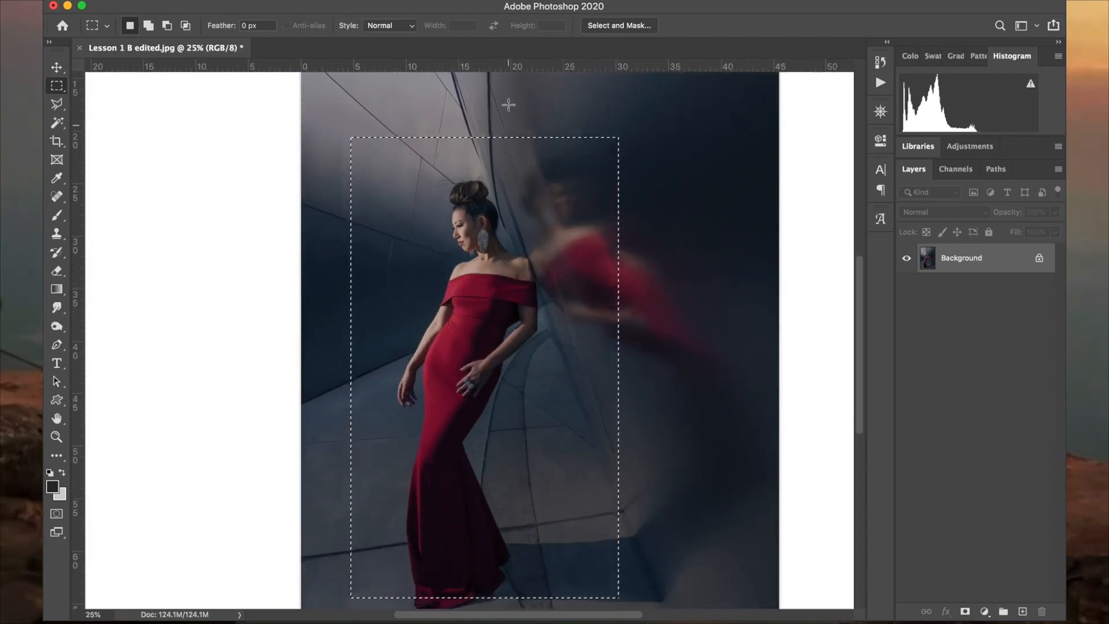
key(super+minus)
drag(511, 272, 318, 577)
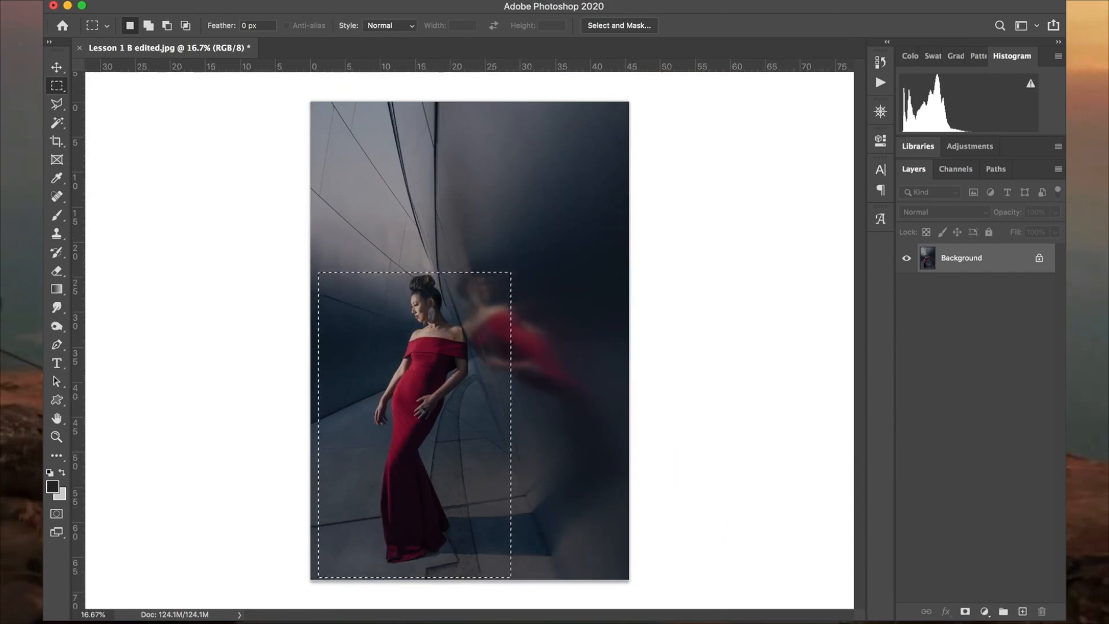
Step: Open the Liquify filter on the selection and nudge the waistline beside the hanging arm with an 800 px Forward Warp brush
click(375, 1)
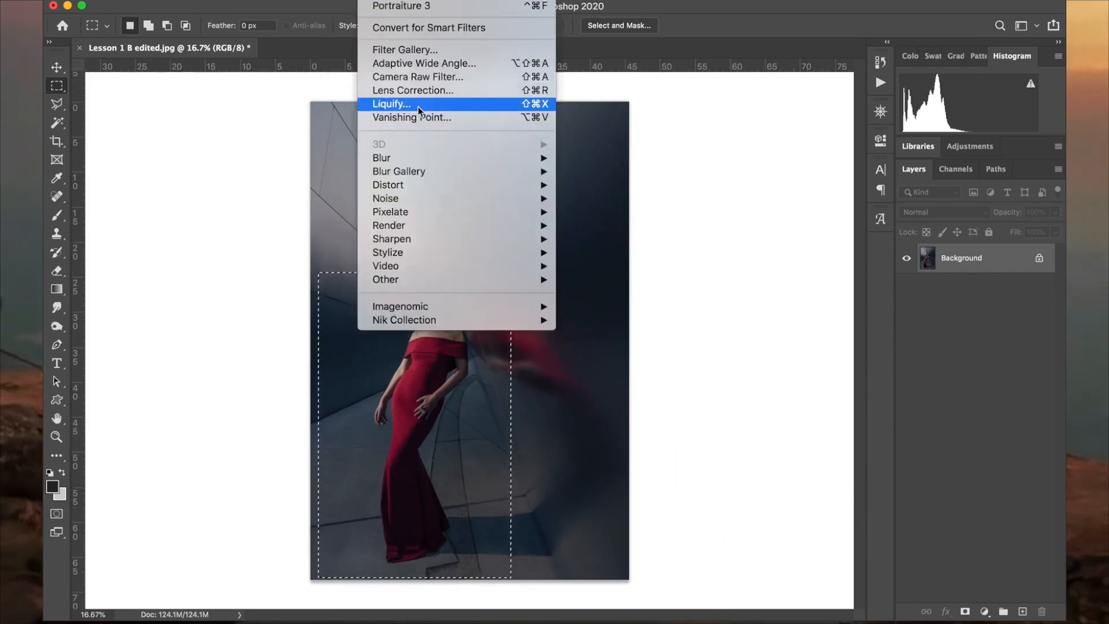
click(419, 106)
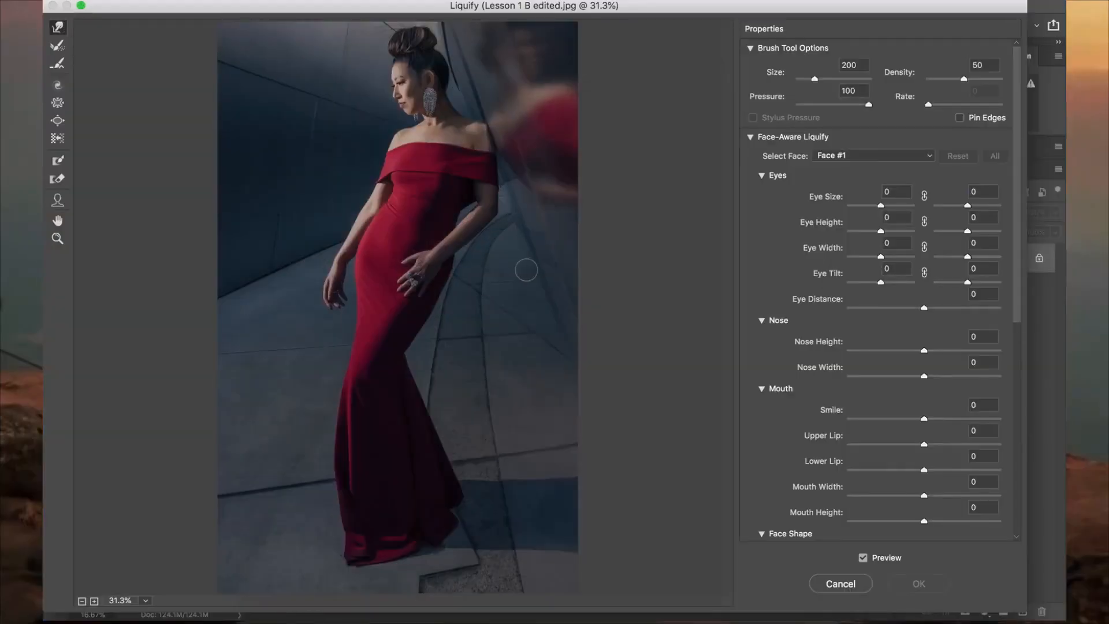
key(bracketright)
key(bracketright)
key(bracketright)
key(bracketright)
key(bracketright)
key(bracketright)
key(bracketright)
key(bracketright)
key(bracketright)
key(bracketright)
key(bracketright)
key(bracketright)
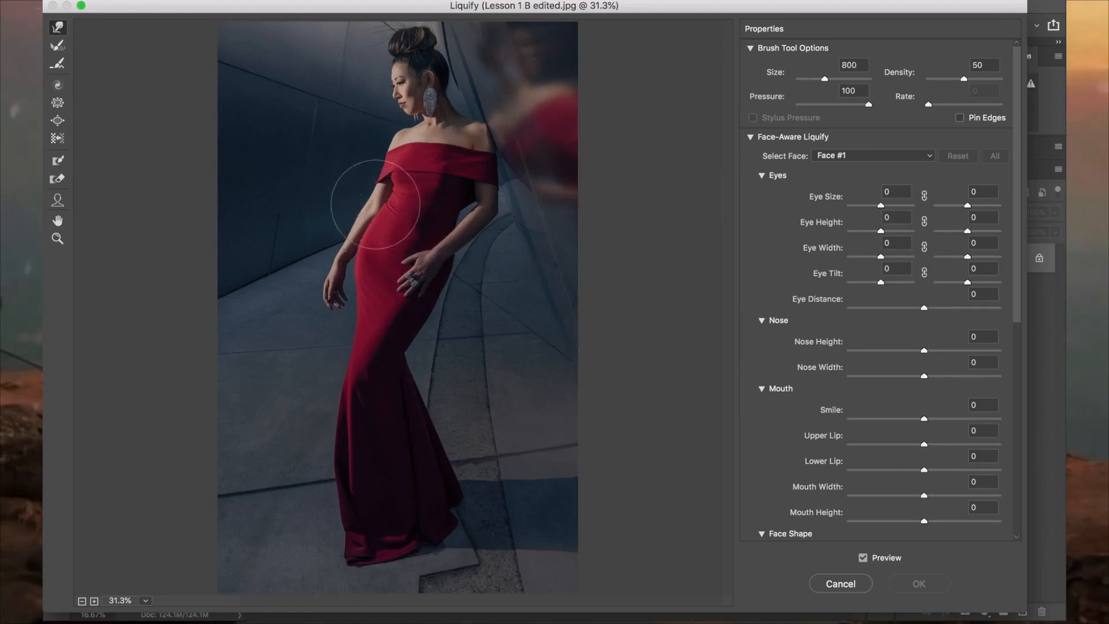
drag(376, 205, 378, 203)
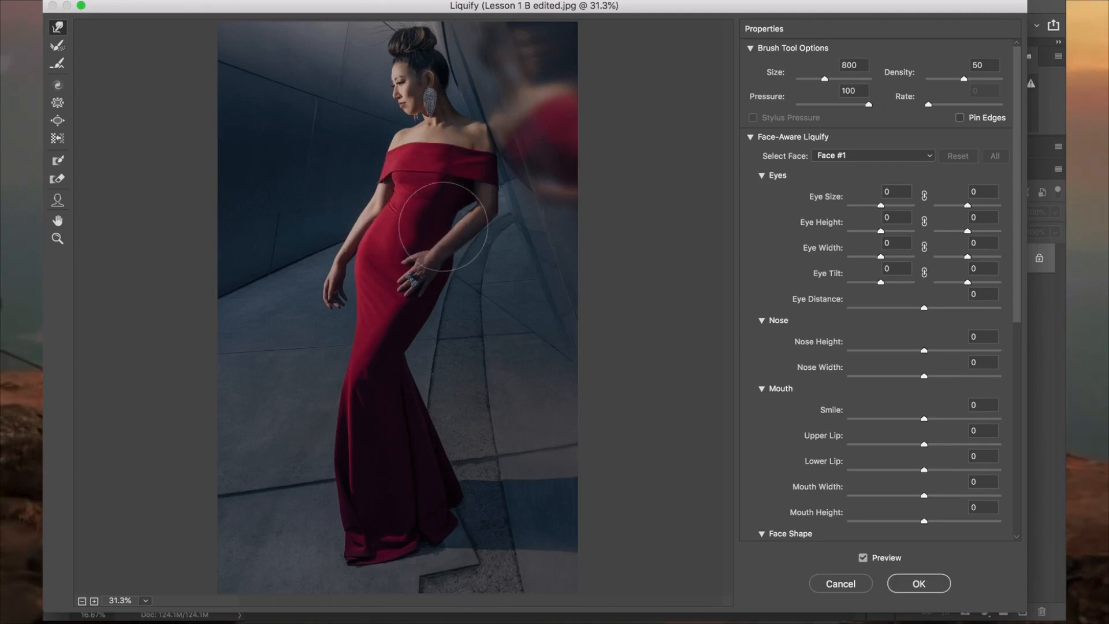
Step: Reshape the waist and hip beside the woman's bent arm with a 600 px Forward Warp brush
key(bracketleft)
key(bracketleft)
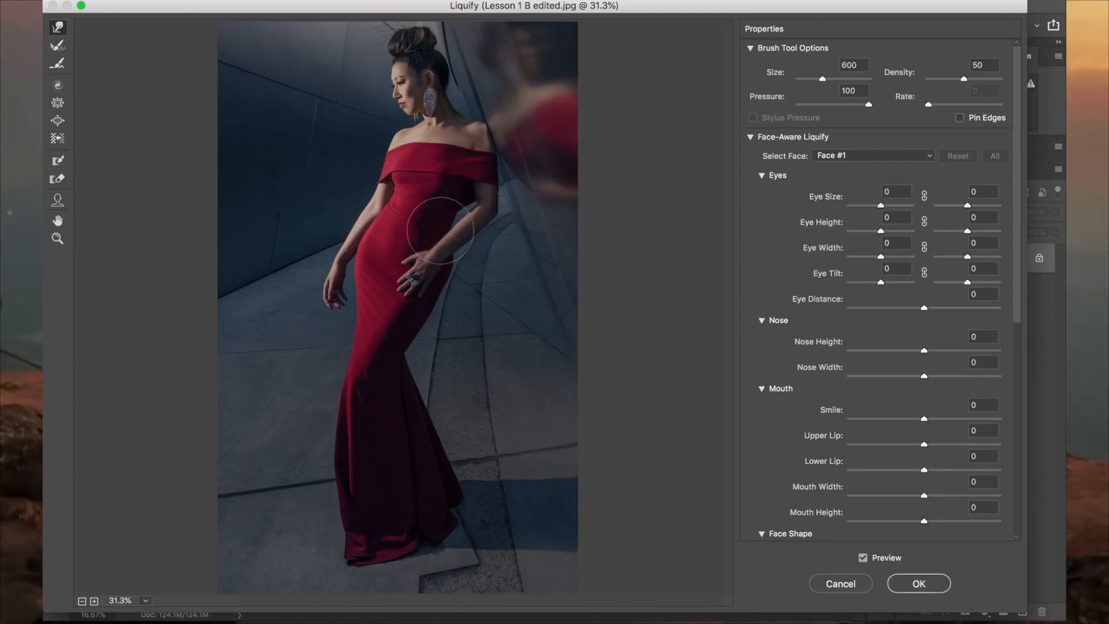
drag(440, 230, 447, 297)
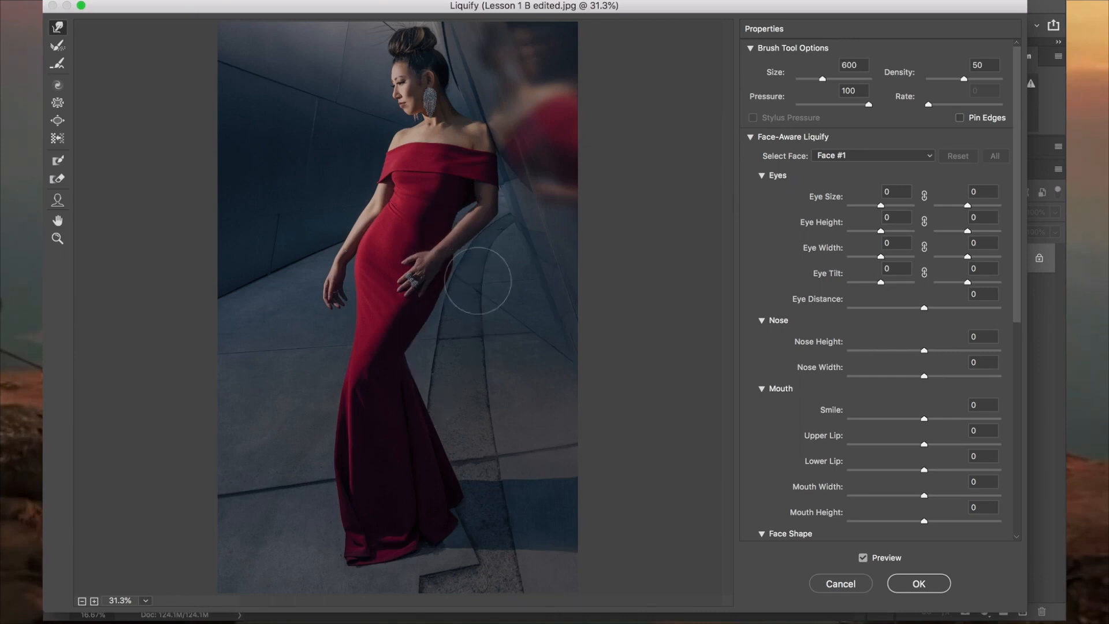
Step: Shape the lower skirt on both sides and push its left edge outward with a 700 to 900 px Forward Warp brush
key(bracketright)
key(bracketright)
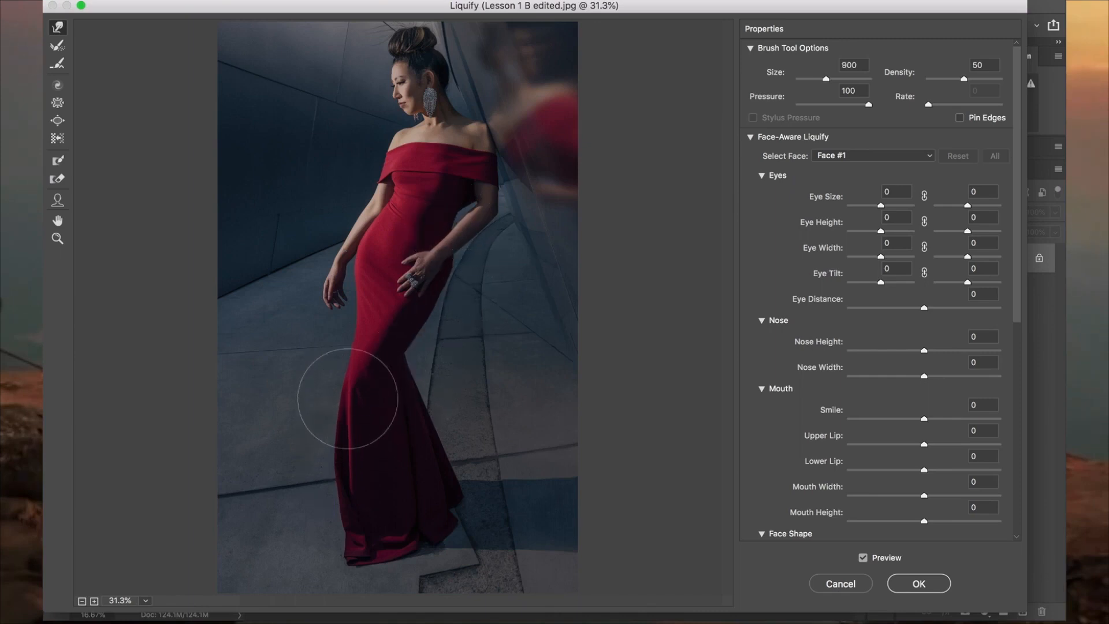
key(bracketleft)
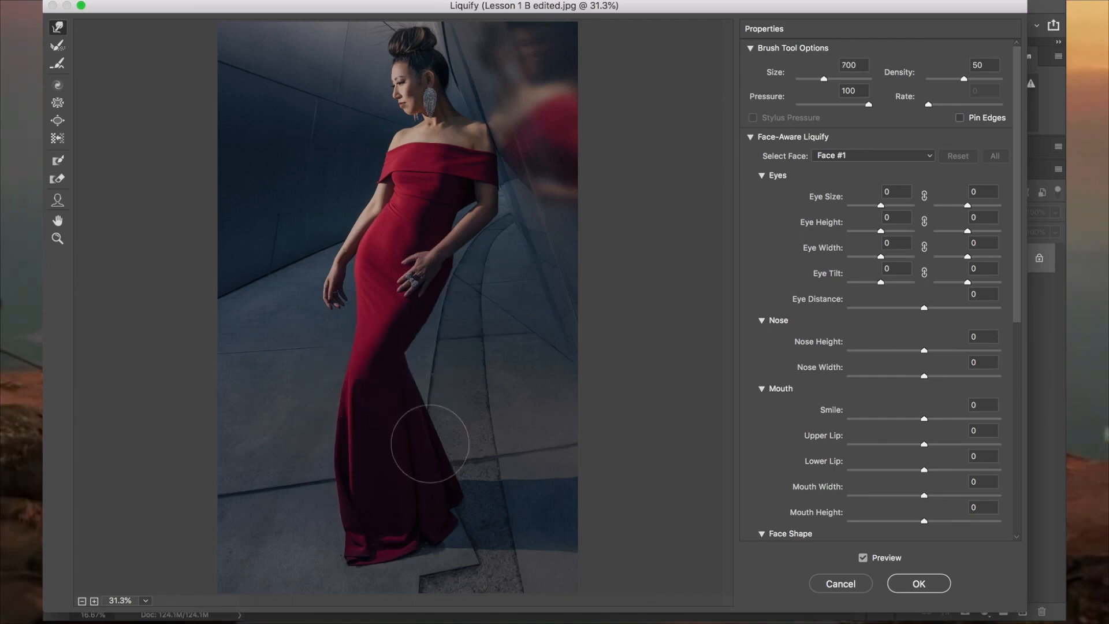
key(bracketright)
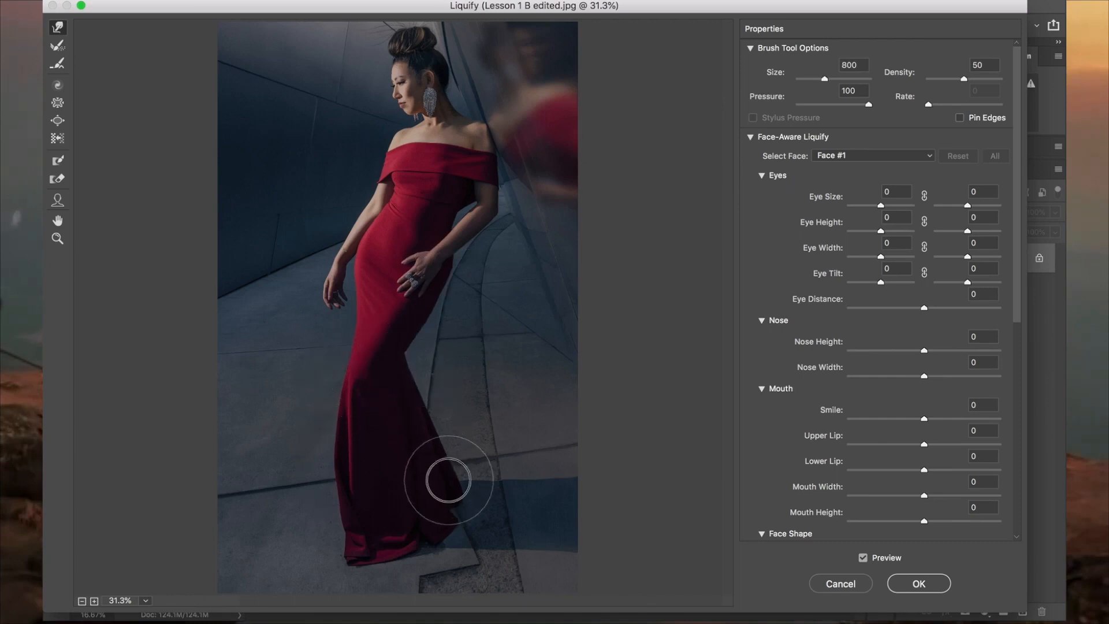
key(bracketright)
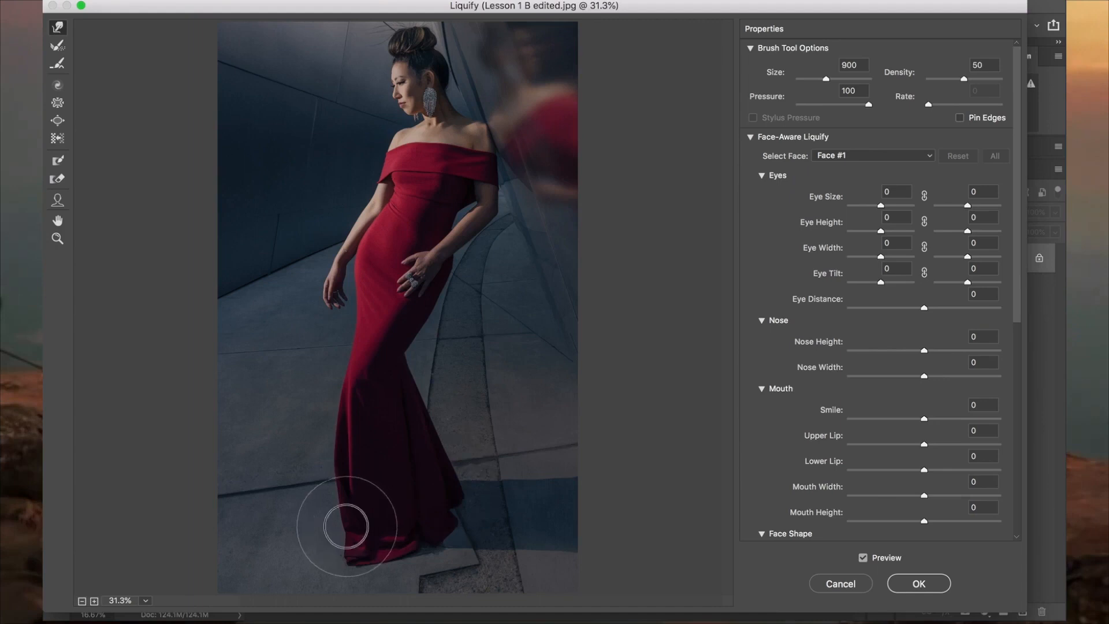
key(bracketleft)
key(bracketright)
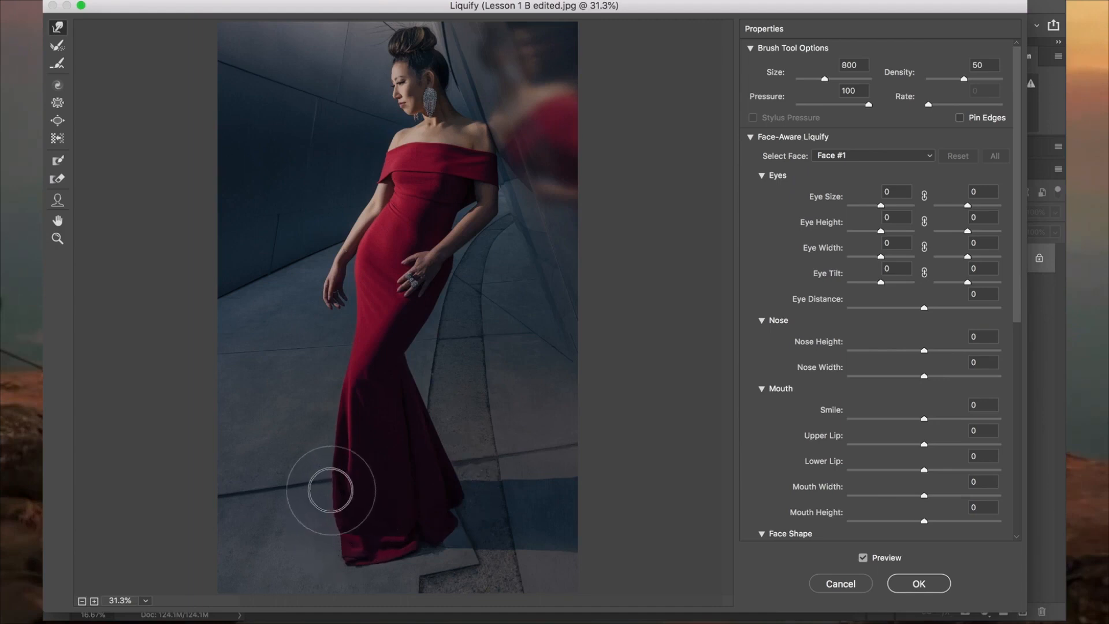
drag(341, 441, 338, 462)
Step: Flare the skirt's lower left edge and hem further outward, varying the Forward Warp brush between 600 and 900 px
key(bracketleft)
key(bracketleft)
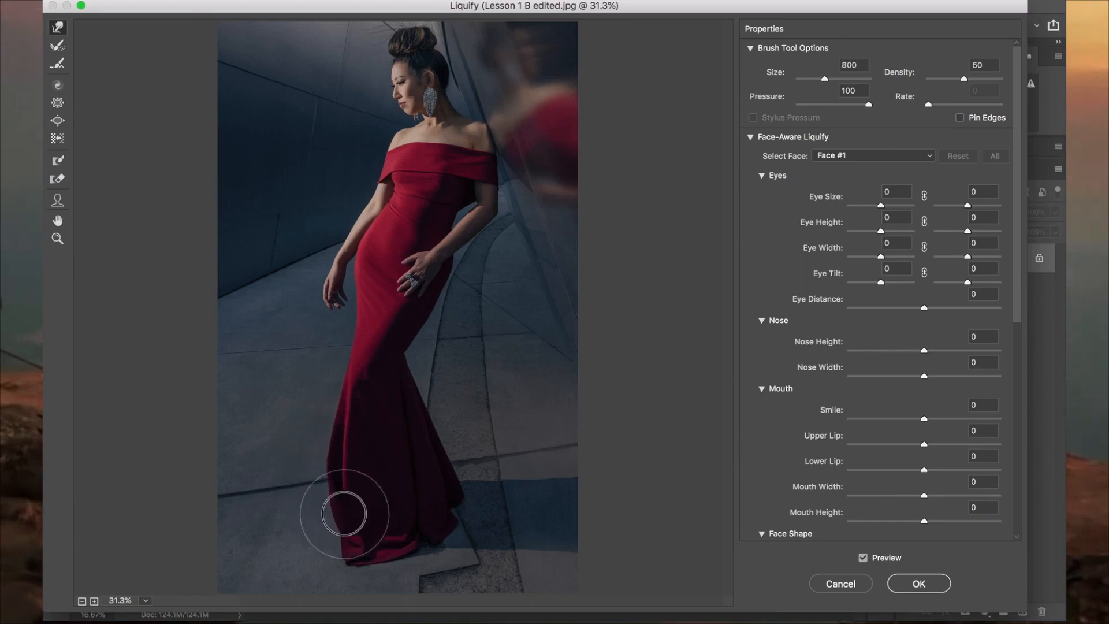
key(bracketleft)
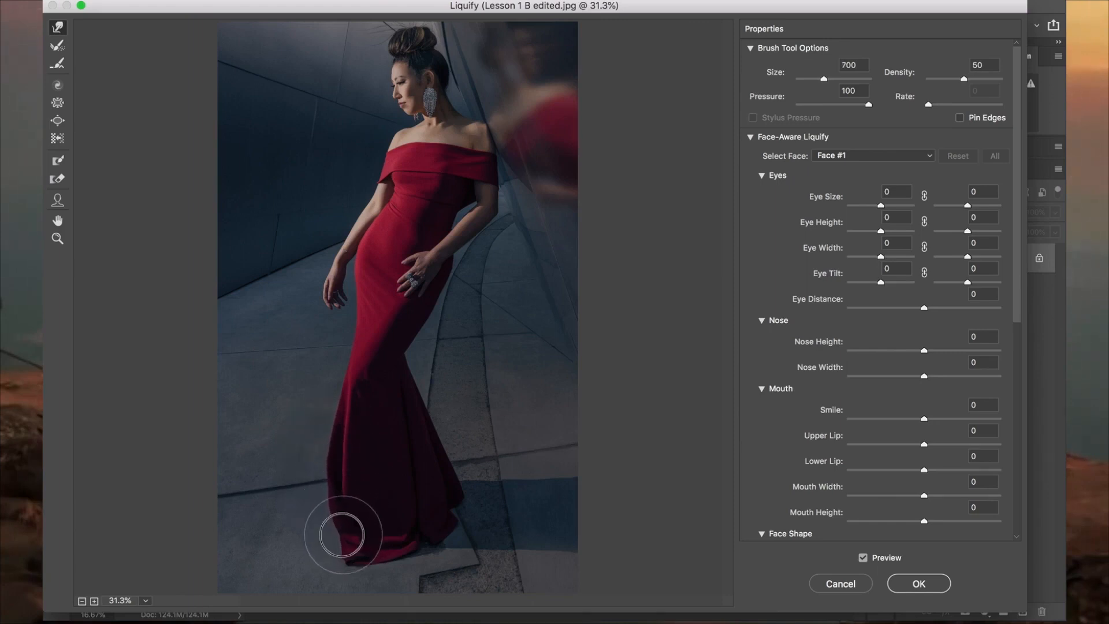
drag(323, 491, 320, 492)
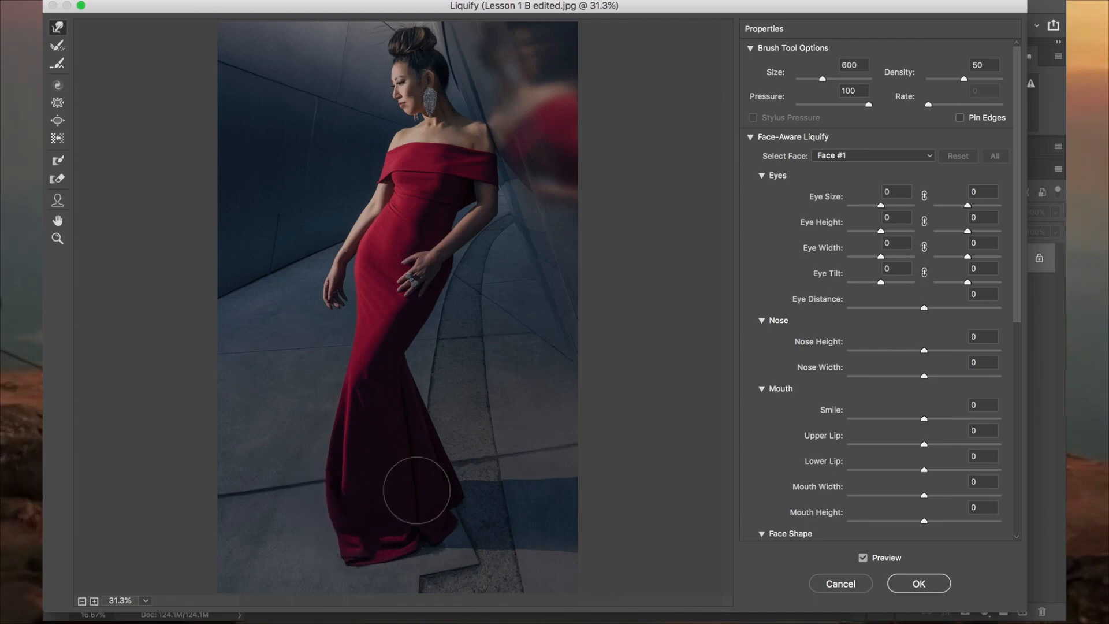
key(bracketright)
key(bracketright)
key(bracketright)
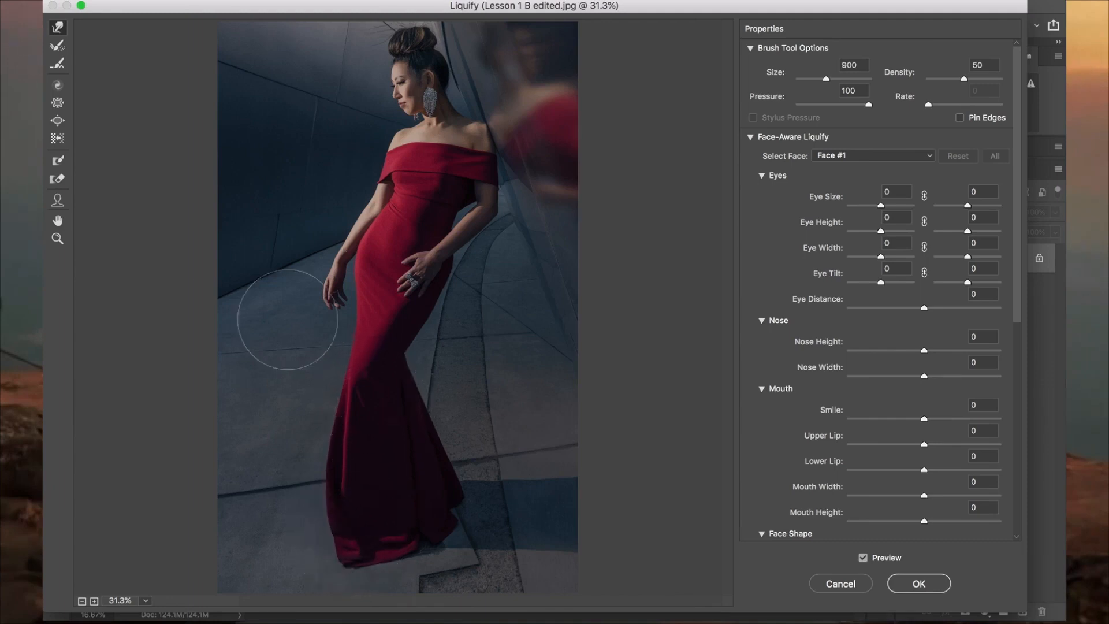
Step: Reduce the warp brush to 175 px around the woman's chin, apply the Liquify changes and clear the selection
key(bracketleft)
key(bracketleft)
key(bracketleft)
key(bracketleft)
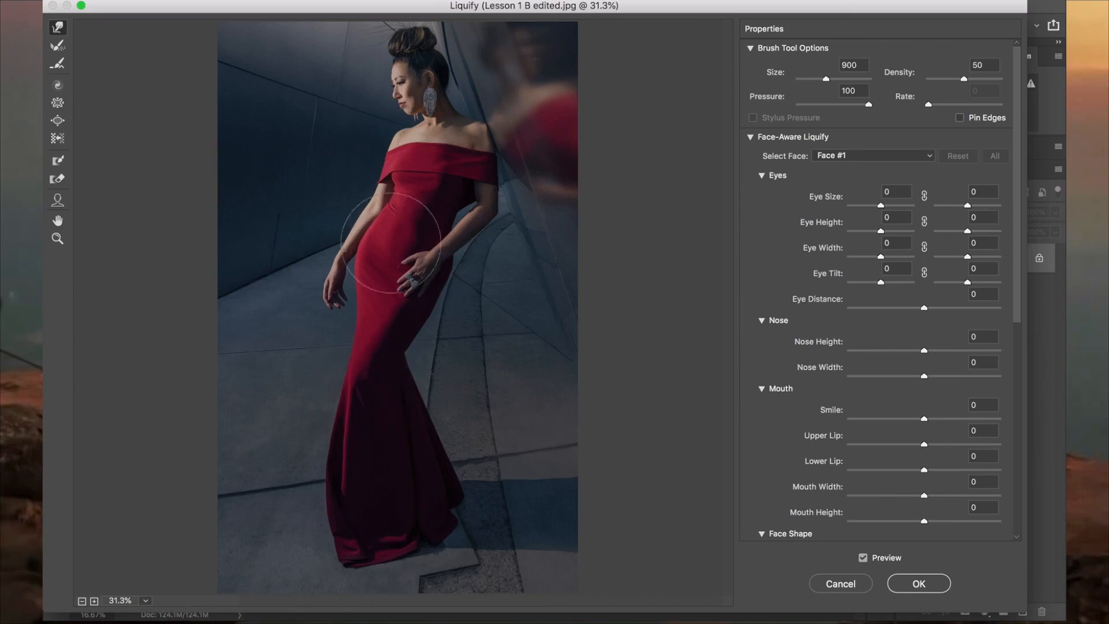
key(bracketleft)
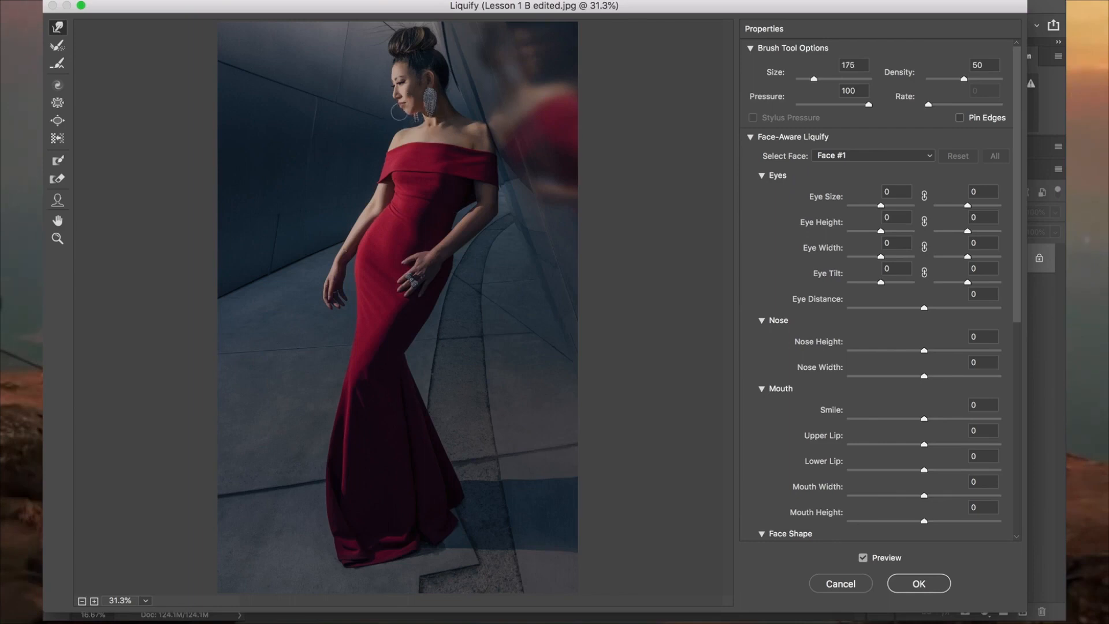
key(bracketleft)
key(Return)
key(super+d)
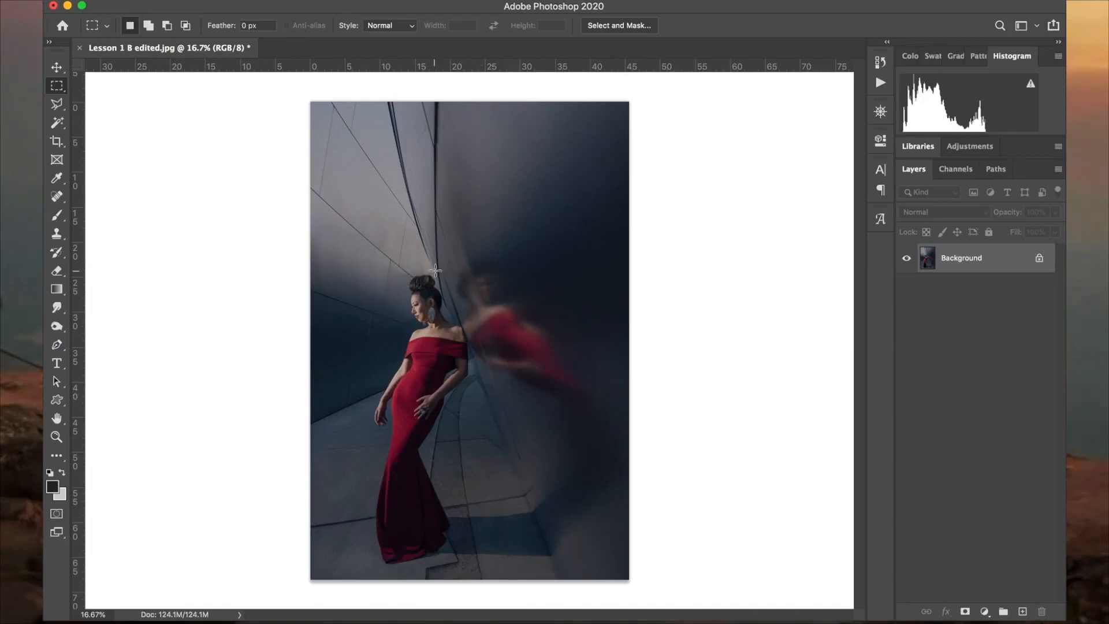
Step: Add a Levels adjustment layer above the Background layer and lower its white input level to 201
key(v)
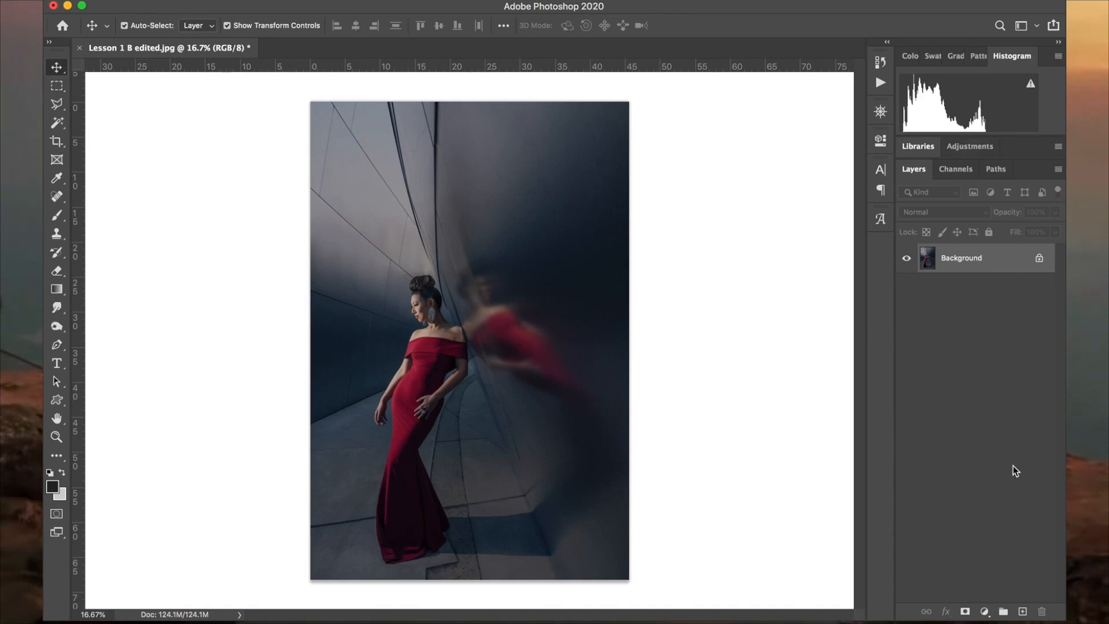
click(985, 611)
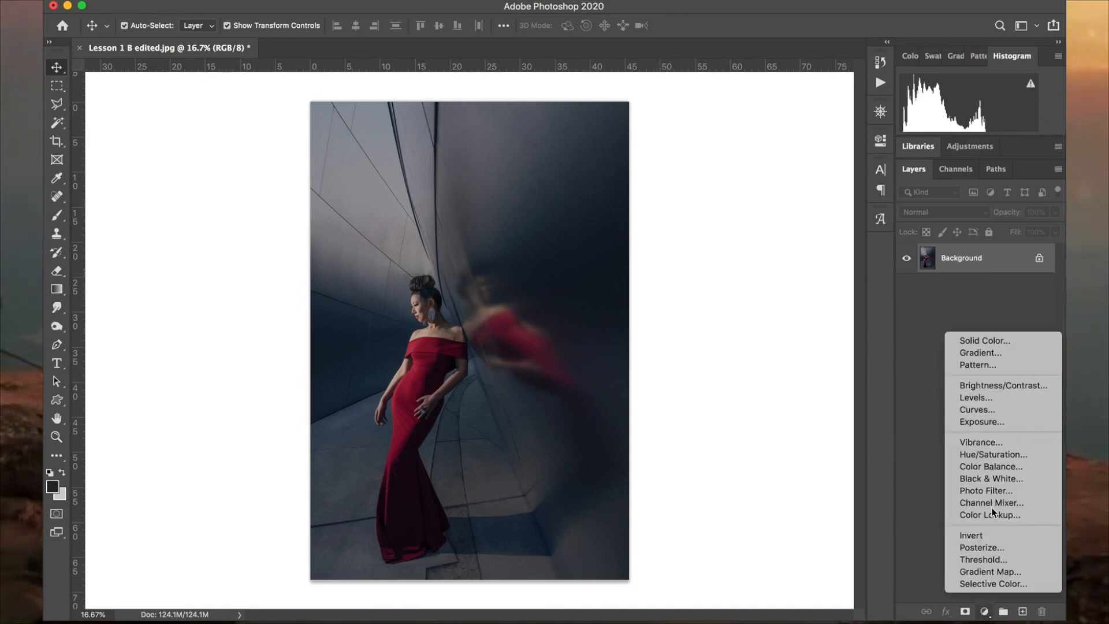
click(993, 399)
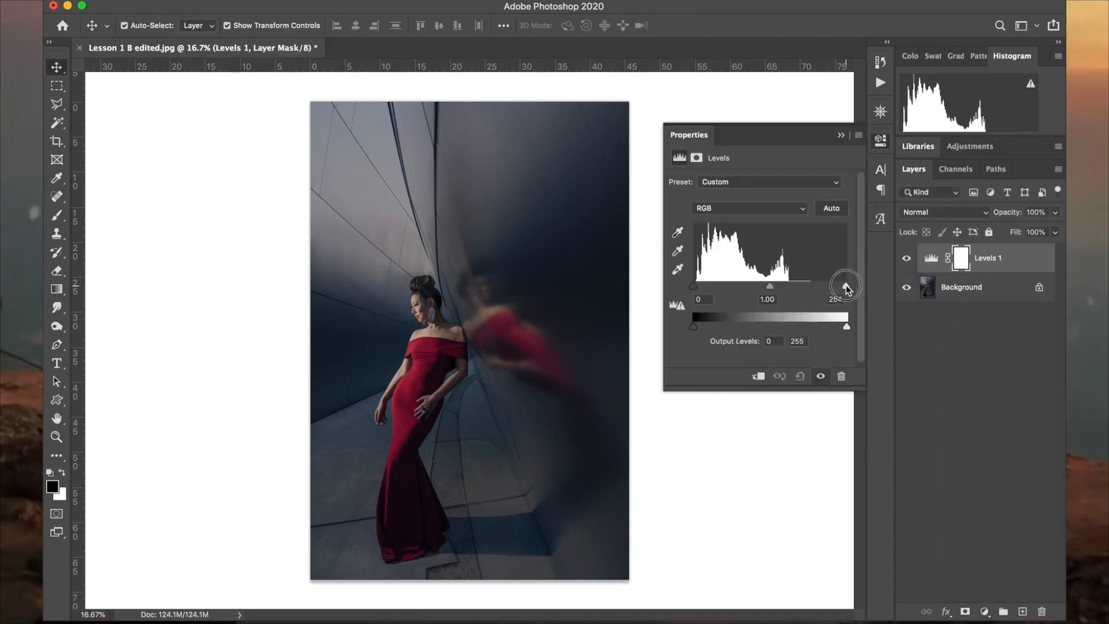
drag(847, 289, 815, 286)
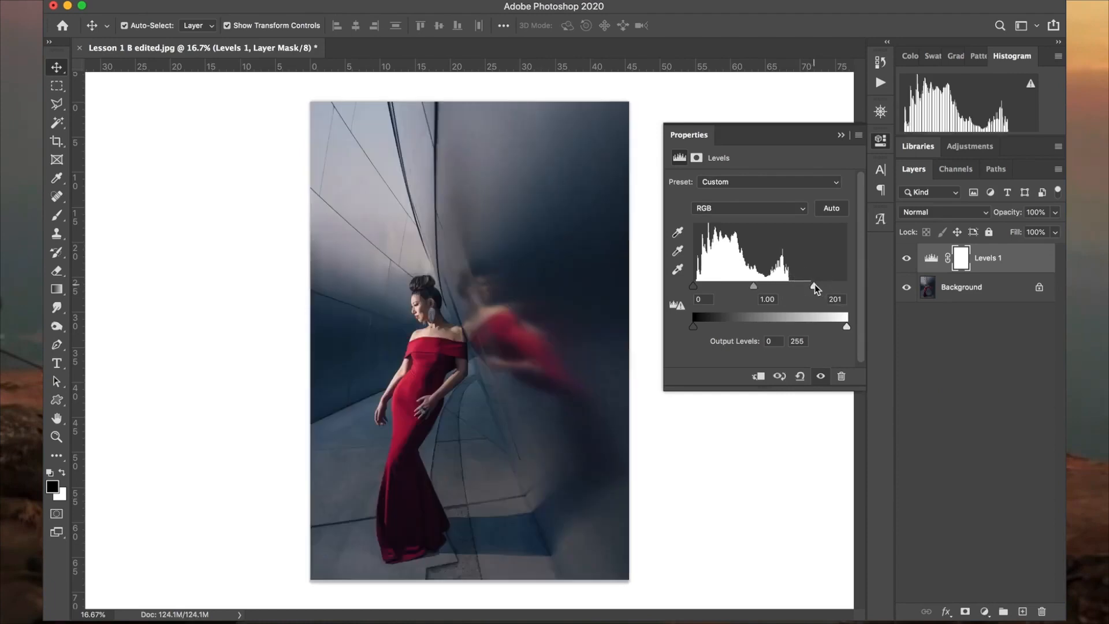
Step: Set the white input level of the Levels adjustment to 221
key(super+equal)
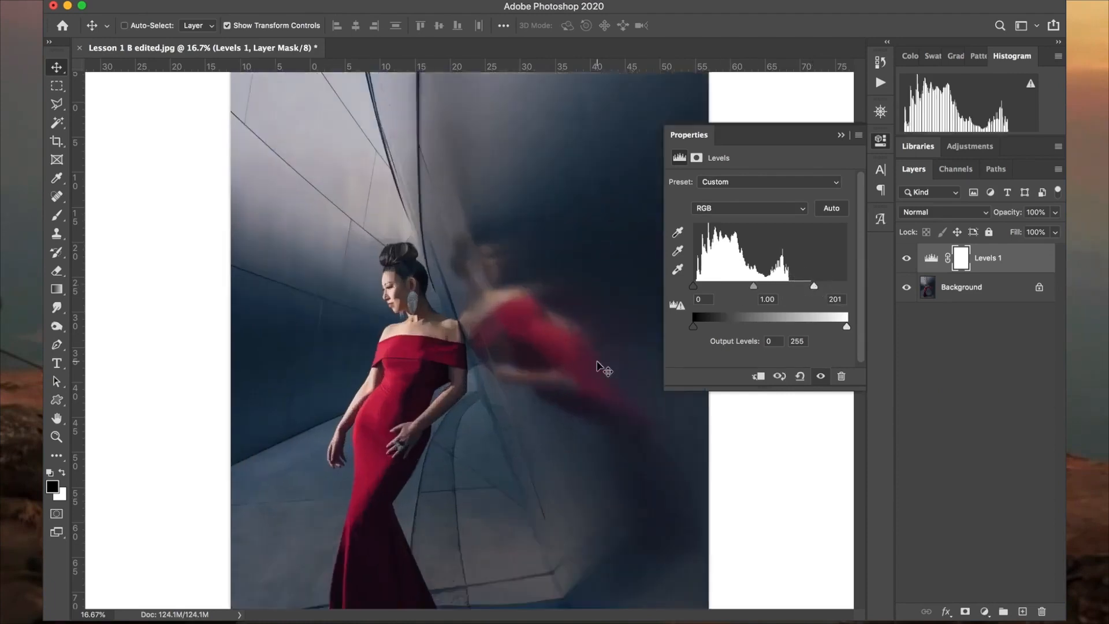
key(super+equal)
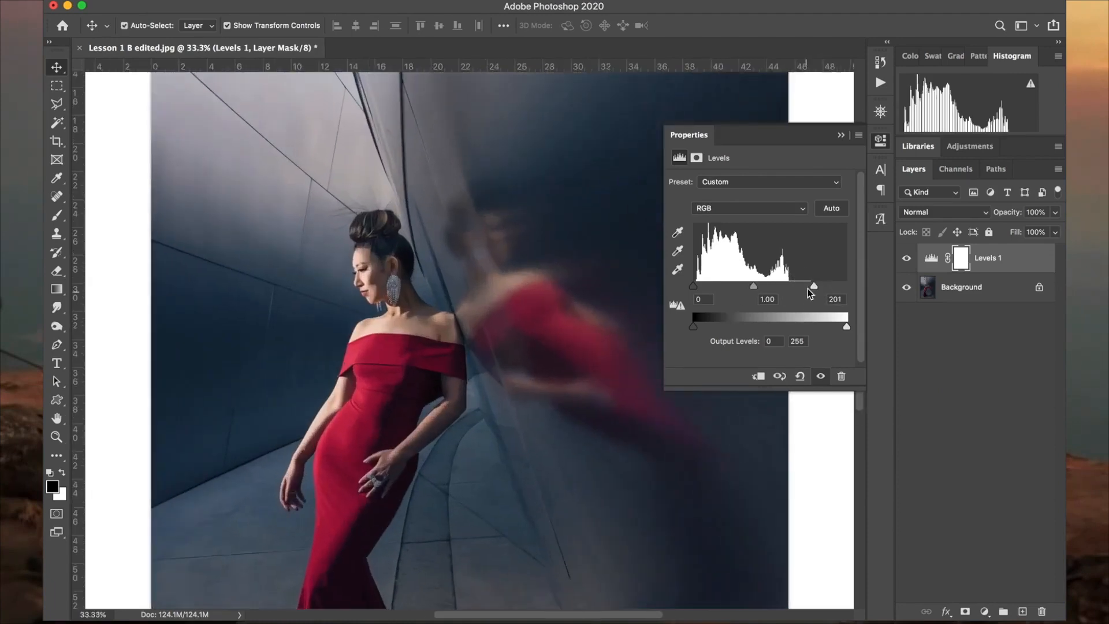
drag(816, 287, 827, 285)
key(super+minus)
key(super+minus)
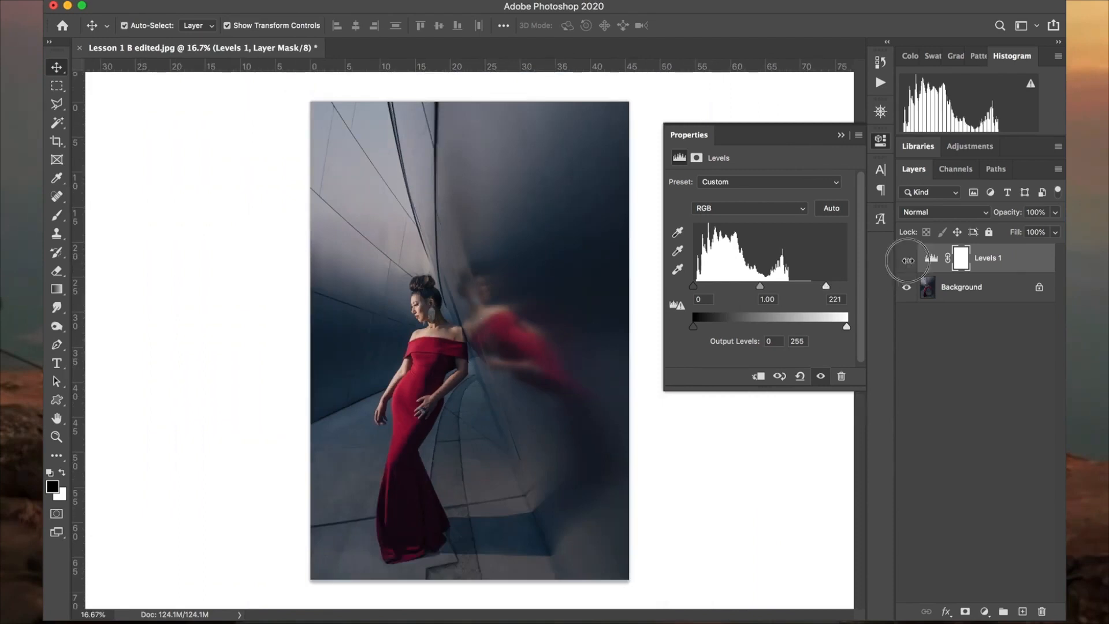
Step: Compare the image with and without the Levels 1 adjustment
click(907, 260)
click(907, 259)
click(907, 260)
click(907, 260)
Step: Compare the Red, Green and Blue channels individually to judge the contrast between the woman and the background
click(954, 171)
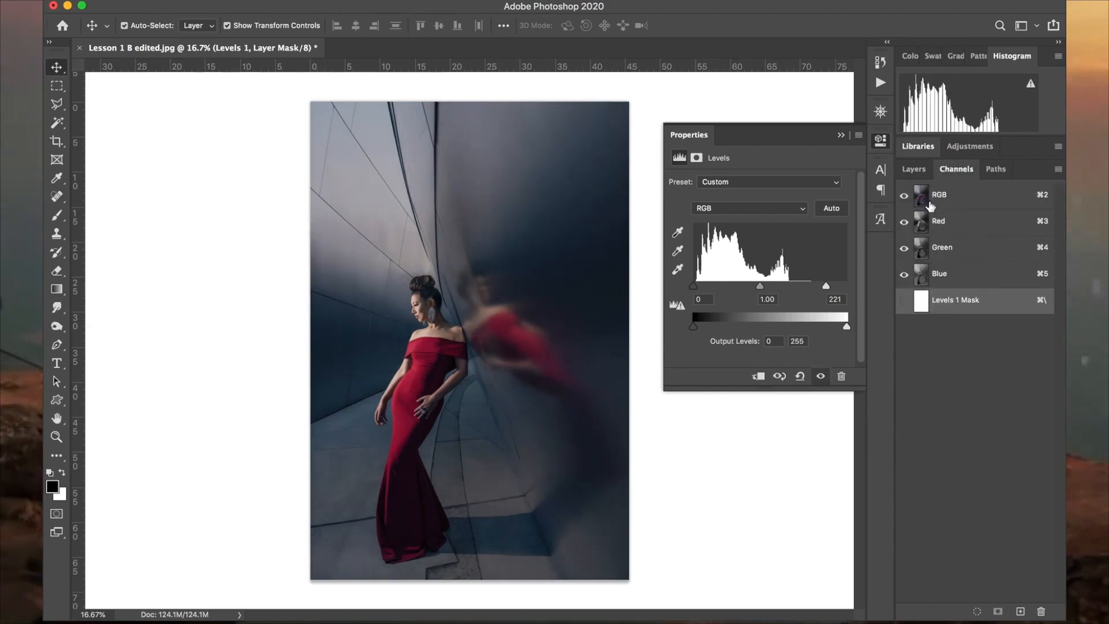
click(931, 225)
click(943, 206)
click(940, 226)
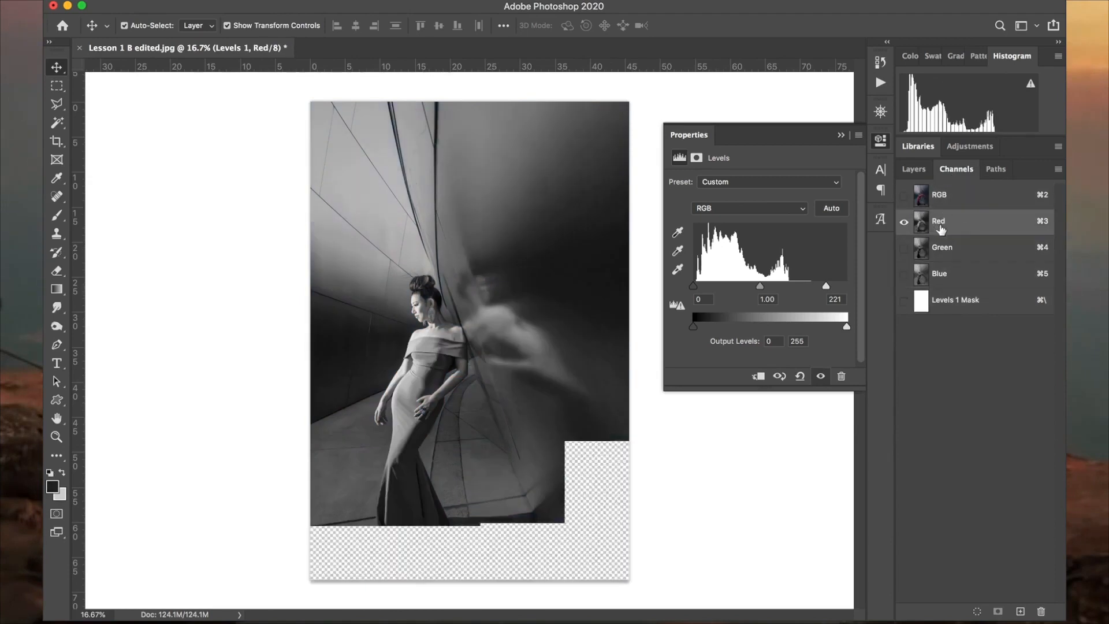
click(939, 248)
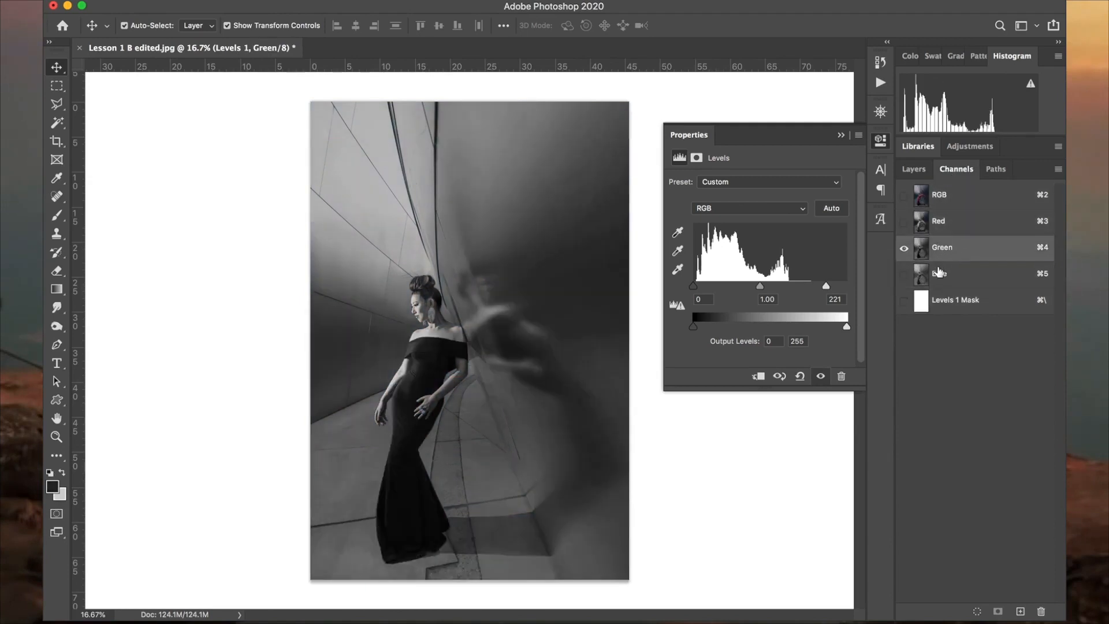
click(939, 274)
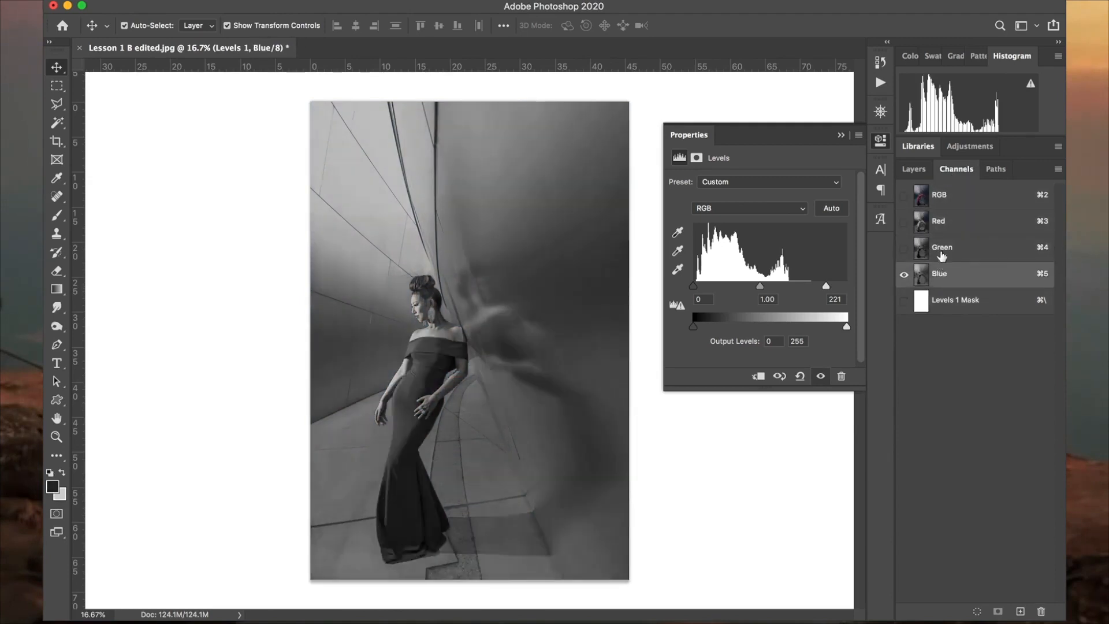
click(940, 223)
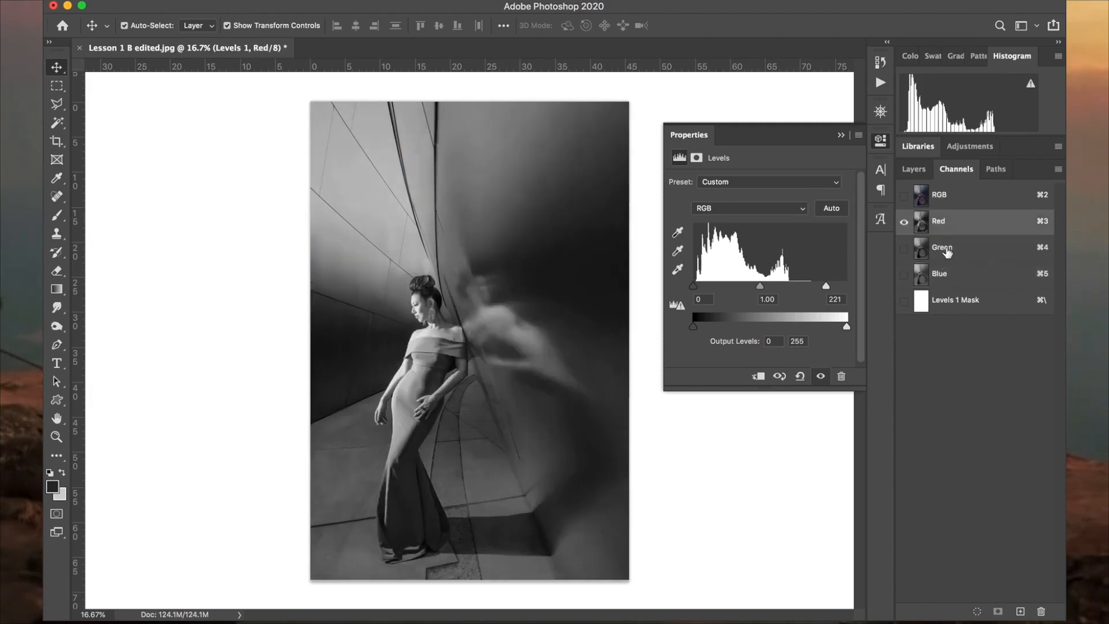
Step: Duplicate the Red channel and apply Levels to the copy with input levels 67, 0.81 and 221
drag(959, 223, 1020, 593)
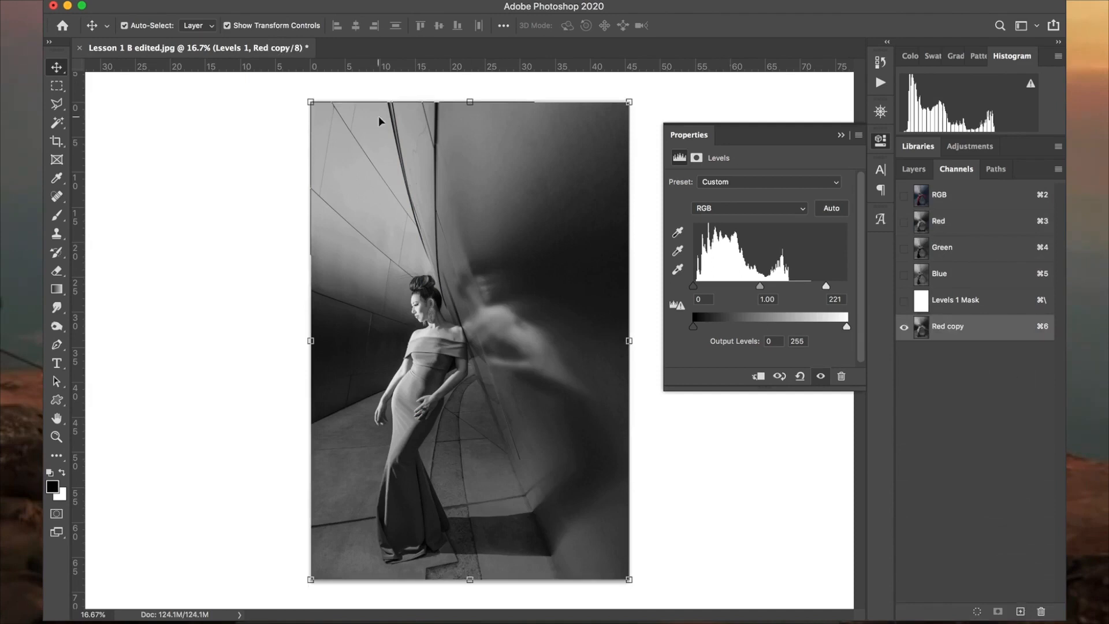
click(215, 1)
mouse_move(239, 31)
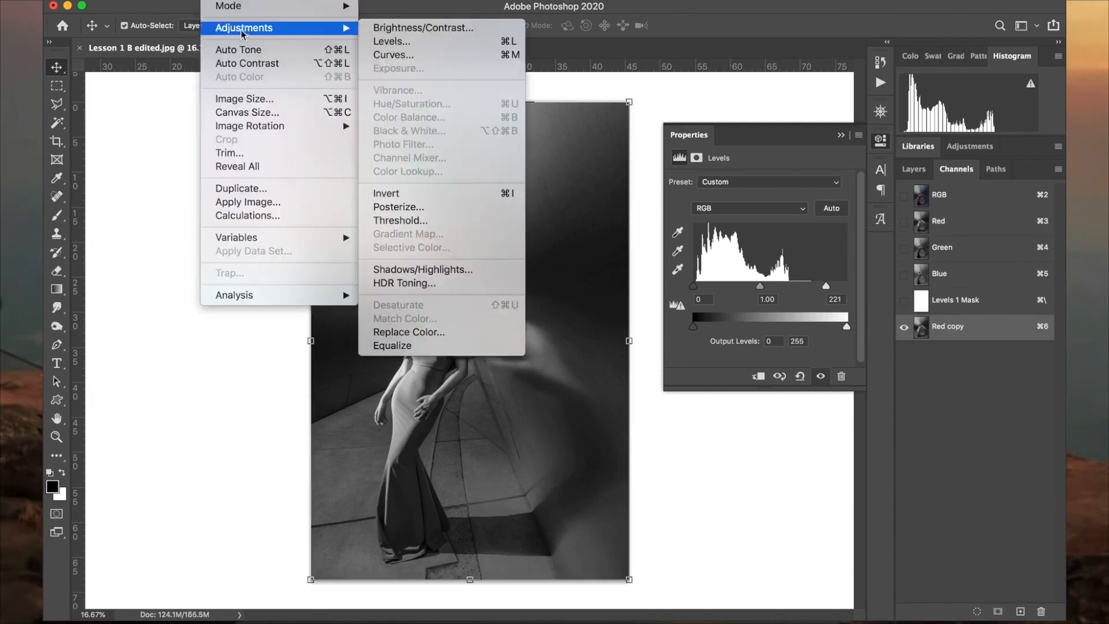
click(413, 42)
drag(752, 197, 781, 200)
drag(918, 200, 913, 199)
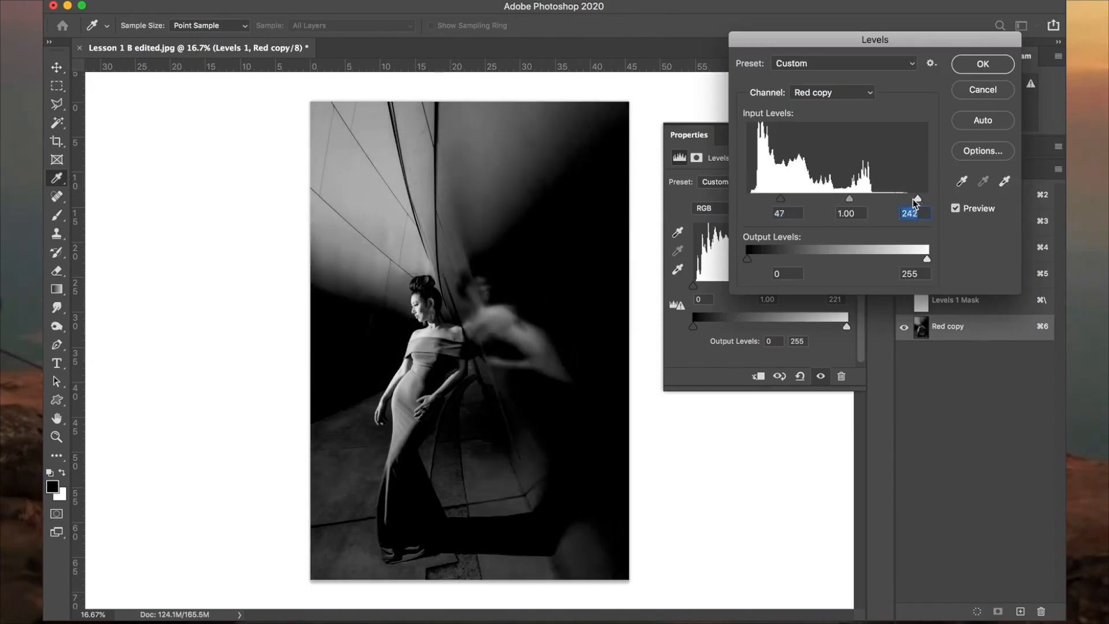
drag(781, 200, 794, 199)
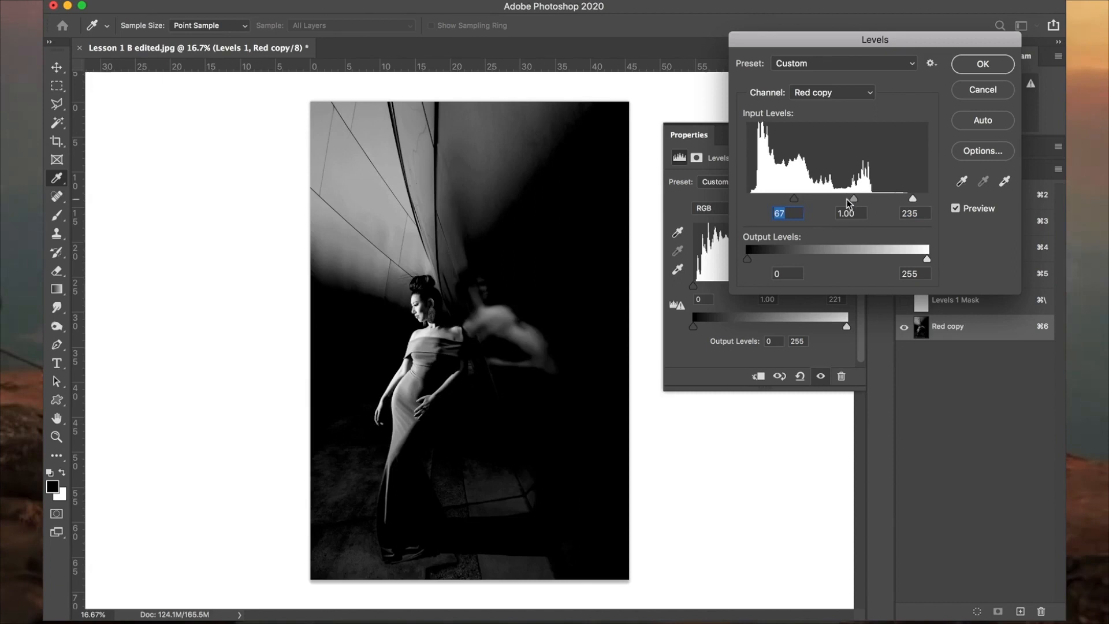
drag(854, 199, 904, 199)
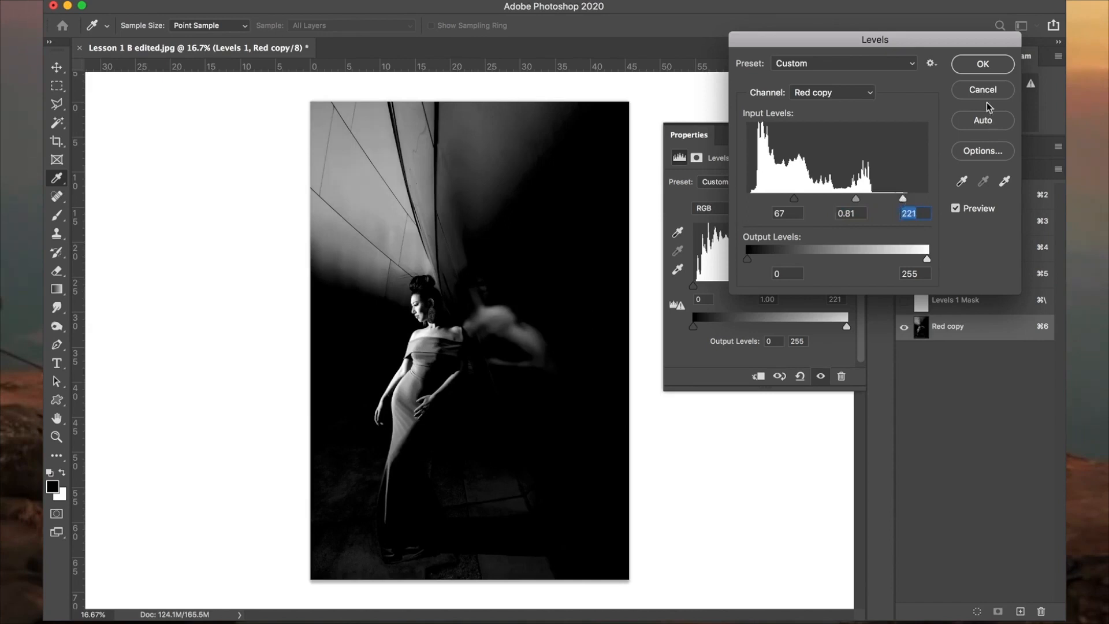
click(984, 65)
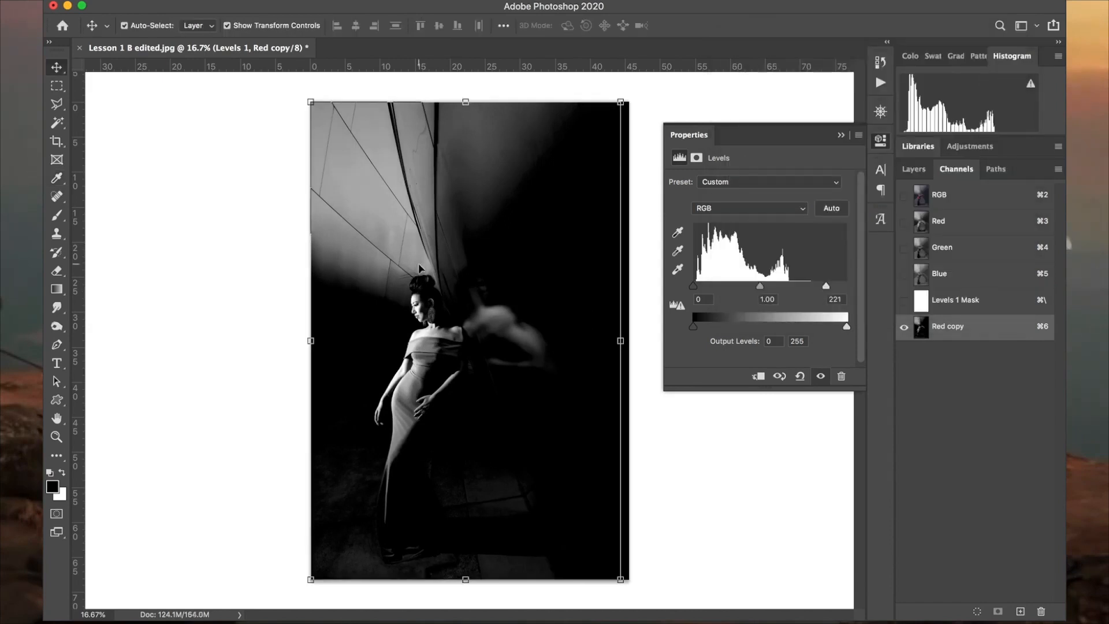
Step: Choose the Brush tool for the Red copy channel and raise its hardness to the maximum
key(super+equal)
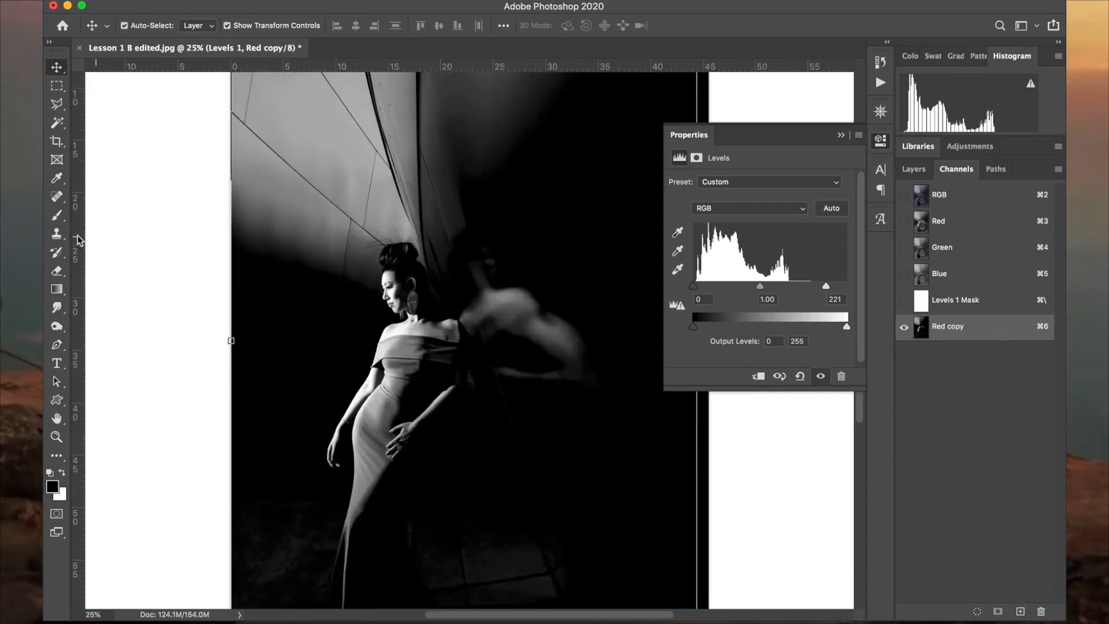
click(56, 272)
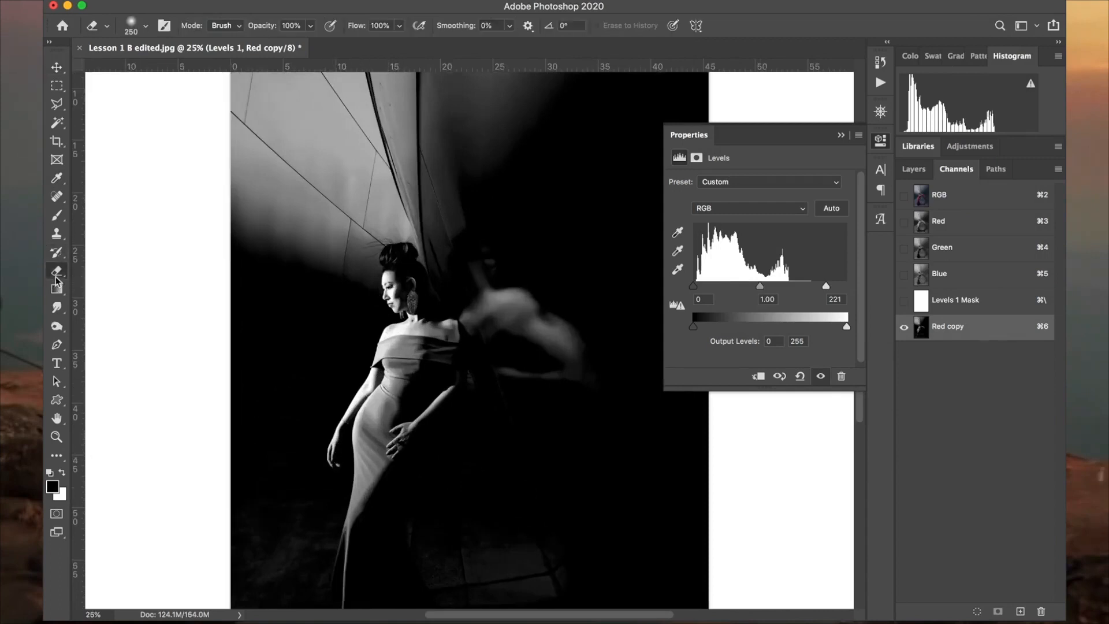
click(142, 30)
click(149, 26)
click(53, 217)
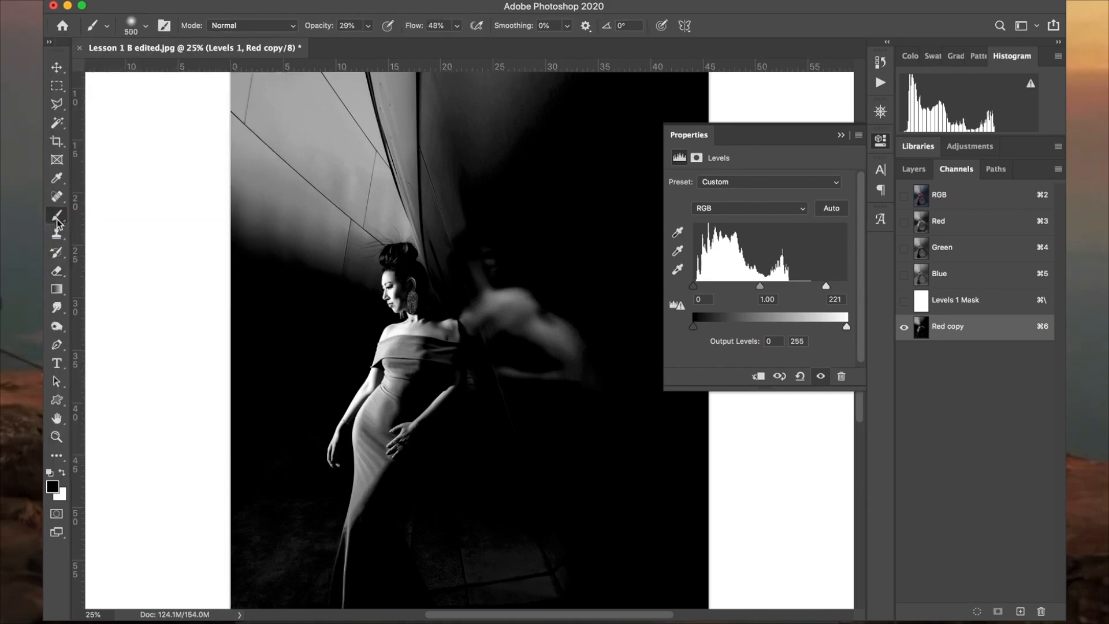
click(146, 25)
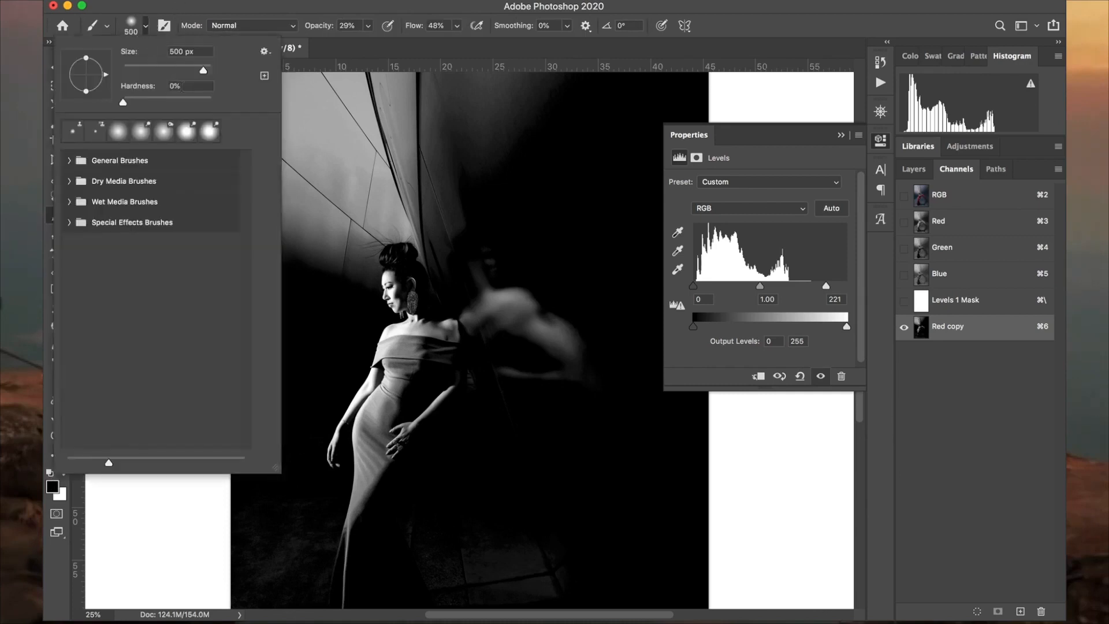
drag(184, 103, 213, 104)
click(259, 7)
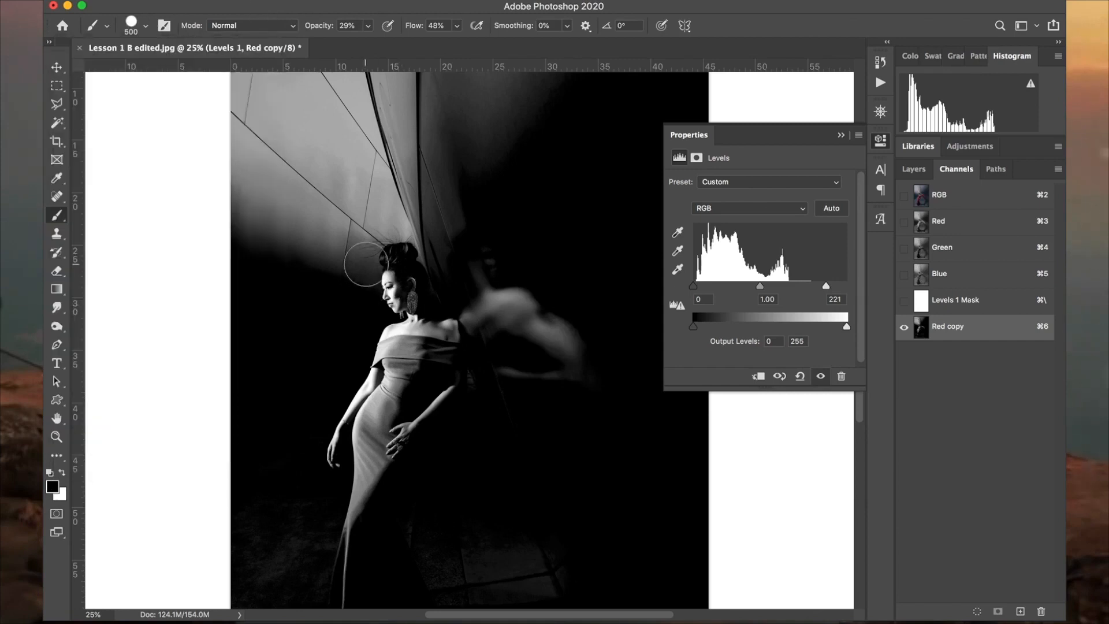
Step: Set the brush size to 150 px and its opacity and flow to 100%
key(super+plus)
key(bracketleft)
key(bracketleft)
key(bracketleft)
key(bracketleft)
key(bracketleft)
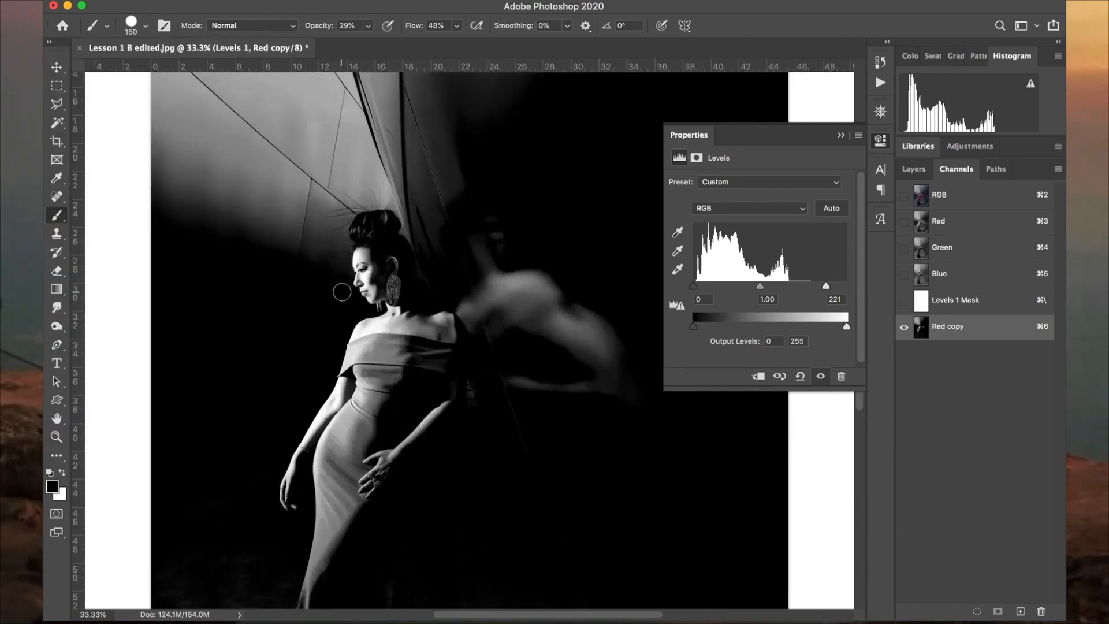
click(368, 26)
drag(366, 41, 532, 40)
click(457, 26)
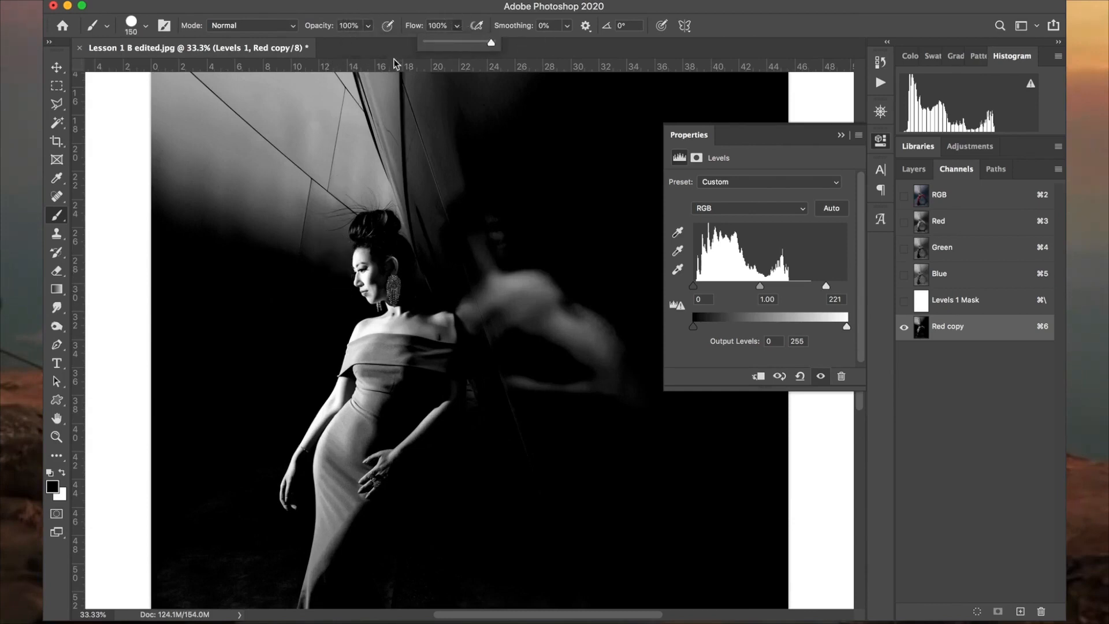
Step: Paint black over the grey background beside the woman's forehead and hair in the Red copy channel
click(343, 265)
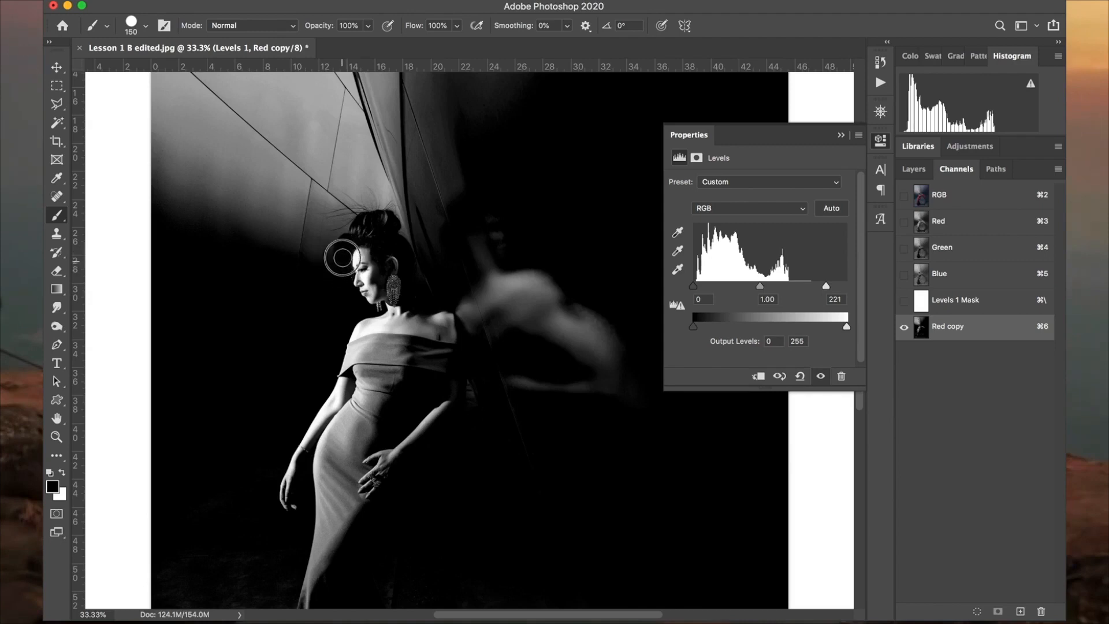
mouse_move(335, 247)
mouse_down()
mouse_move(319, 231)
mouse_move(338, 236)
mouse_move(332, 227)
mouse_move(299, 246)
mouse_move(293, 271)
mouse_move(316, 229)
mouse_move(337, 245)
mouse_up()
key(super+equal)
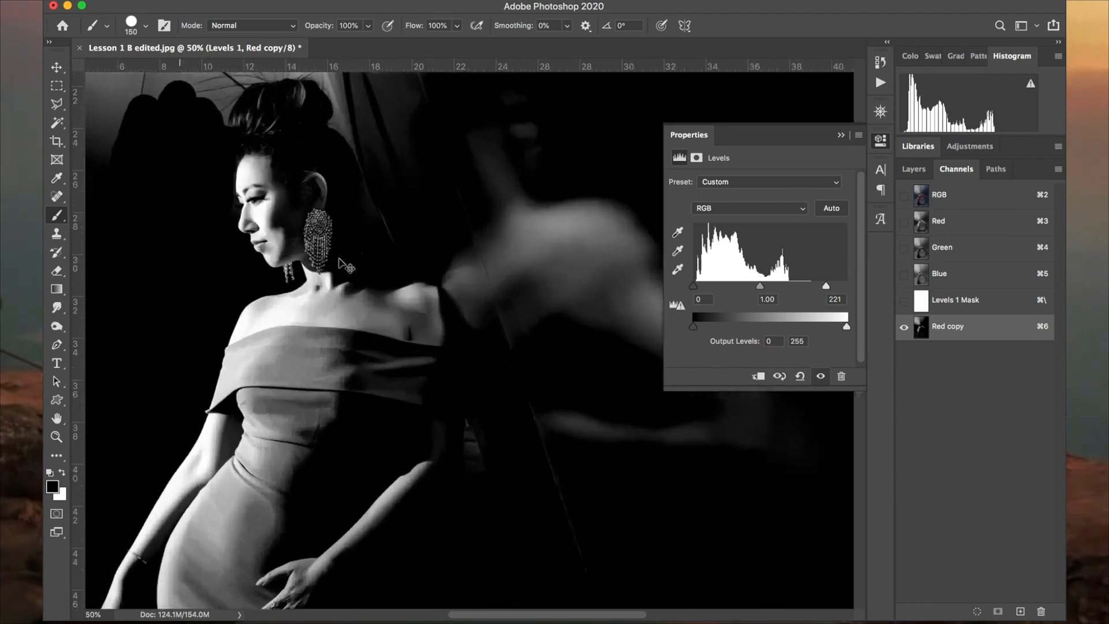
scroll(340, 258, left, 5)
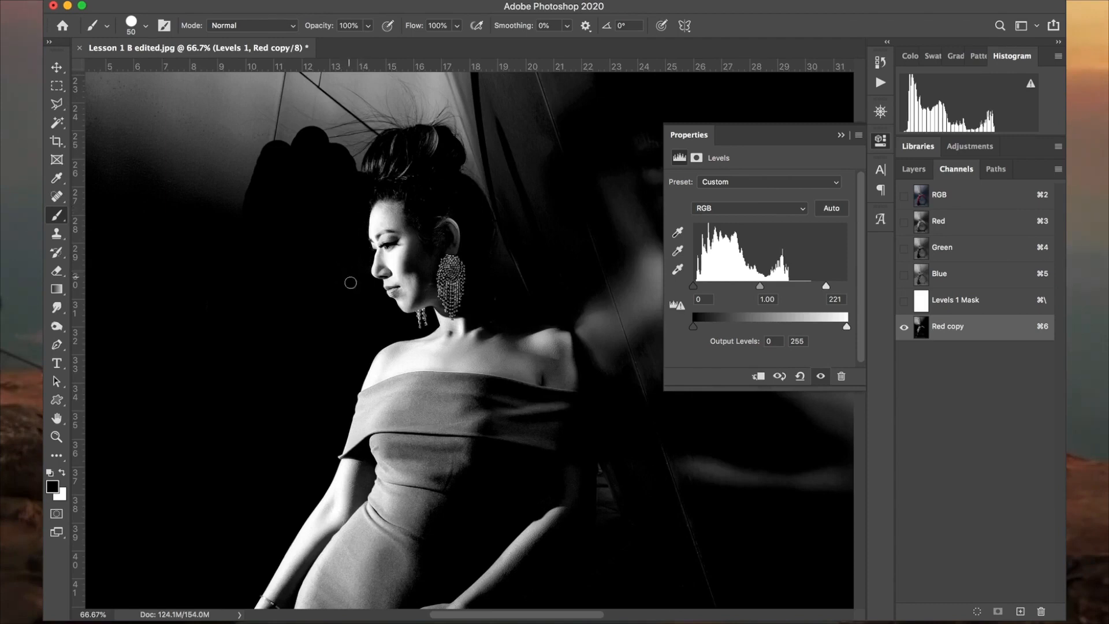
Step: Enlarge the brush to 250 px and paint the background black above the hair and out to the left
key(bracketright)
key(bracketright)
key(bracketright)
key(bracketright)
key(bracketright)
key(bracketright)
key(bracketright)
key(bracketright)
key(bracketright)
click(333, 164)
click(338, 146)
mouse_move(338, 146)
mouse_down()
mouse_move(345, 111)
mouse_move(267, 103)
mouse_move(247, 170)
mouse_move(168, 227)
mouse_up()
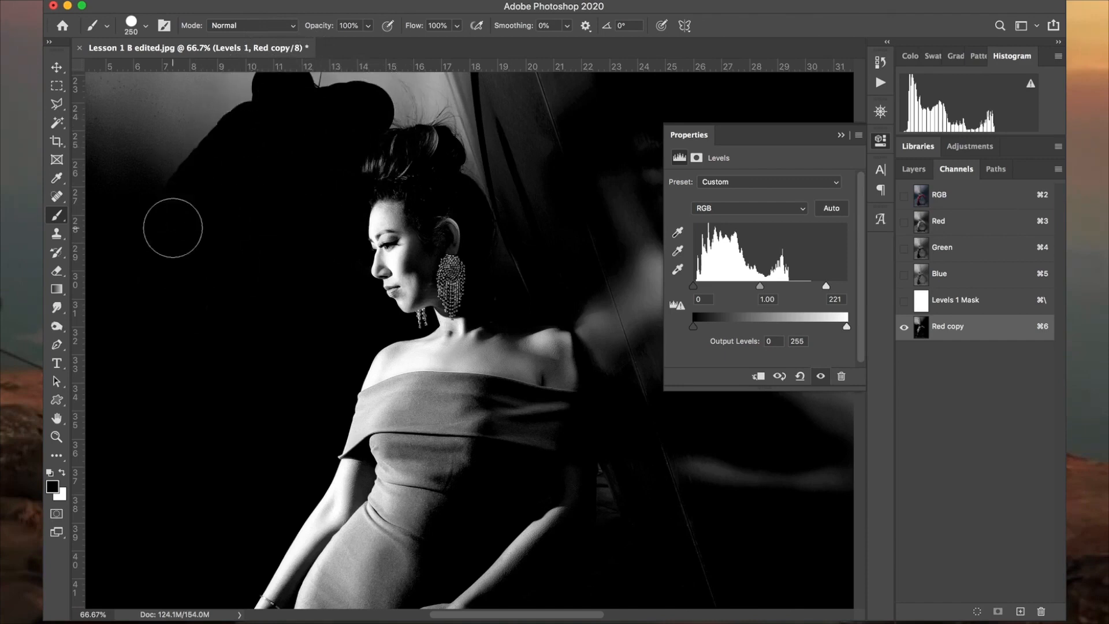
Step: Enlarge the brush to 500 px and extend the black area over the wall above and left of the woman's head
key(super+minus)
key(super+minus)
key(super+minus)
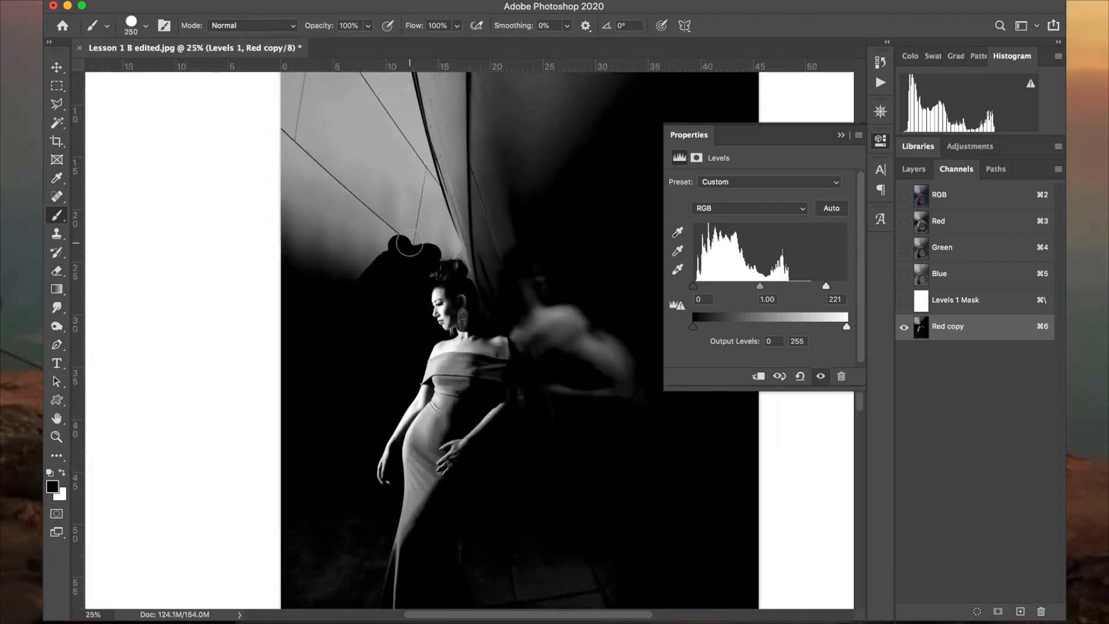
key(bracketright)
key(bracketright)
key(bracketright)
mouse_move(442, 236)
mouse_down()
mouse_move(436, 223)
mouse_move(446, 235)
mouse_move(290, 310)
mouse_move(324, 301)
mouse_up()
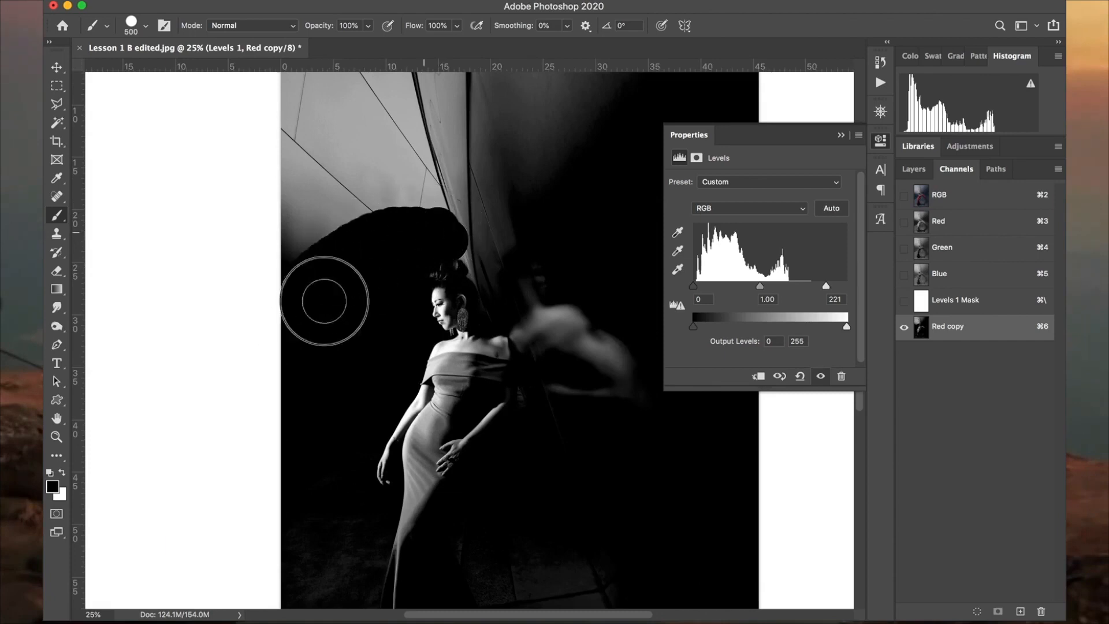
Step: Hide the adjustment properties and paint a wide black arch over the wall above and to the right of the woman
click(881, 140)
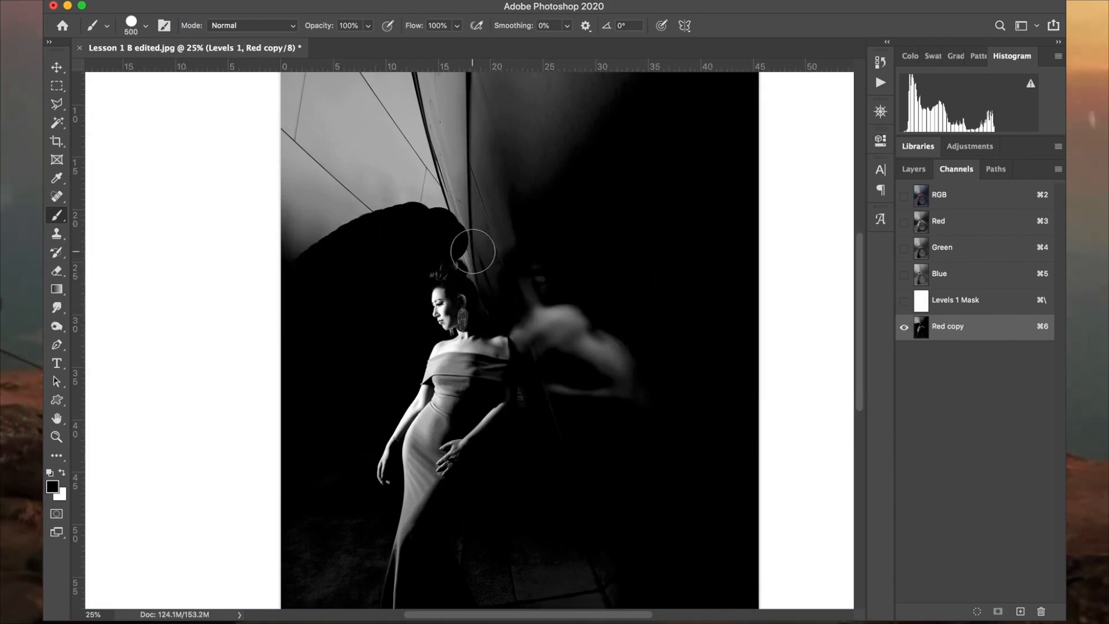
mouse_move(472, 252)
mouse_down()
mouse_move(499, 304)
mouse_move(540, 310)
mouse_move(472, 225)
mouse_move(406, 198)
mouse_move(286, 247)
mouse_move(473, 164)
mouse_up()
mouse_move(497, 193)
mouse_down()
mouse_move(486, 208)
mouse_move(503, 173)
mouse_up()
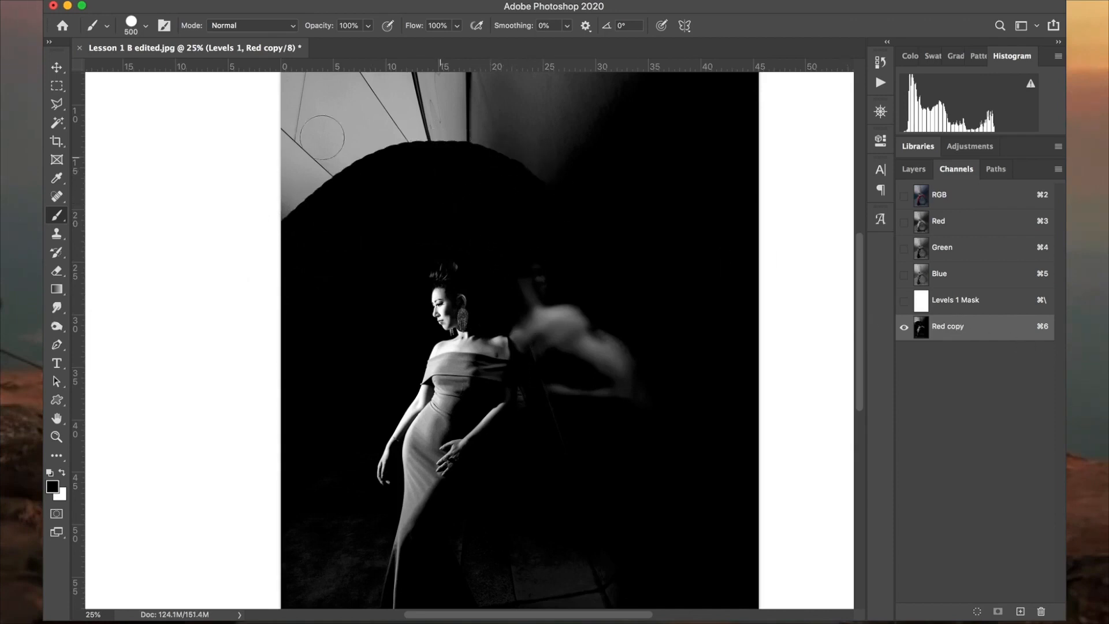
Step: Load the Red copy channel as a selection, return to the RGB composite and show the layers
click(57, 68)
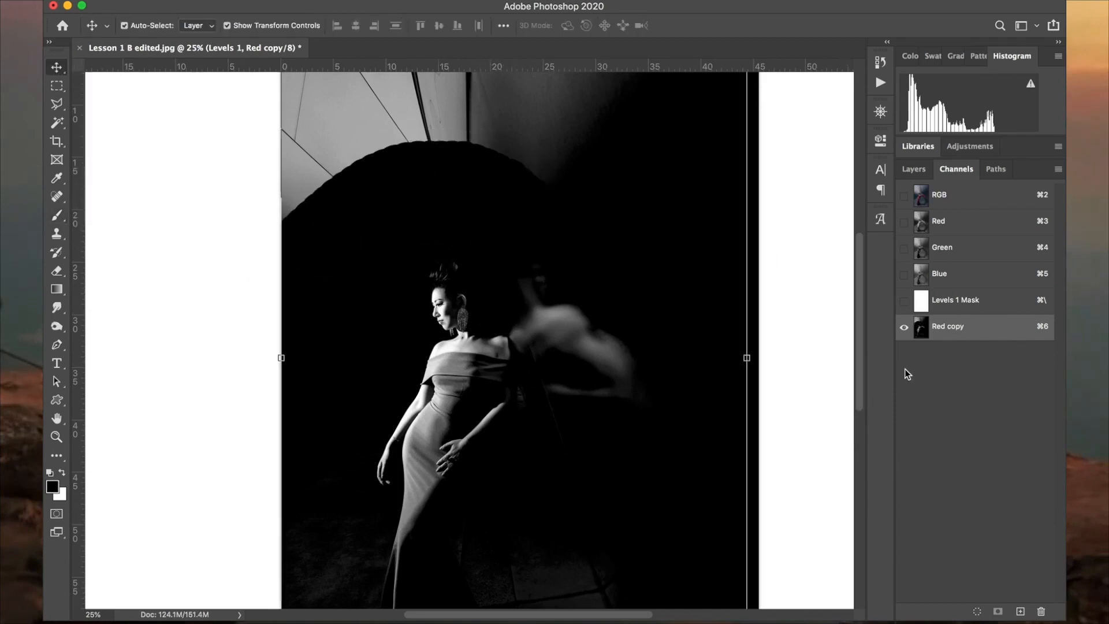
super+click(921, 328)
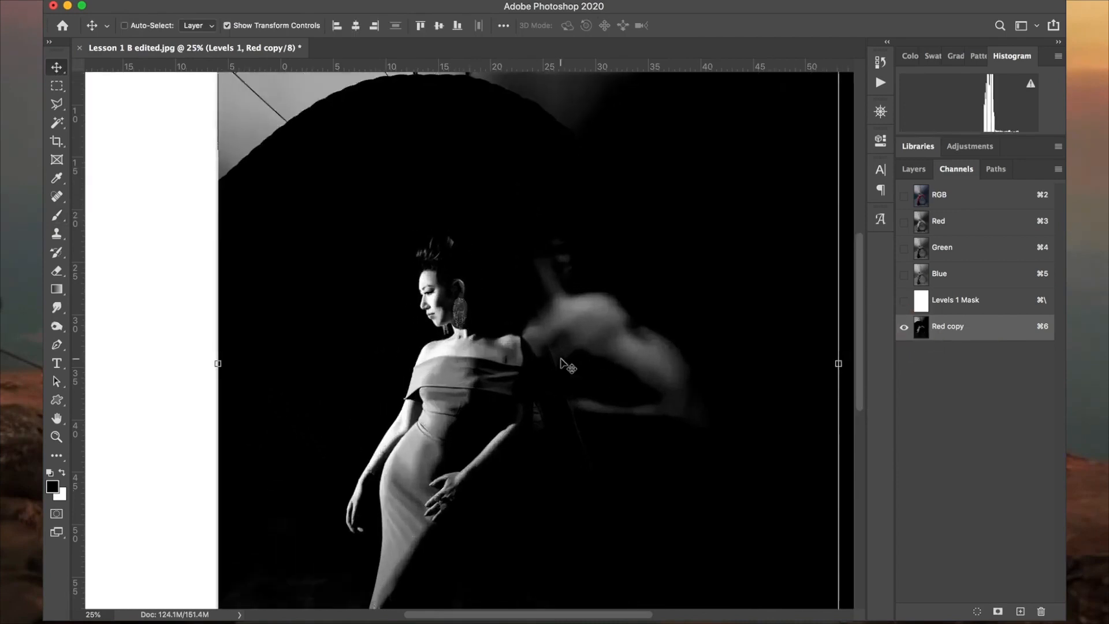
key(super+plus)
key(super+plus)
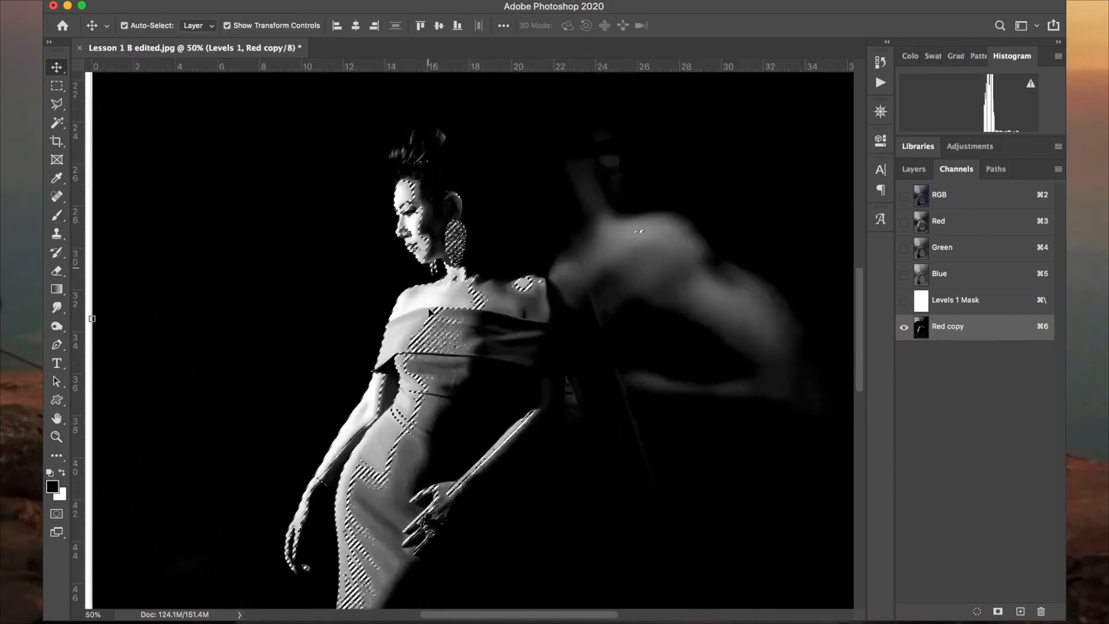
scroll(431, 312, down, 1)
key(super+h)
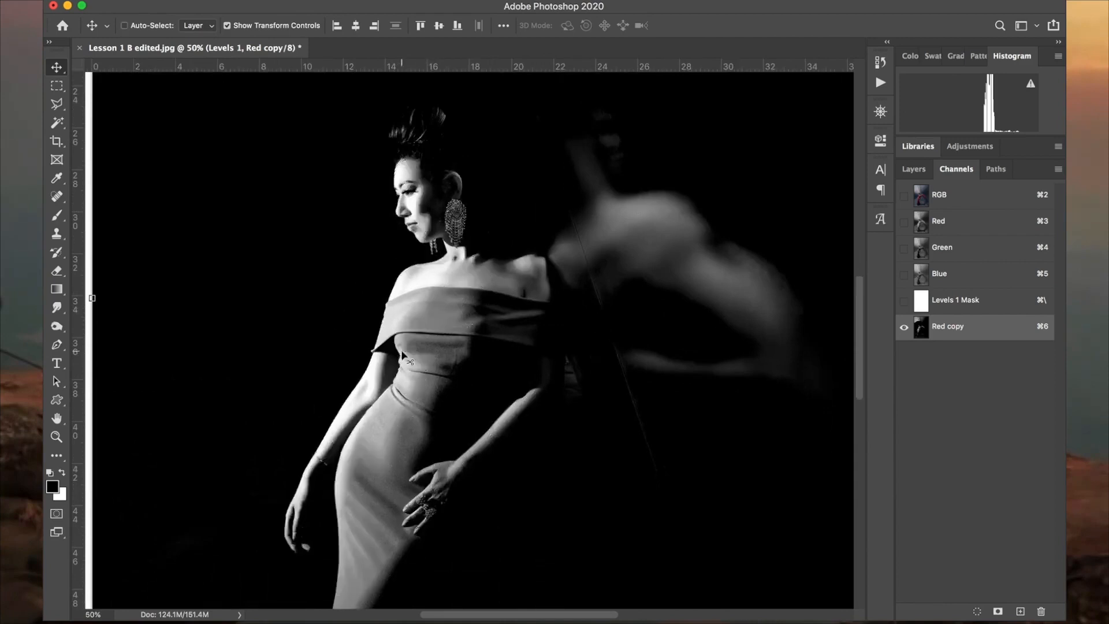
key(super+minus)
click(951, 202)
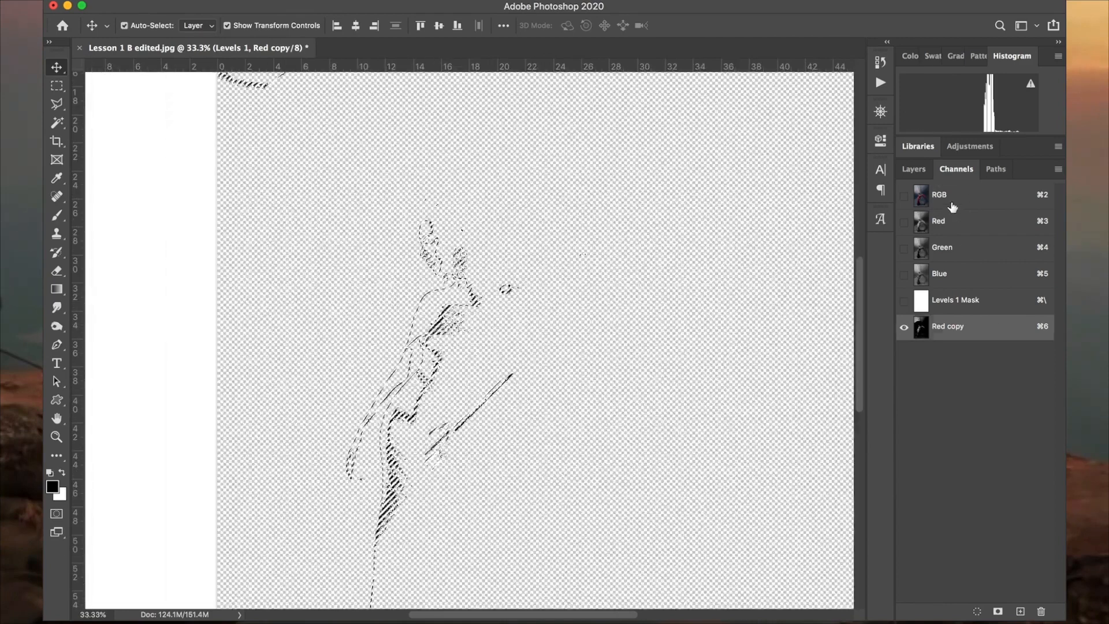
click(916, 170)
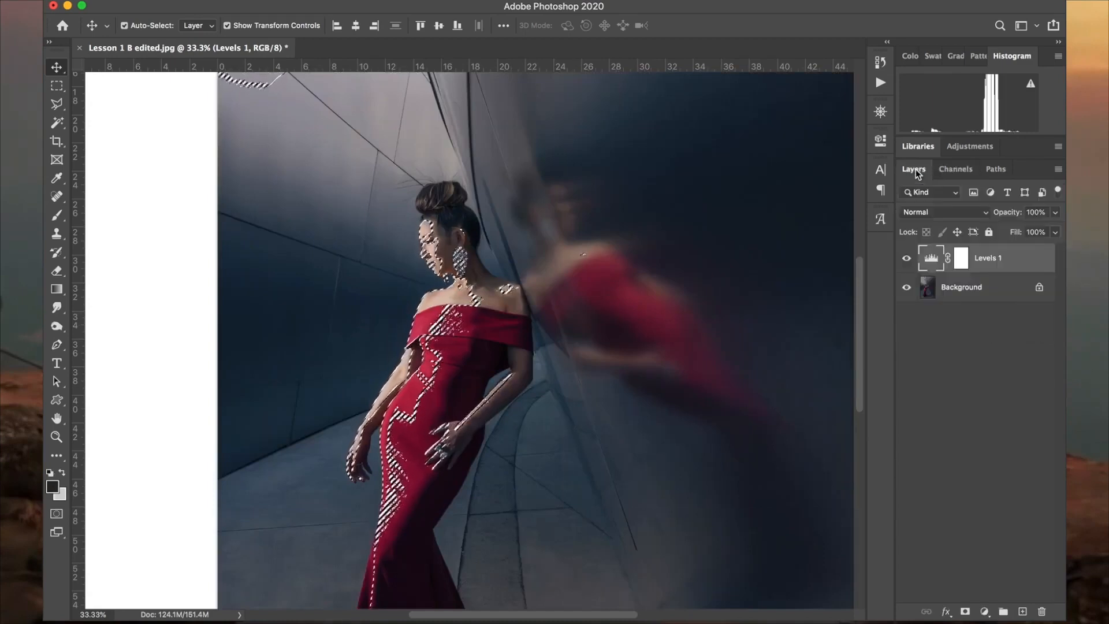
Step: Try inverting the Levels 1 layer mask within the selection, and undo back to the plain white mask without a selection
click(961, 261)
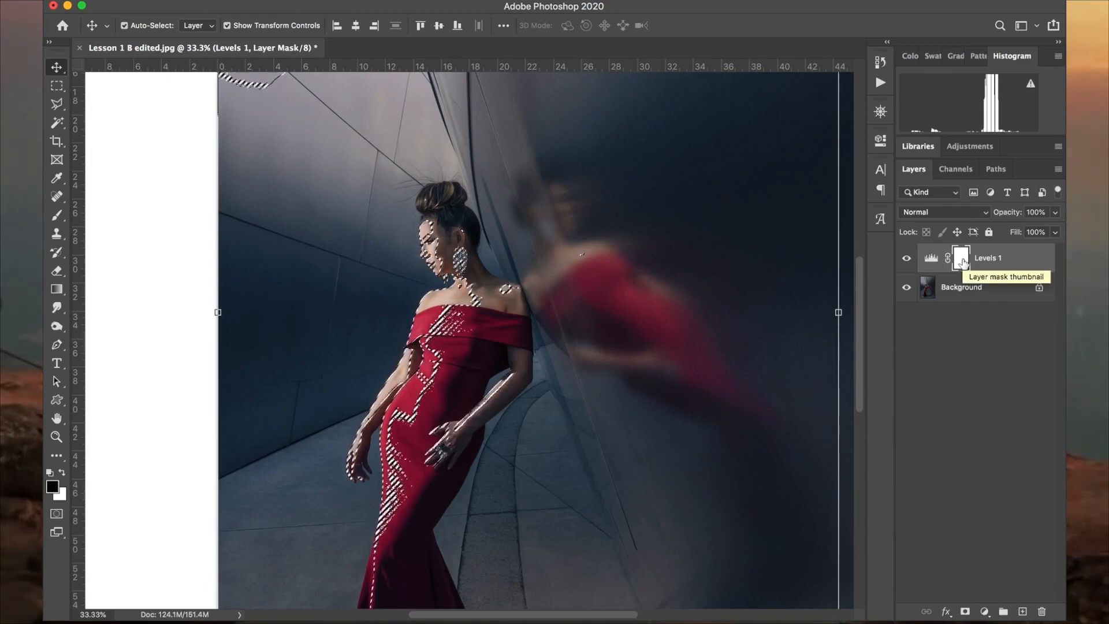
key(super+i)
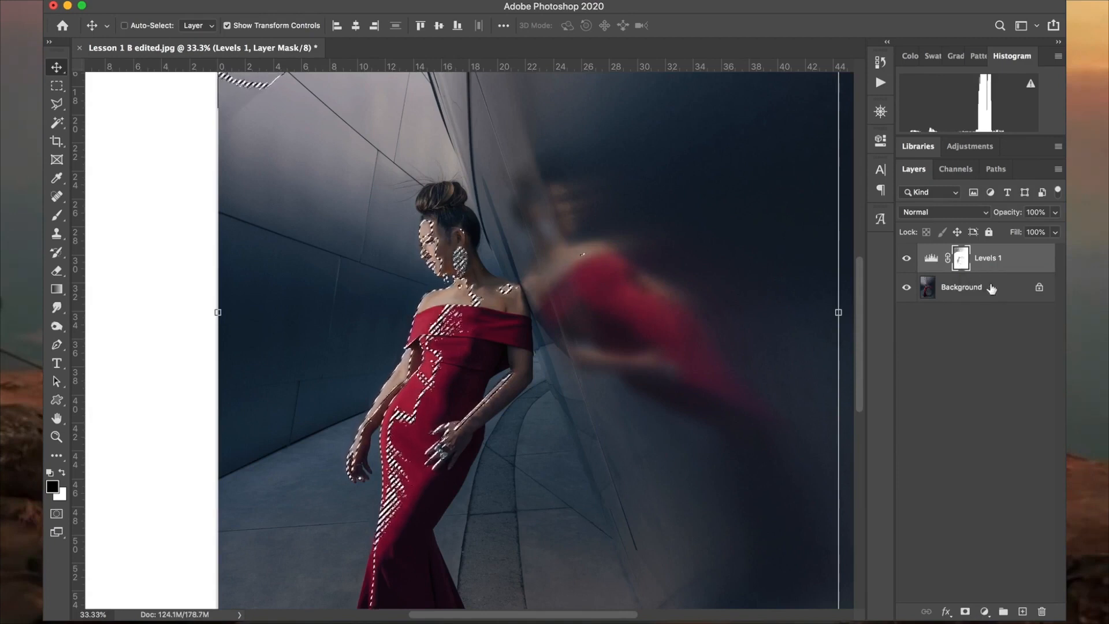
key(super+z)
key(super+z)
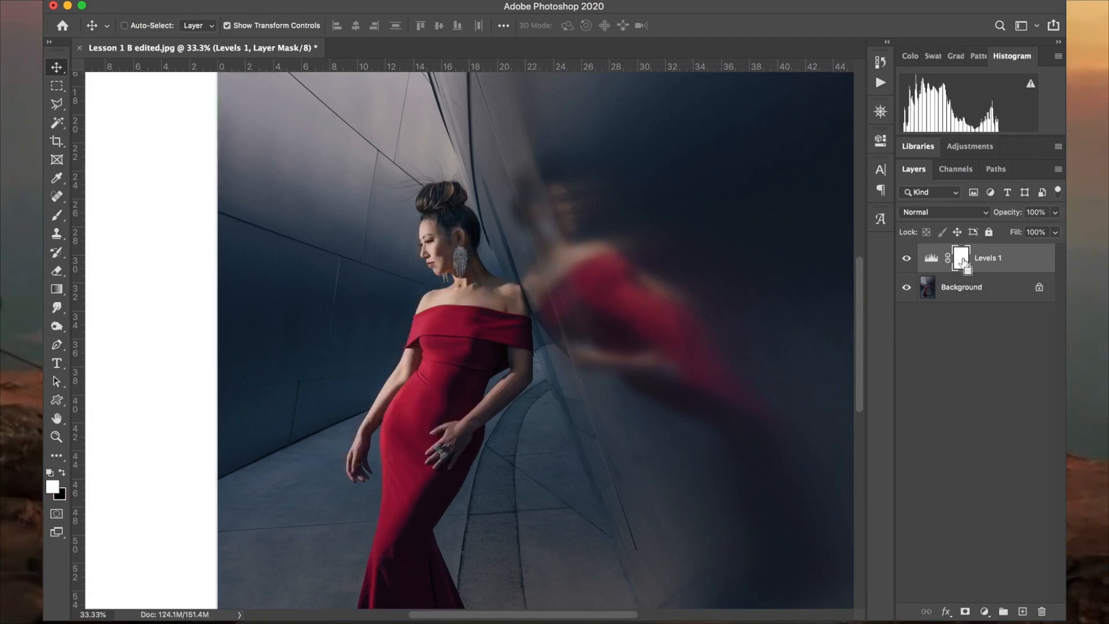
Step: Invert the Levels 1 mask to black, load the Red copy channel as a selection and return to the layers
key(super+i)
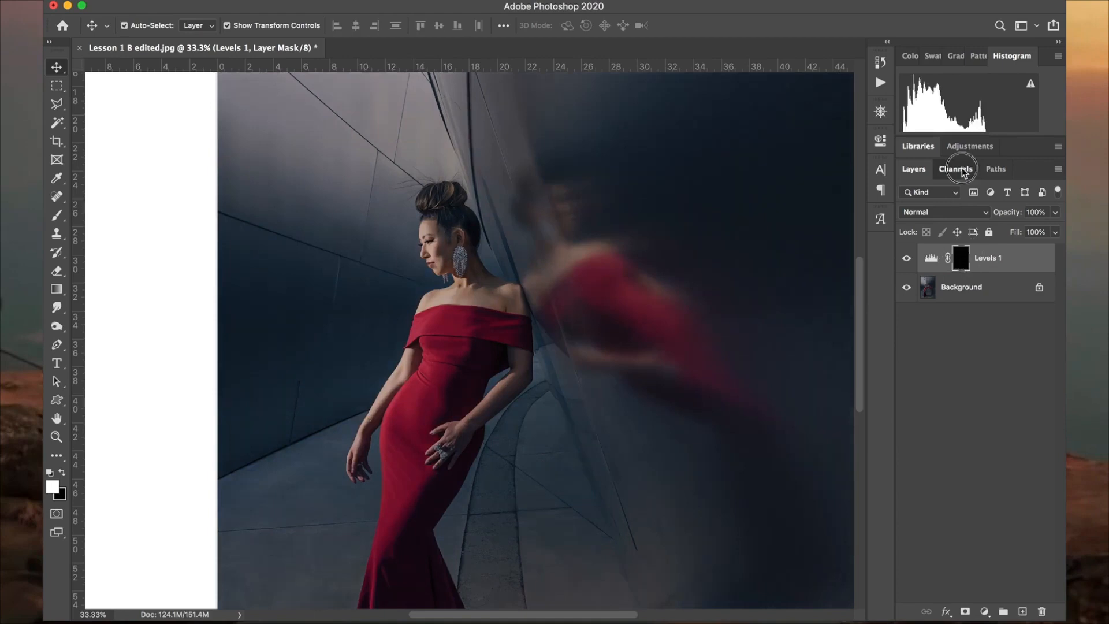
click(958, 170)
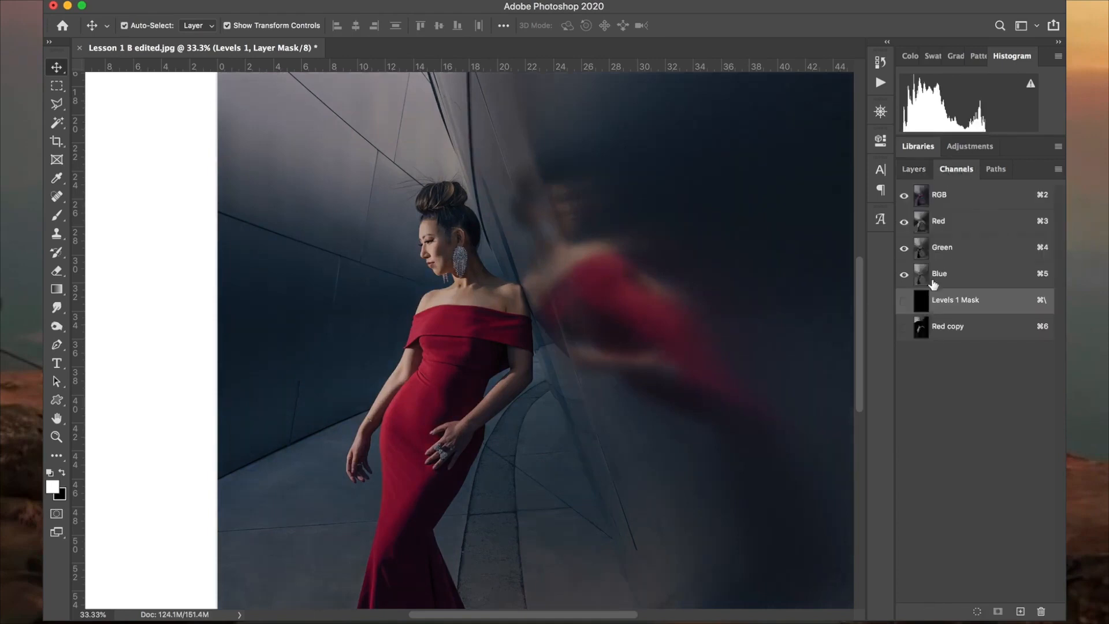
super+click(921, 330)
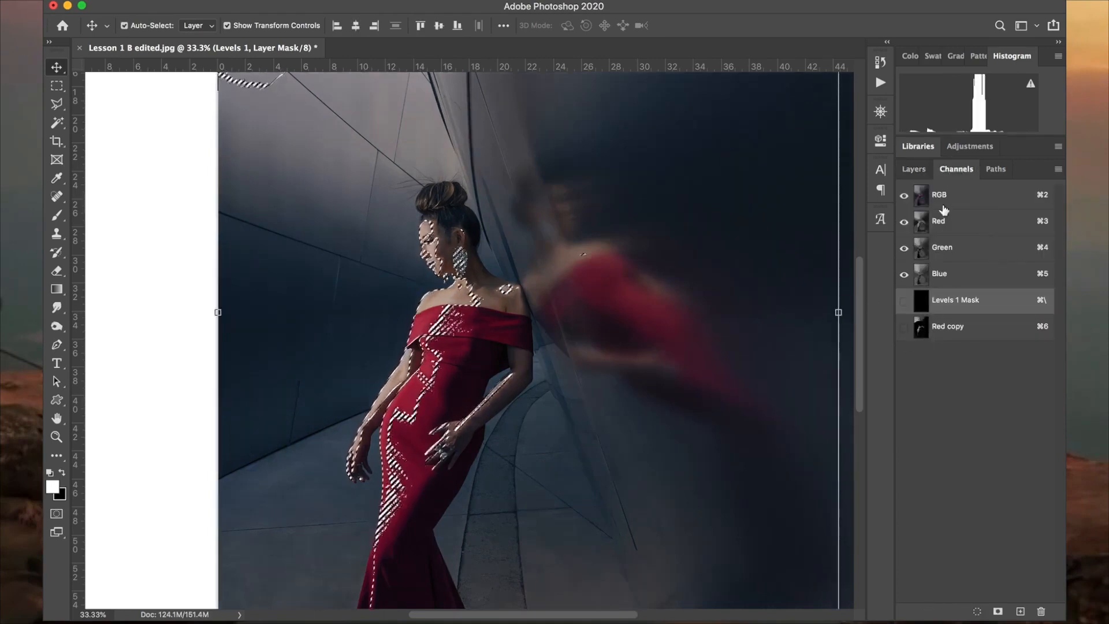
click(917, 170)
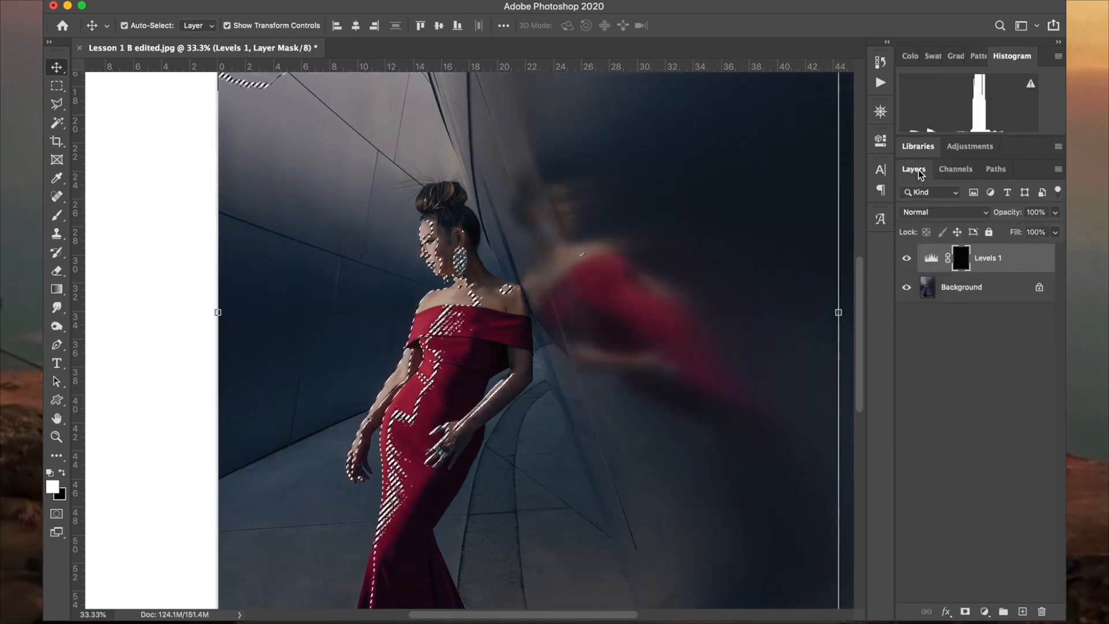
Step: Erase the black Levels 1 mask over the woman within the selection, and deselect
click(55, 273)
key(x)
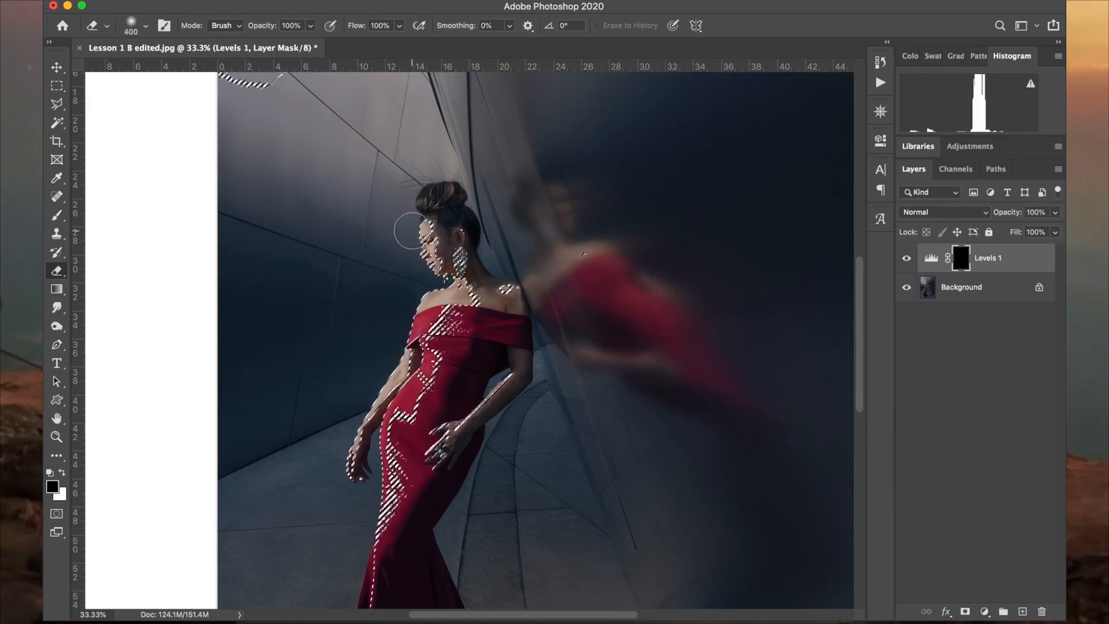
drag(413, 230, 417, 248)
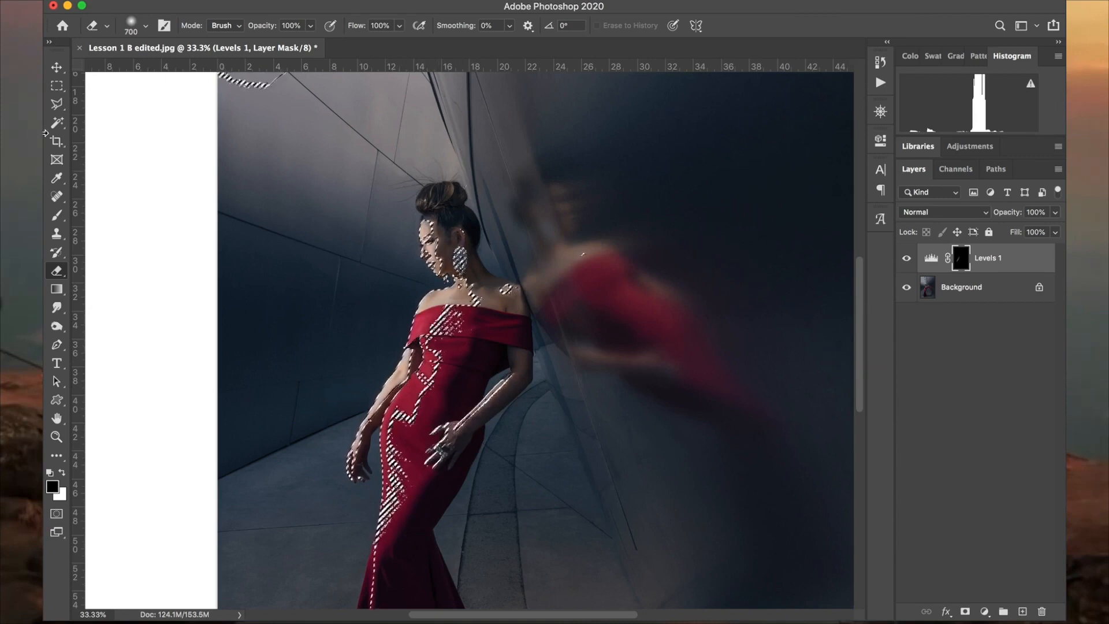
click(57, 104)
key(ctrl+d)
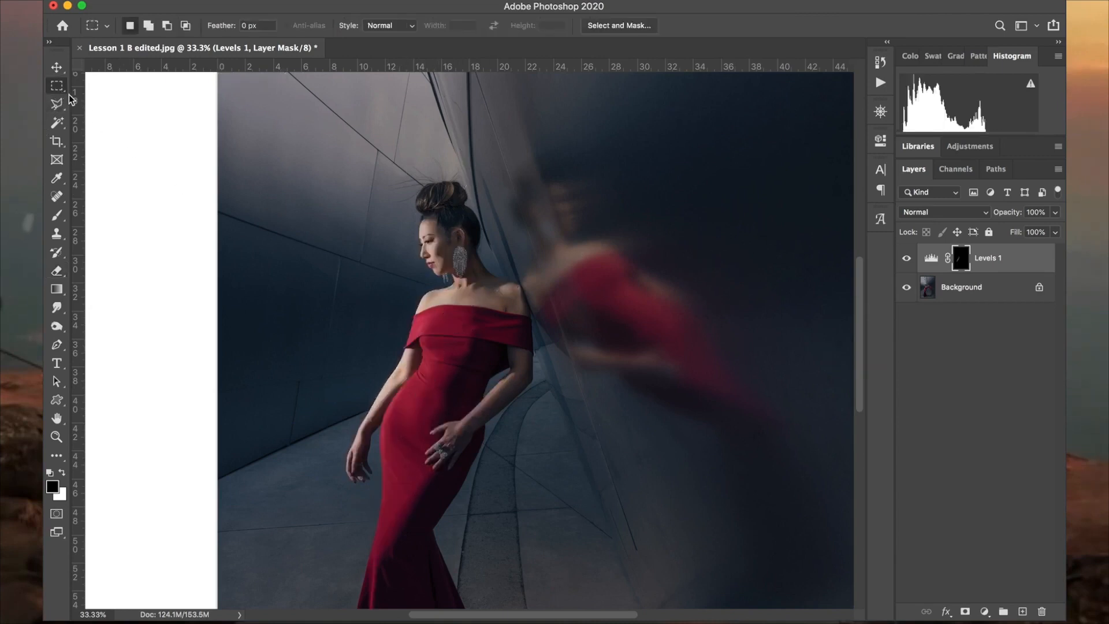
click(58, 69)
Step: Examine the woman's face and upper body with the Levels 1 layer hidden and shown
click(909, 260)
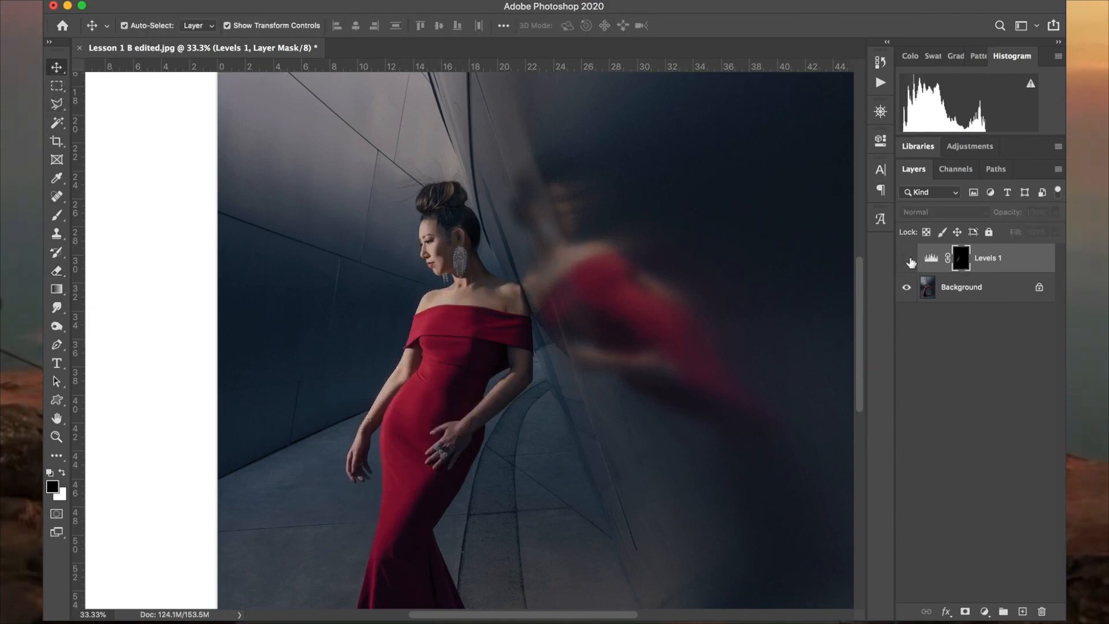
click(908, 260)
click(908, 259)
click(908, 260)
key(super+plus)
key(super+plus)
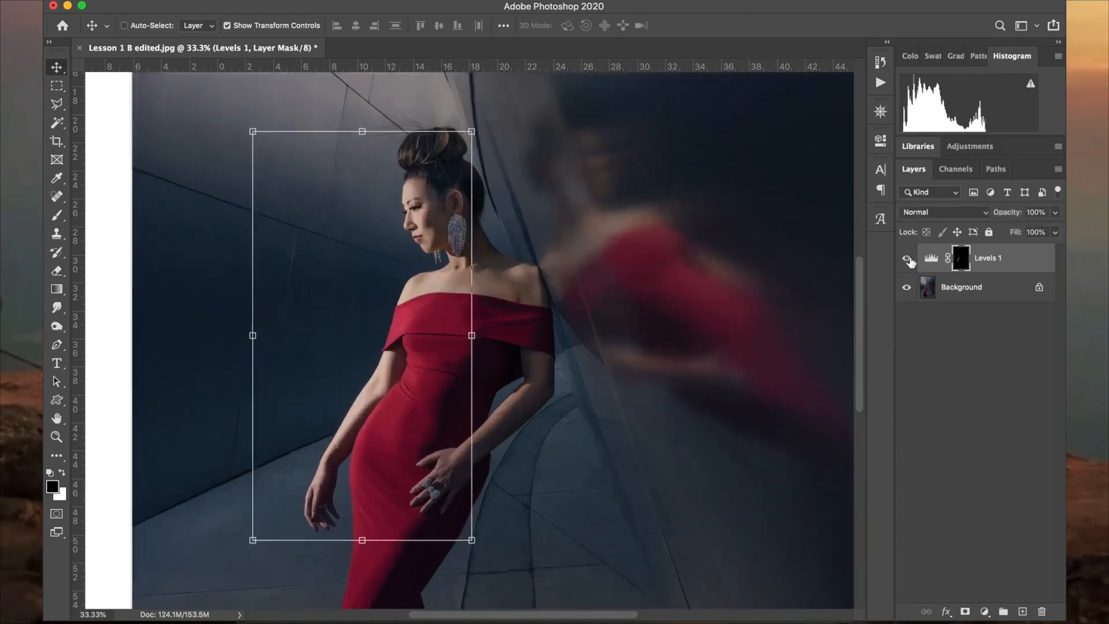
scroll(612, 294, up, 2)
scroll(611, 294, left, 3)
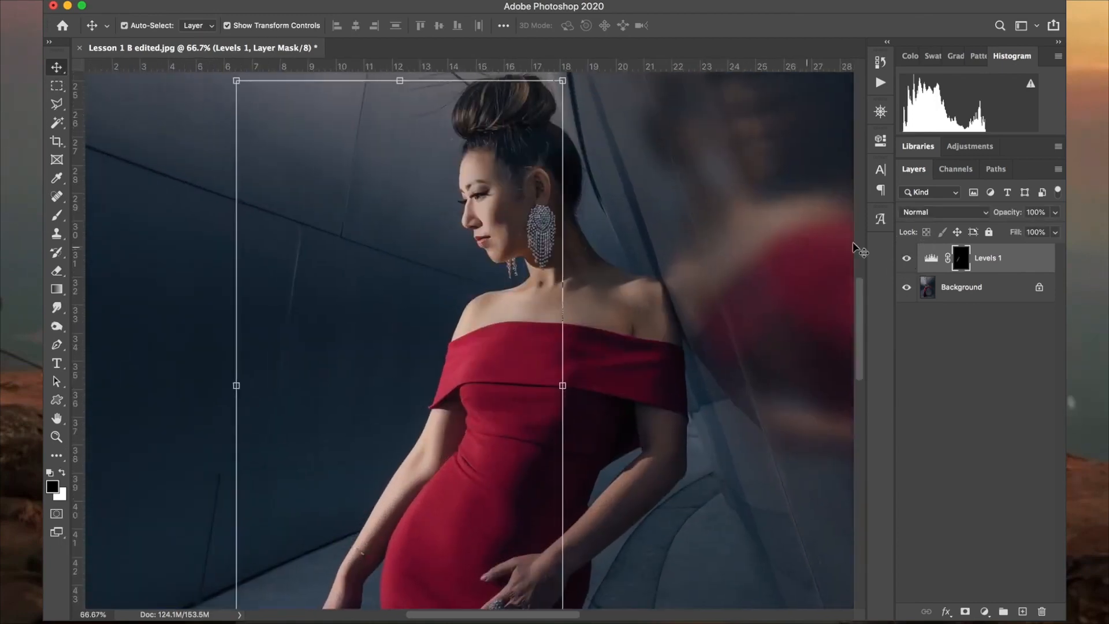
click(908, 260)
click(909, 259)
click(908, 260)
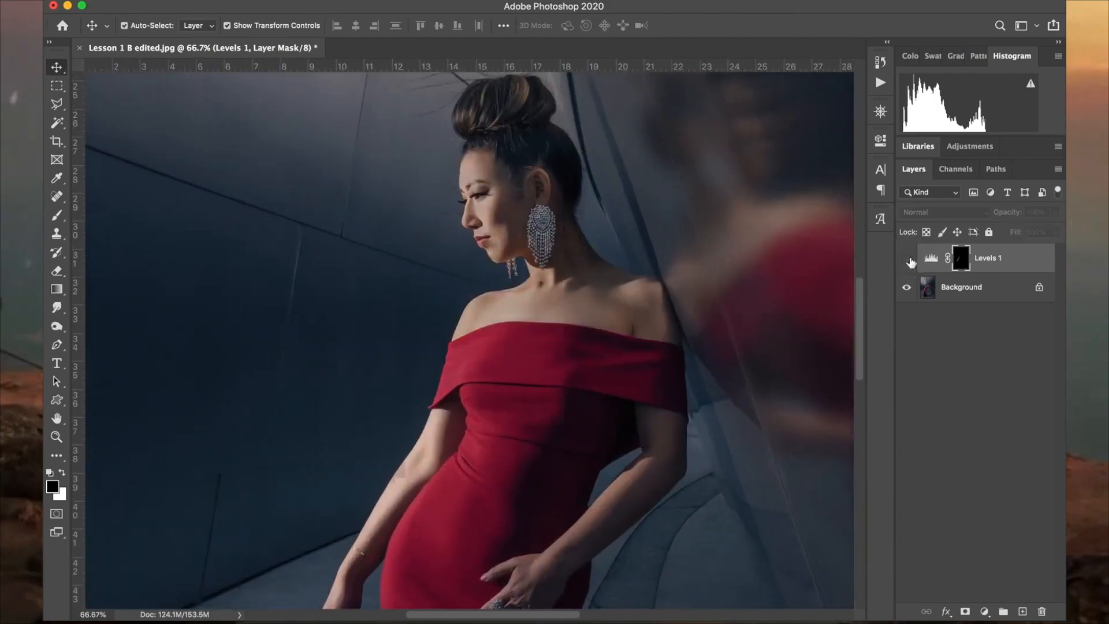
click(908, 259)
click(909, 260)
click(908, 259)
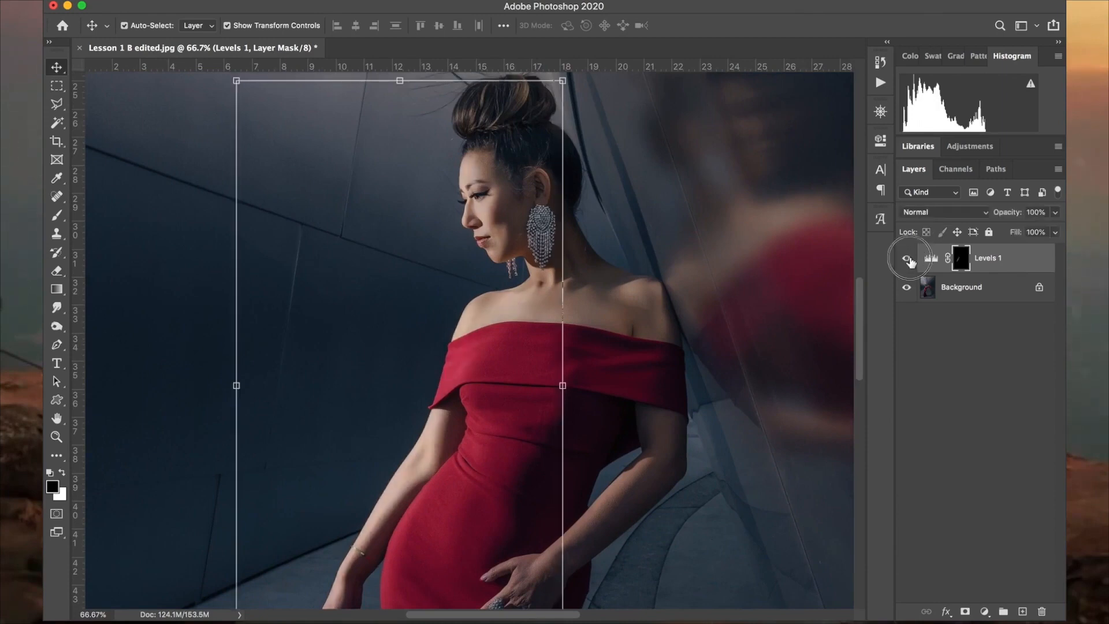
click(908, 260)
click(909, 259)
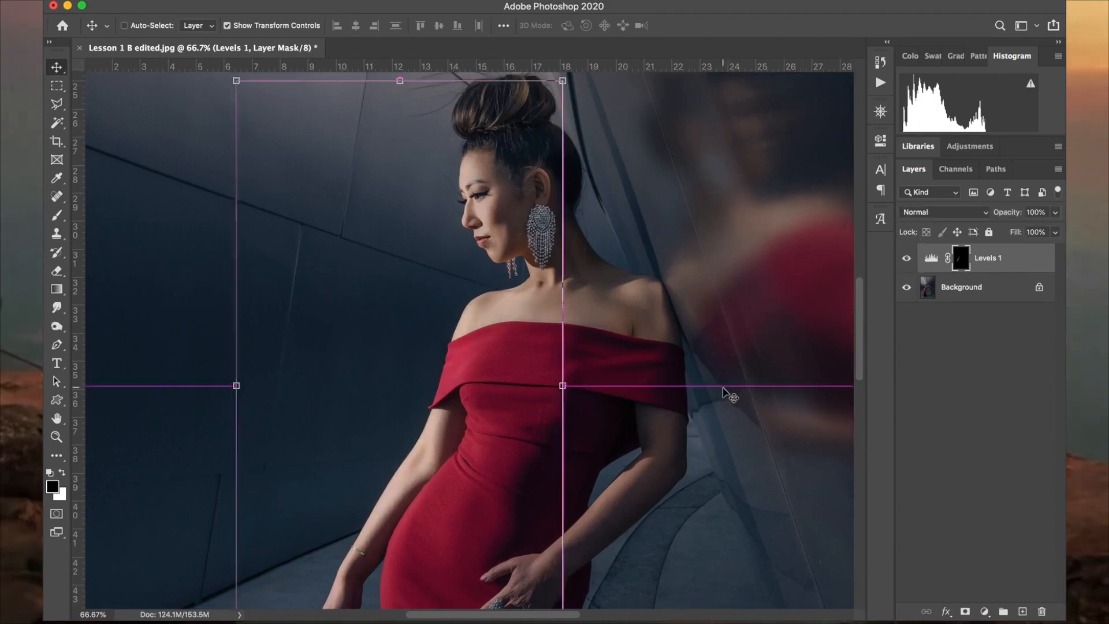
Step: Compare the Levels 1 effect on the whole portrait and on a close-up of the face, with no layer selected
key(super+minus)
key(super+minus)
key(super+minus)
click(825, 437)
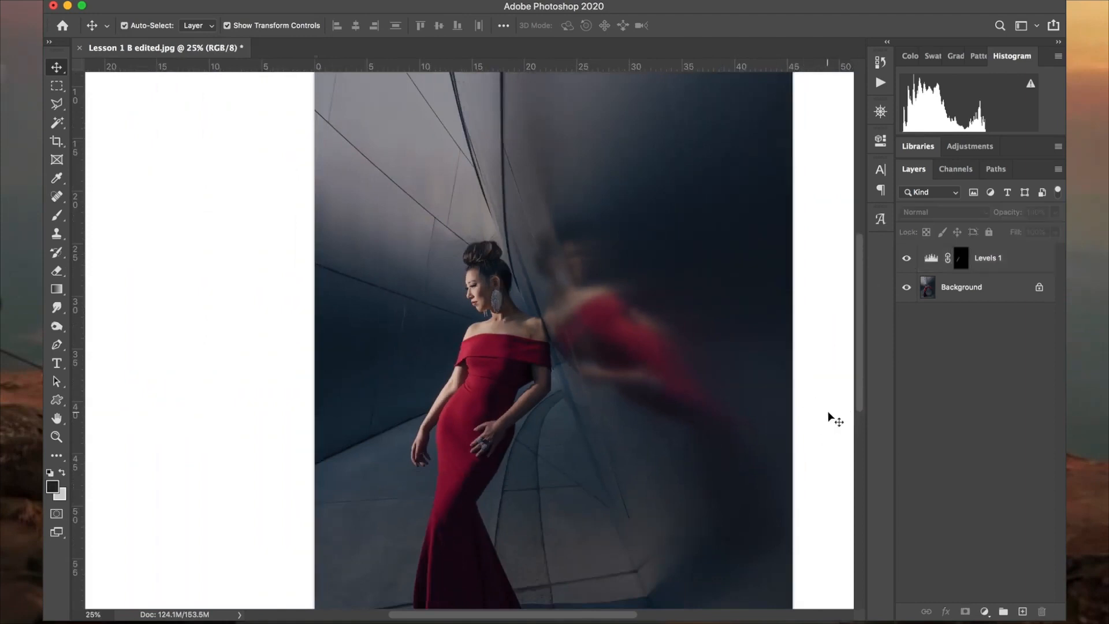
key(super+minus)
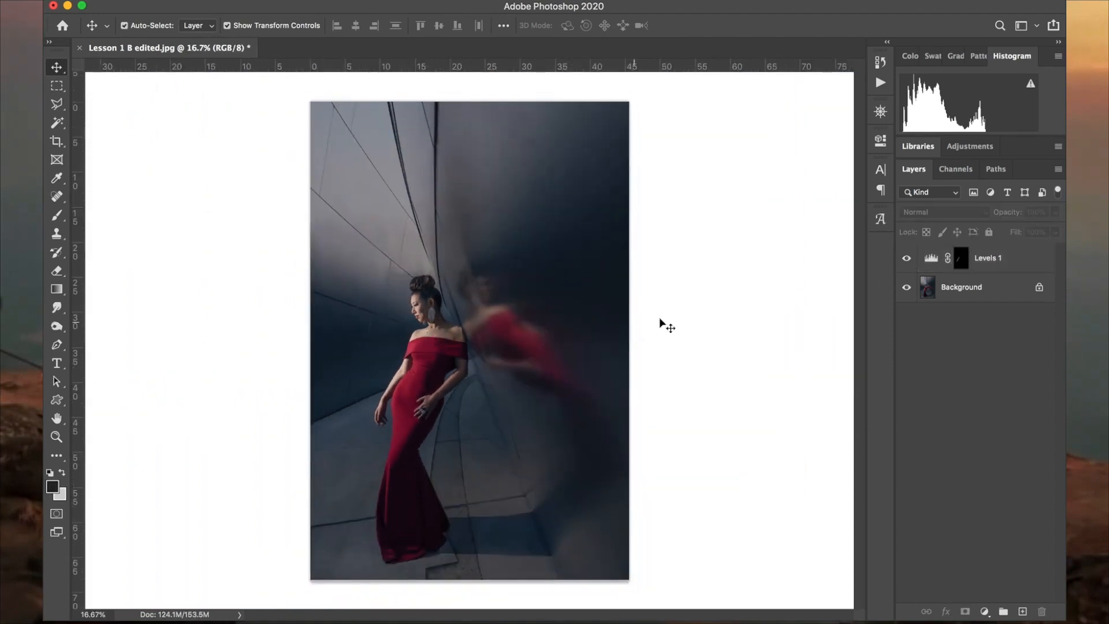
click(906, 258)
key(super+plus)
key(super+plus)
key(super+plus)
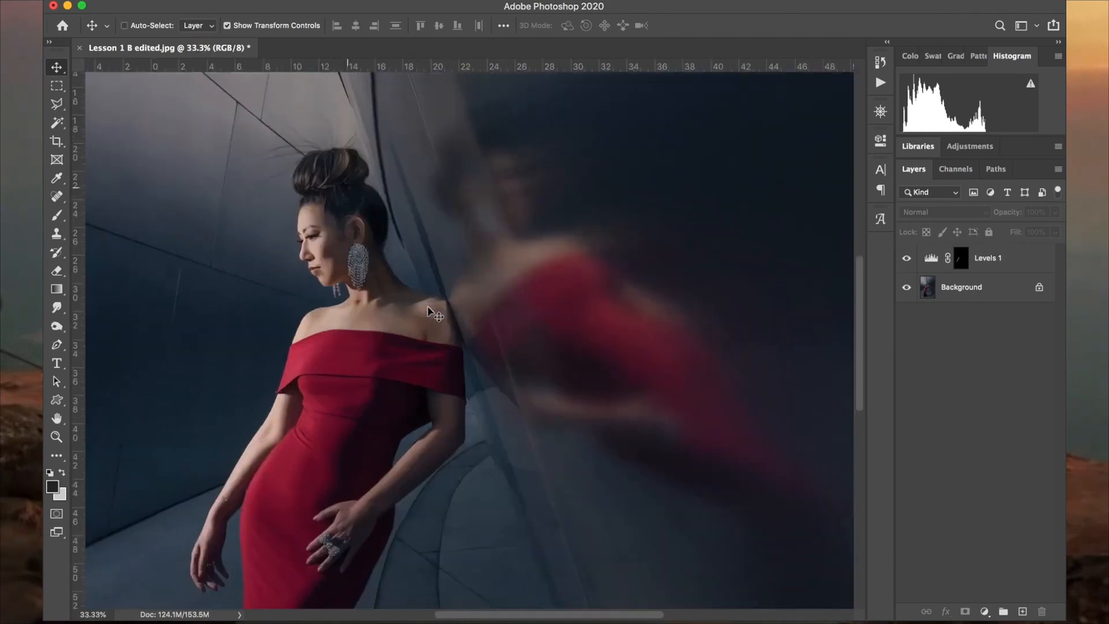
key(super+plus)
key(super+plus)
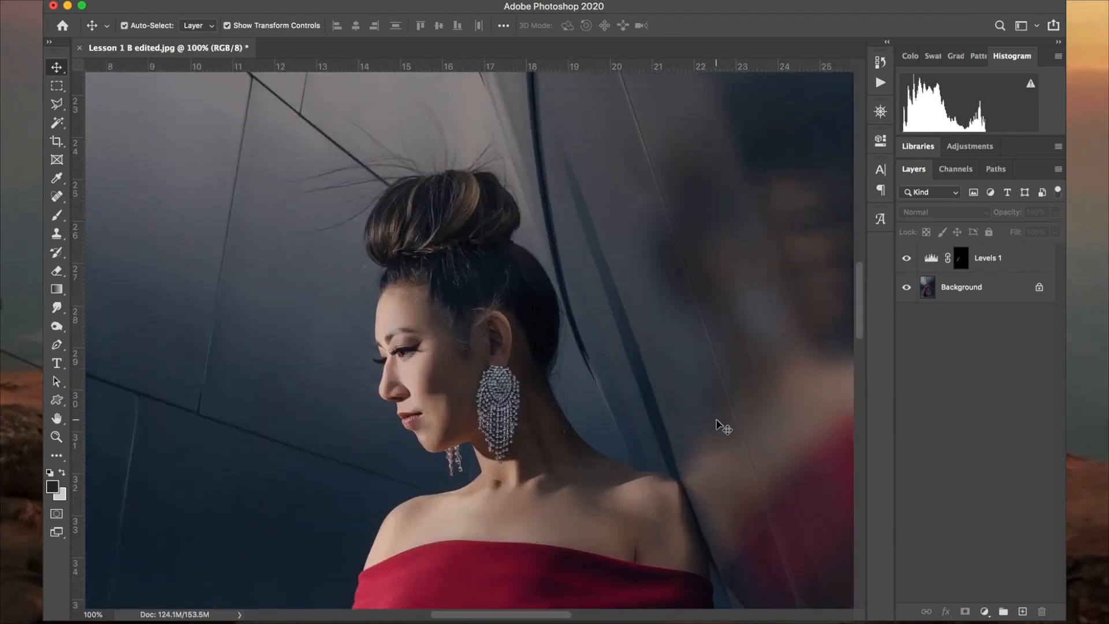
click(907, 260)
Step: Choose the Dodge tool, target the Background layer and reduce the brush to 90 px
click(56, 327)
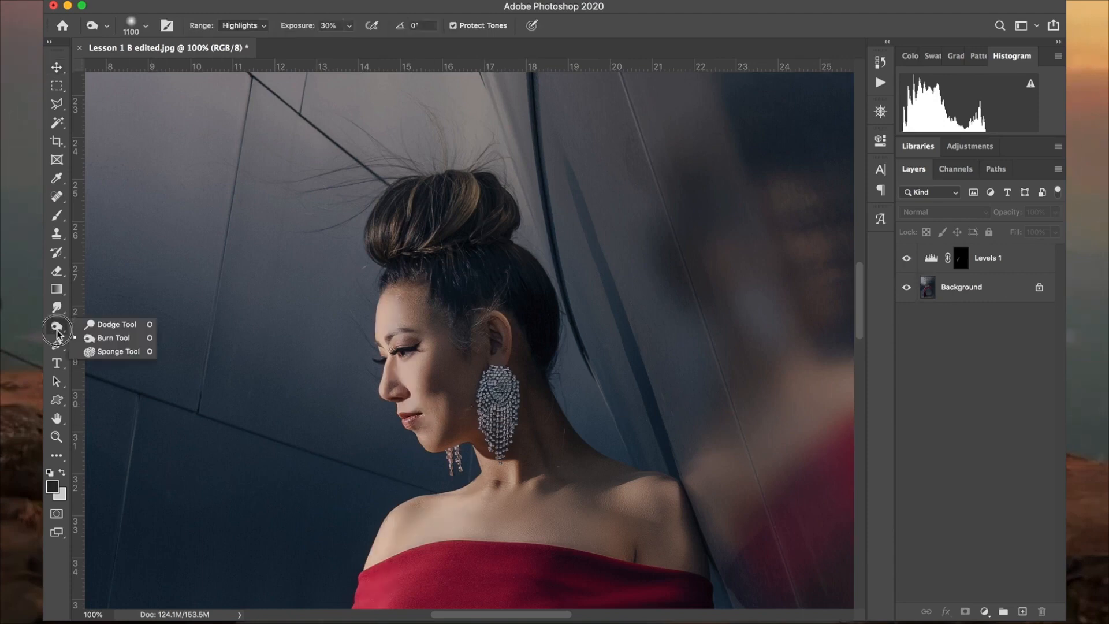
click(87, 338)
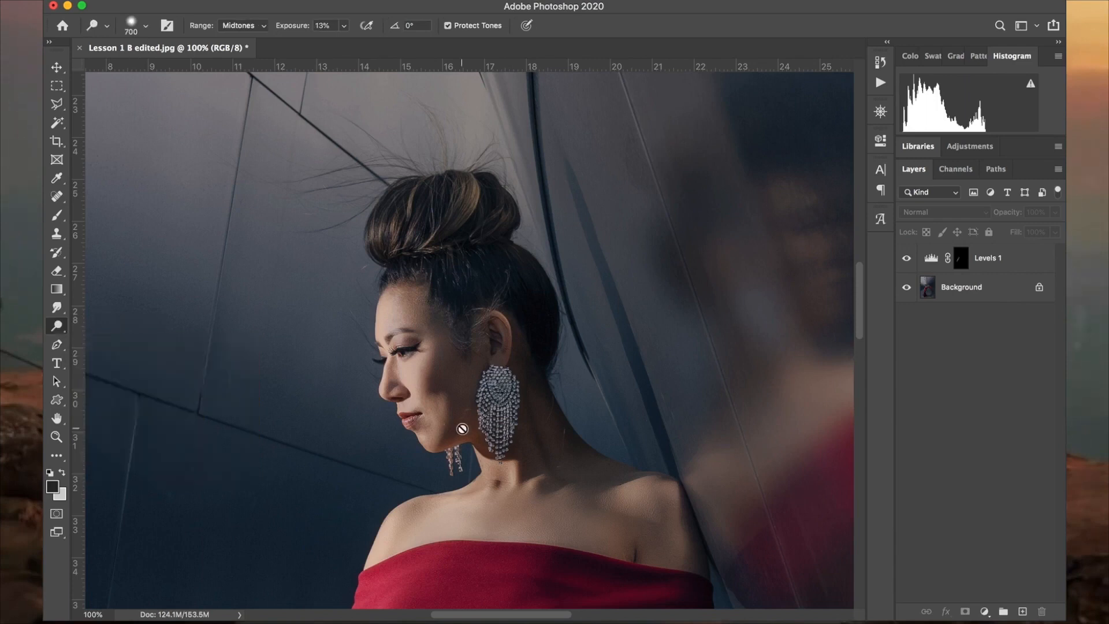
click(950, 294)
key(bracketleft)
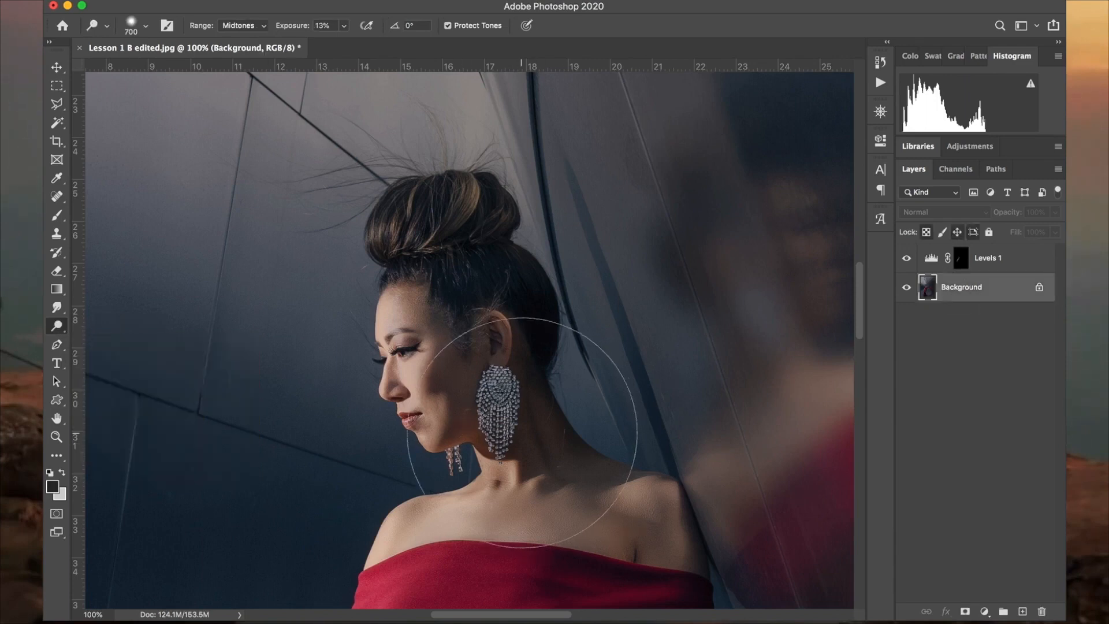
key(bracketleft)
key(bracketleft)
key(bracketleft)
key(bracketleft)
key(bracketleft)
key(bracketleft)
key(bracketleft)
key(bracketleft)
key(bracketleft)
key(bracketleft)
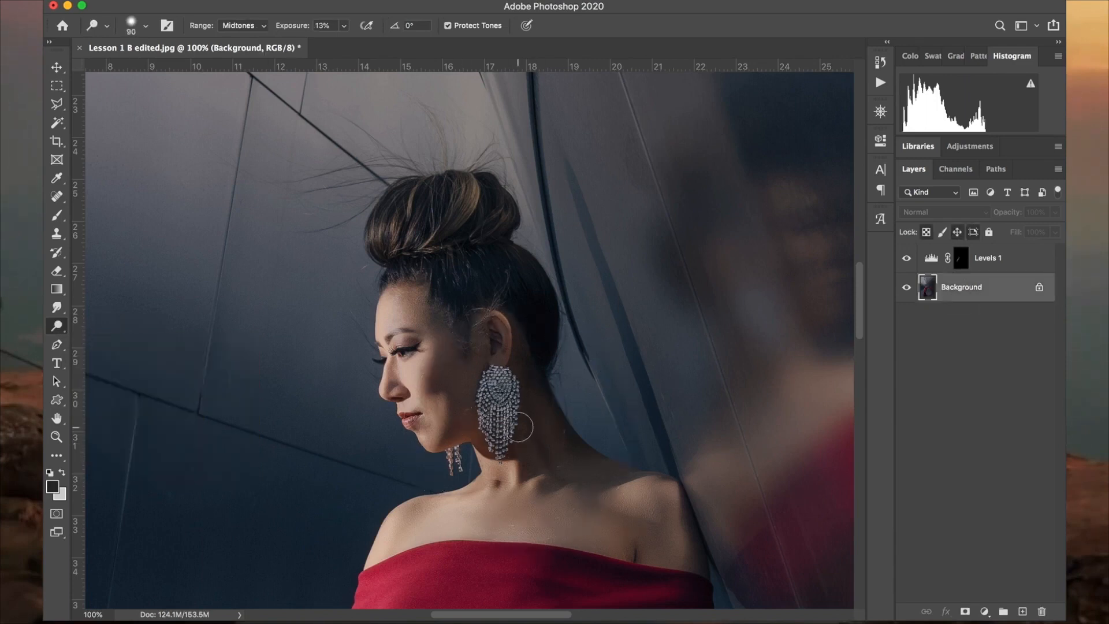
Step: Dodge both of the woman's earrings with the range set to Highlights and the exposure to 19%
click(251, 28)
click(250, 35)
click(257, 26)
click(257, 26)
click(344, 25)
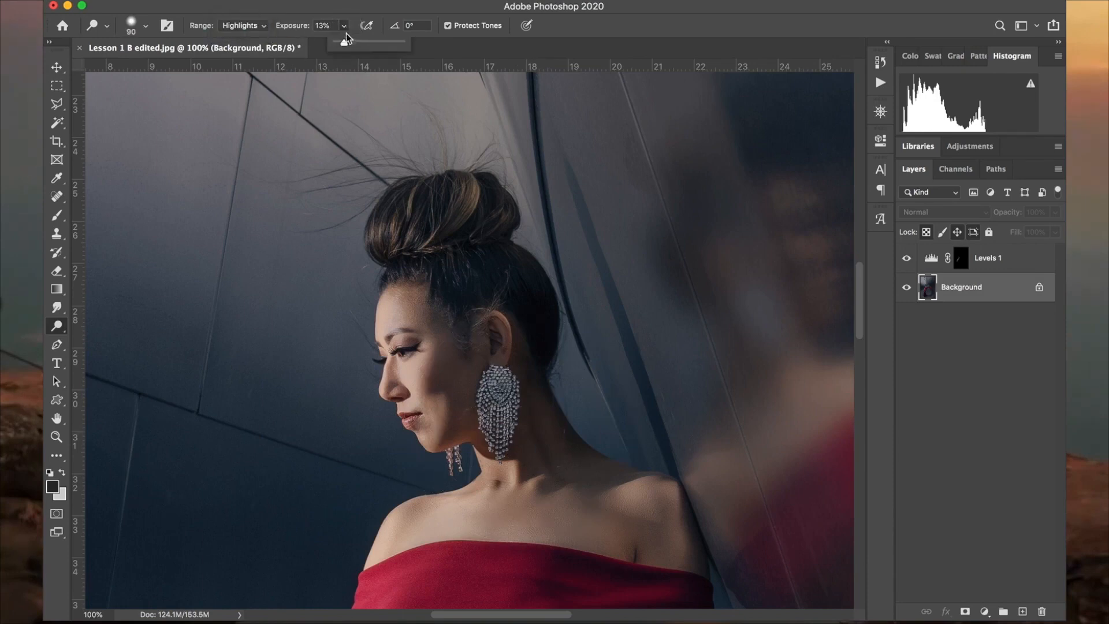
drag(347, 37, 351, 47)
key(Return)
click(497, 381)
mouse_move(497, 381)
mouse_down()
mouse_move(487, 390)
mouse_move(494, 449)
mouse_move(494, 421)
mouse_up()
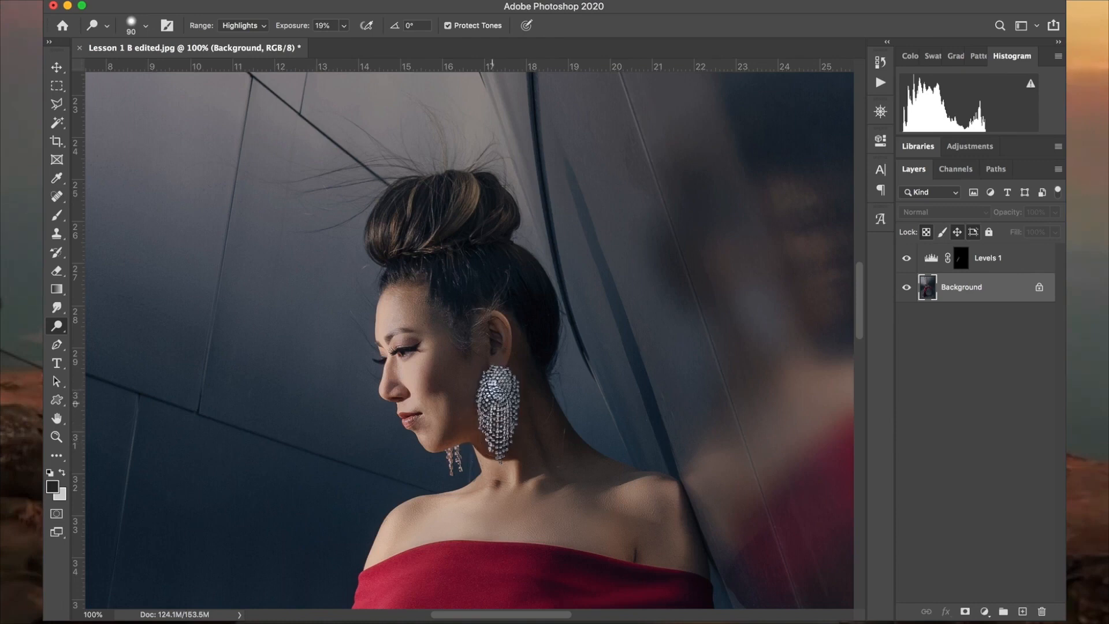
mouse_move(494, 441)
mouse_down()
mouse_move(482, 433)
mouse_move(453, 459)
mouse_up()
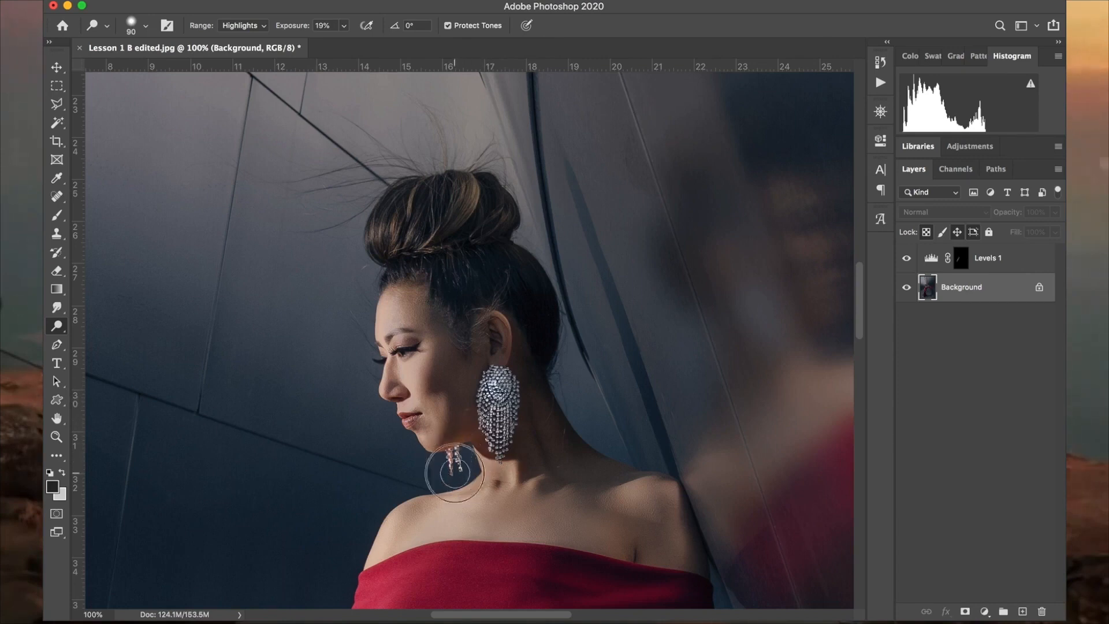
Step: Reduce the Dodge brush to 70 px and brighten the jewelled ring on the woman's hand
key(super+minus)
key(super+minus)
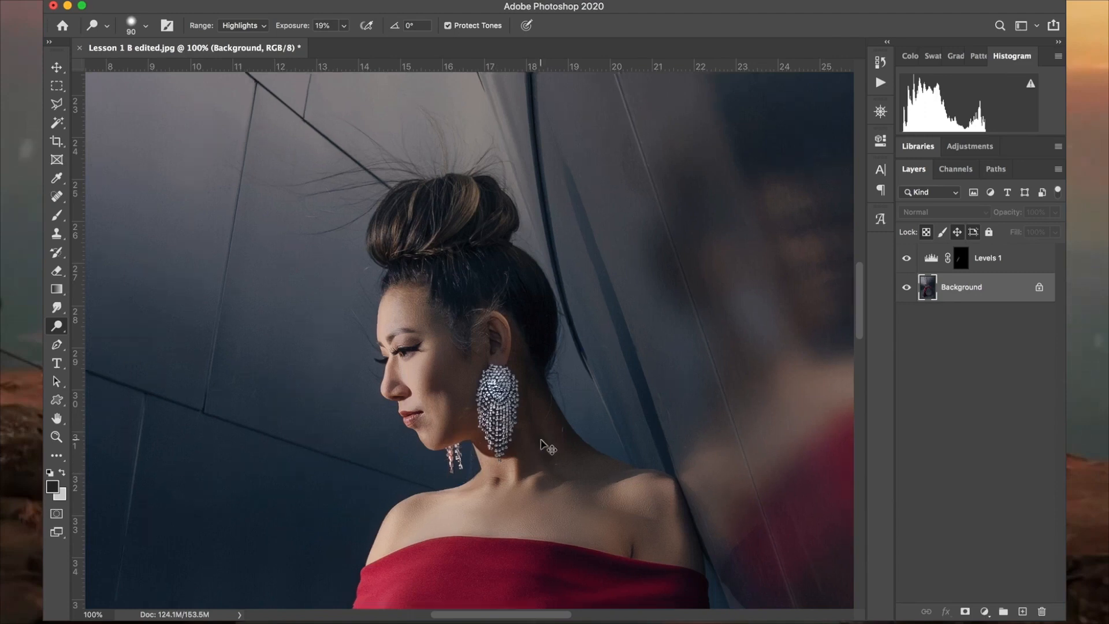
key(super+minus)
key(super+minus)
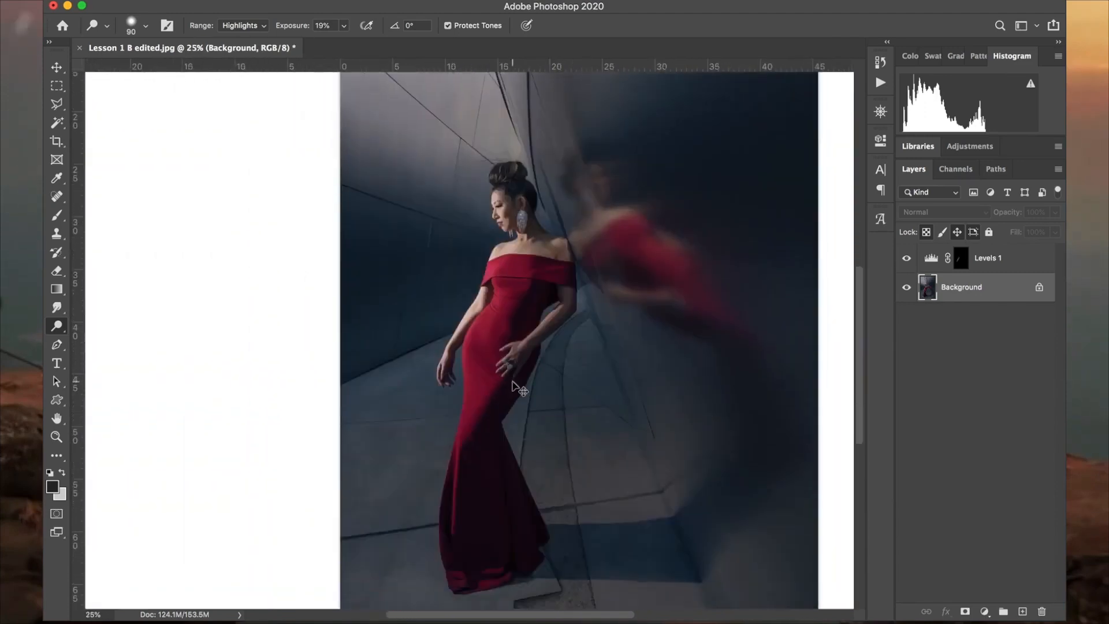
key(super+plus)
key(super+plus)
key(super+plus)
key(super+plus)
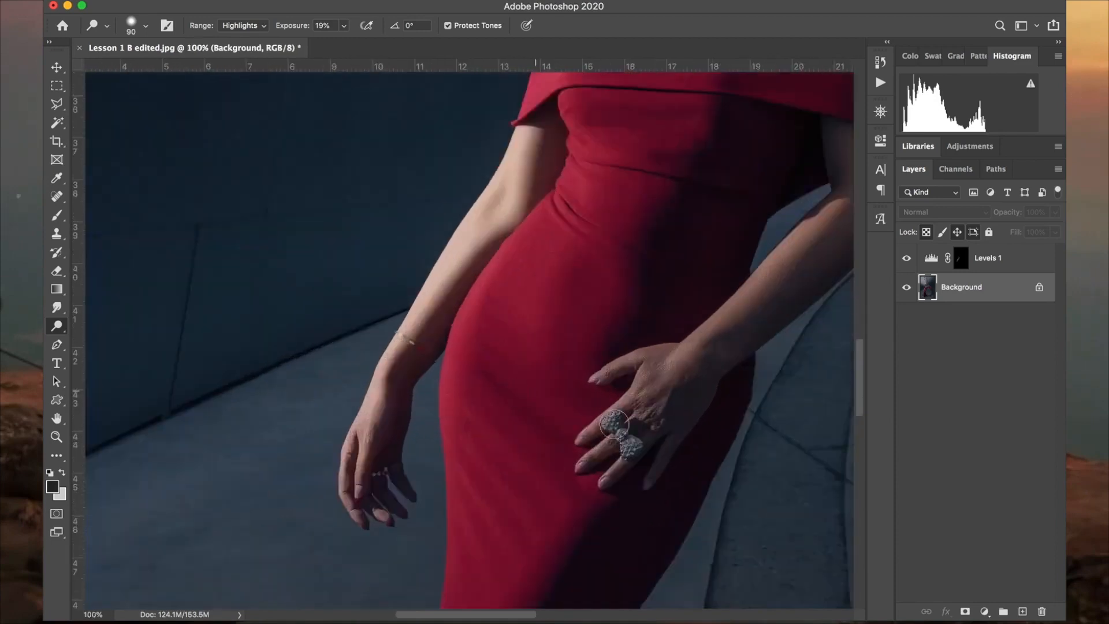
scroll(618, 428, right, 2)
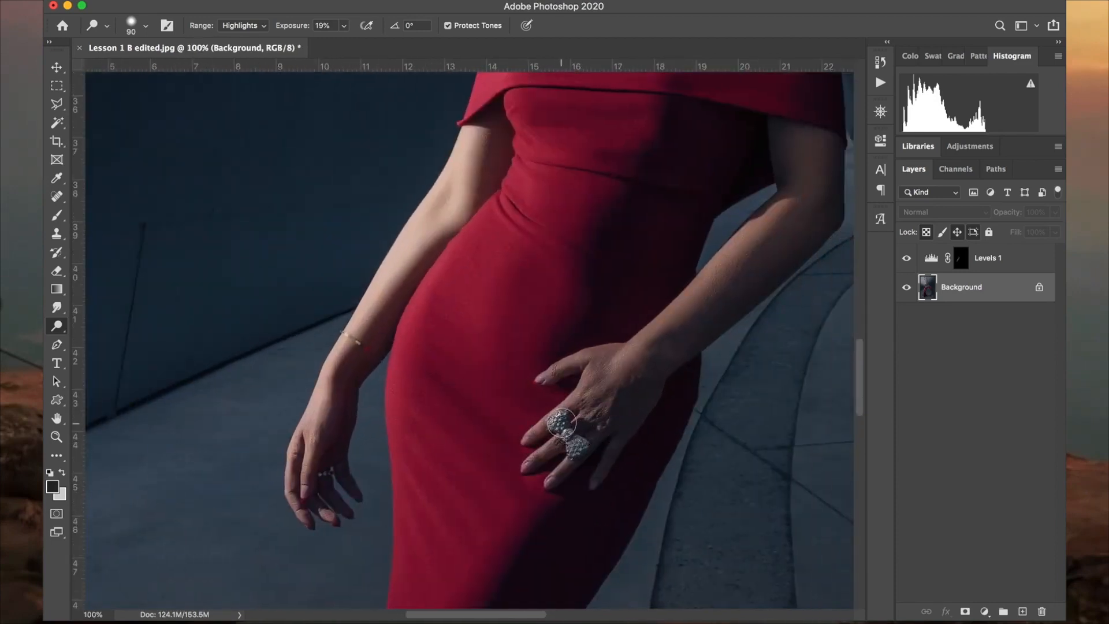
key(bracketleft)
key(bracketleft)
click(573, 443)
Step: Switch to the Move tool and select the Levels 1 and Background layers together
key(super+minus)
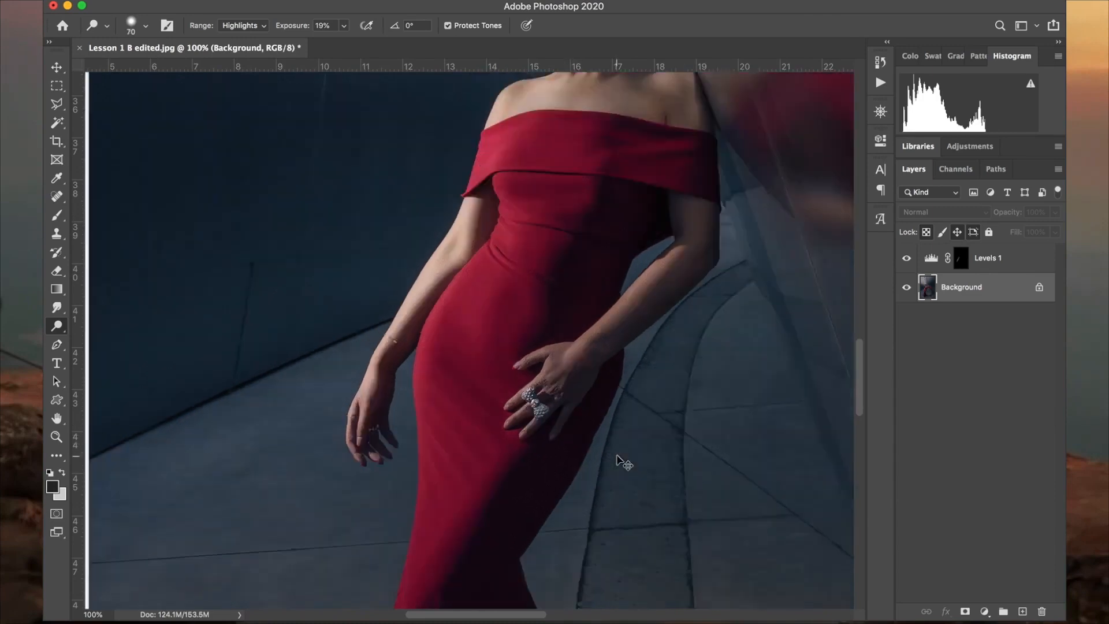
key(super+minus)
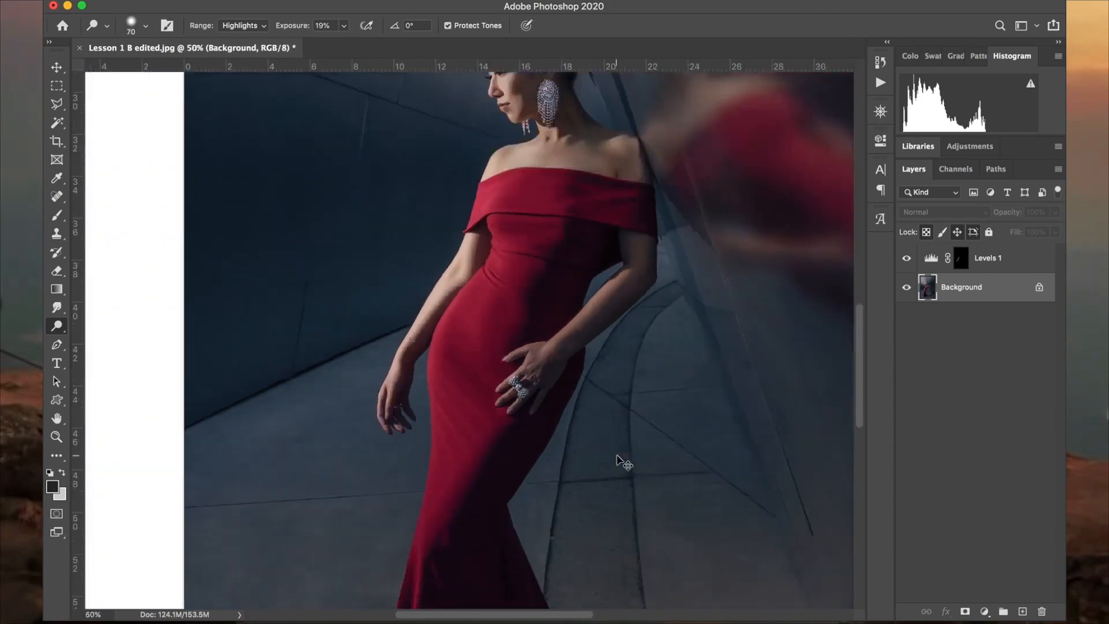
key(super+minus)
key(super+minus)
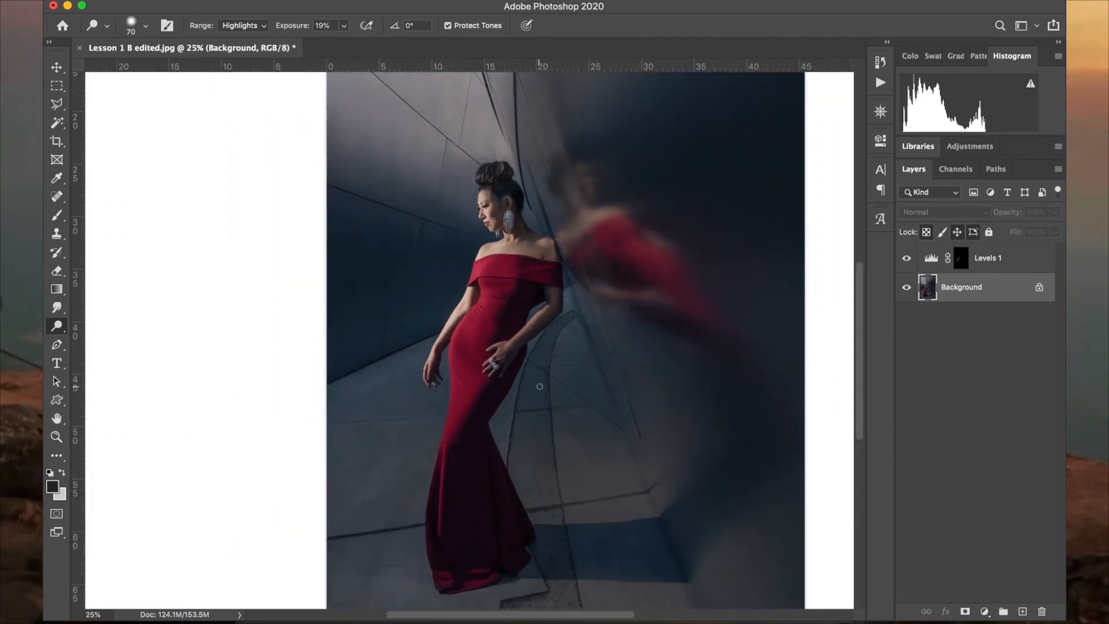
key(super+minus)
click(57, 68)
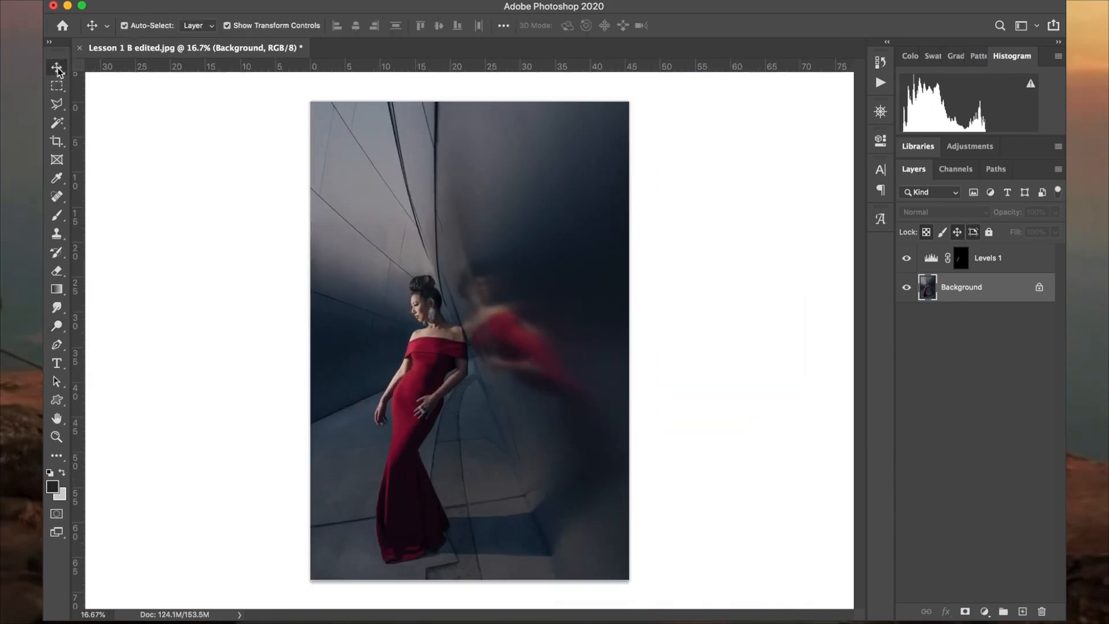
click(758, 390)
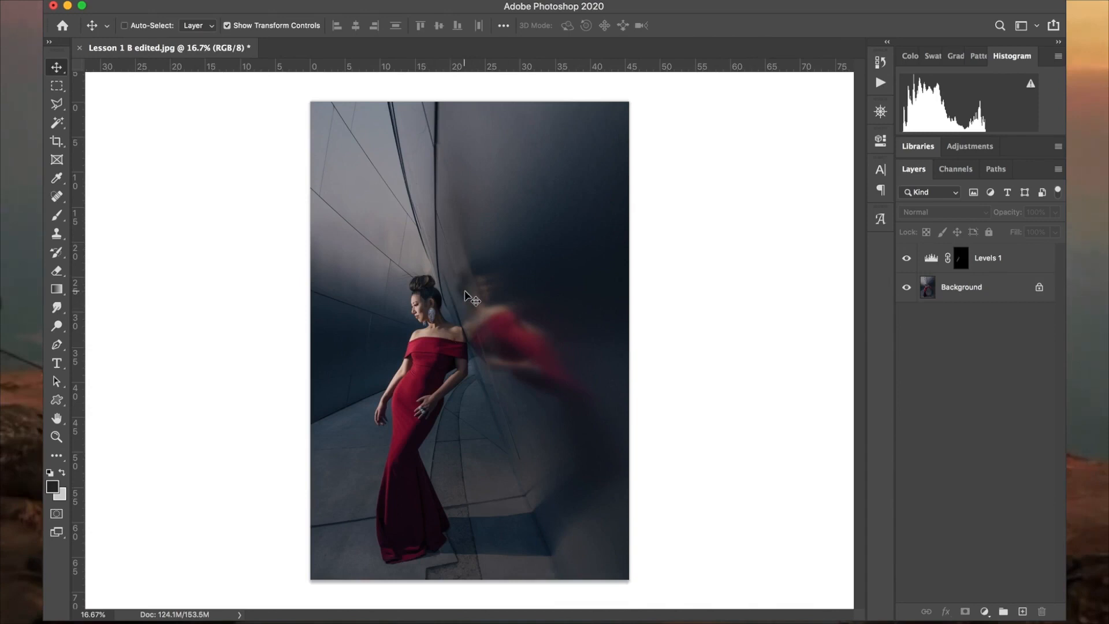
key(super)
click(982, 269)
double_click(989, 280)
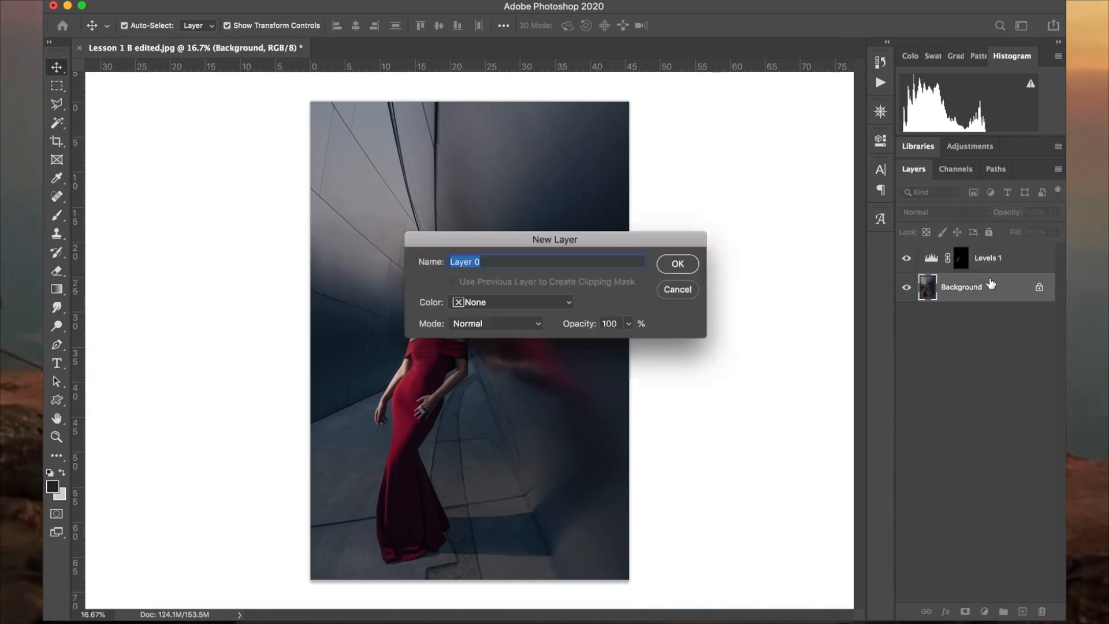
click(690, 289)
super+click(1002, 270)
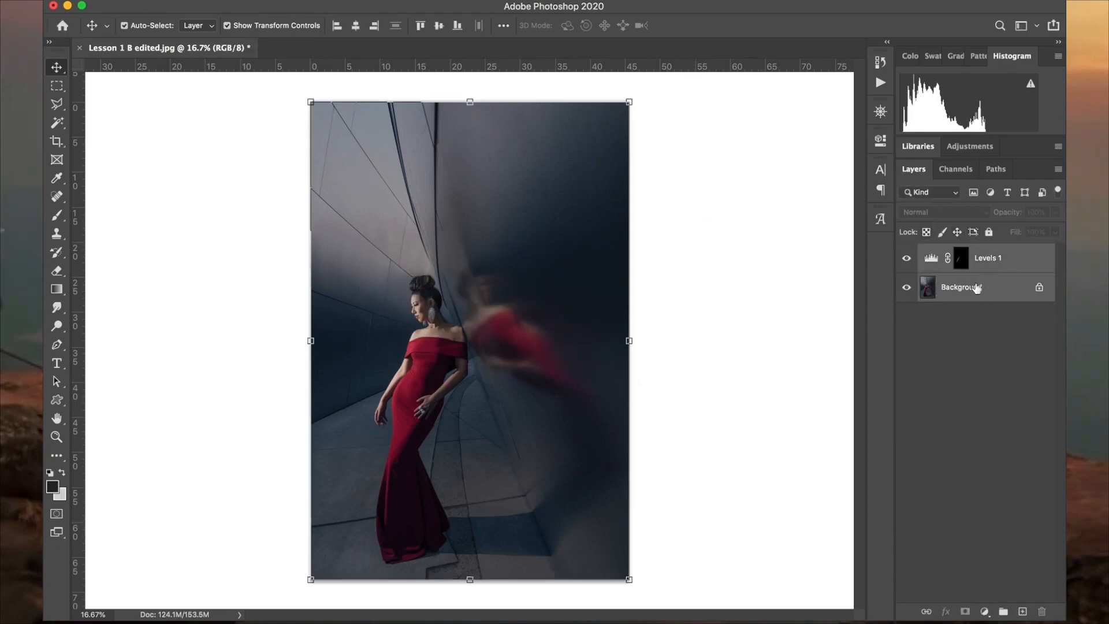
Step: Merge Levels 1 with the Background and shift a duplicate of the merged layer slightly upward
key(super+e)
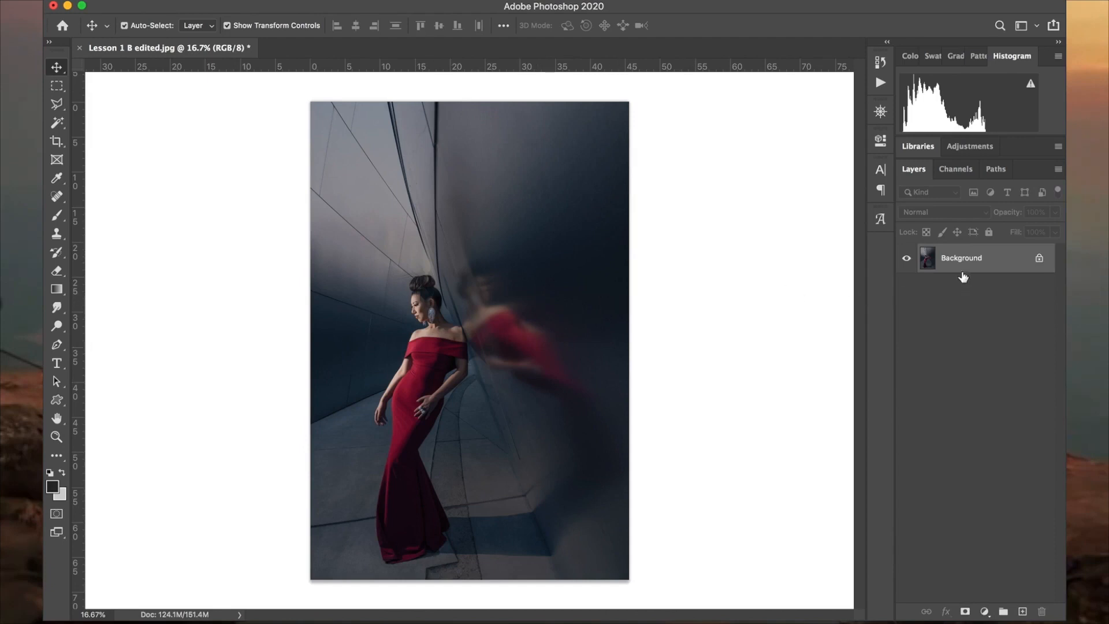
drag(964, 278, 1024, 612)
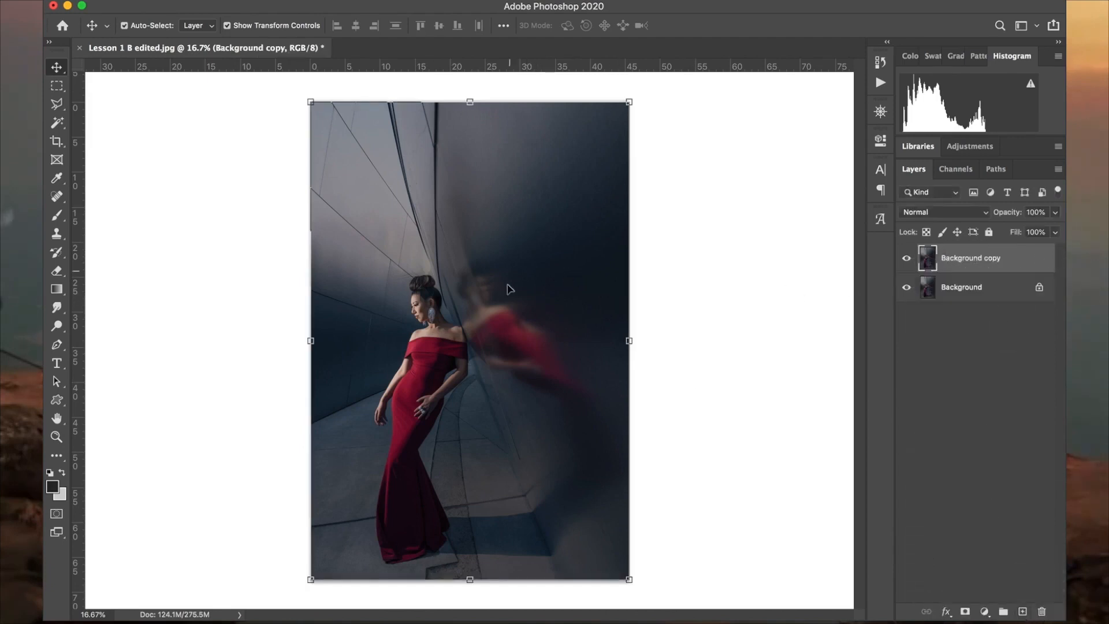
mouse_move(507, 290)
mouse_down()
mouse_move(508, 258)
mouse_move(511, 281)
mouse_move(511, 271)
mouse_up()
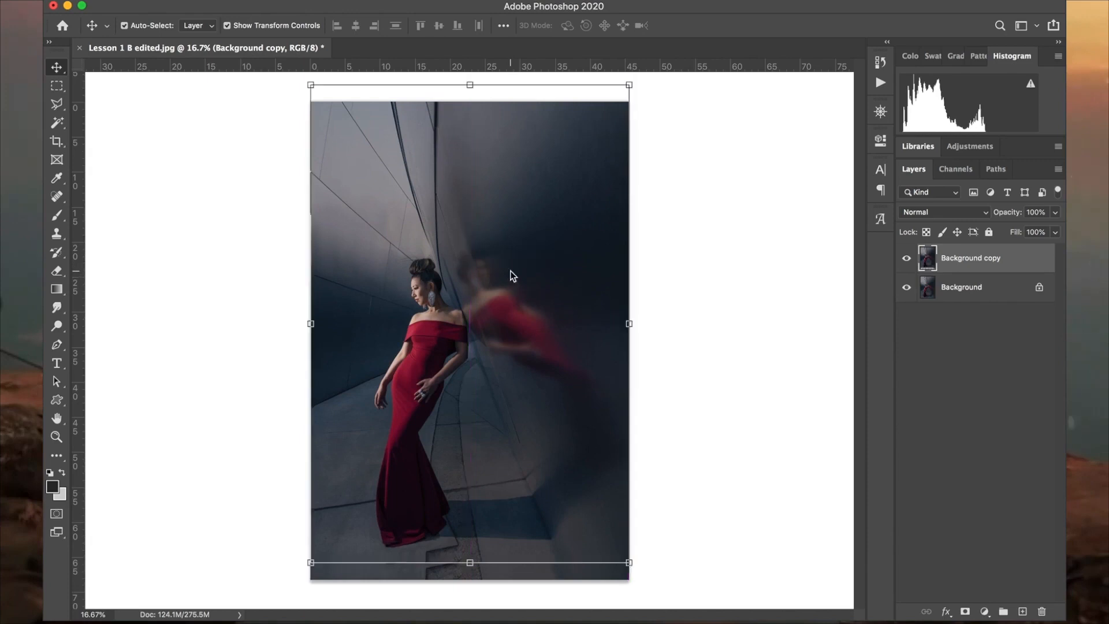
Step: Copy the lower part of the Background copy to a new layer and stretch it to about 113% height, reaching the canvas's bottom edge
key(m)
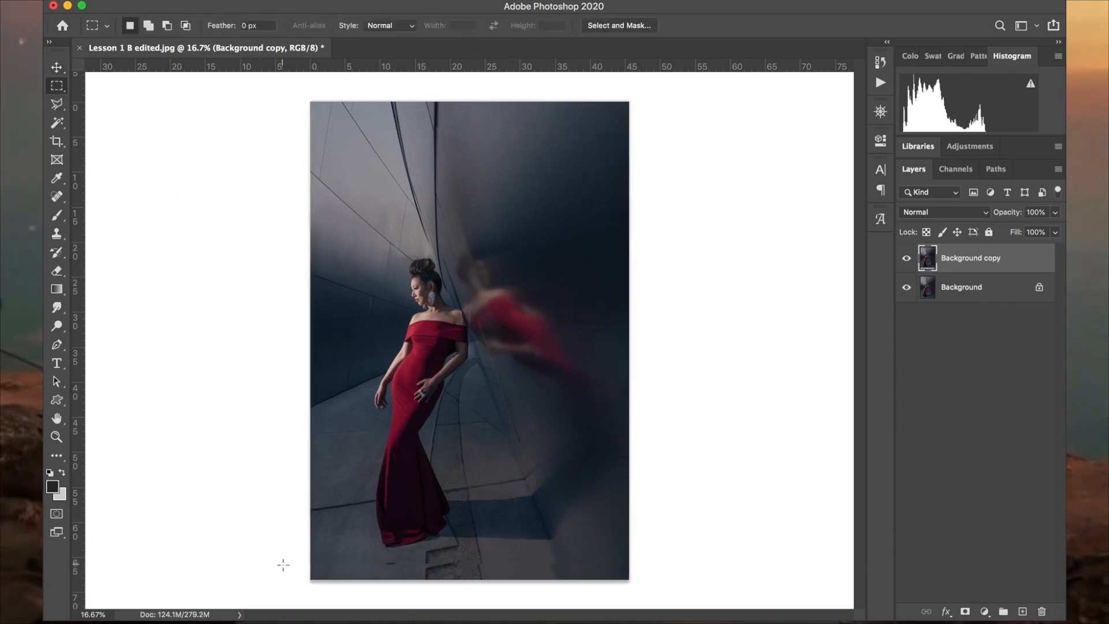
drag(283, 574, 678, 433)
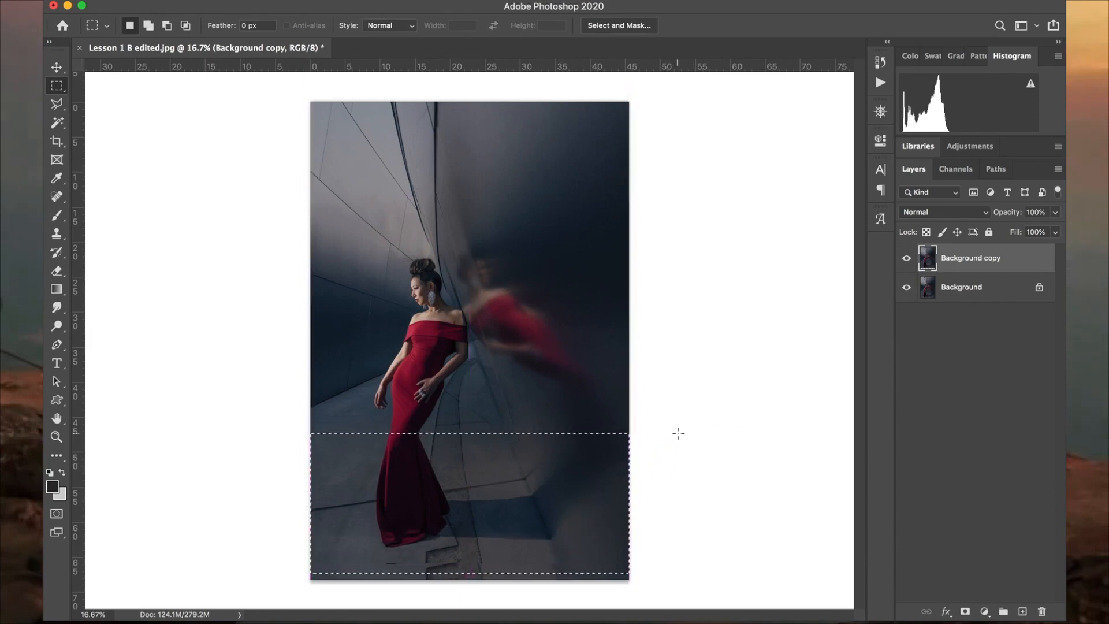
key(super+j)
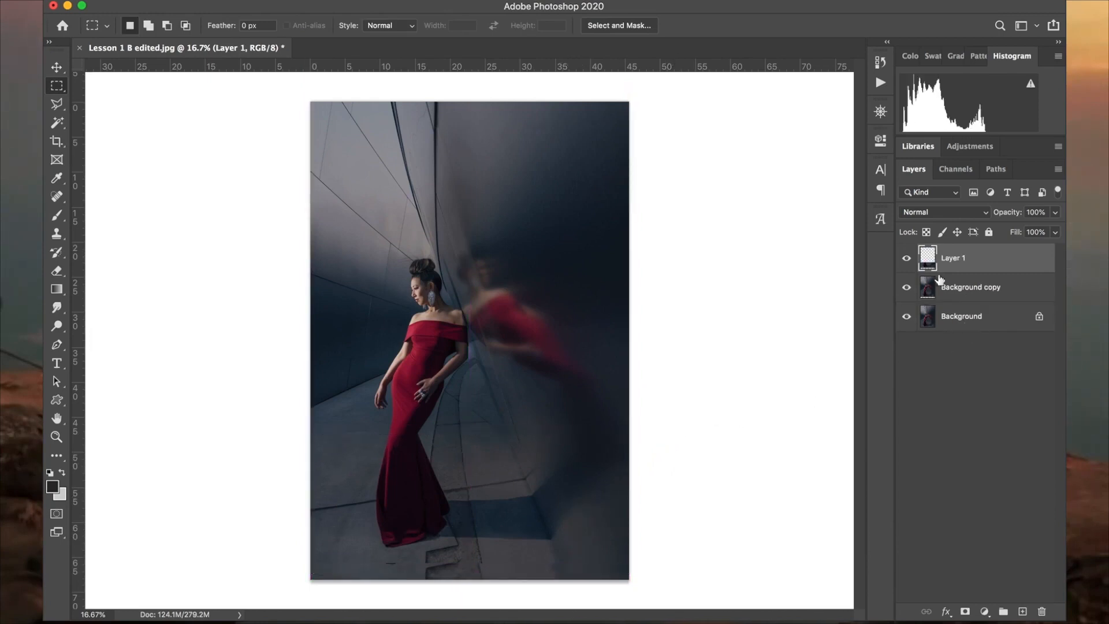
click(56, 68)
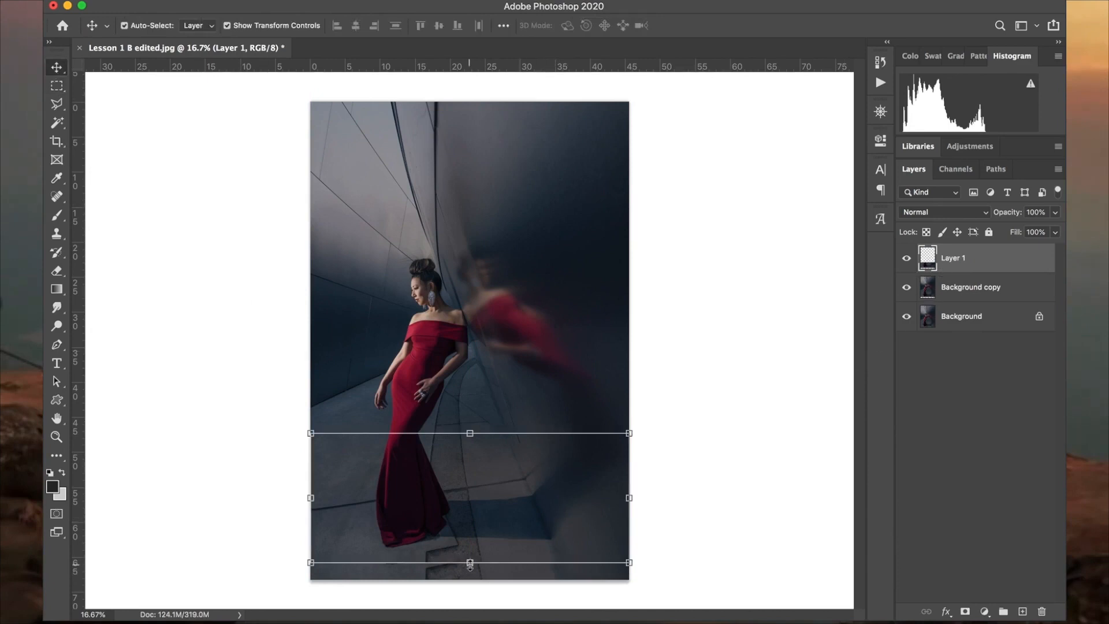
drag(469, 564, 470, 581)
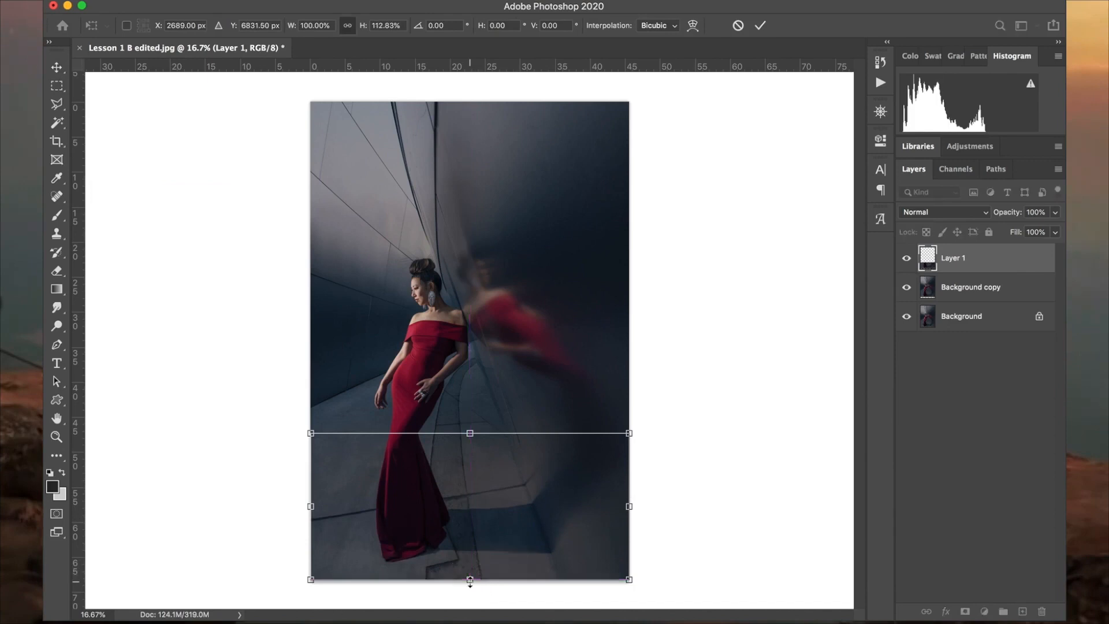
key(Return)
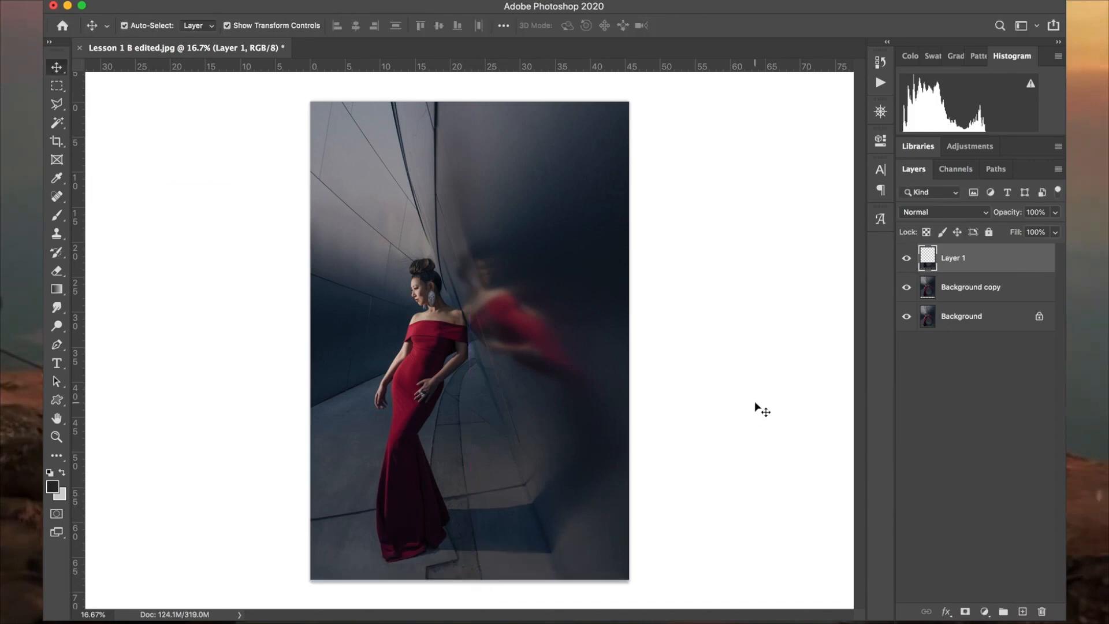
Step: Check Layer 1 by toggling its visibility and merge it with the Background copy and Background layers
click(763, 407)
click(907, 259)
click(907, 258)
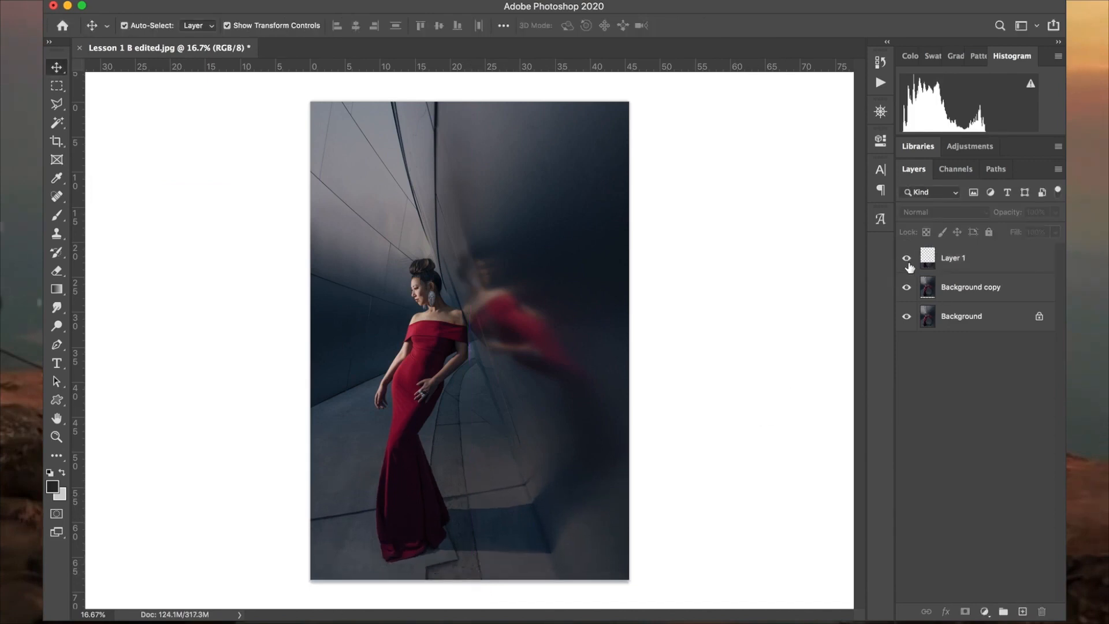
click(908, 264)
click(966, 268)
shift+click(975, 321)
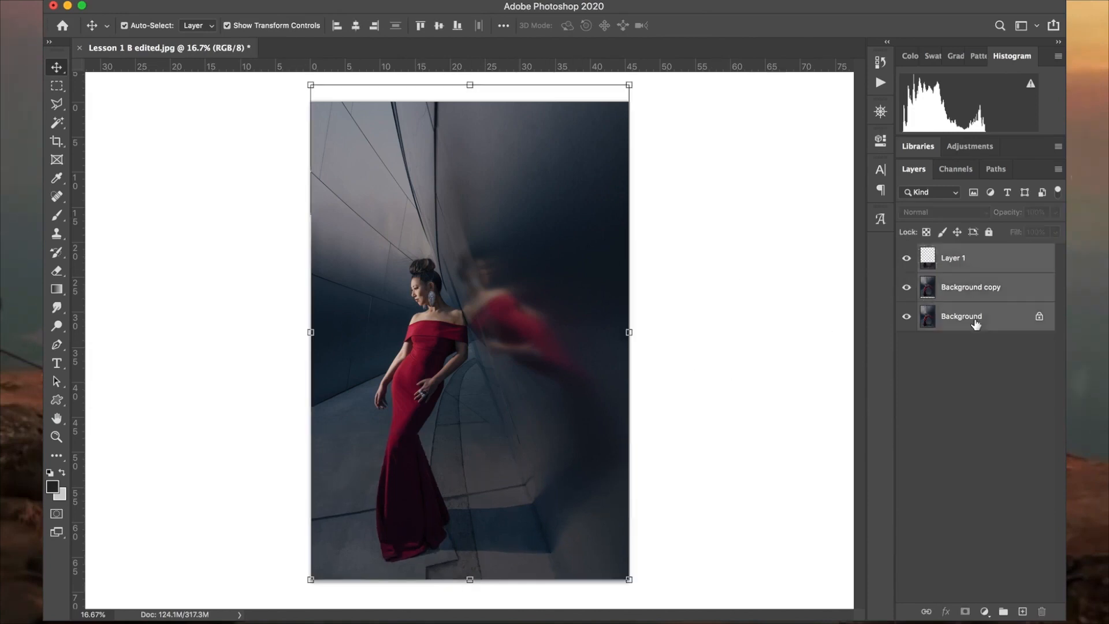
key(super+e)
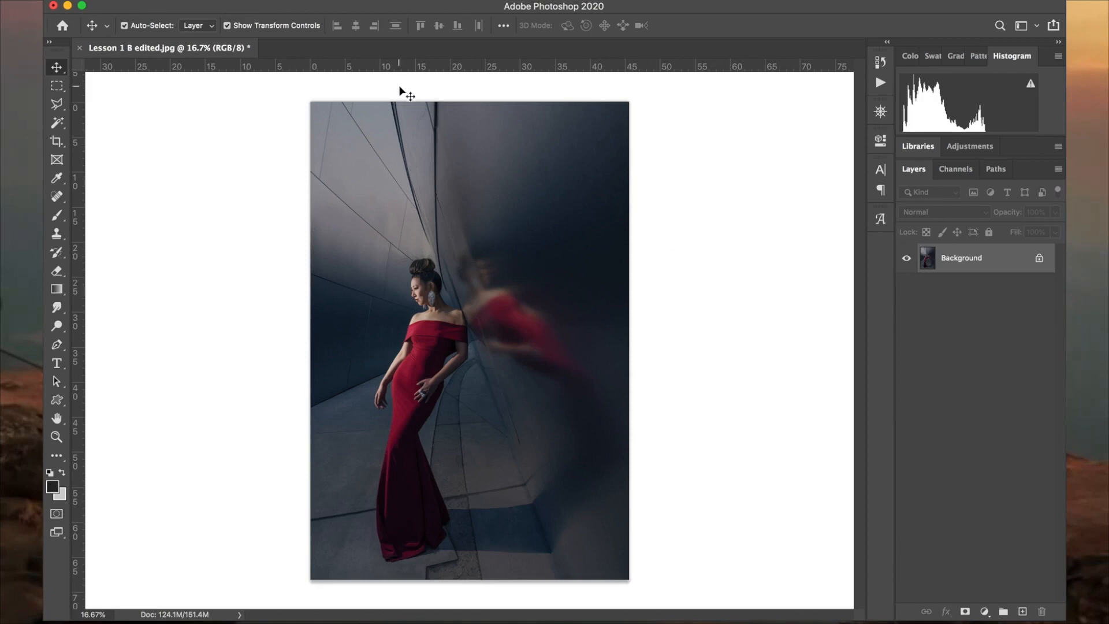
Step: Apply Nik Output Sharpener with Adaptive Sharpening at 0%, Output Sharpening Strength at 0% and Structure at 15%
click(385, 1)
mouse_move(451, 320)
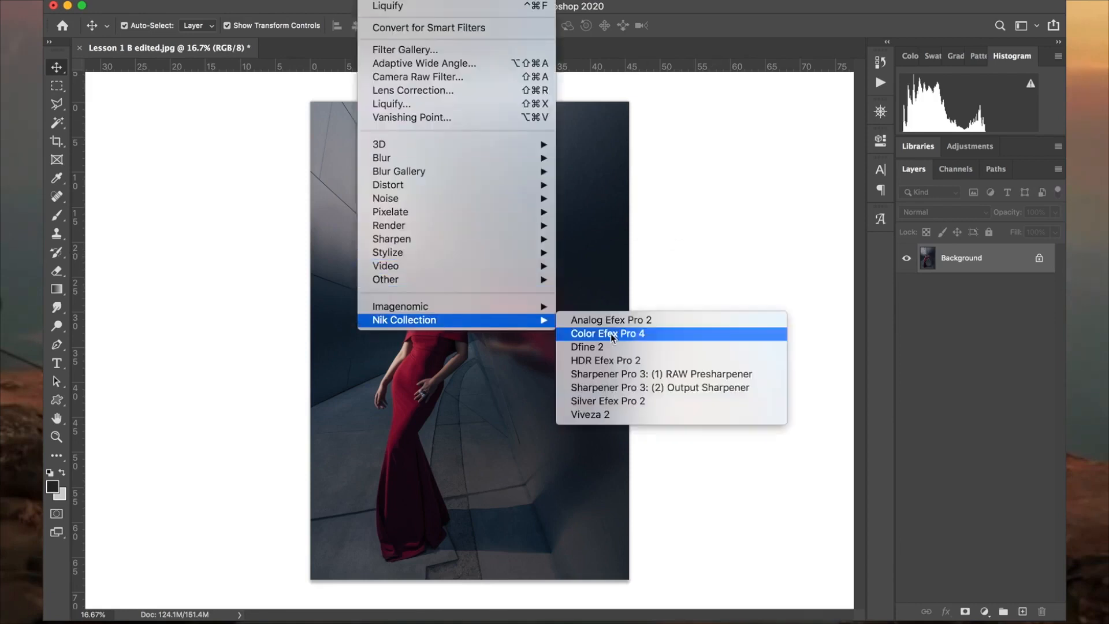
click(702, 386)
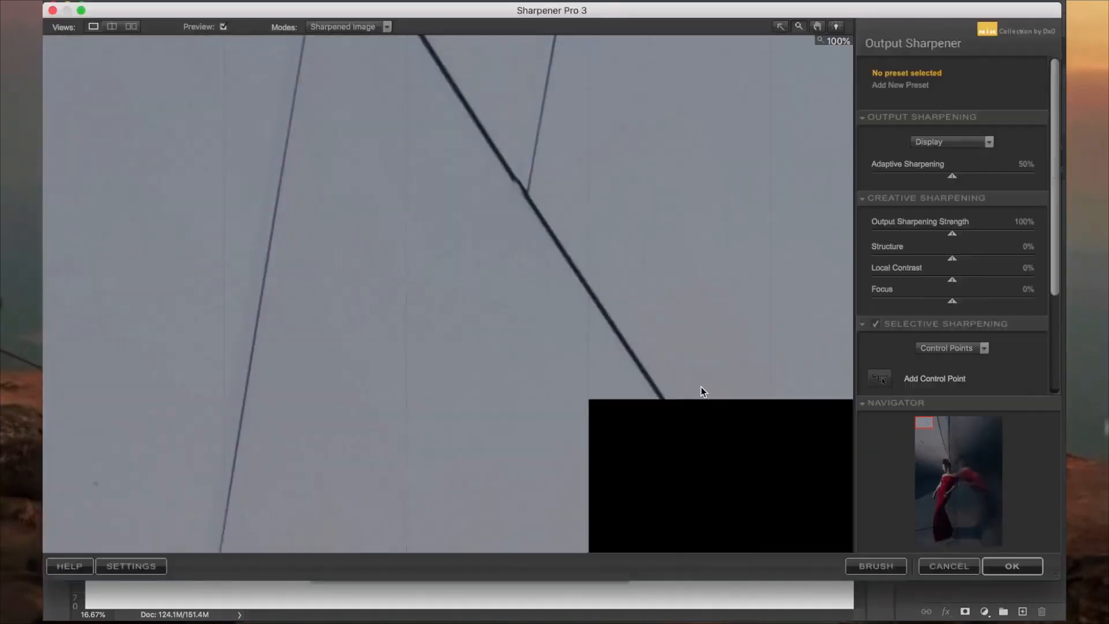
click(449, 426)
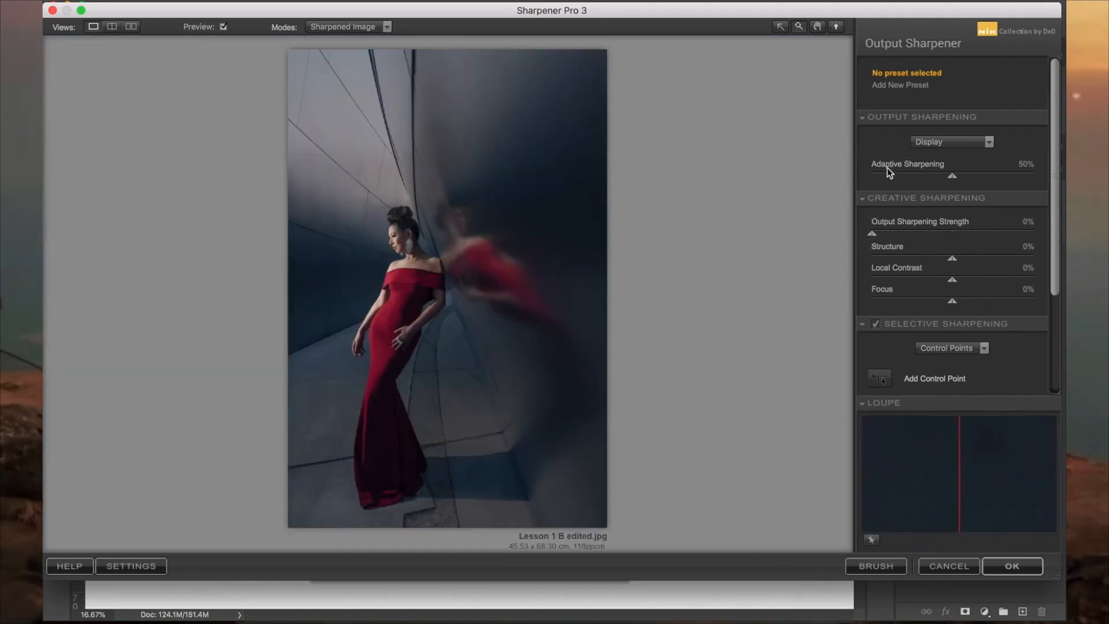
drag(951, 176, 870, 175)
mouse_move(954, 259)
mouse_down()
mouse_move(980, 259)
mouse_move(965, 257)
mouse_up()
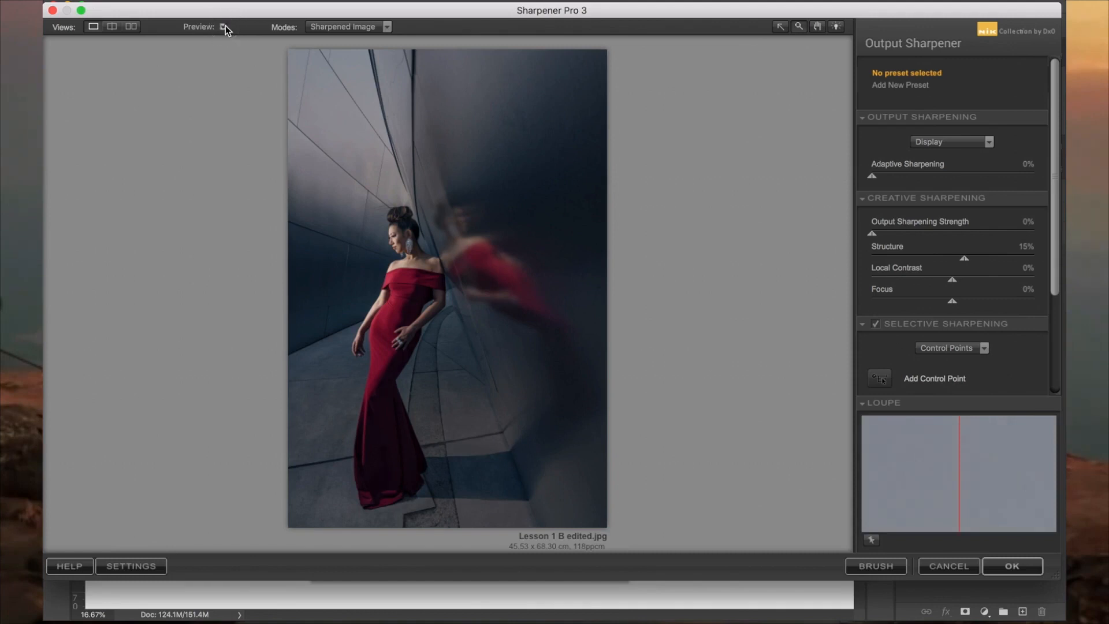
click(1021, 560)
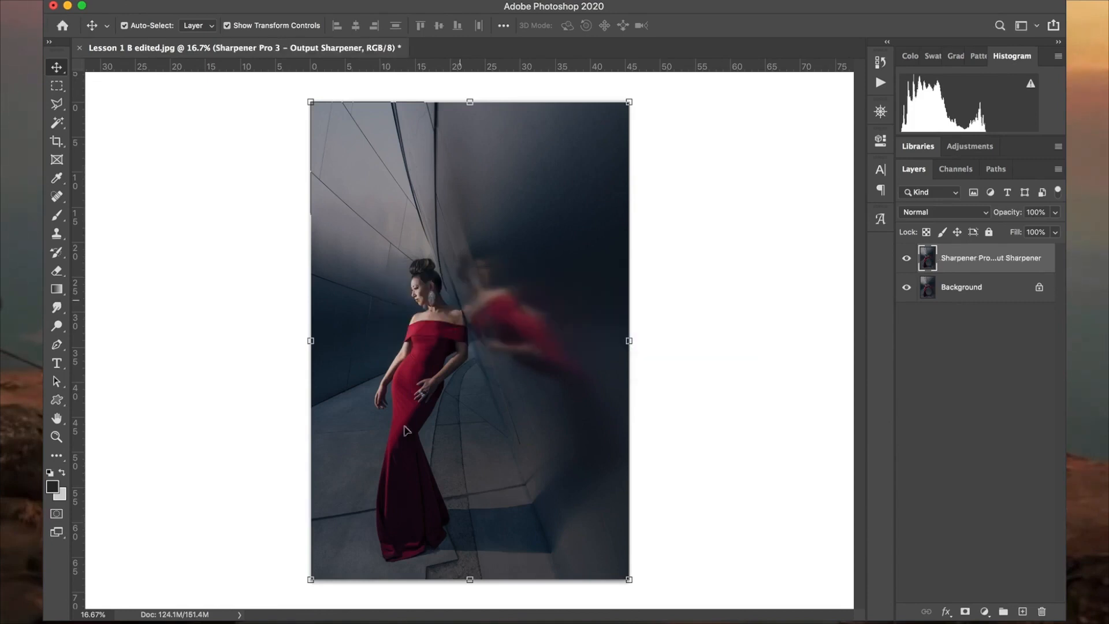
Step: Examine the sharpening on the woman's face and upper body at 66.7% by toggling the Output Sharpener layer's visibility
key(super+equal)
key(super+equal)
key(super+equal)
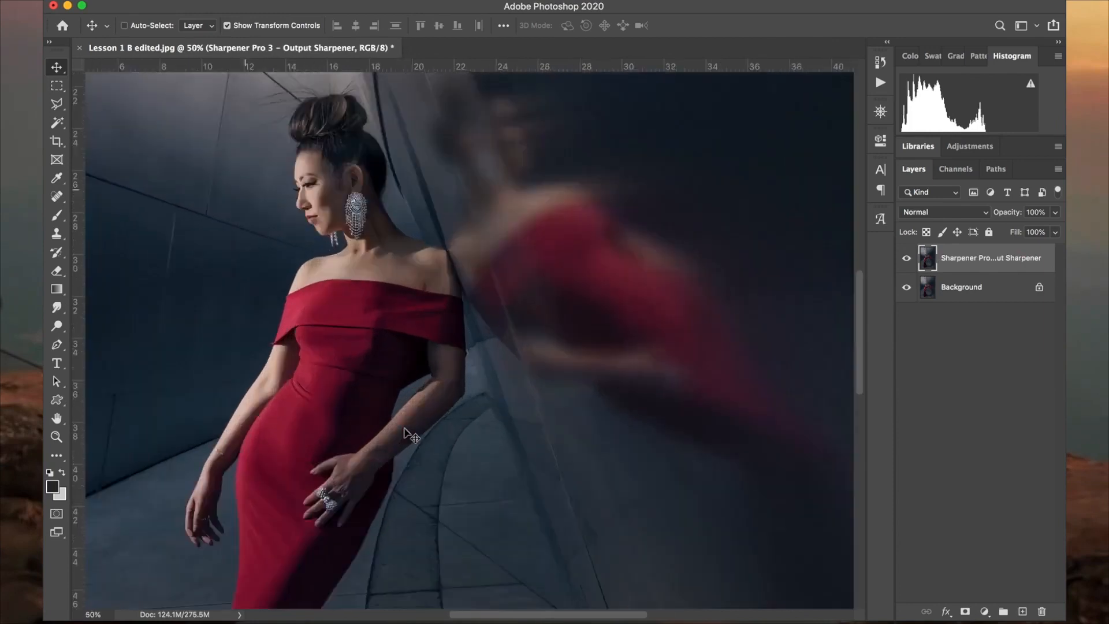
key(super+equal)
drag(279, 244, 384, 339)
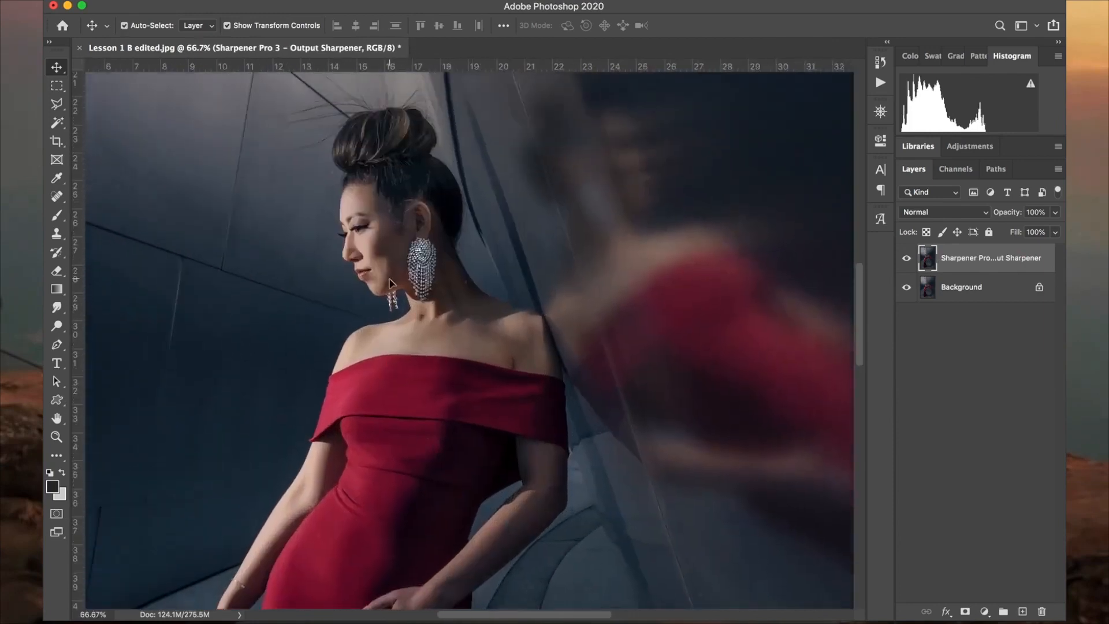
scroll(404, 272, left, 5)
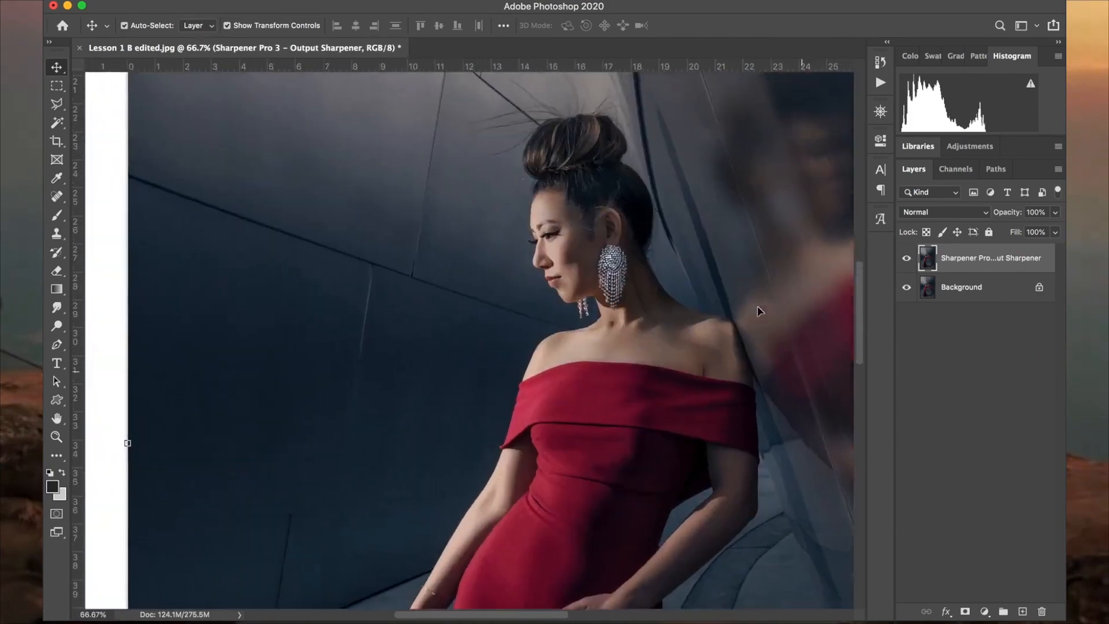
click(908, 260)
click(908, 260)
click(909, 261)
click(908, 260)
click(908, 260)
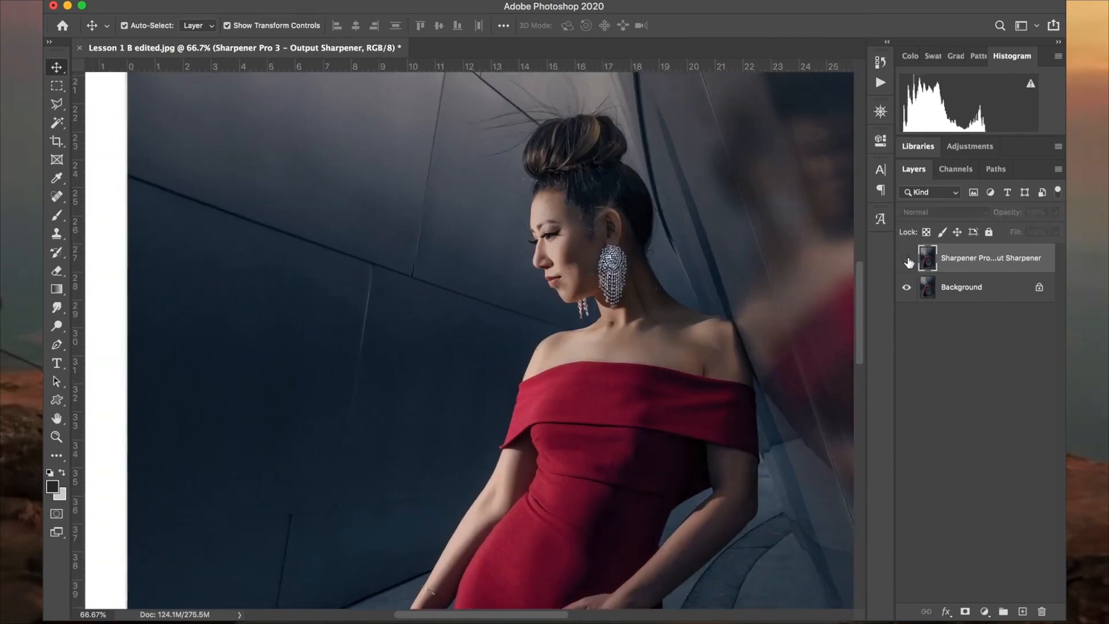
click(907, 260)
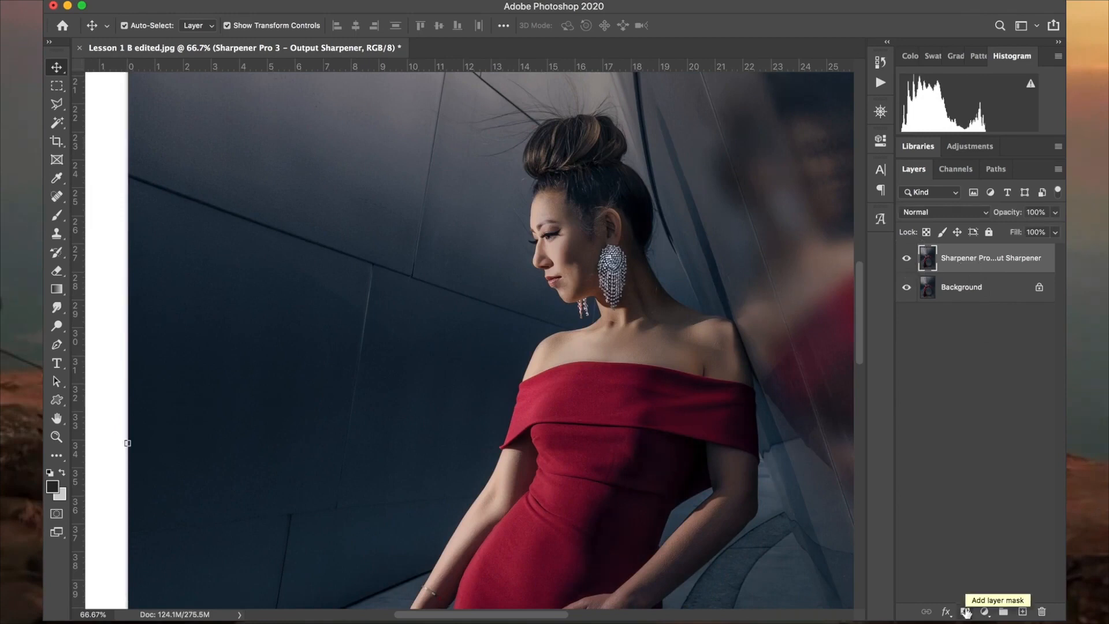
Step: Add a black mask to the Output Sharpener layer and erase it over the woman's head and torso at 700 px, with the mask overlay shown
alt+click(966, 612)
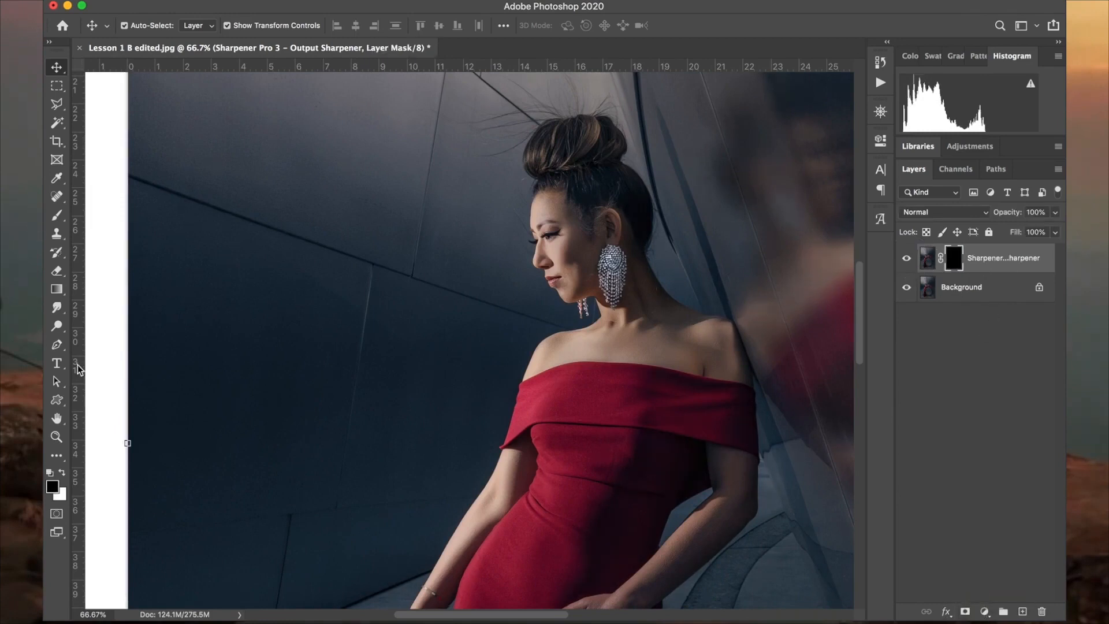
click(56, 273)
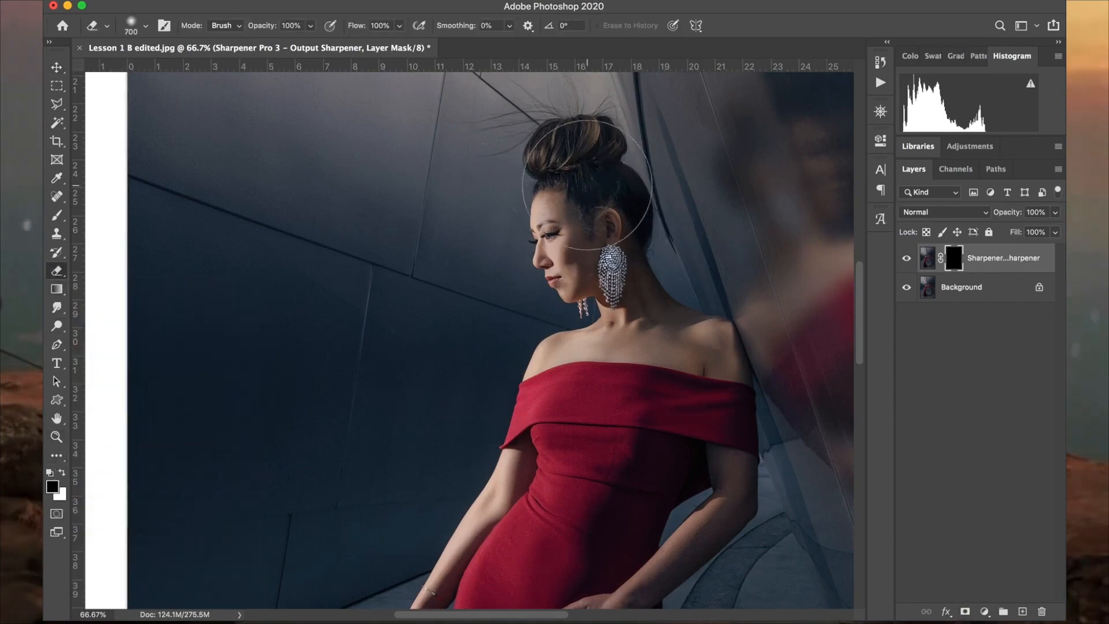
mouse_move(583, 184)
mouse_down()
mouse_move(595, 255)
mouse_move(632, 322)
mouse_up()
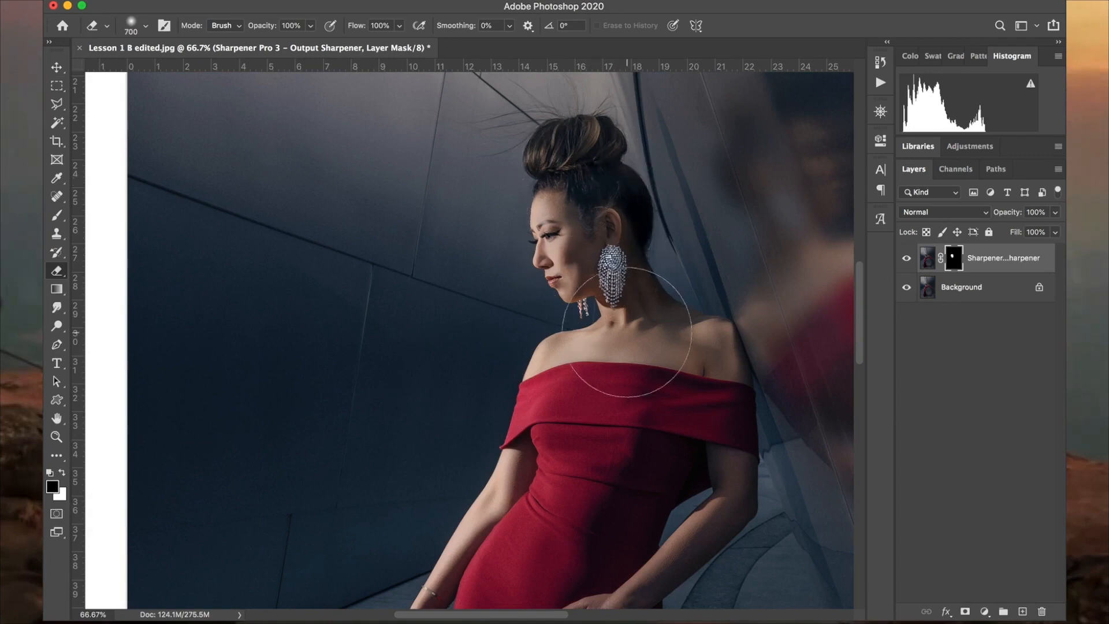
key(backslash)
mouse_move(574, 426)
mouse_down()
mouse_move(627, 390)
mouse_move(676, 448)
mouse_up()
scroll(676, 447, down, 4)
scroll(676, 446, down, 2)
mouse_move(659, 280)
mouse_down()
mouse_move(593, 409)
mouse_move(582, 460)
mouse_move(580, 438)
mouse_move(557, 557)
mouse_up()
Step: Reduce the Eraser to 500 px and reveal the sharpening along the lower dress down to the hem
scroll(581, 459, down, 3)
key(bracketleft)
key(bracketleft)
scroll(557, 557, down, 3)
drag(567, 519, 562, 532)
scroll(562, 532, down, 5)
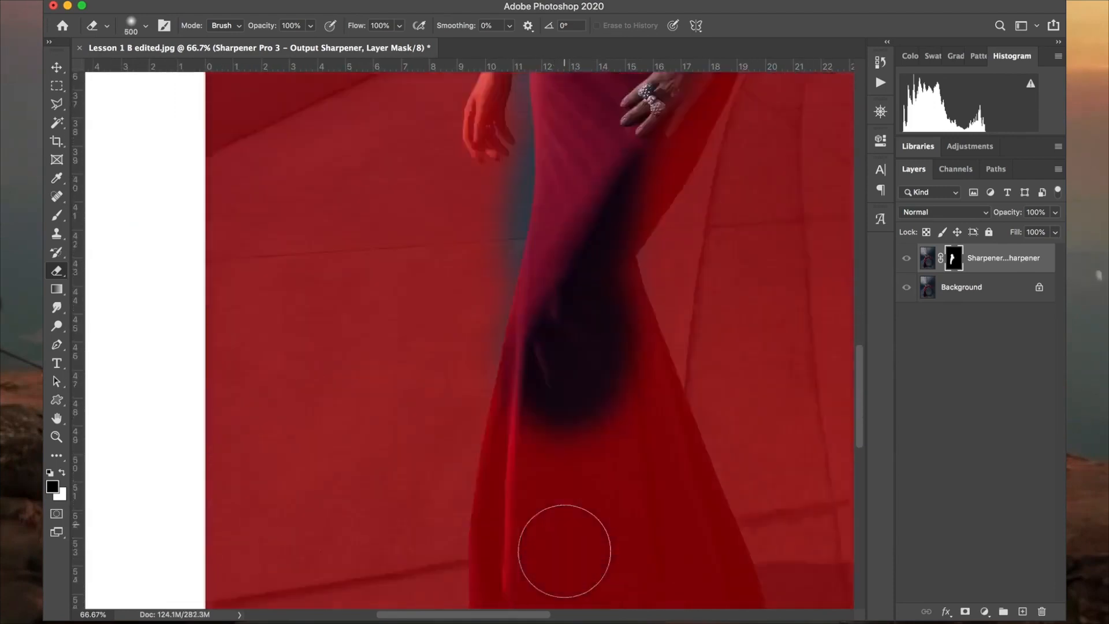
mouse_move(564, 379)
mouse_down()
mouse_move(552, 518)
mouse_move(592, 532)
mouse_up()
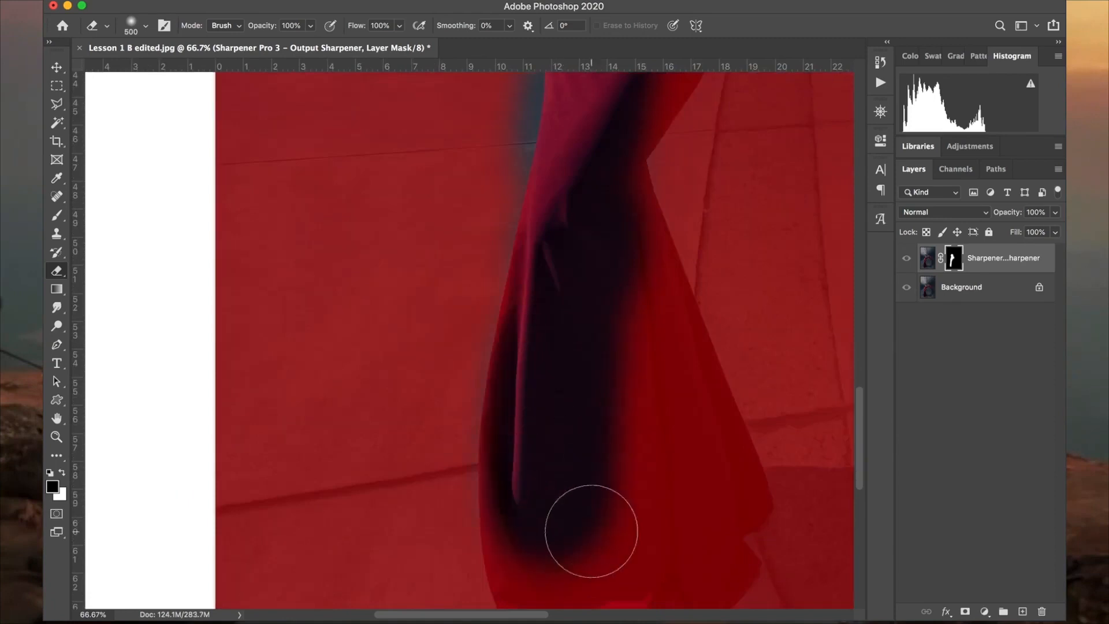
key(super+minus)
key(super+minus)
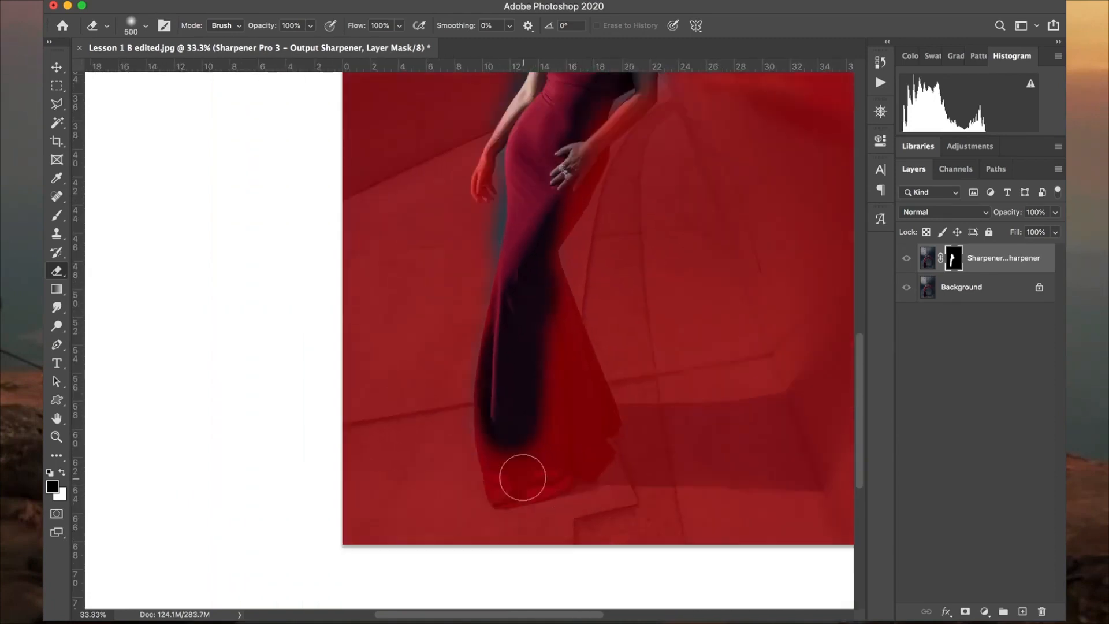
mouse_move(516, 475)
mouse_down()
mouse_move(557, 458)
mouse_move(535, 364)
mouse_up()
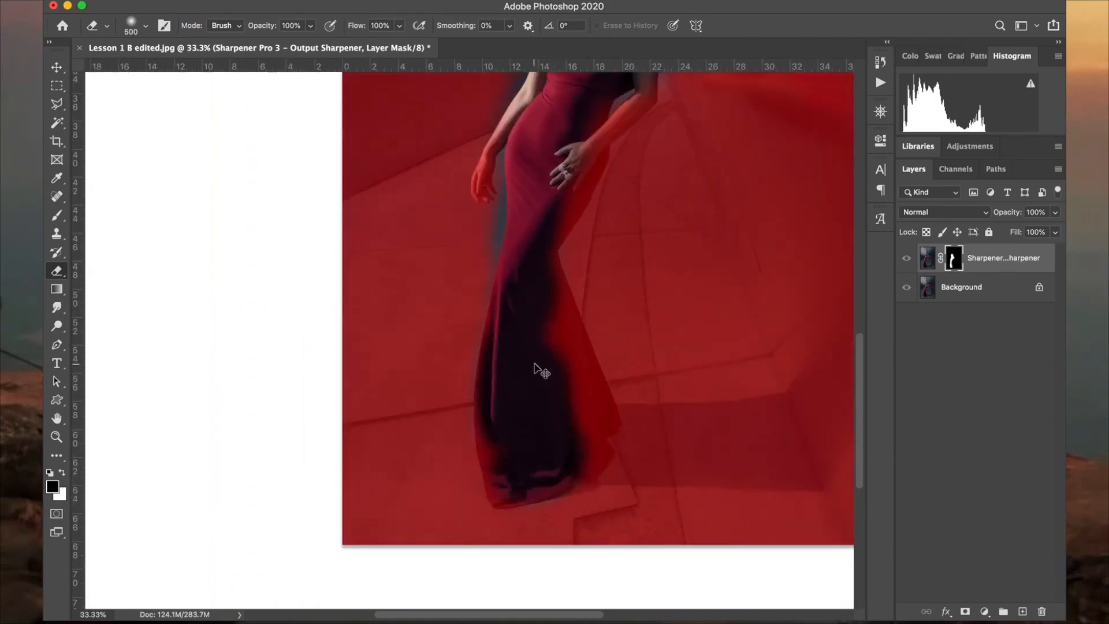
Step: Erase the mask over the woman's blurred red reflection and hide the mask overlay
key(super+minus)
key(super+minus)
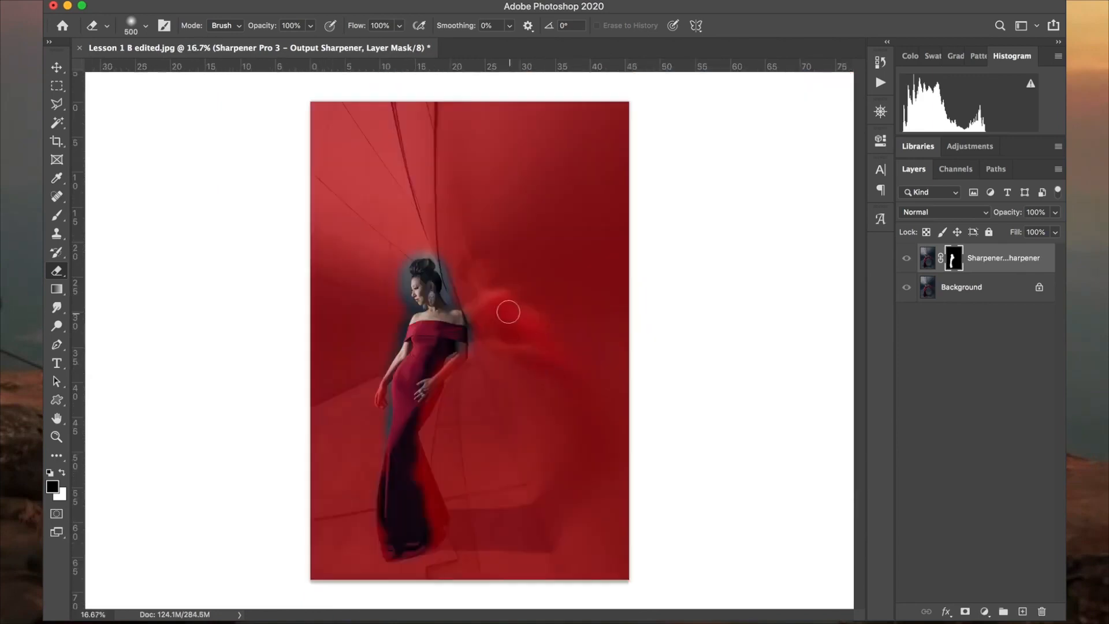
mouse_move(483, 280)
mouse_down()
mouse_move(478, 265)
mouse_move(490, 305)
mouse_move(560, 369)
mouse_move(503, 310)
mouse_up()
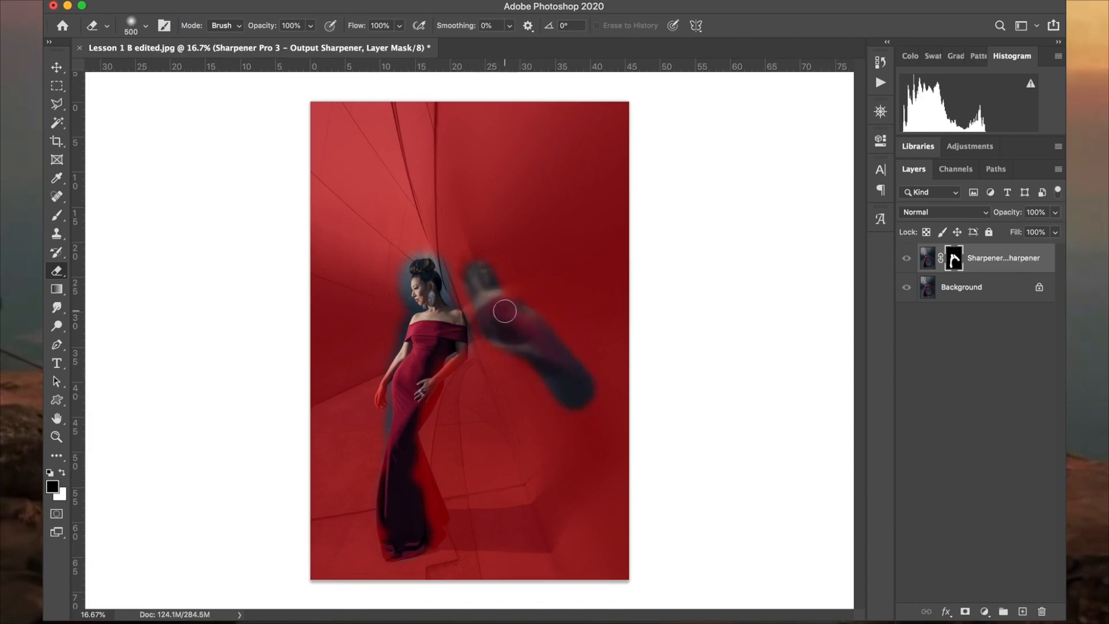
key(backslash)
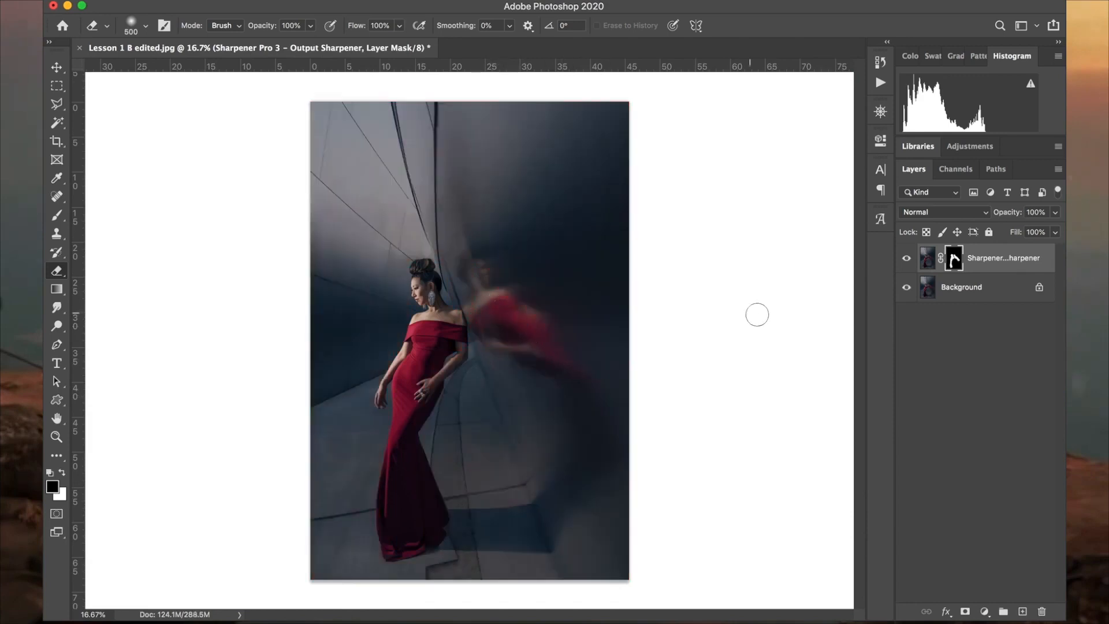
Step: Compare the image with and without the masked sharpening on the woman and her reflection
click(908, 258)
click(909, 258)
click(908, 259)
click(908, 258)
key(super+equal)
key(super+equal)
click(908, 258)
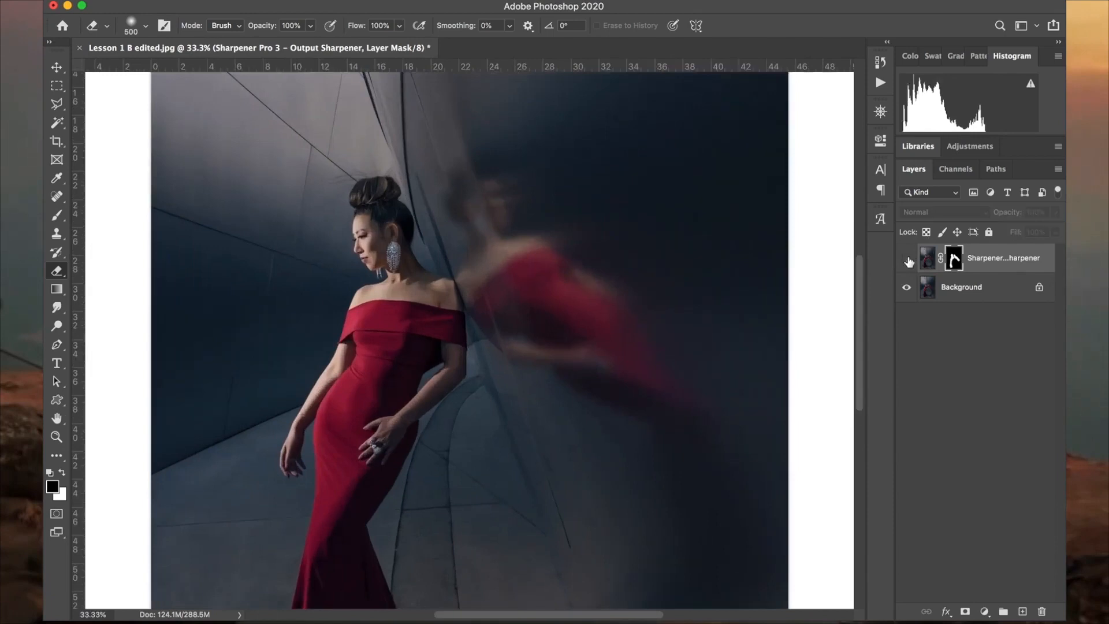
click(908, 258)
click(909, 258)
click(908, 258)
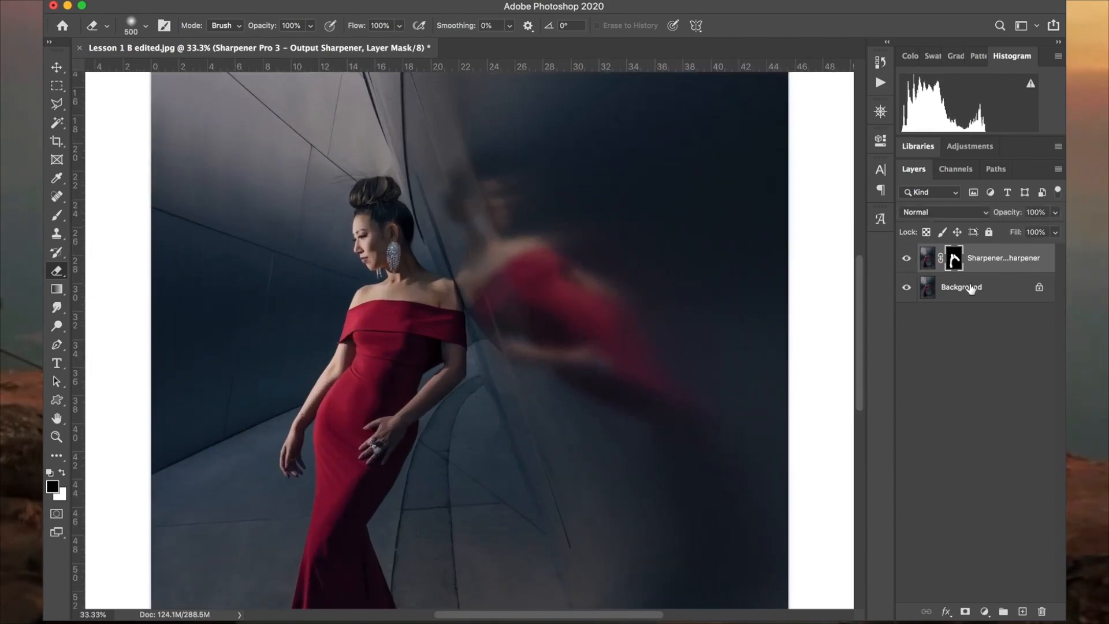
Step: Merge the masked Output Sharpener layer into the Background and switch to the Move tool
key(super+e)
click(53, 72)
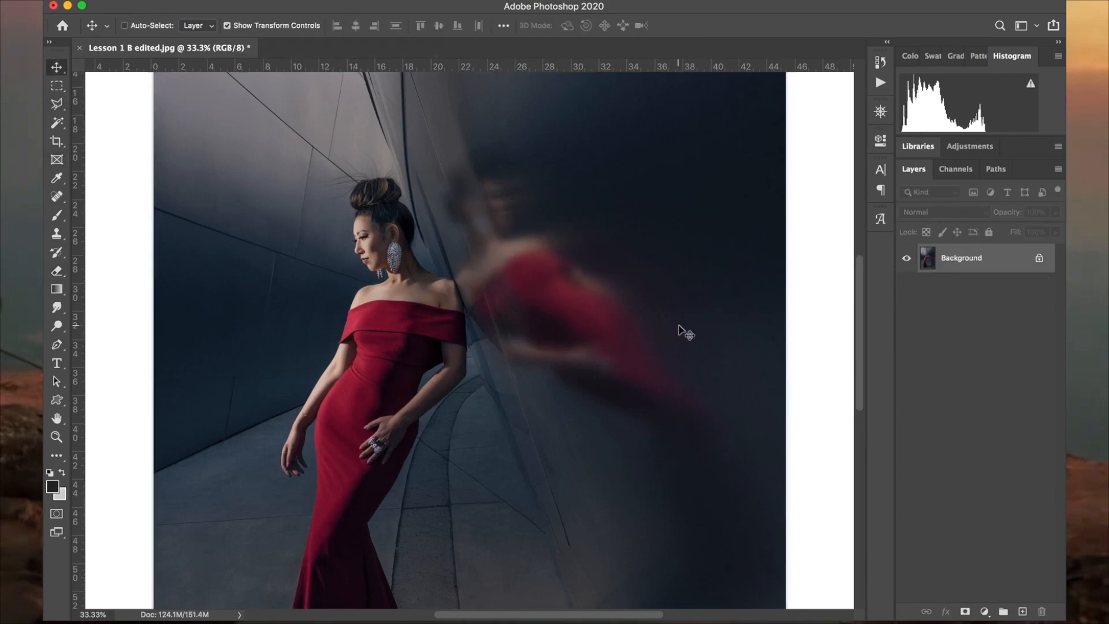
Step: Begin saving the finished portrait under the Lesson 1 folder with JPEG as the file format
key(super+minus)
key(super+minus)
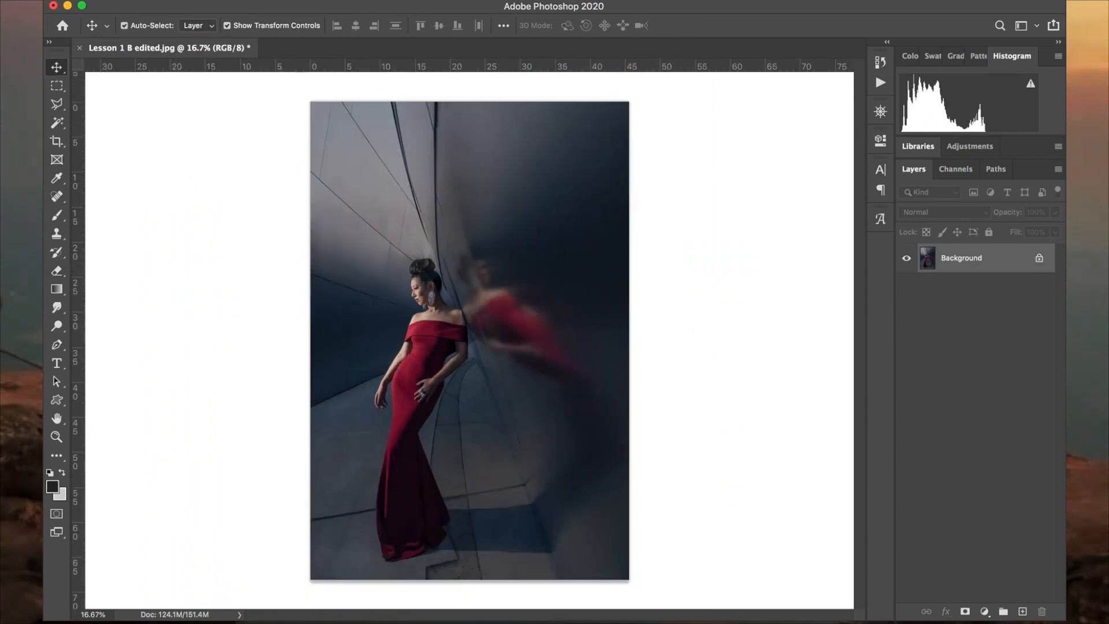
click(152, 1)
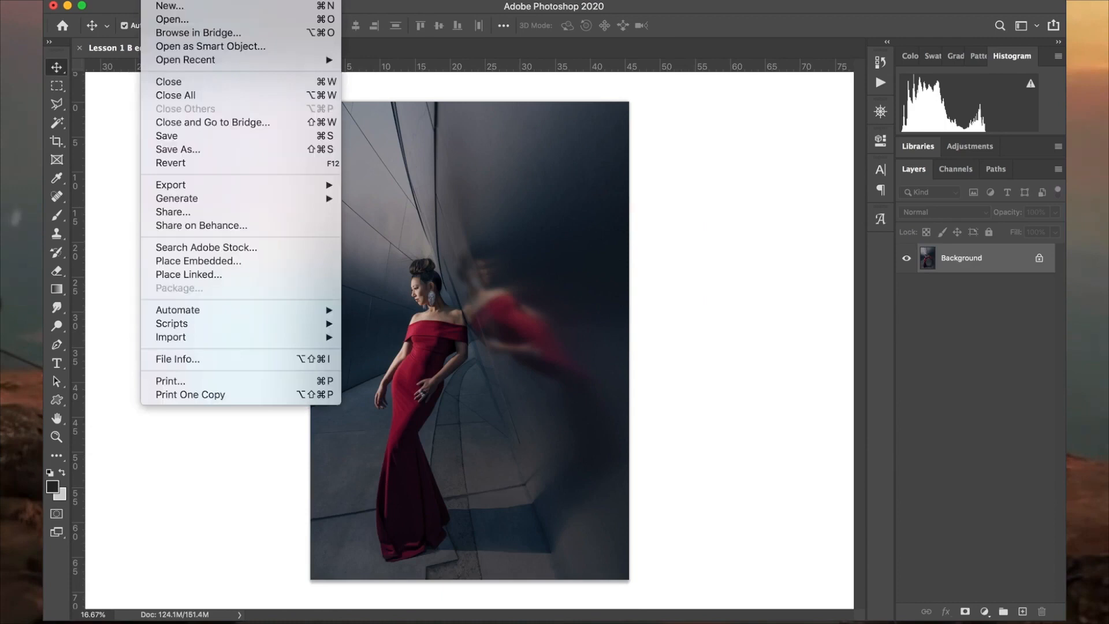
click(207, 152)
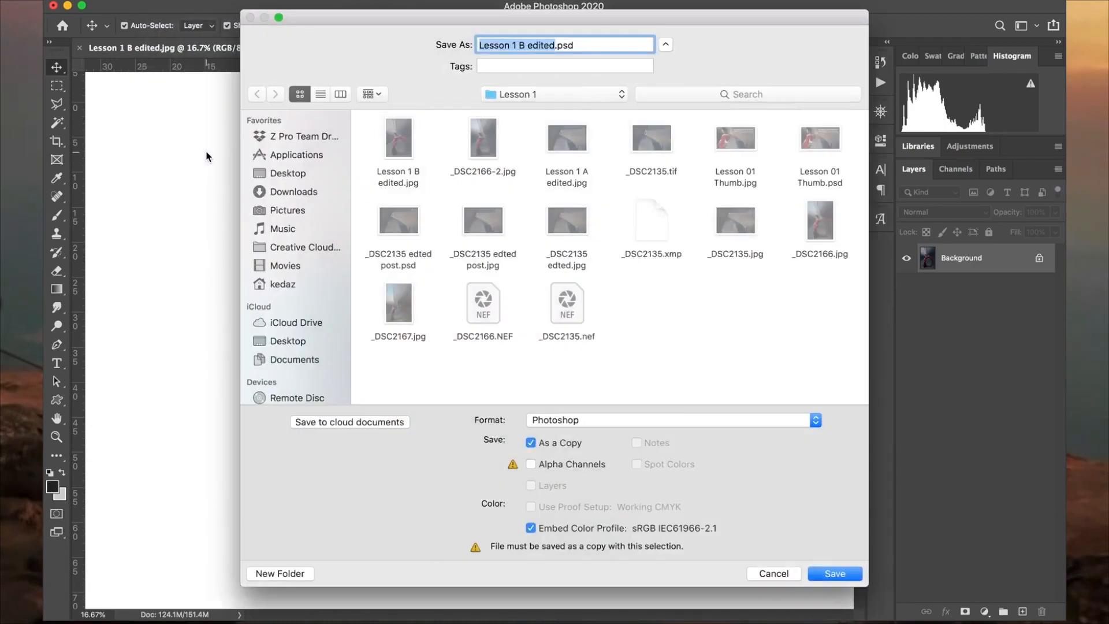
click(673, 421)
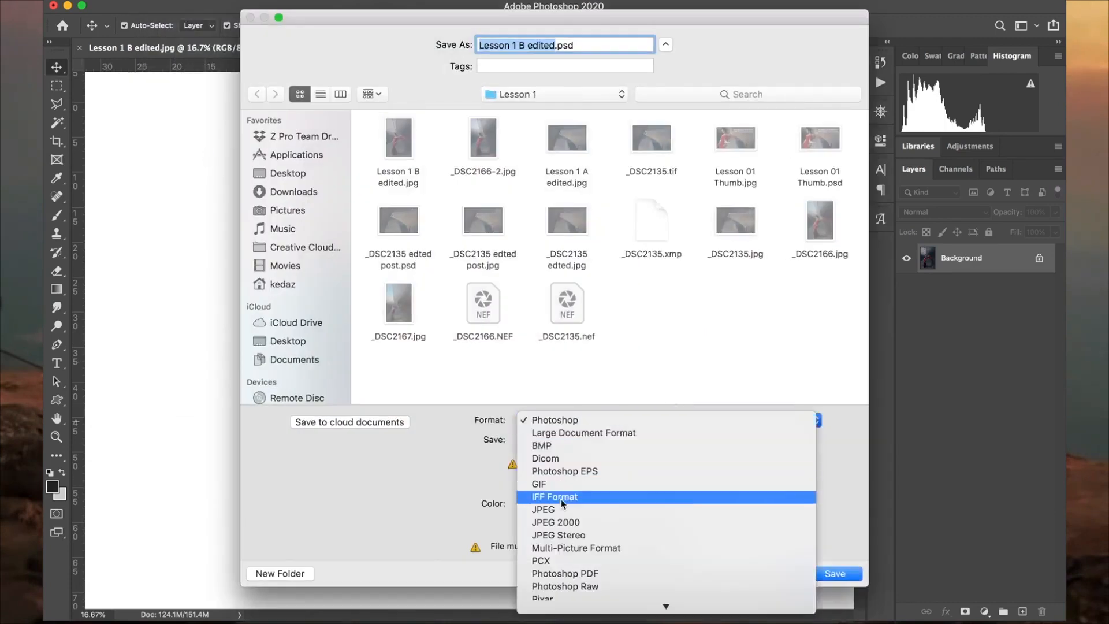
click(545, 510)
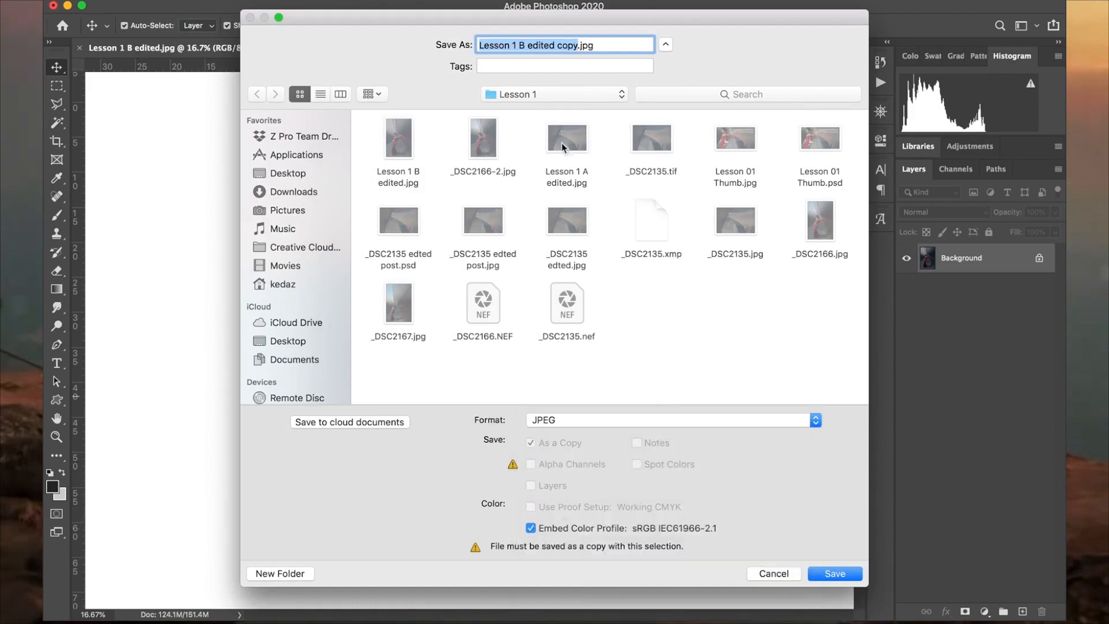
Step: Save the JPEG as "Lesson 1 B edited.jpg", replacing the existing file, at Maximum quality 12 with Baseline ("Standard") format
click(571, 49)
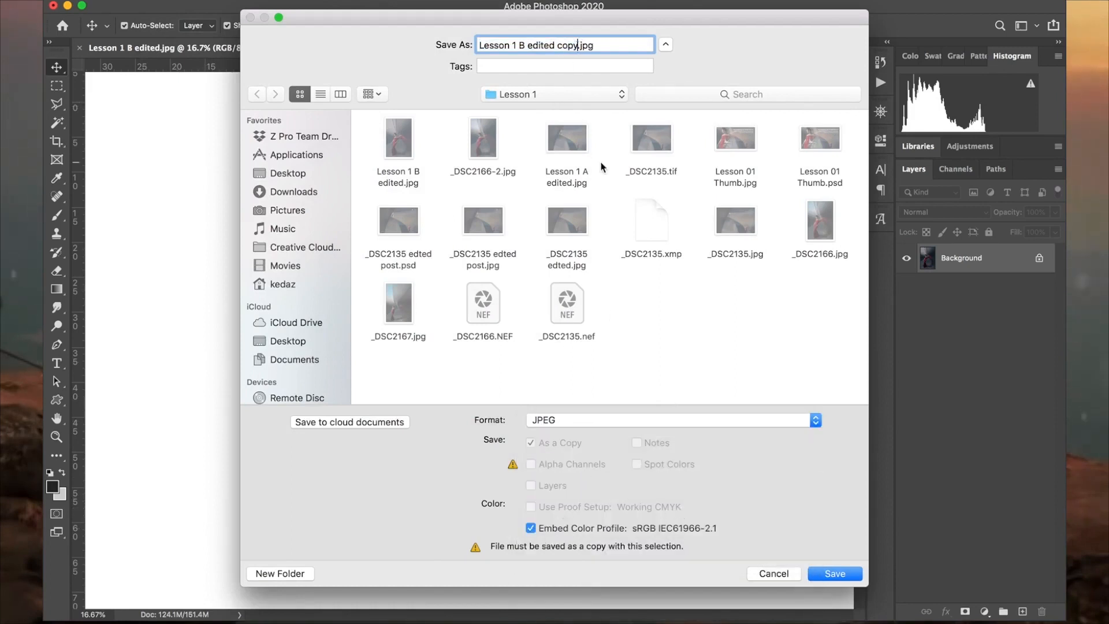
key(BackSpace)
key(BackSpace)
key(BackSpace)
key(BackSpace)
key(BackSpace)
key(Return)
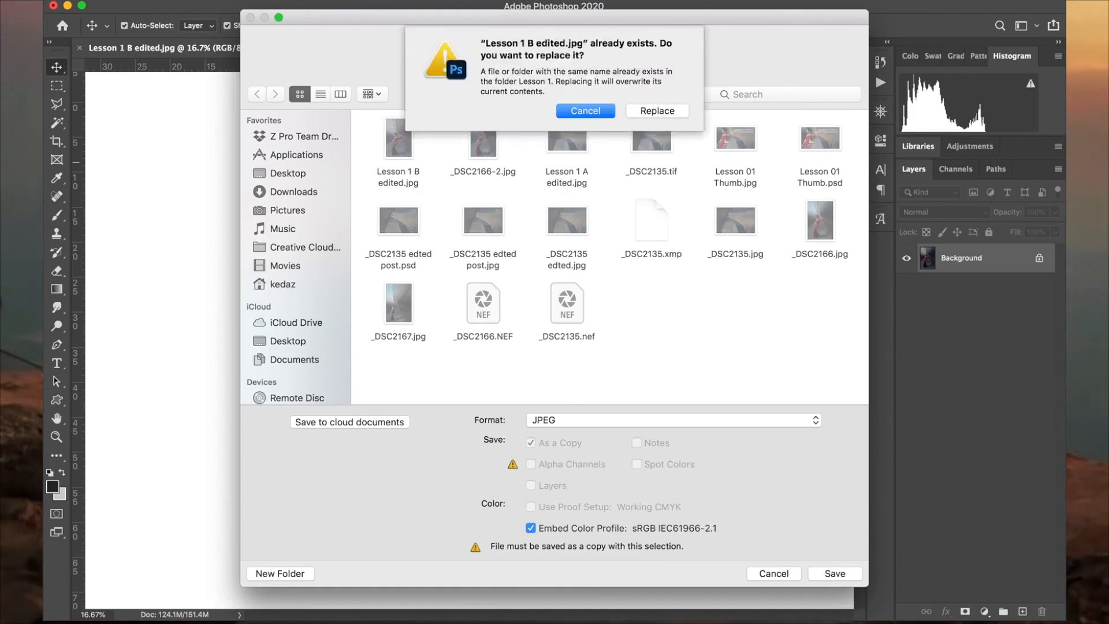
click(661, 115)
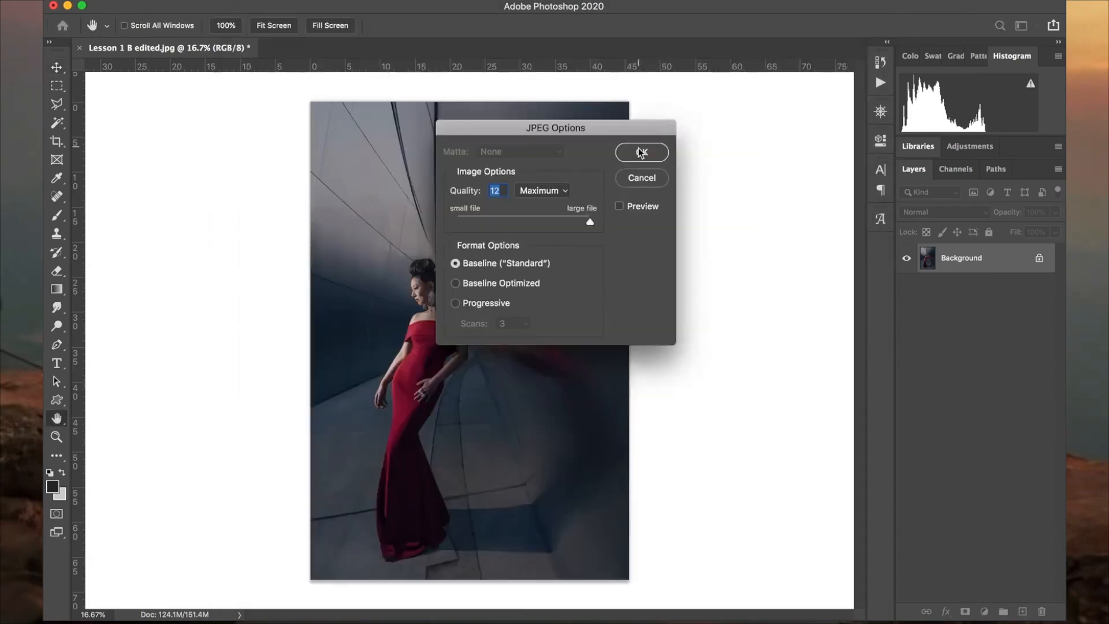
click(641, 152)
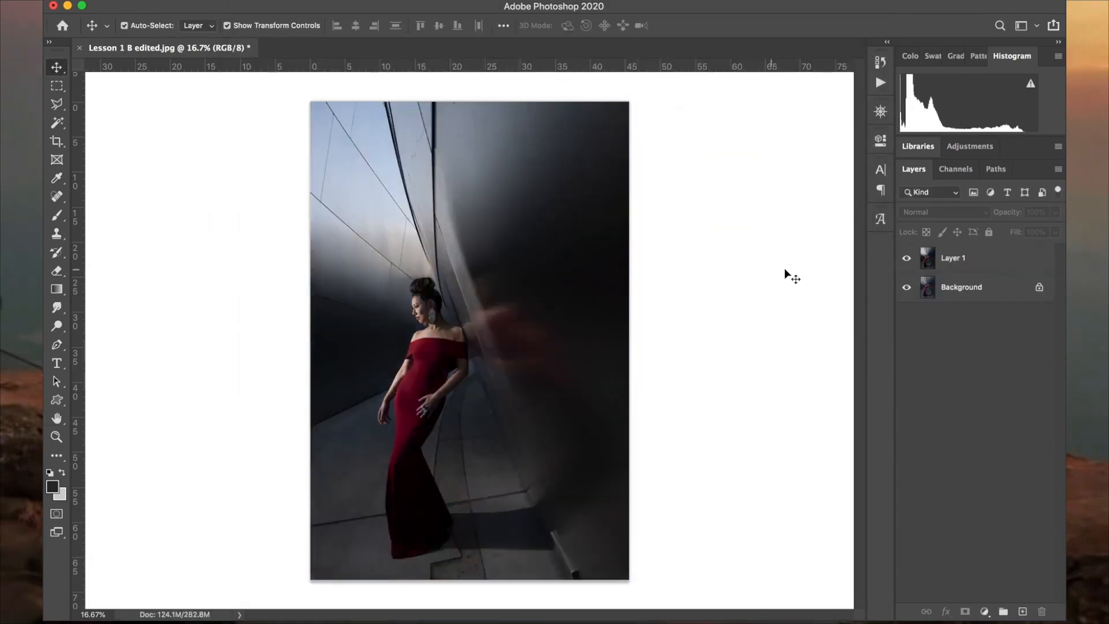
Step: Hide Layer 1 to compare the original photo with the edited portrait on the Background
click(906, 259)
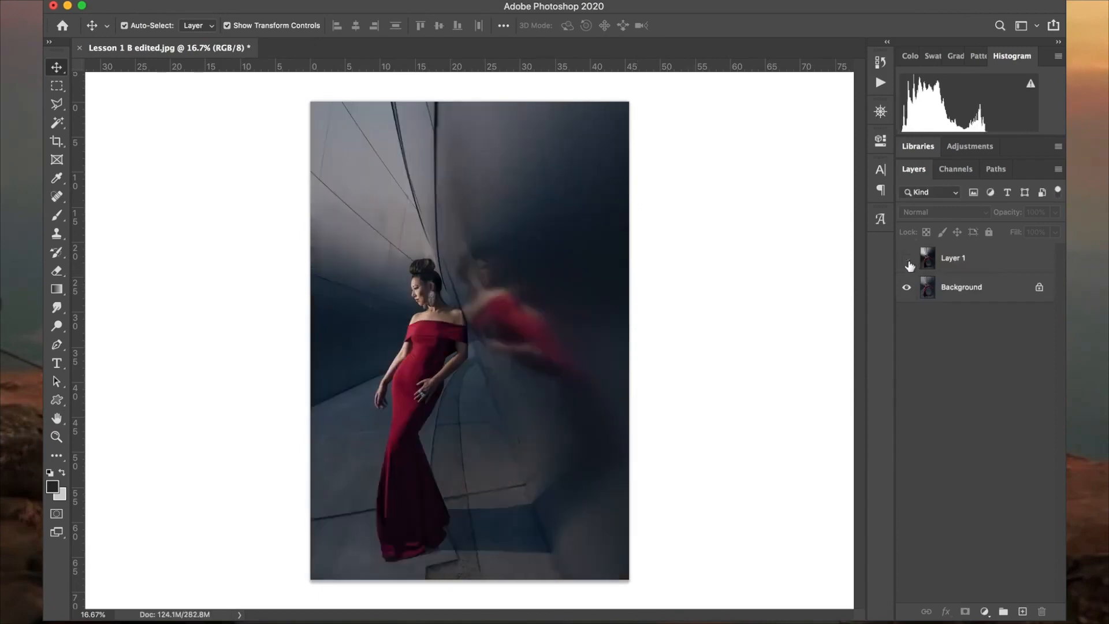